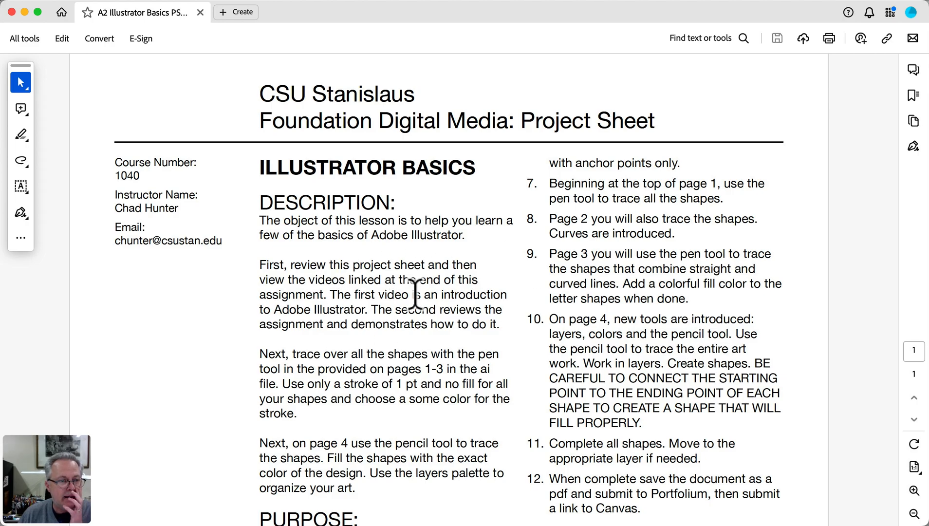
Read through the Illustrator Basics project sheet, covering its description, process, specs, schedule and video links
scroll(725, 336, "down", 1)
scroll(726, 336, "down", 3)
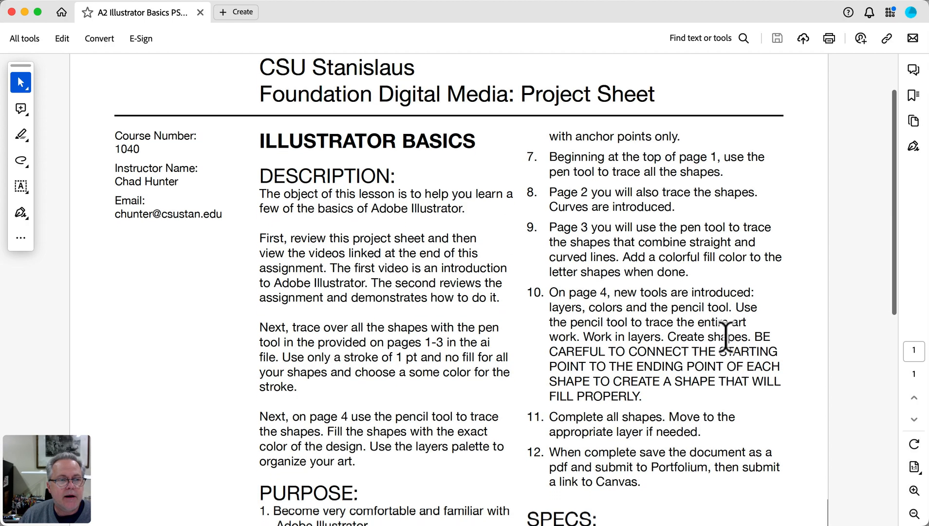
scroll(726, 336, "down", 10)
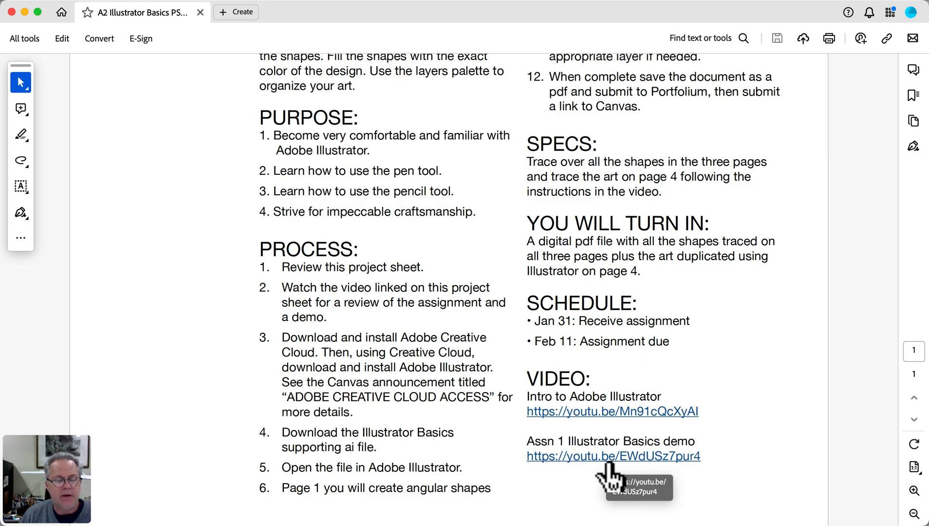
scroll(360, 243, "up", 10)
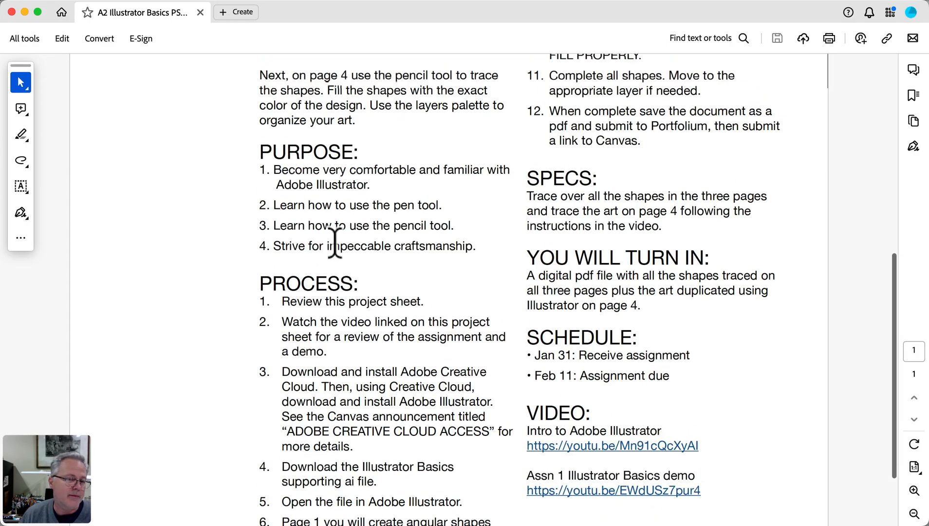
scroll(334, 242, "down", 1)
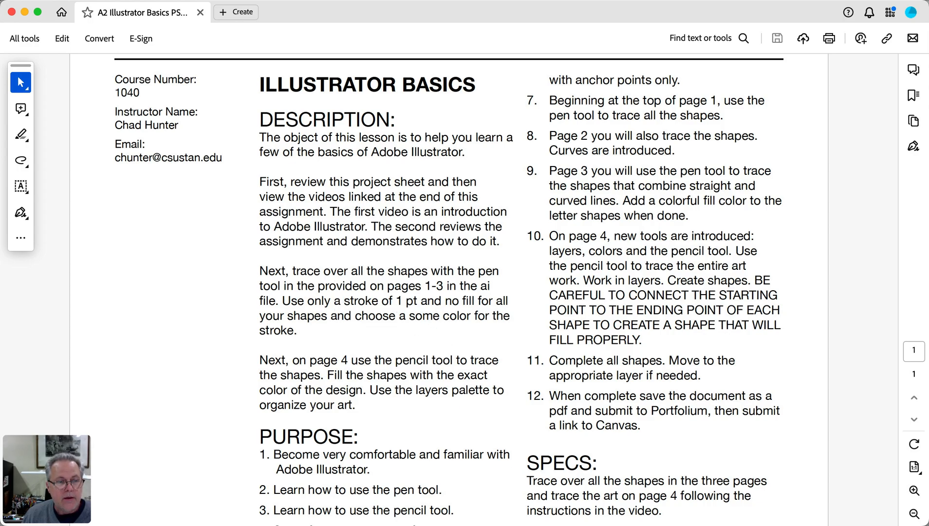
Switch to the browser to check the A2: Illustrator Basics assignment instructions and download files, and switch to Adobe Illustrator
key("super+Tab")
scroll(408, 290, "down", 1)
scroll(407, 303, "down", 1)
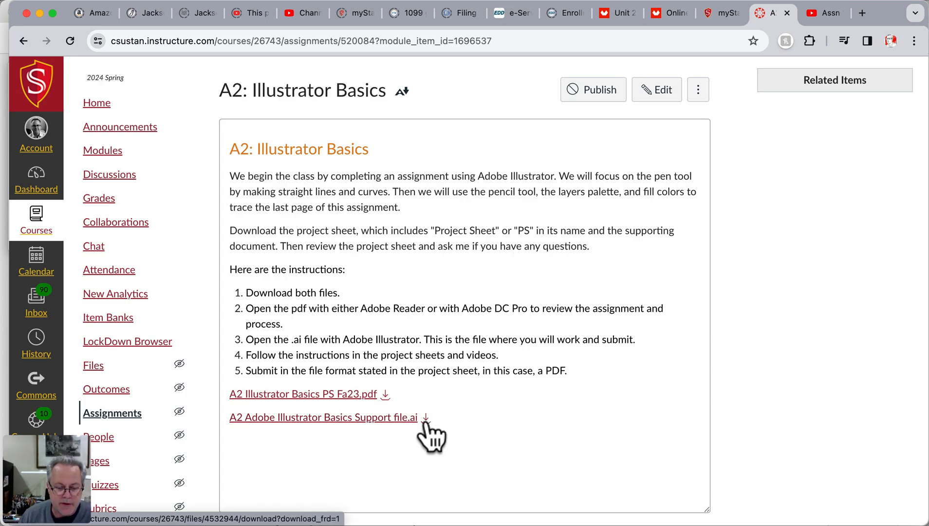
left_click(453, 525)
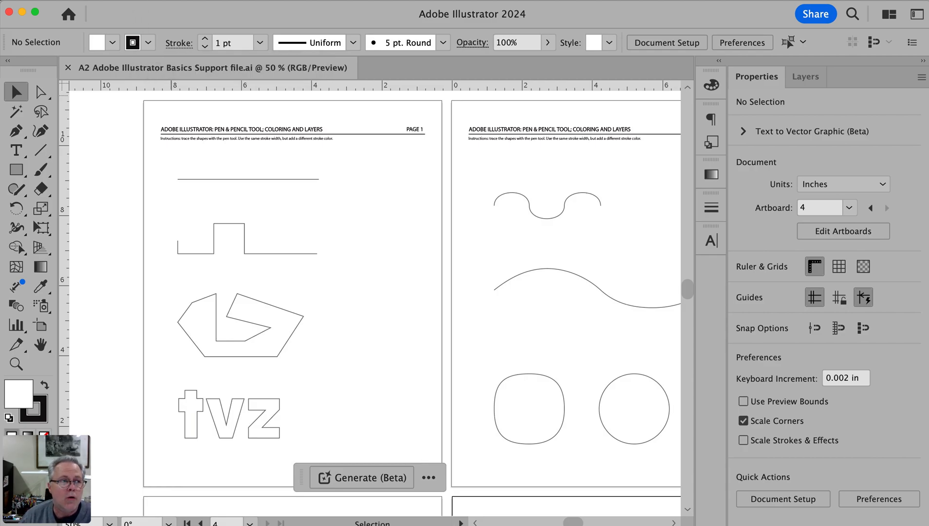
Try to open A2 Adobe Illustrator Basics Support file.ai from the 2024 Spring FDM Assignments folder, declining a second document window
left_click(92, 4)
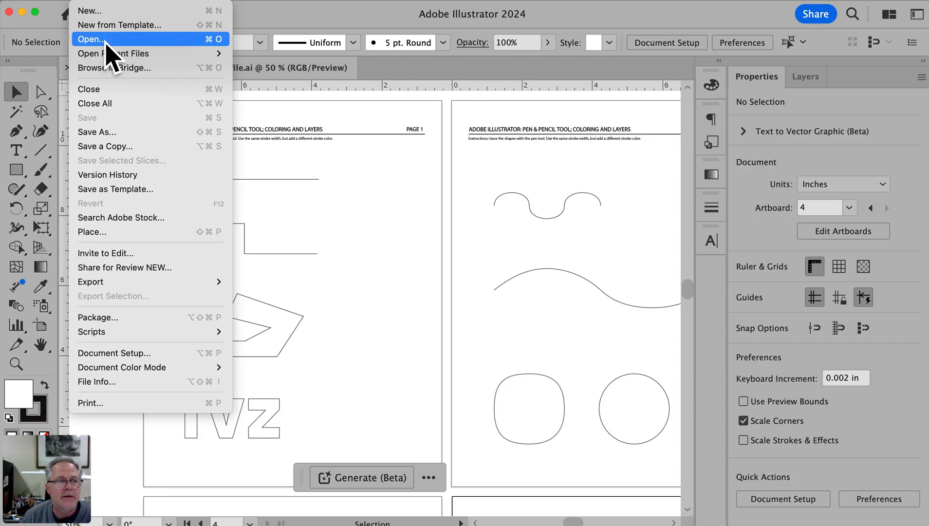
left_click(106, 41)
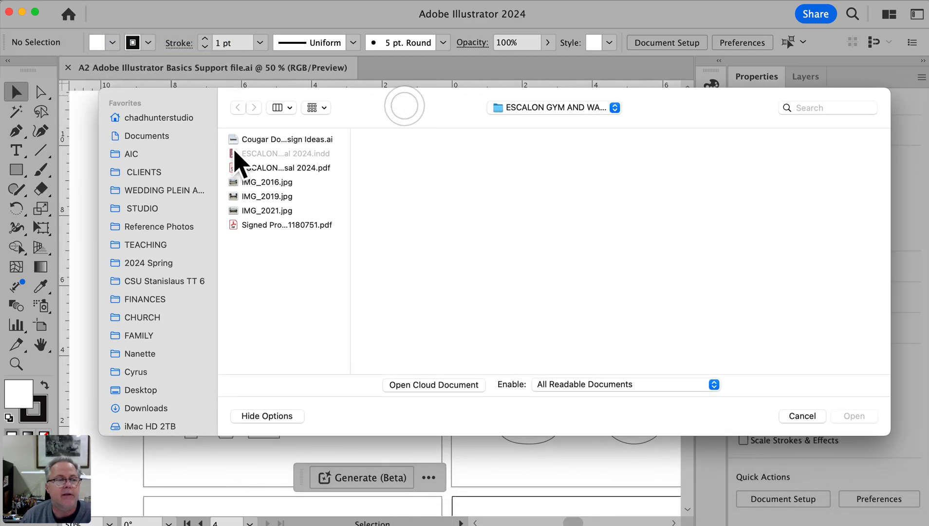
left_click(156, 263)
left_click(266, 139)
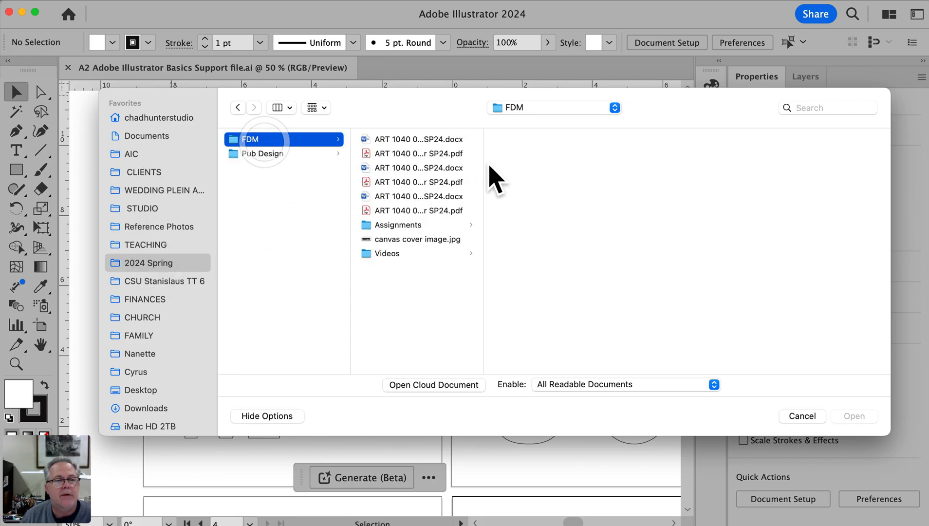
left_click(414, 225)
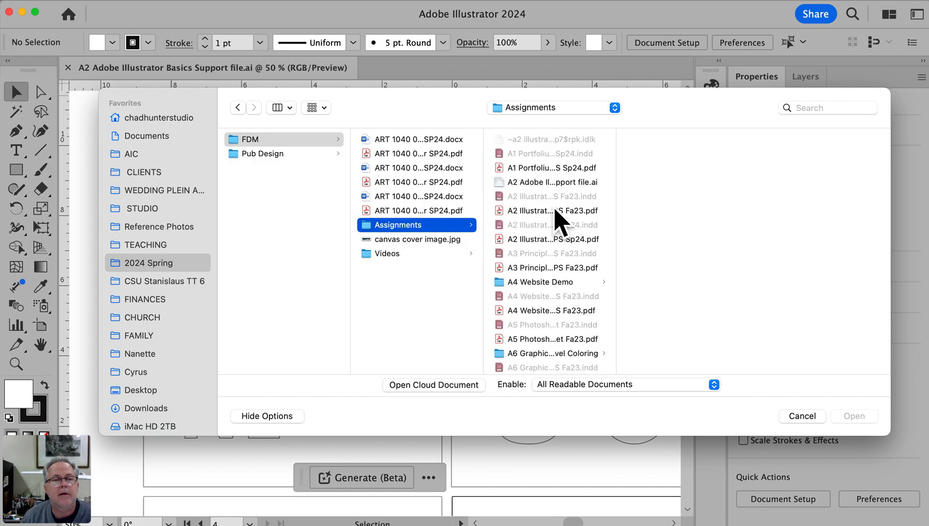
left_click(553, 183)
left_click_drag(615, 191, 688, 190)
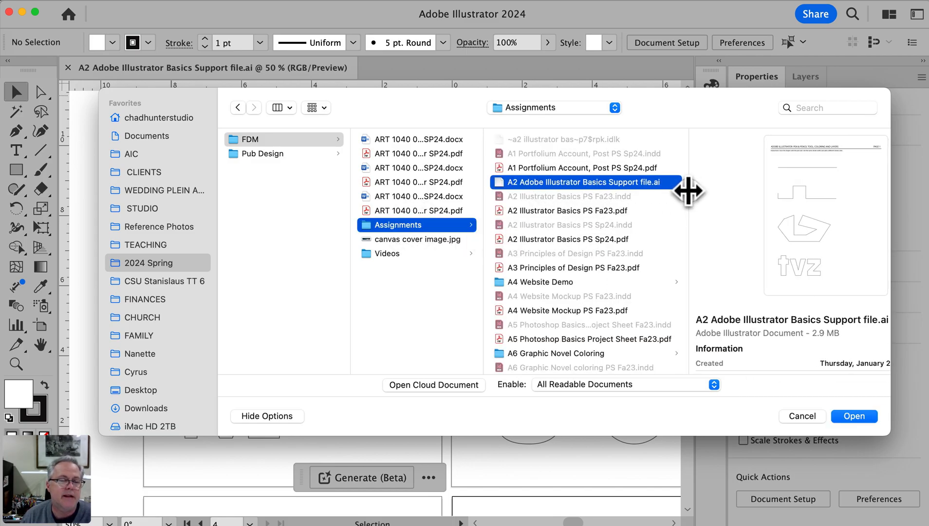
left_click(854, 416)
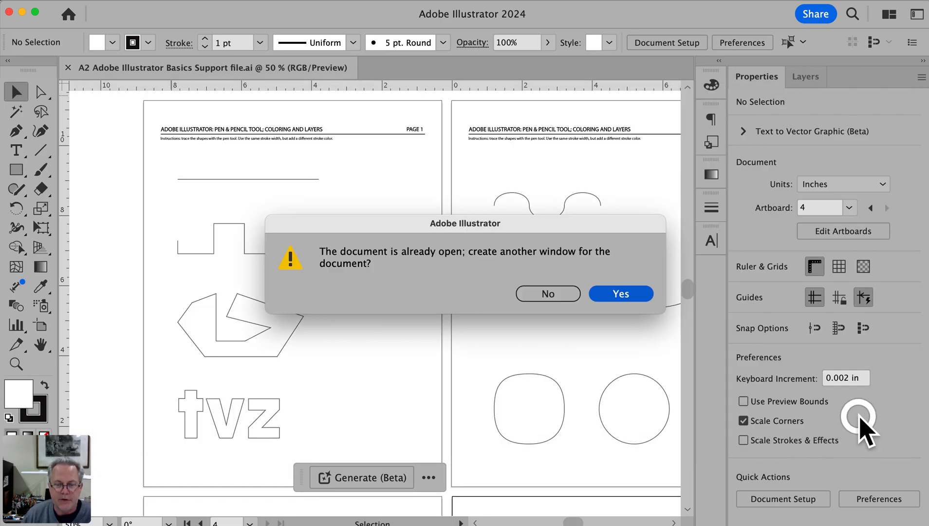
left_click(560, 295)
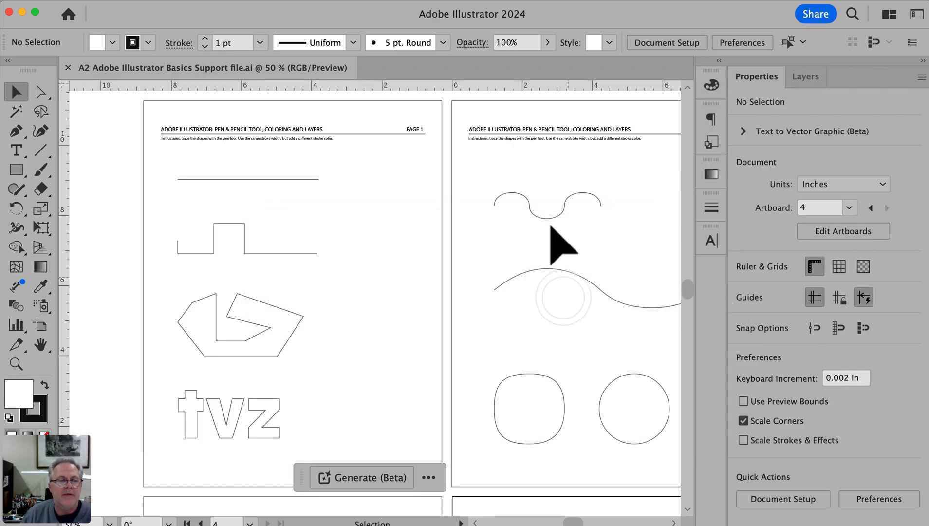
Look over the tracing exercises and artwork on pages 1 to 4 of the support file
scroll(468, 243, "right", 3)
scroll(468, 242, "down", 5)
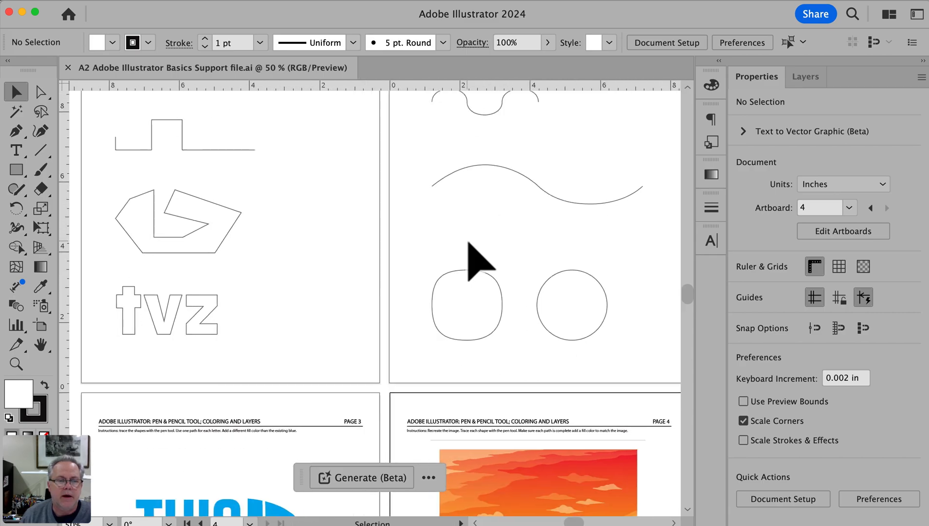
scroll(469, 242, "down", 5)
scroll(468, 242, "right", 3)
scroll(468, 243, "up", 6)
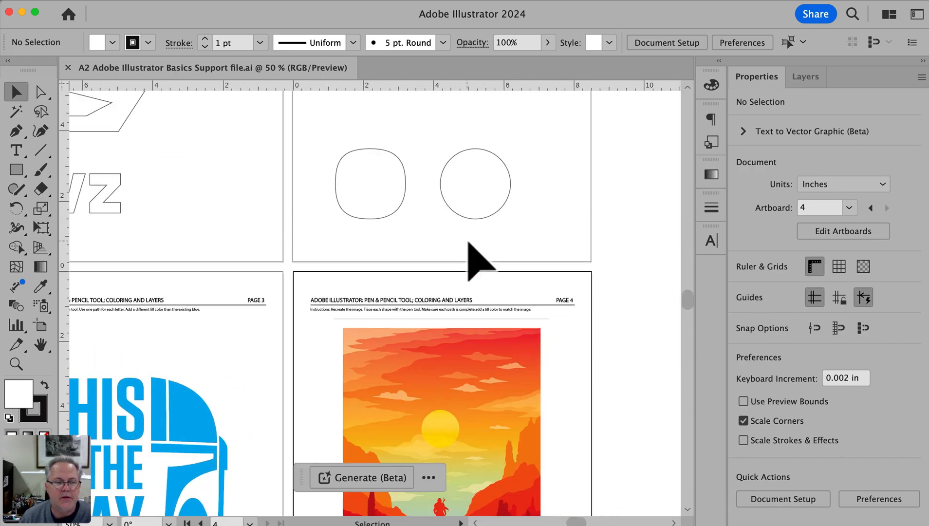
scroll(475, 263, "up", 4)
scroll(475, 263, "left", 2)
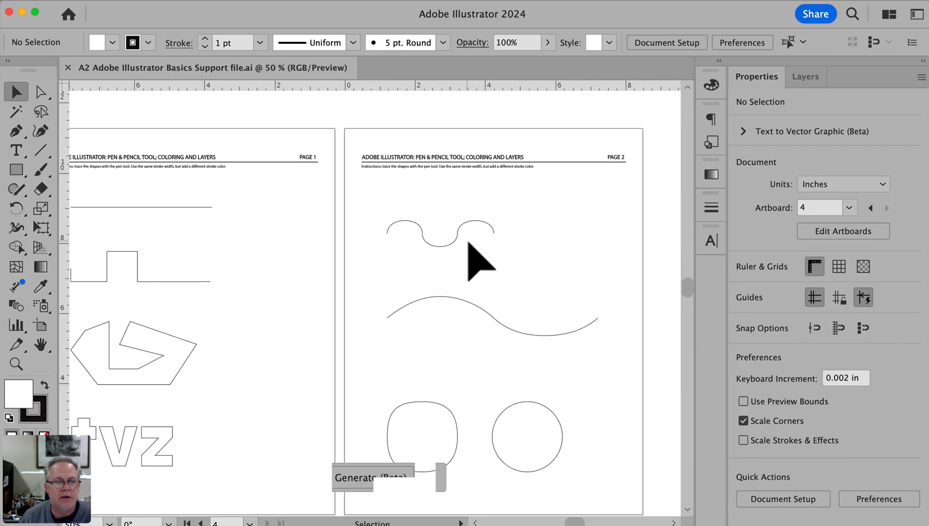
scroll(468, 243, "up", 4)
scroll(469, 242, "left", 2)
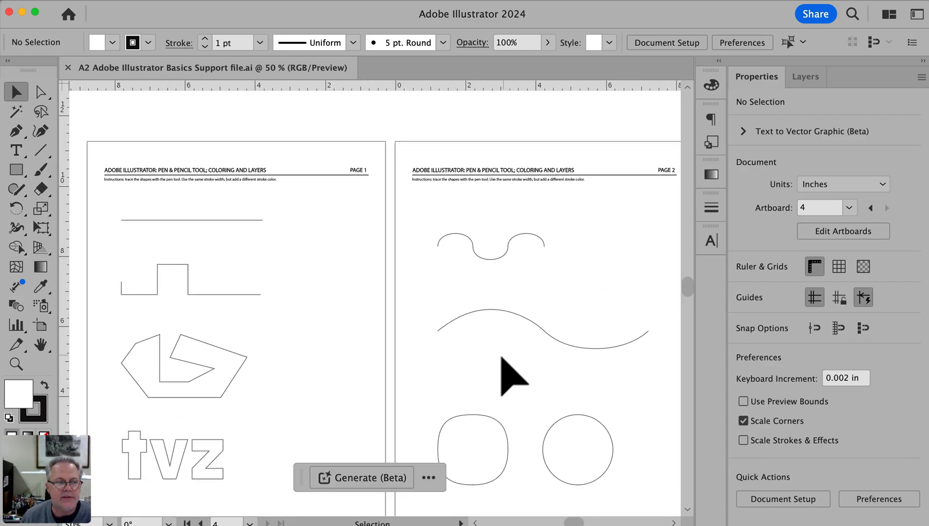
scroll(512, 266, "down", 2)
scroll(512, 265, "down", 20)
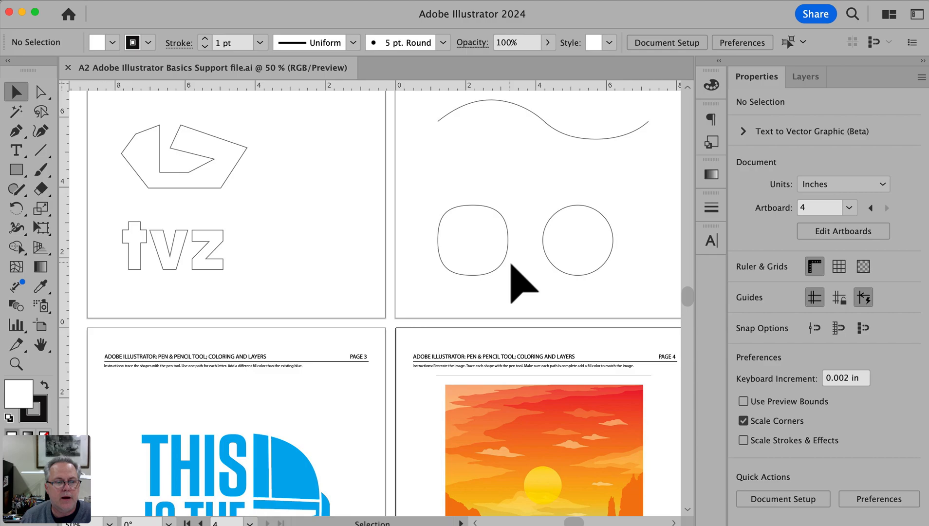
scroll(511, 266, "up", 16)
scroll(511, 265, "up", 4)
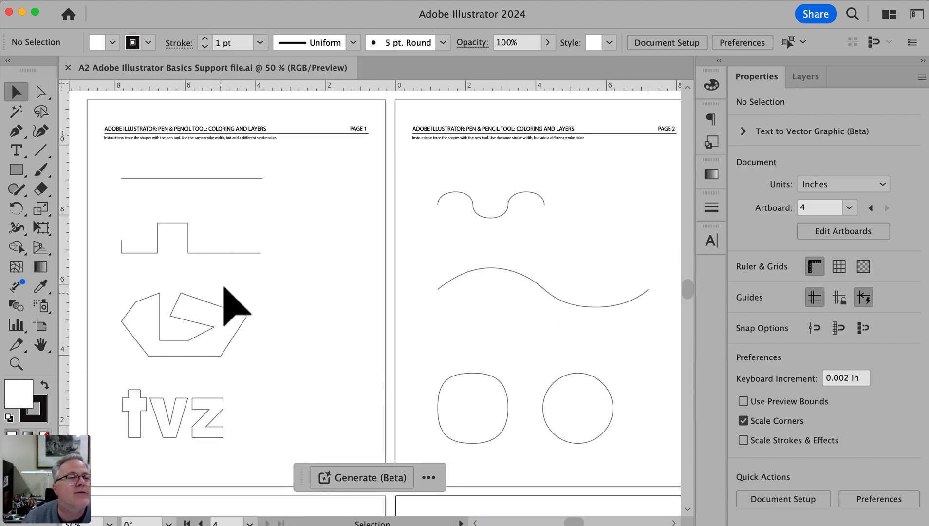
Focus on the straight-line shapes at the start of page 1 and activate the Pen tool
left_click(152, 155, "super")
left_click(153, 156, "super")
left_click_drag(592, 410, 138, 99)
left_click_drag(241, 263, 205, 252)
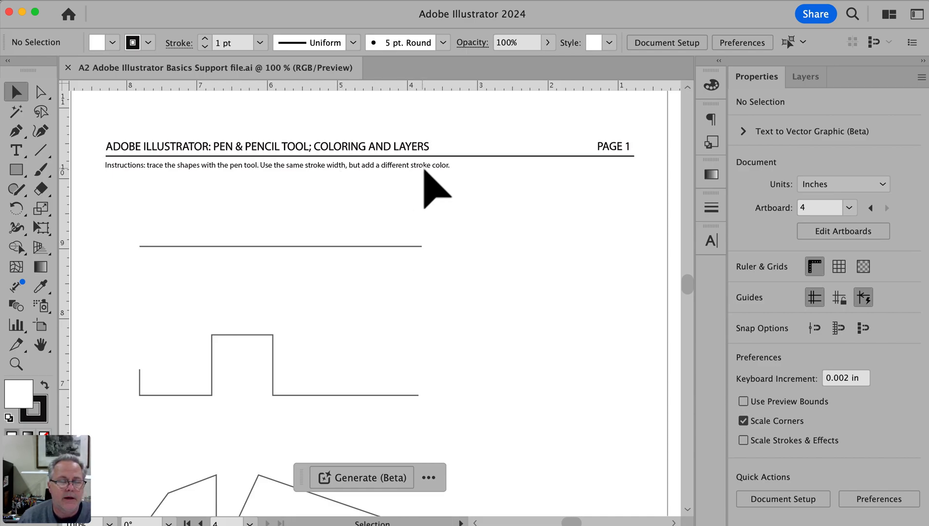
left_click(15, 132)
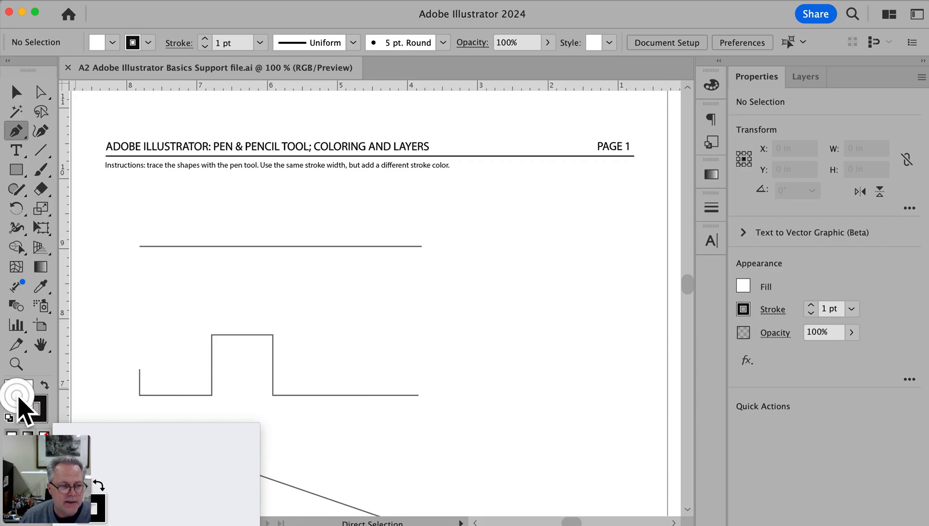
double_click(19, 396)
left_click_drag(905, 343, 239, 163)
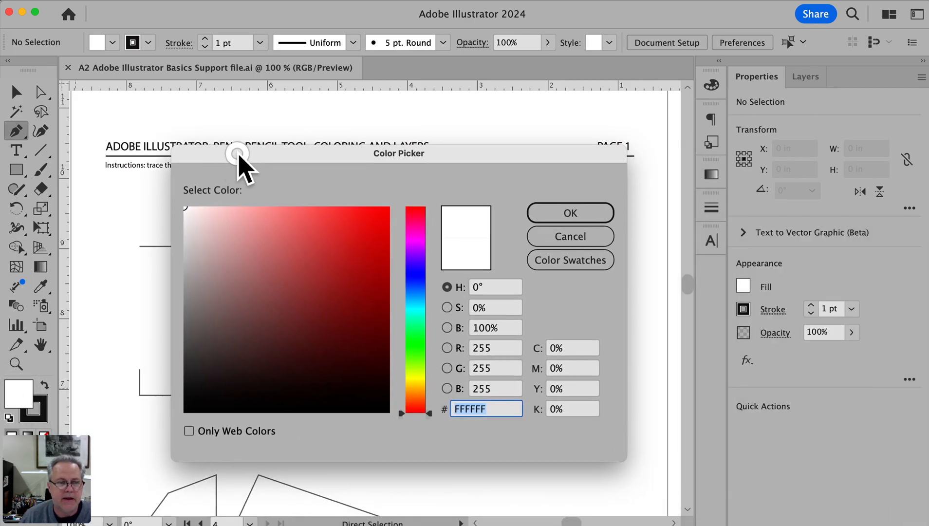
left_click(581, 239)
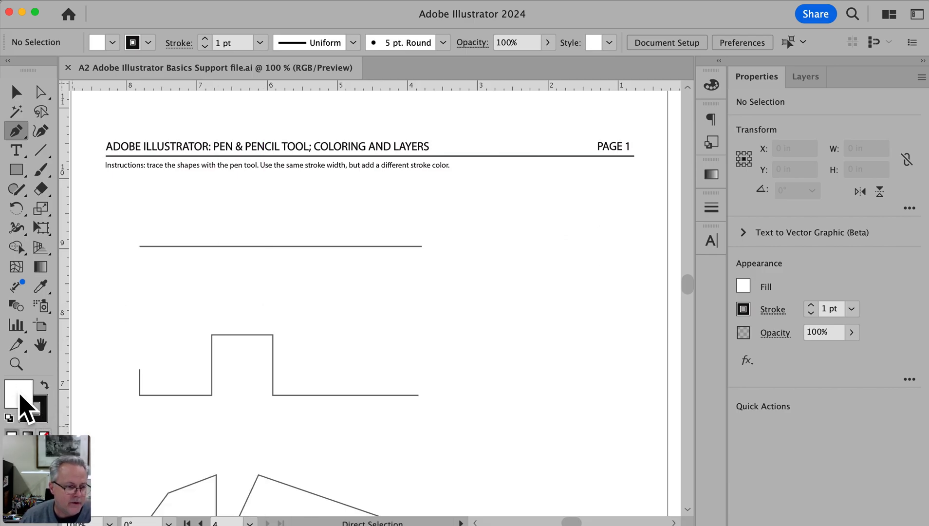
left_click(32, 413)
left_click(40, 404)
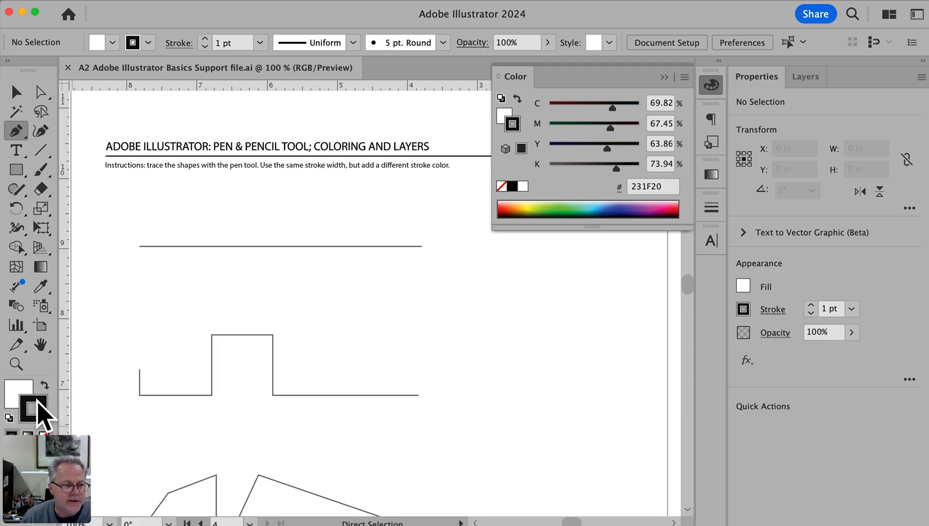
double_click(27, 418)
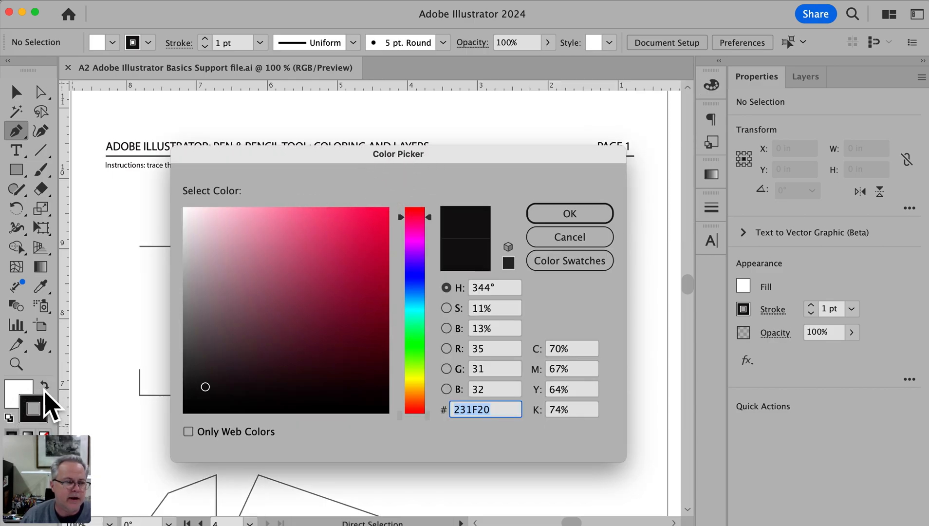
left_click(590, 239)
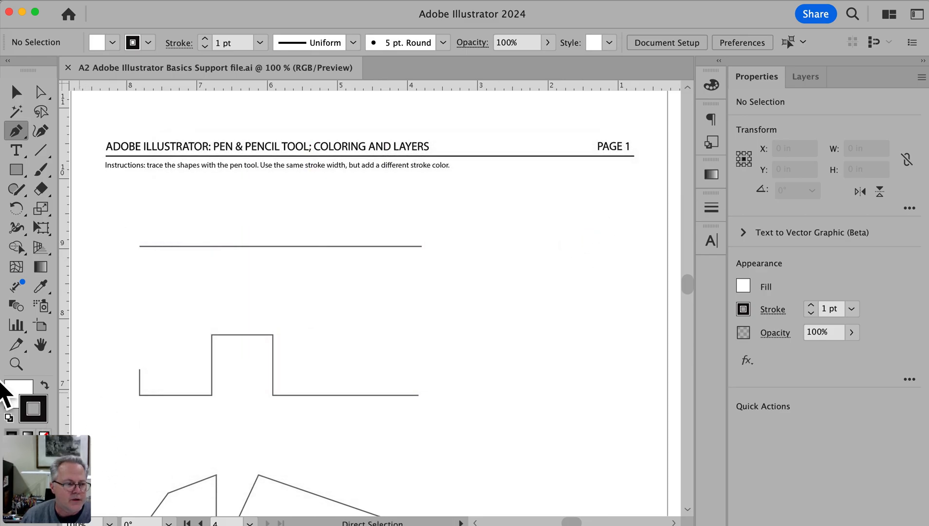
Set the fill to none and choose a deep crimson red as the stroke color
left_click(15, 393)
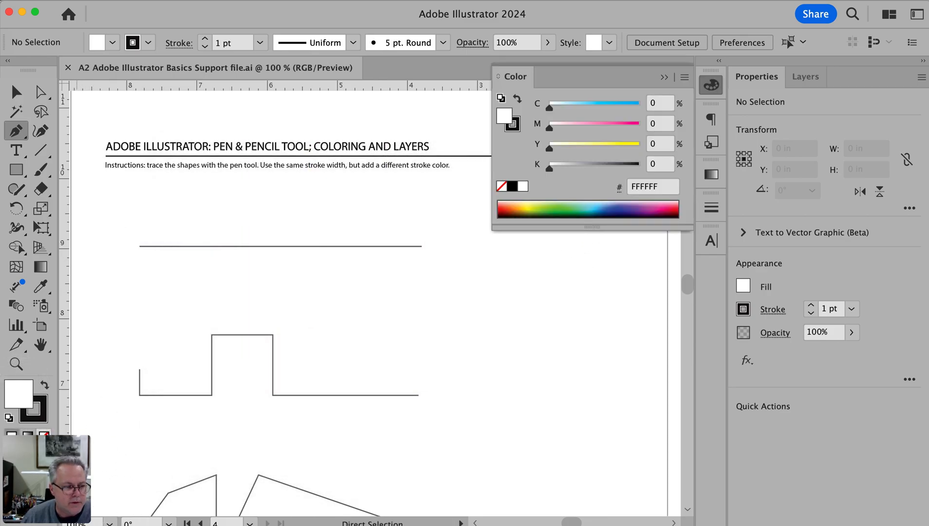
left_click(43, 434)
left_click(36, 417)
double_click(36, 416)
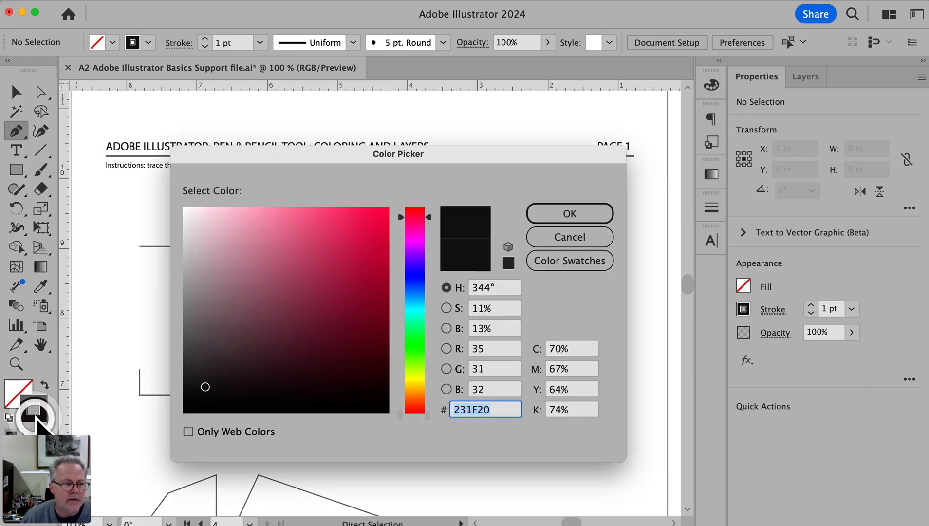
mouse_move(365, 310)
left_mouse_down()
mouse_move(356, 245)
mouse_move(389, 211)
mouse_move(325, 223)
mouse_move(328, 209)
mouse_move(329, 229)
left_mouse_up()
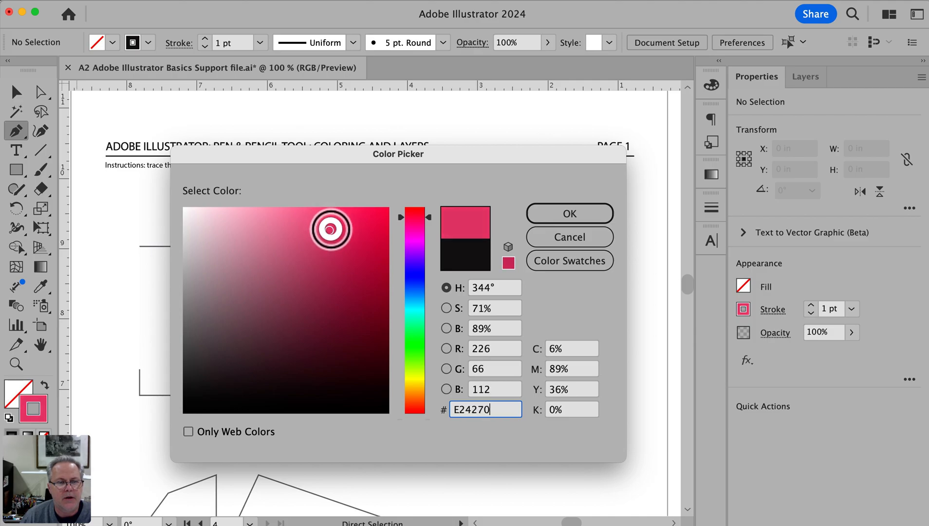
left_click(594, 214)
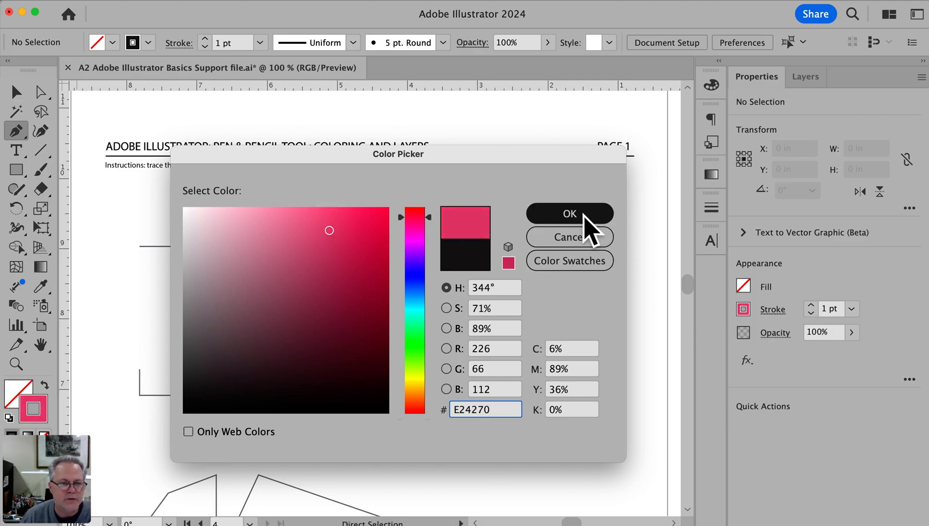
left_click_drag(358, 250, 385, 253)
left_click(588, 210)
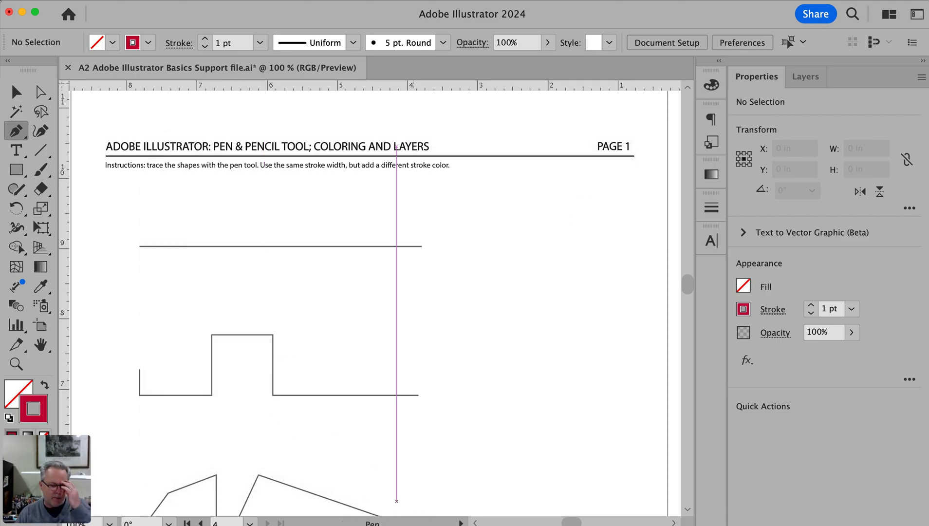
Switch to the project sheet PDF and reread its description, purpose, process and turn-in sections
key("super+Tab")
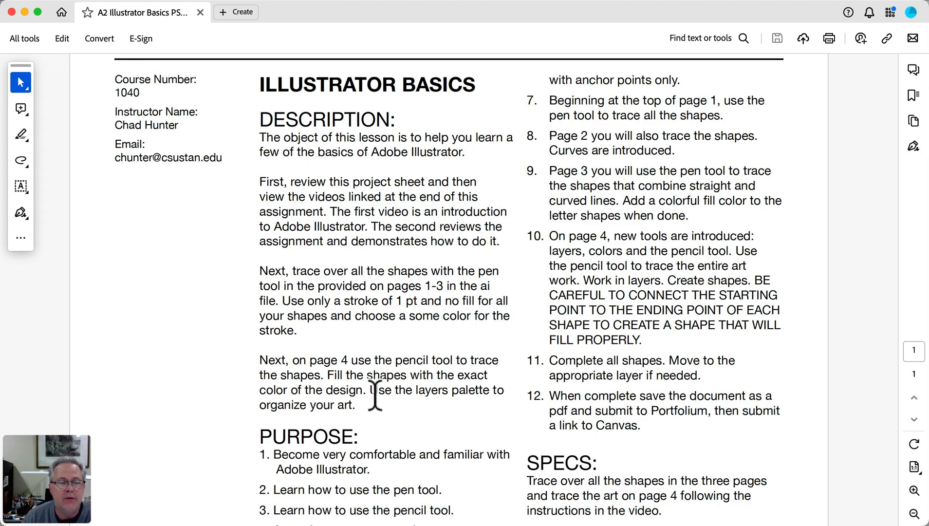
scroll(354, 415, "down", 1)
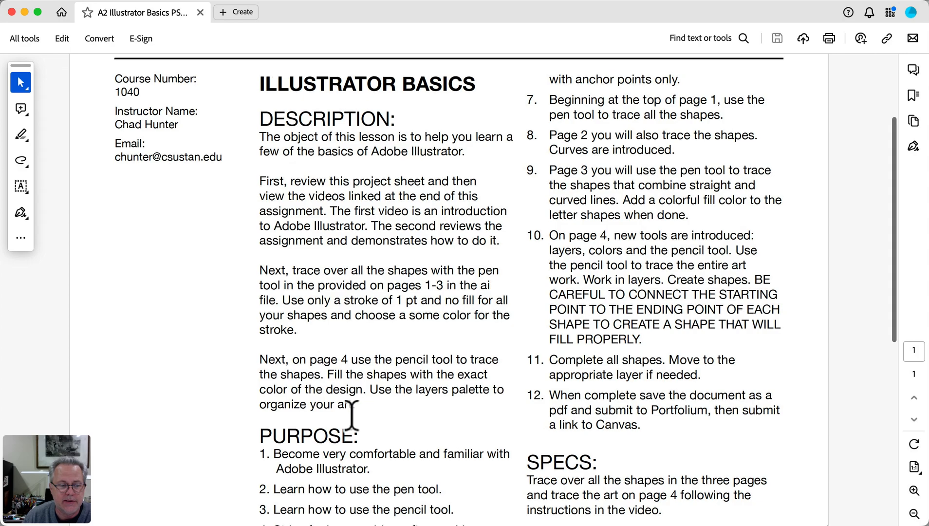
scroll(352, 415, "down", 5)
scroll(352, 416, "down", 5)
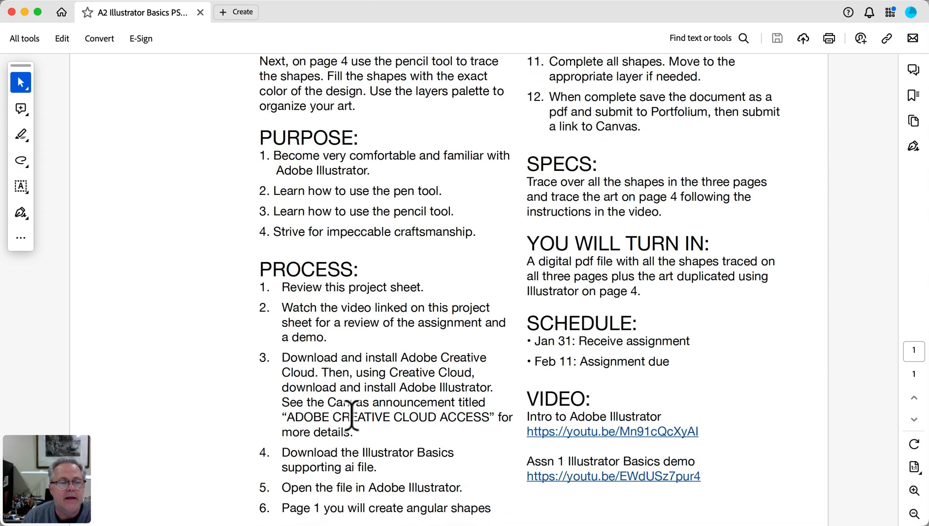
scroll(351, 416, "down", 1)
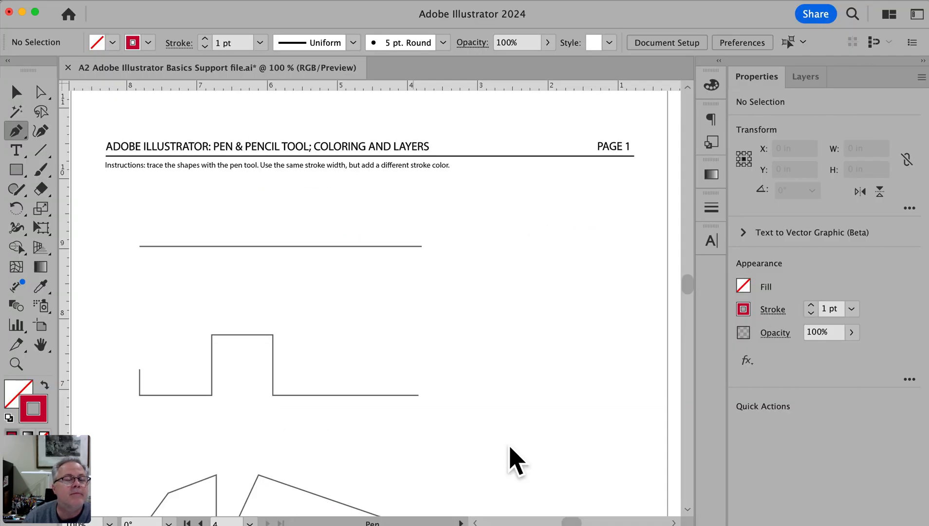
Trace the straight horizontal line on page 1 with the Pen tool and deselect the finished path
key("space")
left_click_drag(365, 263, 373, 263)
key("super+space")
left_click(375, 265, "super")
left_click_drag(397, 305, 382, 297)
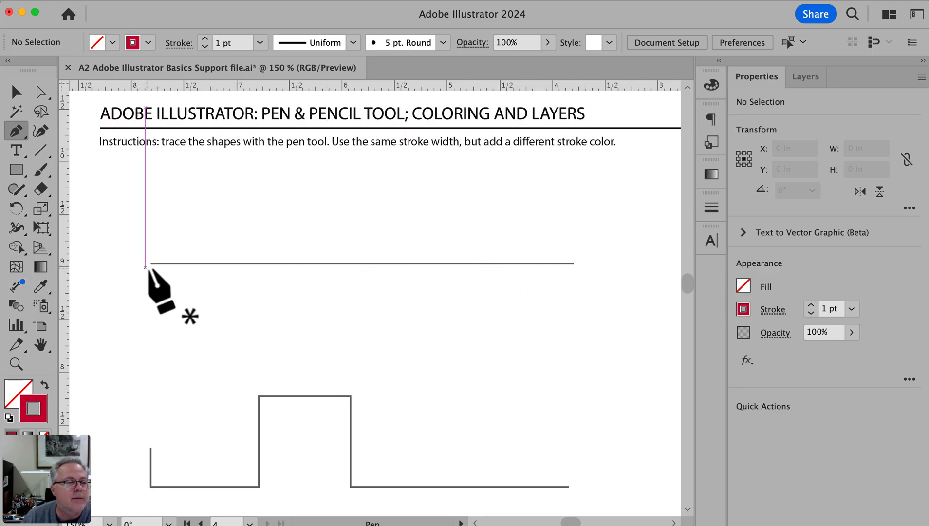
left_click(150, 264)
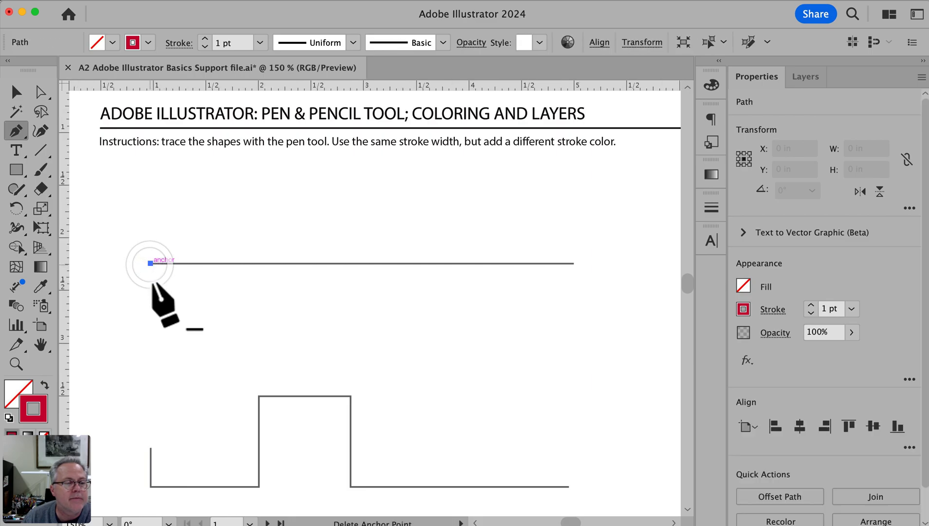
left_click(574, 264)
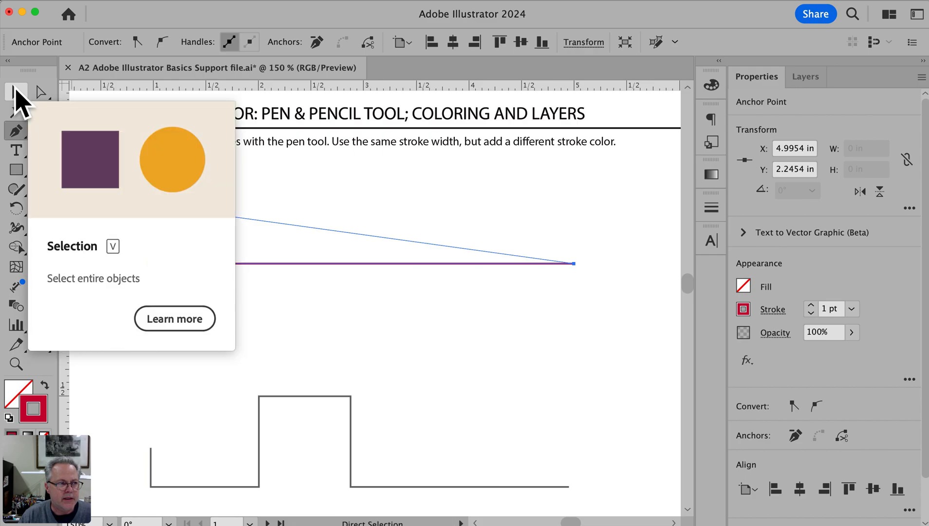
left_click(15, 92)
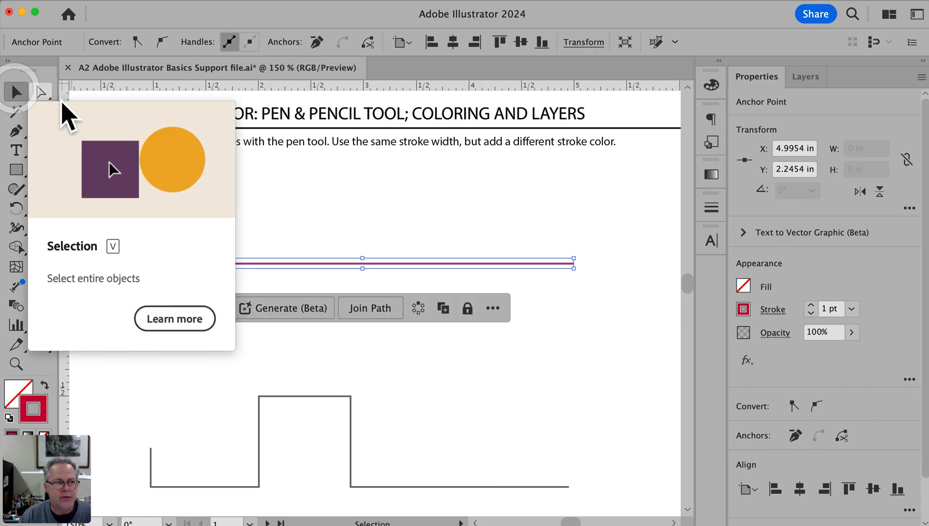
left_click(638, 207)
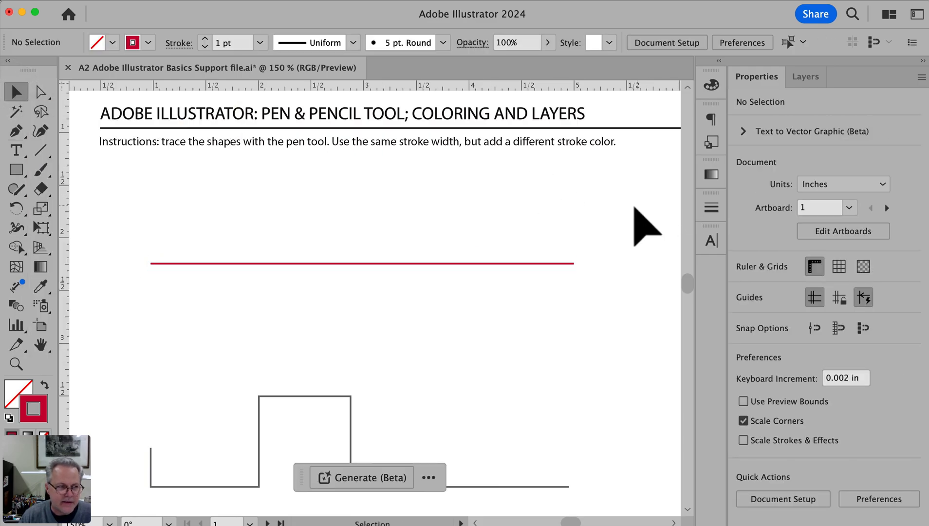
Begin tracing the stepped shape's short vertical edge, and undo it together with the traced horizontal line
left_click(16, 131)
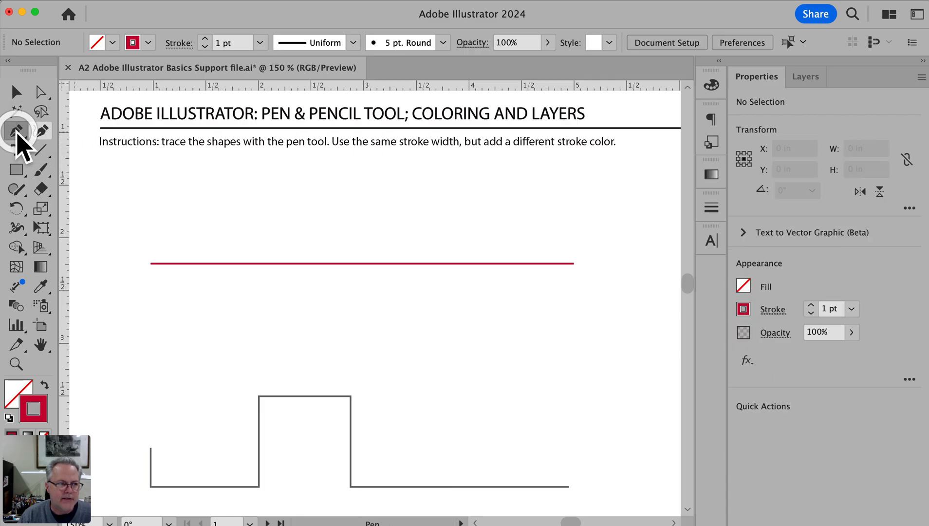
left_click(150, 447)
left_click(150, 486)
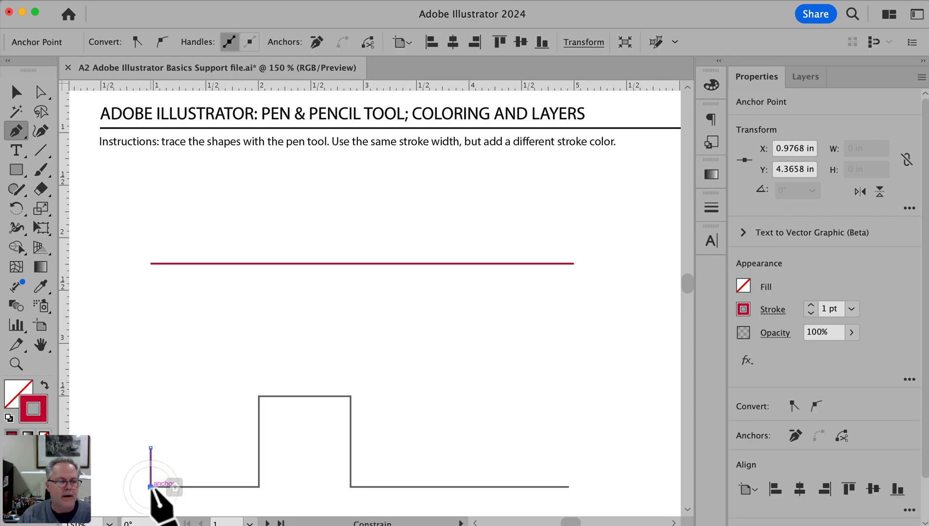
key("super+z")
key("super+z")
key("super+z")
key("super+z")
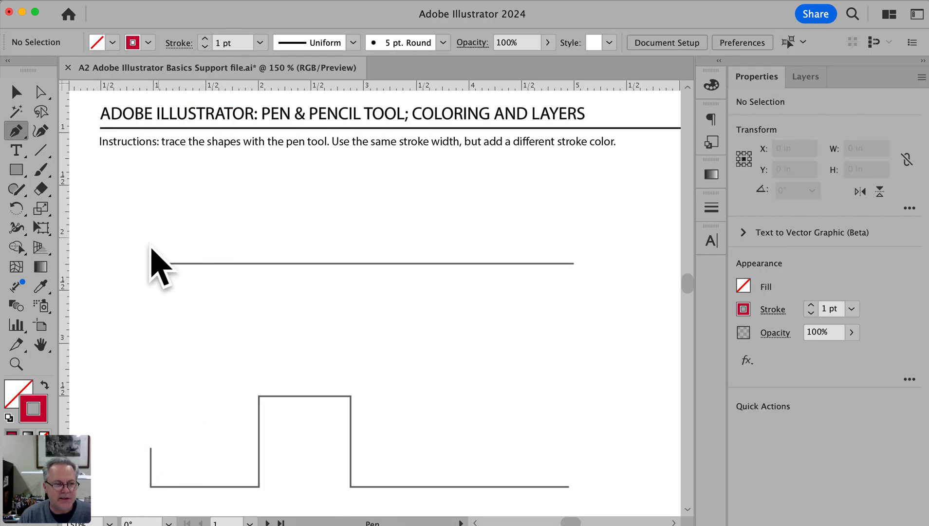
scroll(142, 241, "left", 1)
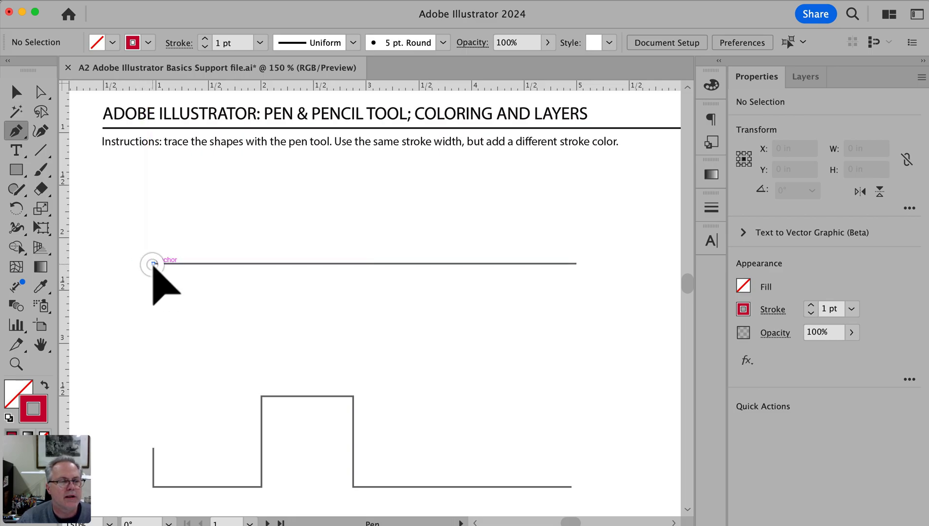
left_click(153, 262)
key("BackSpace")
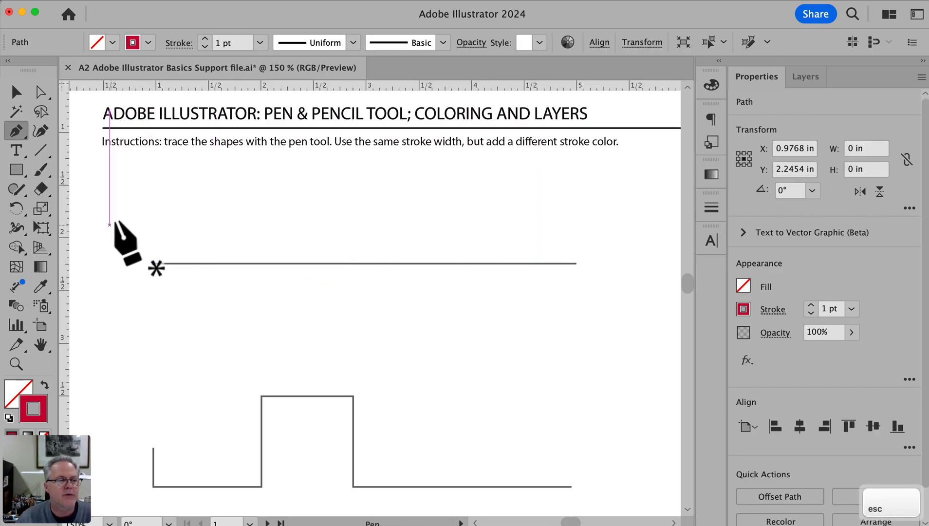
scroll(160, 245, "left", 3)
left_click_drag(18, 134, 268, 204)
left_click(258, 204, "super")
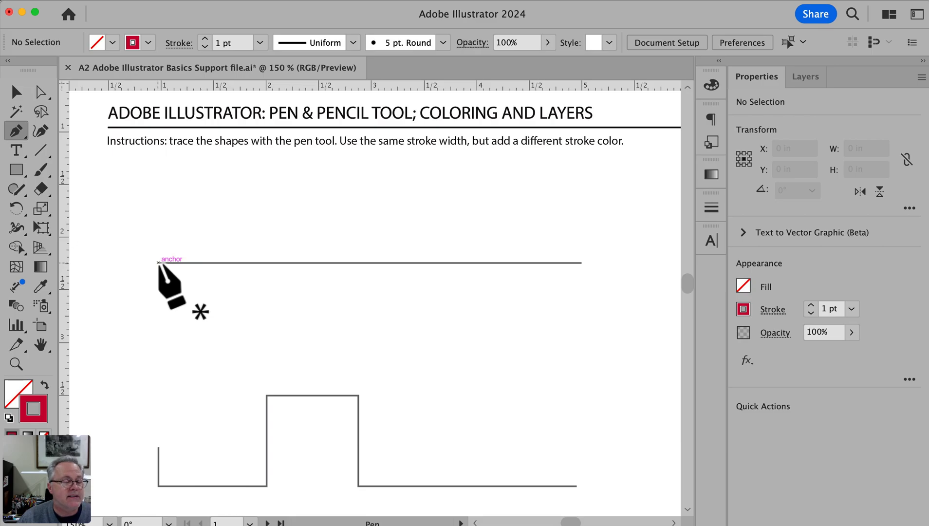
Trace the horizontal line from endpoint to endpoint with the Pen tool, and end the path by deselecting it
left_click(158, 263)
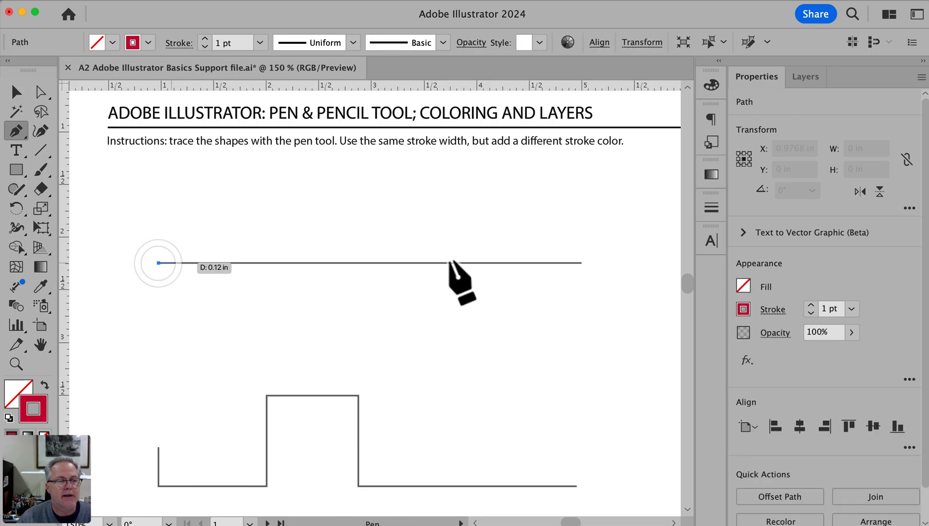
left_click(582, 263)
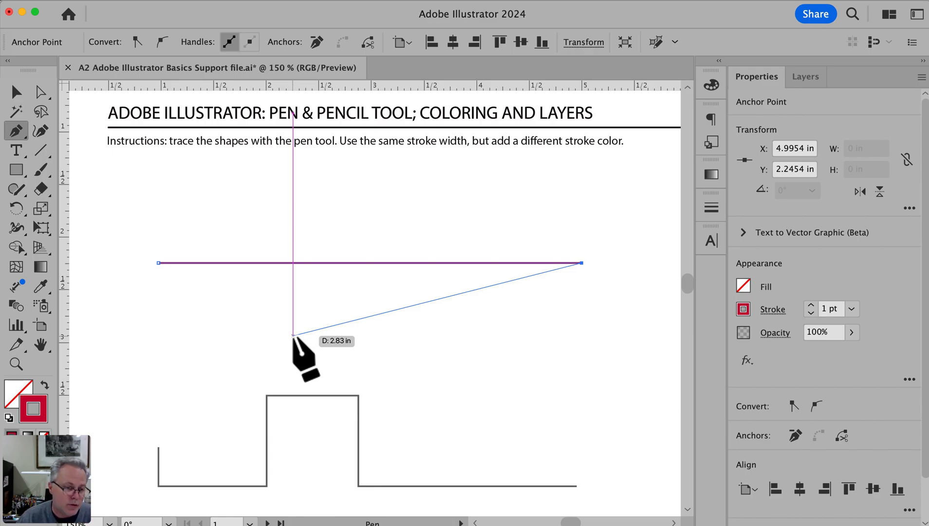
key("Escape")
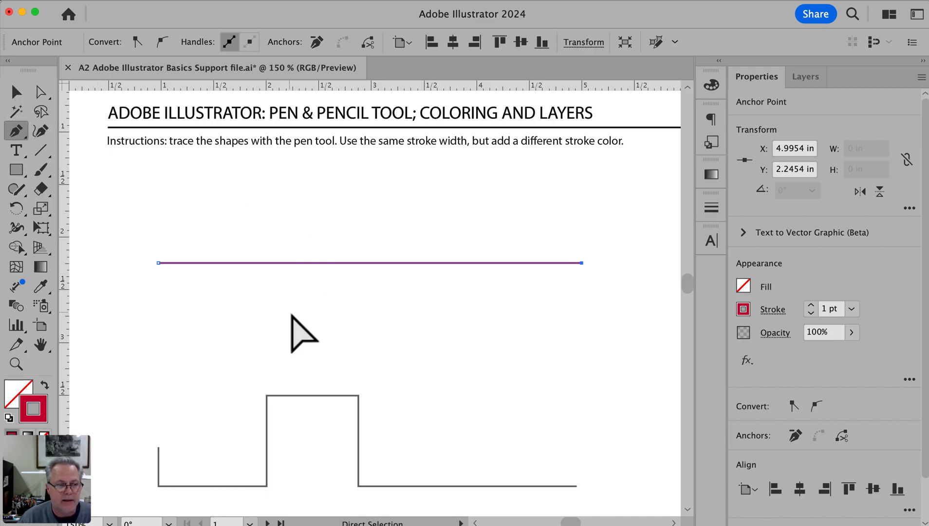
left_click(253, 312, "super")
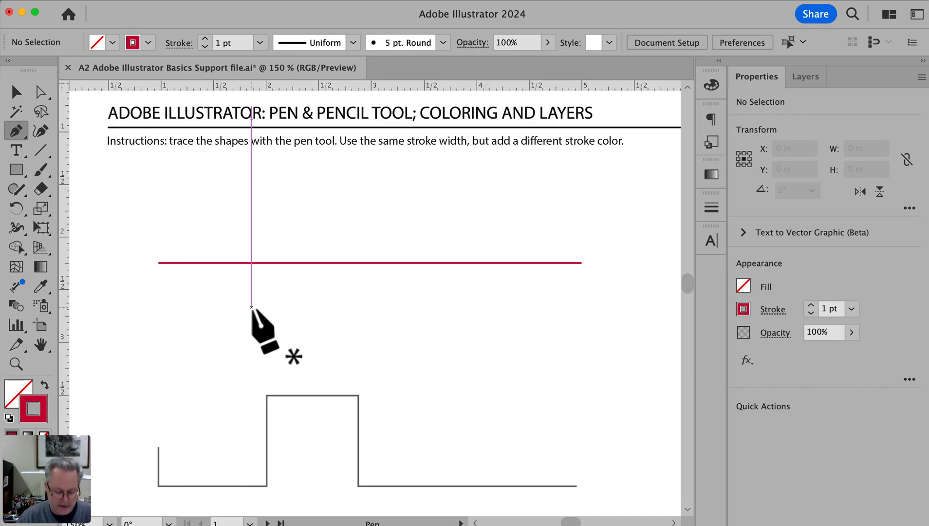
Trace the stepped shape with the Pen tool from its short vertical edge over the raised section to the next baseline corner
scroll(251, 307, "right", 1)
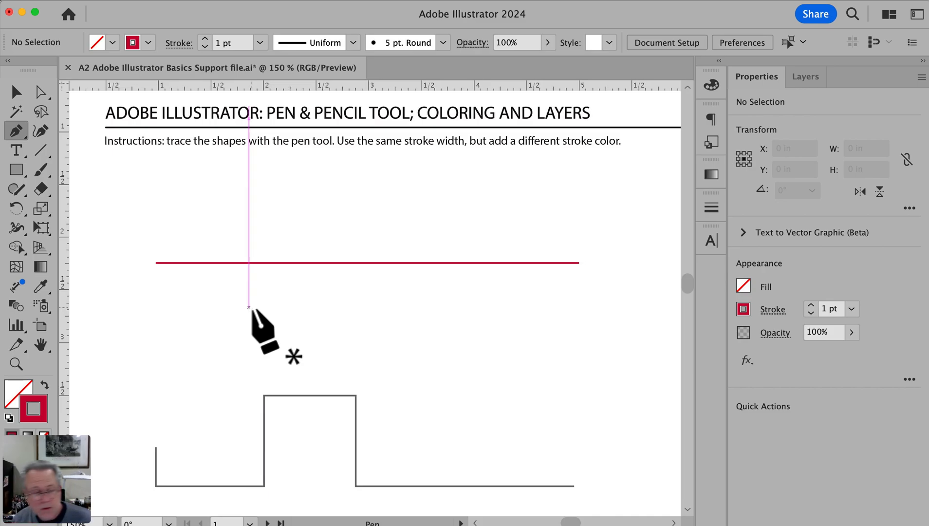
key("space")
left_click_drag(252, 308, 270, 169)
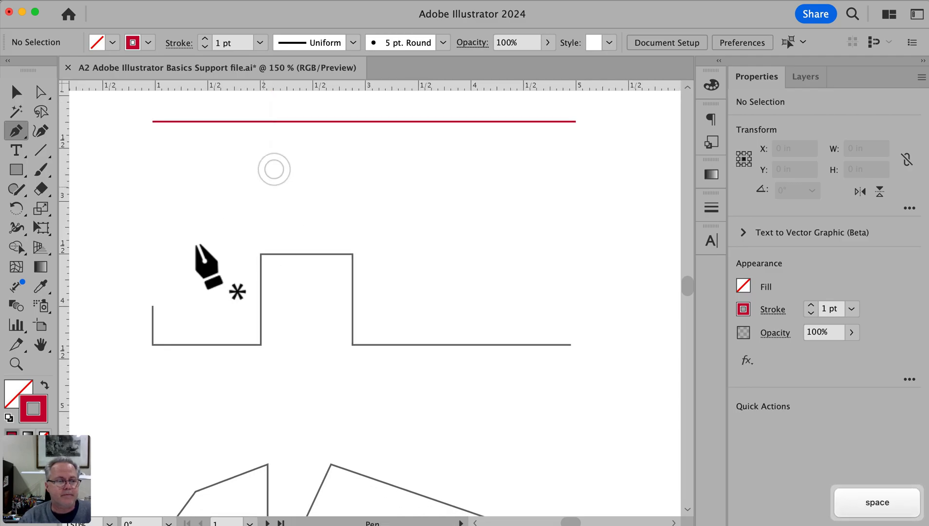
left_click(153, 306)
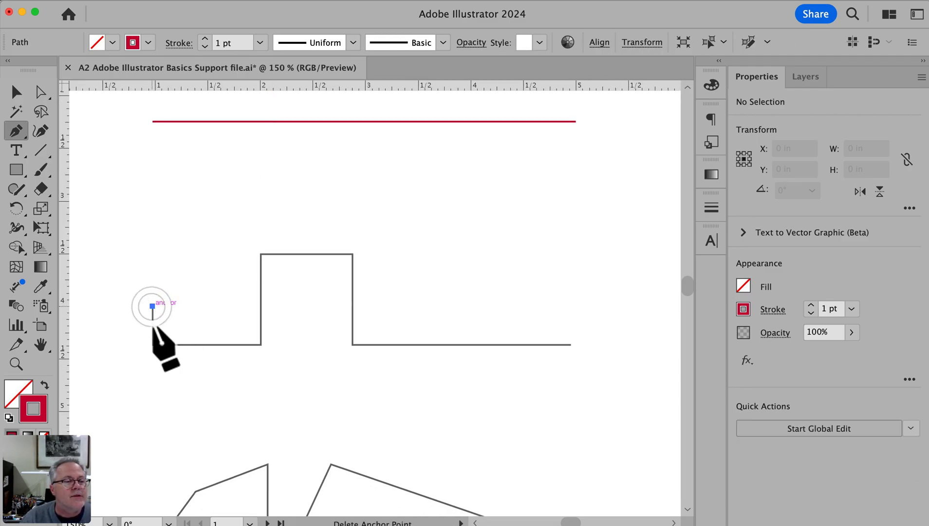
left_click(152, 345)
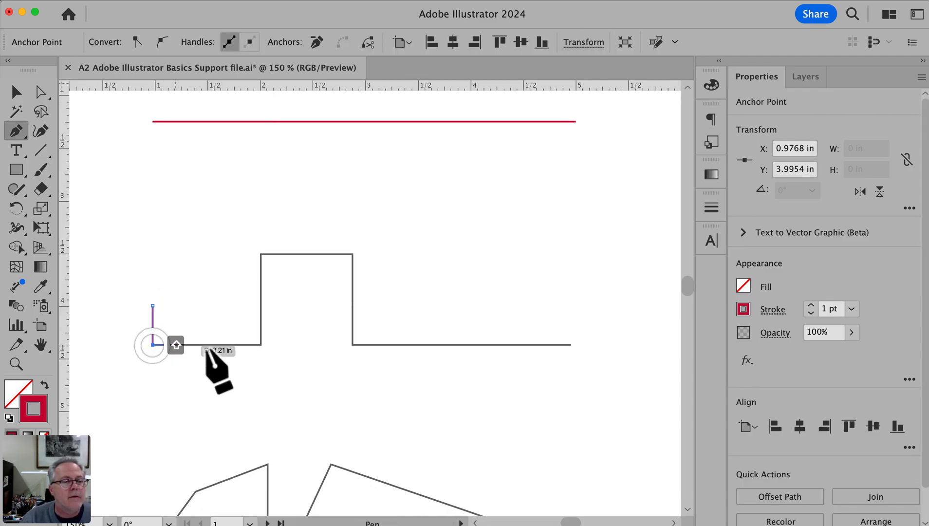
left_click(261, 345)
left_click(260, 254)
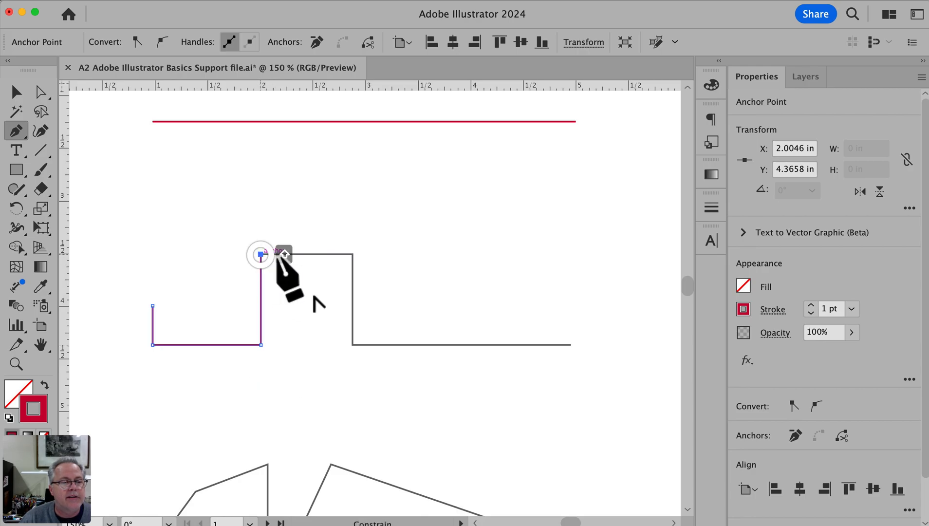
left_click(352, 254)
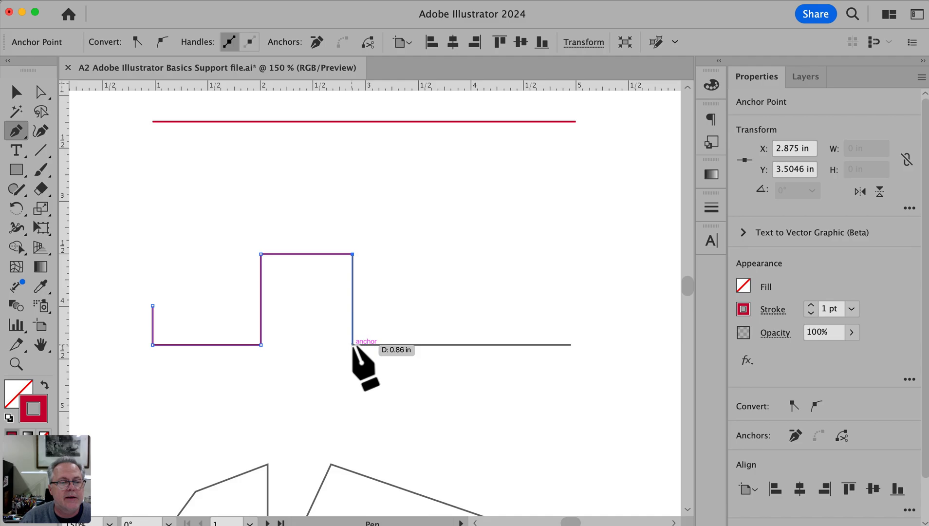
left_click(353, 344)
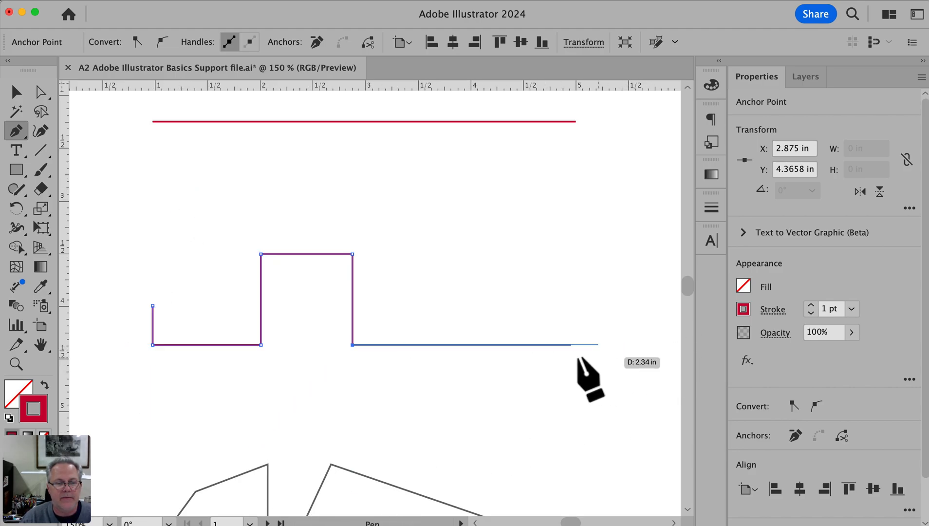
Undo the last corner, and finish the stepped path with its final corner and endpoint slightly off the reference line
key("super+z")
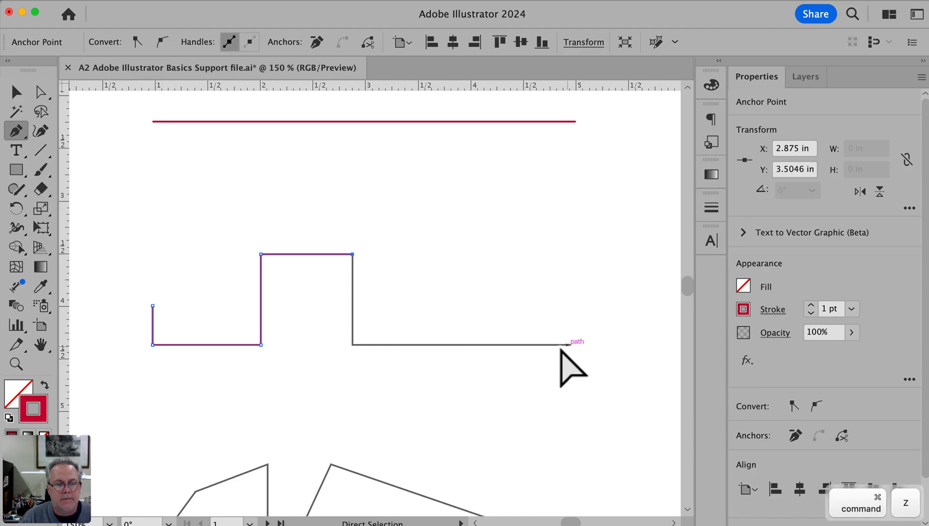
left_click(346, 345)
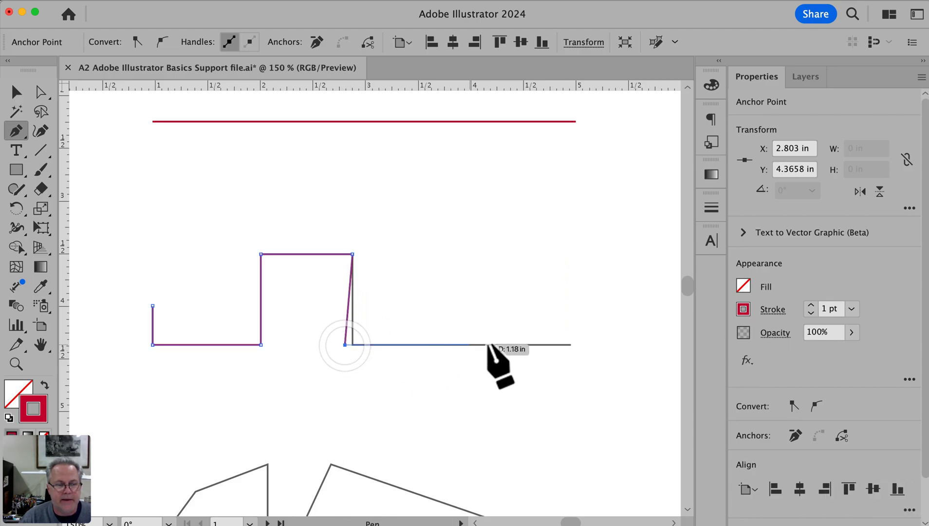
left_click(571, 337)
left_click(546, 384, "super")
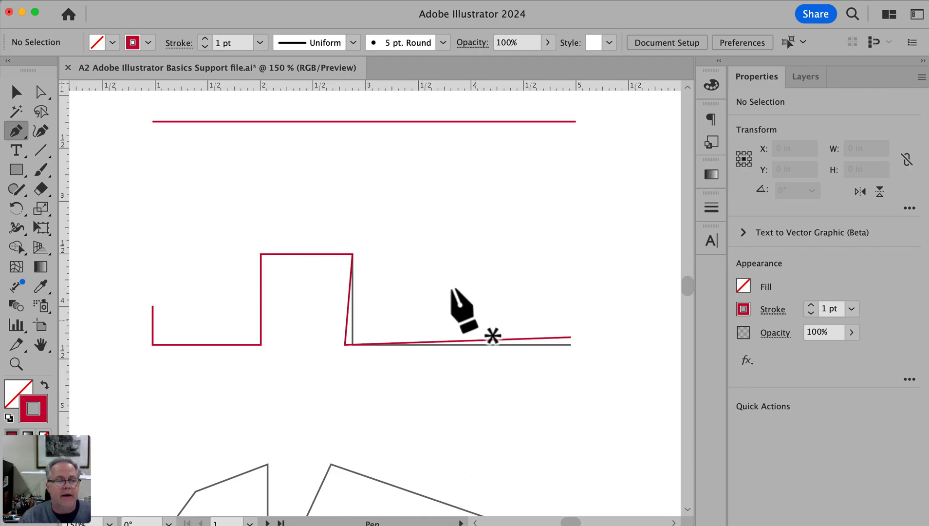
key("super+space")
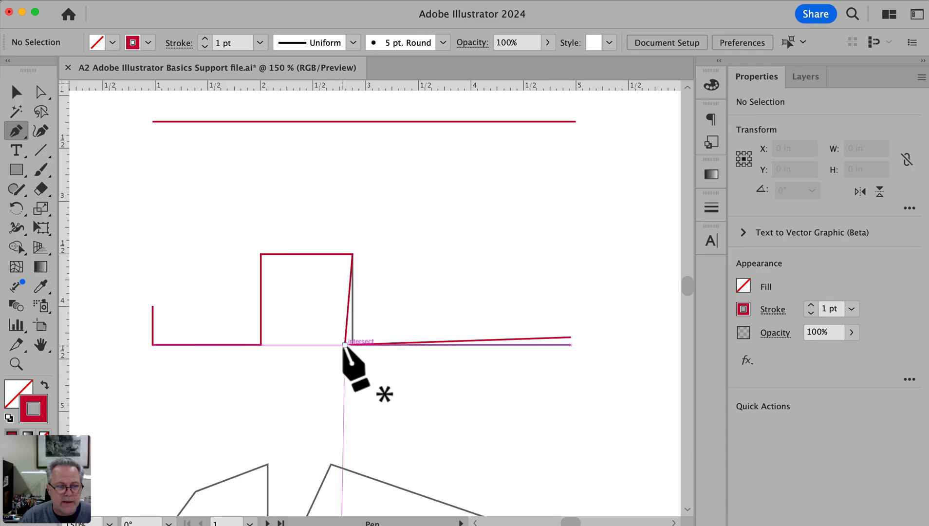
Try to drag the misplaced corner with the Selection tool, and undo the change
left_click(20, 95)
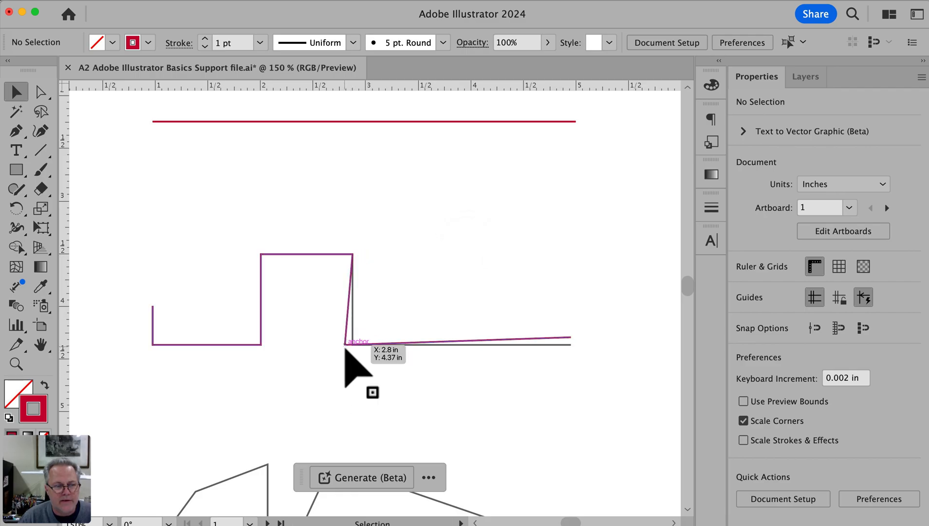
mouse_move(345, 344)
left_mouse_down()
mouse_move(380, 341)
mouse_move(343, 342)
left_mouse_up()
key("super+z")
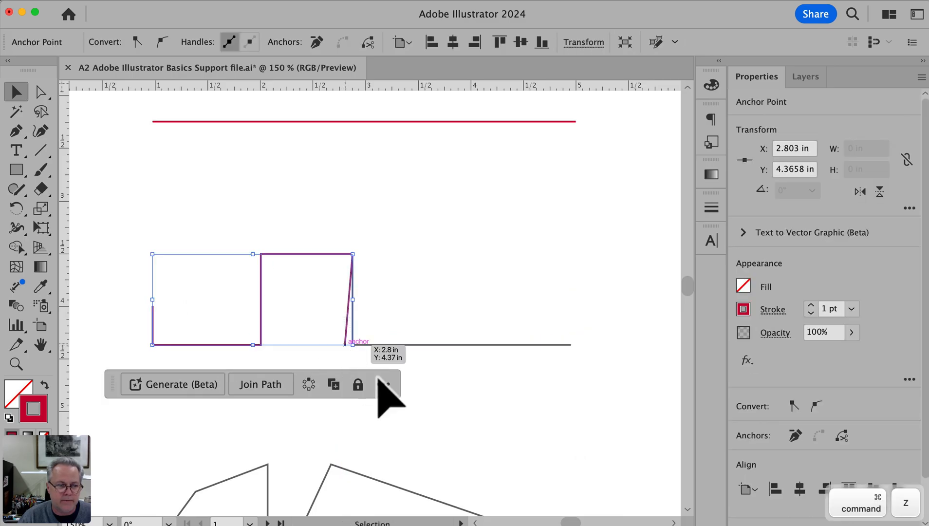
Redo the stepped path's final segment with Direct Selection active, and clear the selection
left_click(40, 92)
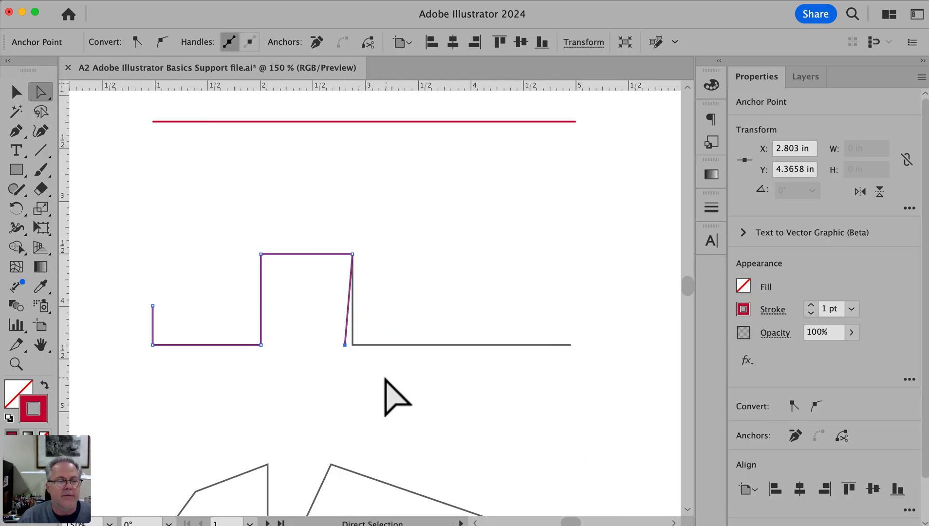
left_click_drag(290, 244, 535, 415)
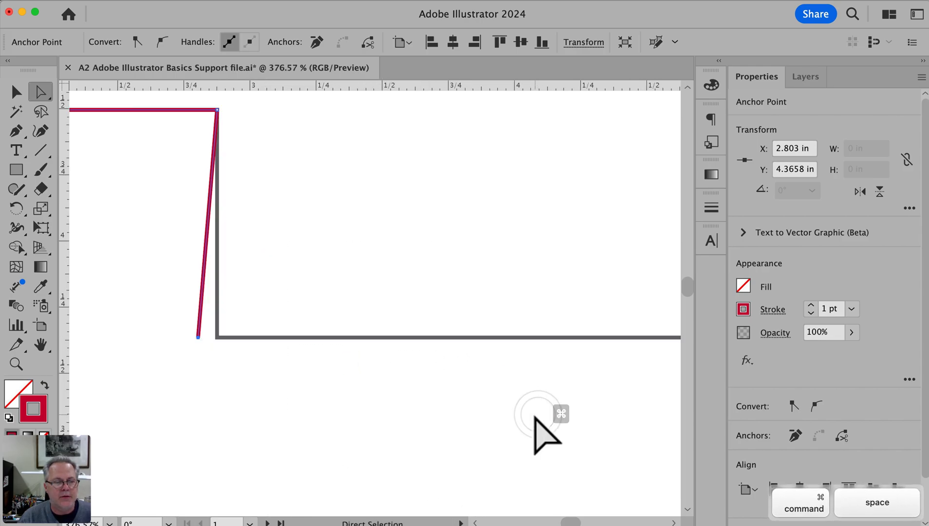
key("super+shift+s")
key("super+shift+z")
key("Escape")
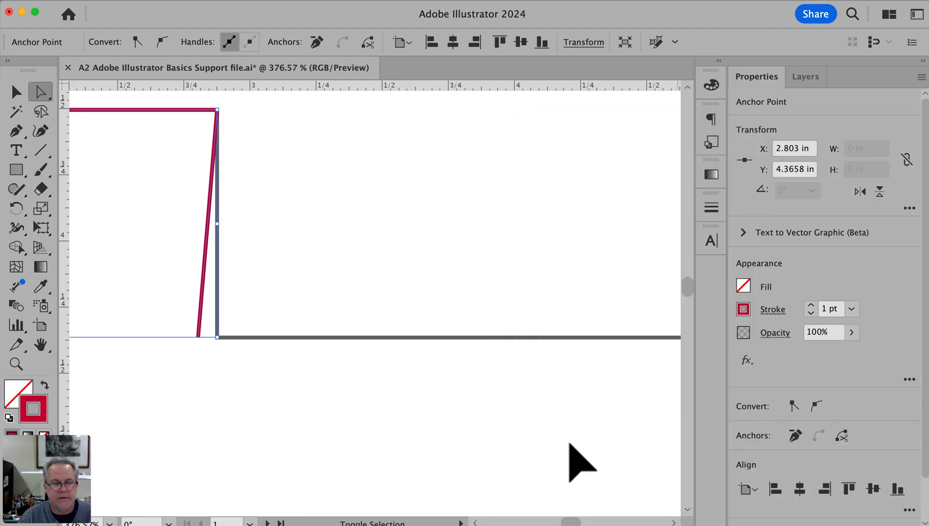
key("super+shift+z")
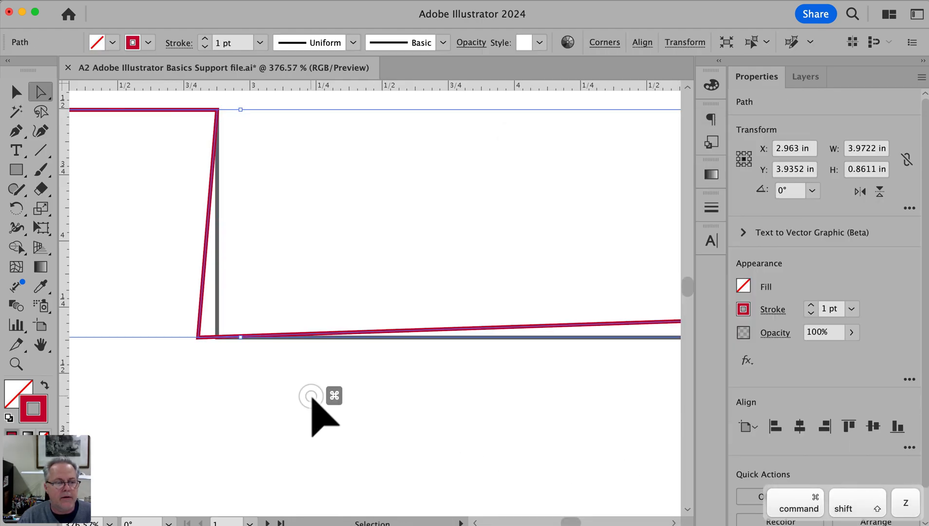
left_click(312, 400)
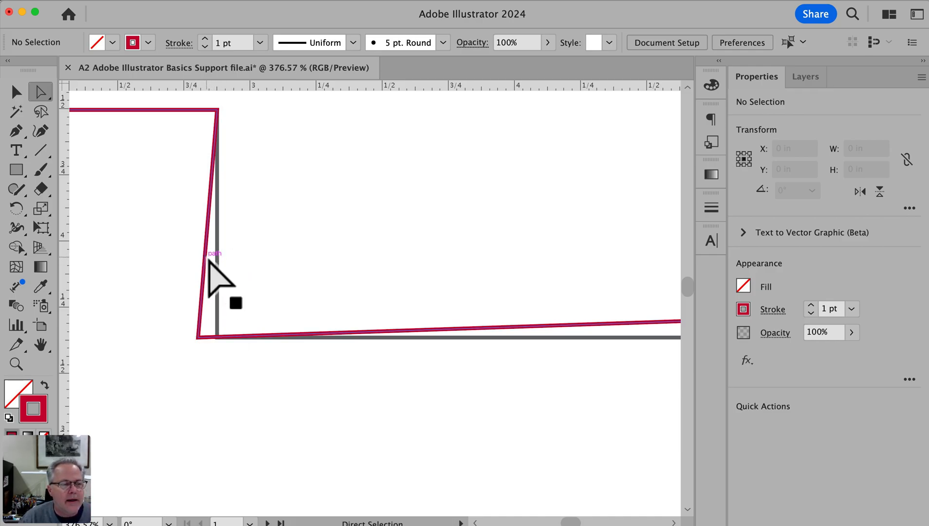
Try moving the slanted segment of the stepped path with Direct Selection, and undo the move
left_click_drag(205, 260, 248, 287)
key("super+z")
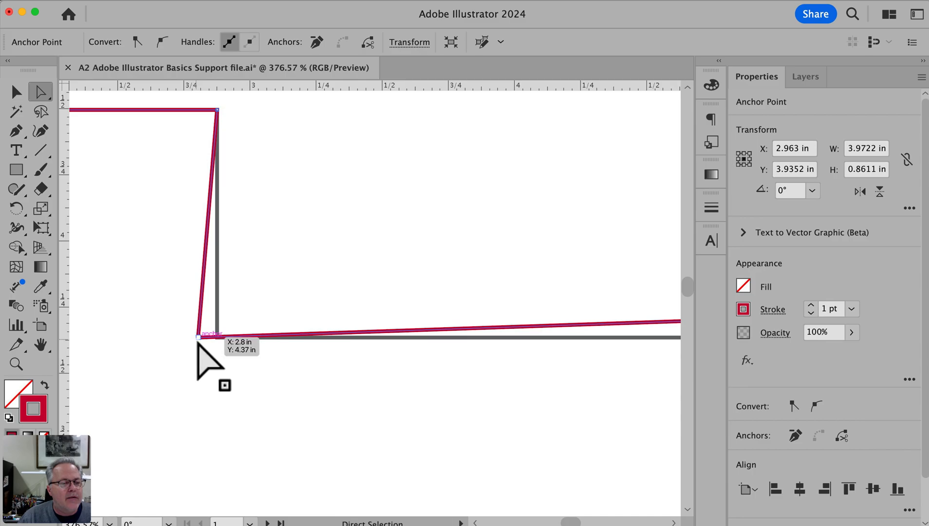
Move the stepped path's misplaced corner and end anchors onto the reference shape with Direct Selection, and deselect the path
left_click_drag(199, 335, 555, 369)
key("space")
left_click(500, 372)
left_click_drag(448, 369, 143, 397)
left_click_drag(598, 332, 596, 347)
left_click(545, 397)
Start tracing the irregular polygon with the Pen tool, from the left lobe's upper tip through its upper-left corner to its leftmost corner
key("space")
left_click_drag(248, 386, 446, 323)
left_click(481, 360, "alt+super")
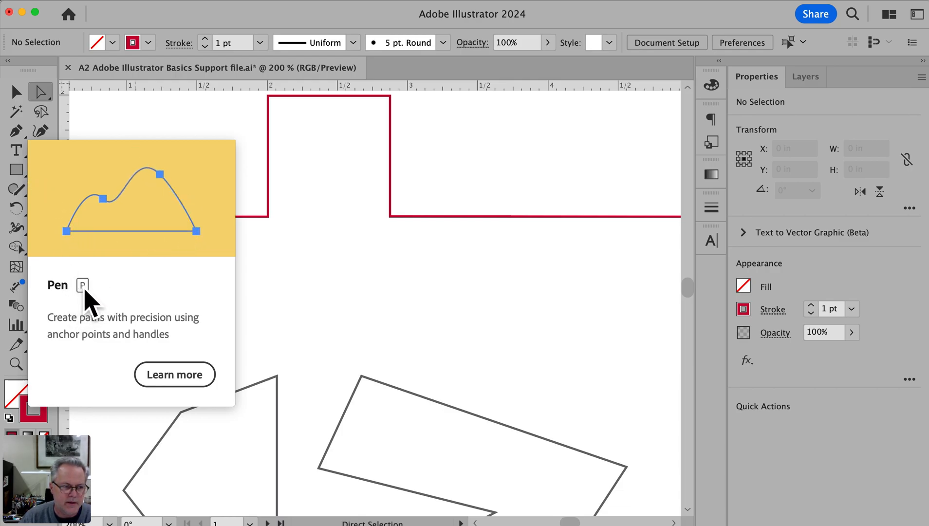
key("p")
key("space")
left_click_drag(310, 271, 311, 162)
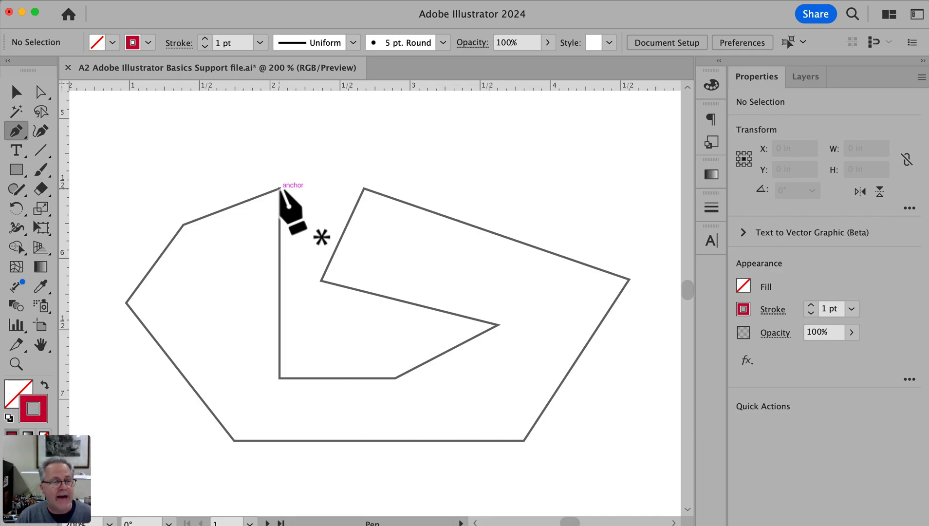
left_click(279, 188)
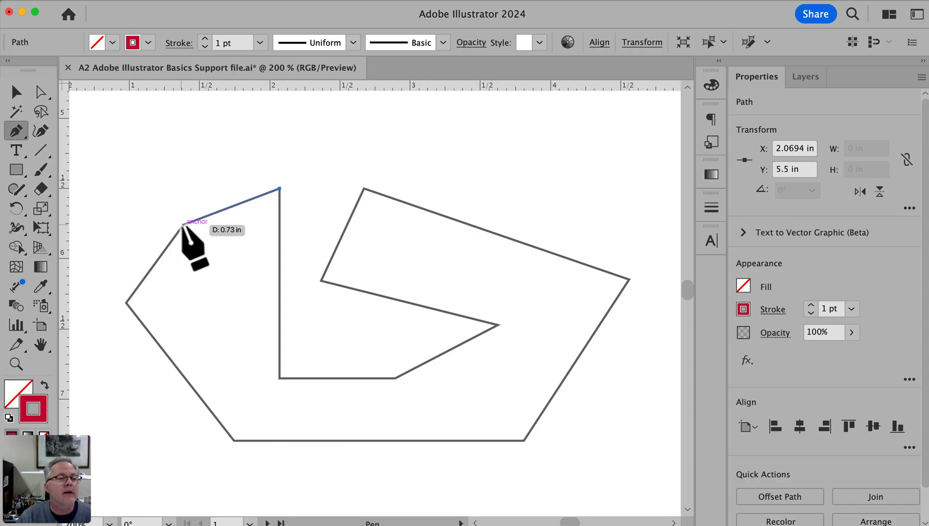
left_click(183, 224)
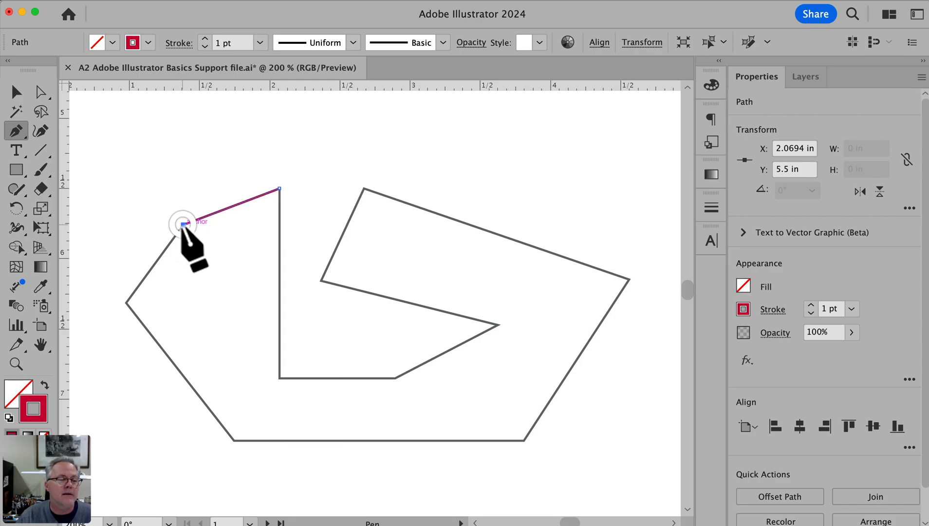
left_click(127, 303)
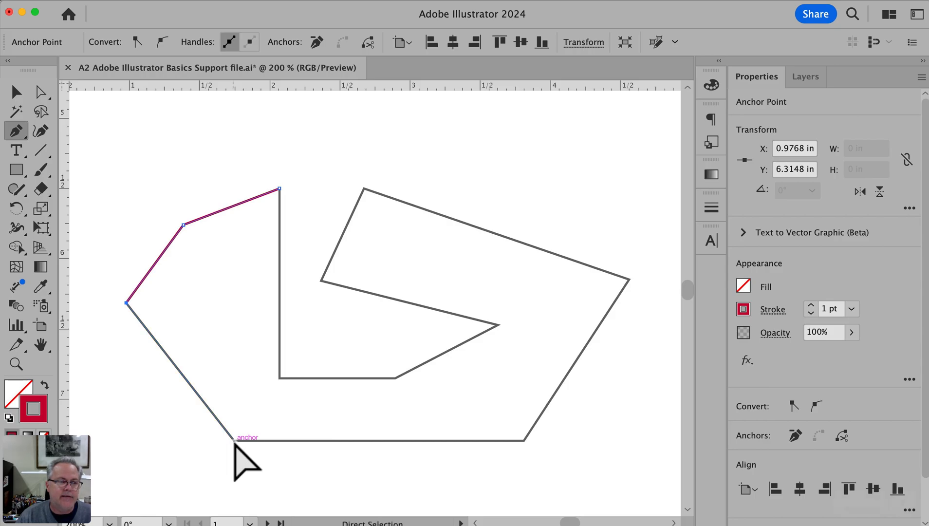
Replace the leftmost anchor with one slightly outside the reference corner, extend the path to the lower-left corner, and deselect it
key("super+z")
left_click(116, 303)
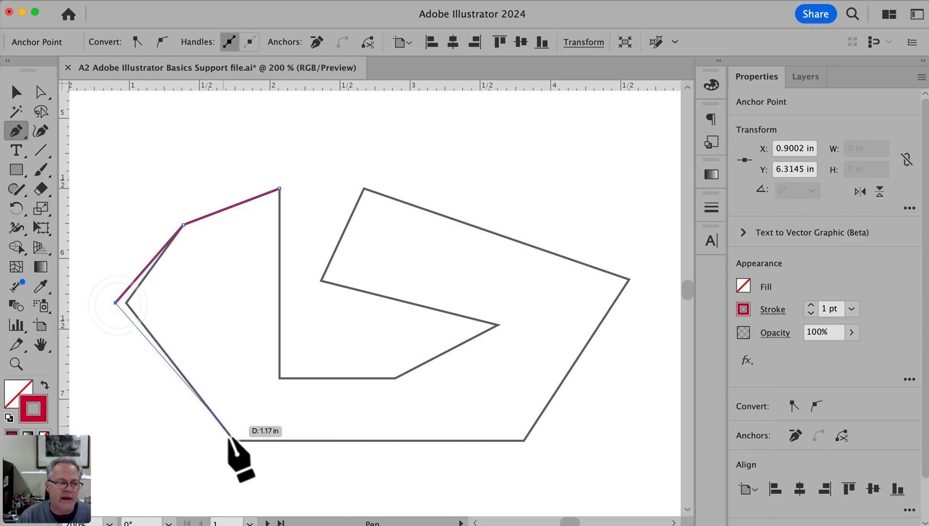
left_click(234, 440)
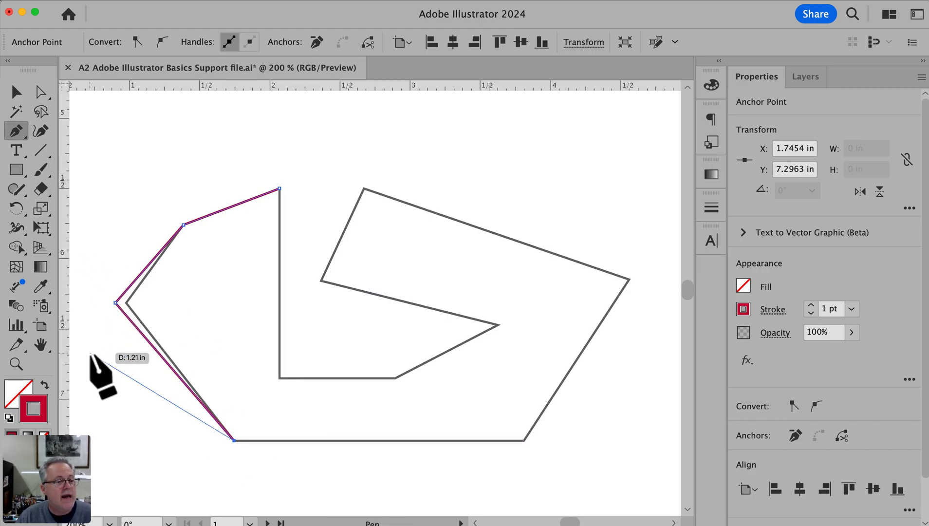
left_click(99, 165, "super")
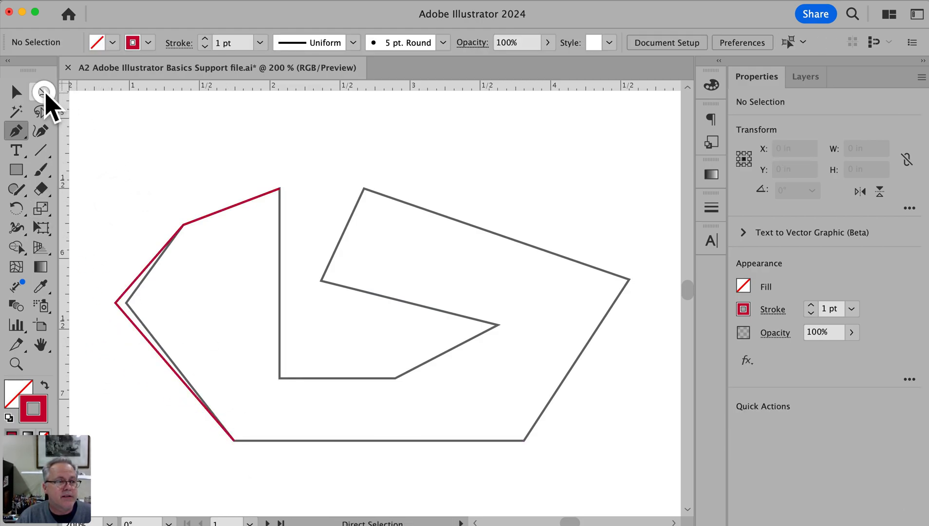
Move the polygon path's misplaced leftmost anchor onto the reference corner with Direct Selection
left_click(44, 92)
left_click_drag(93, 267, 161, 324)
left_click_drag(280, 361, 358, 360)
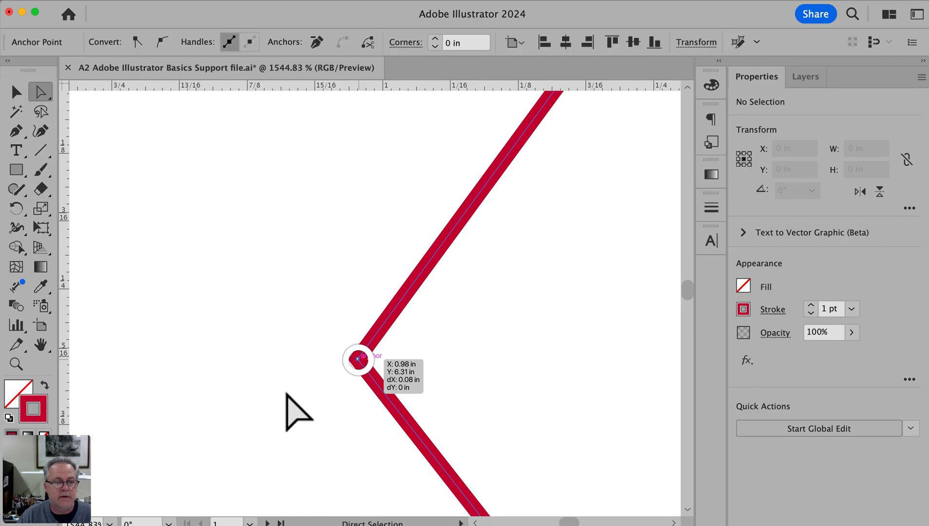
left_click(489, 390, "alt+super")
left_click(489, 392, "alt+super")
left_click(486, 391, "alt+super")
left_click_drag(446, 317, 390, 465)
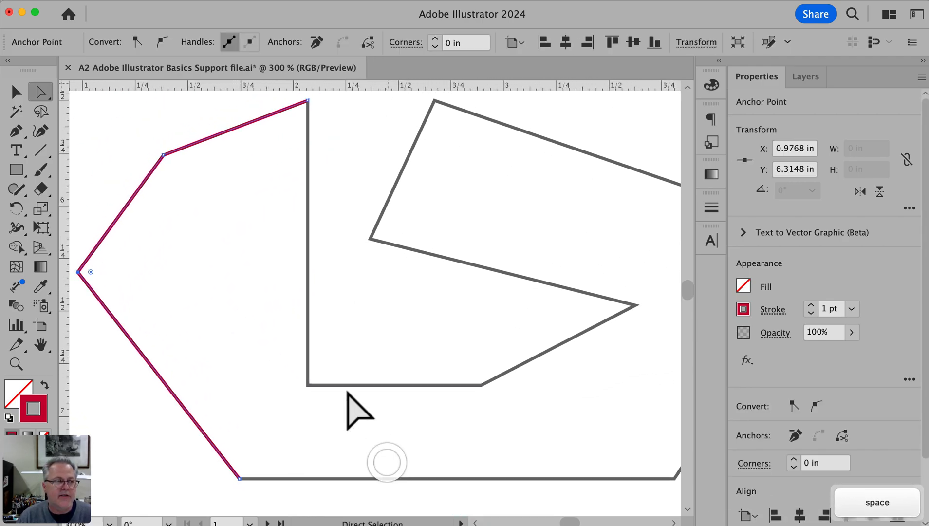
Resume the open path from its upper tip with the Pen tool, tracing the notch's vertical side and its horizontal bottom edge
left_click(14, 132)
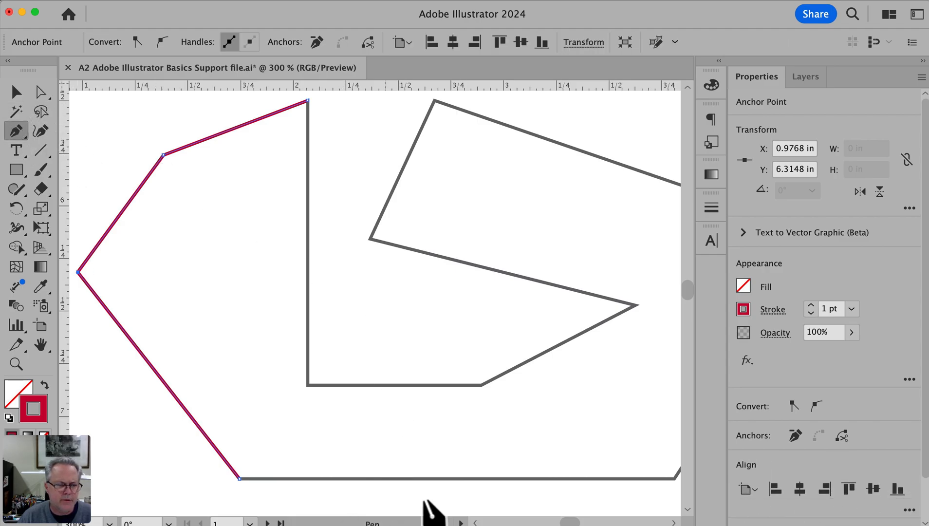
left_click_drag(428, 399, 422, 405)
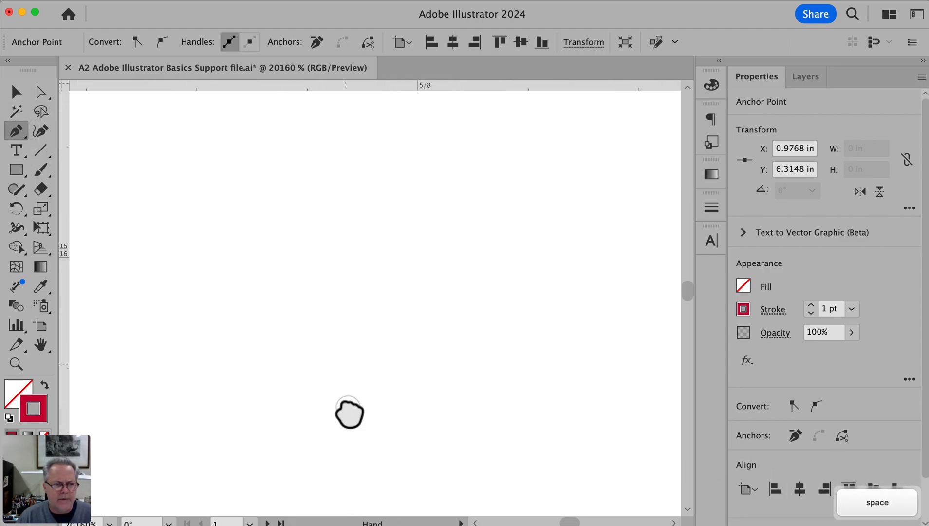
left_click(360, 390, "alt+super")
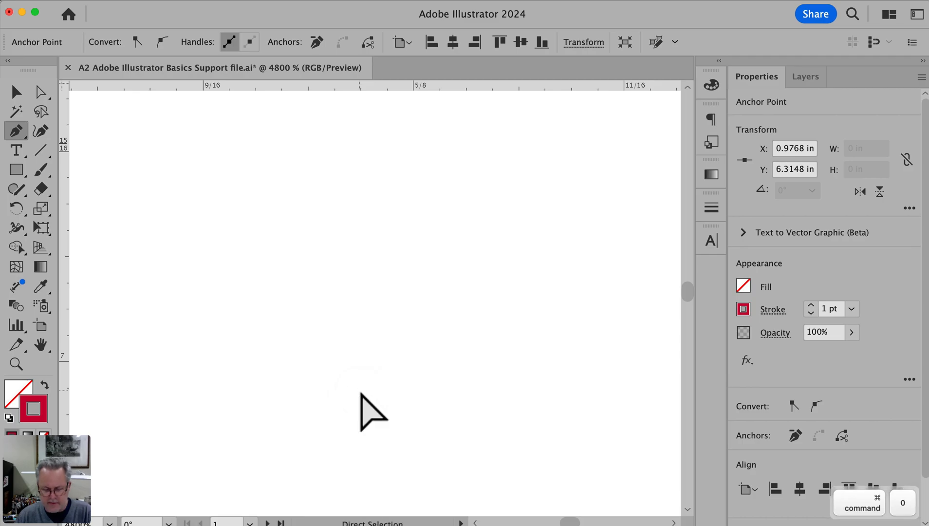
key("super+0")
left_click_drag(256, 294, 445, 447)
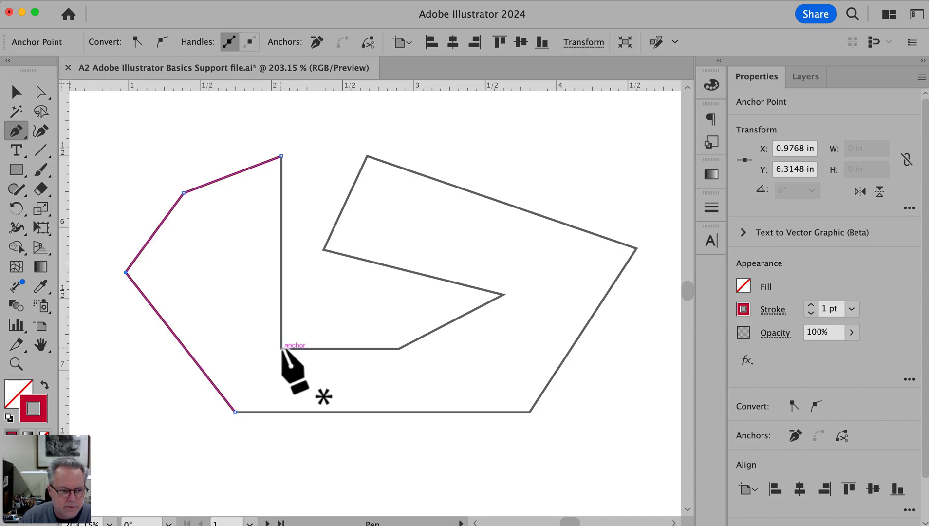
left_click(282, 157)
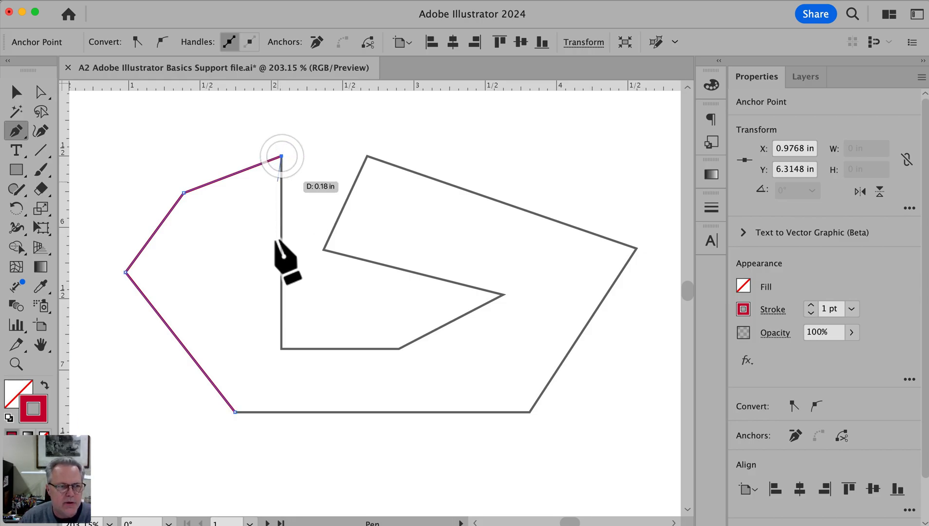
left_click(281, 348)
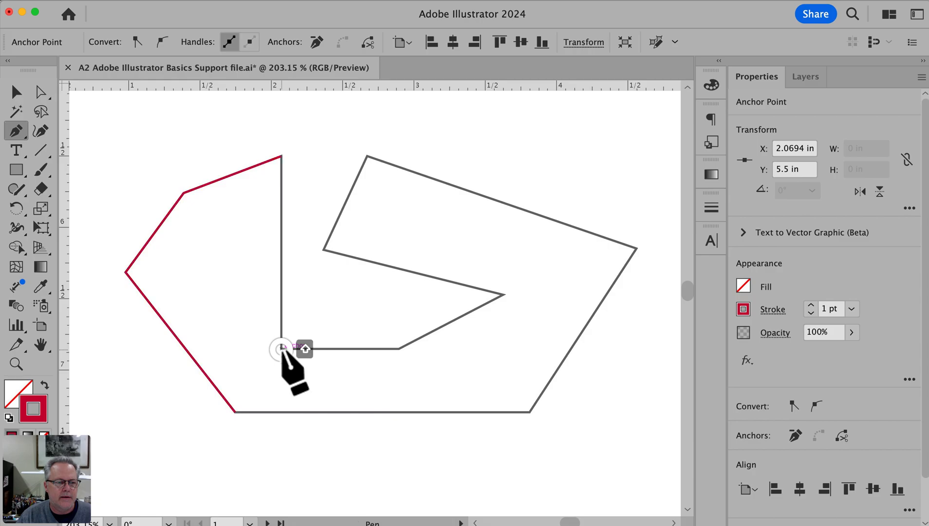
left_click(399, 349)
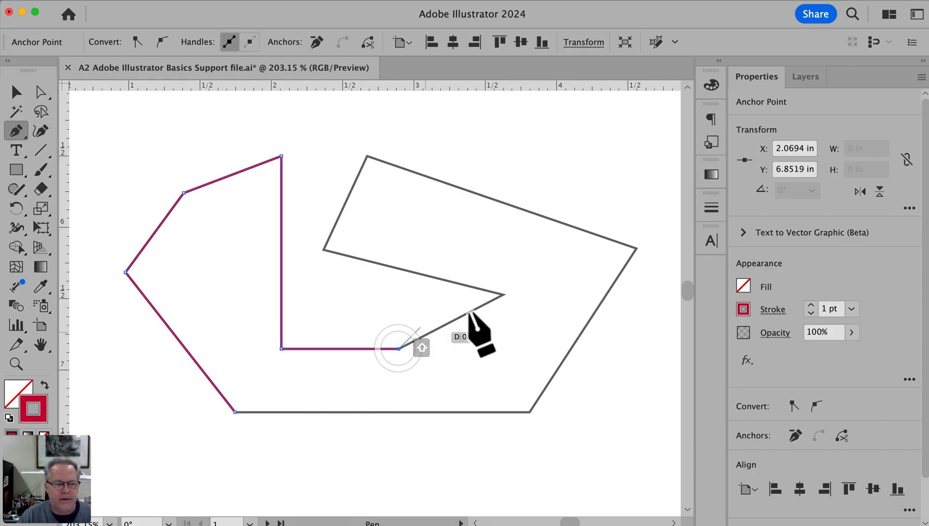
Continue the path around the pointed notch and the slanted upper edge to the polygon's lower-right corner
left_click(503, 294)
left_click(324, 250)
left_click(367, 156)
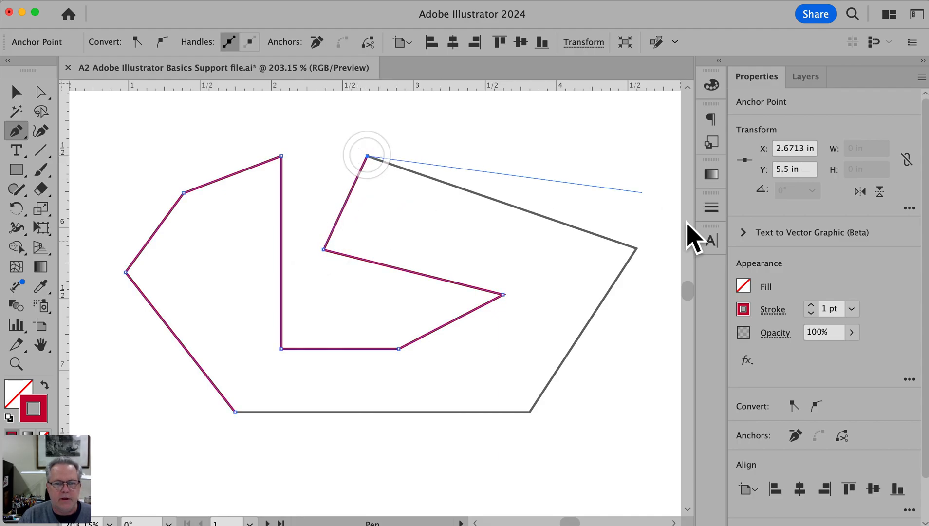
left_click(633, 248)
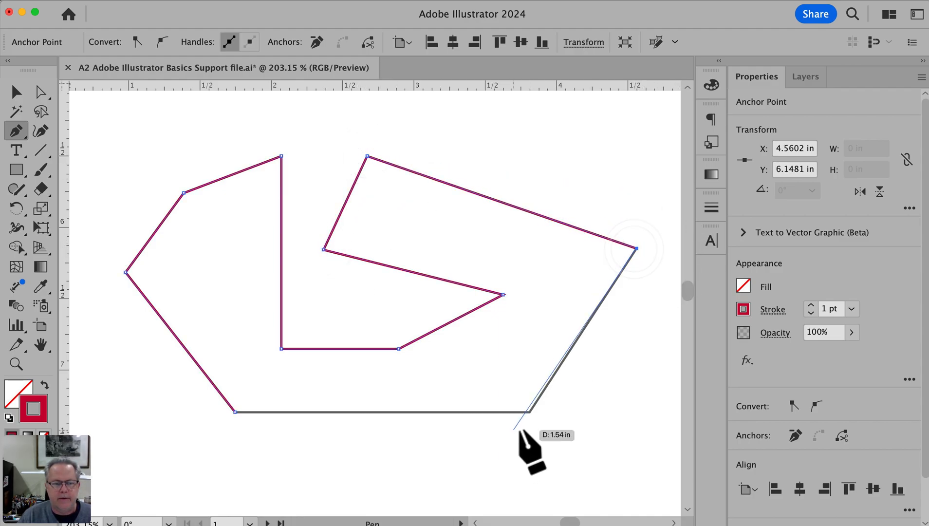
left_click(529, 412)
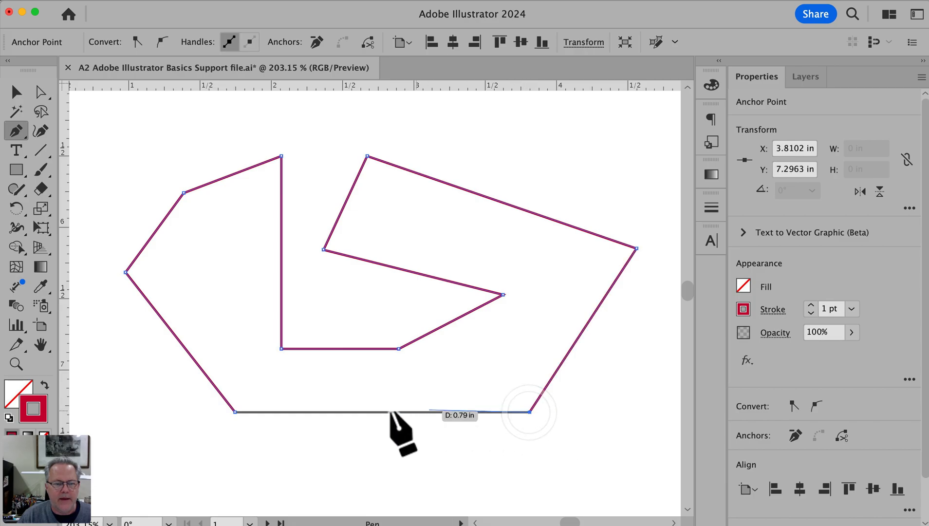
End the path just past the lower-left corner, and shift that end anchor with Direct Selection to leave a small gap in the bottom edge
left_click(228, 413)
key("a")
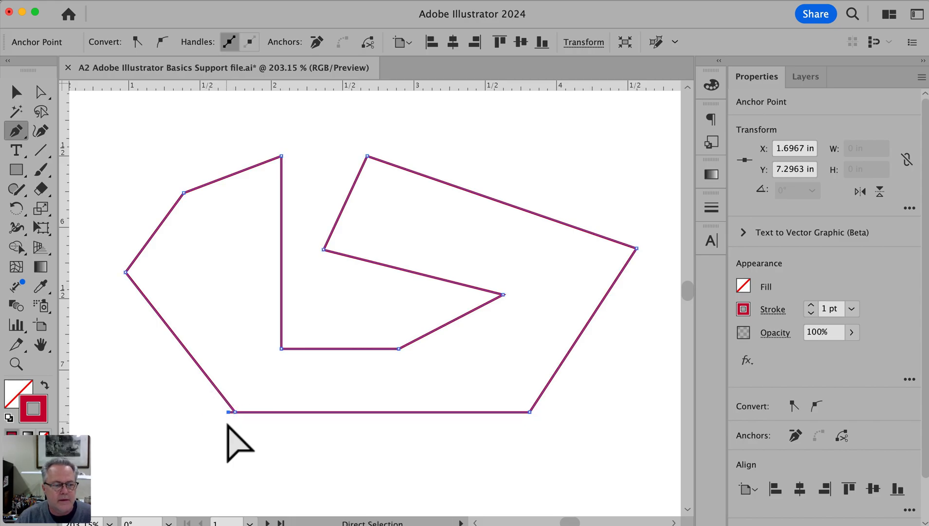
left_click(228, 421)
left_click_drag(228, 413, 242, 415)
left_click(240, 441, "super")
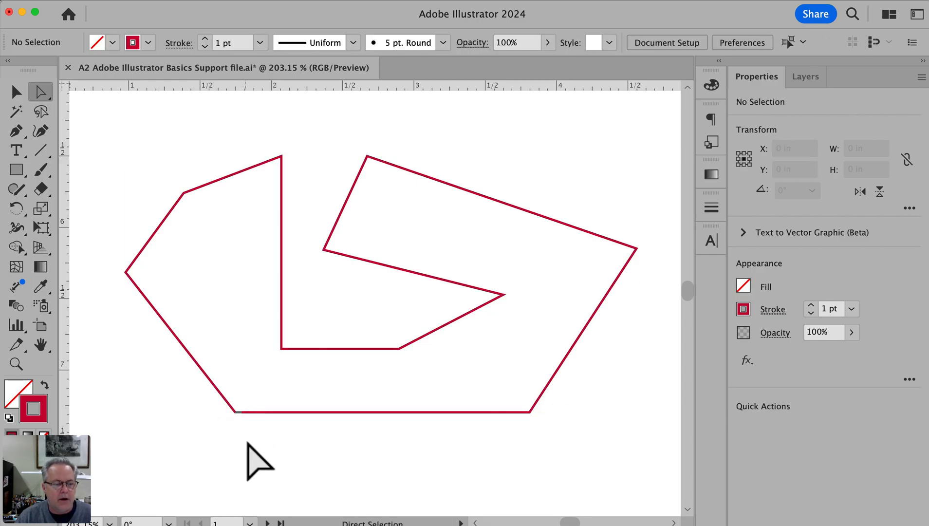
Fill the traced open polygon with green 0FA24A from the color spectrum, and deselect it
key("v")
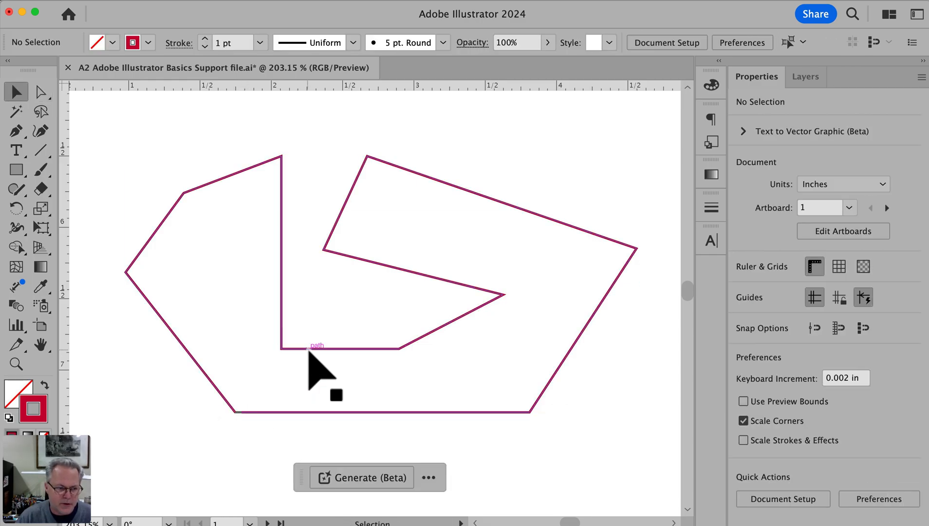
left_click(308, 353)
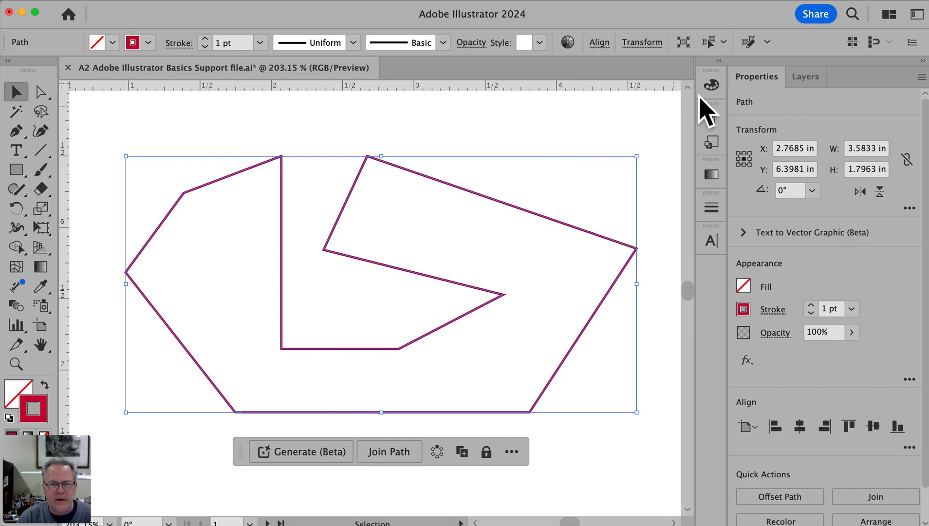
left_click(712, 85)
left_click(504, 115)
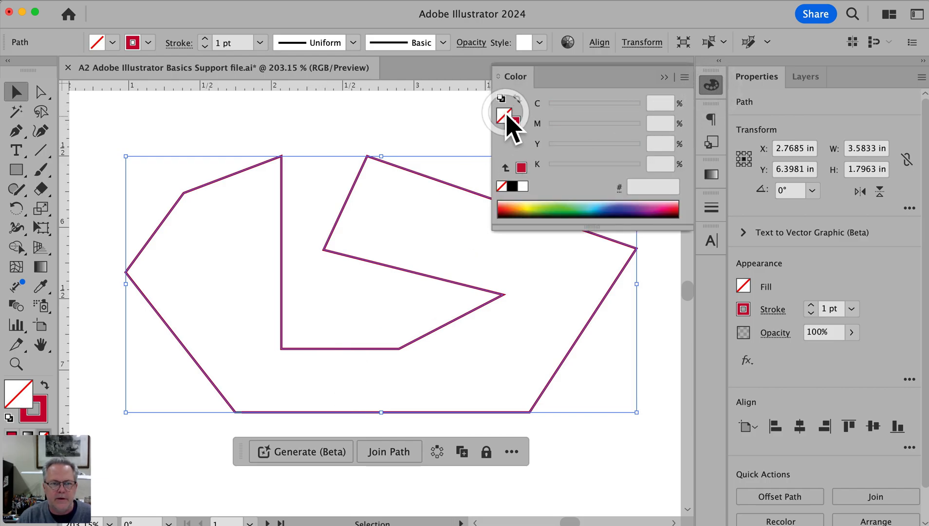
left_click(560, 211)
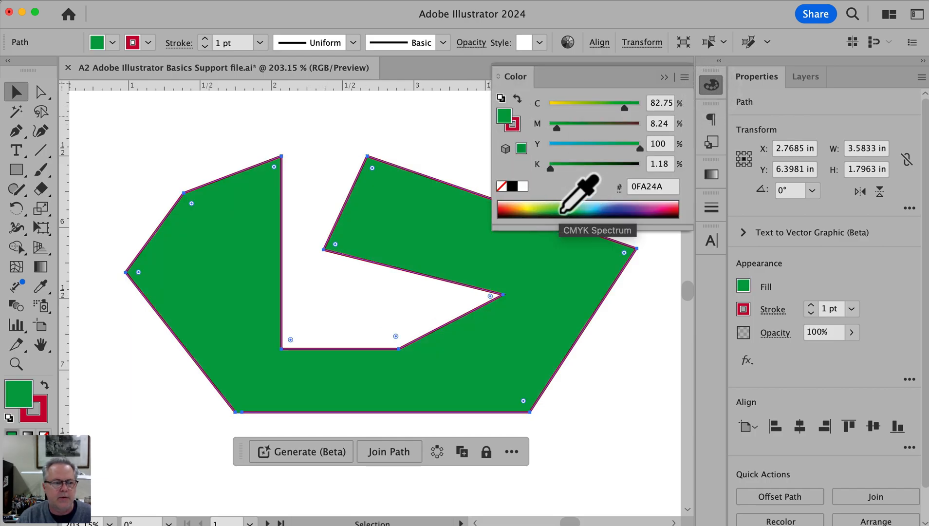
left_click(316, 150)
Try moving the filled path's two open end anchors farther apart with Direct Selection, and undo the moves
key("a")
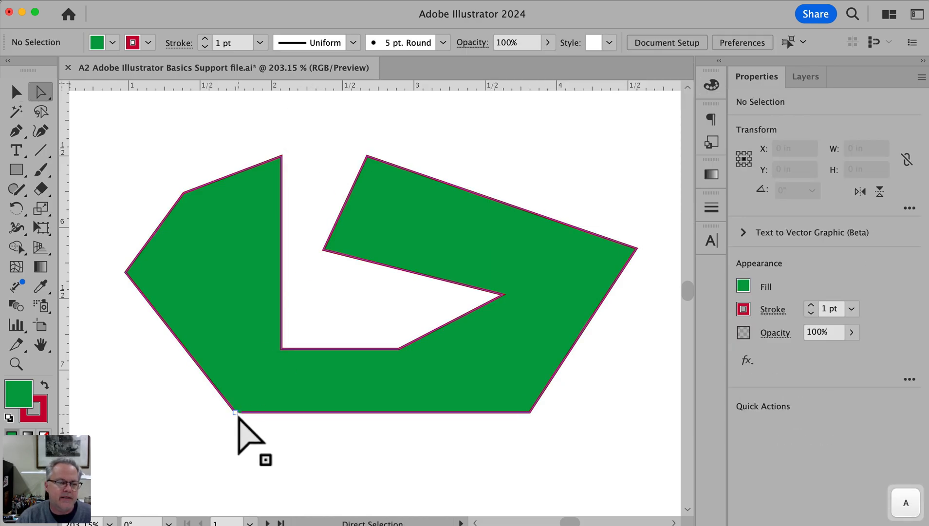
left_click_drag(235, 412, 276, 446)
key("super+space")
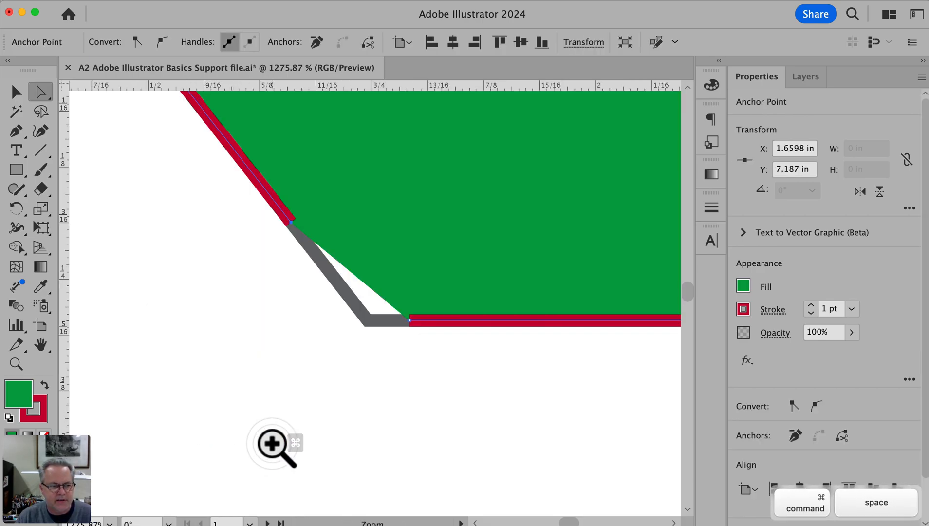
left_click_drag(409, 320, 402, 452)
key("super+alt+space")
left_click(497, 357)
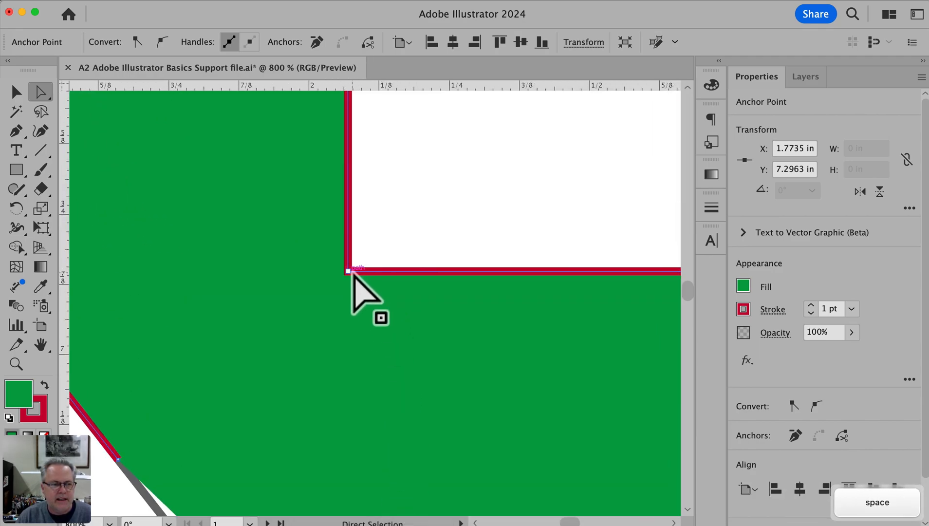
key("p")
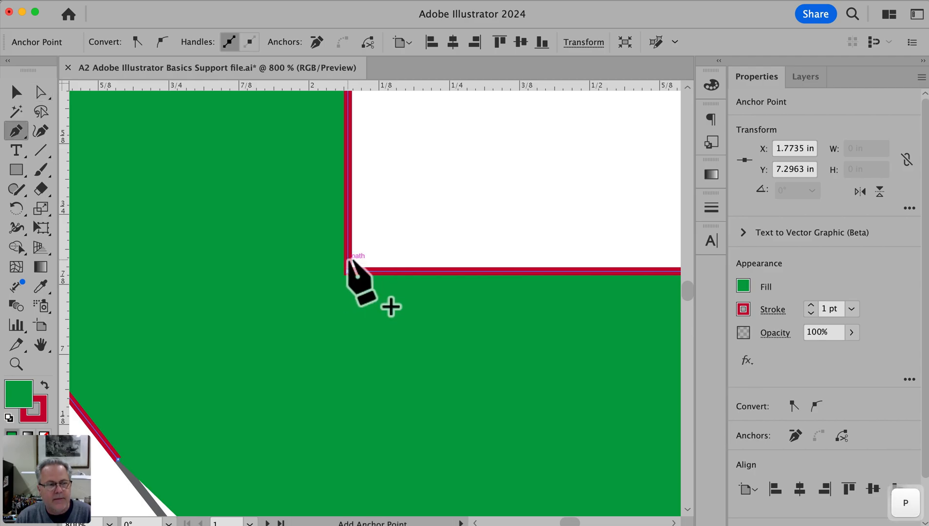
key("super+alt+space")
left_click(314, 418)
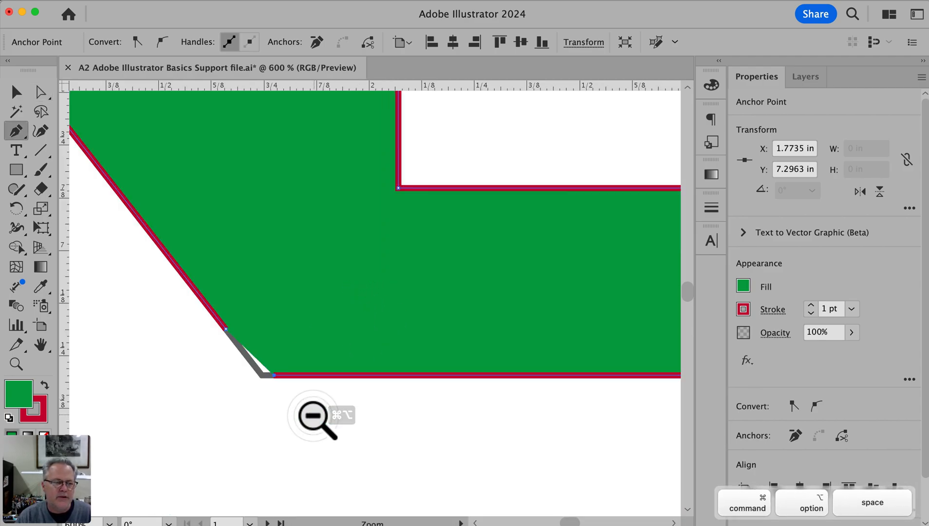
key("super+z")
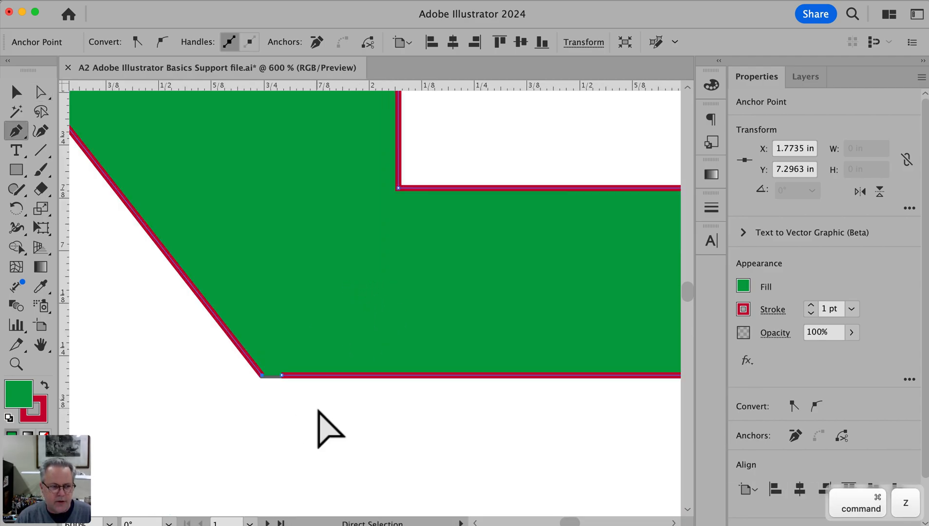
left_click(291, 391)
key("super+z")
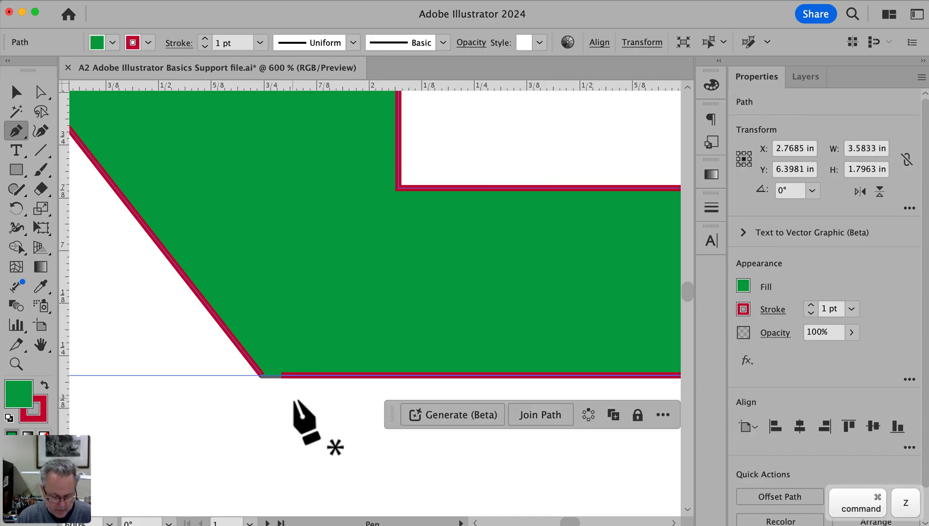
Move the bottom edge's loose end anchor onto the lower-left corner anchor with Direct Selection
key("v")
key("a")
left_click(309, 408)
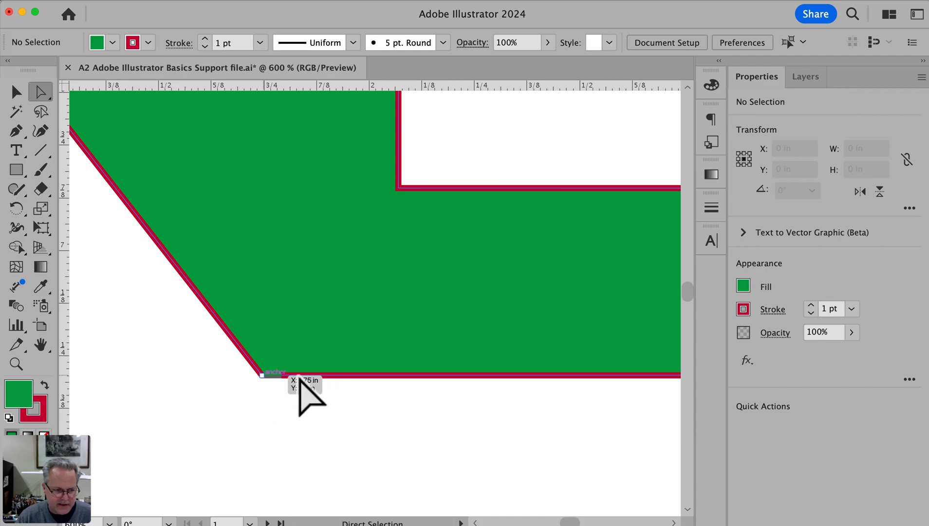
left_click_drag(283, 376, 200, 393)
left_click(261, 389)
key("super+z")
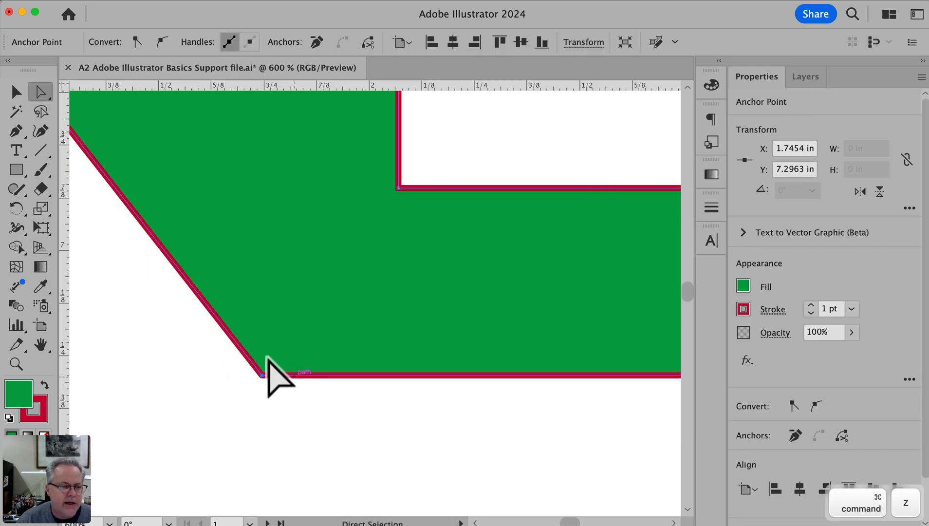
Try moving the loose end anchor away from the polygon's lower-left corner with Direct Selection, and undo the move
left_click(278, 405)
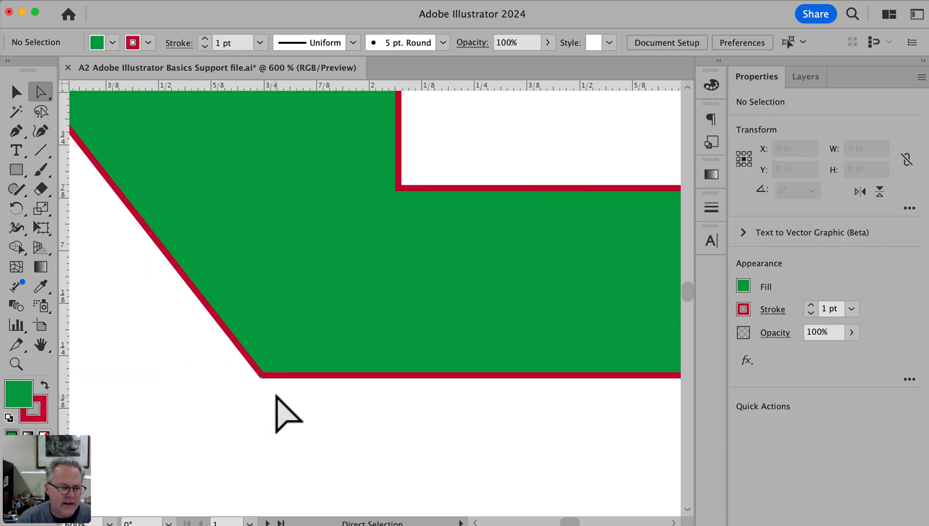
mouse_move(272, 389)
left_mouse_down()
mouse_move(254, 377)
mouse_move(264, 400)
left_mouse_up()
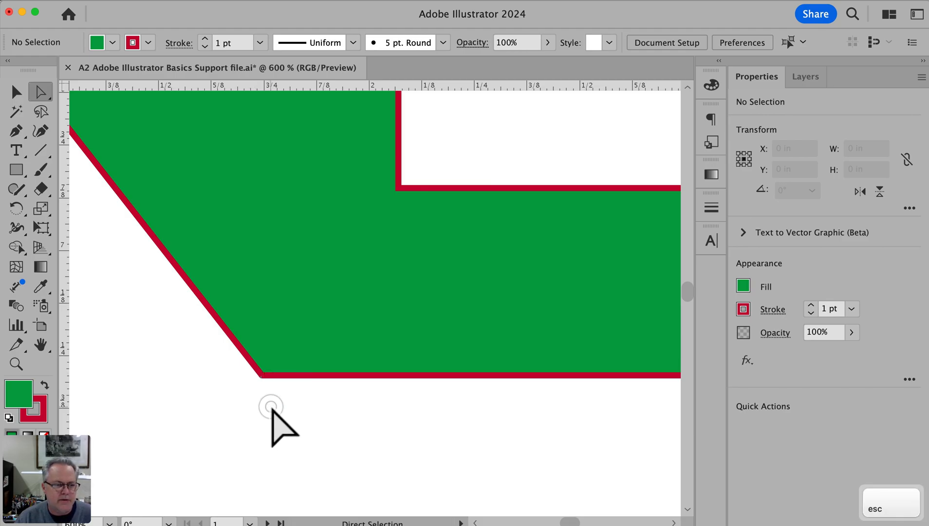
key("super+space")
left_click_drag(247, 367, 278, 387)
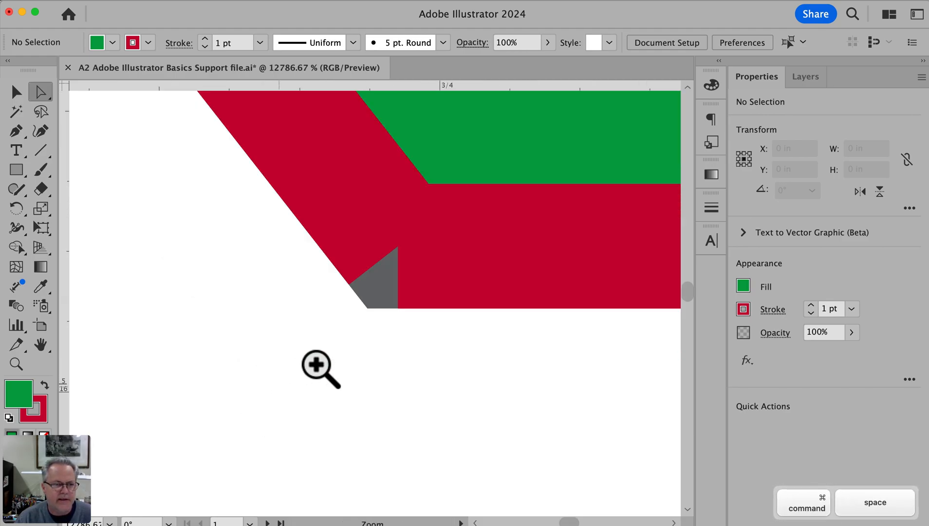
left_click_drag(396, 265, 358, 392)
left_click(417, 419)
key("super+z")
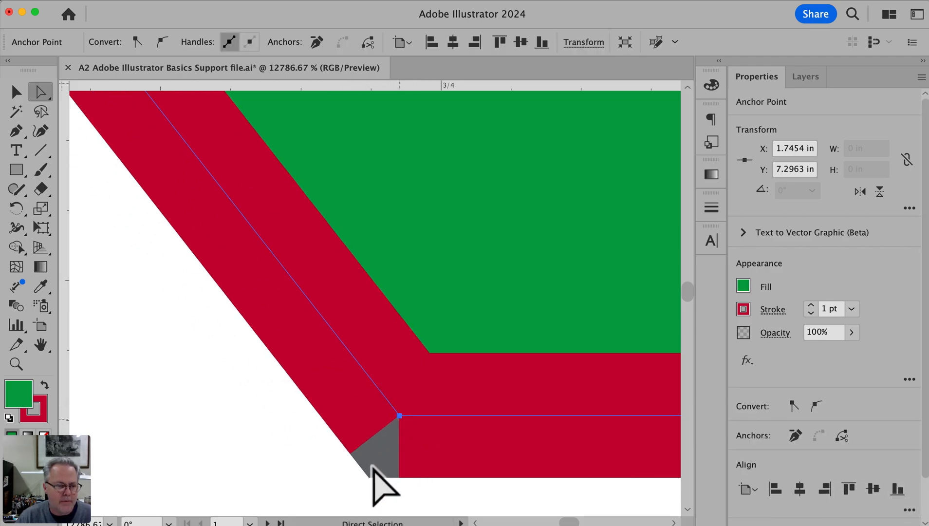
Select both overlapping end anchors at the polygon's lower-left corner and join them into one closed path
left_click(460, 448, "alt+super")
left_click(459, 449, "alt+super")
left_click_drag(334, 265, 398, 412)
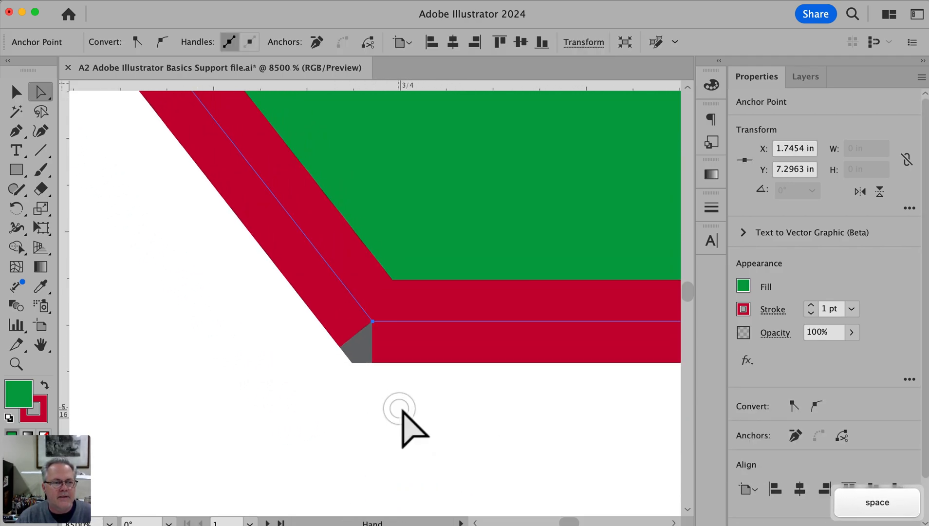
left_click(367, 394)
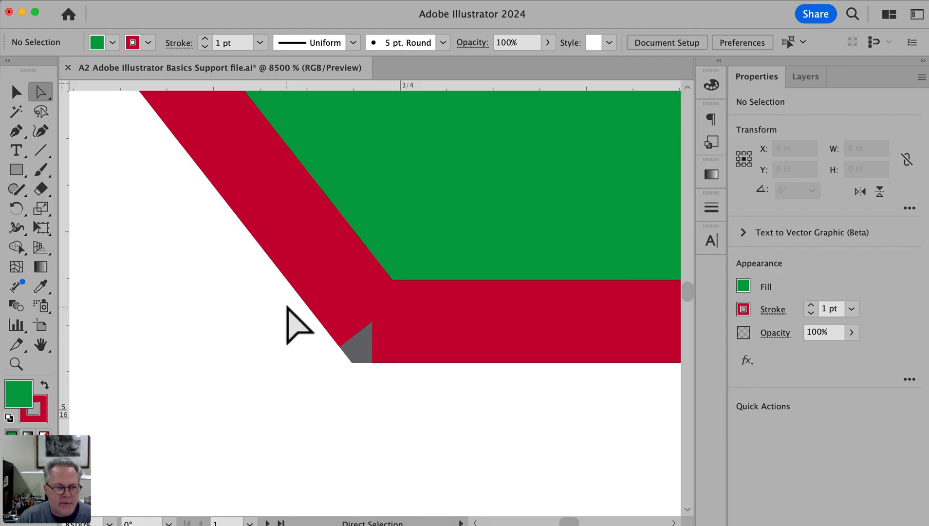
left_click_drag(308, 320, 390, 382)
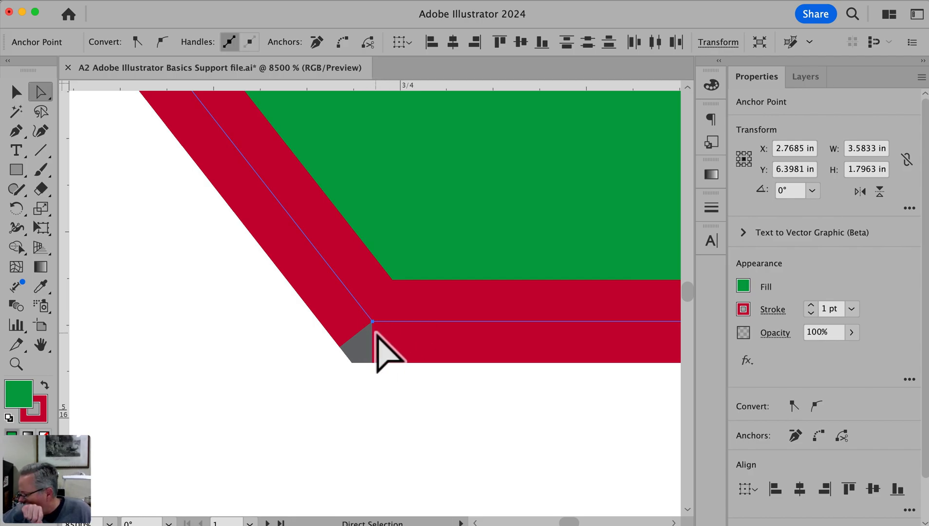
scroll(374, 333, "left", 1)
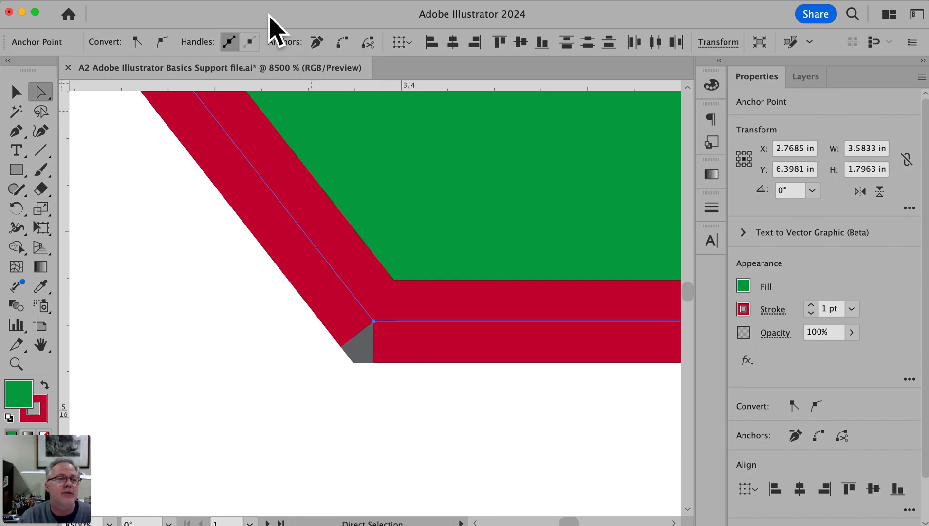
left_click(149, 1)
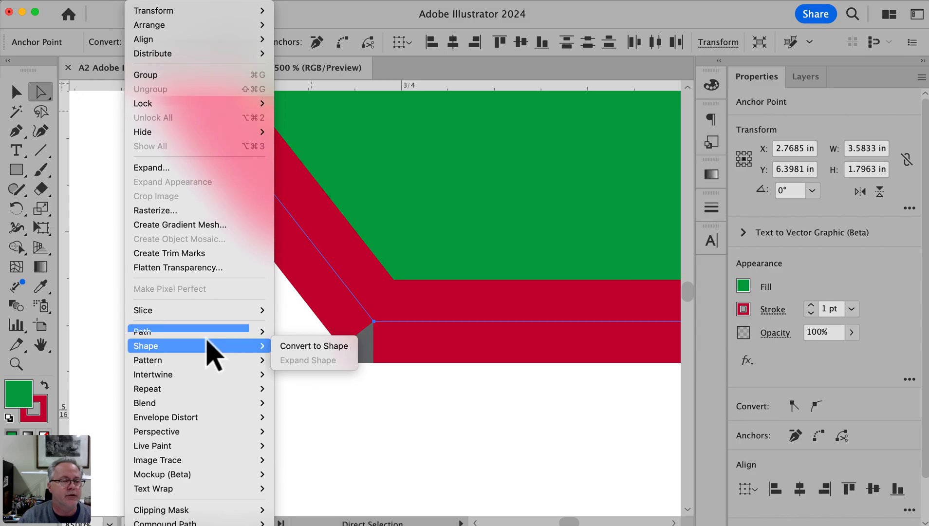
mouse_move(208, 333)
left_click(296, 336)
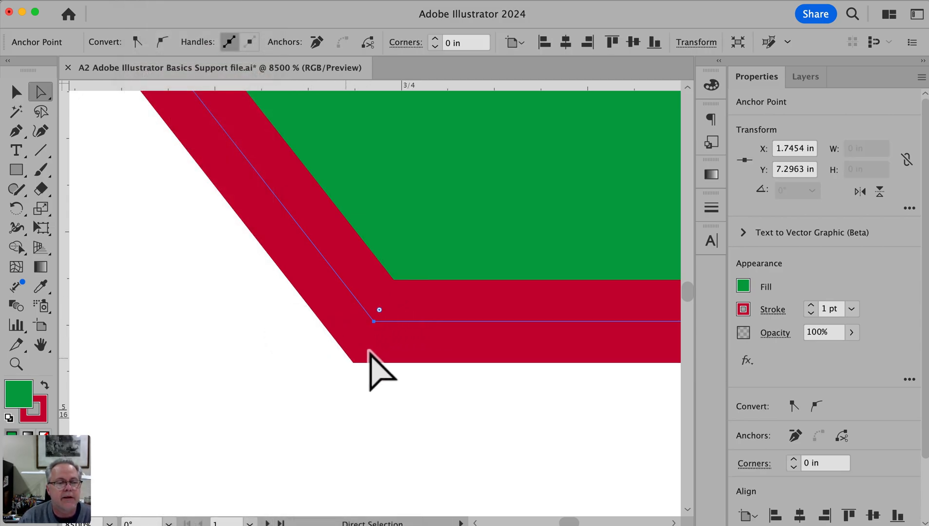
Try moving the joined lower-left corner anchor with Direct Selection, undo the move, and deselect
left_click(364, 390)
left_click_drag(375, 322, 358, 363)
key("super+z")
left_click(477, 399)
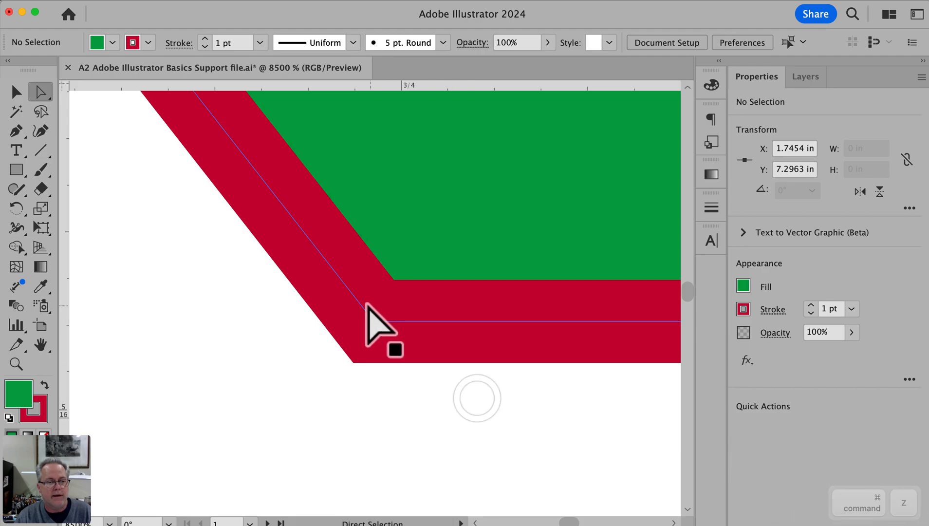
Delete the bottom edge segment of the green polygon
key("super+0")
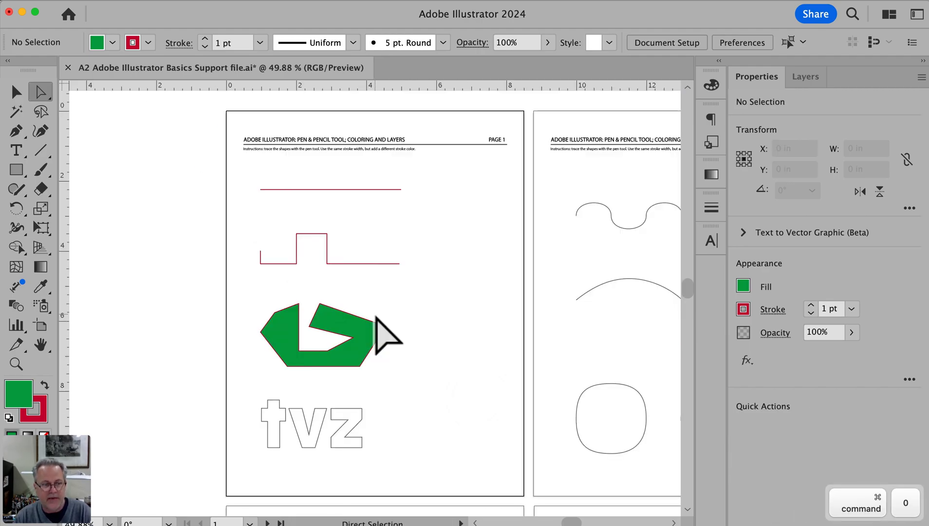
left_click(309, 366)
key("BackSpace")
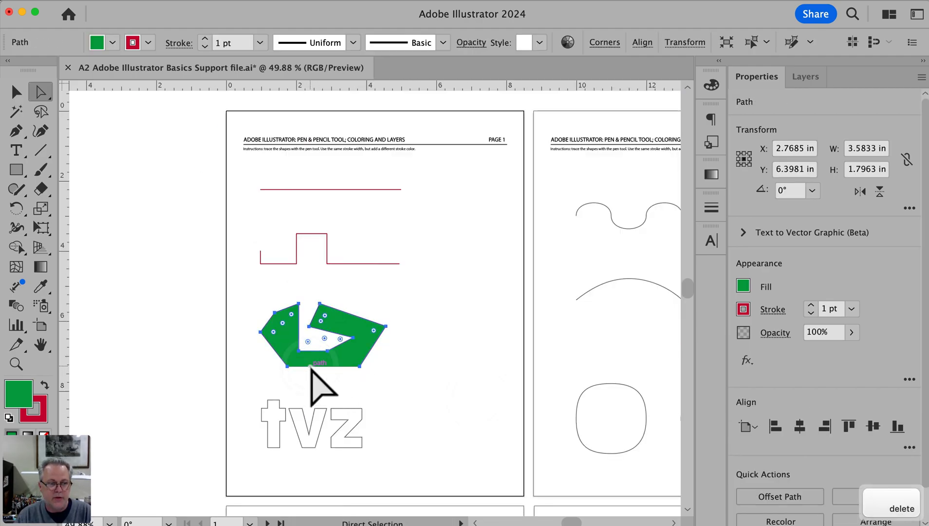
Redraw the missing bottom edge with the Pen tool from the lower-right to the lower-left end anchor, closing the path, and deselect
mouse_move(363, 368)
left_mouse_down()
mouse_move(420, 408)
mouse_move(508, 440)
left_mouse_up()
left_click(606, 420)
key("p")
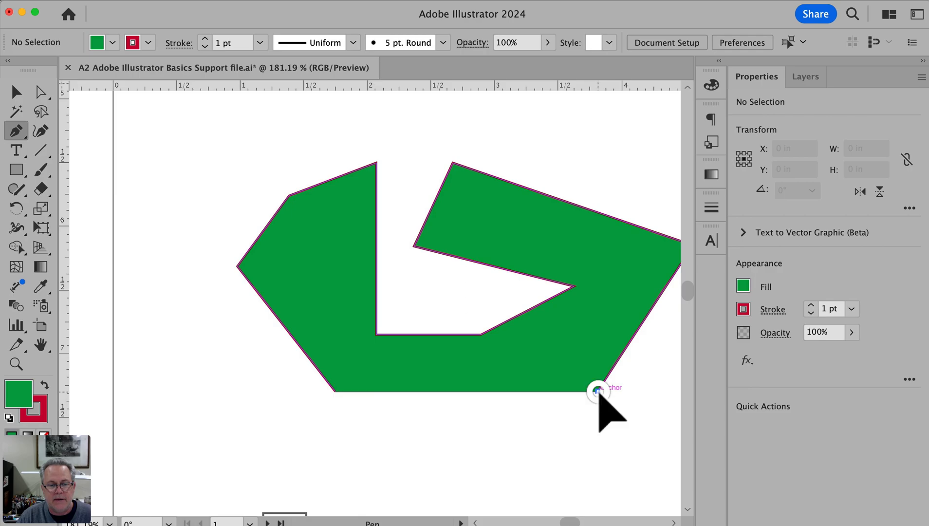
left_click(598, 392)
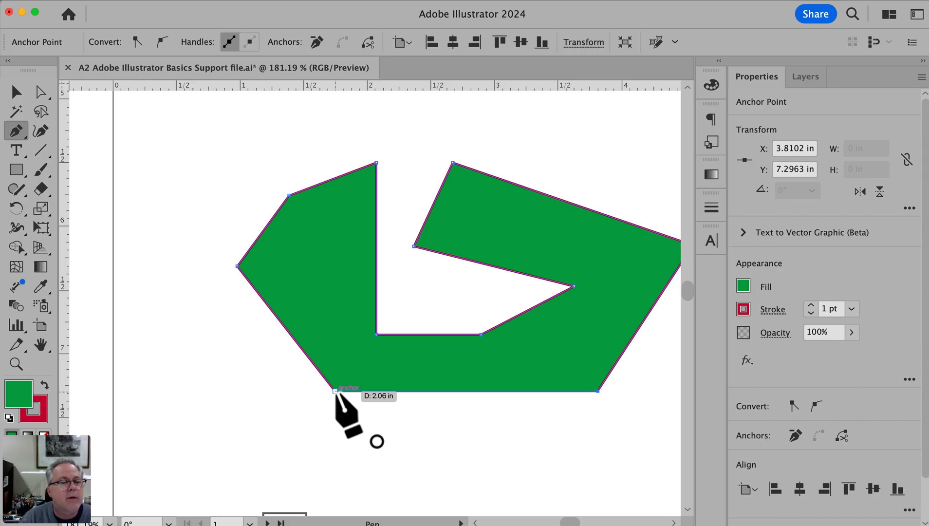
left_click(335, 391)
left_click(353, 409, "super")
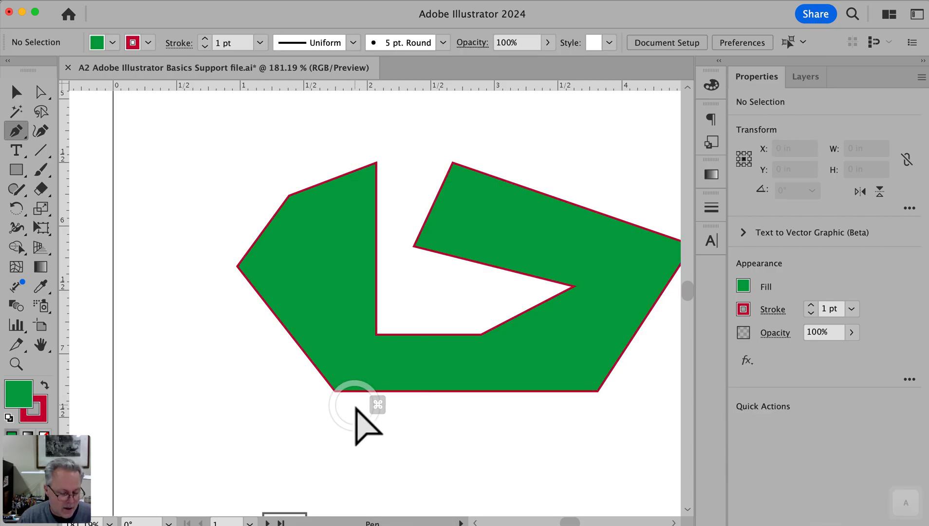
Try moving the closed polygon's lower-left corner anchor with Direct Selection, and undo the move
key("a")
left_click_drag(336, 392, 353, 373)
key("super+z")
left_click(349, 416)
Set the closed polygon's fill to None, keeping its crimson stroke, and deselect it
key("space")
left_click_drag(489, 427, 476, 419)
left_click(452, 364)
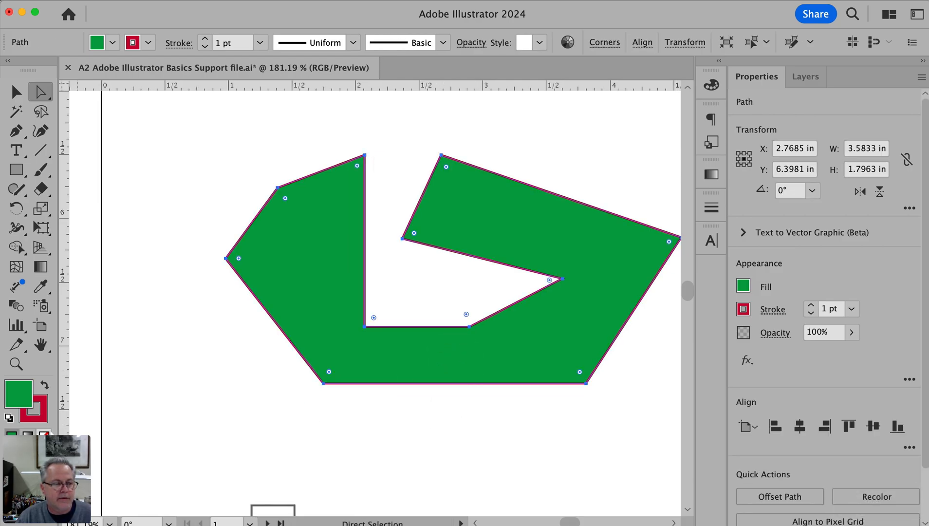
left_click(44, 434)
left_click(346, 423, "super")
Trace the outline of the letter v in tvz with the Pen tool as a closed crimson path, and deselect it
key("space")
left_click_drag(517, 475, 431, 272)
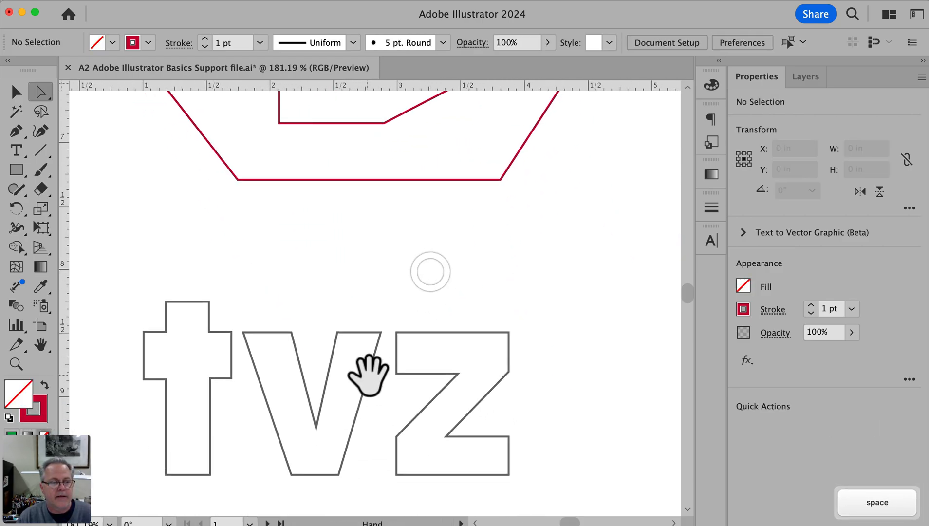
left_click_drag(370, 373, 412, 351)
key("p")
key("space")
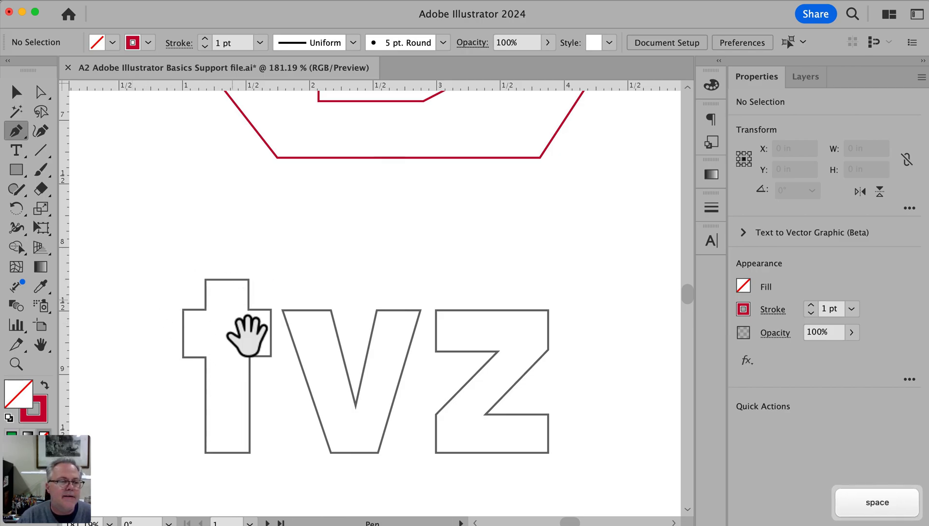
left_click(232, 377, "super")
left_click_drag(232, 376, 90, 407)
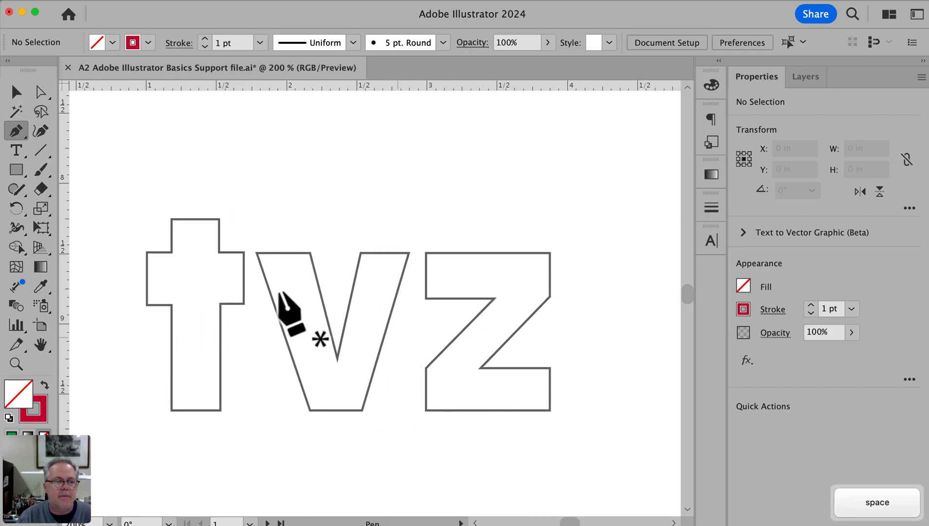
left_click(255, 253)
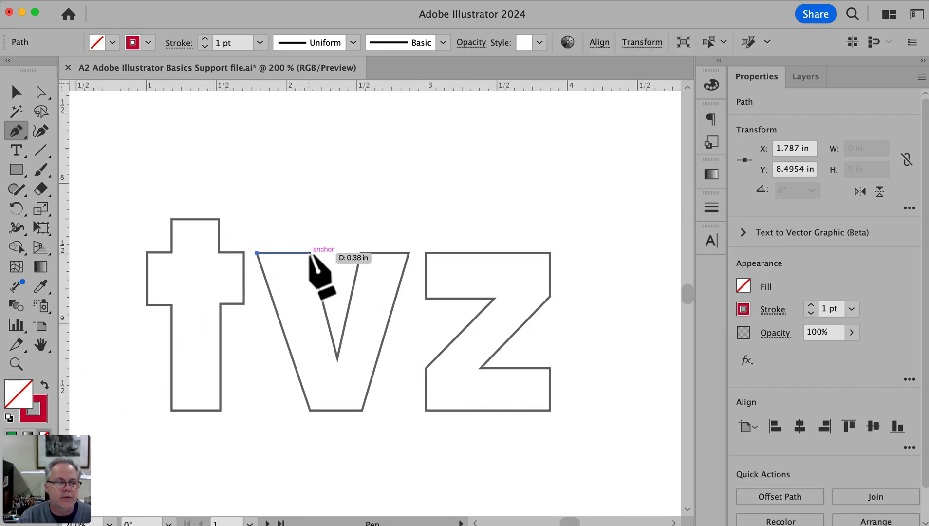
left_click(310, 253)
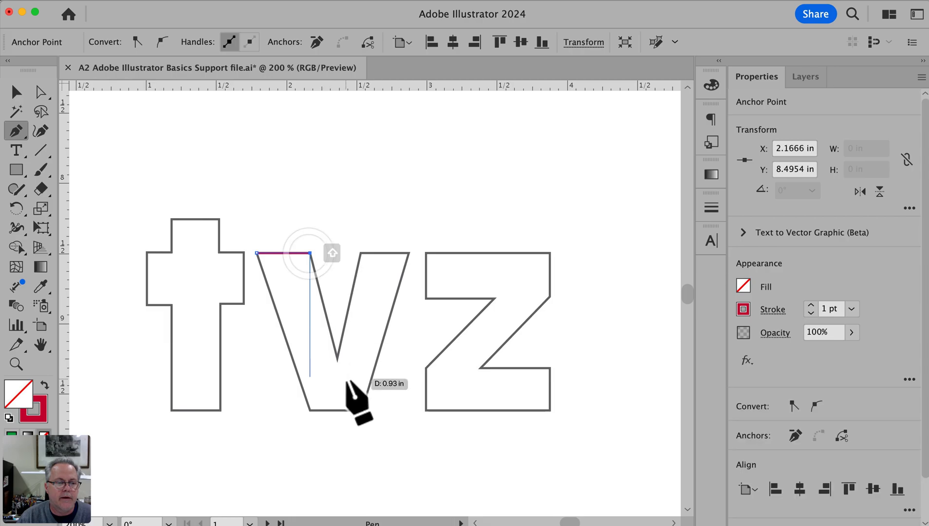
left_click(337, 357)
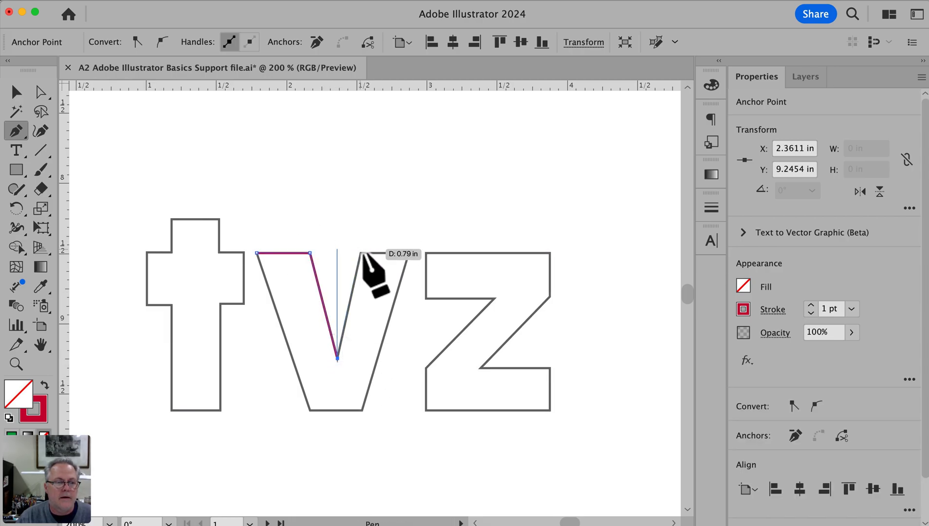
left_click(361, 253)
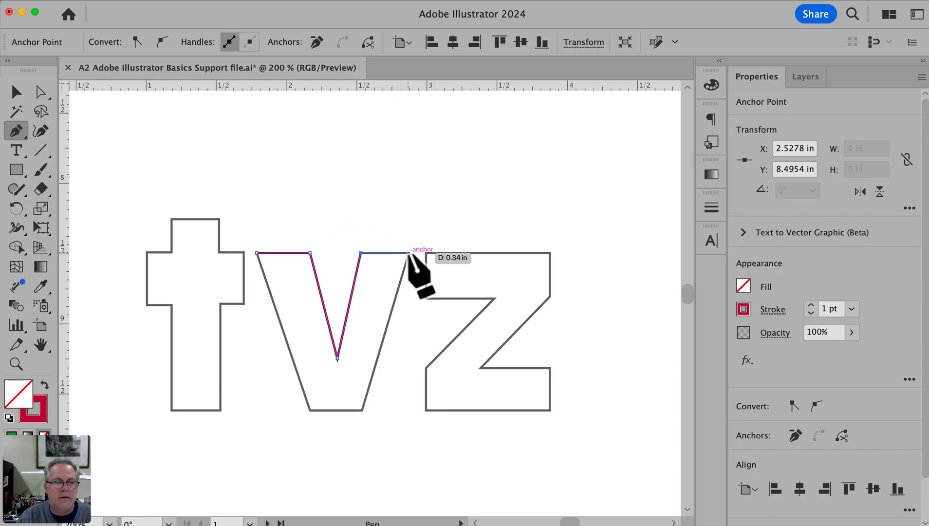
left_click(408, 253)
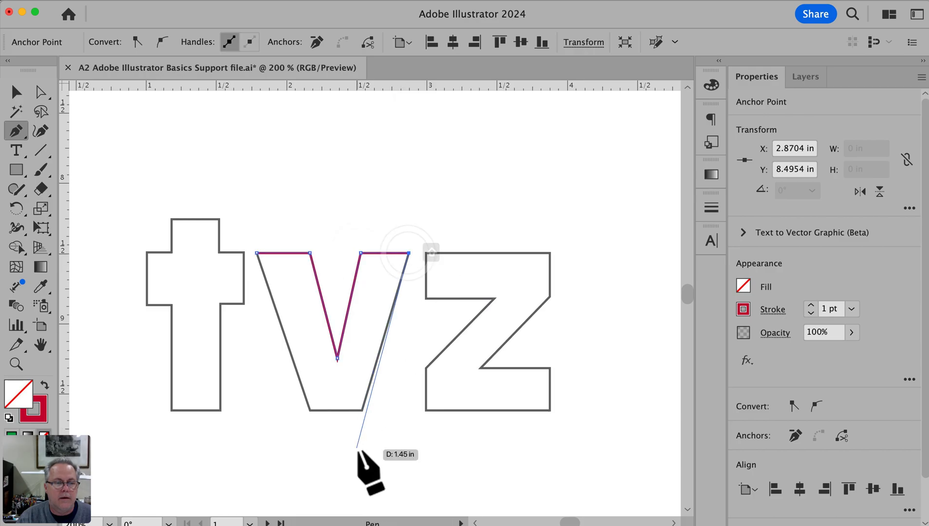
left_click(362, 410)
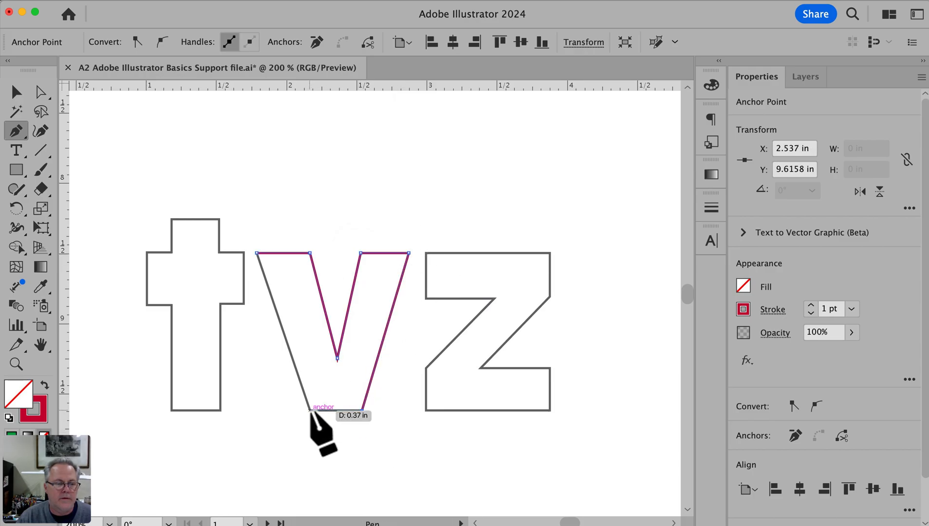
left_click(311, 410)
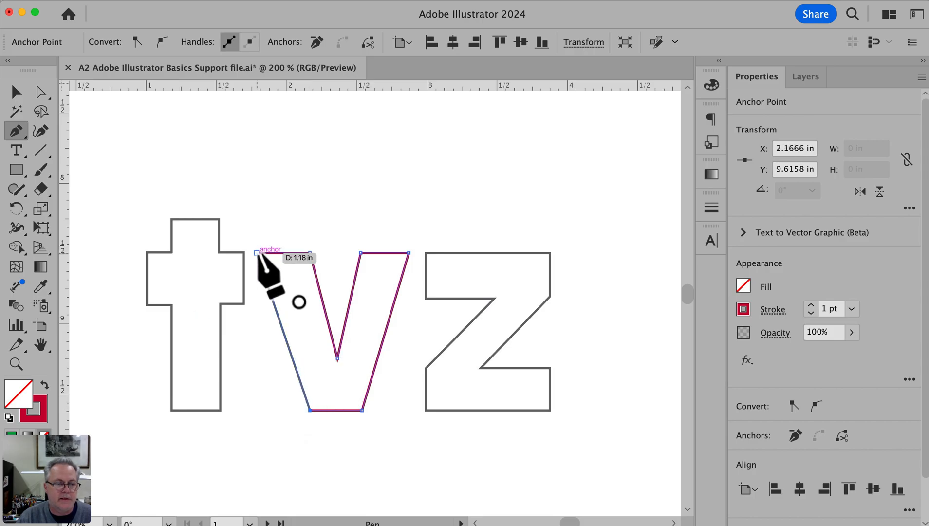
left_click(256, 252)
left_click(245, 436, "super")
With nothing selected, set the stroke color to the light yellow-green swatch for the page 2 shapes
key("space")
double_click(555, 431, "alt+super")
left_click_drag(520, 278, 257, 483)
left_click_drag(489, 275, 258, 513)
left_click_drag(381, 322, 638, 274)
left_click_drag(214, 389, 195, 474)
left_click_drag(451, 307, 247, 411)
left_click(344, 347, "super")
left_click_drag(383, 346, 328, 419)
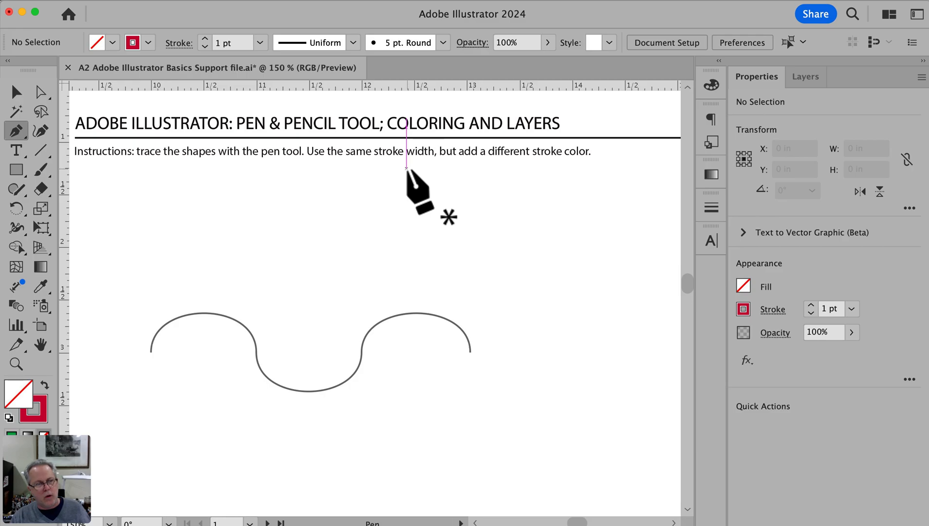
left_click(743, 309)
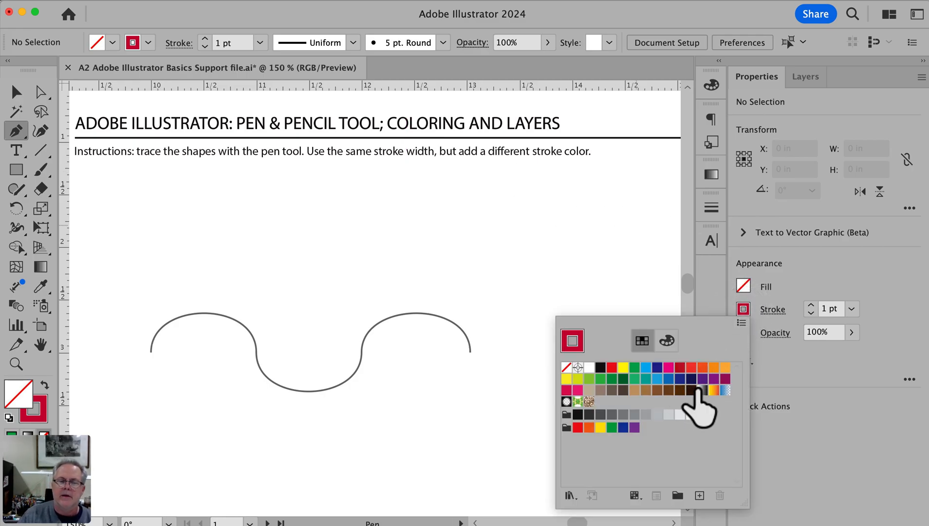
left_click(589, 379)
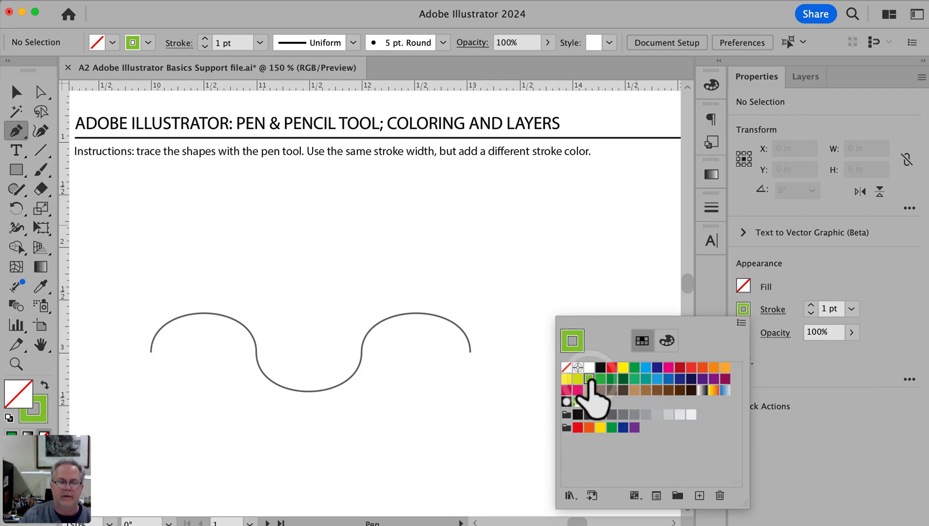
left_click(565, 292, "super")
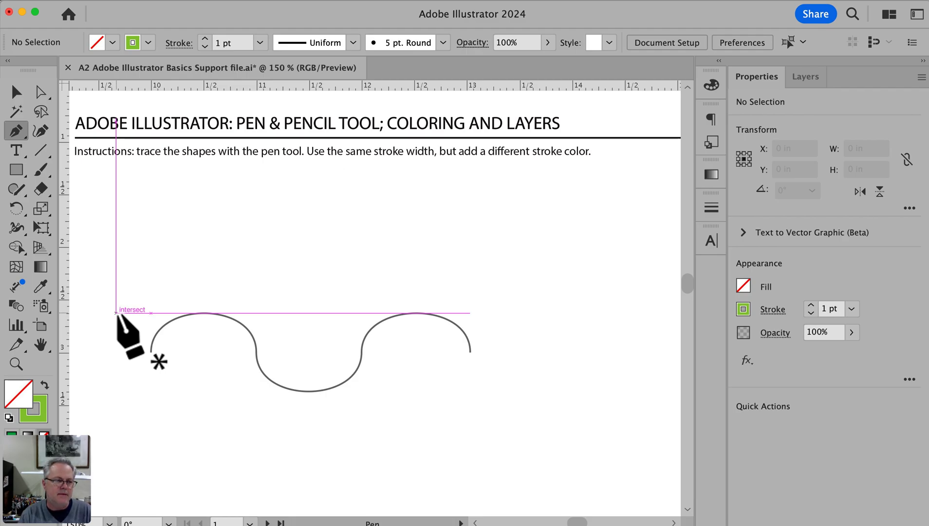
Draw a circle about 2.39 in across in the blank area beside page 2's wavy curve, and deselect it for Direct Selection
key("space")
left_click_drag(416, 347, 148, 340)
left_click(20, 170)
left_click_drag(20, 168, 88, 210)
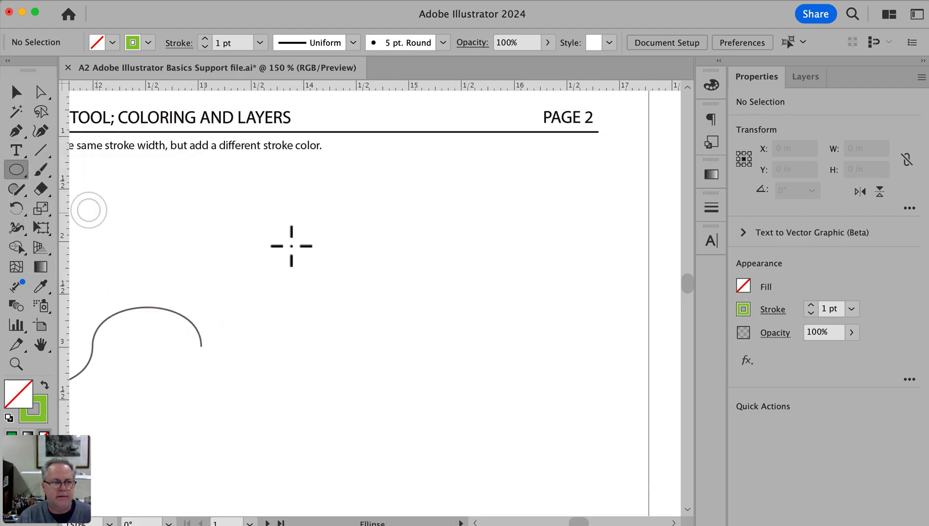
left_click_drag(329, 216, 582, 468)
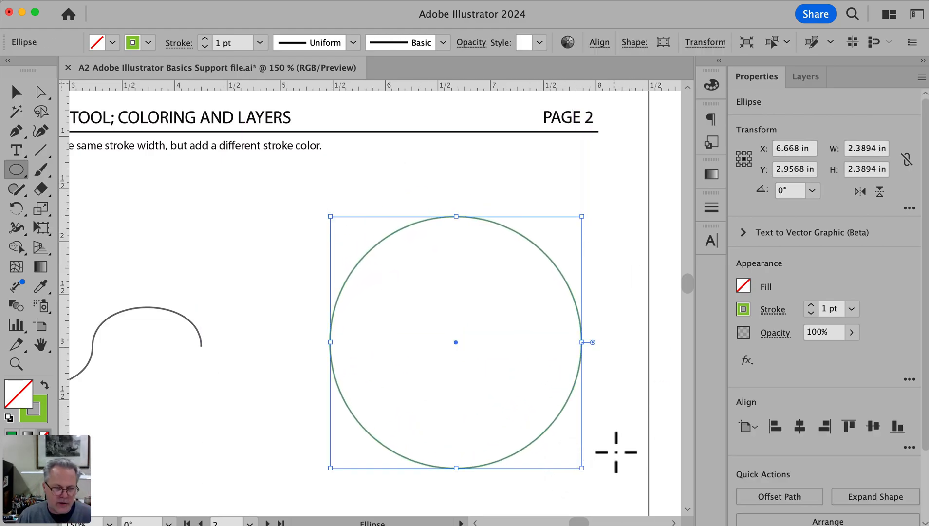
key("super")
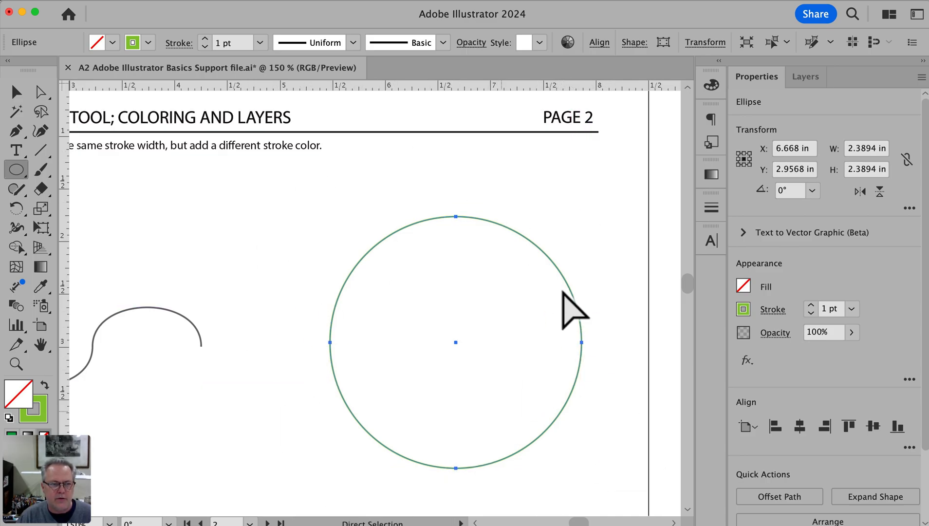
left_click(557, 197, "super")
key("a")
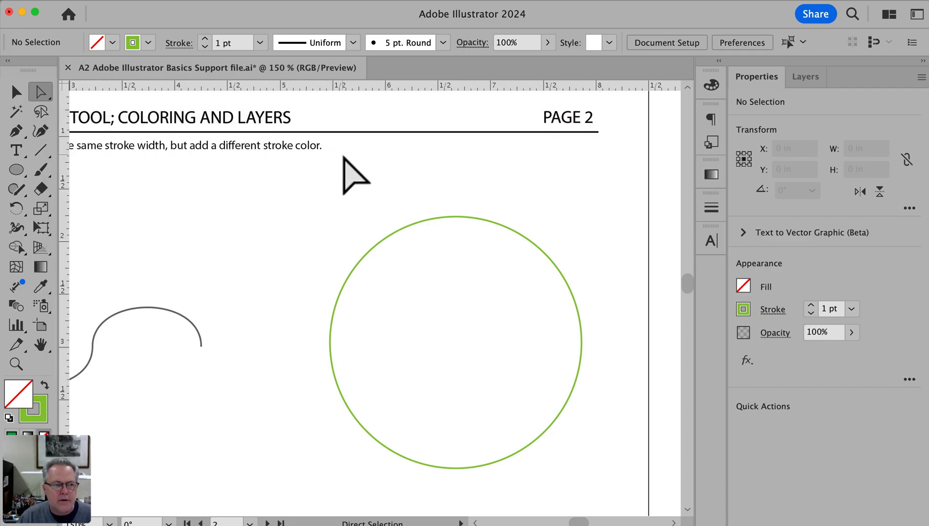
Try distorting the circle by pulling the top anchor's handle on its upper-left segment outward, and undo the change
left_click(384, 240)
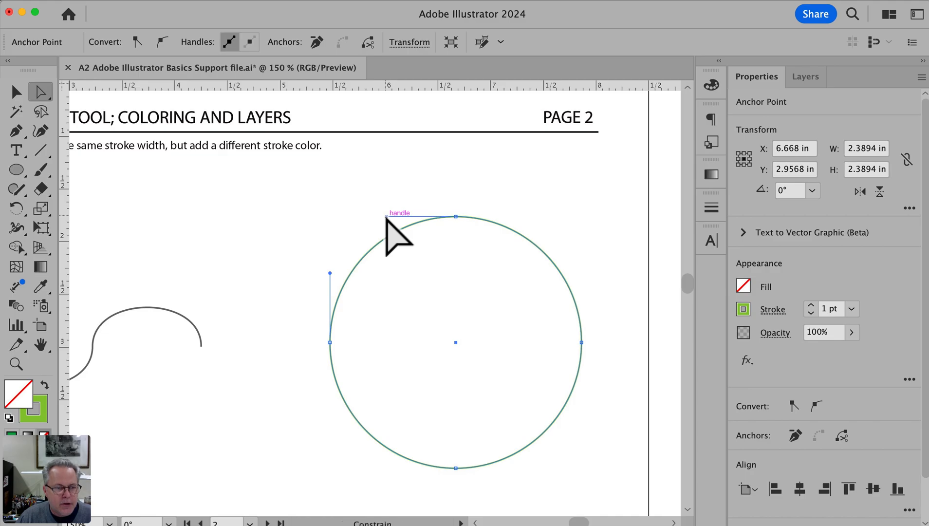
left_click_drag(385, 216, 360, 194)
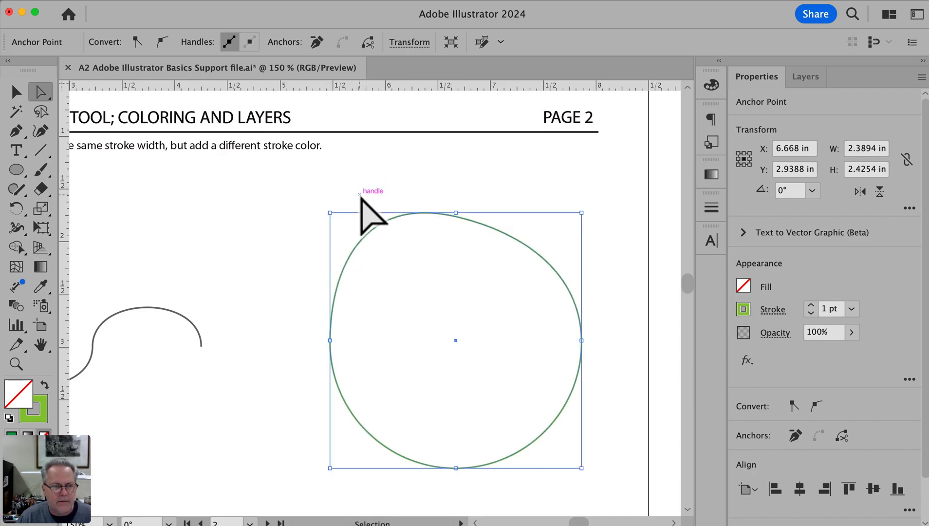
key("super+z")
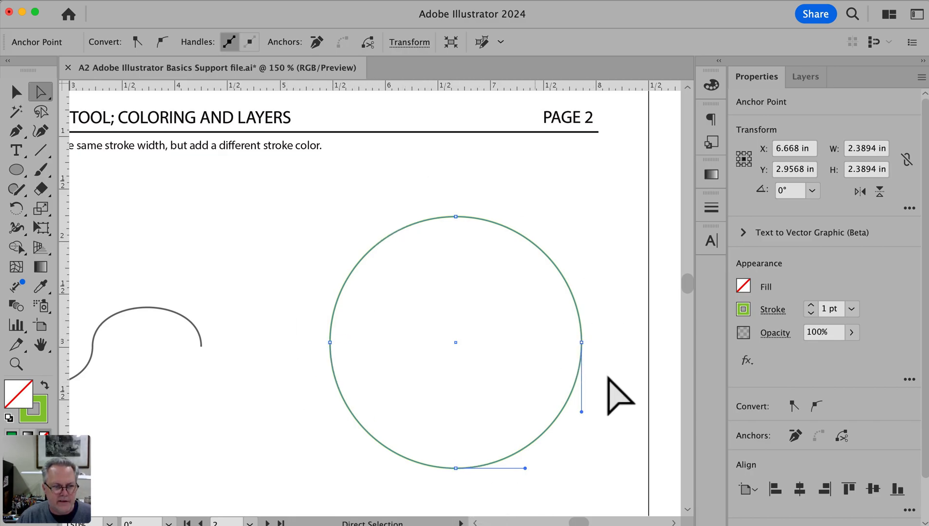
Examine the direction handles of the circle's upper segments and top anchor point with Direct Selection, and deselect the circle
left_click(600, 222)
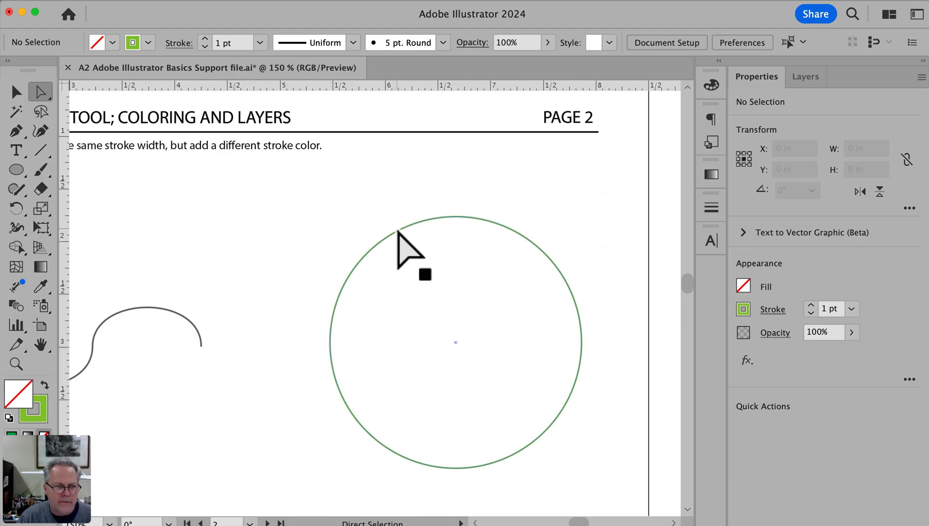
left_click(397, 227)
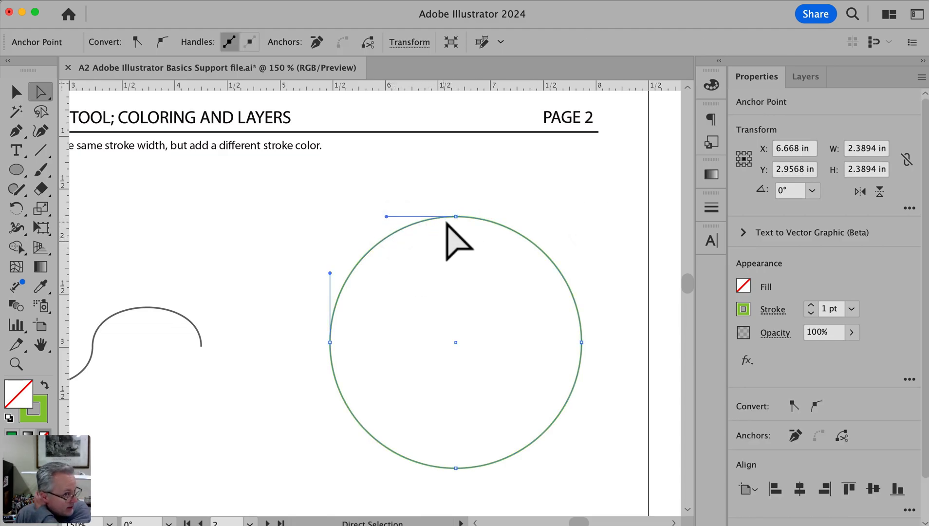
left_click_drag(150, 315, 223, 312)
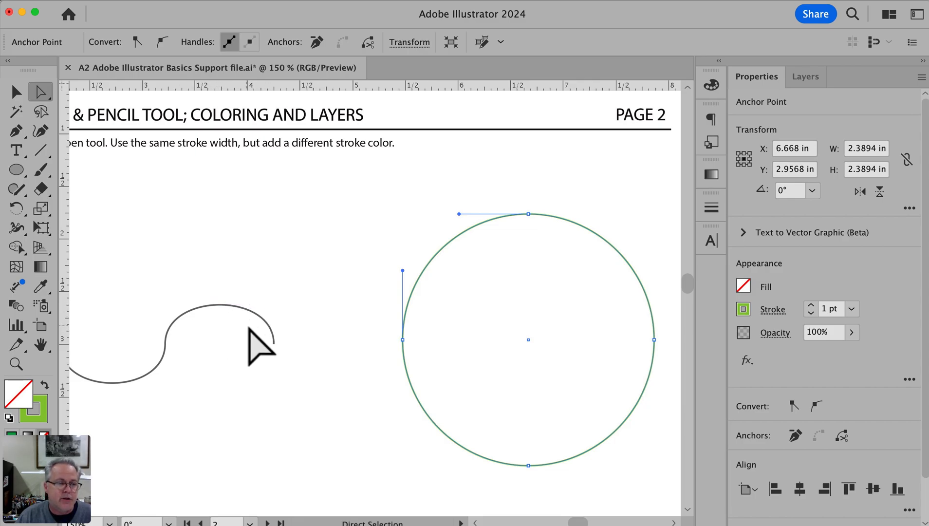
key("space")
left_click_drag(556, 296, 504, 292)
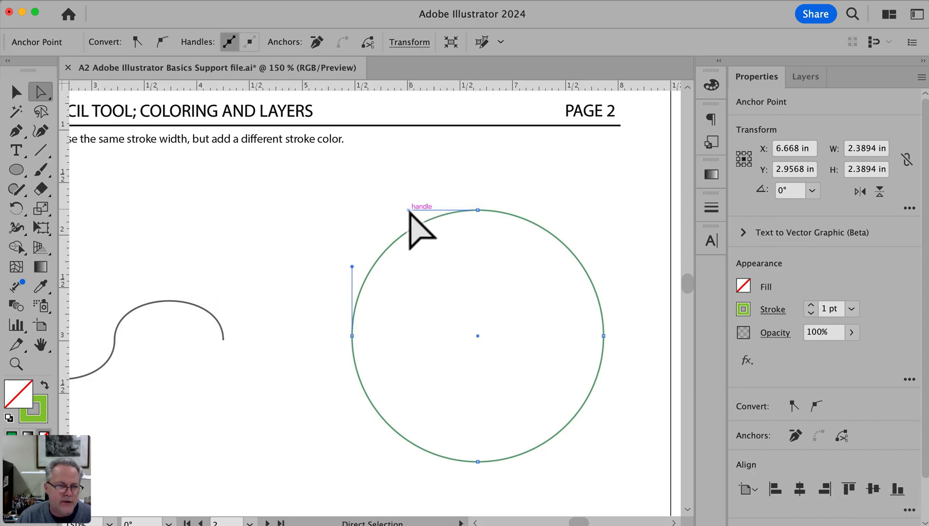
left_click(503, 213)
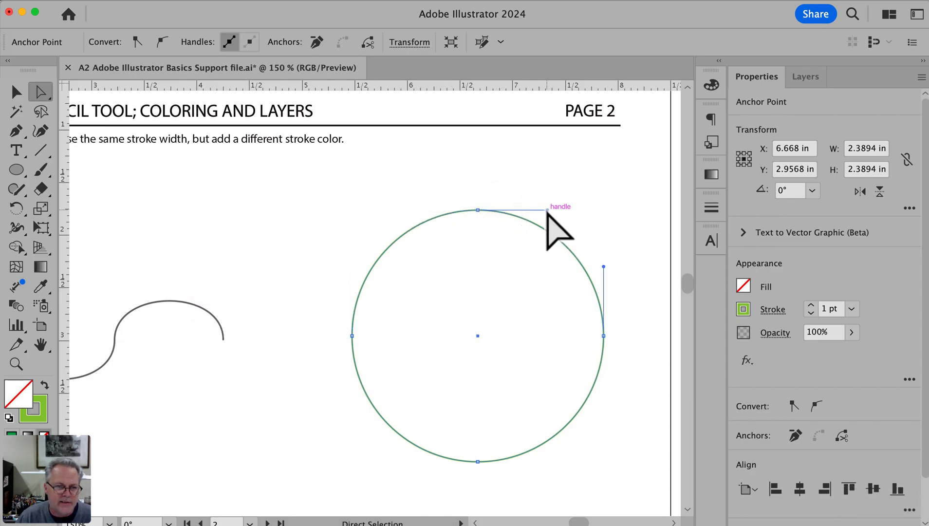
left_click(422, 222)
left_click(513, 212)
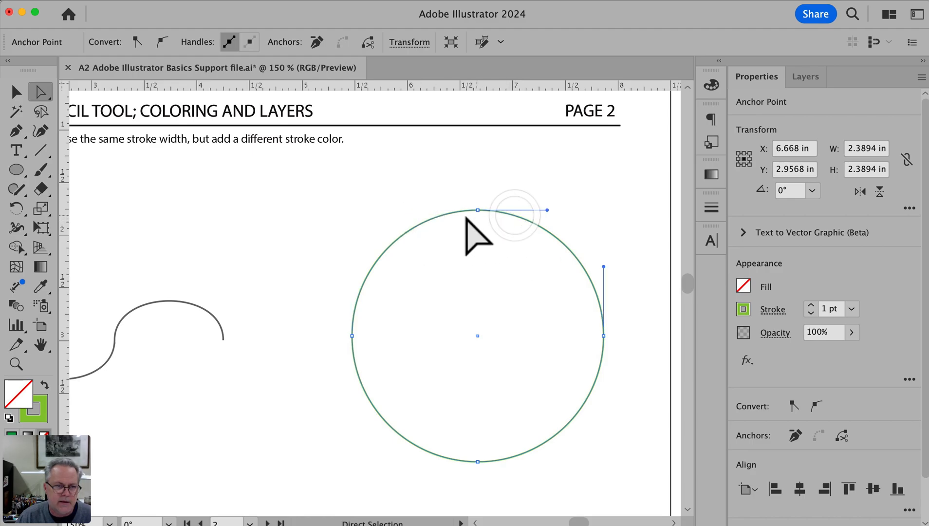
left_click(443, 213)
left_click_drag(461, 193, 496, 222)
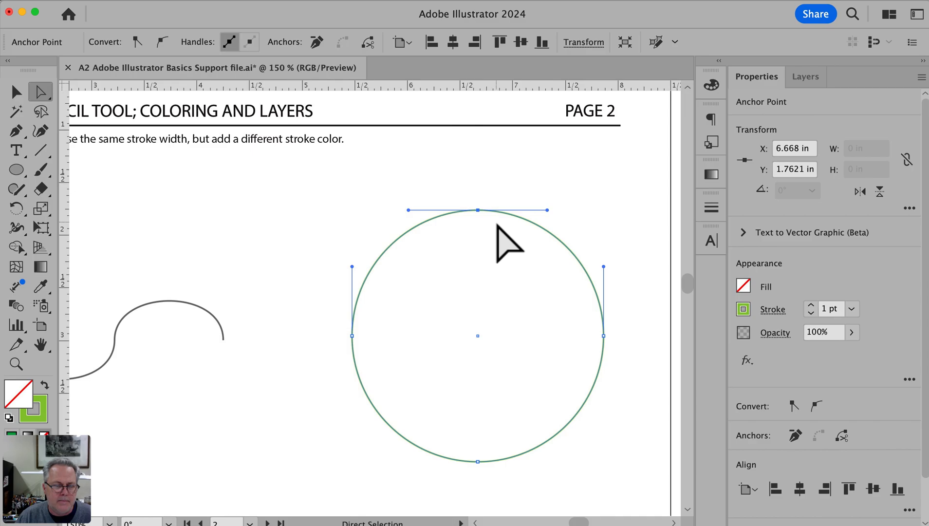
left_click(289, 270)
Draw a straight-segment Pen path of seven anchor points through the wavy curve's ends, peaks, trough and crossings, and deselect it
key("space")
left_click_drag(187, 300, 532, 264)
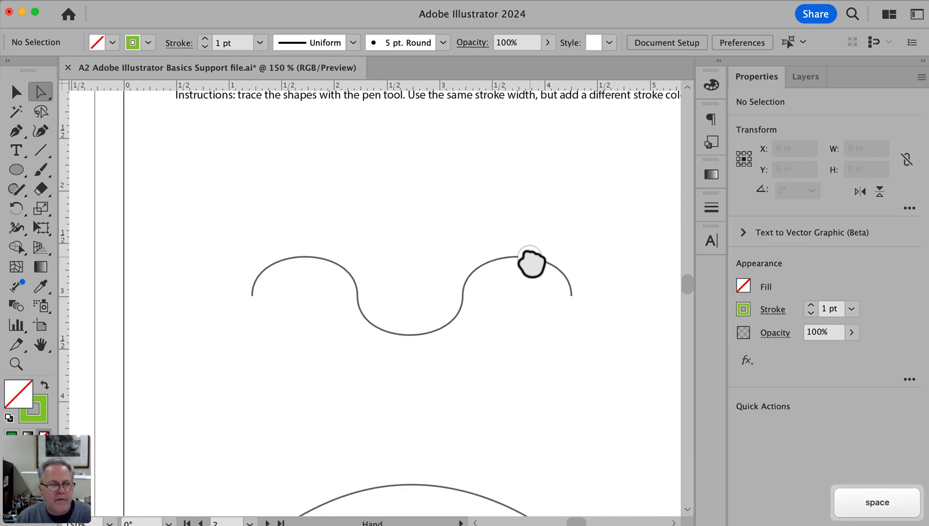
left_click(385, 304, "super")
left_click_drag(431, 371, 404, 366)
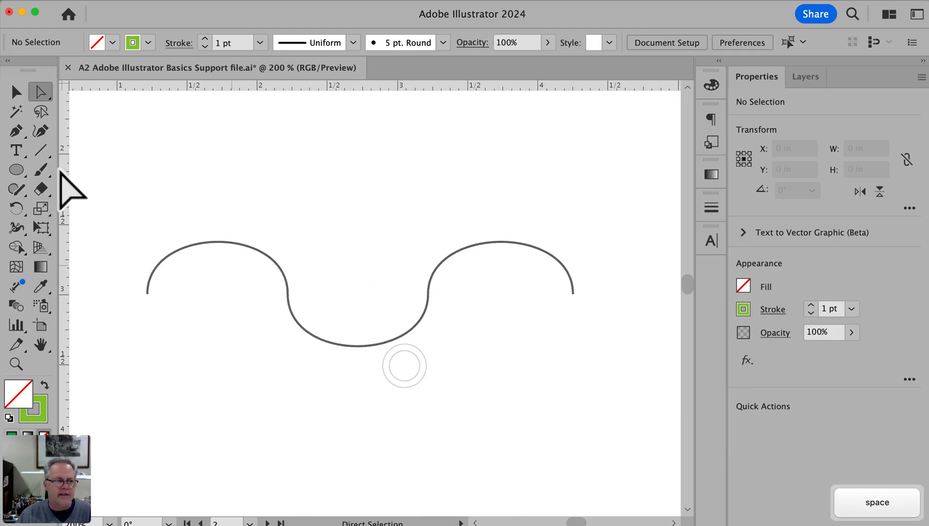
left_click(16, 132)
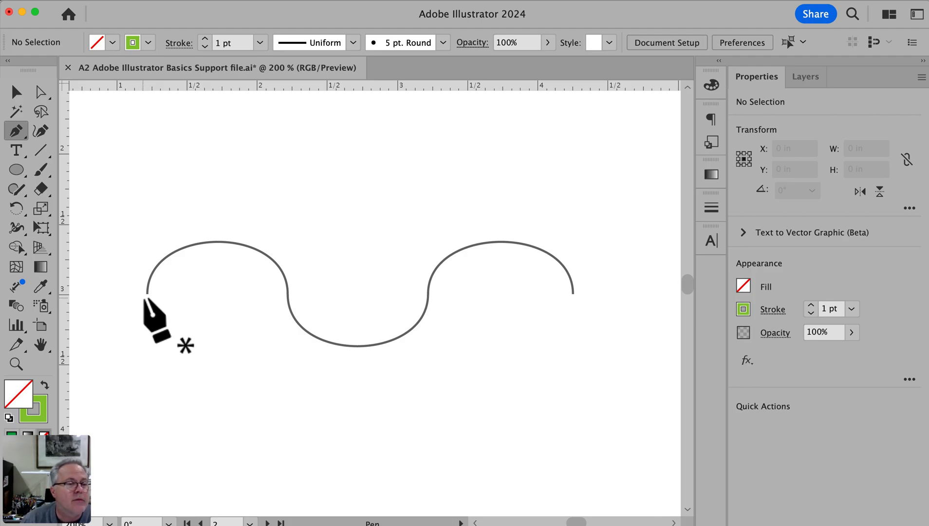
left_click_drag(146, 294, 219, 242)
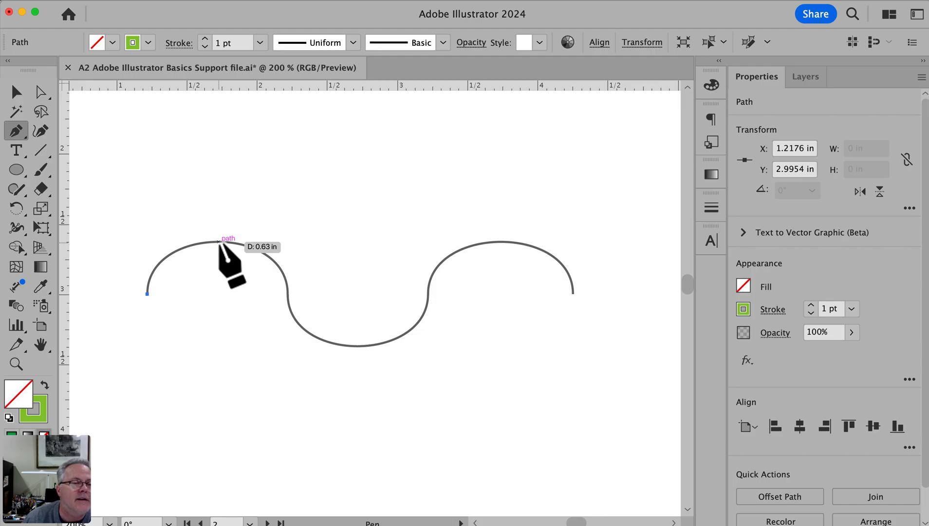
left_click(219, 242)
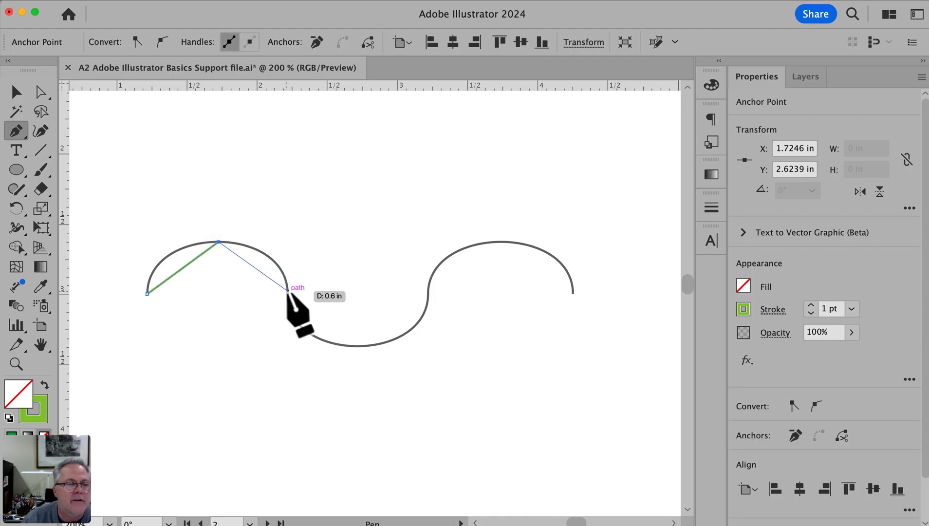
left_click(288, 291)
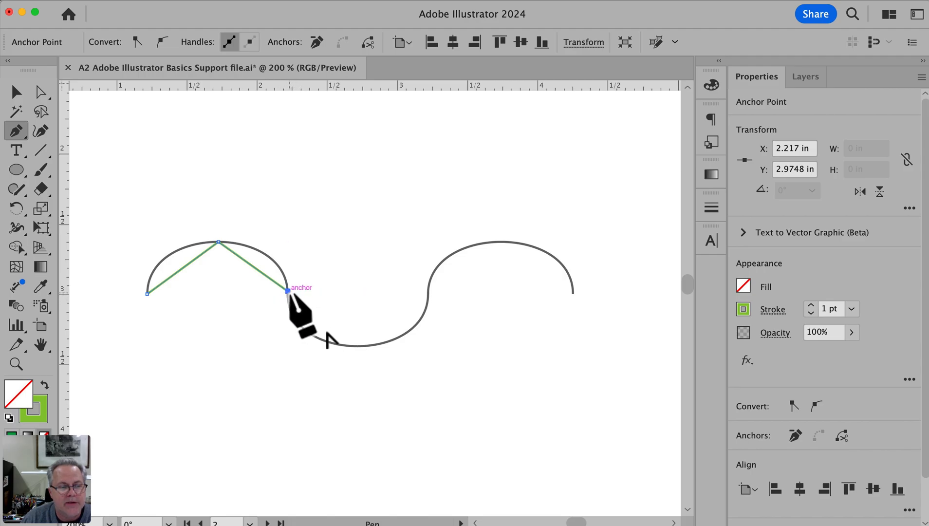
left_click(356, 346)
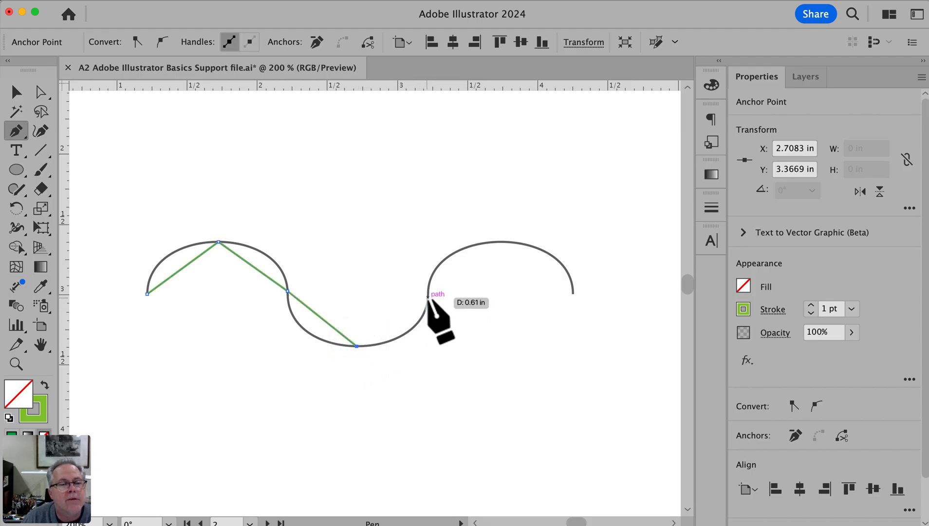
left_click(428, 297)
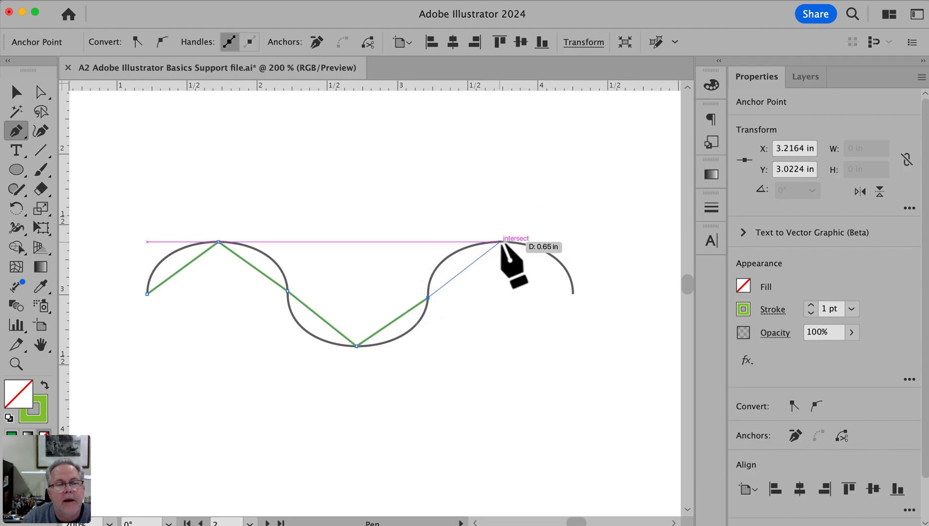
left_click(500, 242)
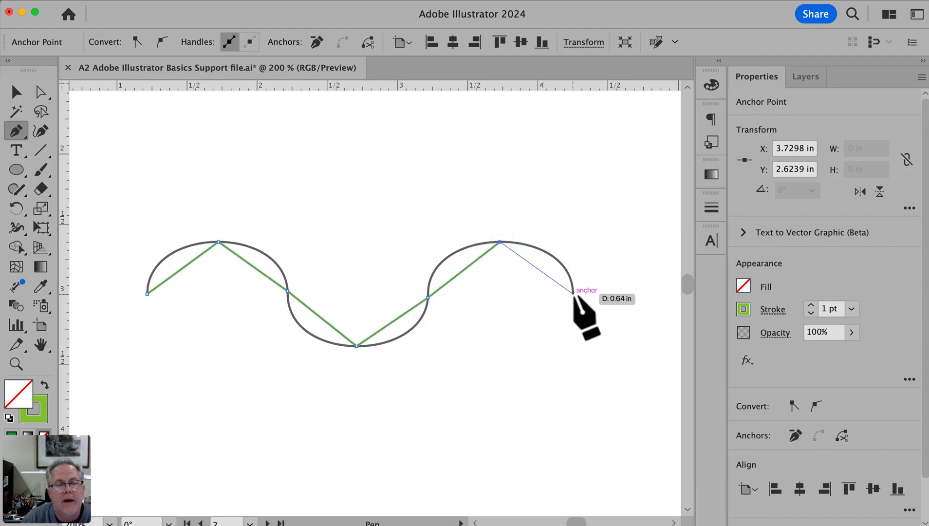
left_click(573, 292)
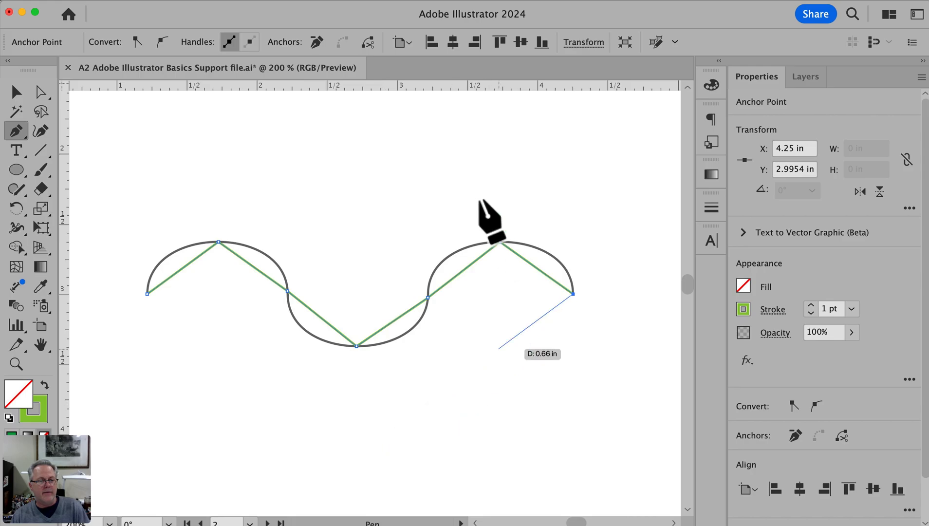
scroll(404, 182, "right", 1)
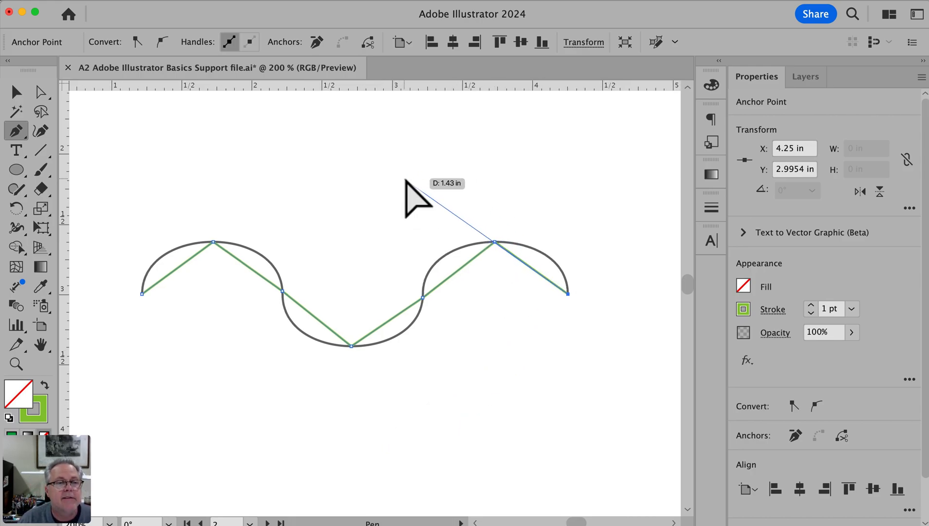
left_click(529, 169, "super")
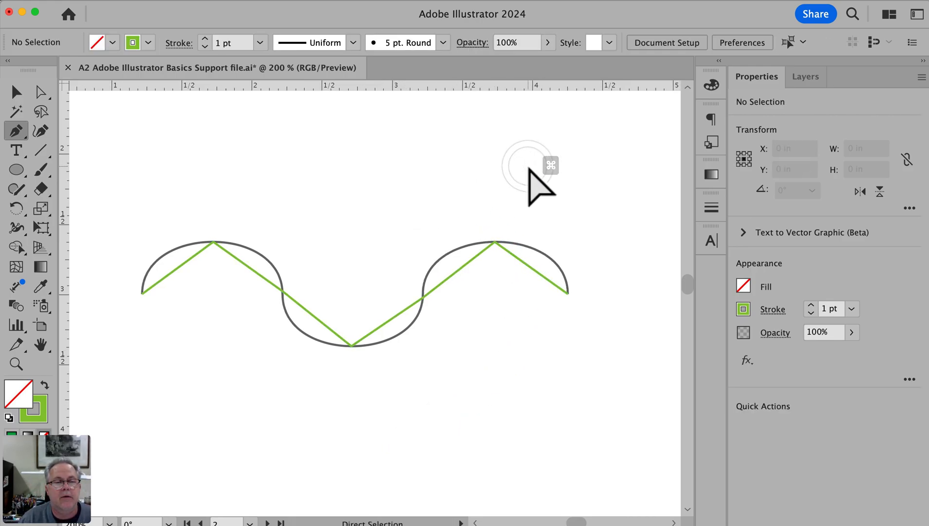
Bend the green path's first segment onto the wave's first rising arc, and align its handles horizontally and vertically to match
left_click_drag(117, 222, 366, 378)
left_click_drag(300, 242, 363, 307)
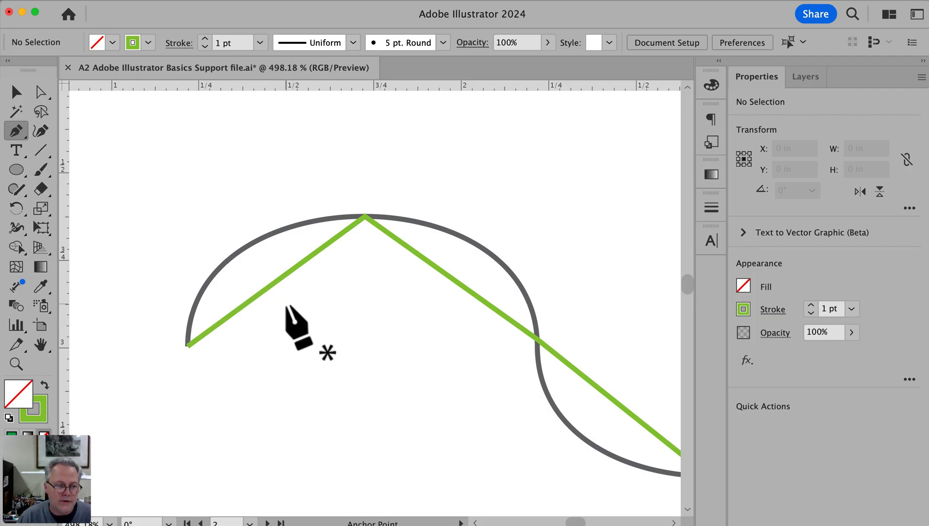
scroll(287, 306, "down", 6)
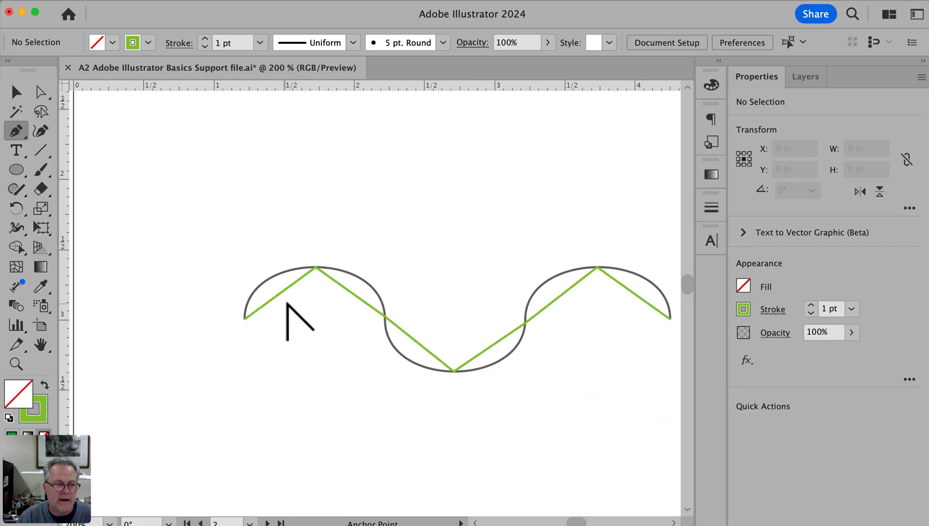
scroll(287, 313, "up", 5)
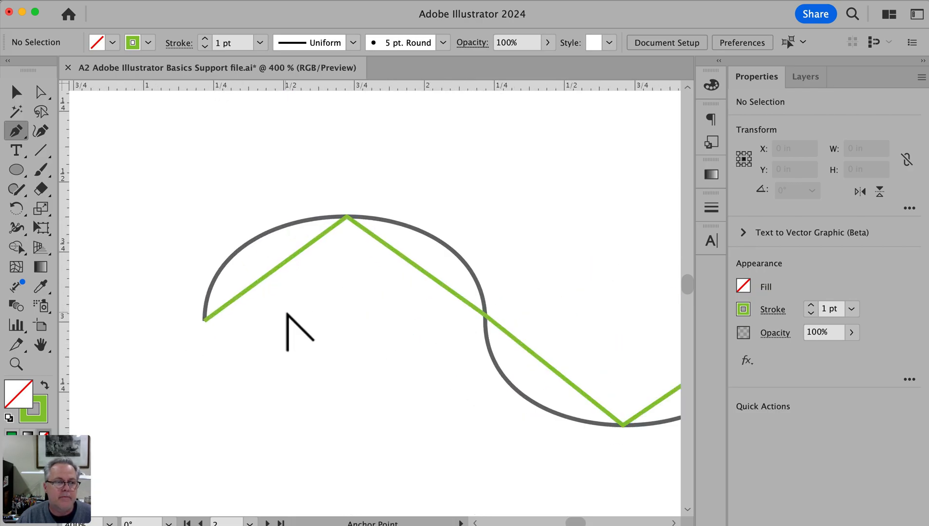
scroll(287, 313, "up", 2)
key("space")
left_click_drag(307, 311, 364, 384)
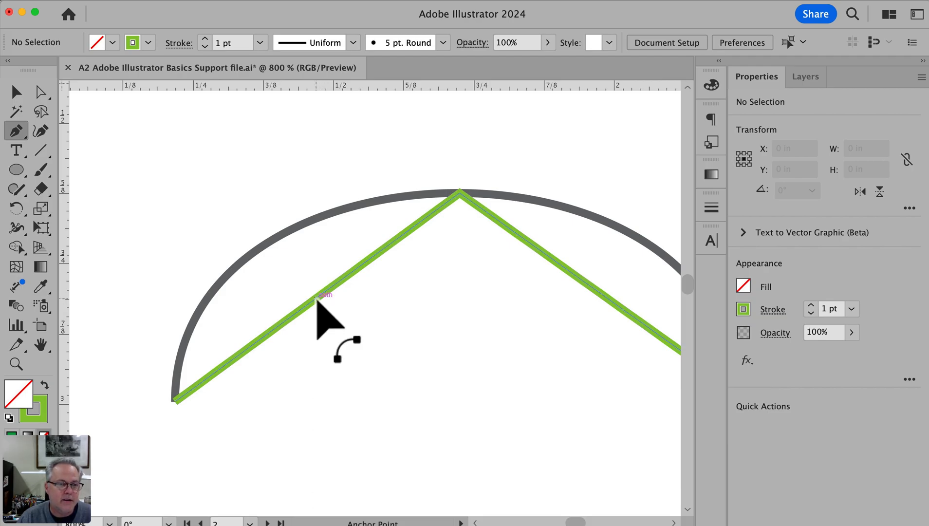
left_click_drag(316, 298, 249, 247)
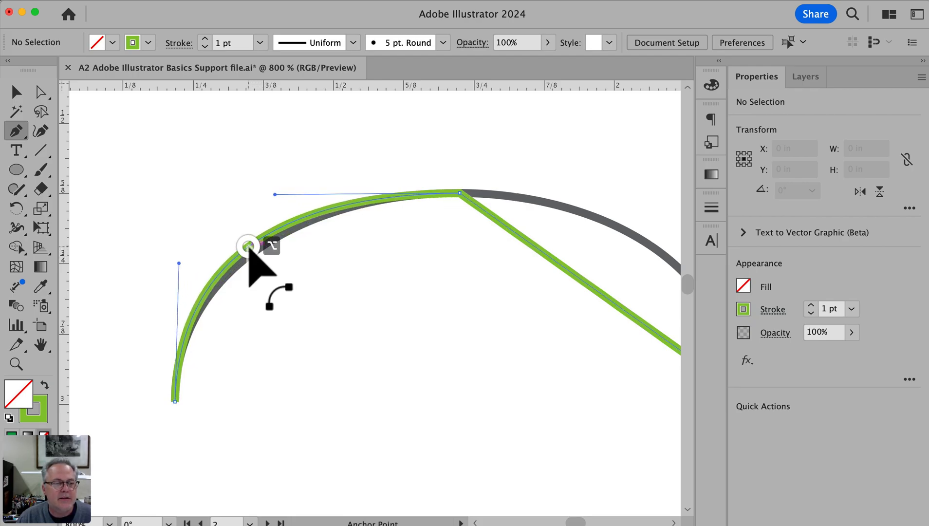
left_click_drag(249, 247, 248, 246)
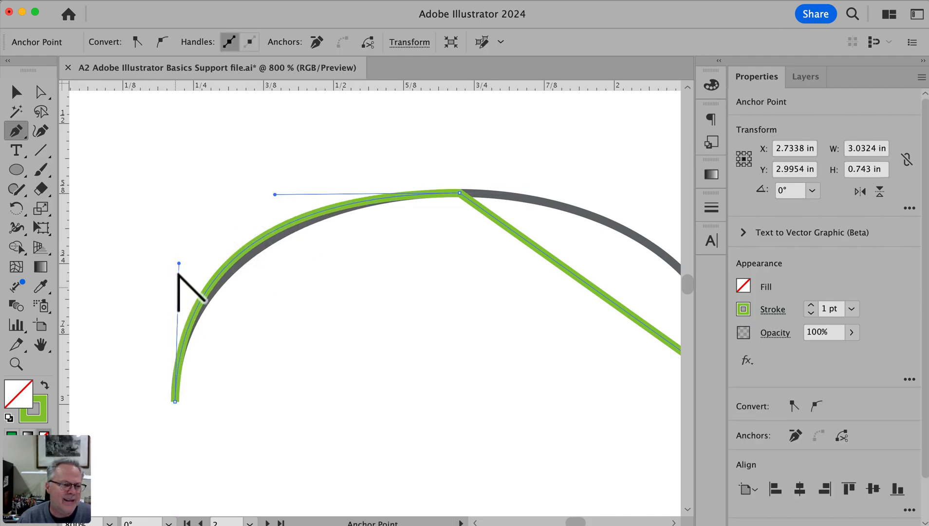
left_click_drag(275, 195, 298, 194)
left_click_drag(179, 264, 178, 275)
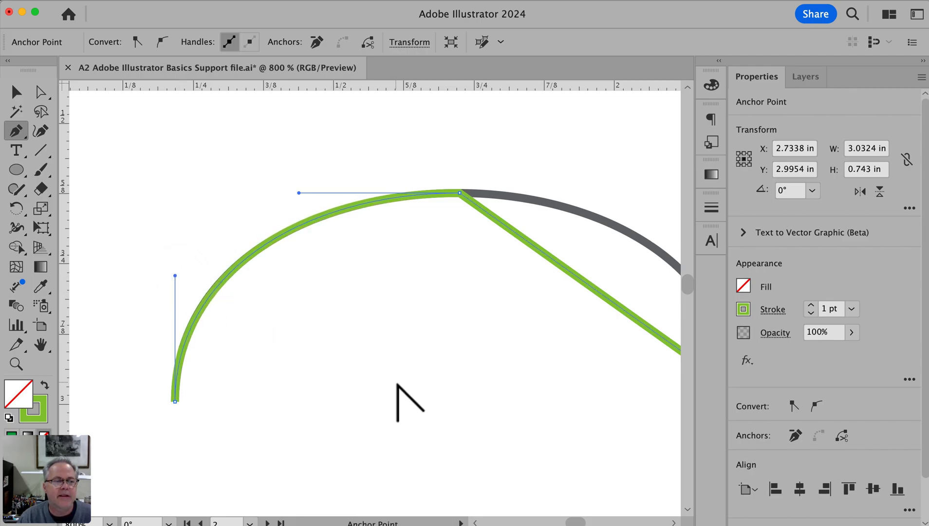
Bend the green path's second segment onto the arc descending from the first peak, and straighten its handles to fit the curve
key("space")
left_click_drag(452, 362, 257, 366)
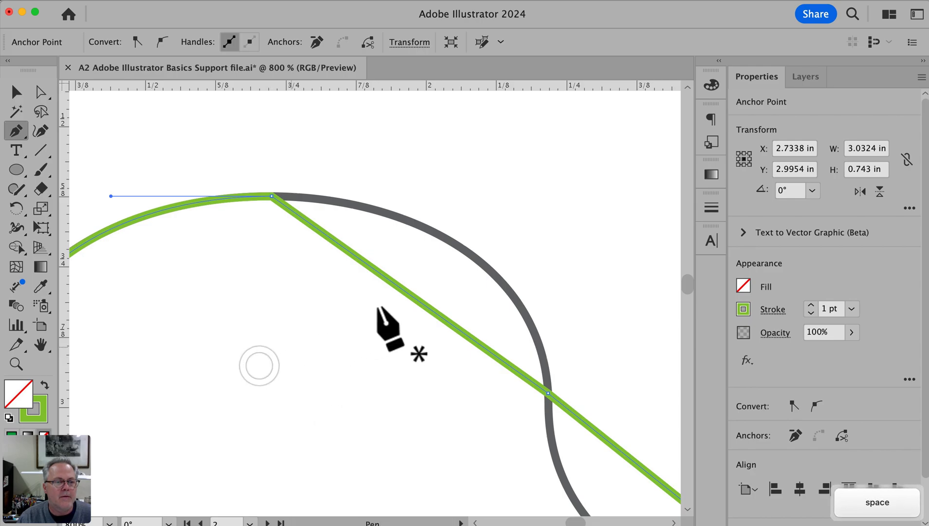
key("alt")
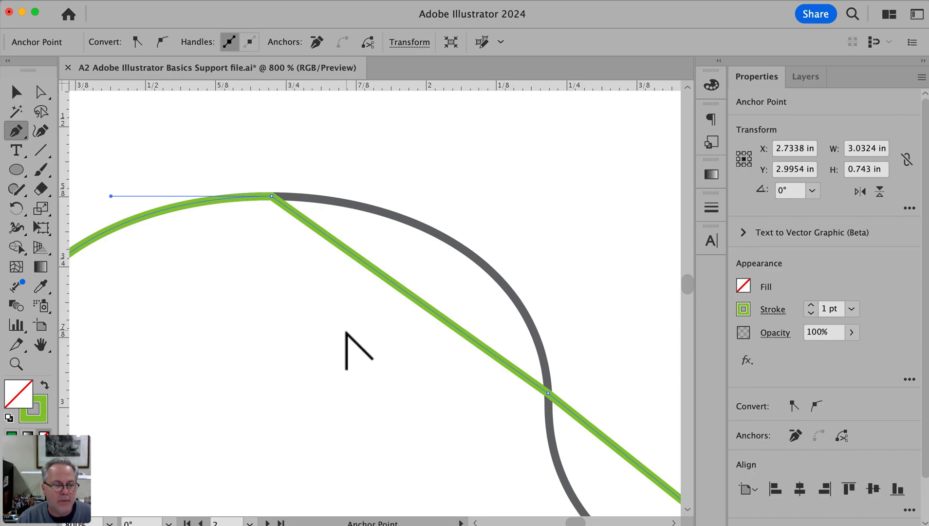
left_click_drag(406, 292, 464, 251)
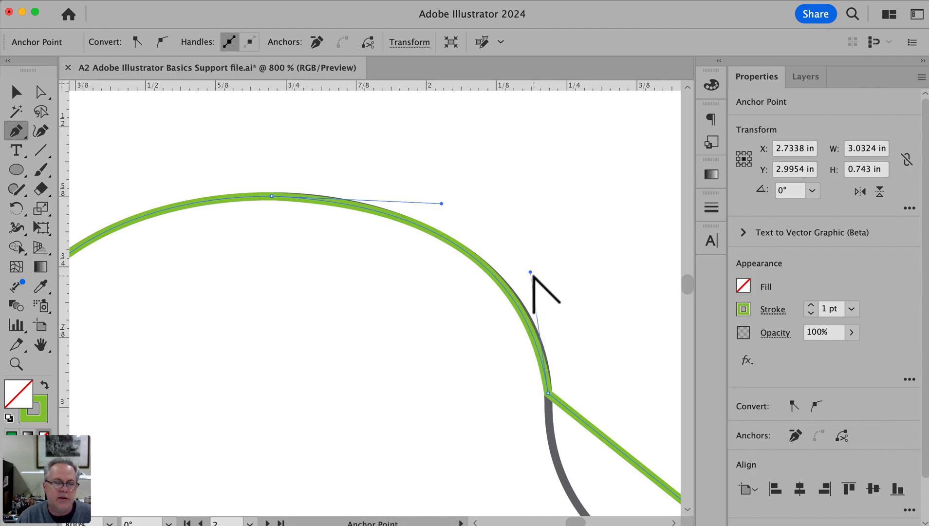
left_click_drag(531, 271, 537, 294)
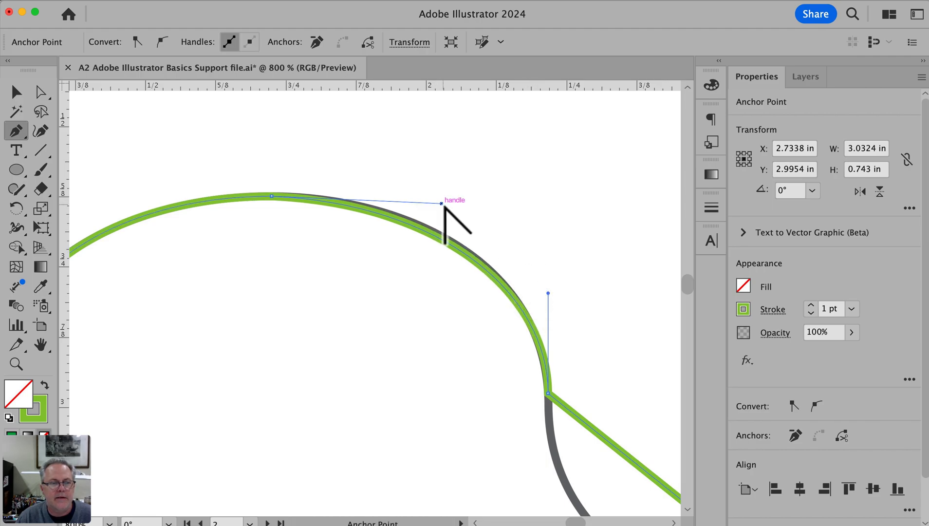
left_click_drag(442, 203, 440, 202)
left_click_drag(548, 293, 547, 291)
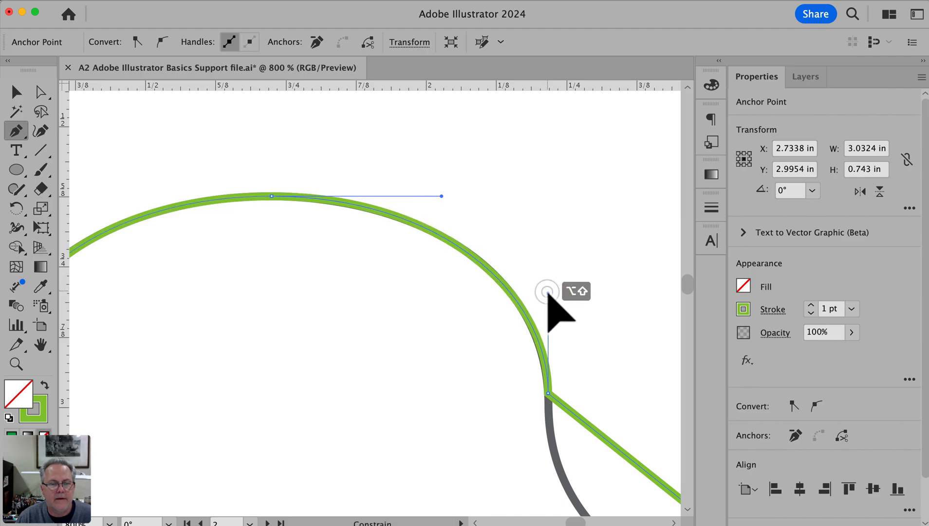
left_click_drag(442, 196, 440, 196)
Bend the green path's third segment onto the arc falling to the trough, align its handles vertically and horizontally, and deselect it
key("space")
left_click_drag(562, 340, 329, 110)
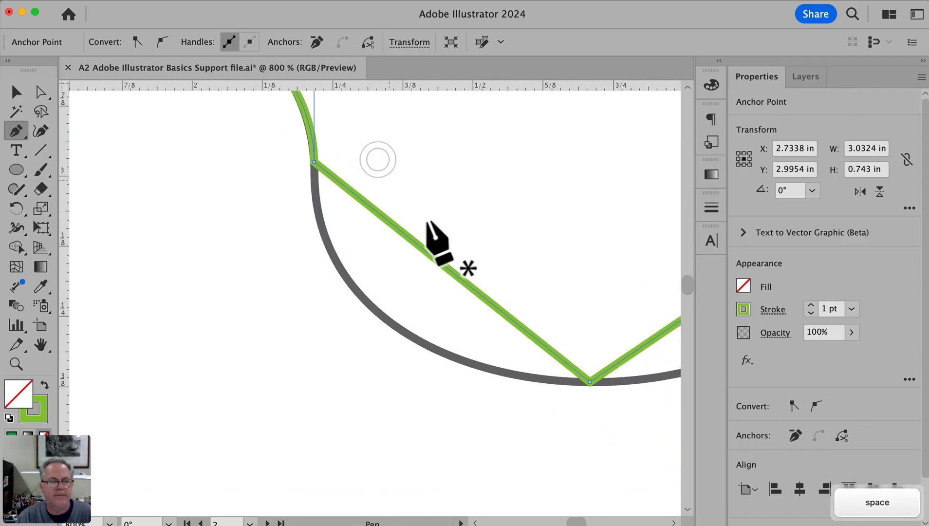
left_click_drag(439, 268, 380, 326)
left_click_drag(312, 310, 313, 294)
left_click_drag(410, 380, 432, 381)
left_click_drag(313, 295, 309, 303)
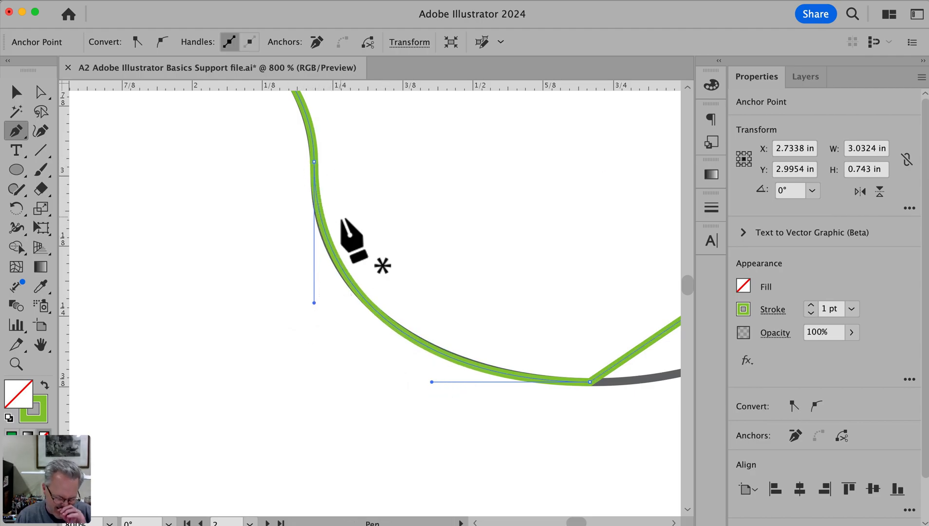
key("a")
left_click(365, 201)
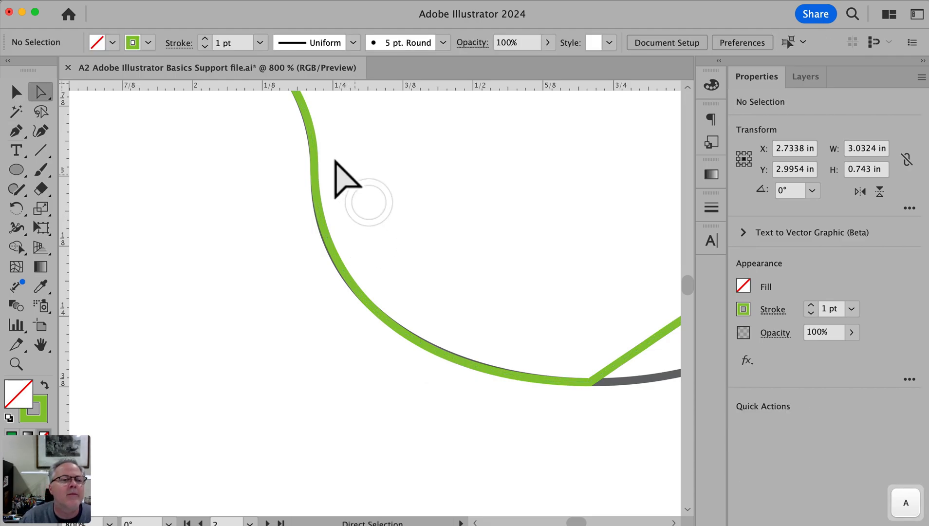
Shift the anchor at the wave's first crossing onto the curve with Direct Selection and refit the second segment's handles
left_click(314, 161, "shift")
left_click_drag(314, 162, 315, 172)
key("space")
left_click_drag(394, 191, 549, 409)
left_click_drag(468, 311, 469, 295)
left_click_drag(361, 204, 357, 205)
left_click_drag(469, 295, 469, 295)
Fine-tune the lengths of the third segment's vertical and horizontal handles to fit the arc down to the trough
key("space")
left_click_drag(550, 450, 421, 209)
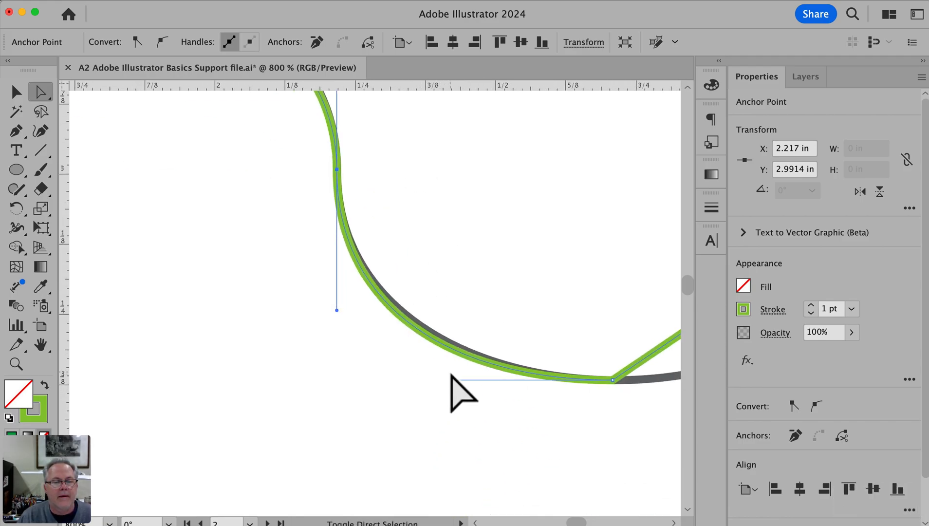
left_click_drag(337, 310, 335, 298)
mouse_move(454, 380)
left_mouse_down()
mouse_move(435, 380)
mouse_move(461, 378)
left_mouse_up()
left_click_drag(463, 379, 459, 379)
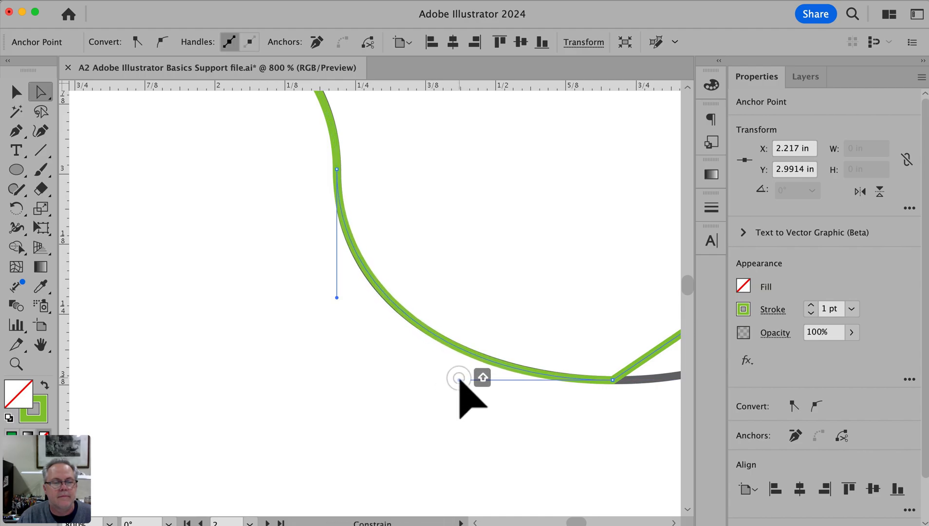
left_click_drag(337, 298, 337, 301)
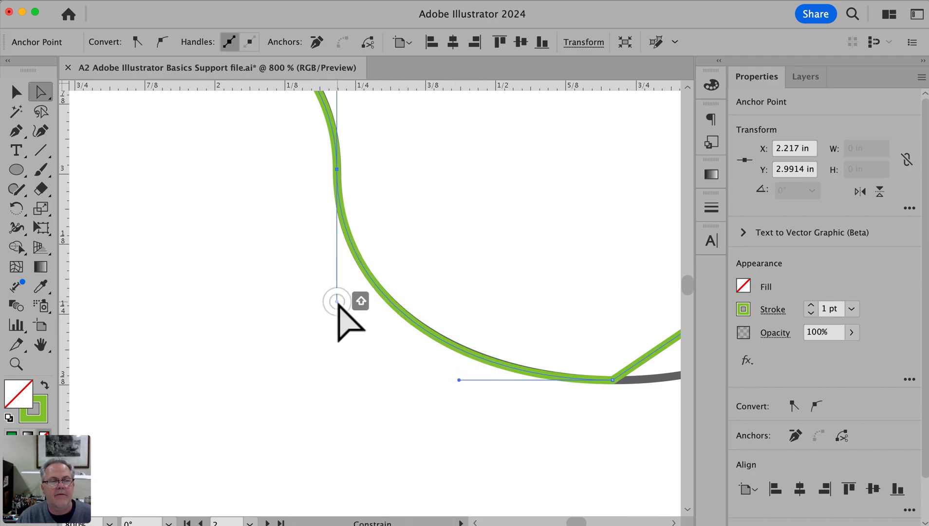
Place a horizontal ruler guide level with the wave's starting point, at Y 2.996 in
key("space")
left_click_drag(404, 228, 429, 344)
left_click(429, 344, "alt+super")
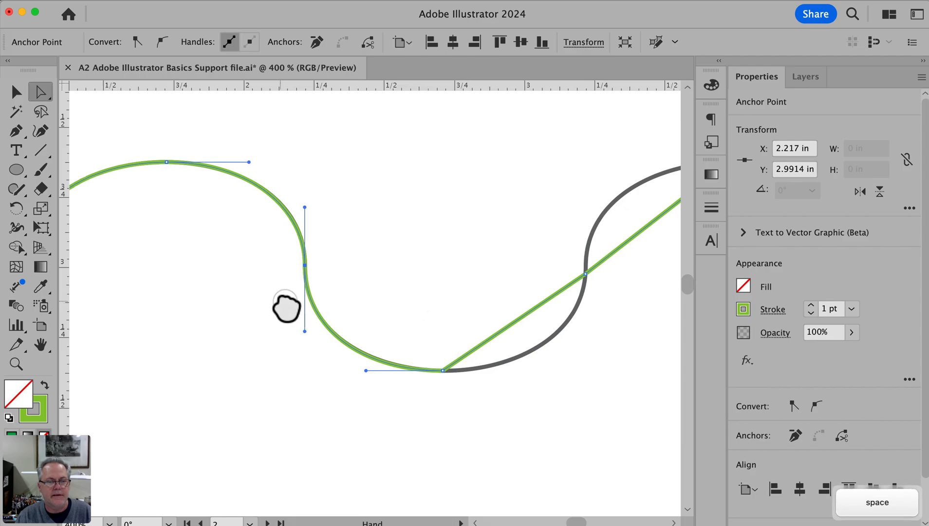
left_click_drag(283, 308, 418, 308)
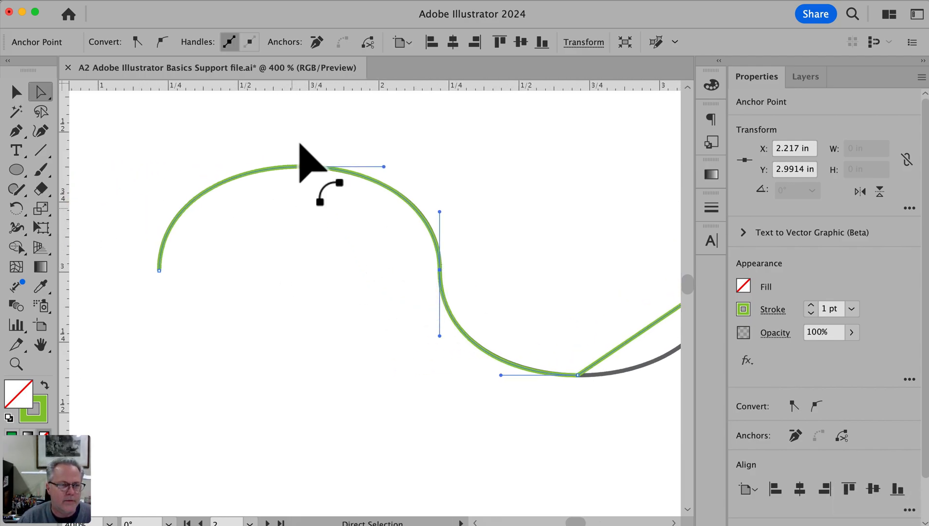
left_click_drag(301, 85, 284, 271)
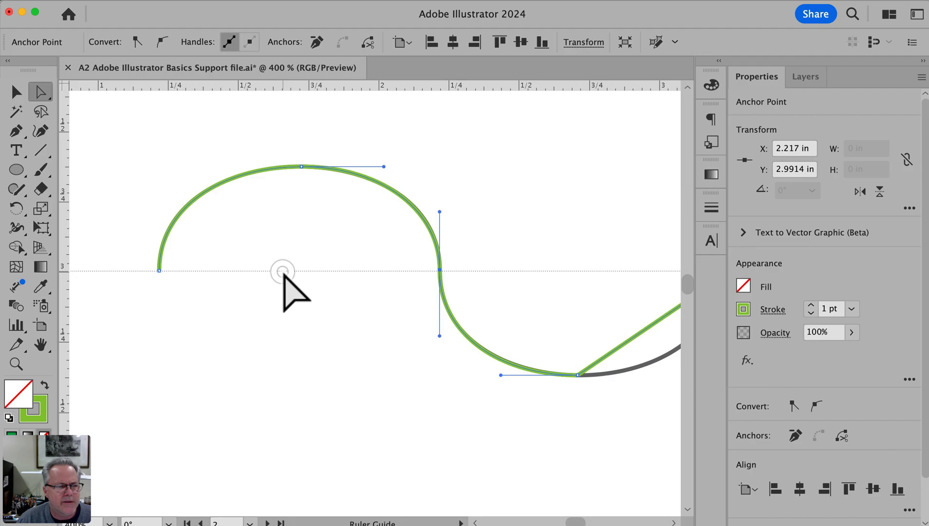
left_click_drag(283, 271, 283, 271)
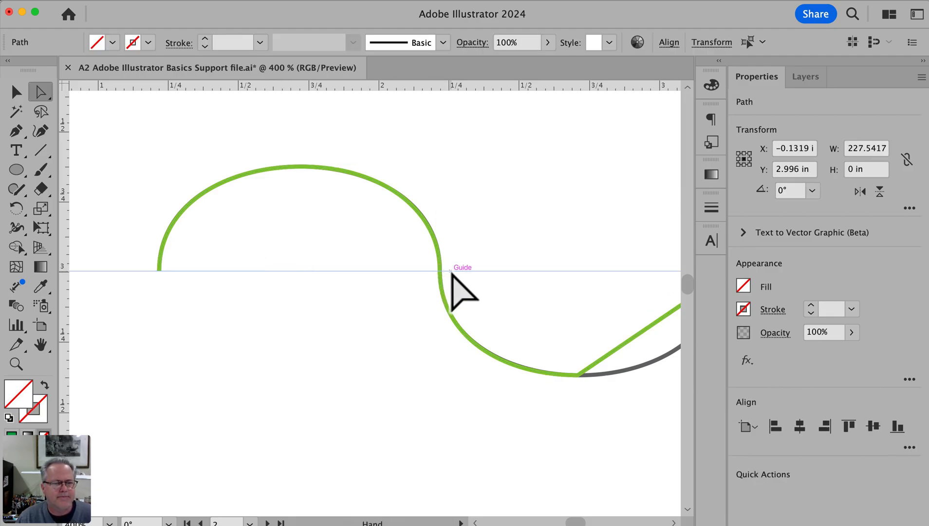
Move the path's first crossing anchor onto the guide and center it on the underlying curve
key("super+space")
left_click_drag(419, 258, 456, 282)
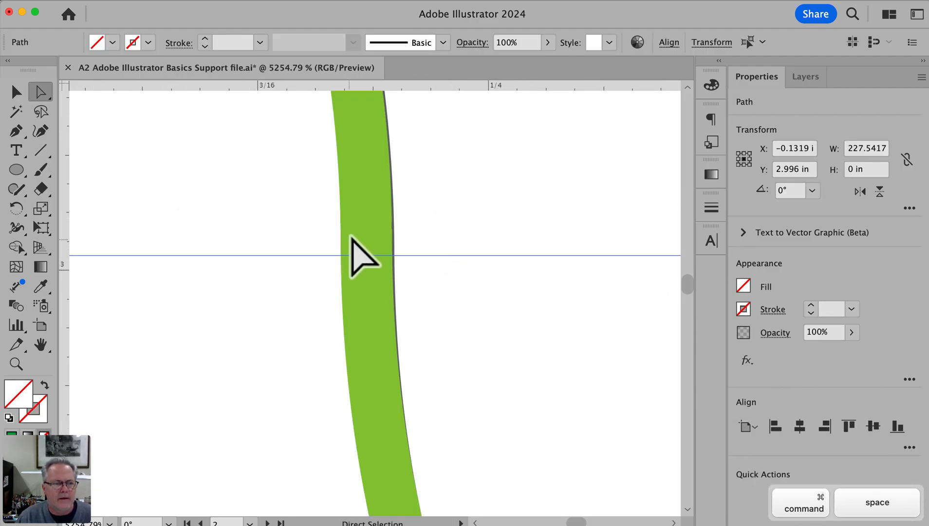
left_click_drag(368, 234, 368, 254)
key("space")
left_click_drag(471, 194, 470, 208)
mouse_move(367, 268)
left_mouse_down()
mouse_move(439, 267)
mouse_move(369, 271)
left_mouse_up()
Refit the second segment to the arc descending from the first peak by adjusting its horizontal and vertical handle lengths
left_click_drag(472, 140, 457, 419)
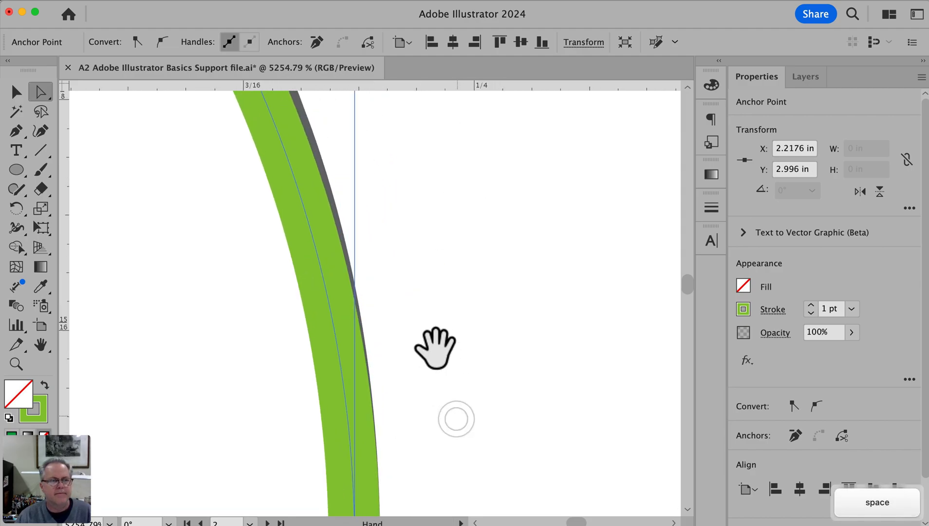
left_click(429, 325, "alt+super")
left_click(429, 324, "alt+super")
left_click(429, 325, "alt+super")
left_click(429, 325, "alt+super")
left_click(416, 284, "alt+super")
left_click_drag(315, 193, 490, 293)
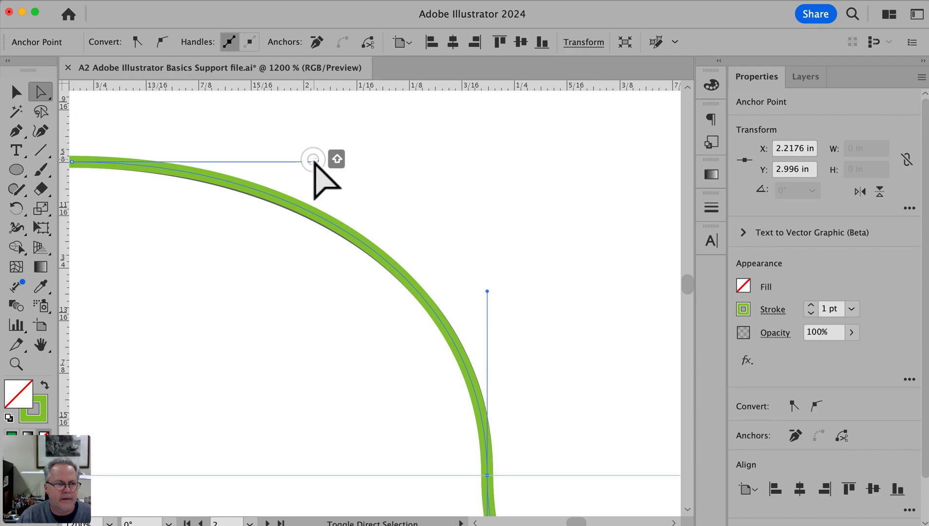
mouse_move(303, 161)
left_mouse_down()
mouse_move(322, 161)
mouse_move(304, 161)
left_mouse_up()
left_click_drag(487, 287, 487, 281)
left_click_drag(304, 161, 286, 161)
left_click_drag(487, 281, 487, 270)
Shorten the crossing anchor's lower handle and the trough's horizontal handle so the third segment matches the curve
key("space")
left_click_drag(549, 338, 342, 232)
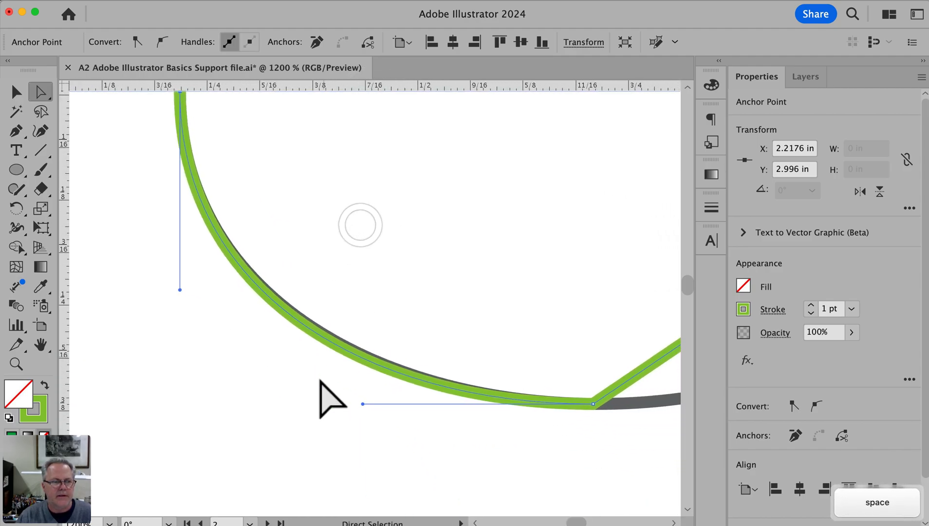
left_click_drag(179, 290, 180, 282)
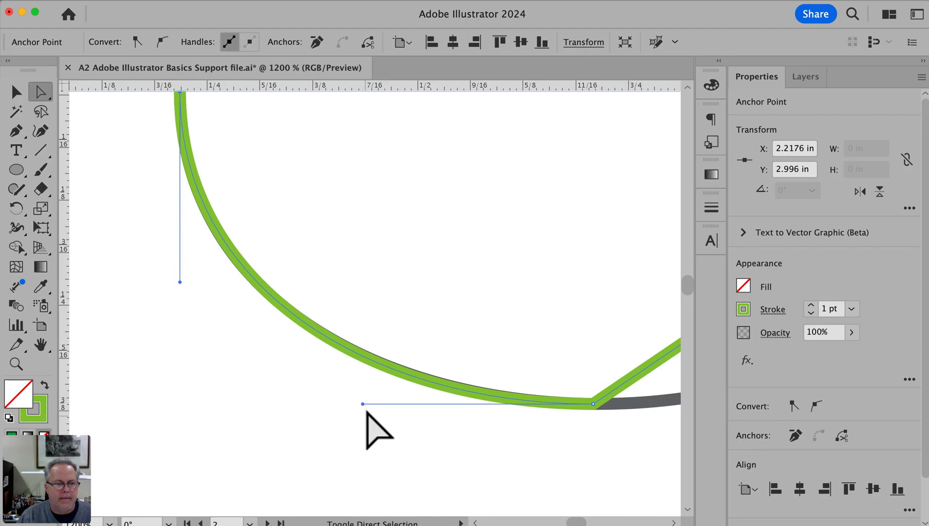
left_click_drag(363, 403, 364, 404)
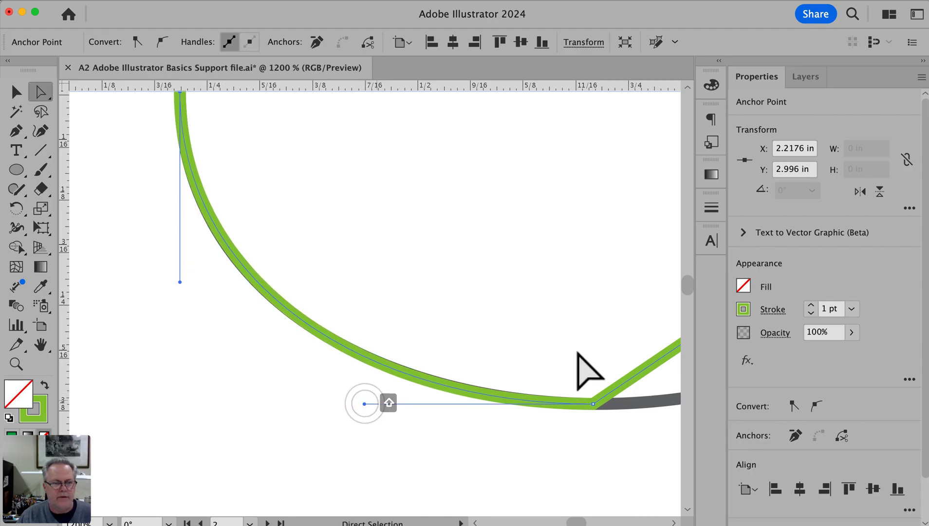
Bend the straight segment rising from the trough onto the wave's arc with the Pen tool
key("space")
left_click_drag(599, 337, 163, 334)
left_click_drag(339, 337, 315, 362)
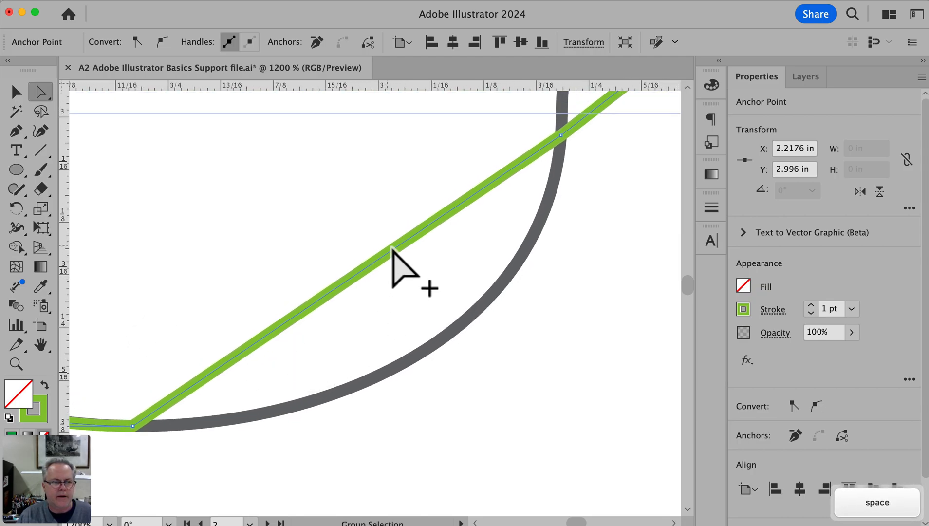
key("p")
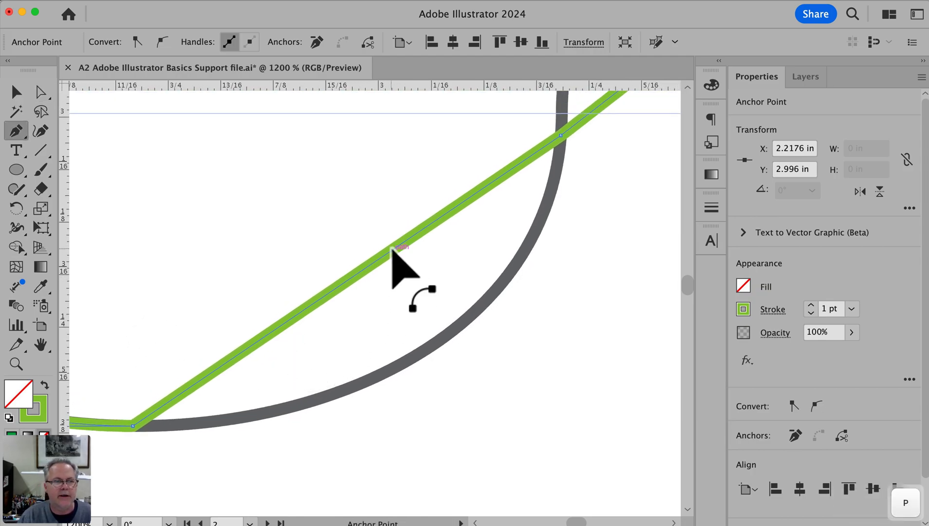
left_click_drag(391, 249, 441, 340)
Move the second crossing anchor up onto the guide and straighten the fourth segment's handles vertically and horizontally to fit
key("super")
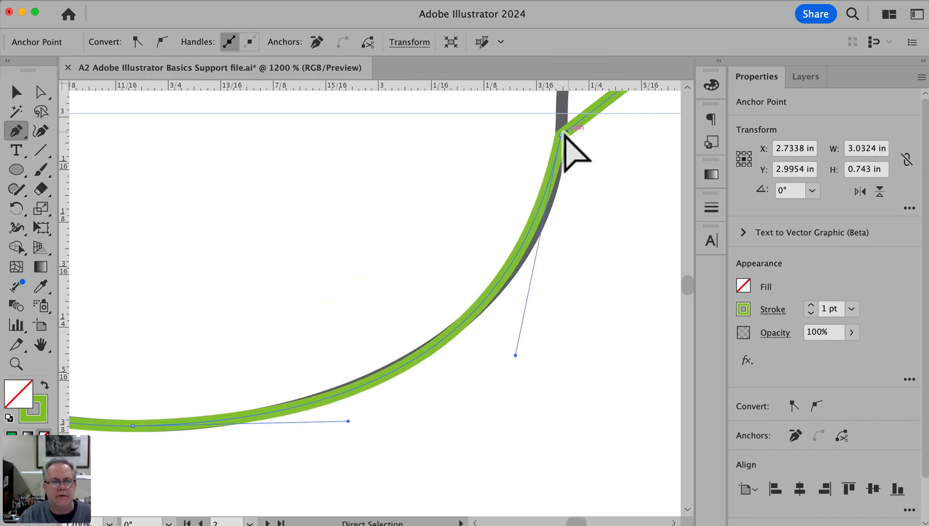
left_click_drag(560, 134, 561, 113)
left_click_drag(515, 332, 538, 337)
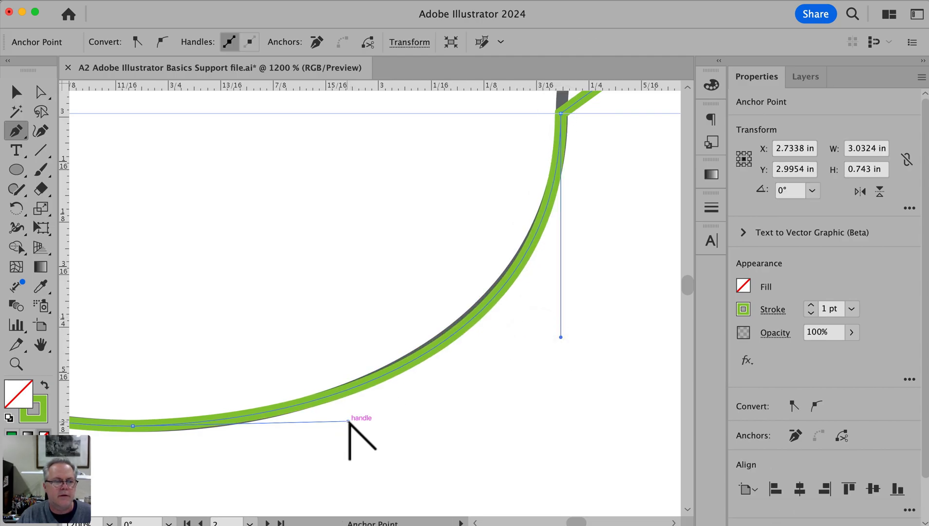
left_click_drag(348, 421, 331, 426)
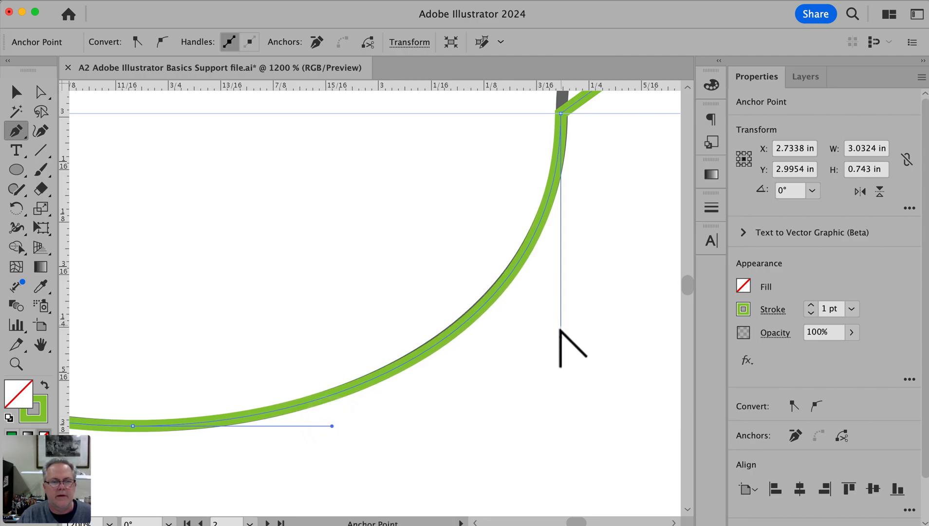
left_click_drag(560, 336, 561, 331)
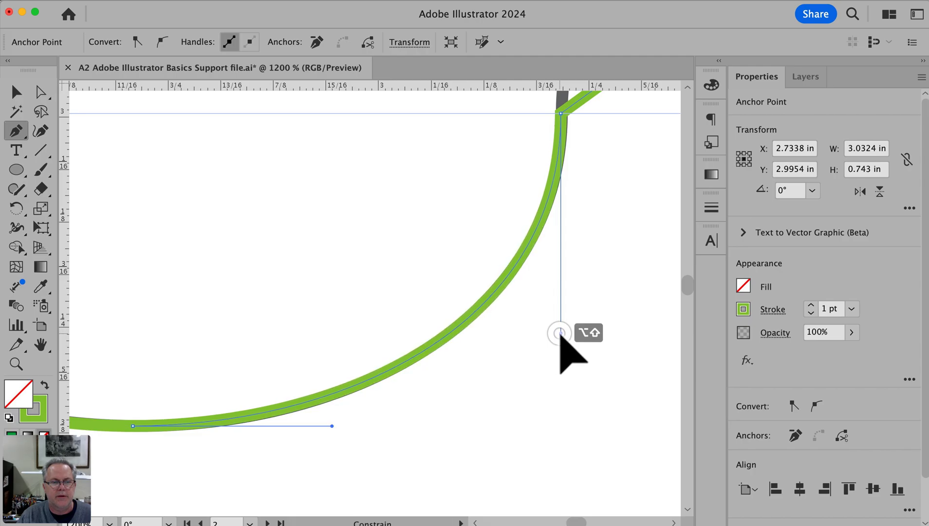
Bend the fifth segment onto the arc rising to the second peak and align its handles horizontally and vertically to match
key("space")
left_click_drag(612, 195, 429, 511)
left_click_drag(515, 442, 218, 421)
left_click(375, 392, "alt+super")
left_click_drag(375, 268, 386, 325)
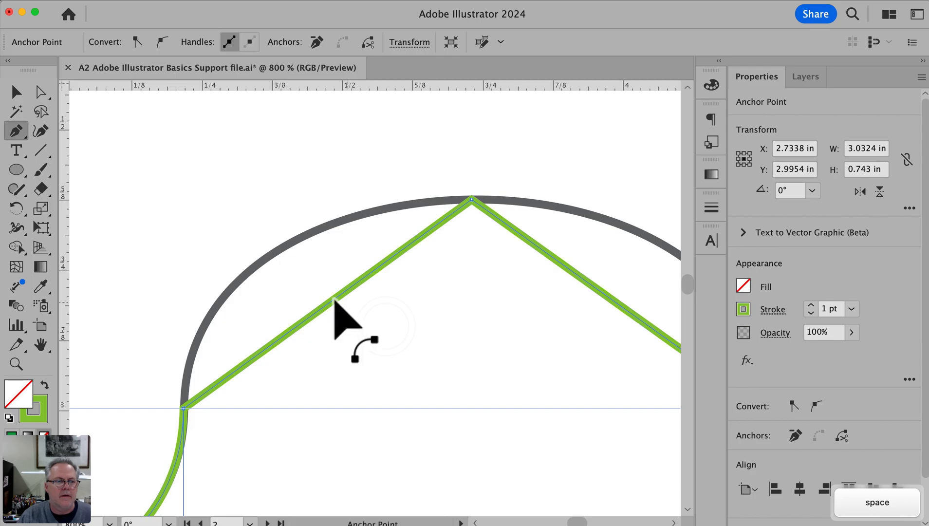
left_click_drag(339, 295, 261, 242)
left_click_drag(268, 193, 288, 197)
mouse_move(185, 271)
left_mouse_down()
mouse_move(188, 296)
mouse_move(188, 282)
left_mouse_up()
left_click_drag(289, 199, 310, 200)
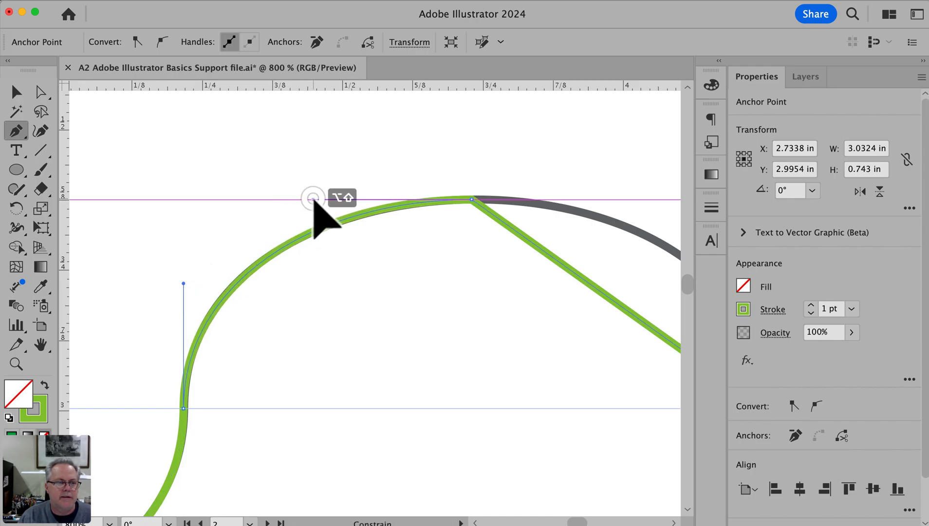
left_click_drag(314, 199, 314, 200)
Bend the last segment onto the arc falling from the second peak, straighten its handles to fit, and deselect the path
left_click_drag(560, 282, 254, 269)
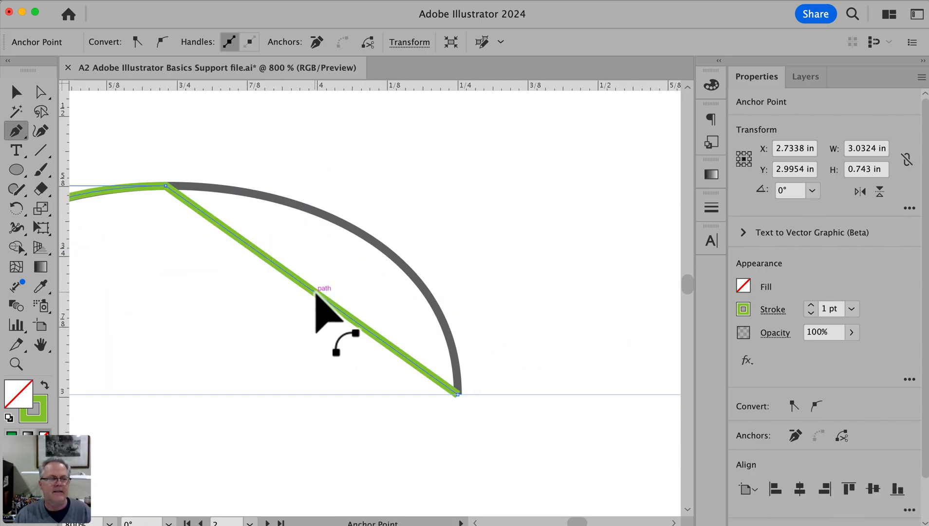
left_click_drag(310, 289, 384, 239)
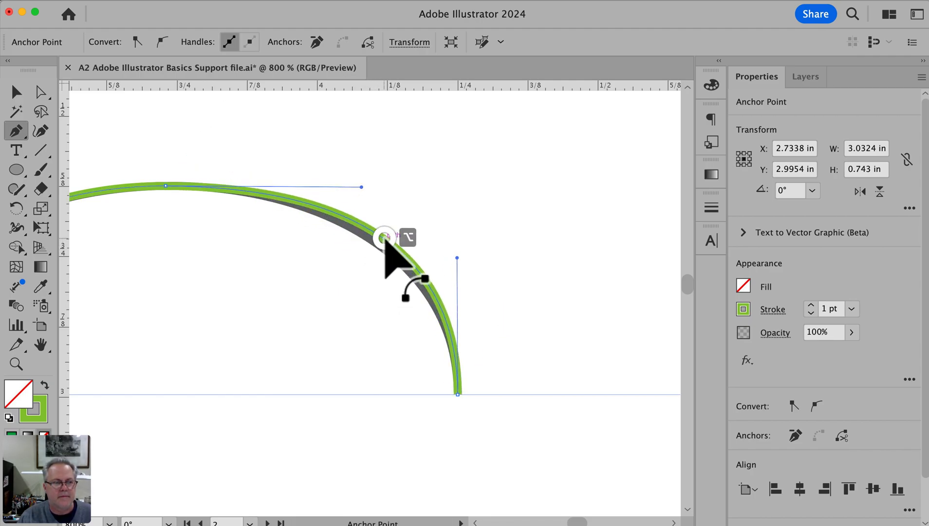
left_click_drag(456, 256, 457, 277)
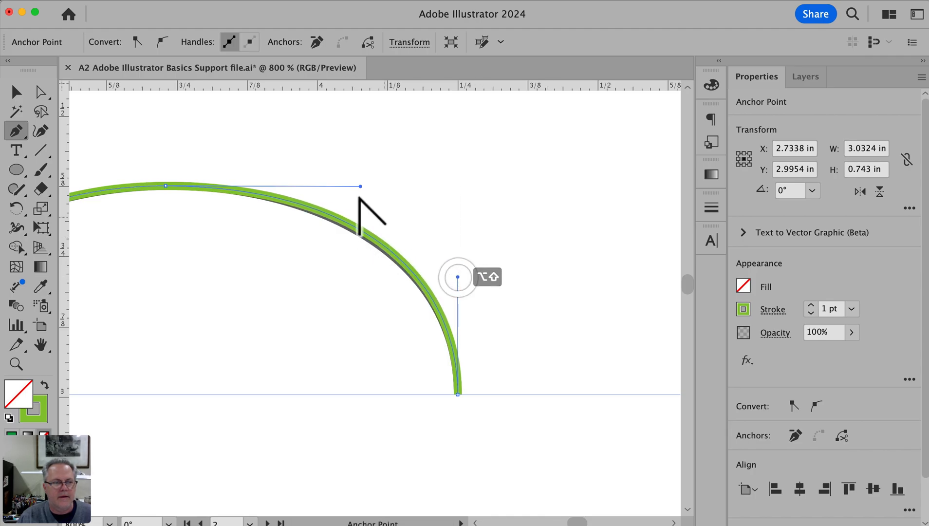
left_click_drag(360, 186, 347, 186)
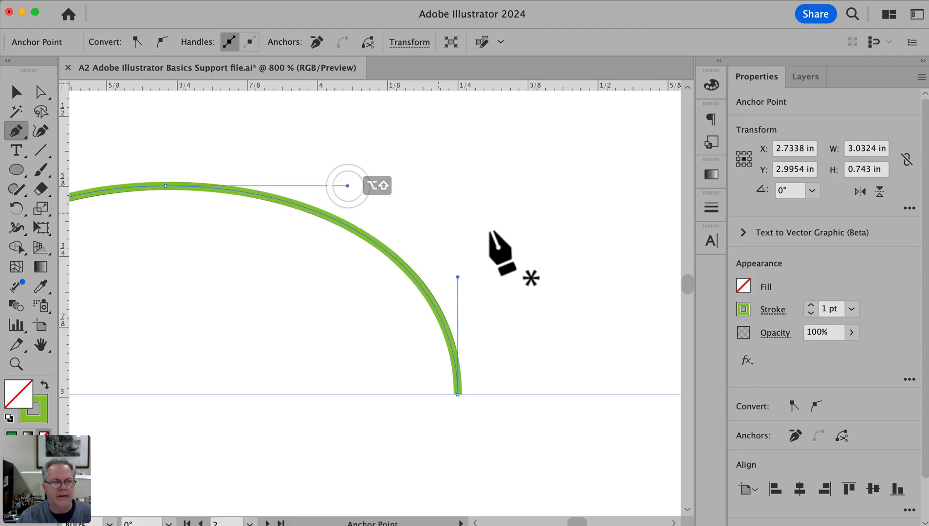
left_click(497, 232, "super")
left_click(511, 414, "alt+super")
left_click(511, 413, "alt+super")
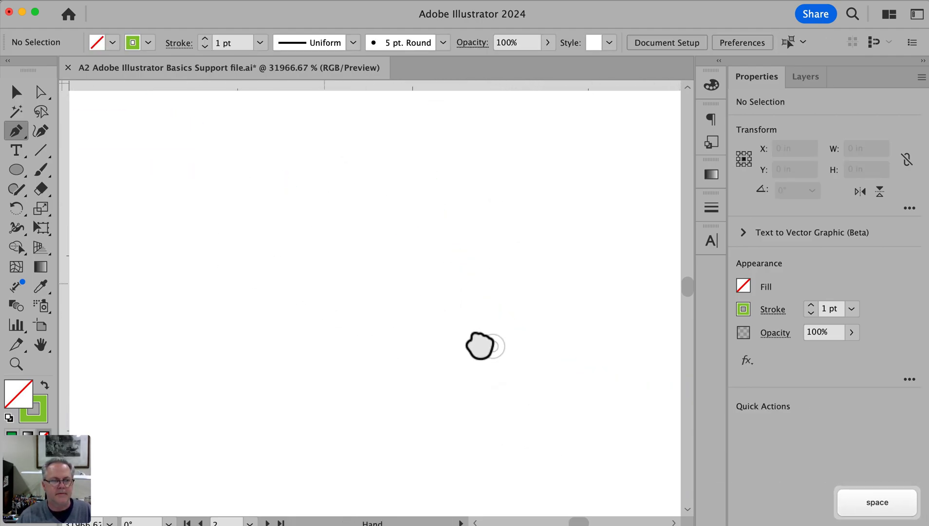
Draw a closed diamond about 2 in wide and tall with the Pen tool, anchored at the circle's top, leftmost, bottom and rightmost points
key("super+0")
left_click_drag(255, 183, 375, 242)
left_click_drag(363, 286, 464, 308)
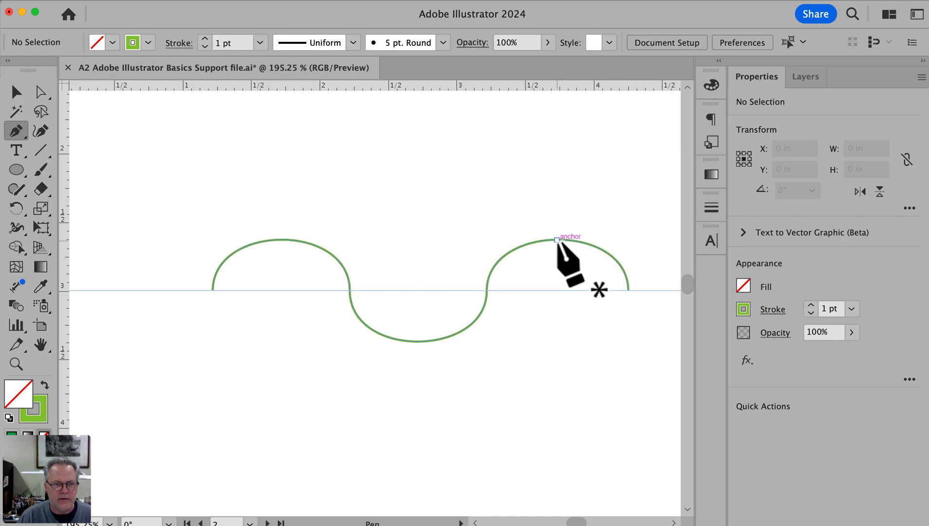
key("space")
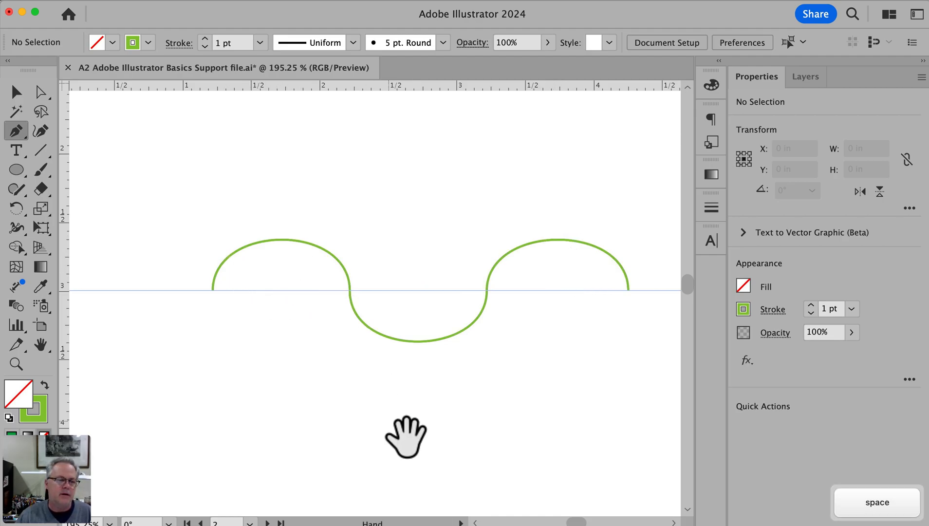
left_click_drag(405, 430, 434, 166)
left_click_drag(422, 416, 224, 405)
left_click_drag(425, 424, 390, 181)
left_click_drag(445, 494, 388, 265)
left_click_drag(425, 339, 390, 345)
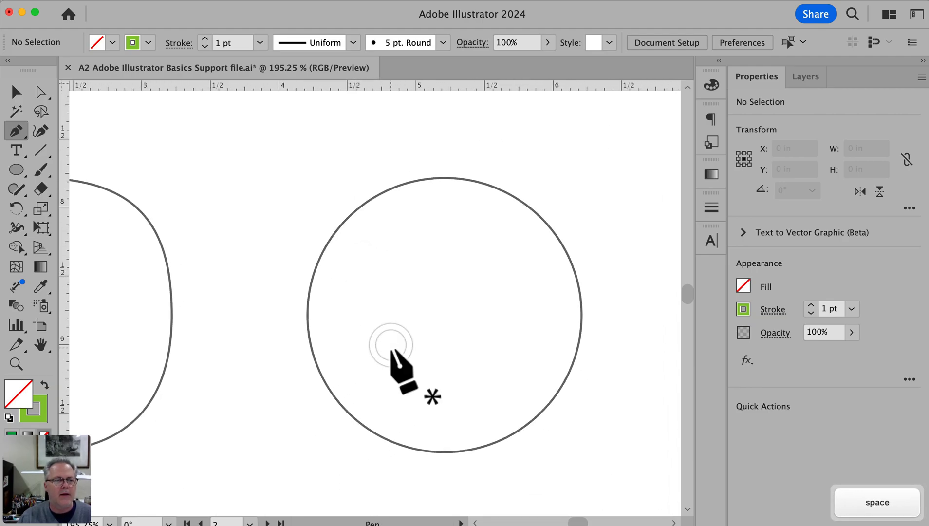
left_click(438, 178)
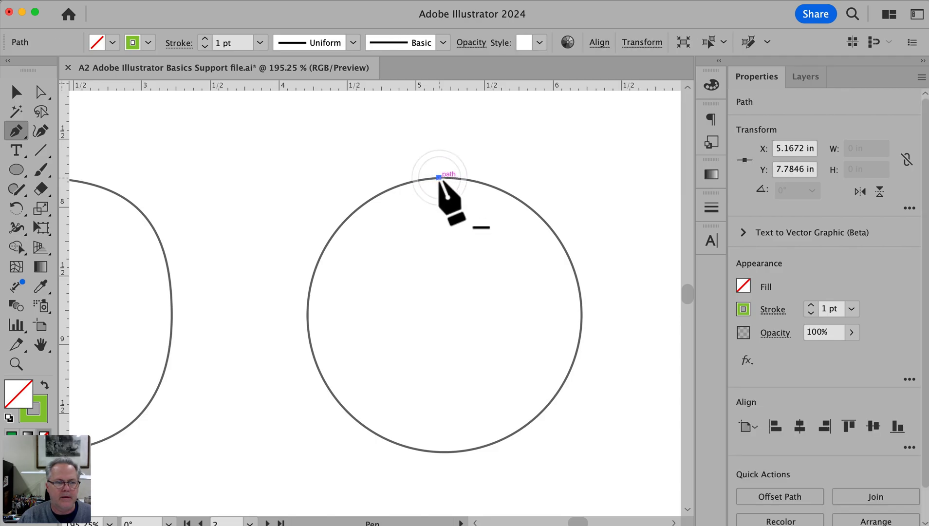
left_click(308, 314)
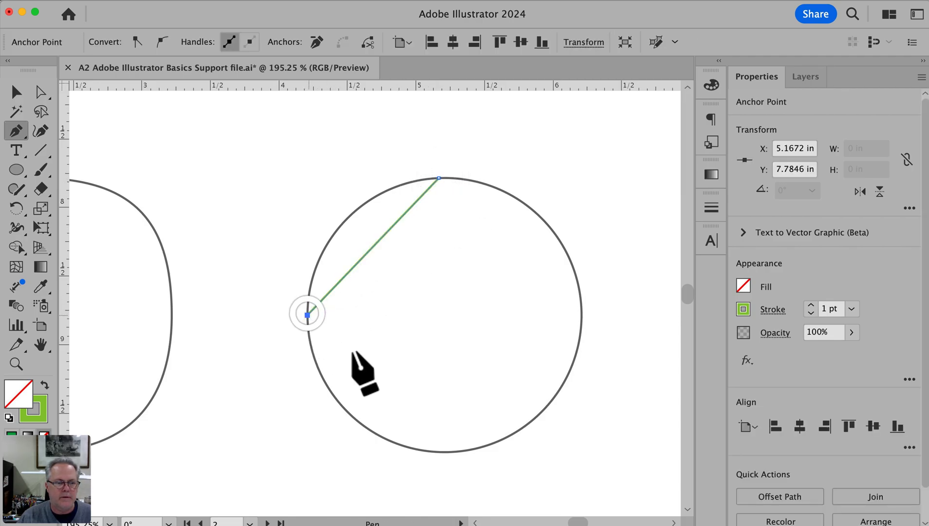
left_click(441, 452)
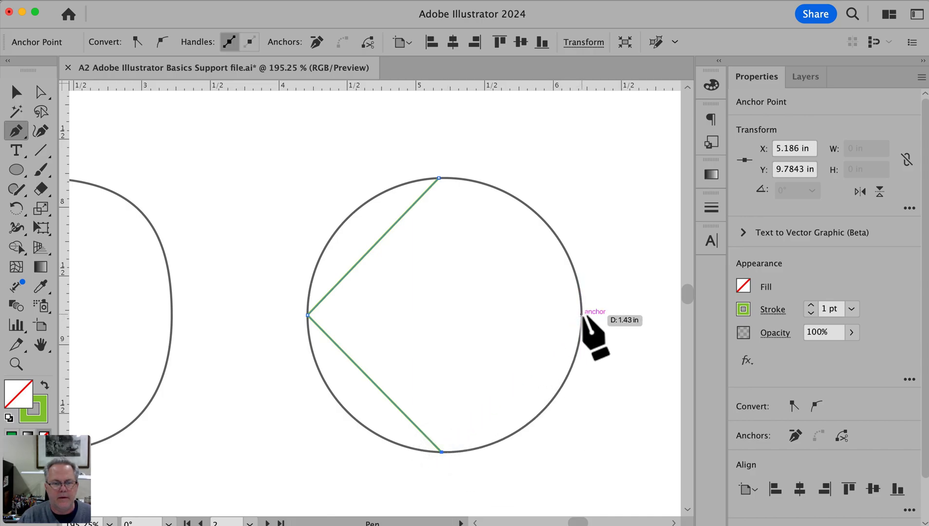
left_click(581, 315)
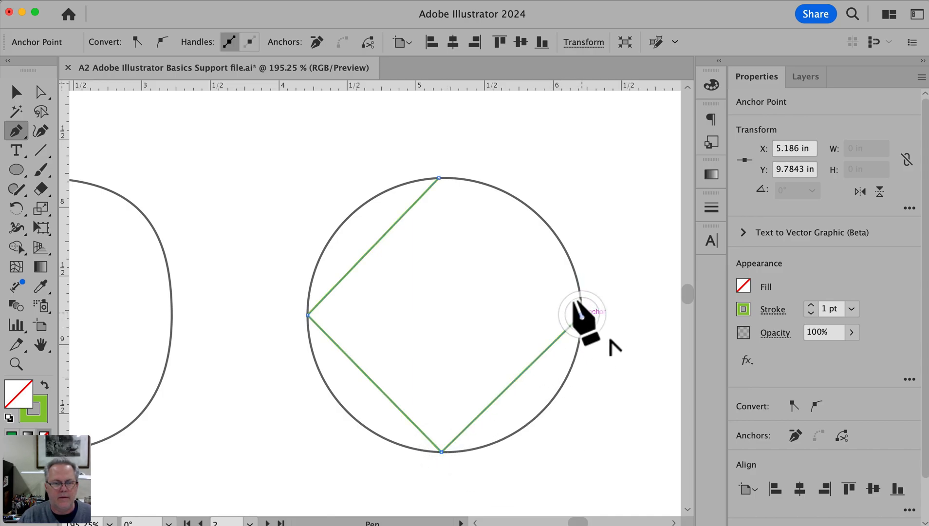
left_click(439, 176)
Bend the diamond's four straight segments outward onto the circle's arcs with the Pen tool
left_click_drag(376, 243, 345, 215)
left_click_drag(514, 247, 551, 222)
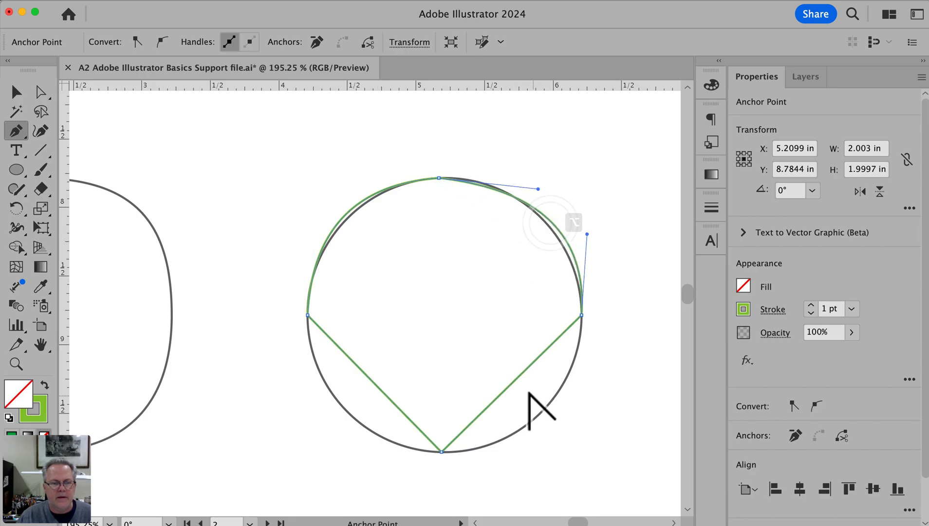
left_click_drag(514, 394, 545, 418)
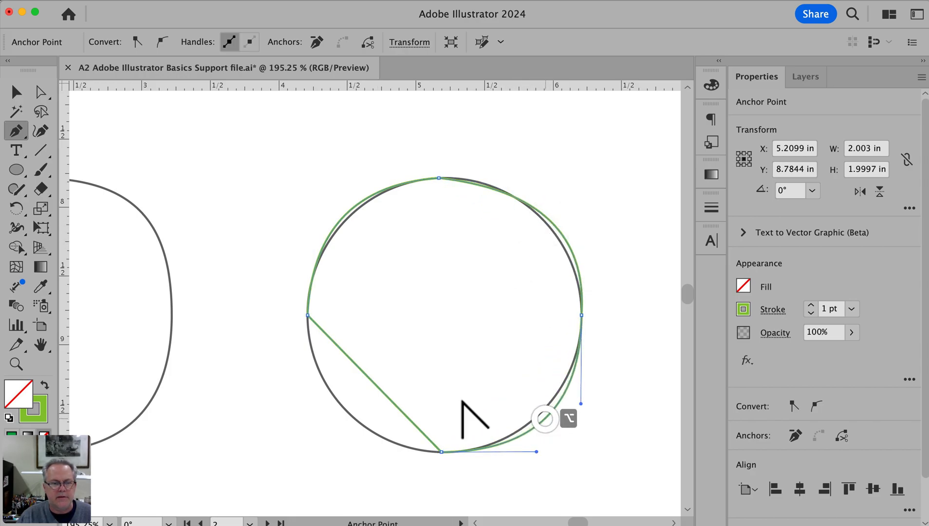
left_click_drag(379, 388, 337, 410)
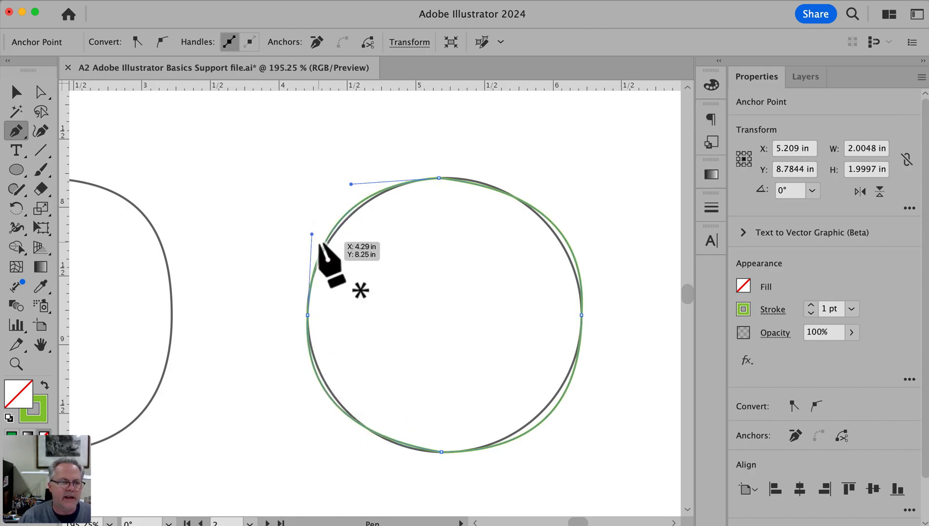
Straighten the handles of the circle's upper-left and upper-right arcs horizontally and vertically, adjusting their lengths to fit the outline
scroll(312, 237, "right", 1)
left_click_drag(306, 234, 304, 240)
left_click_drag(344, 184, 352, 180)
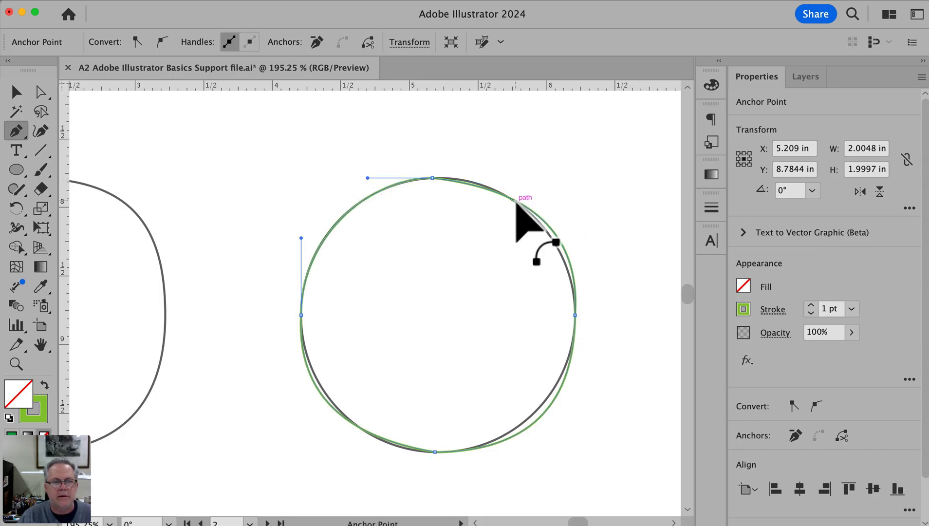
mouse_move(532, 189)
left_mouse_down()
mouse_move(536, 179)
mouse_move(522, 178)
left_mouse_up()
left_click_drag(581, 234, 575, 241)
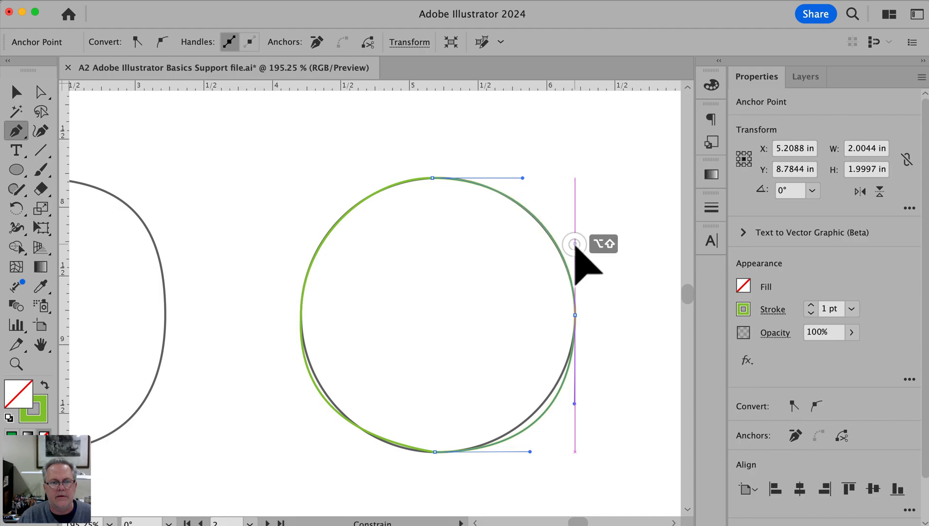
scroll(574, 243, "down", 2)
left_click_drag(534, 192, 530, 192)
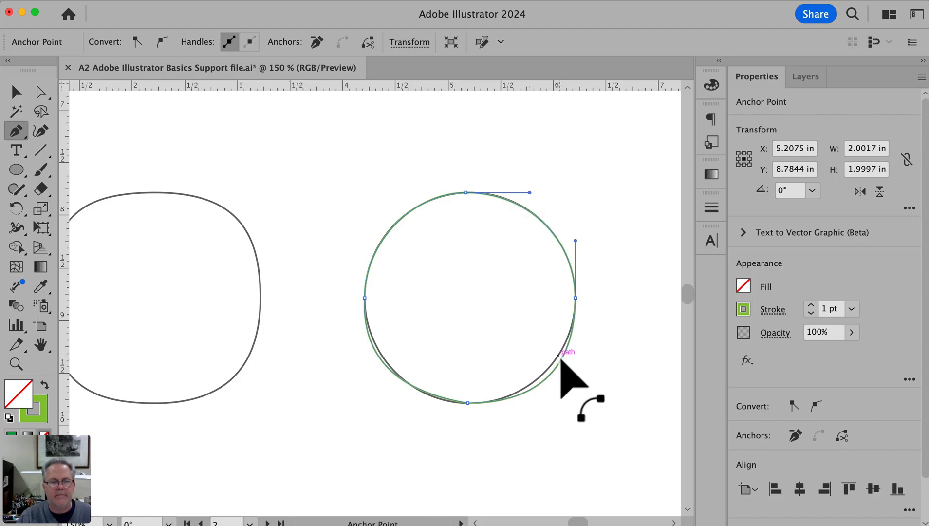
Straighten the handles of the circle's lower-right and lower-left arcs horizontally and vertically so both follow the outline
mouse_move(562, 361)
left_mouse_down()
mouse_move(572, 365)
mouse_move(575, 355)
left_mouse_up()
scroll(575, 360, "down", 1)
key("super+space")
left_click(520, 328, "super")
left_click(520, 328, "super")
left_click(519, 327, "super")
left_click_drag(512, 365, 686, 407)
left_click(312, 349, "alt+super")
left_click_drag(341, 338, 410, 385)
left_click_drag(497, 443, 485, 443)
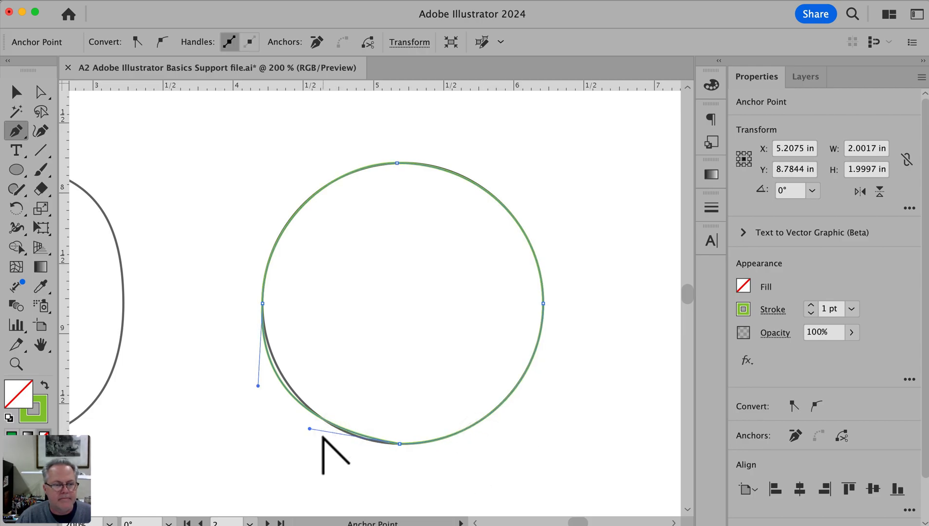
left_click_drag(309, 428, 330, 444)
left_click_drag(258, 384, 261, 384)
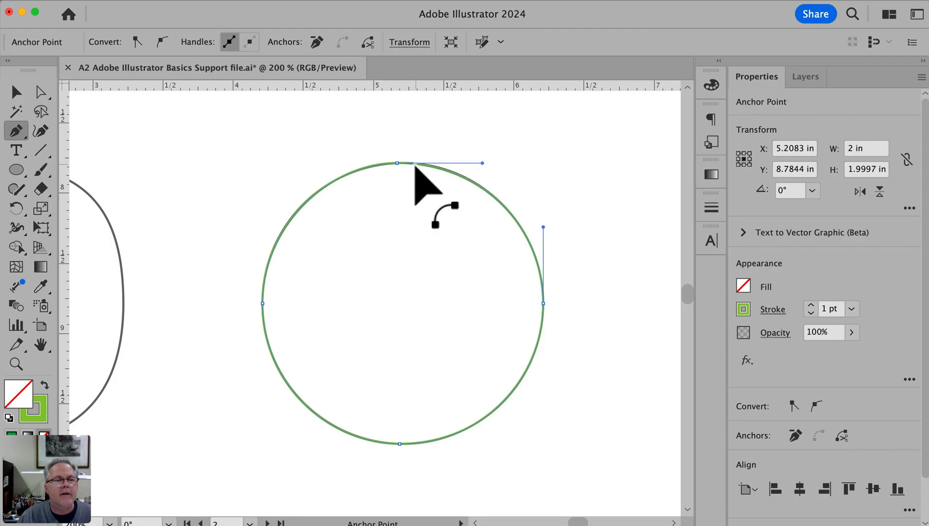
Move the circle path's top anchor horizontally to about X 5.2 in with Direct Selection
left_click_drag(355, 136, 560, 224)
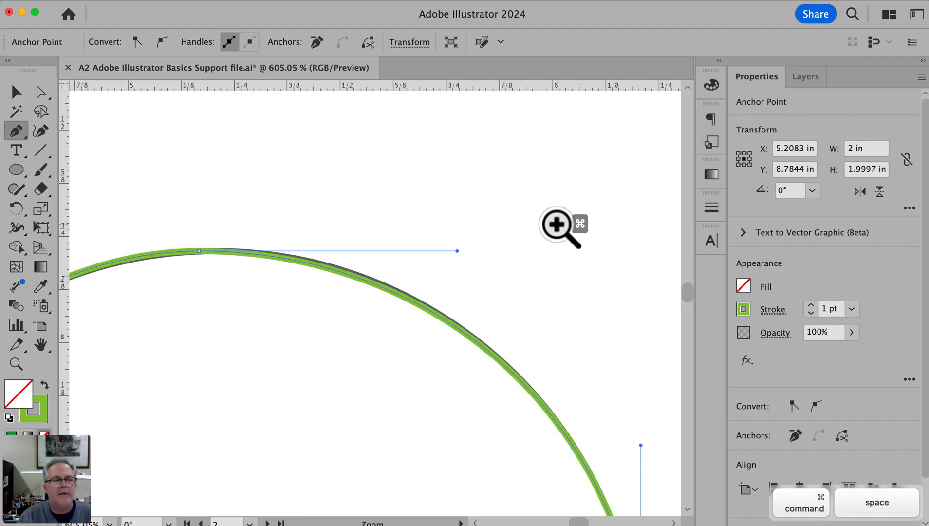
left_click_drag(397, 299, 535, 286)
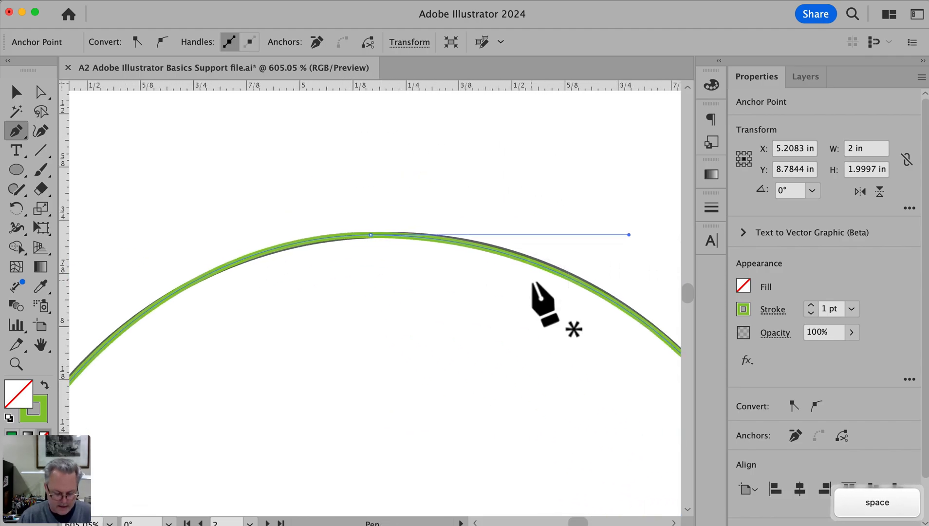
key("a")
left_click_drag(371, 235, 384, 235)
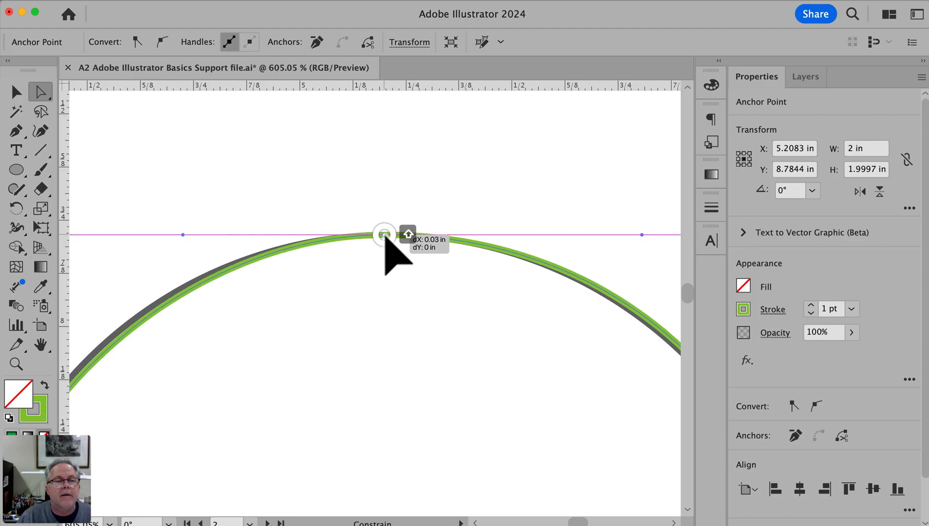
left_click(307, 275, "alt+super")
left_click(302, 274, "alt+super")
left_click_drag(408, 291, 370, 228)
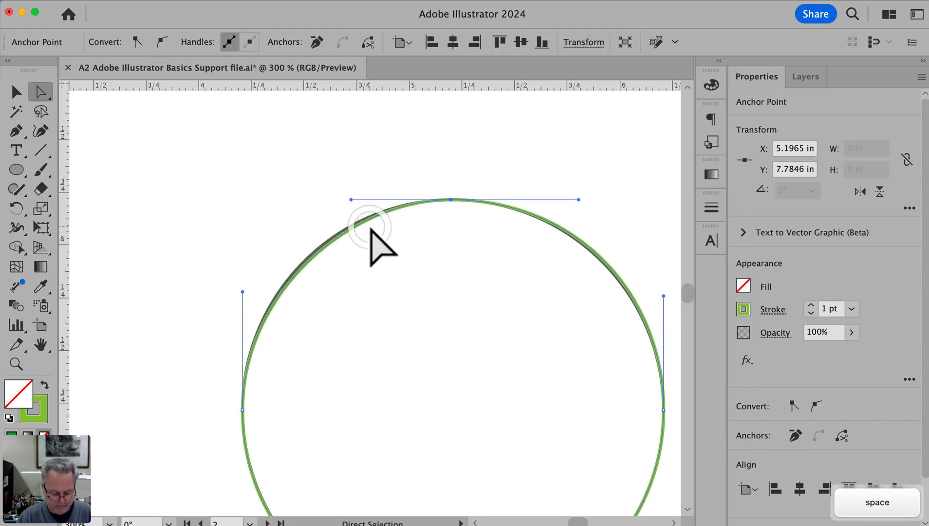
Lengthen the top anchor's left handle, shorten the right anchor's upper handle slightly to fit the circle, and deselect the path
key("a")
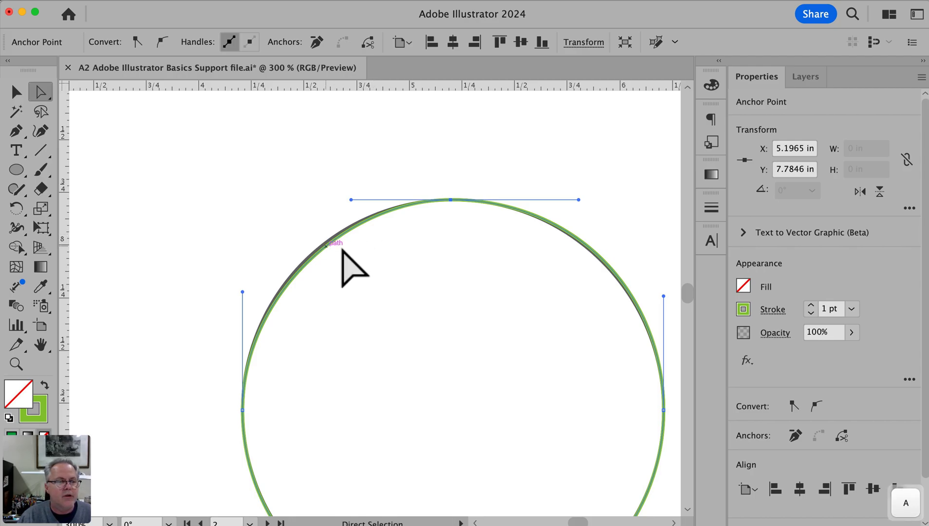
left_click(19, 130)
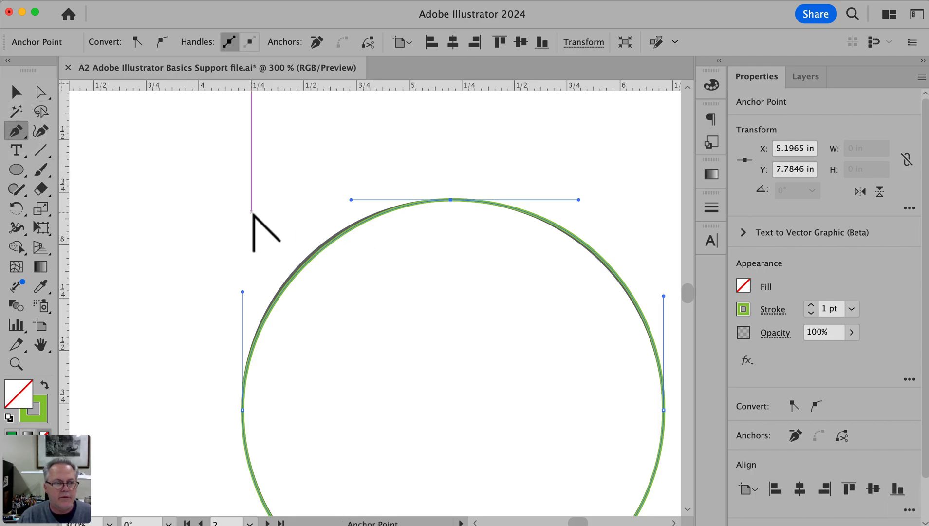
left_click_drag(351, 200, 340, 199)
key("space")
left_click_drag(490, 227, 262, 205)
left_click(42, 92)
left_click(367, 217)
left_click_drag(467, 285, 467, 288)
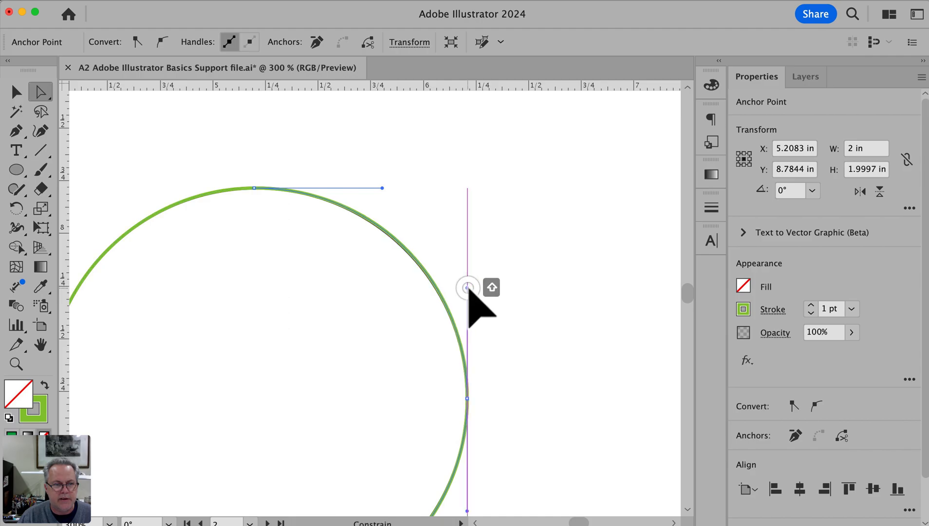
left_click(512, 274)
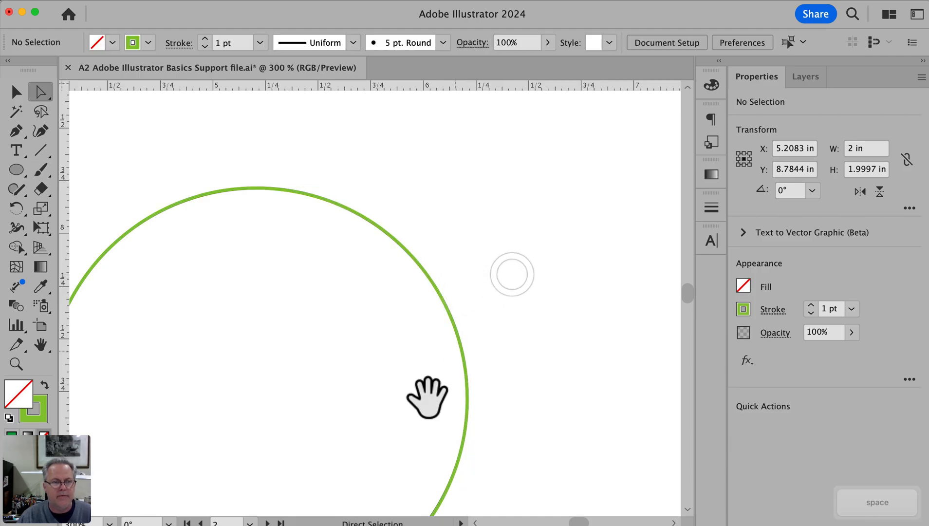
Go to the blue THIS IS THE WAY artwork and set the stroke colour to orange for tracing it
left_click(428, 396, "alt+super")
left_click(429, 396, "alt+super")
left_click_drag(273, 229, 495, 240)
left_click_drag(320, 416, 541, 185)
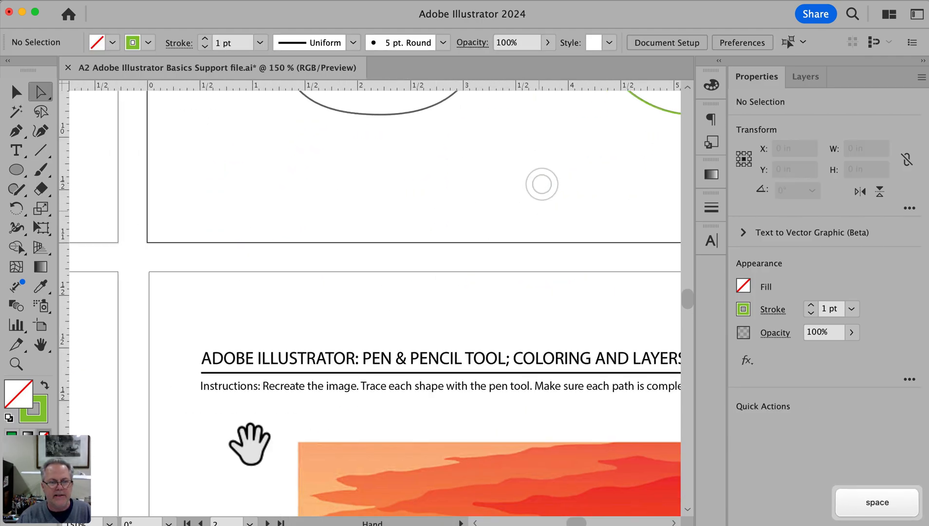
left_click_drag(249, 440, 520, 176)
left_click_drag(270, 400, 574, 286)
left_click_drag(374, 335, 555, 305)
left_click_drag(331, 324, 352, 253)
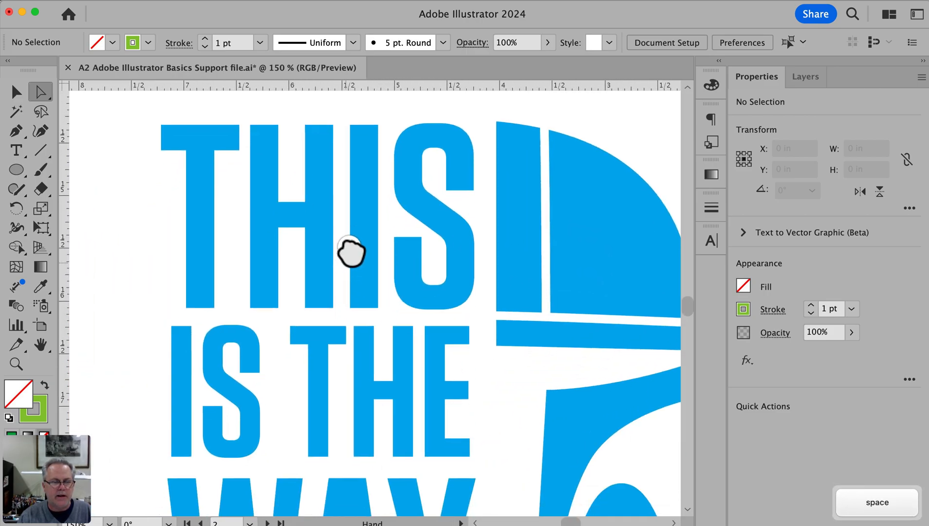
key("space")
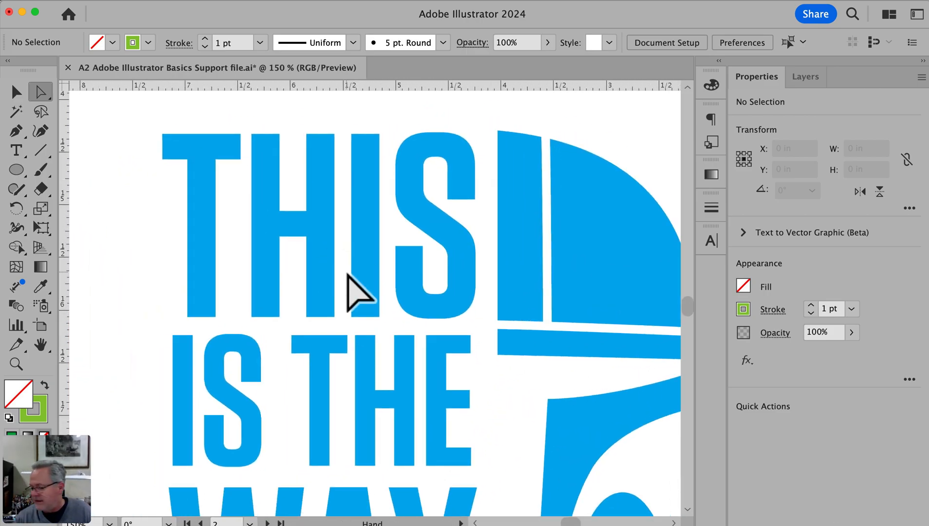
left_click_drag(345, 269, 365, 272)
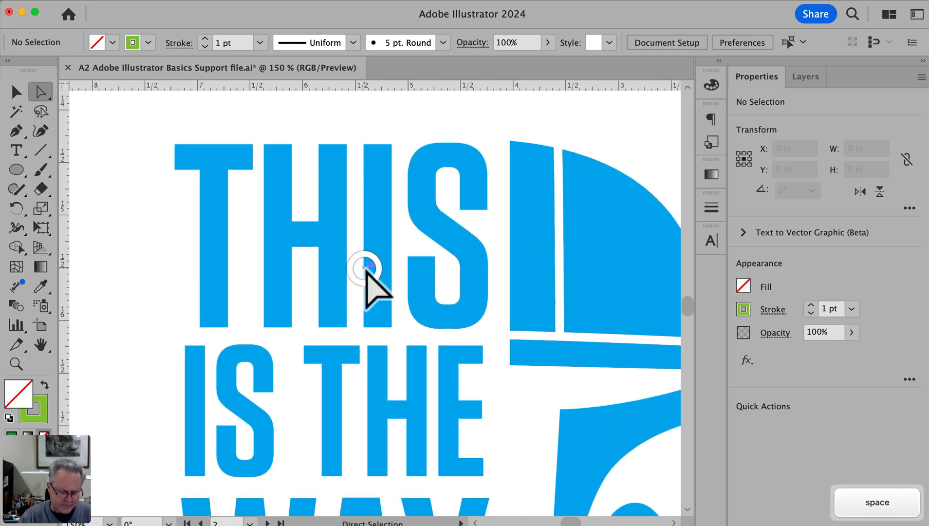
key("space")
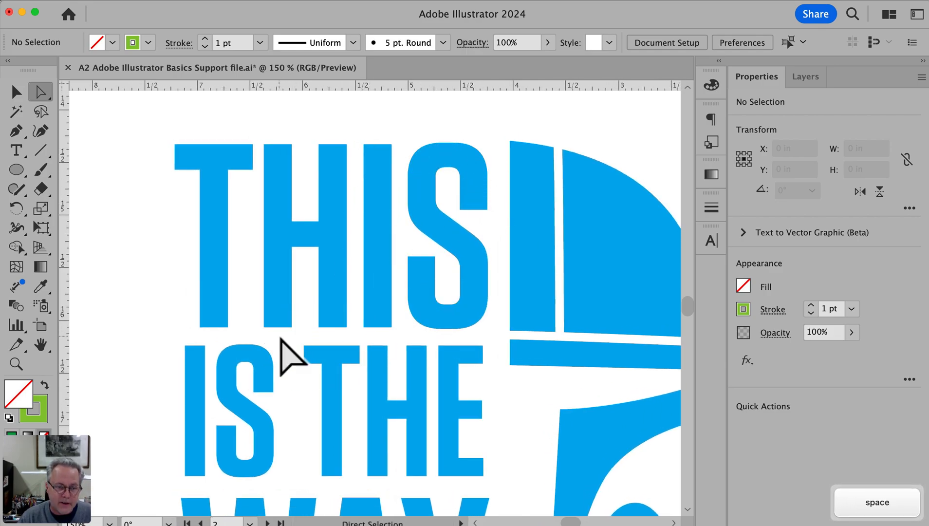
left_click(742, 309)
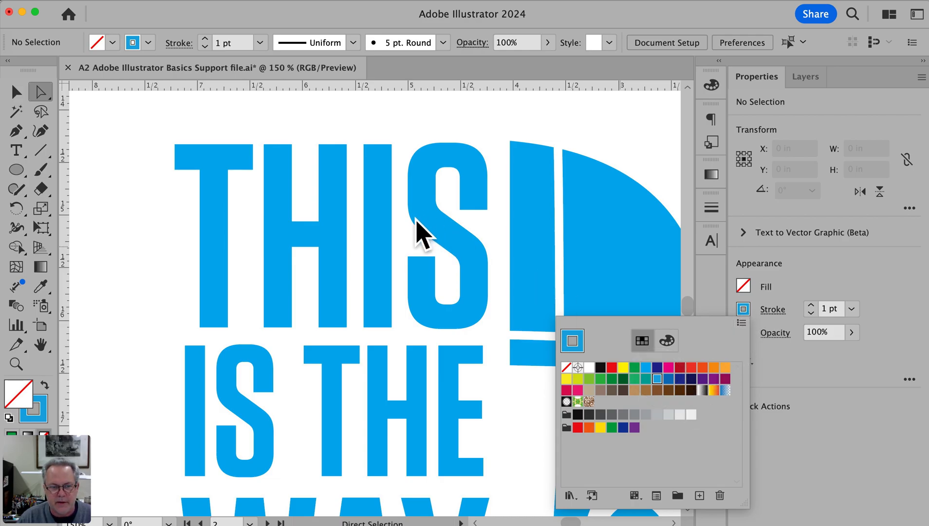
left_click(715, 368)
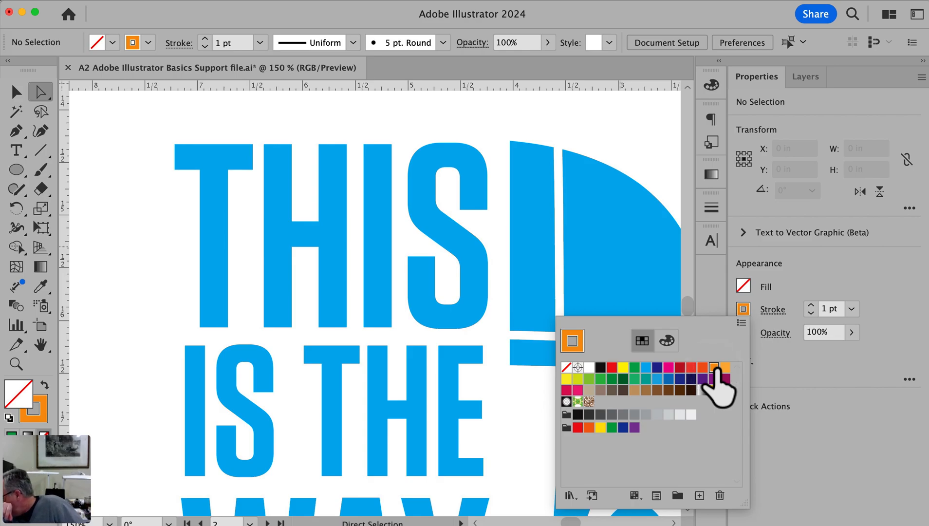
left_click(748, 305)
Start tracing the S of THIS with the Pen tool, drawing a segment about 0.26 in long along its upper arm's bottom edge
left_click(348, 199, "super")
left_click_drag(338, 256, 387, 205)
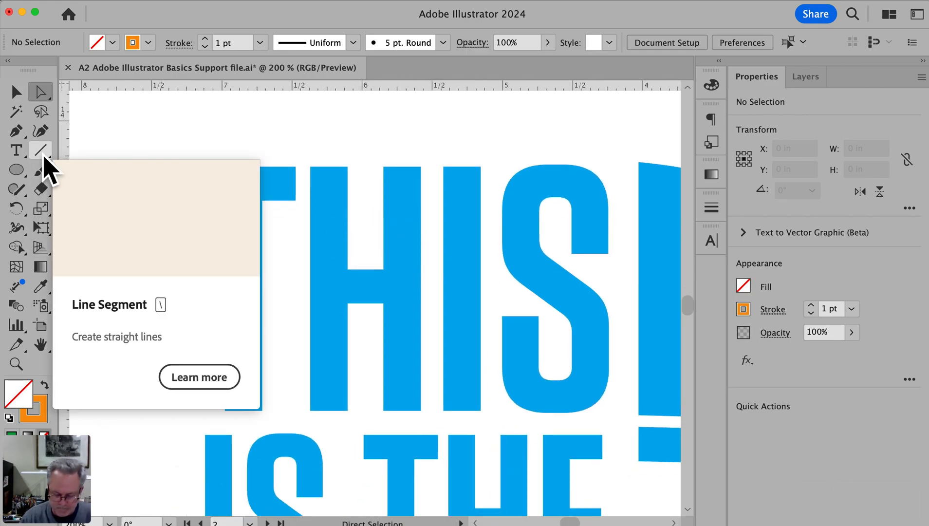
key("p")
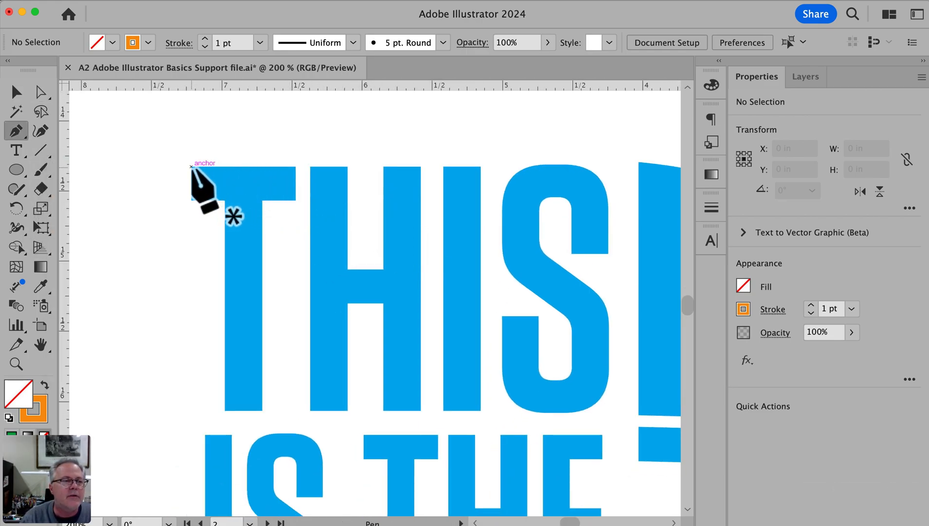
left_click(282, 218, "super")
left_click(284, 219, "super")
left_click_drag(521, 368, 347, 189)
left_click_drag(546, 195, 208, 167)
left_click(475, 197, "alt+super")
left_click_drag(506, 234, 491, 87)
left_click_drag(468, 246, 485, 290)
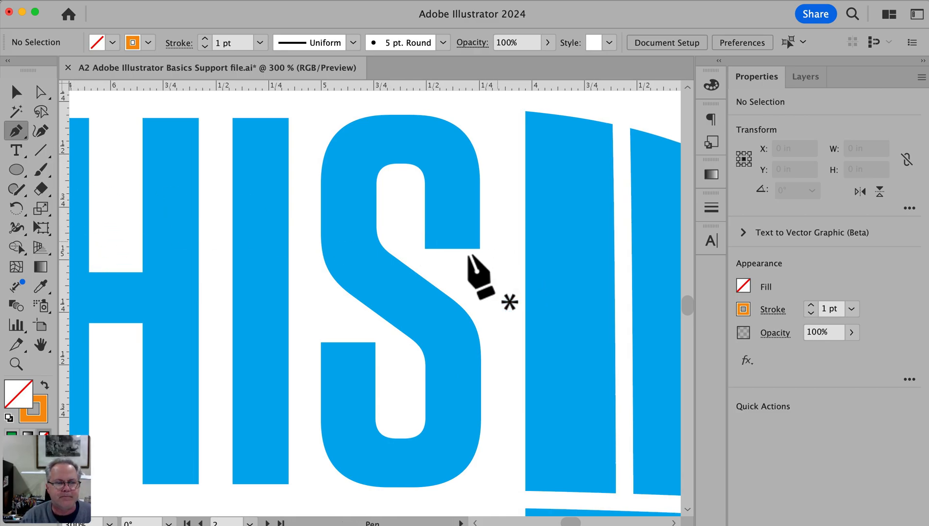
left_click(425, 248)
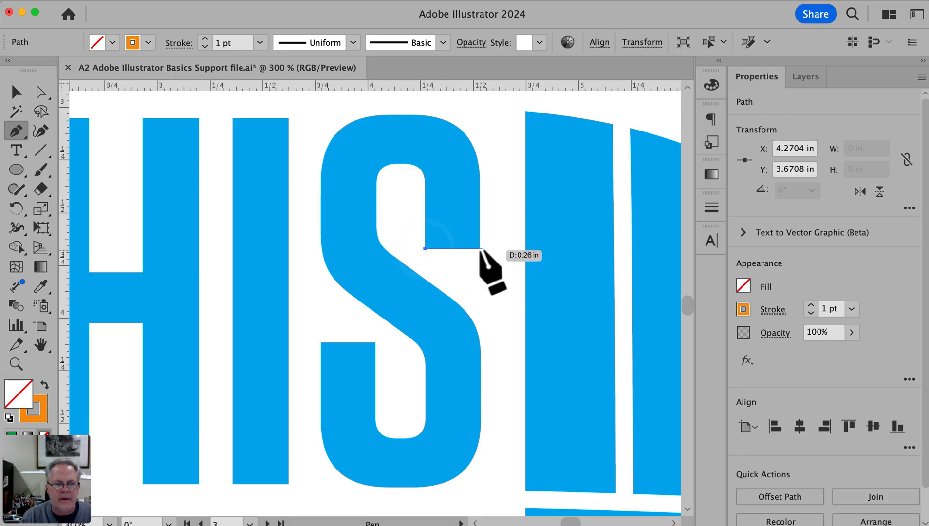
left_click(480, 248, "shift")
left_click(468, 245, "super")
left_click(468, 258, "super")
left_click_drag(241, 286, 542, 353)
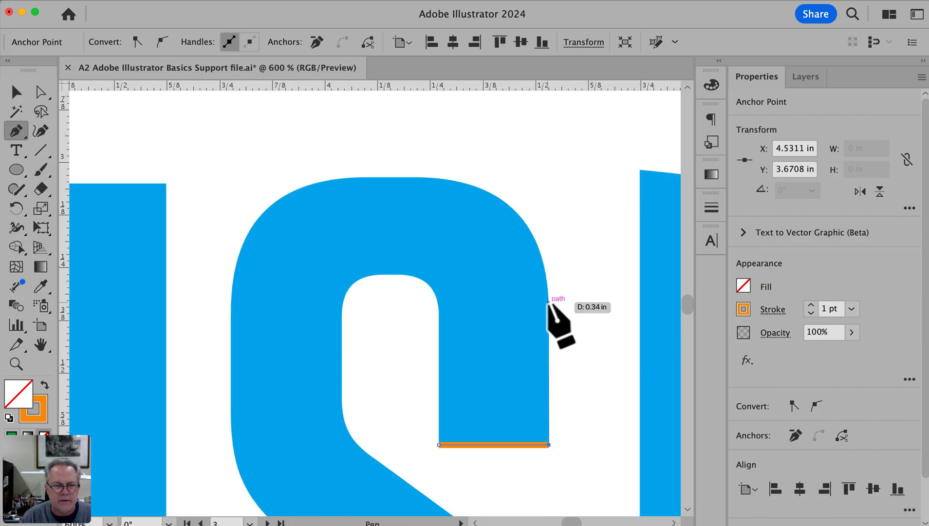
Continue the S outline with straight segments up the upper arm's outer edge, across the top and down the left side
left_click(547, 302)
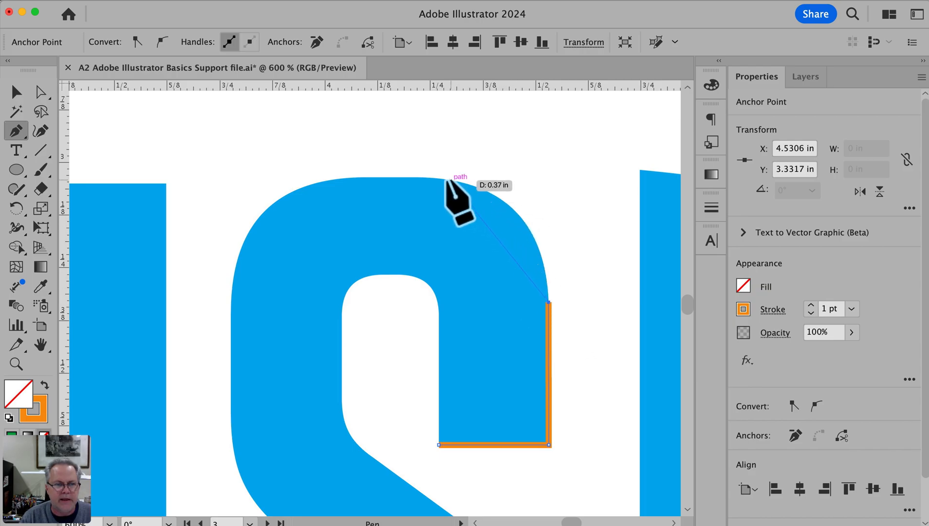
left_click(414, 176)
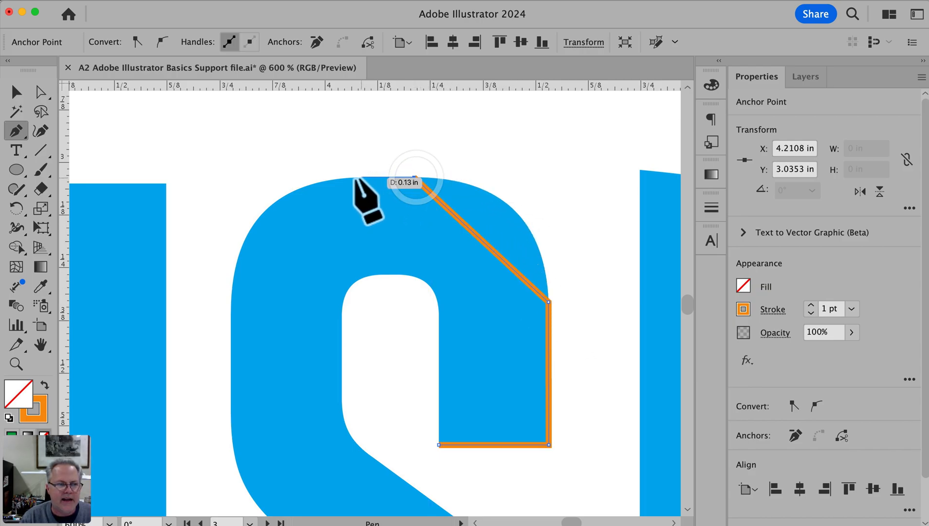
left_click(354, 177)
left_click_drag(354, 177, 367, 177)
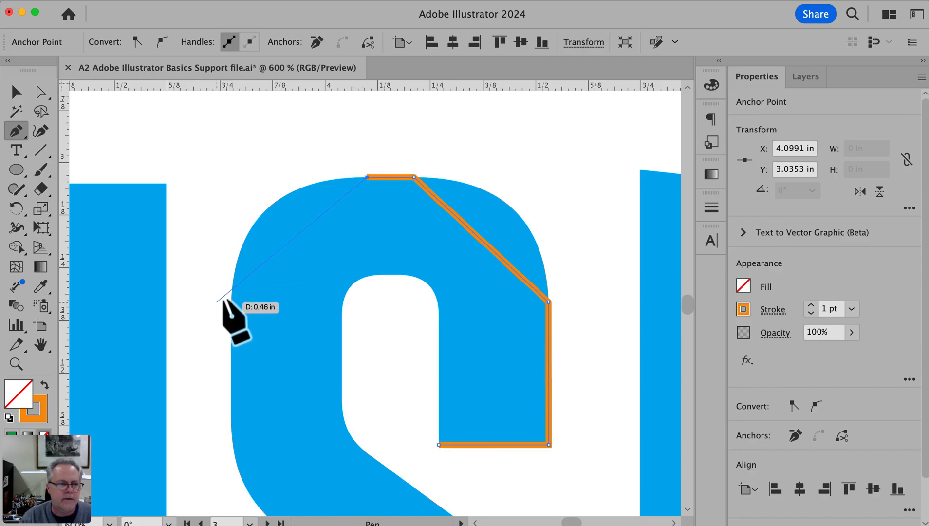
left_click(230, 293)
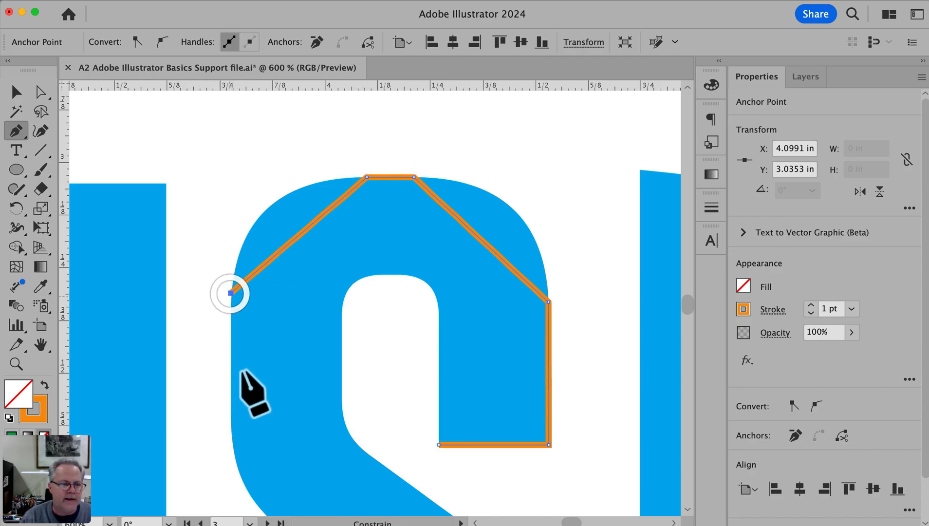
left_click(231, 405)
Extend the S path with straight segments along the diagonal stroke's lower edge to the right wall of the lower counter
left_click_drag(401, 422, 379, 165)
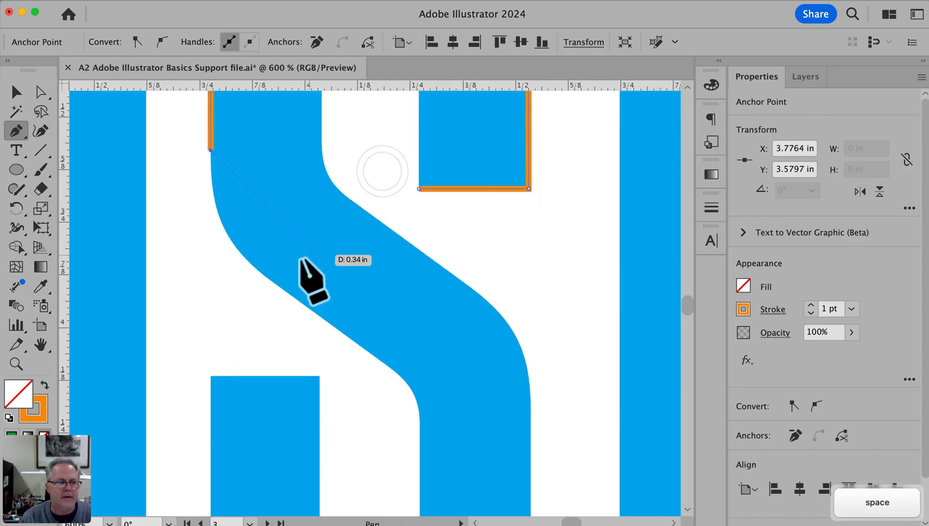
left_click(257, 269)
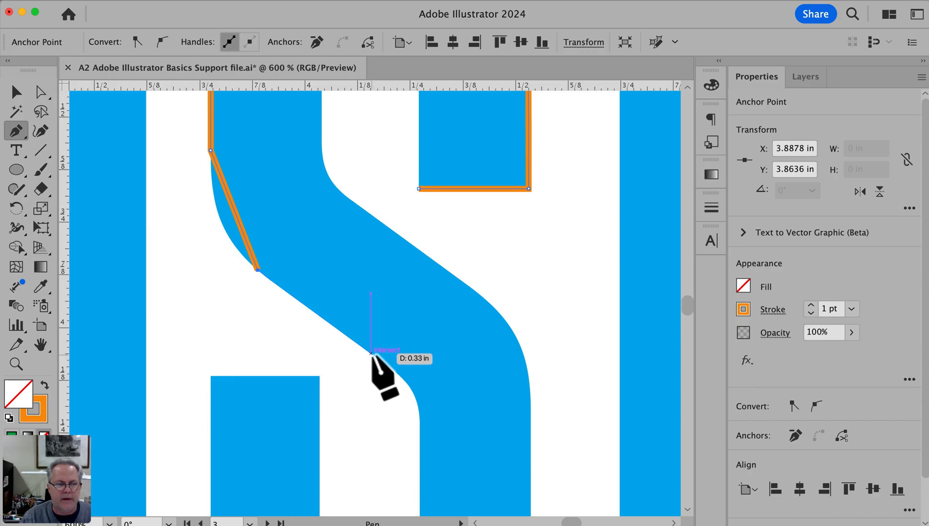
left_click(371, 351)
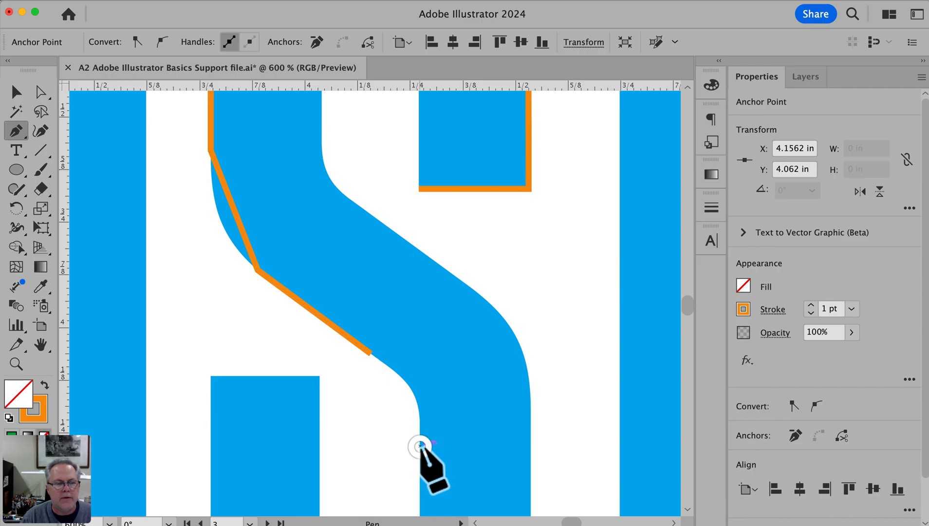
left_click(419, 445)
left_click_drag(441, 430, 463, 235)
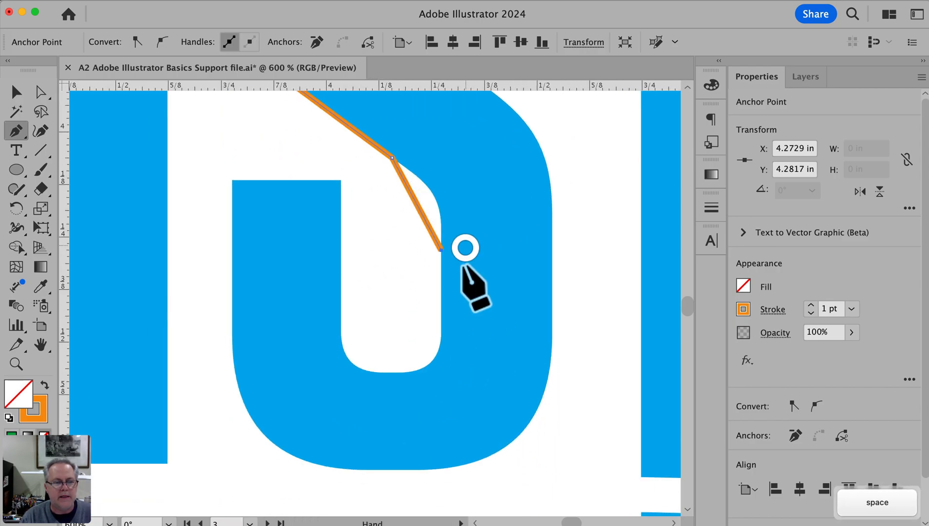
Trace around the lower counter and across the lower arm's top edge with straight segments
left_click(441, 322)
left_click(407, 372)
left_click(375, 372)
left_click(341, 321)
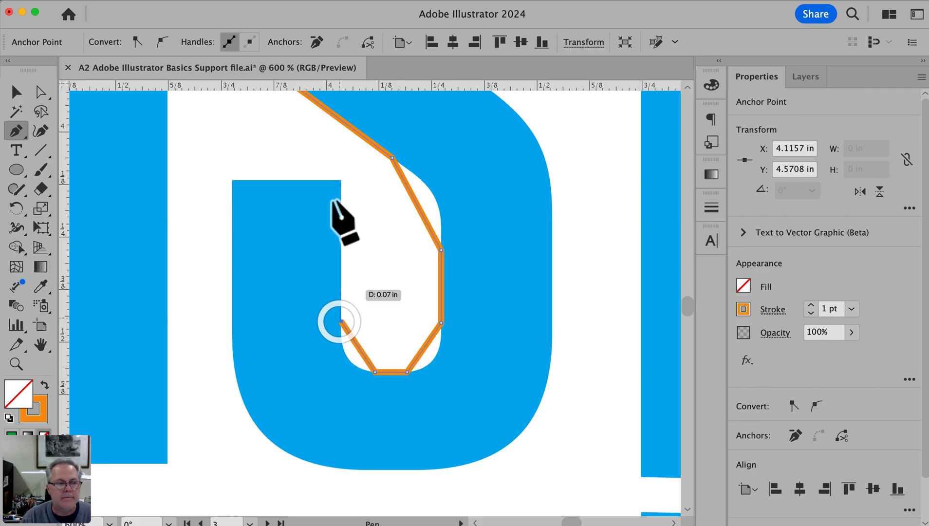
left_click(341, 180)
left_click(232, 180)
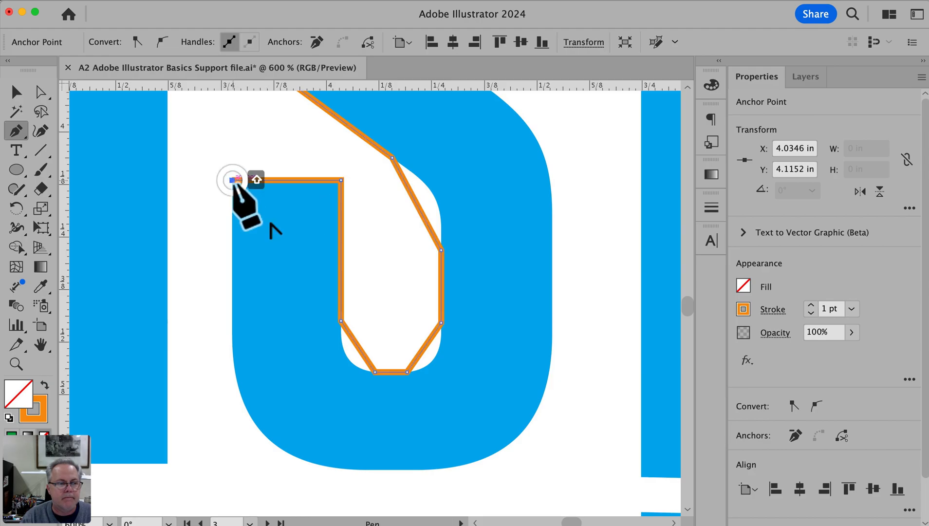
Trace the S's outer bottom bowl with straight segments, from the lower arm's outer edge around and up the right side
left_click(232, 339)
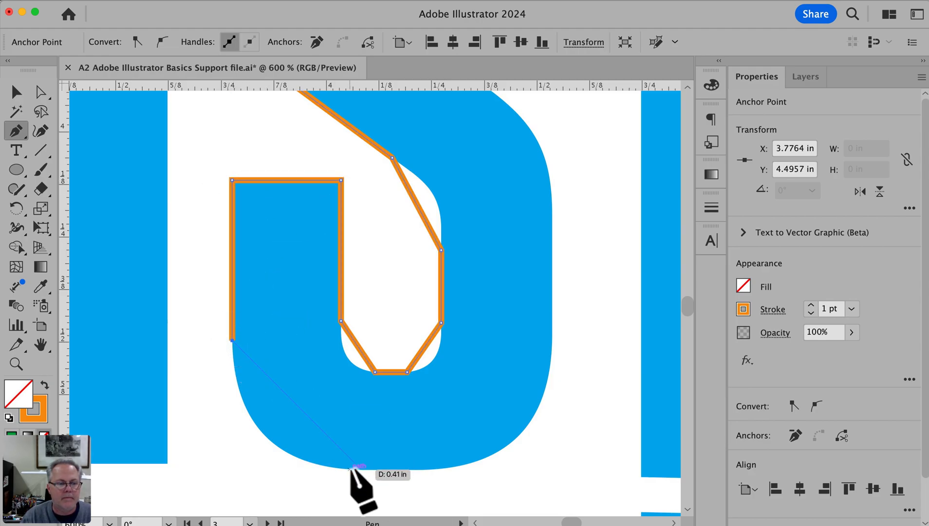
left_click(351, 469)
left_click(416, 468)
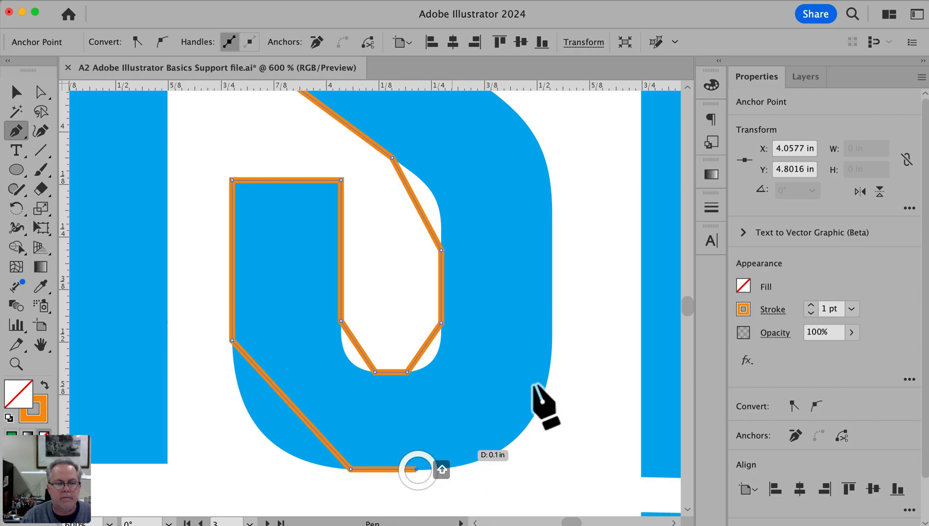
left_click(552, 341)
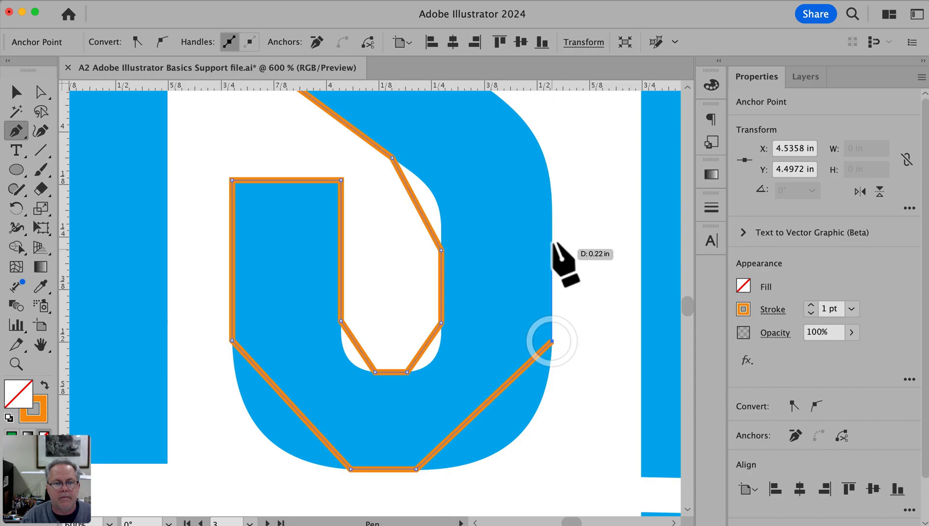
left_click(549, 224)
key("space")
left_click_drag(550, 224, 606, 461)
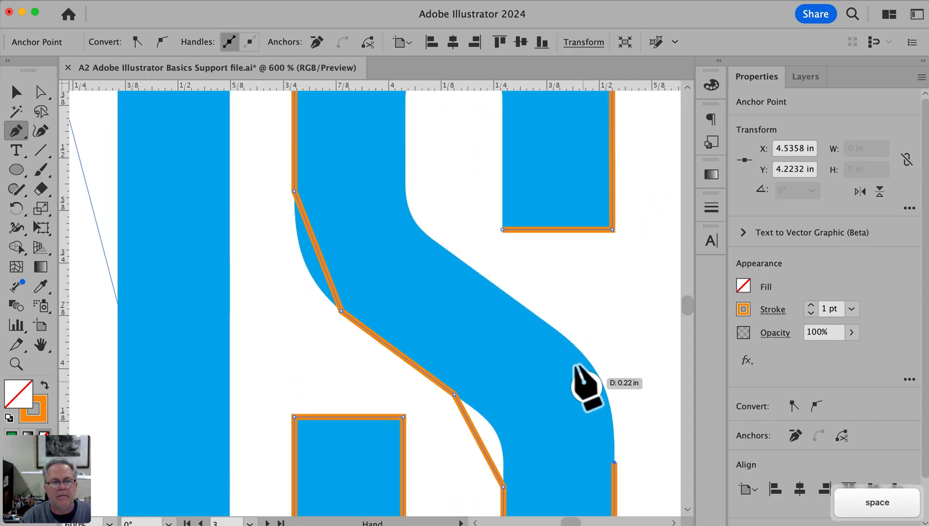
Continue the path with straight segments along the diagonal stroke's upper edge to the left wall of the upper counter
left_click(550, 324)
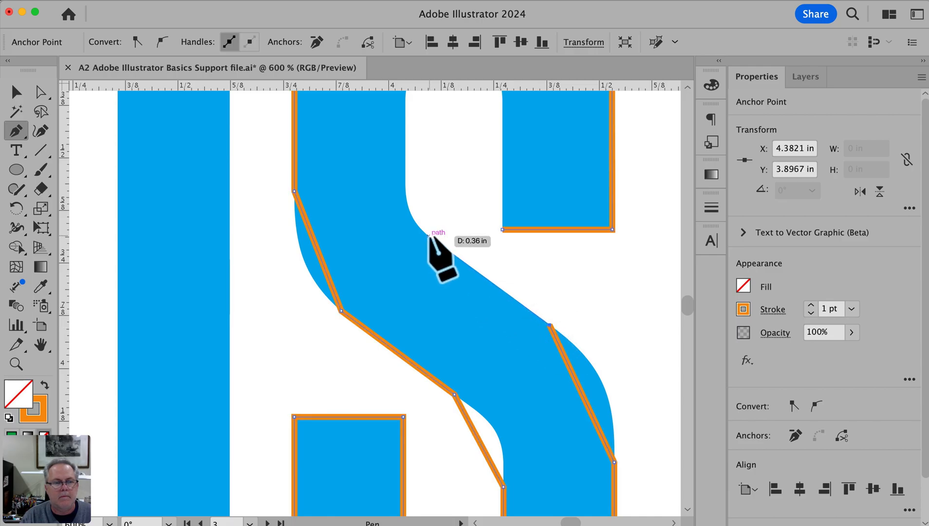
left_click(432, 238)
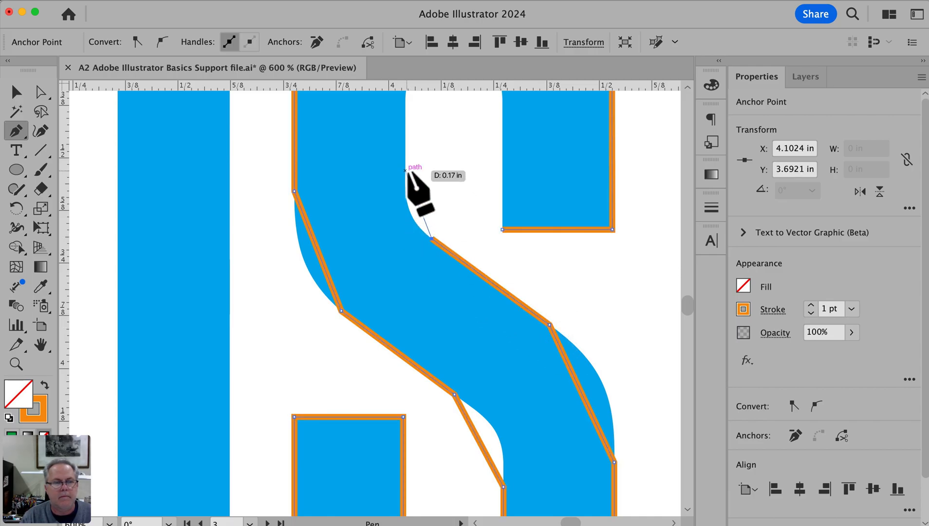
left_click(404, 172)
left_click_drag(441, 190, 441, 380)
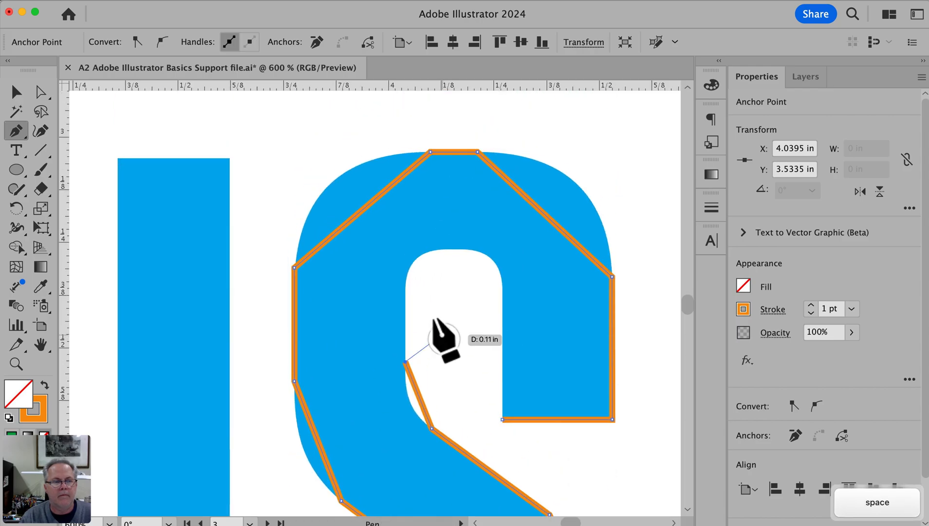
Trace around the upper counter with straight segments and close the S path at its starting anchor
left_click(404, 288)
left_click(439, 250)
left_click(466, 249)
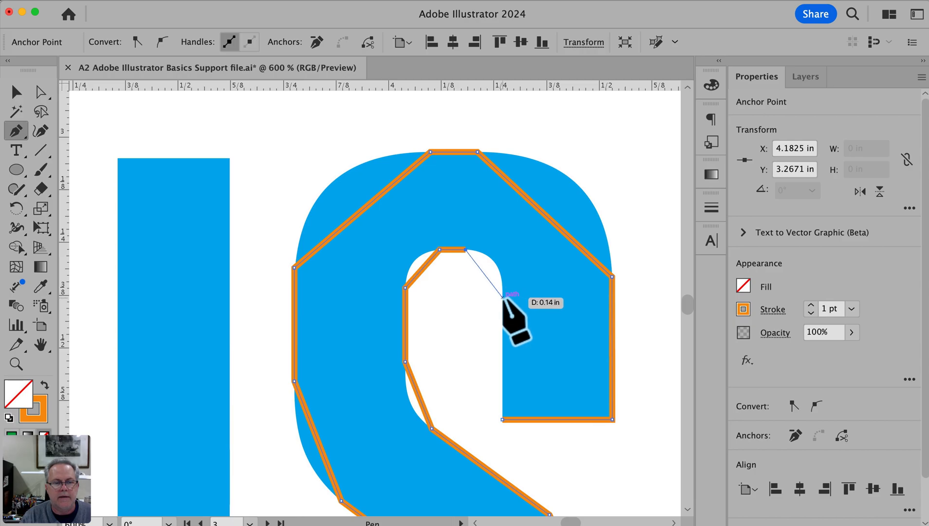
left_click(502, 297)
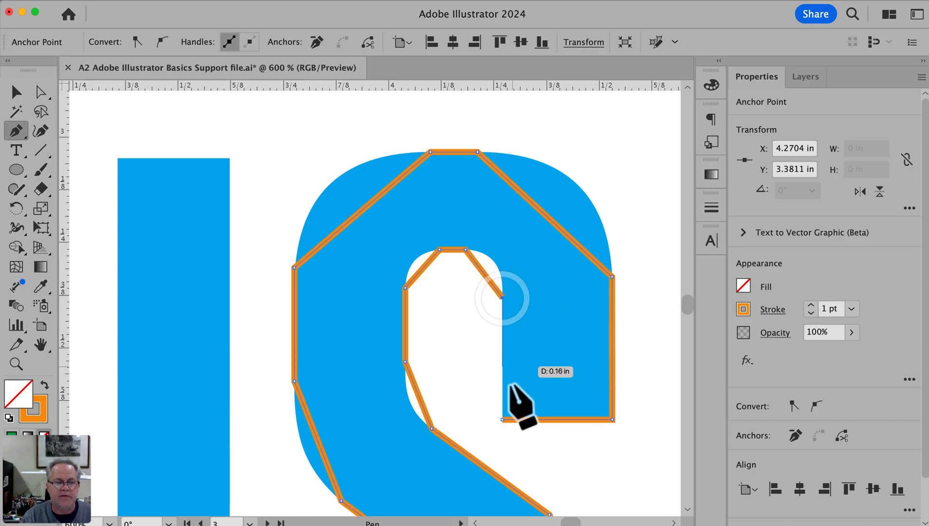
left_click(502, 418)
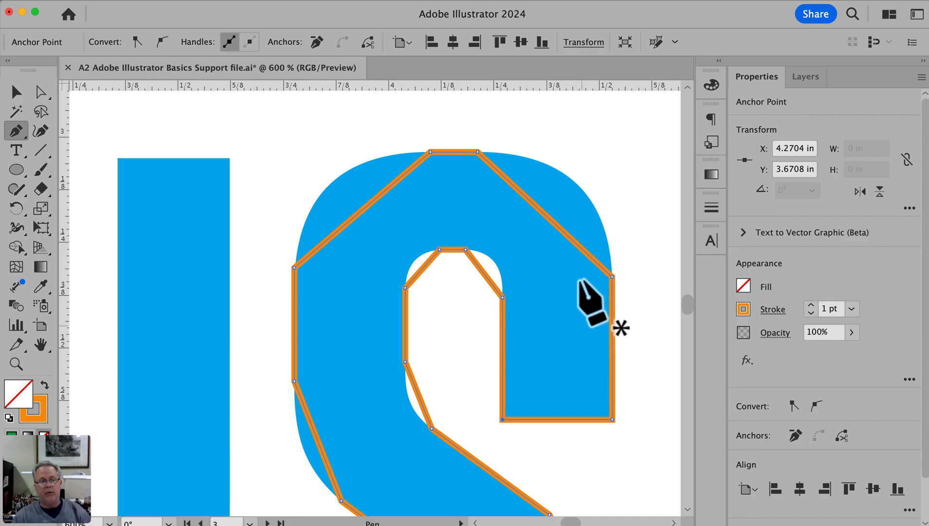
Bend the S's outer top-left corner segment into a curve matching the blue artwork, adjusting both of its handles
left_click(380, 227, "super")
left_click_drag(445, 285, 464, 305)
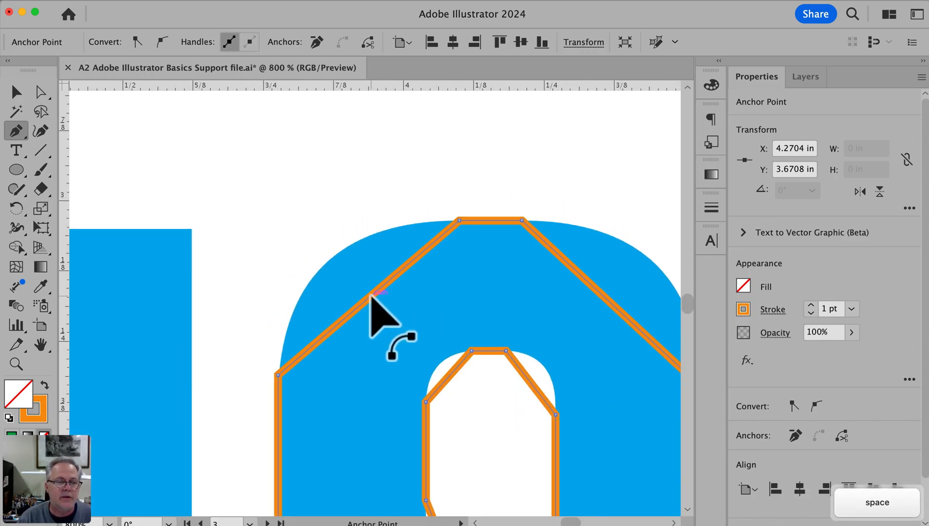
left_click_drag(369, 292, 279, 278)
mouse_move(340, 226)
left_mouse_down()
mouse_move(377, 222)
mouse_move(356, 222)
left_mouse_up()
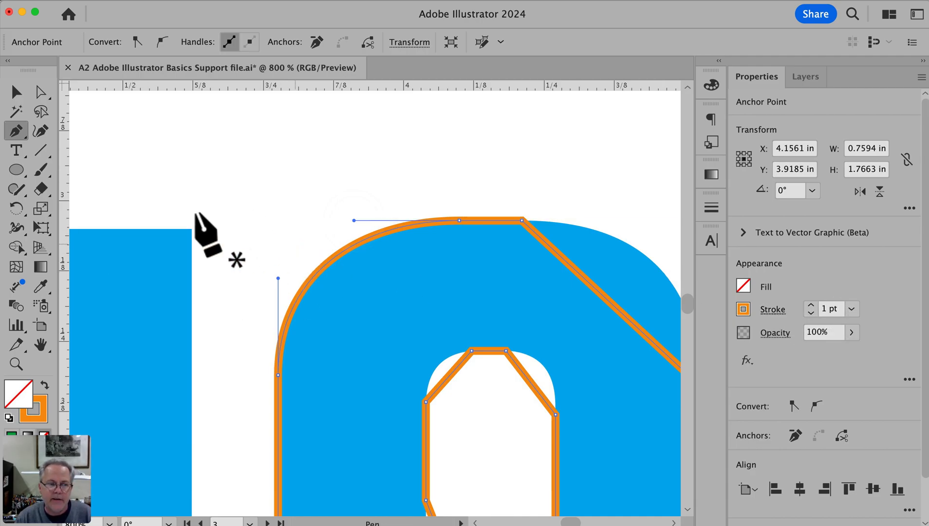
Set the path's stroke weight to 0.5 pt and bend the S's outer top-right corner segment to match the artwork
left_click(851, 309)
left_click(862, 345)
left_click_drag(461, 274, 270, 218)
left_click_drag(425, 253, 519, 227)
left_click_drag(453, 173, 448, 169)
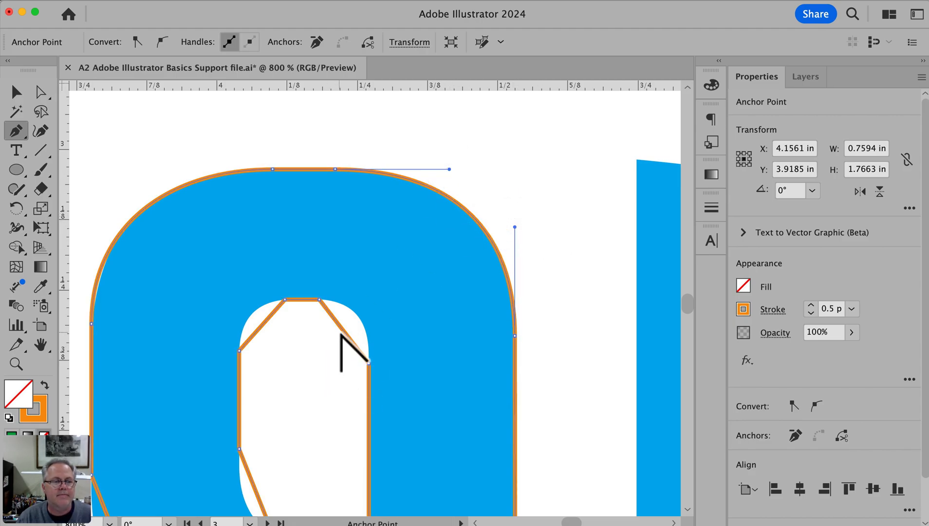
Curve the upper counter's two top corners and the inner and outer left segments leading into the diagonal
left_click_drag(344, 328, 357, 298)
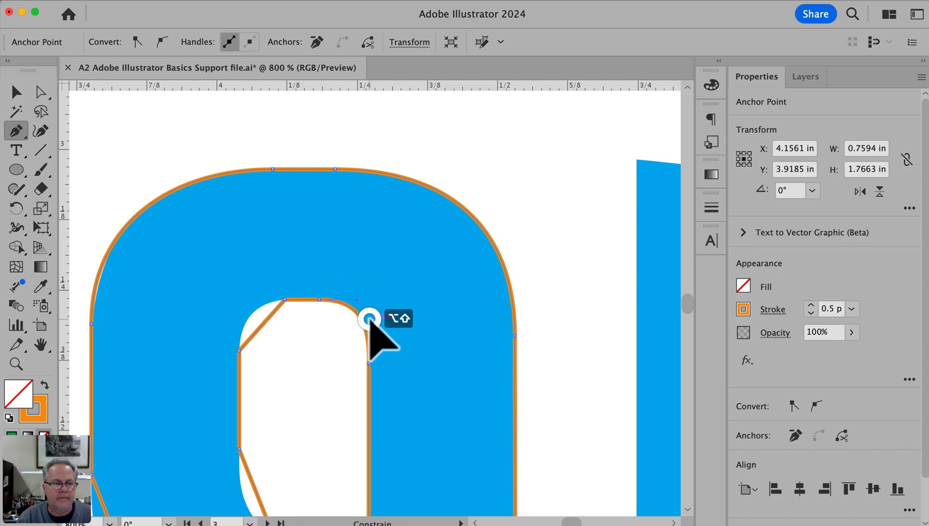
left_click_drag(261, 326, 252, 313)
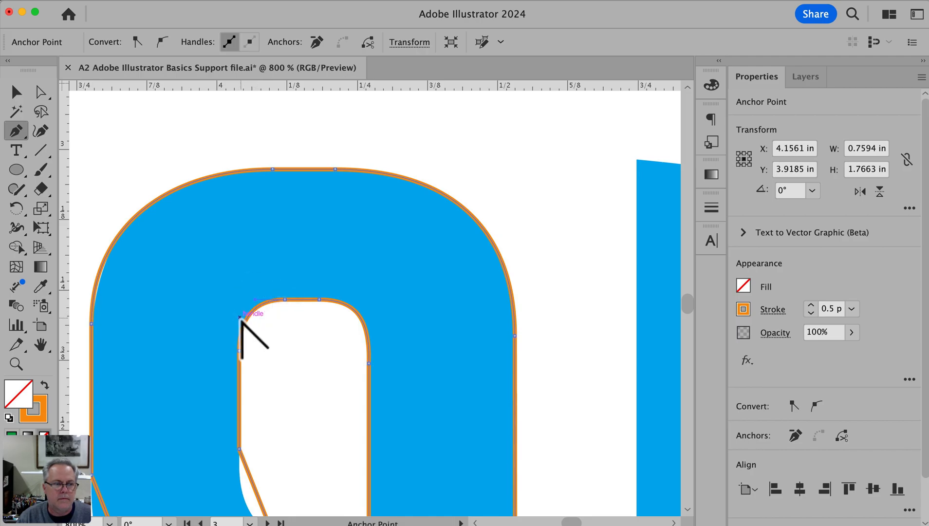
left_click_drag(402, 285, 452, 113)
left_click_drag(307, 322, 290, 335)
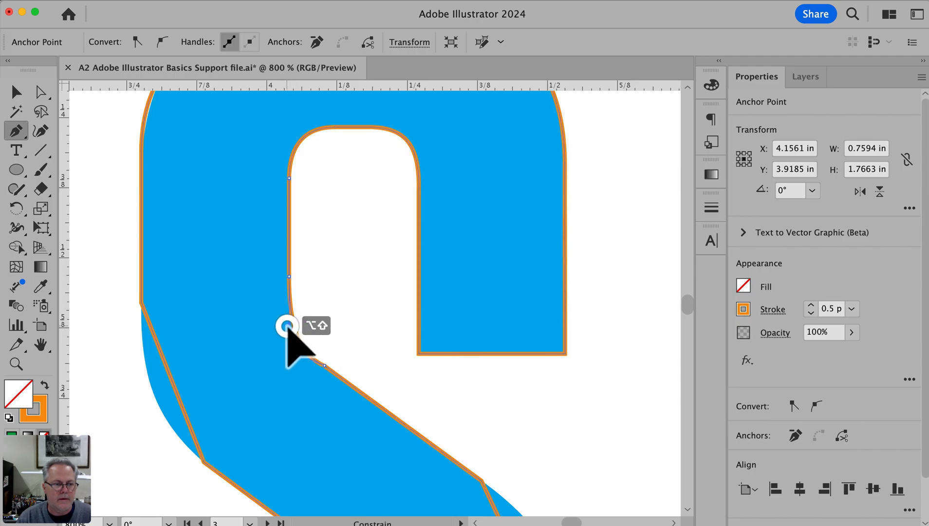
left_click_drag(178, 394, 157, 401)
Curve the outer shoulder and inner segment at the diagonal's lower end, making the shoulder's lower handle vertical, and deselect the path
left_click_drag(403, 467, 291, 224)
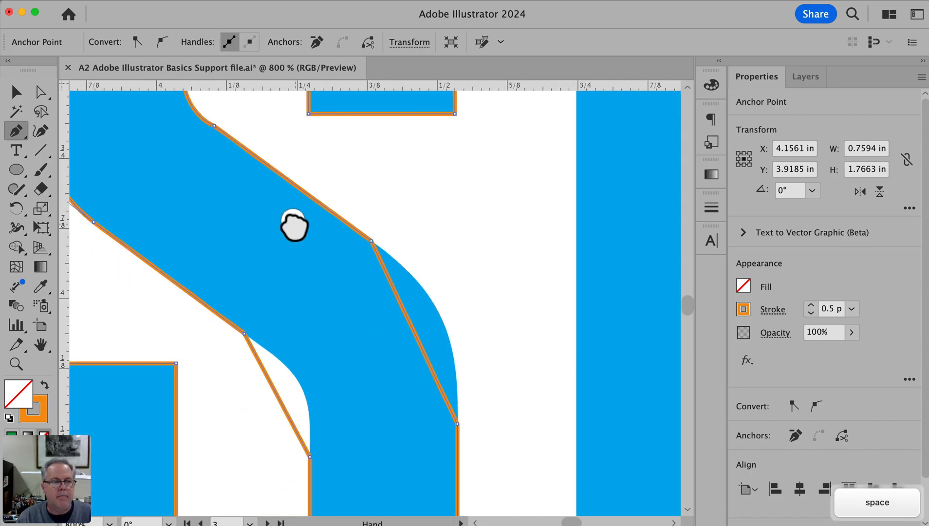
left_click_drag(412, 329, 440, 316)
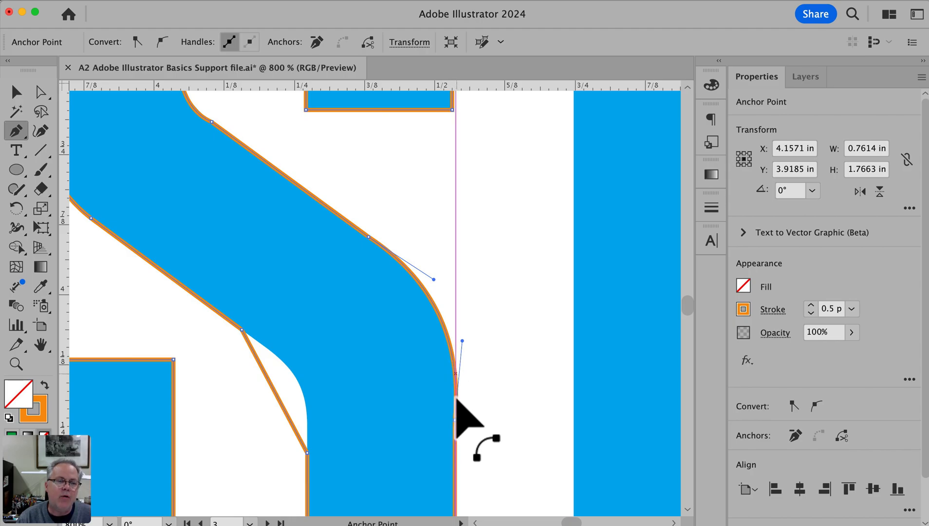
left_click_drag(462, 340, 462, 327)
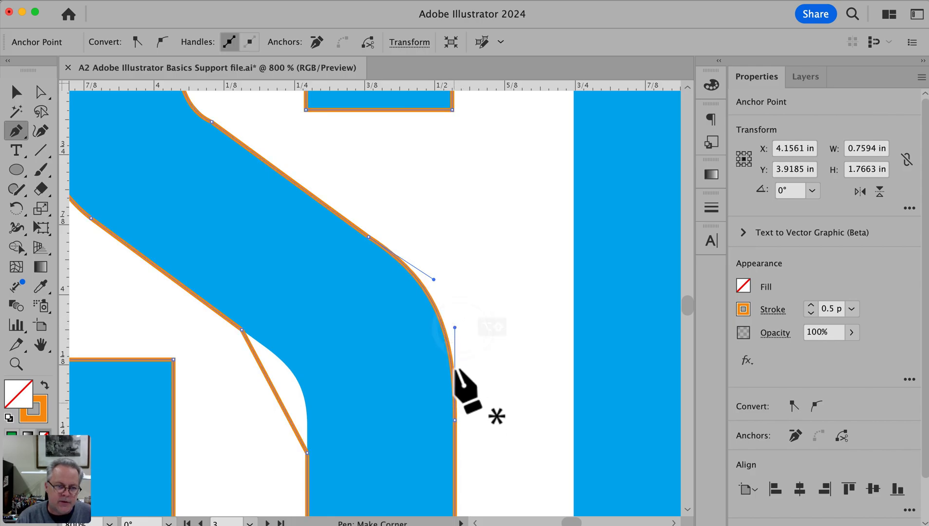
left_click(485, 380, "super")
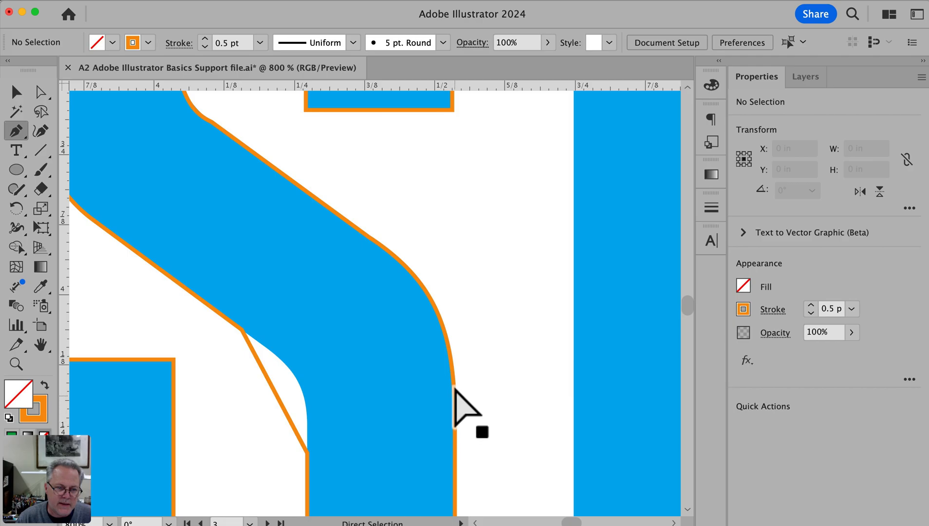
left_click_drag(279, 394, 311, 387)
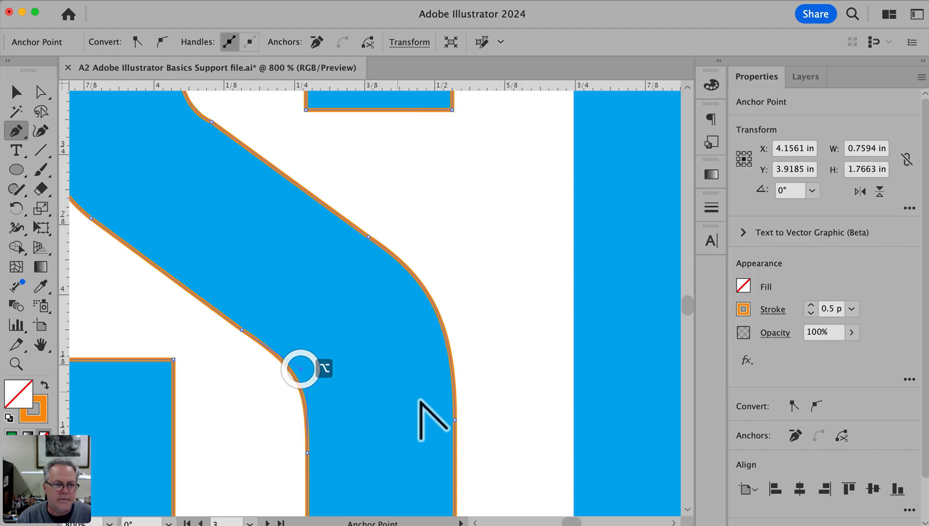
left_click(504, 440, "super")
Bend the two bottom corner segments of the S's lower counter into curves that follow the artwork
key("space")
left_click_drag(487, 463, 544, 257)
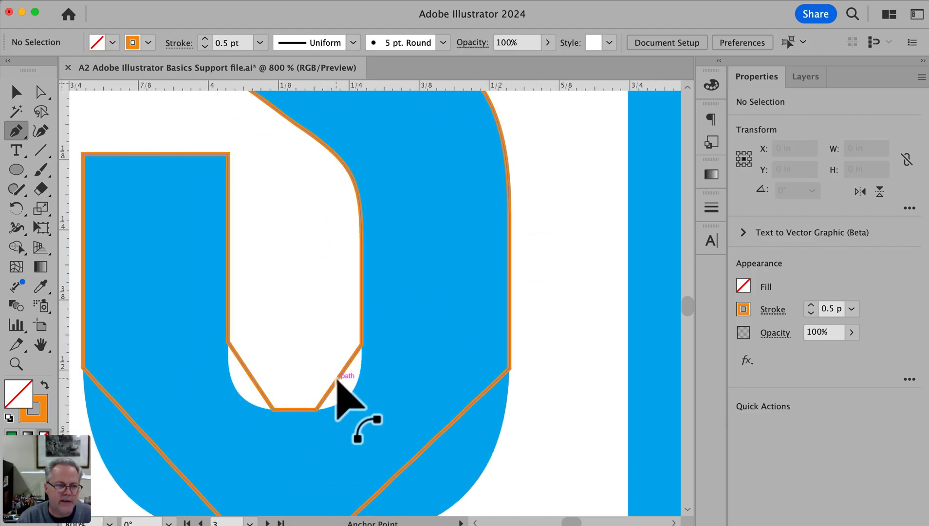
left_click_drag(337, 378, 359, 388)
left_click_drag(253, 383, 222, 383)
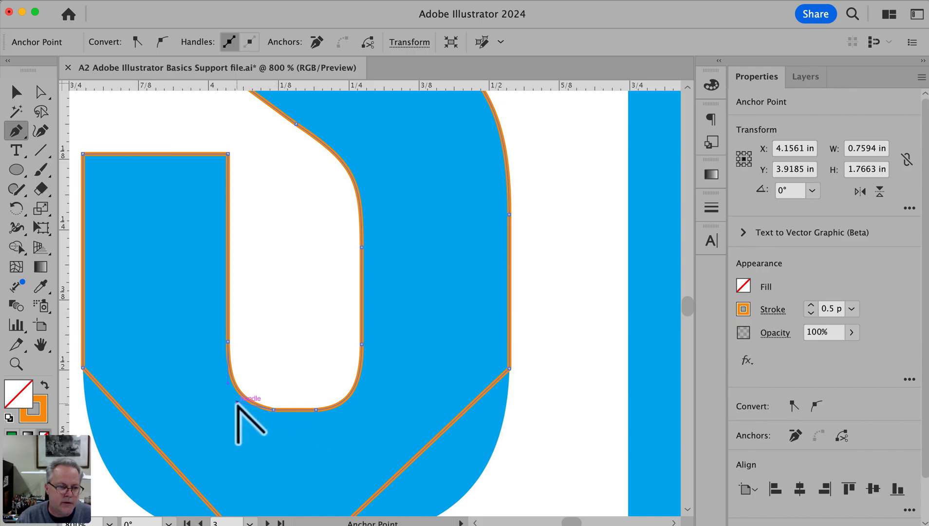
left_click_drag(236, 404, 278, 304)
Curve the S's outer bottom-right and bottom-left corner segments, fine-tune their handles to fit the artwork, and deselect the path
key("space")
left_click_drag(447, 313, 529, 363)
left_click_drag(449, 413, 453, 409)
left_click_drag(174, 311, 141, 354)
left_click_drag(167, 399, 173, 407)
left_click_drag(105, 351, 102, 350)
left_click(270, 451, "super")
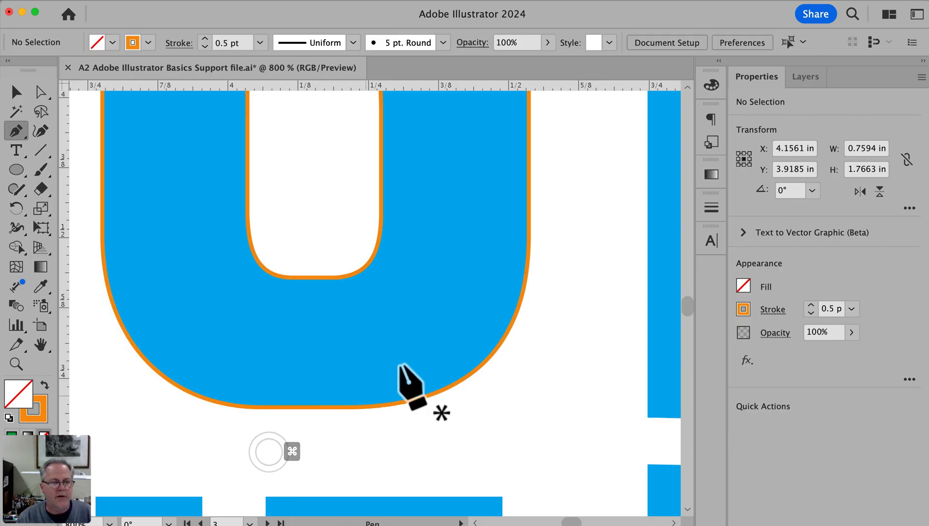
left_click(362, 325, "alt+super")
left_click(355, 327, "alt+super")
left_click_drag(388, 259, 446, 440)
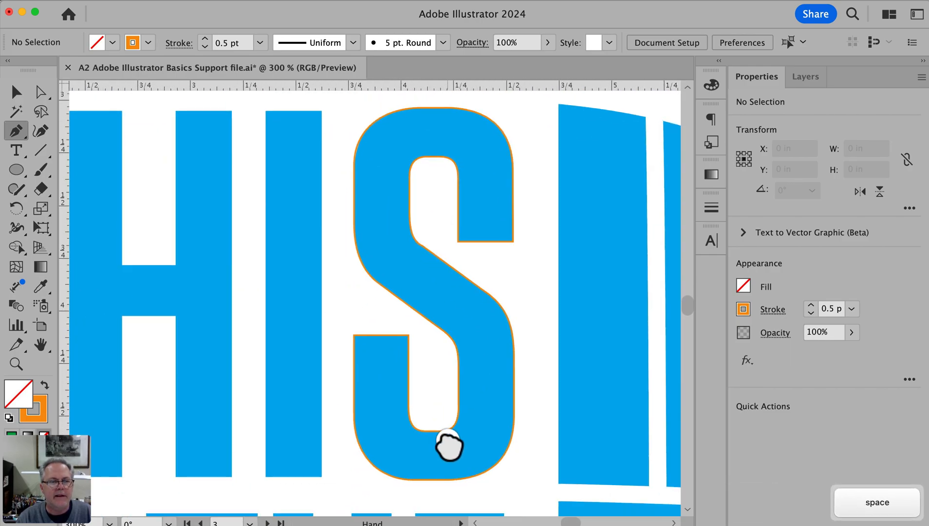
Remove the orange stroke from the traced S in THIS, fill the path with red, and deselect it
key("v")
left_click(397, 391, "alt+super")
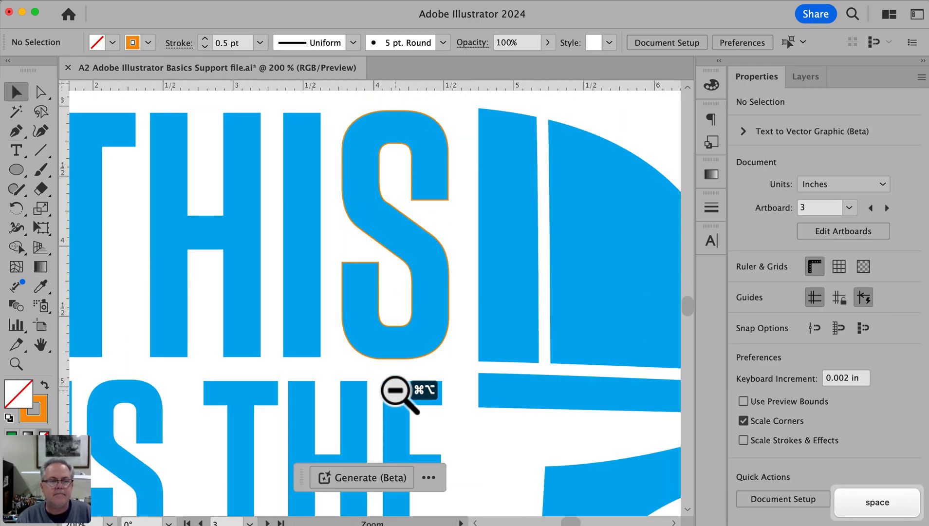
left_click(395, 391, "alt+super")
left_click_drag(307, 322, 385, 309)
left_click(481, 183)
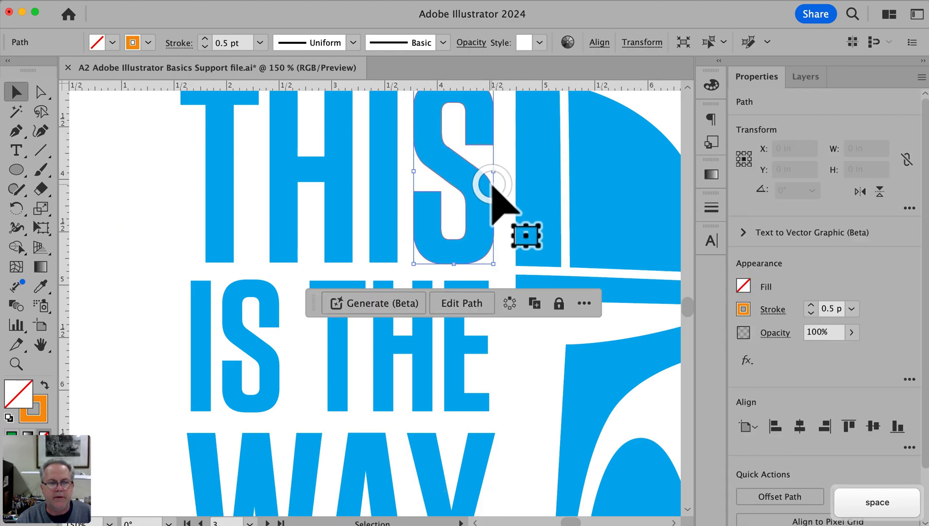
left_click(743, 309)
left_click(567, 367)
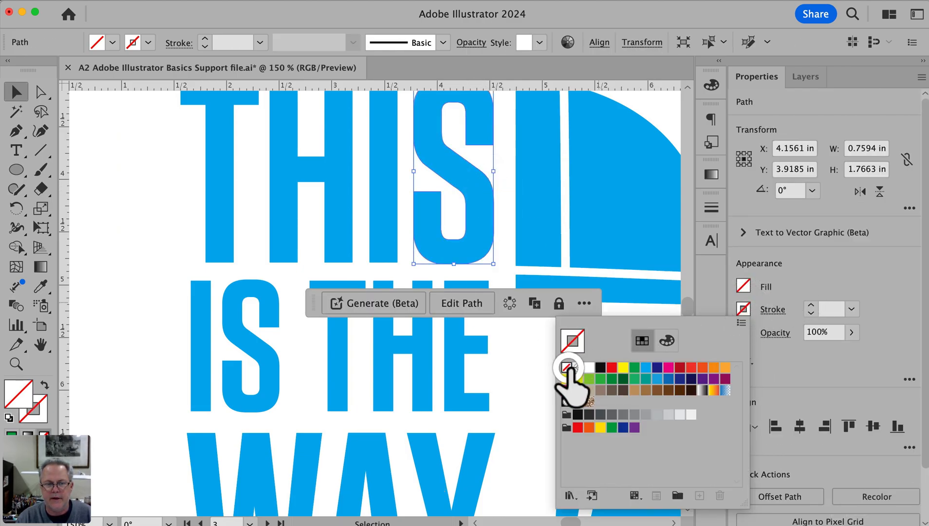
left_click(744, 286)
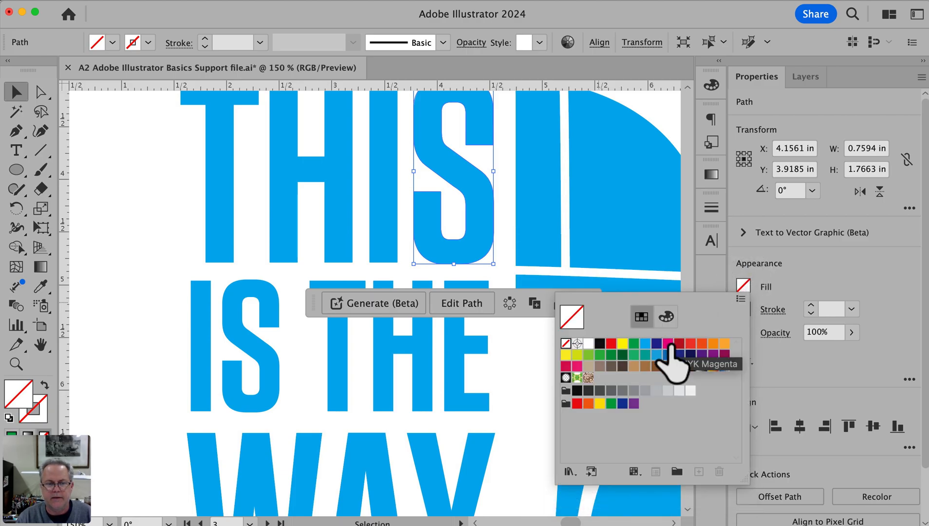
left_click(613, 345)
left_click(146, 257)
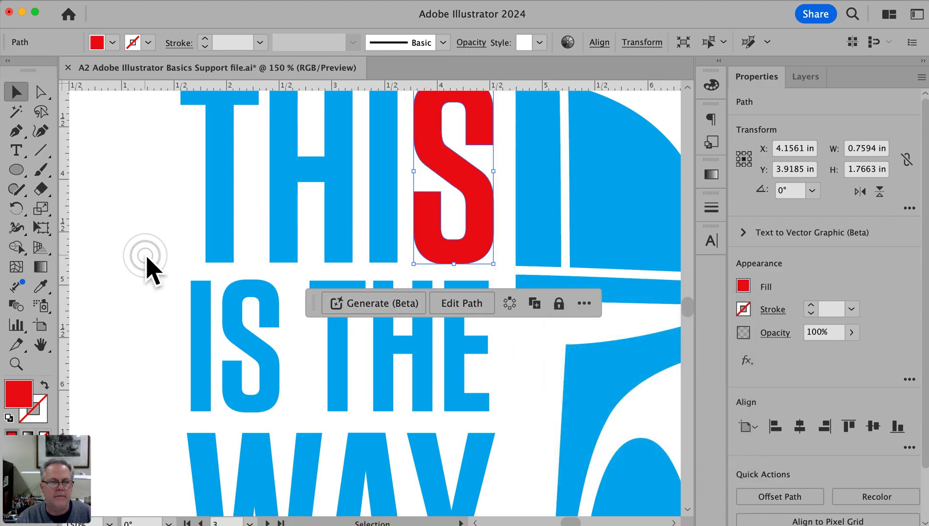
Try placing a copy of the red S in the blank area beside the lettering, and undo both attempts
key("space")
left_click_drag(300, 341, 404, 352)
left_click_drag(623, 168, 272, 275)
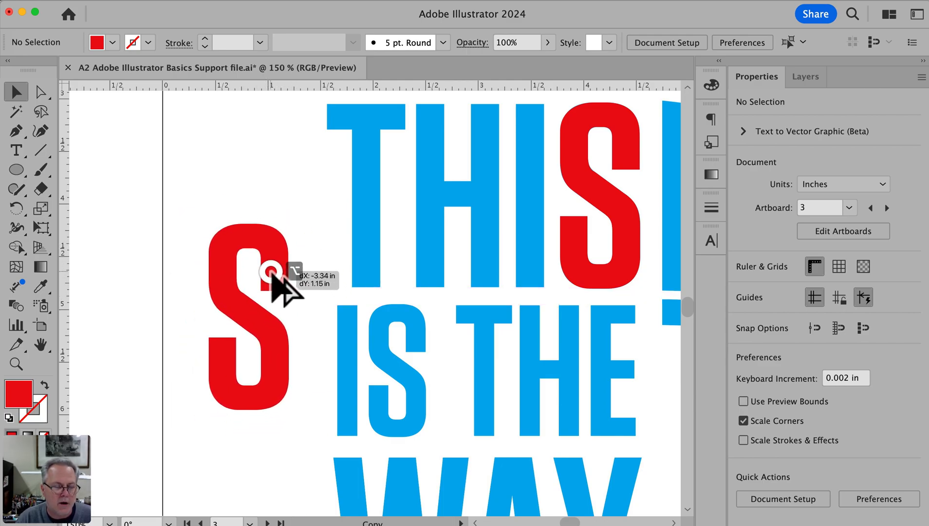
mouse_move(271, 275)
left_mouse_down()
mouse_move(296, 256)
mouse_move(272, 286)
mouse_move(280, 258)
mouse_move(294, 272)
mouse_move(279, 285)
left_mouse_up()
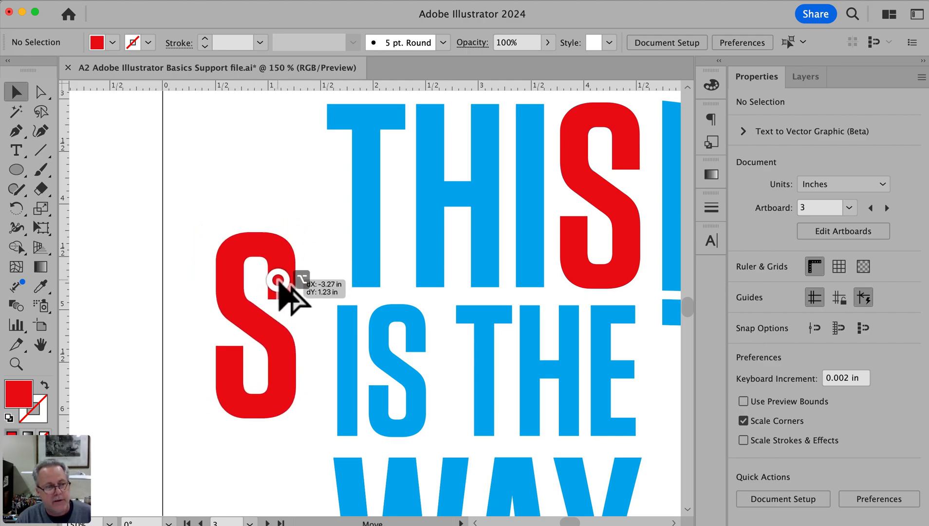
left_click_drag(279, 282, 279, 282)
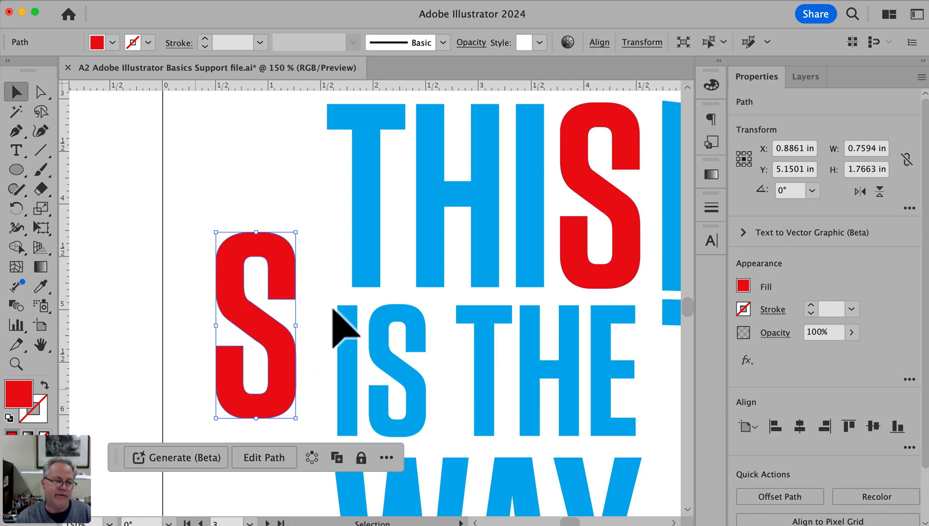
key("super+z")
left_click_drag(614, 200, 261, 331)
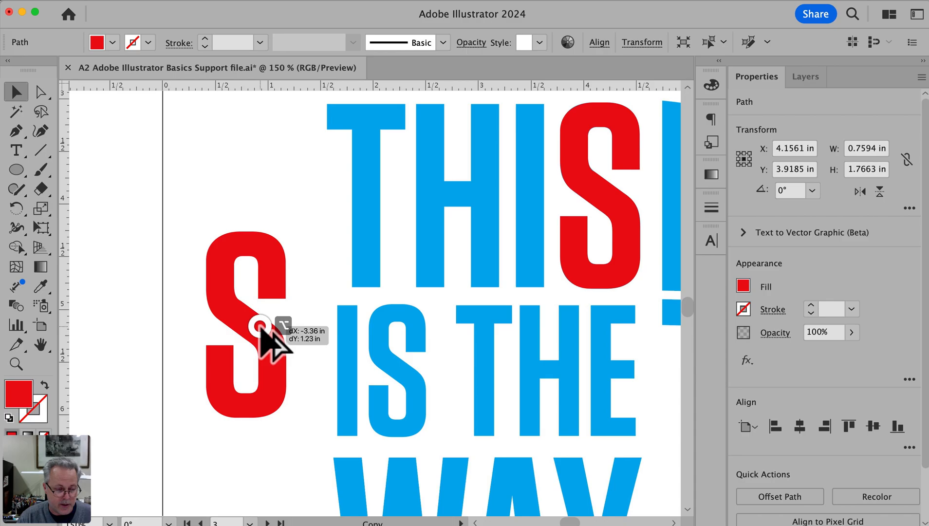
left_click_drag(261, 331, 261, 330)
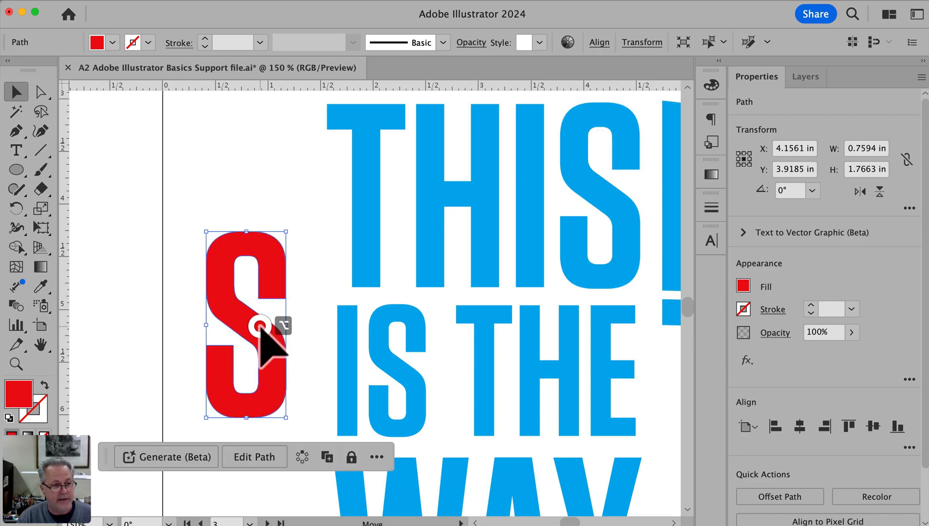
key("super+z")
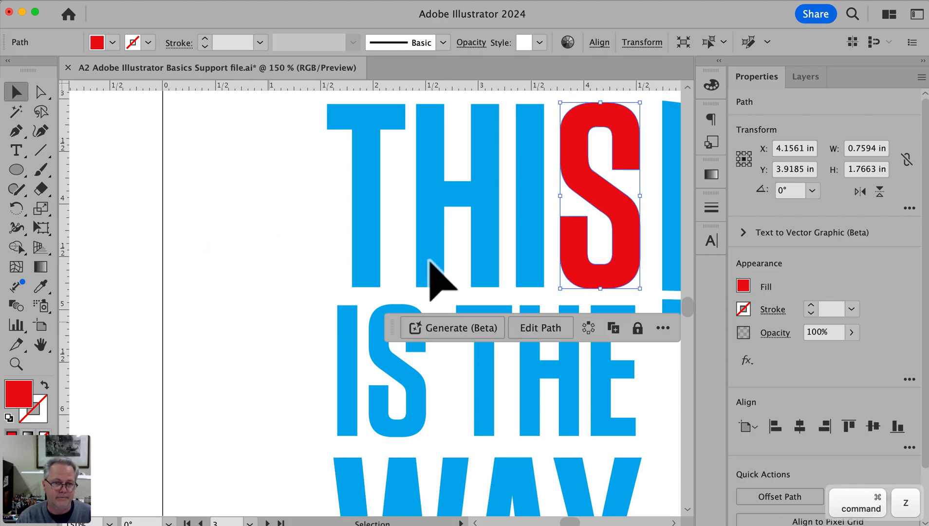
Duplicate the red S onto the smaller S of IS, lining up the copy's bottom edge with the blue letter
left_click_drag(598, 198, 265, 359)
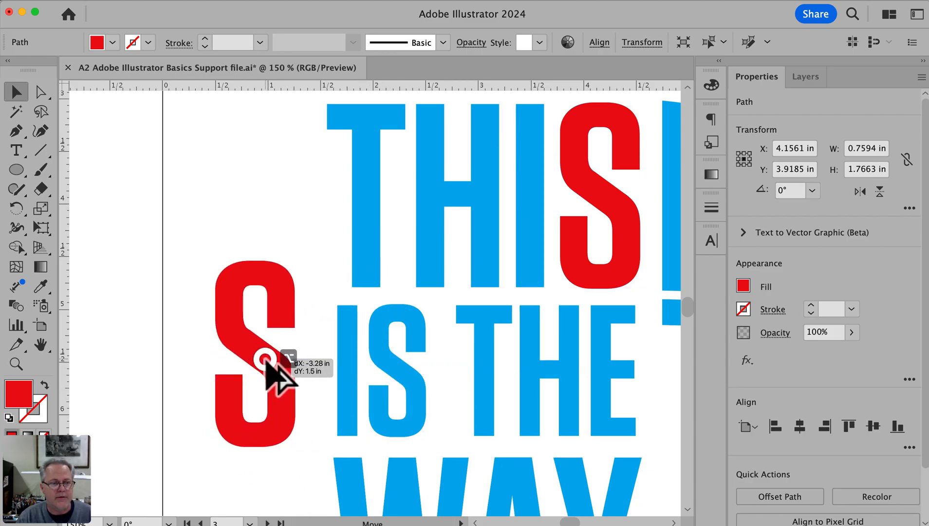
left_click_drag(265, 359, 415, 349)
key("super+space")
left_click_drag(329, 241, 506, 456)
left_click_drag(455, 362, 478, 363)
left_click_drag(389, 440, 377, 440)
key("space")
left_click_drag(488, 136, 500, 149)
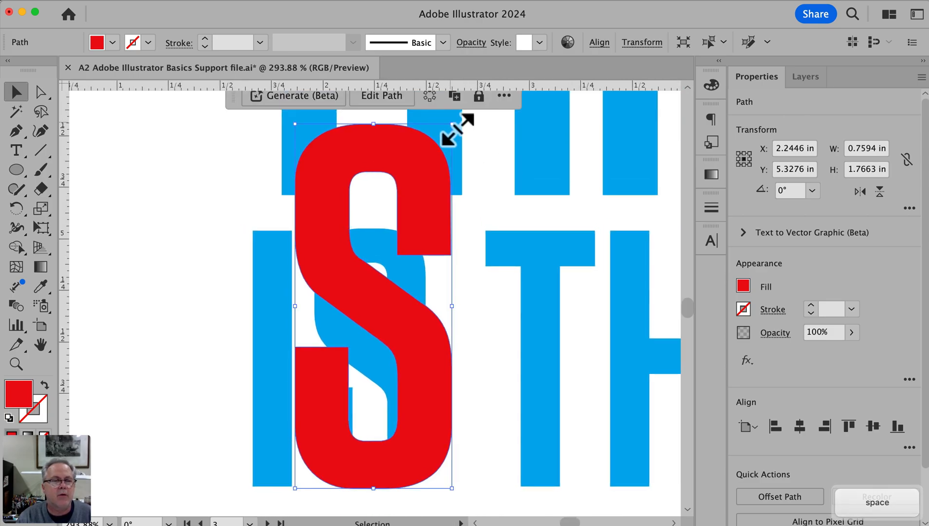
Scale the copied S proportionally to 0.5436 by 1.2645 in, fit it over the blue S of IS, and deselect it
left_click_drag(457, 130, 414, 223)
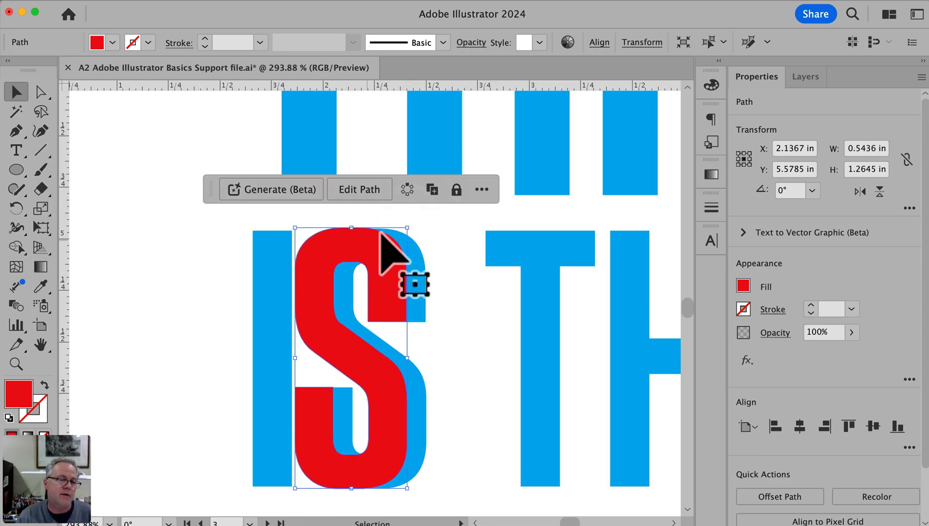
left_click_drag(358, 248, 375, 250)
left_click(176, 249)
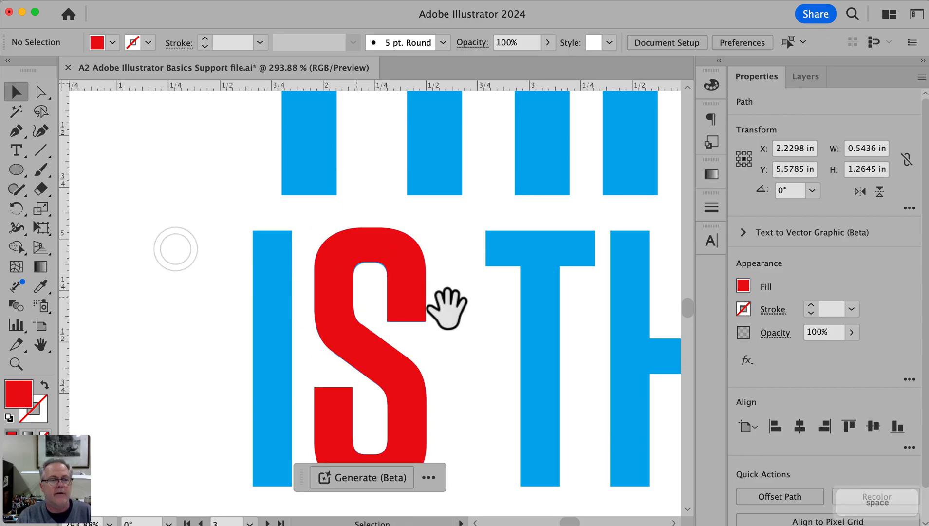
Move the Contextual Task Bar clear of the Mandalorian poster on the next artboard, and hide the bar
left_click(480, 310, "alt+super")
left_click(480, 310, "alt+super")
left_click_drag(369, 286, 433, 285)
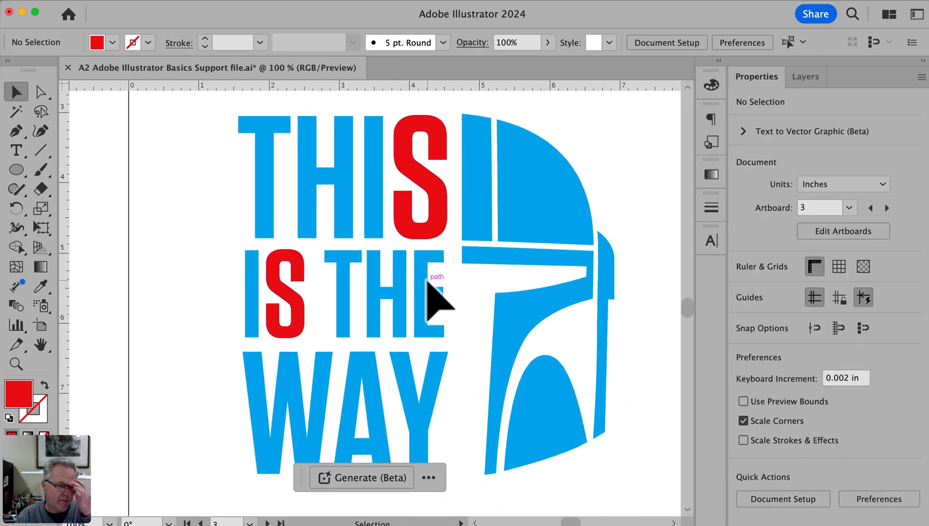
left_click_drag(570, 300, 161, 341)
left_click(479, 323, "alt+super")
left_click_drag(441, 248, 522, 241)
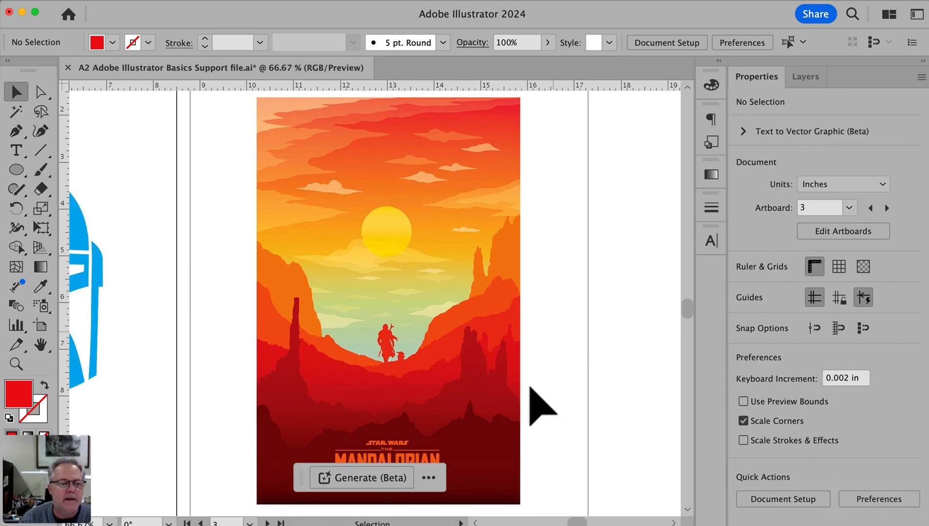
left_click_drag(304, 482, 497, 508)
left_click_drag(539, 498, 528, 499)
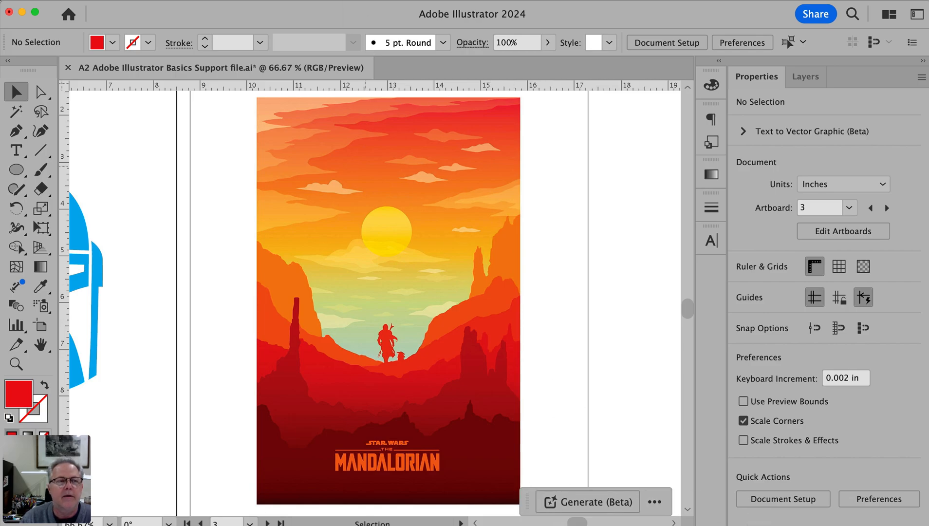
left_click(335, 2)
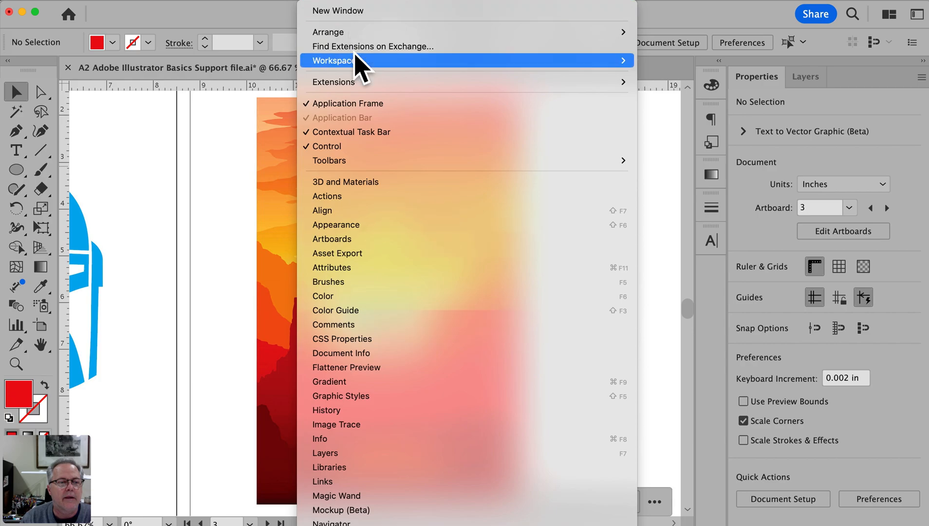
left_click(356, 131)
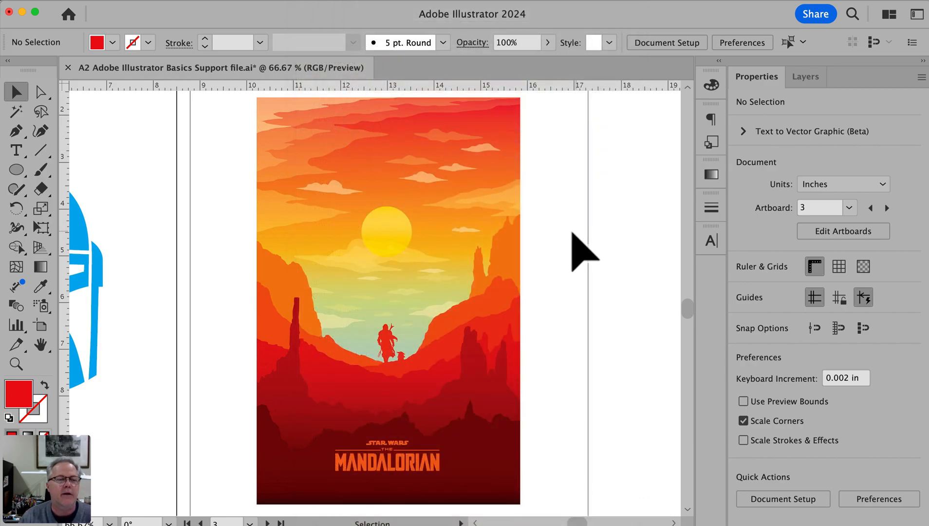
Examine the Mandalorian poster's landscape layers and the figures standing between the rocks at closer range
key("space")
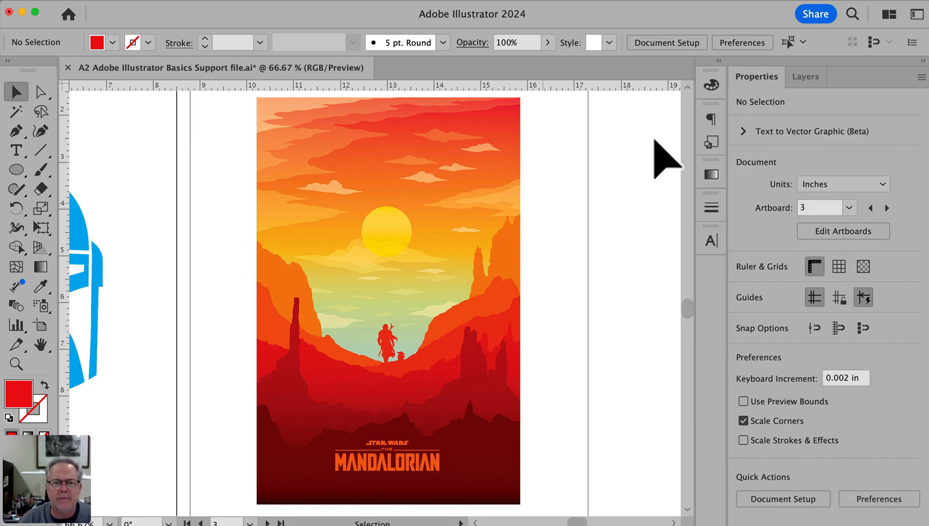
left_click_drag(483, 159, 516, 153)
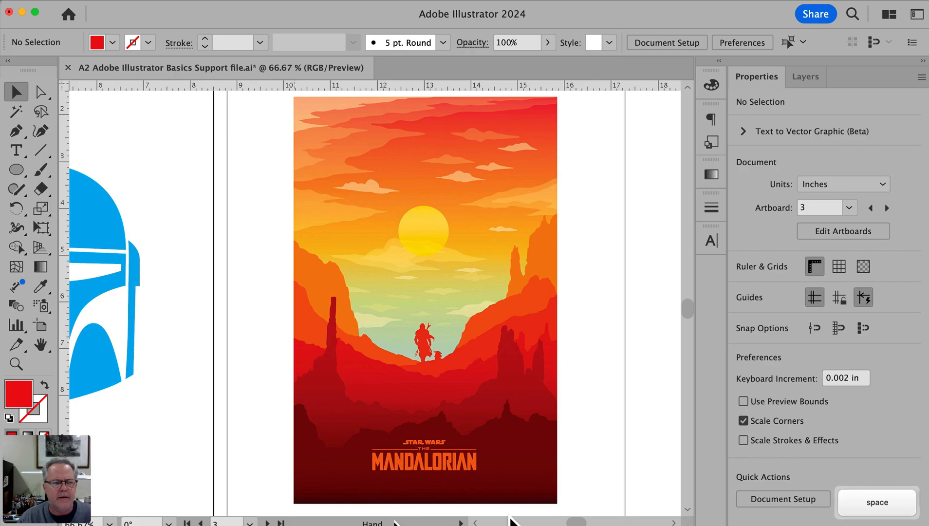
left_click(515, 407, "super")
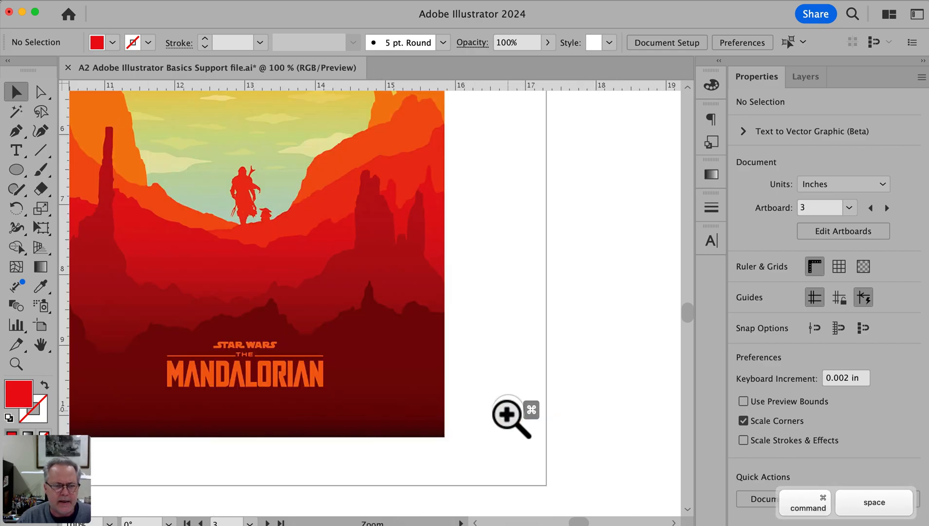
left_click_drag(413, 346, 611, 455)
left_click_drag(587, 371, 575, 398)
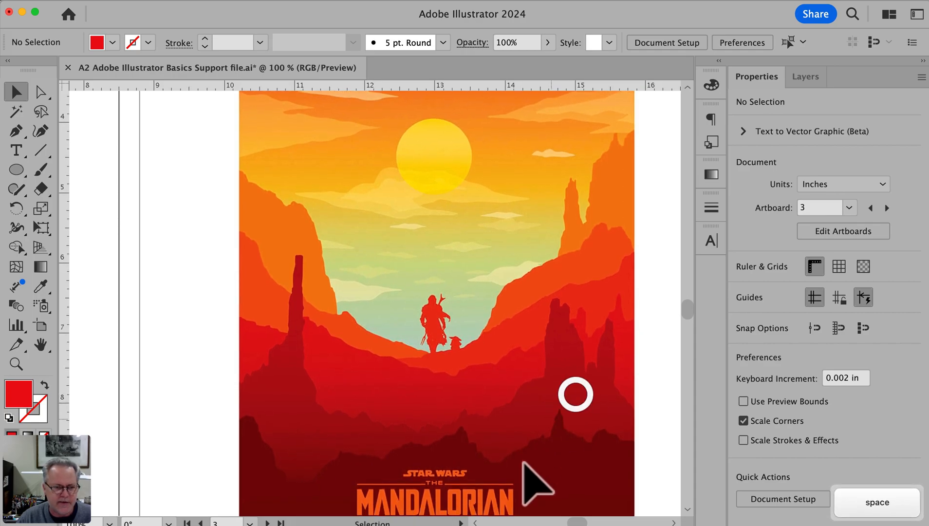
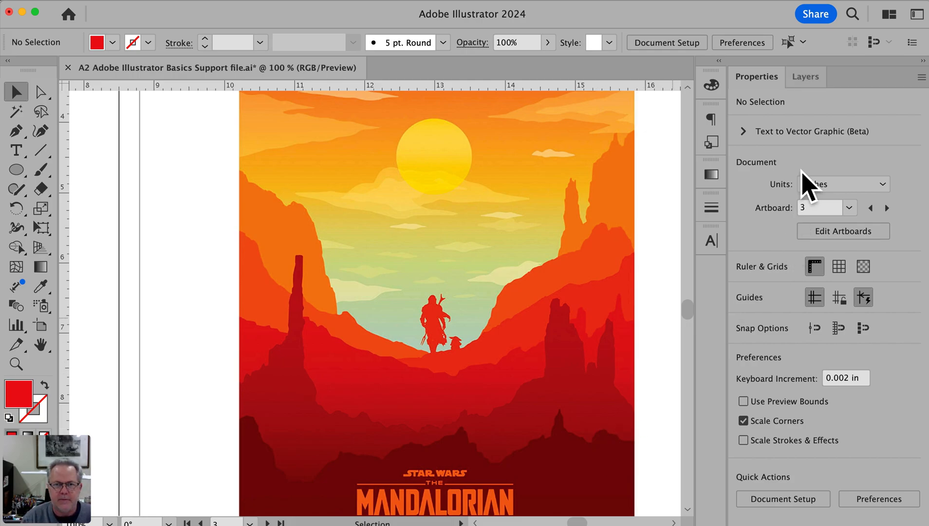
Add eleven new empty layers above the Artwork layer
left_click(807, 78)
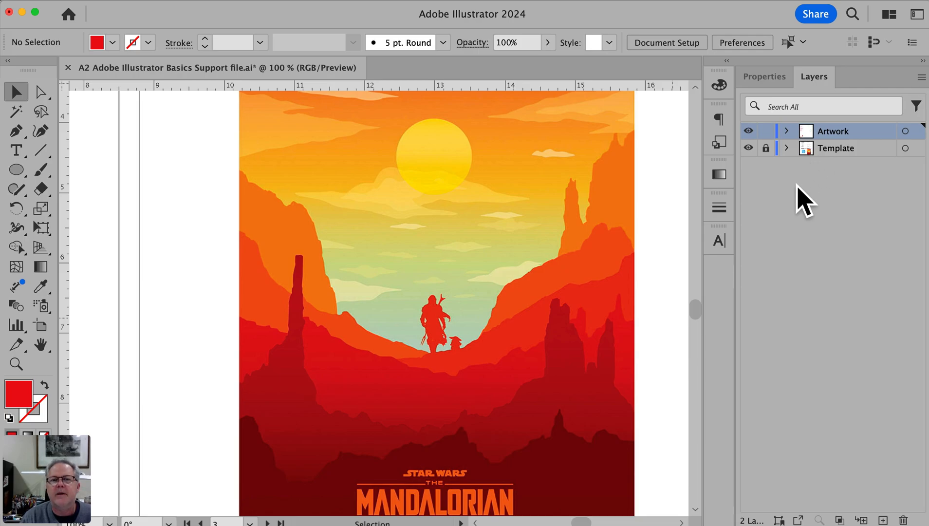
left_click(883, 520)
left_click(882, 520)
left_click(882, 520)
left_click(882, 520)
left_click(883, 520)
left_click(883, 520)
left_click(883, 520)
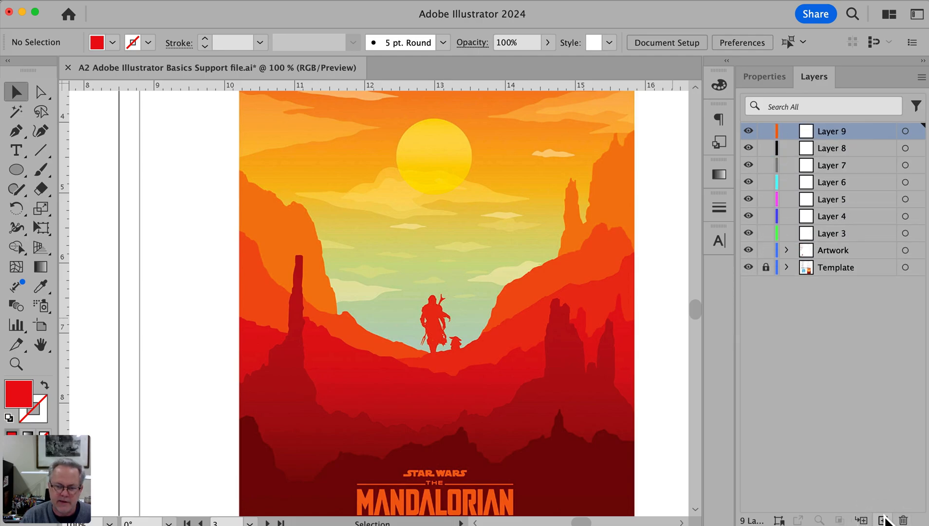
left_click(883, 520)
left_click(883, 520)
left_click(882, 520)
left_click(882, 520)
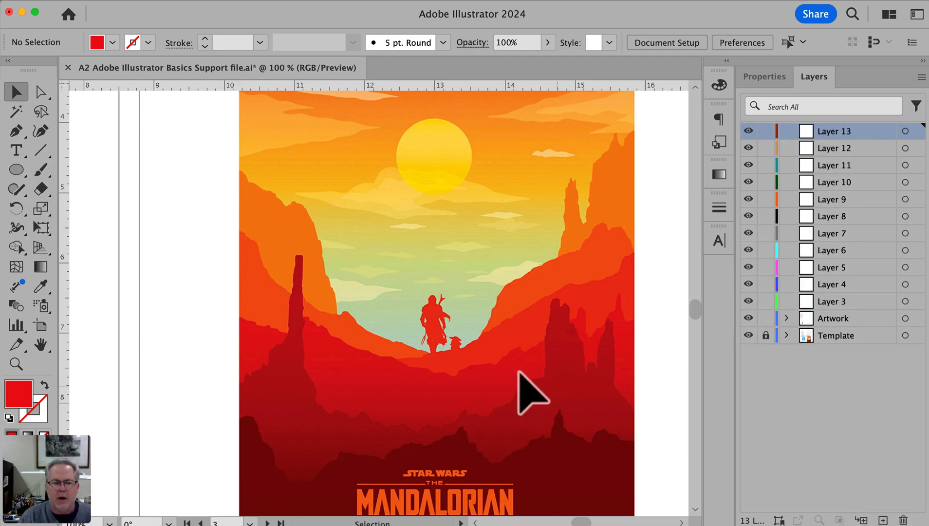
Rename the topmost new layer as Dark Red
key("space")
left_click_drag(549, 456, 549, 393)
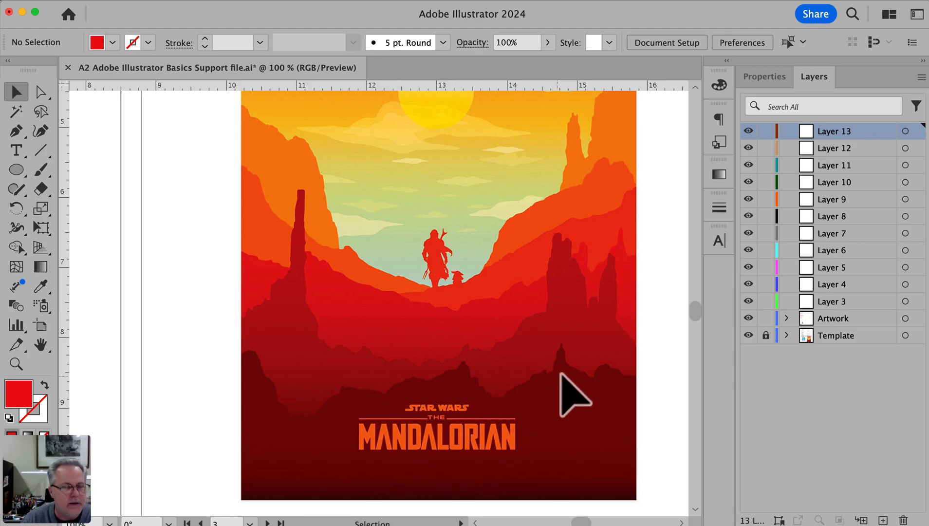
scroll(561, 385, "up", 3)
scroll(574, 394, "down", 3)
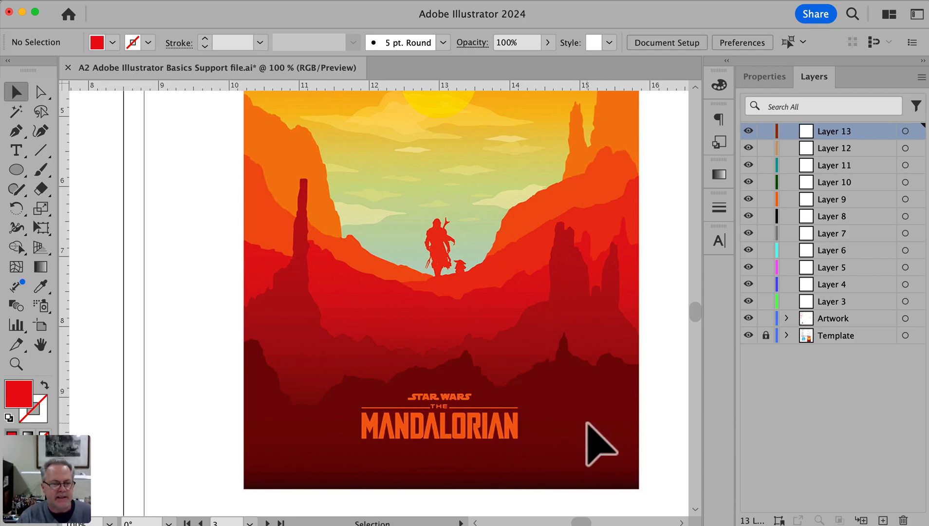
double_click(836, 136)
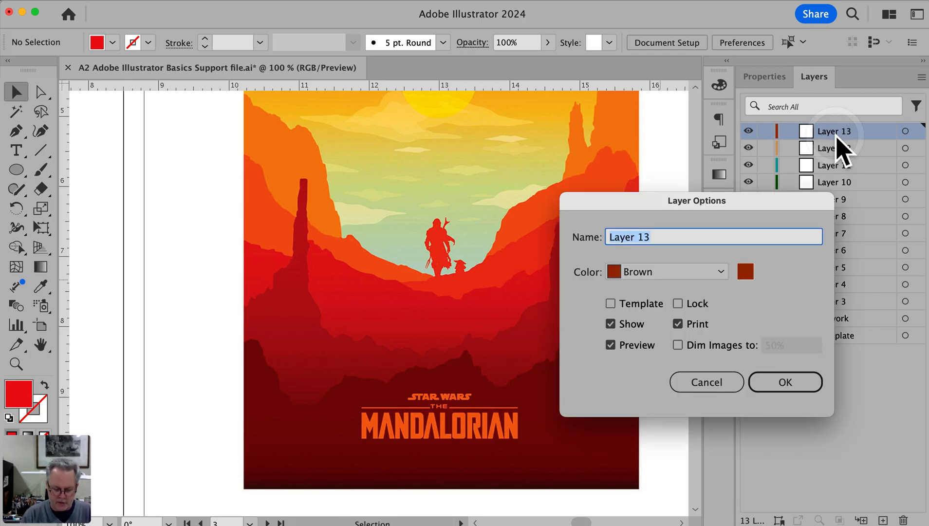
left_click(707, 382)
double_click(826, 136)
type("Dark Red")
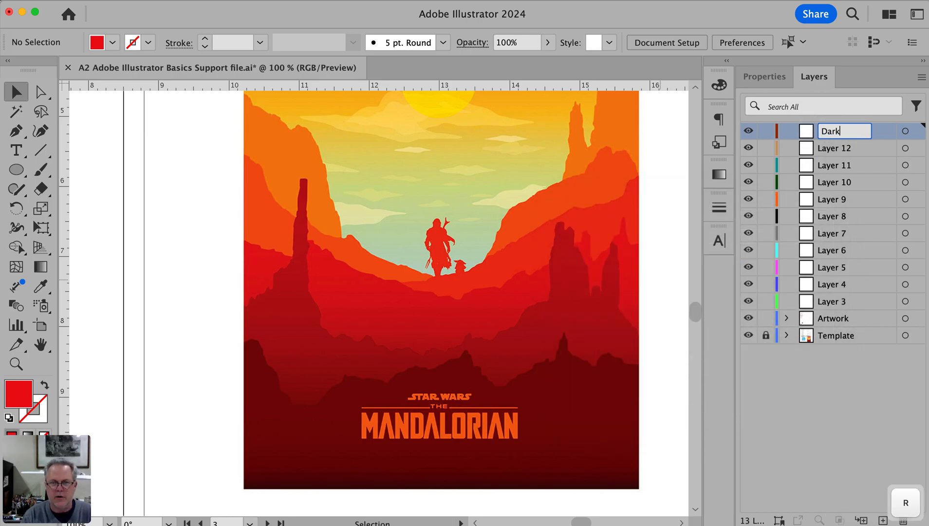
key("Return")
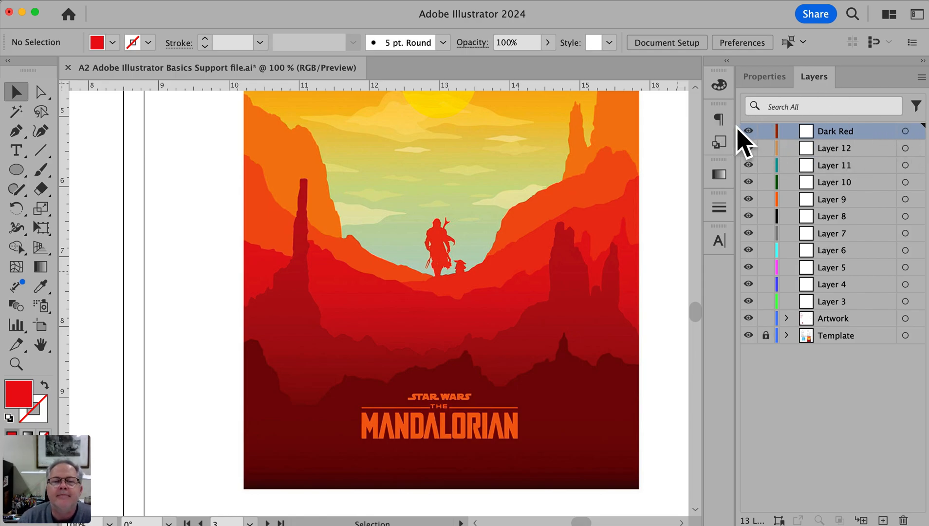
Duplicate the smaller red S so it overlaps the lower edge of the large S, and recolour the copy orange with 36% magenta
scroll(253, 270, "left", 10)
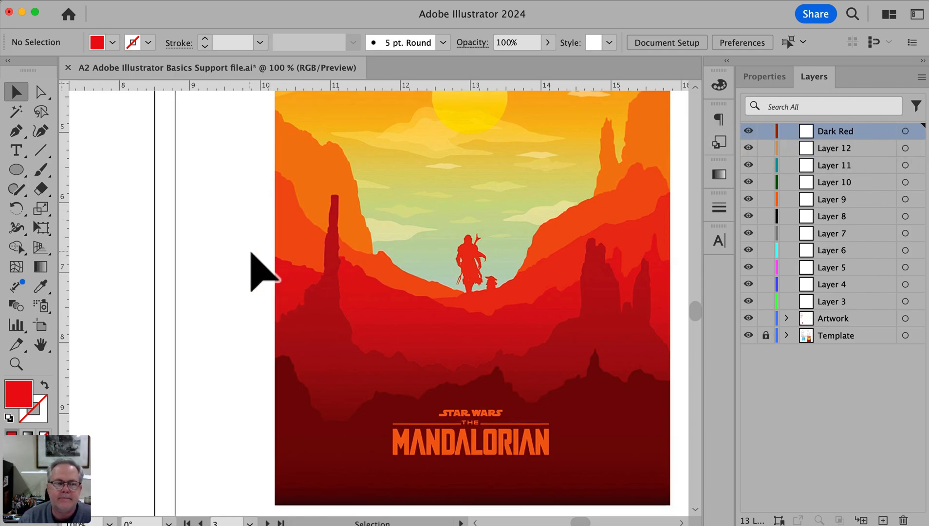
scroll(253, 269, "up", 3)
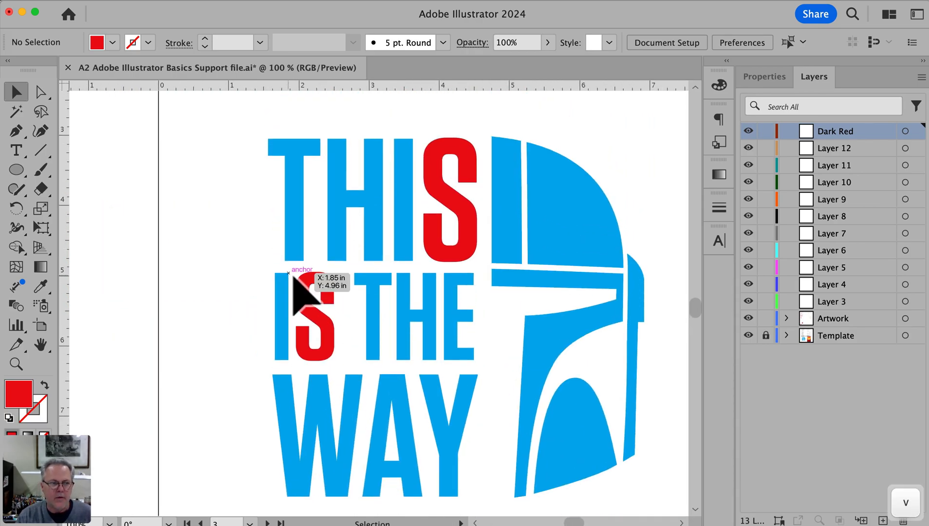
left_click_drag(323, 290, 474, 253)
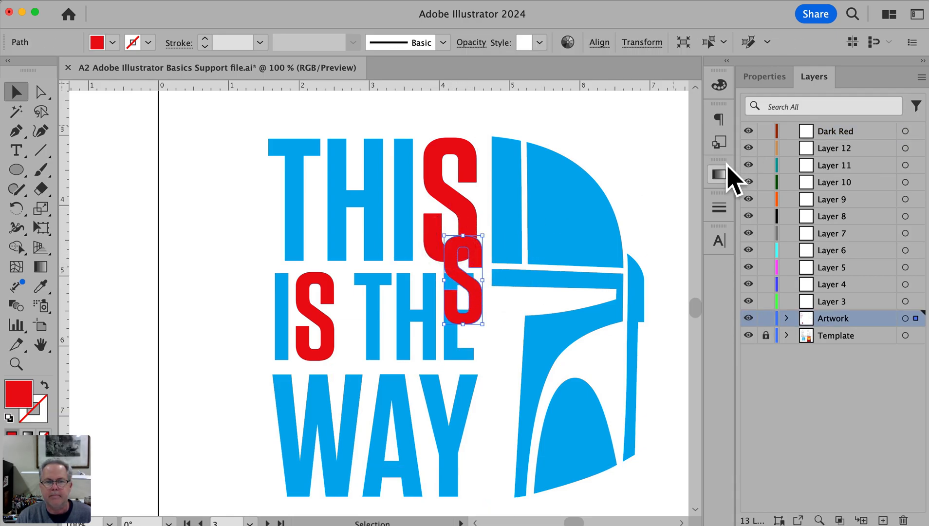
left_click(724, 87)
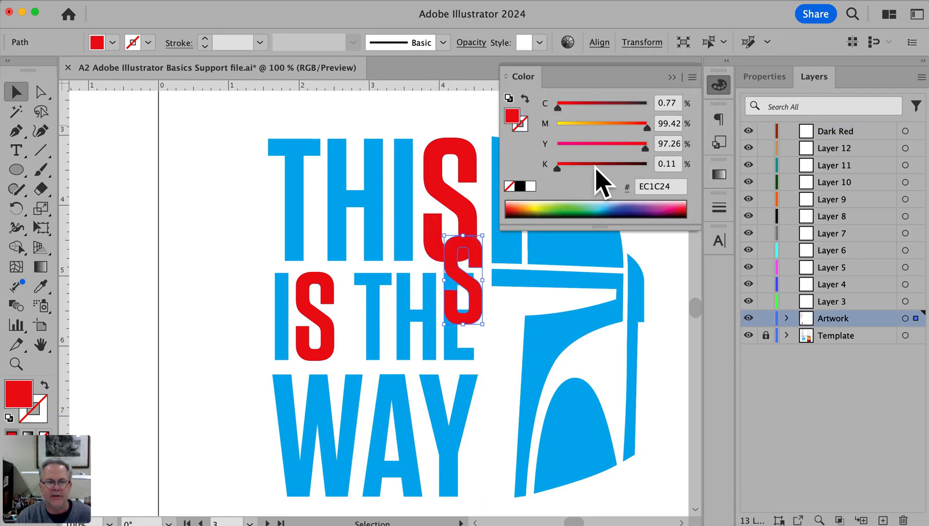
left_click(589, 124)
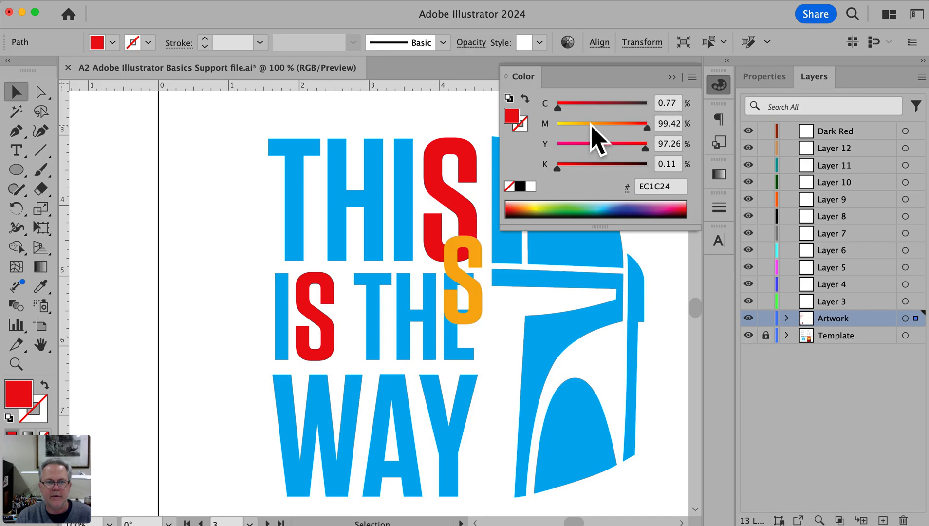
left_click(673, 78)
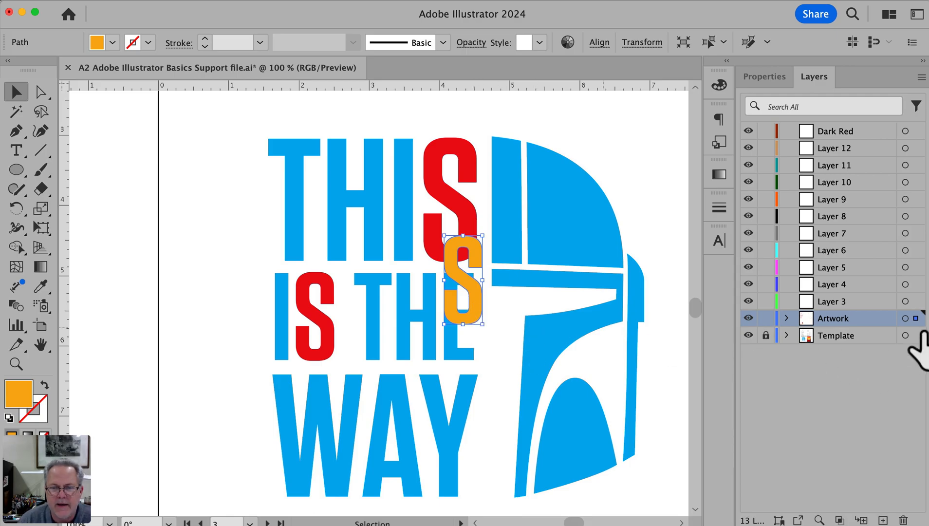
Move the orange S from the Artwork layer to Dark Red and back, and place it on Layer 9
left_click_drag(916, 318, 916, 130)
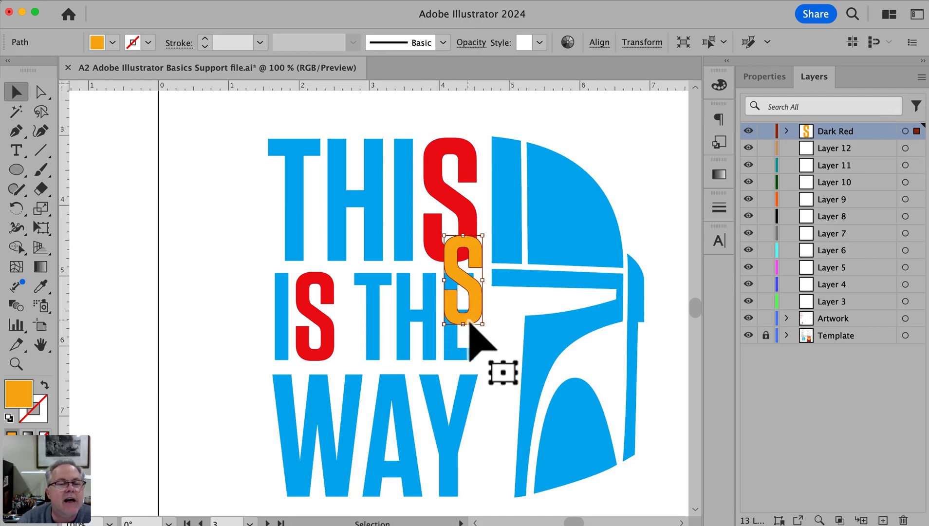
left_click_drag(917, 131, 915, 318)
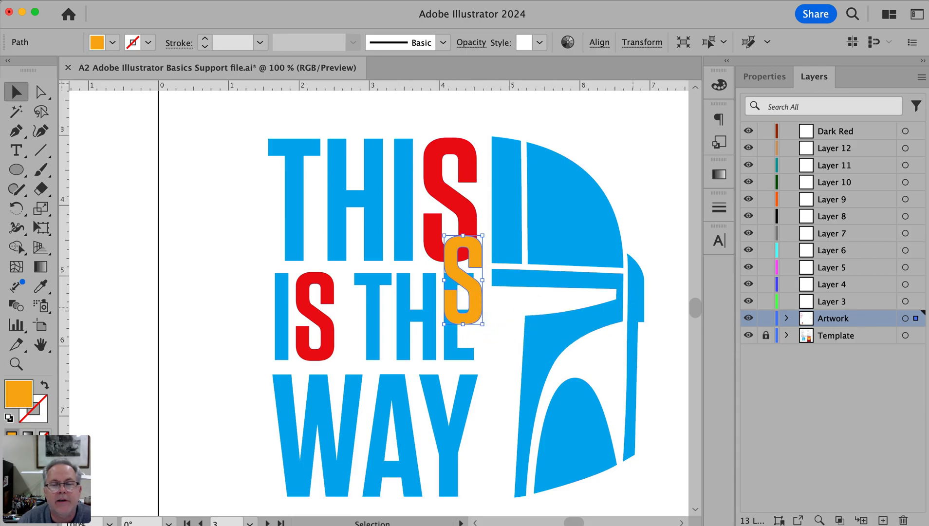
left_click_drag(915, 318, 902, 201)
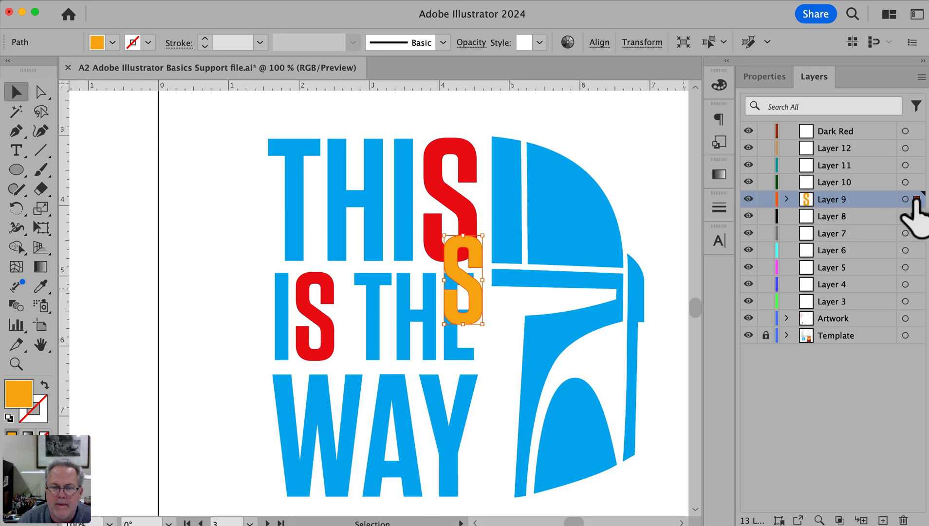
Move the large red S onto the Dark Red layer and from there to Layer 8, beneath the orange S, and deselect it
left_click(473, 225)
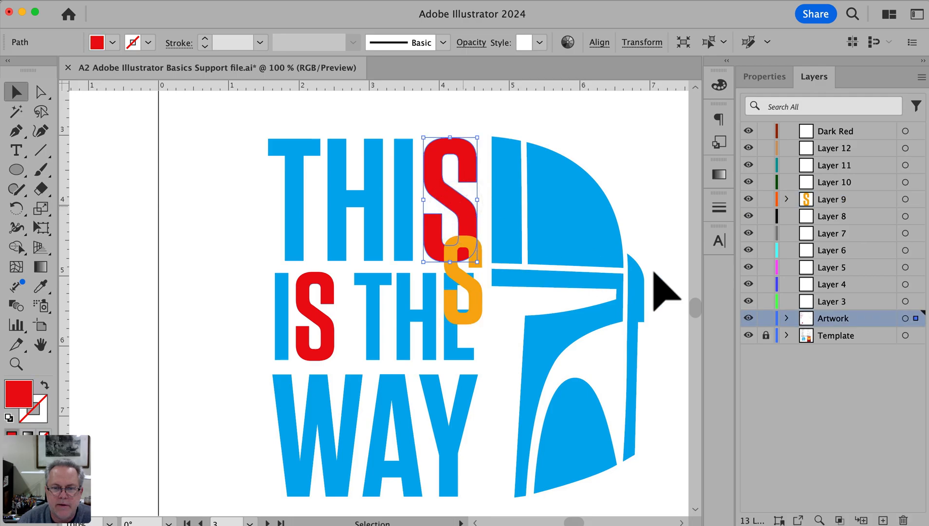
left_click_drag(915, 318, 916, 131)
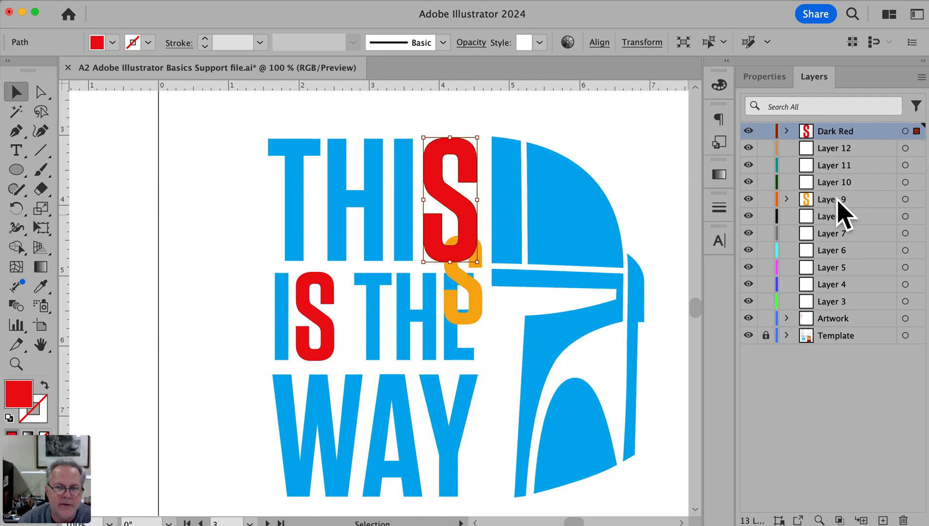
left_click_drag(918, 131, 915, 217)
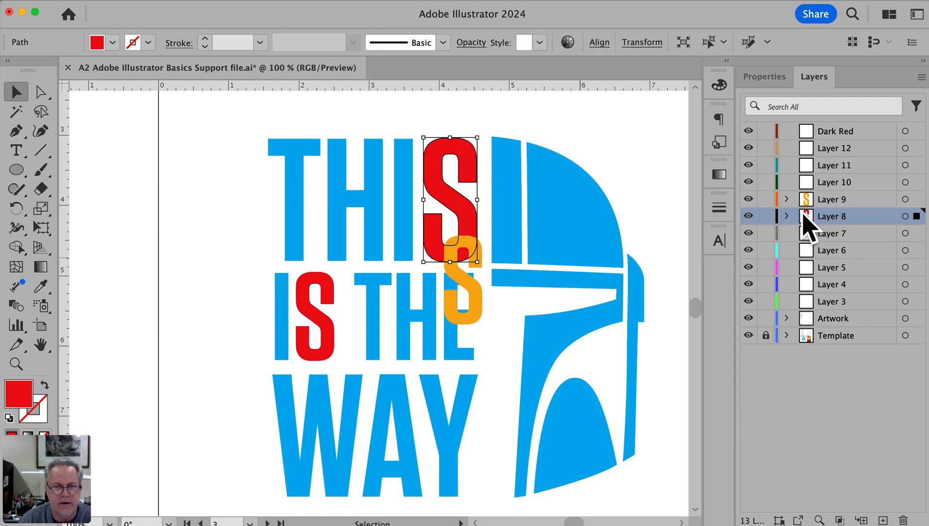
left_click(622, 160)
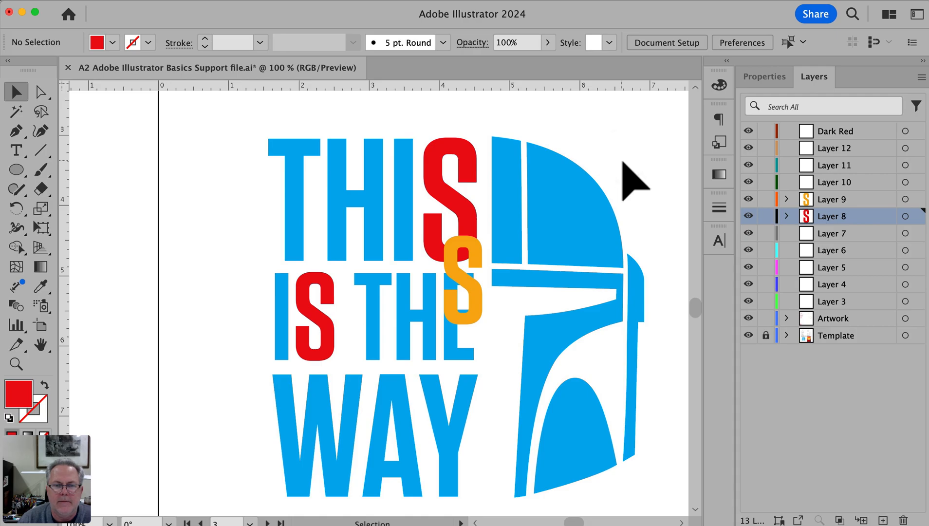
Hide and show Layer 9 repeatedly to compare the lettering with and without the orange S
scroll(622, 162, "left", 2)
scroll(560, 226, "right", 3)
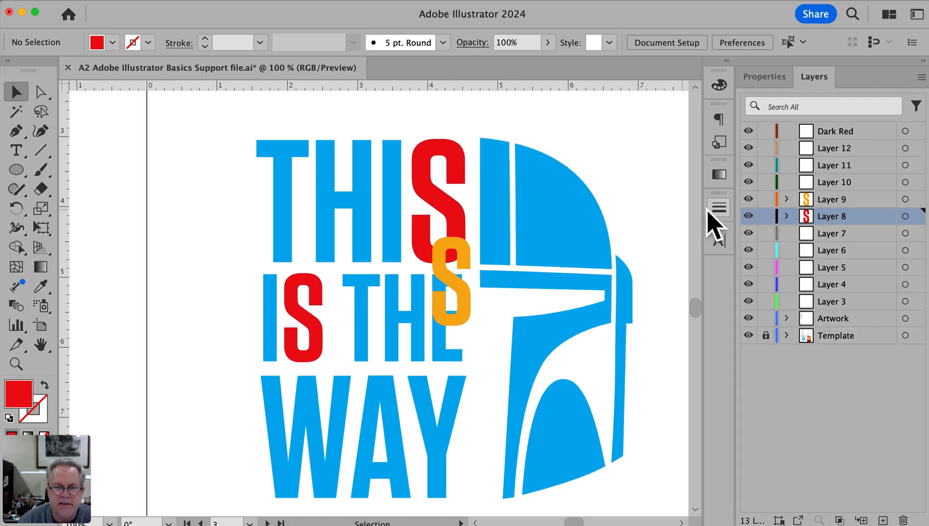
left_click(748, 199)
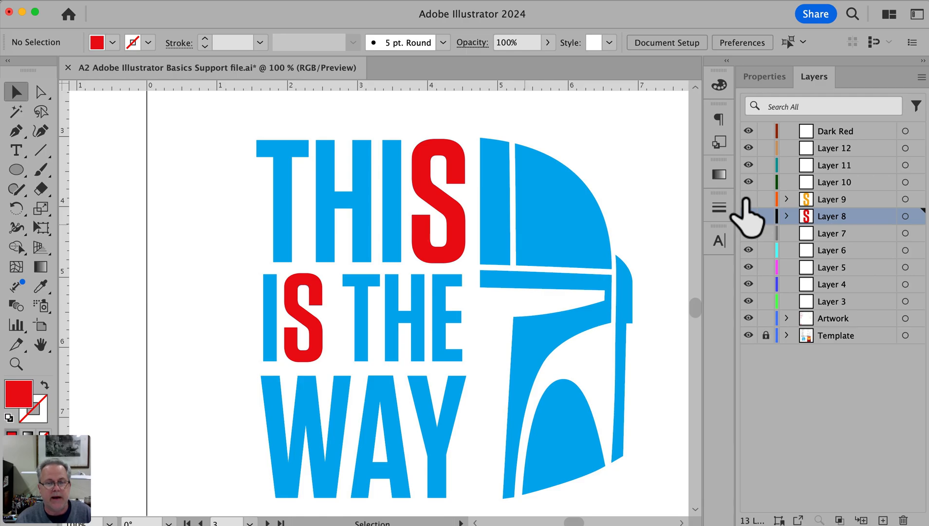
left_click(747, 199)
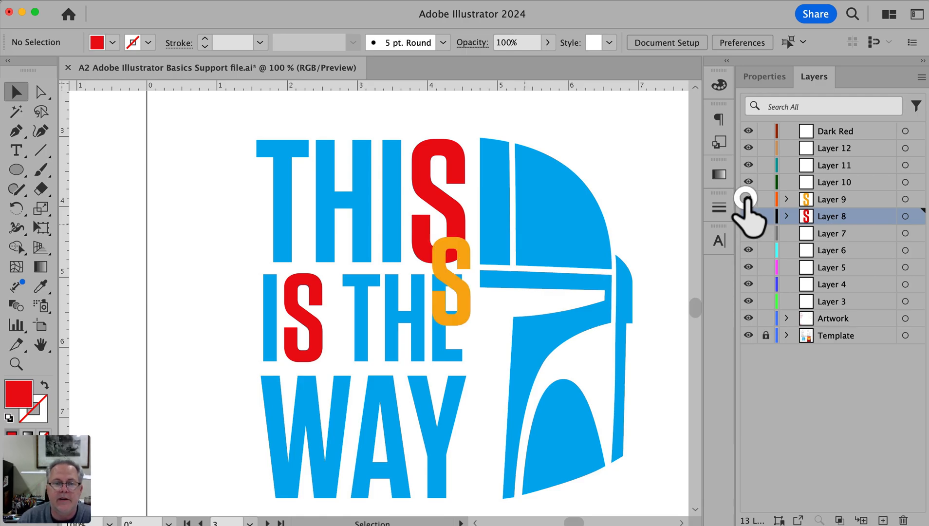
left_click(747, 199)
left_click(747, 199)
left_click(747, 199)
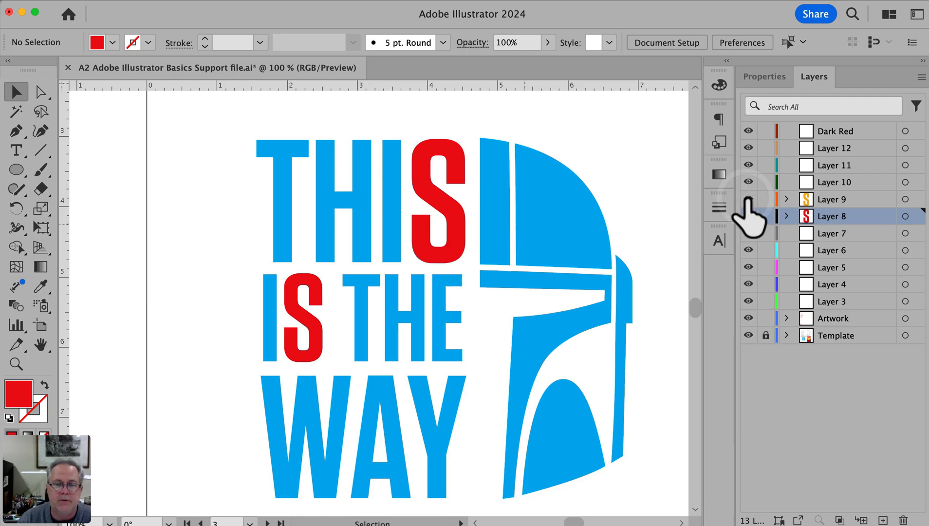
left_click(747, 199)
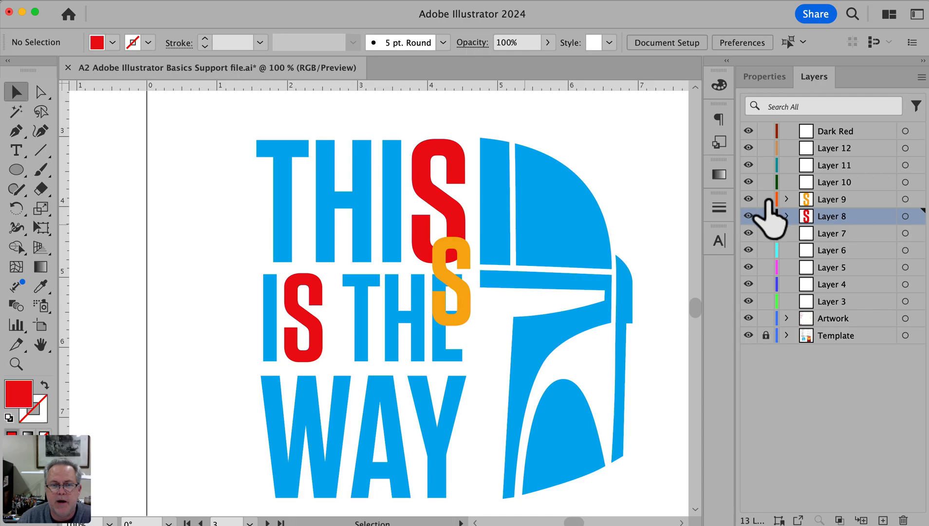
Lock Layer 9, test selecting the orange S, and select the large red S beneath it before clearing the selection
left_click(766, 199)
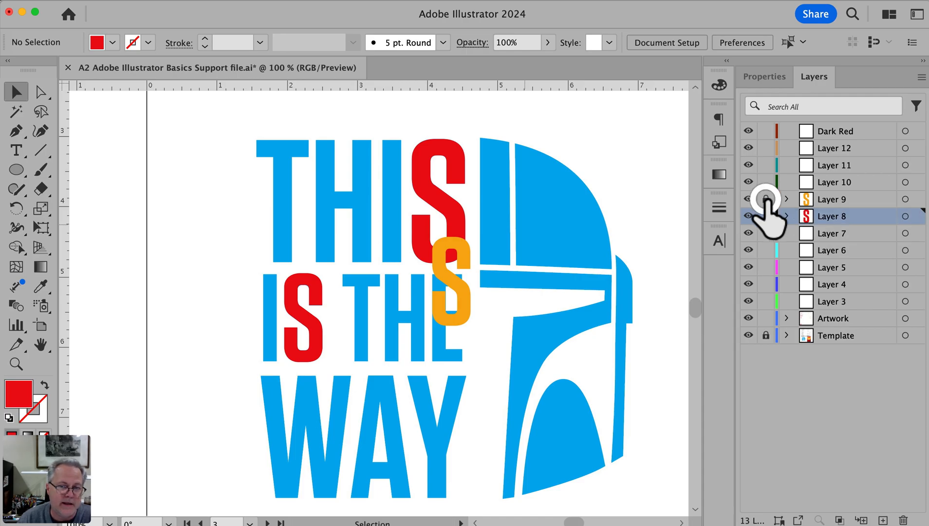
left_click(461, 291)
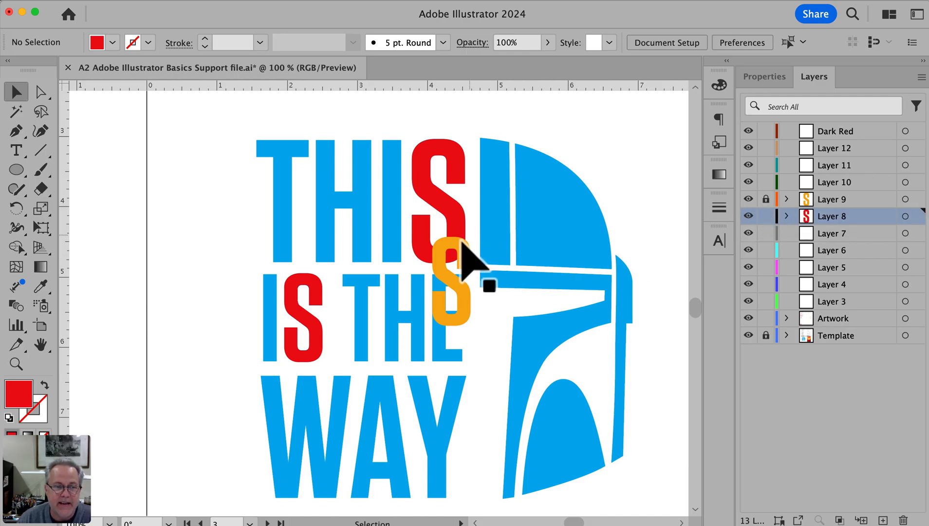
left_click(434, 250)
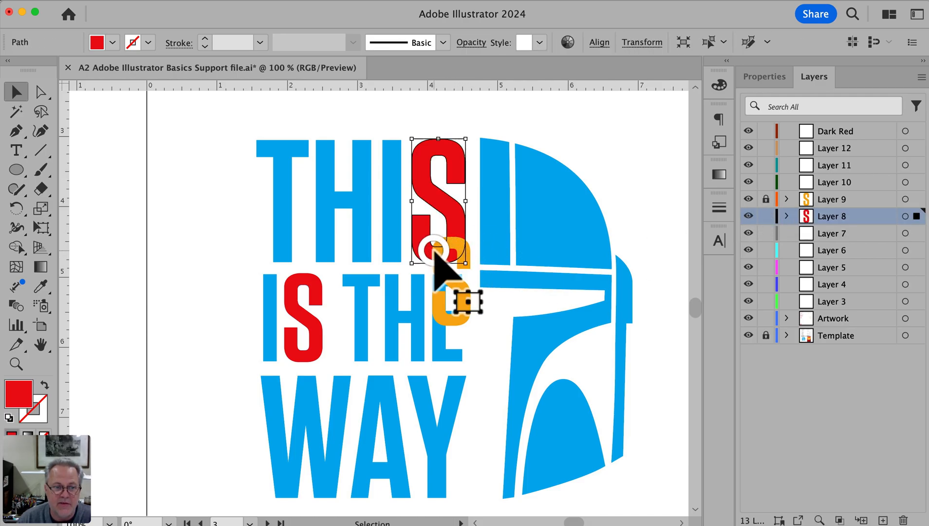
left_click(649, 165)
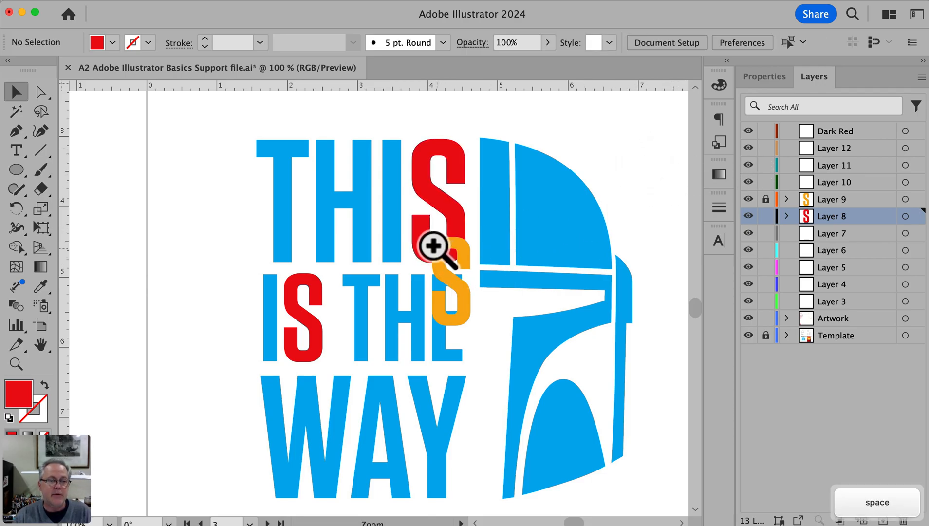
Hide Layer 9 at the overlap to select the large red S, and show and unlock the layer again with nothing selected
key("super+space")
left_click_drag(432, 241, 463, 262)
key("space")
left_click_drag(390, 216, 449, 251)
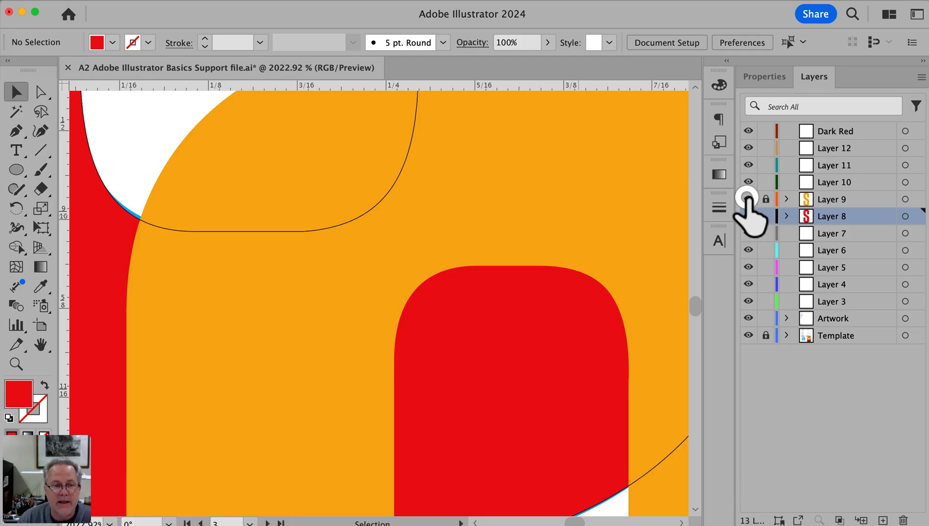
left_click(748, 199)
left_click(340, 255)
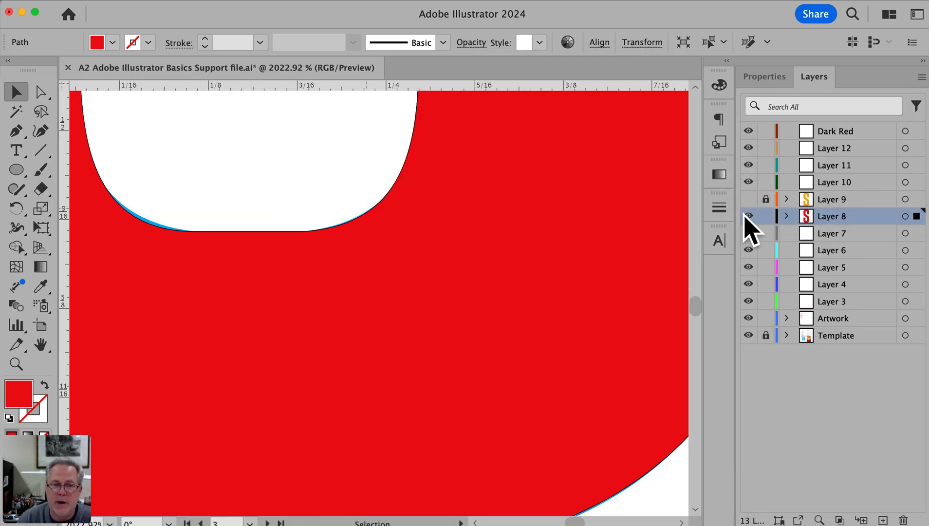
left_click(748, 199)
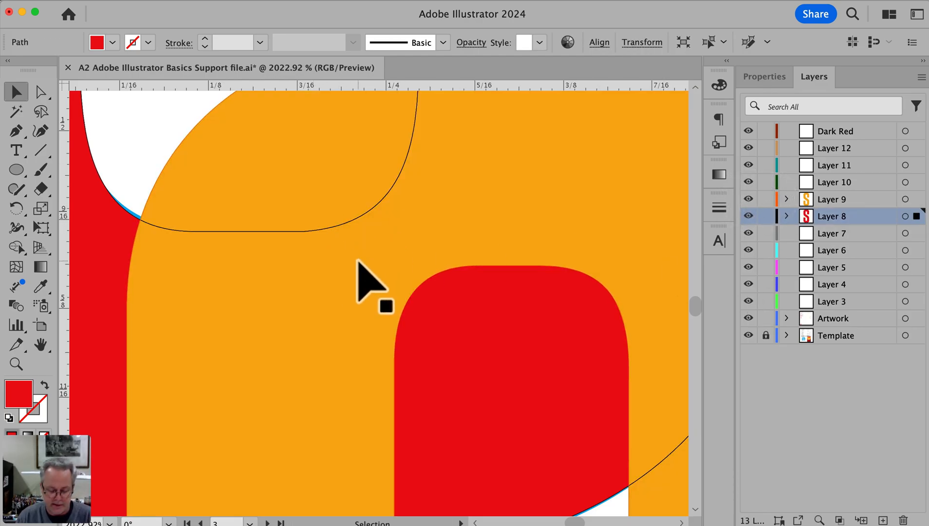
key("super+0")
key("super+space")
mouse_move(334, 193)
left_mouse_down()
mouse_move(423, 322)
mouse_move(480, 312)
left_mouse_up()
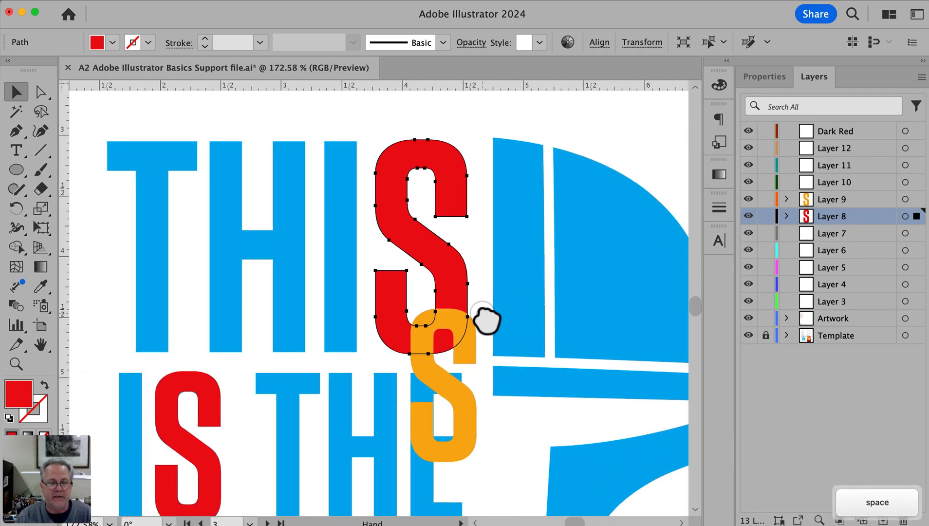
left_click(598, 121)
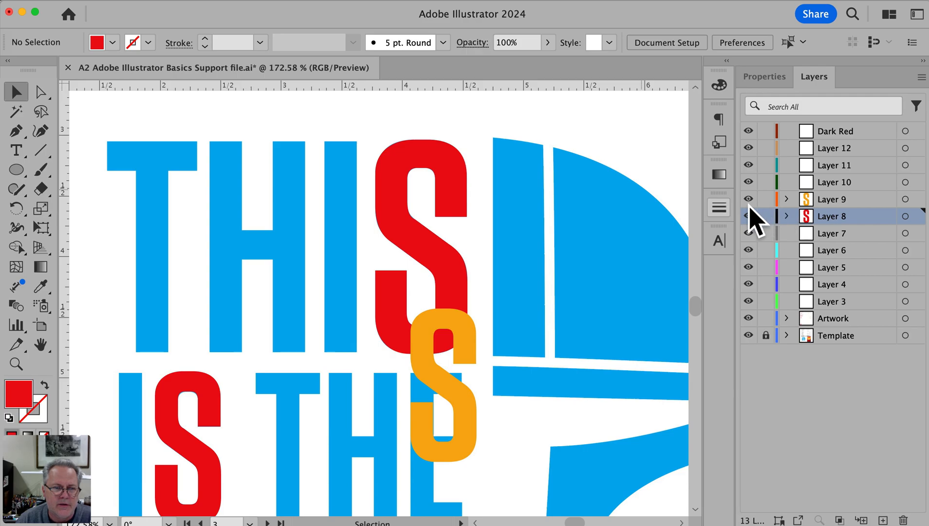
Select the large red S, then the orange S on Layer 9, and move the orange S to Layer 12
left_click(446, 186)
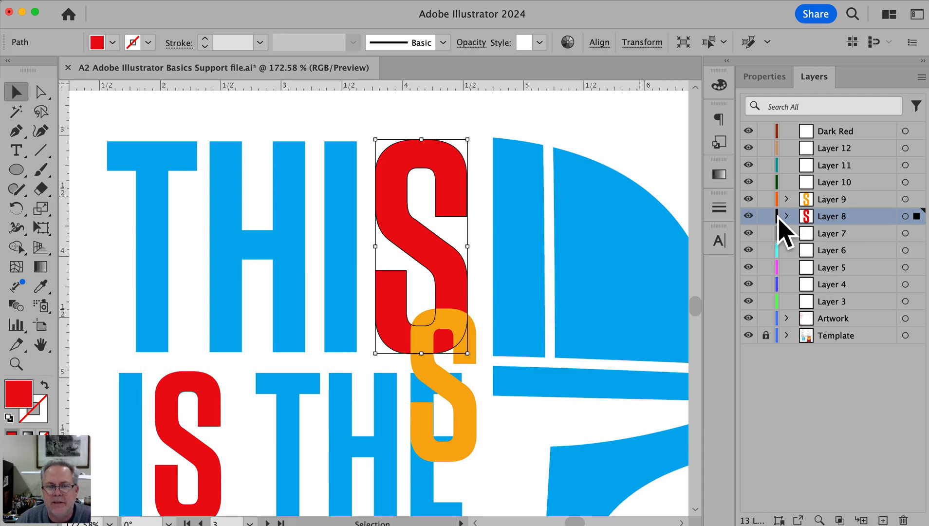
left_click(807, 197)
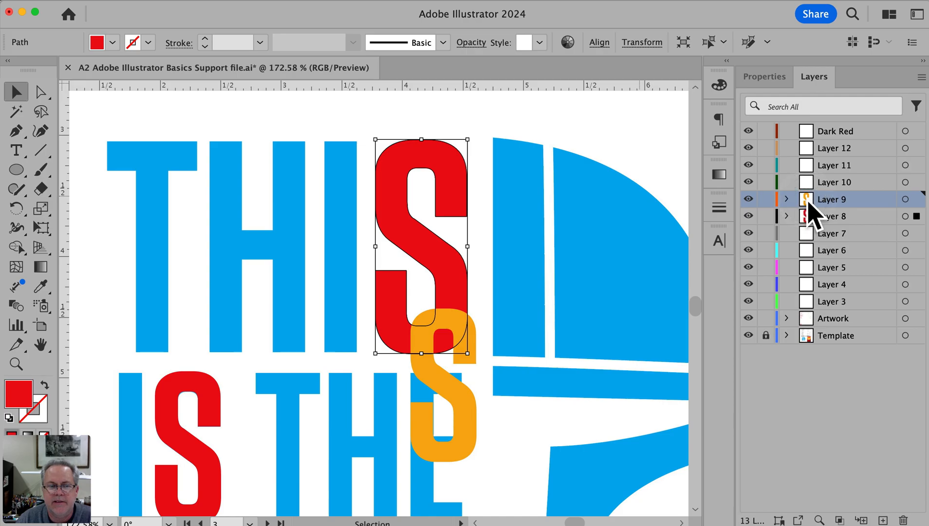
left_click(465, 385)
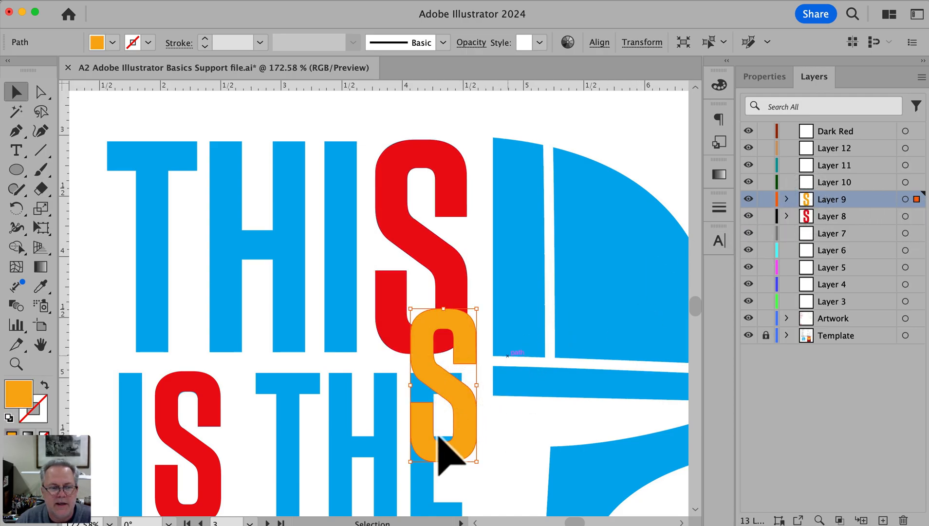
left_click_drag(916, 200, 914, 148)
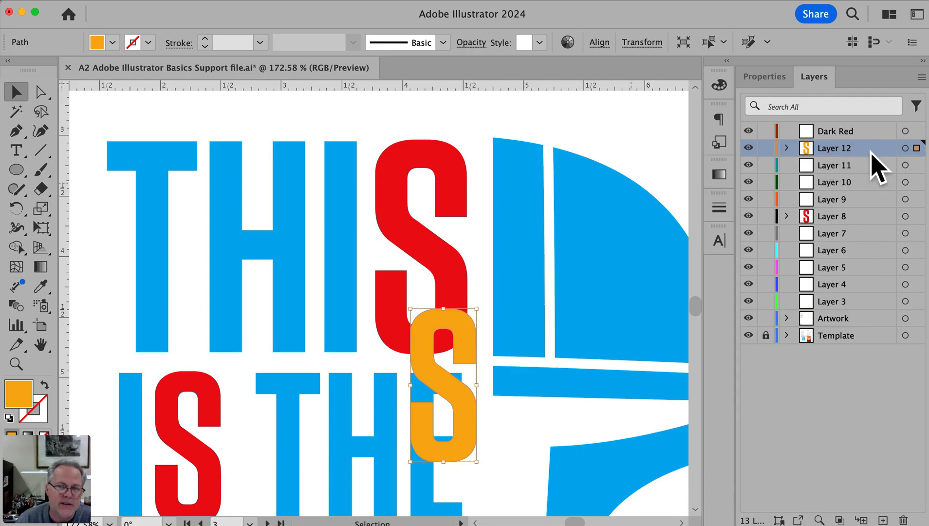
Change Layer 12's selection color to Green in its layer options
double_click(881, 146)
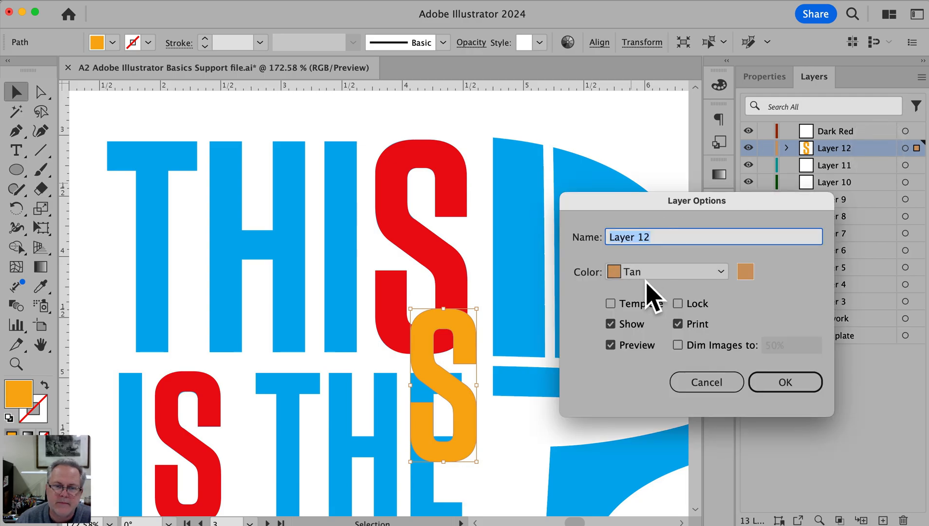
left_click(632, 272)
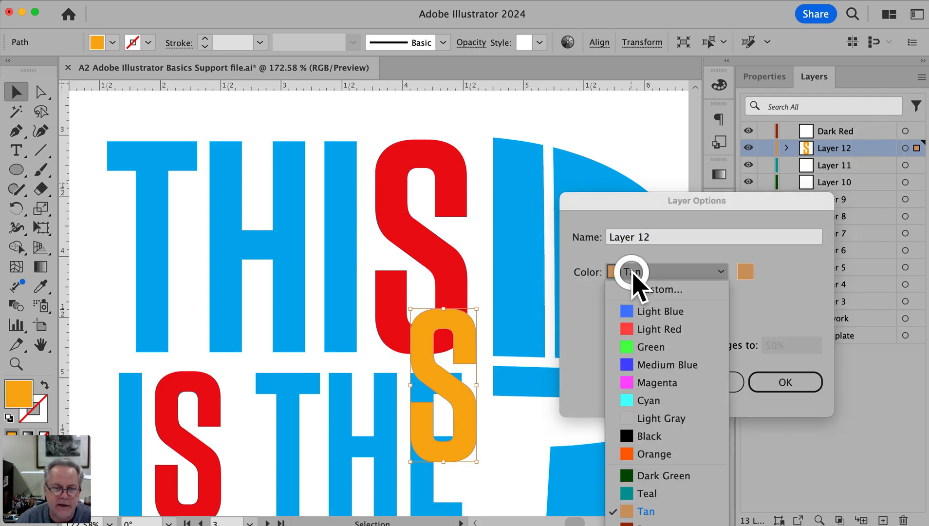
left_click(639, 346)
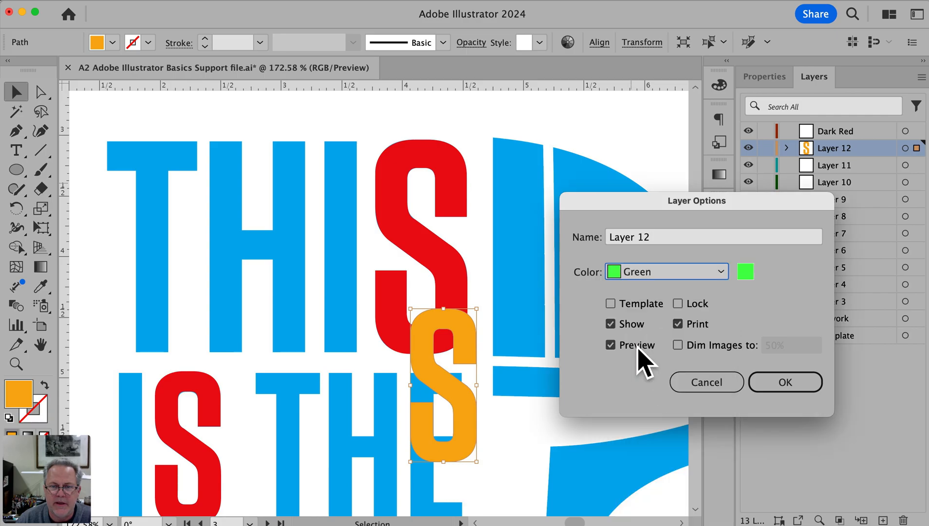
left_click(799, 387)
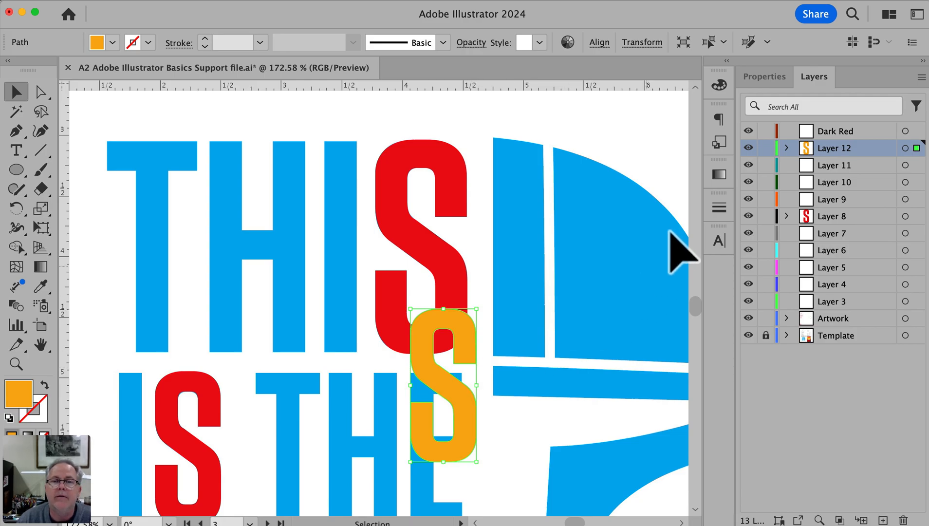
Expand and collapse Layer 12 and the Artwork layer to examine the individual paths each one holds
left_click(786, 148)
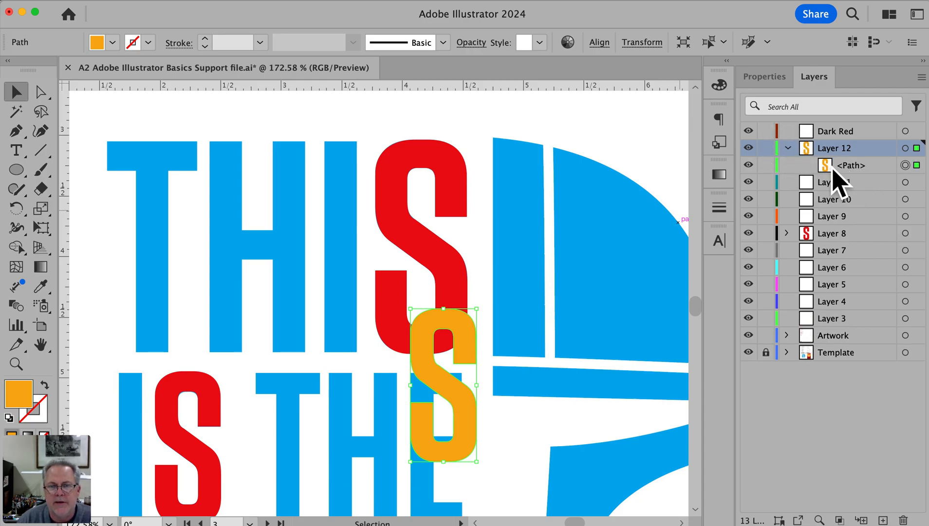
left_click(789, 149)
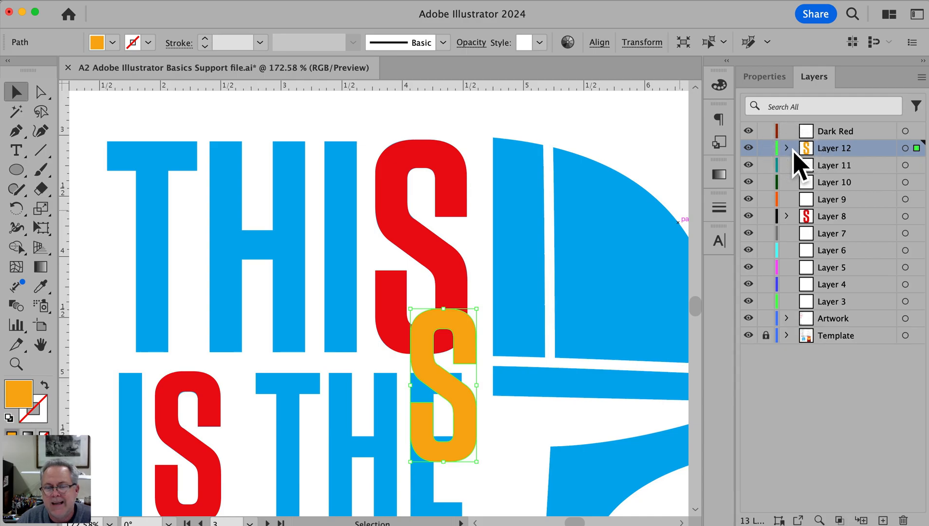
left_click(787, 318)
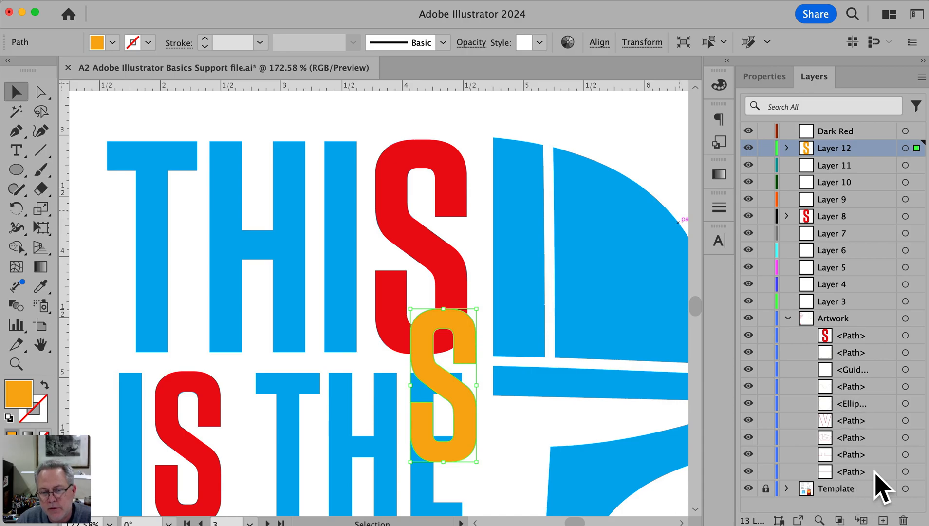
left_click(788, 318)
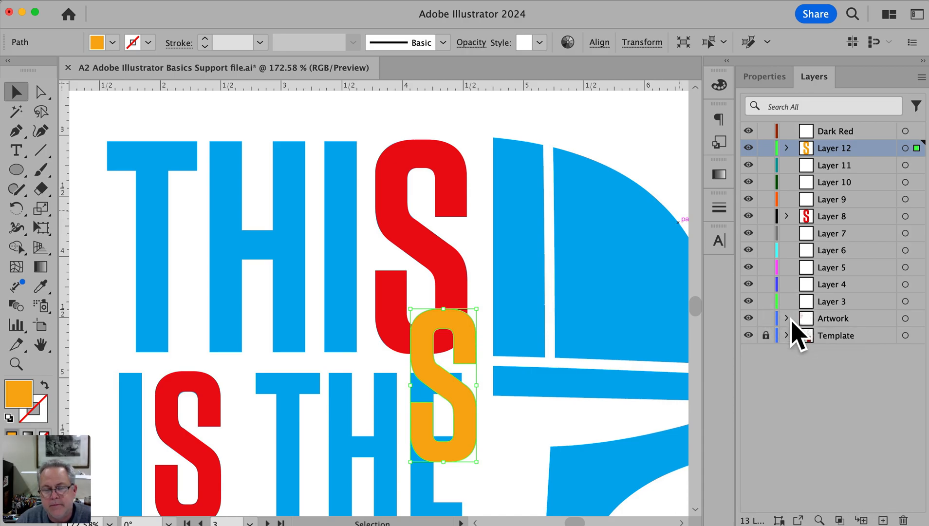
Expand the Artwork layer, hide and show its red S path repeatedly to compare the lettering, and collapse the layer
left_click(788, 318)
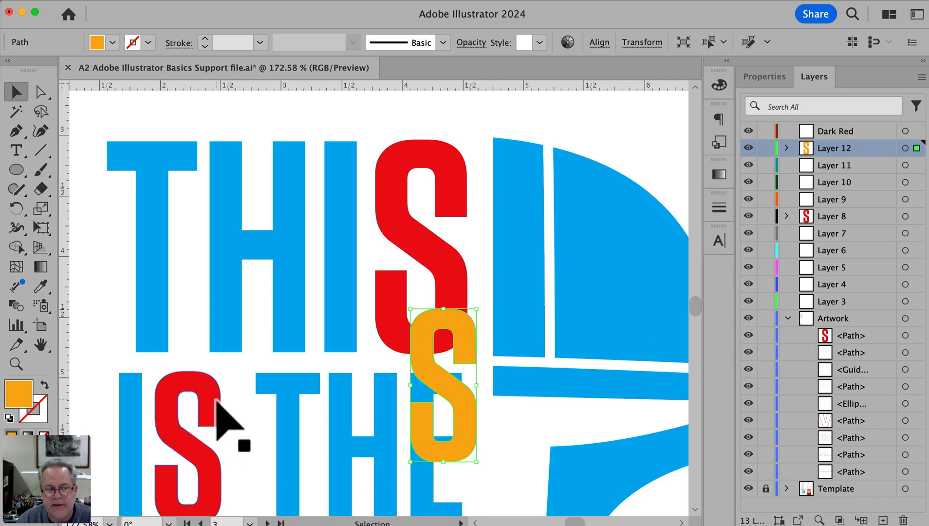
left_click(748, 335)
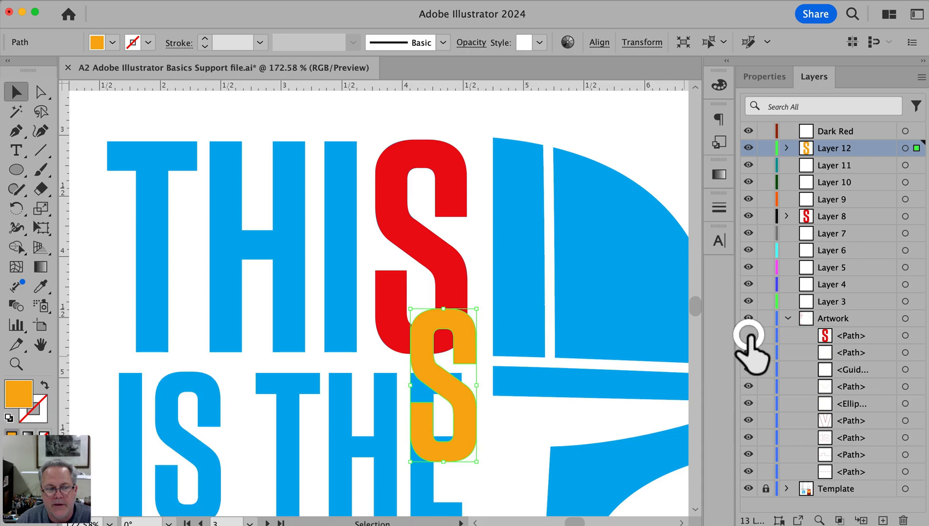
left_click(748, 335)
left_click(748, 335)
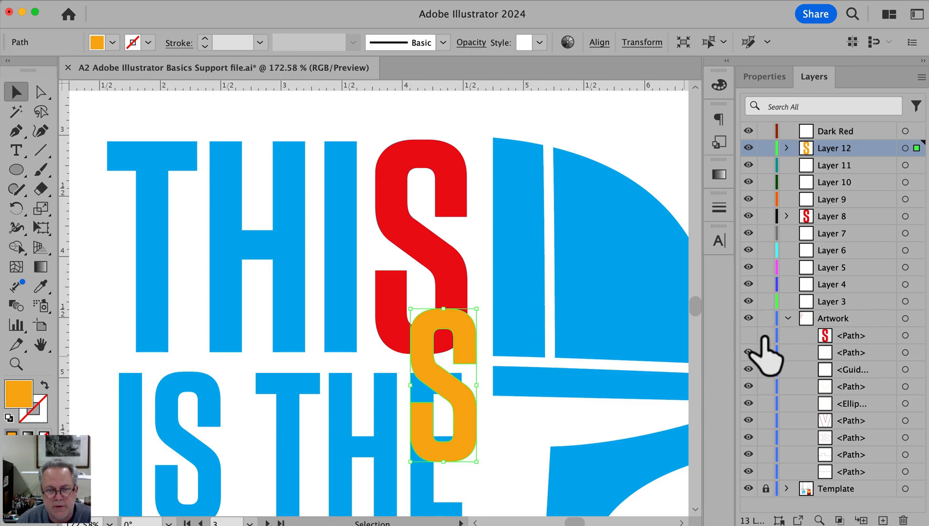
left_click(750, 339)
left_click(749, 340)
left_click(750, 339)
left_click(751, 340)
left_click(750, 340)
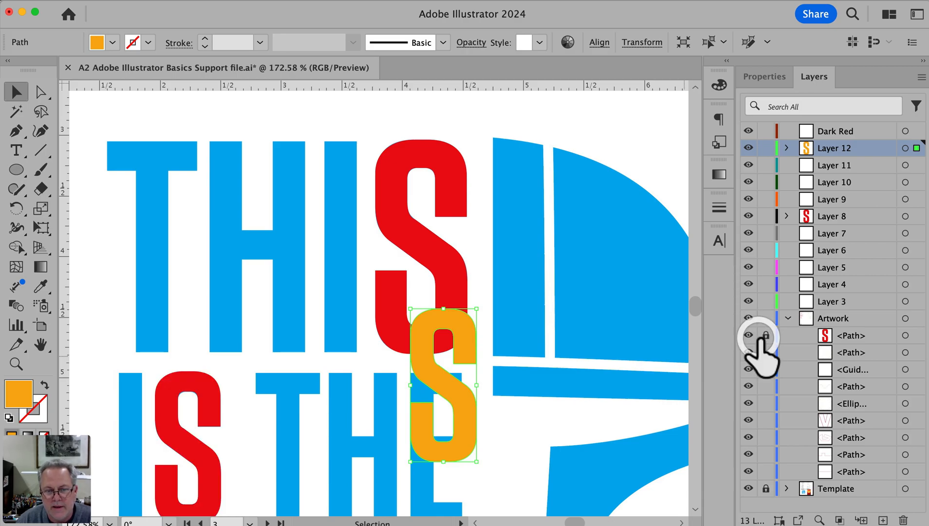
left_click(787, 318)
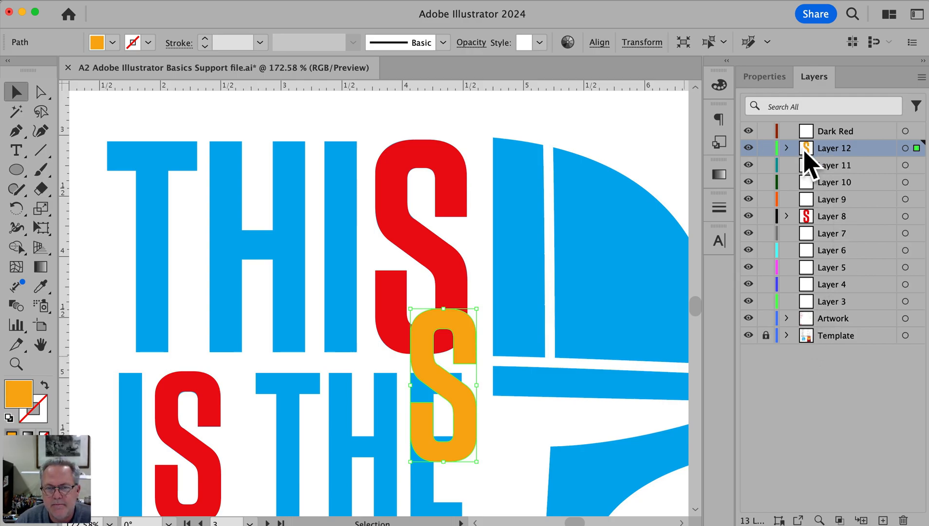
Rename Layer 12 as Red and Layer 11 as Lite Red
double_click(836, 149)
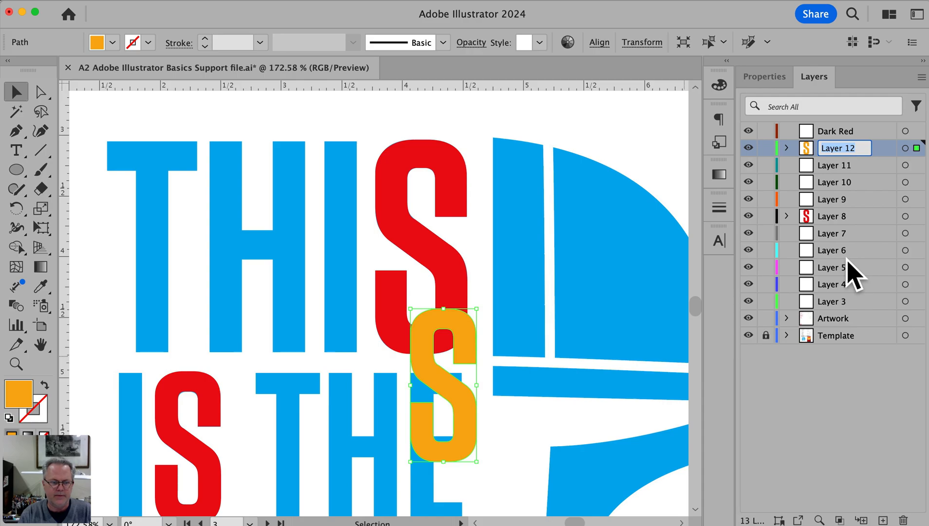
type("Red")
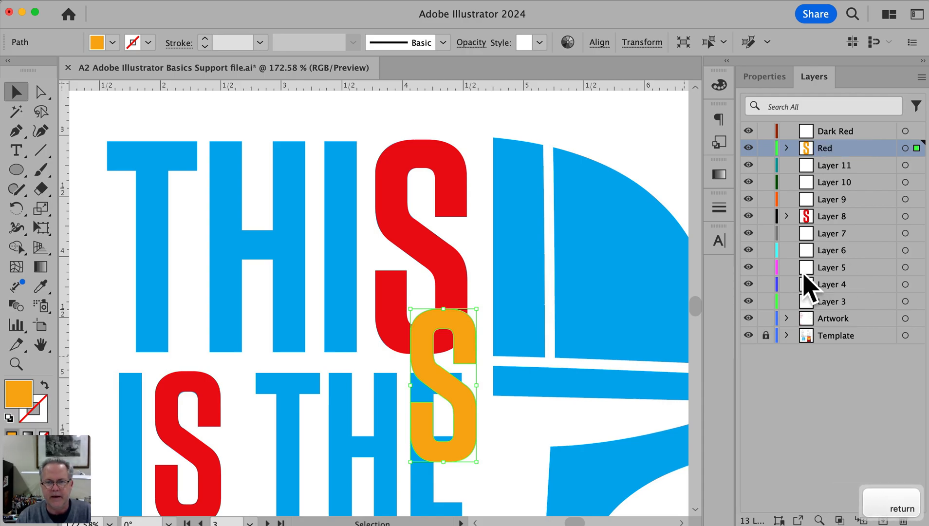
double_click(834, 166)
type("Lite Red")
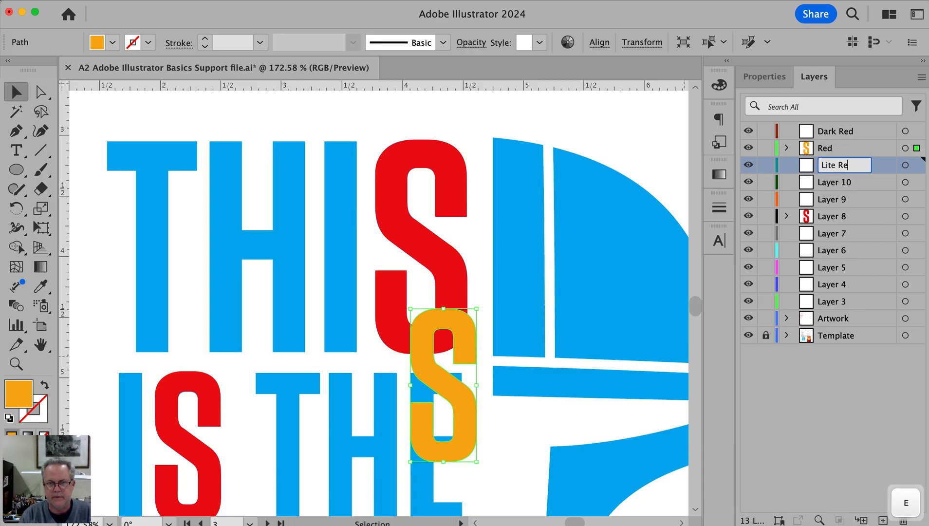
key("Return")
Rename Layer 10 as Dark Orange in its layer options, with the Mandalorian poster in view for reference
key("super+0")
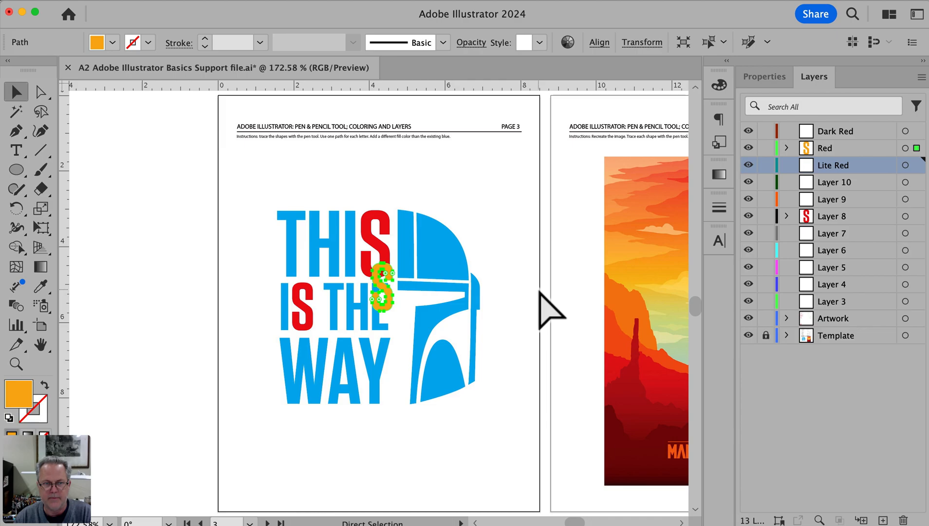
key("space")
left_click_drag(622, 352, 409, 337)
left_click(499, 404, "super")
left_click(498, 404, "super")
left_click_drag(352, 255, 592, 472)
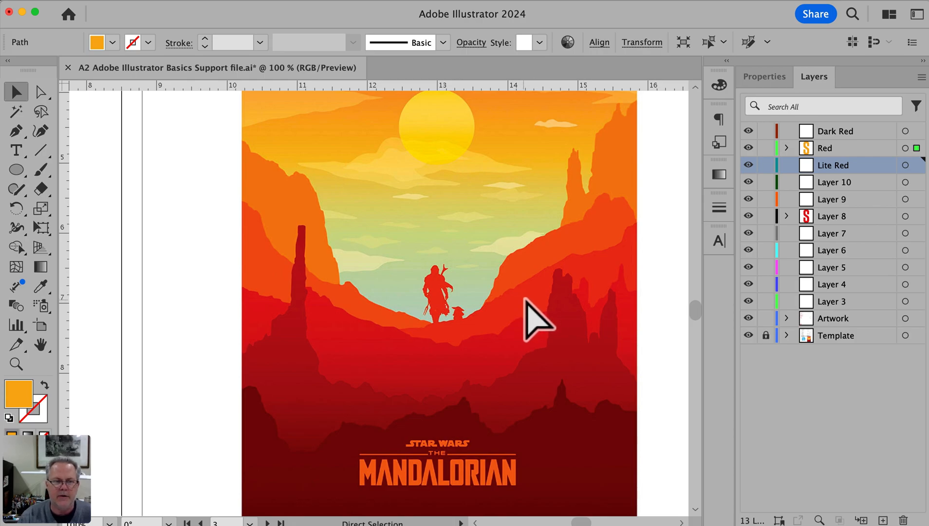
left_click(861, 183)
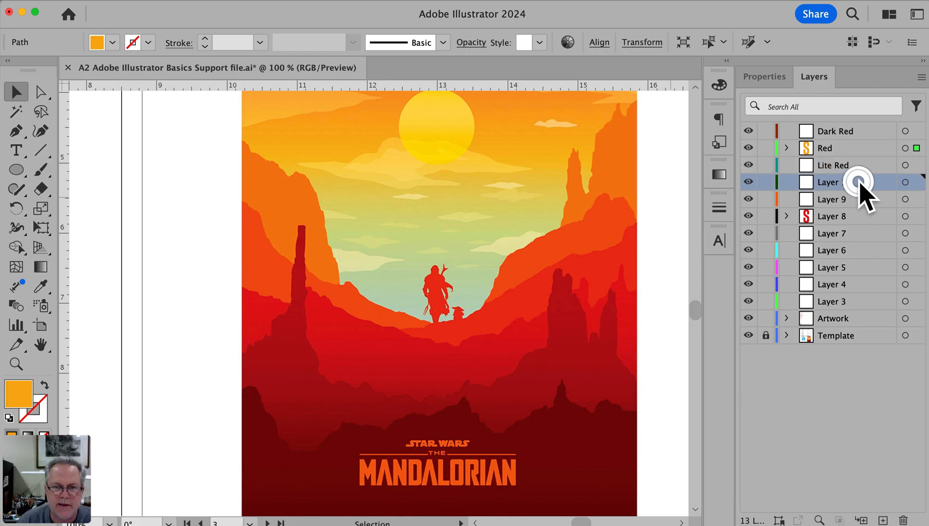
double_click(859, 182)
left_click_drag(636, 203, 703, 246)
type("Dark Ora")
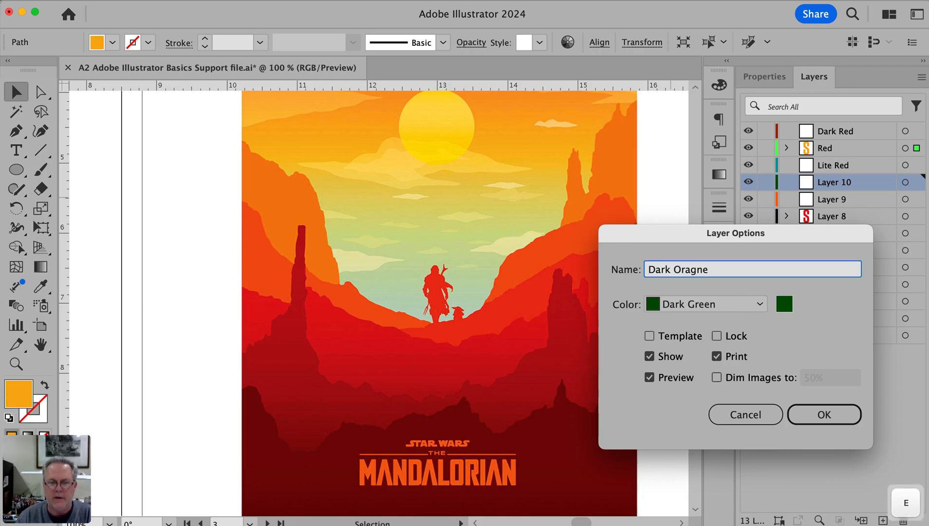
type("gne")
key("BackSpace")
key("BackSpace")
type("ge")
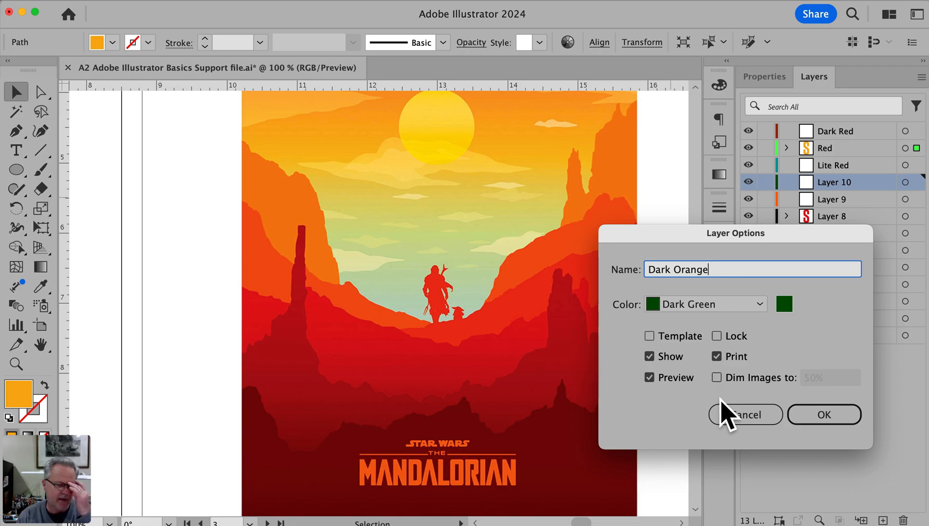
left_click(823, 422)
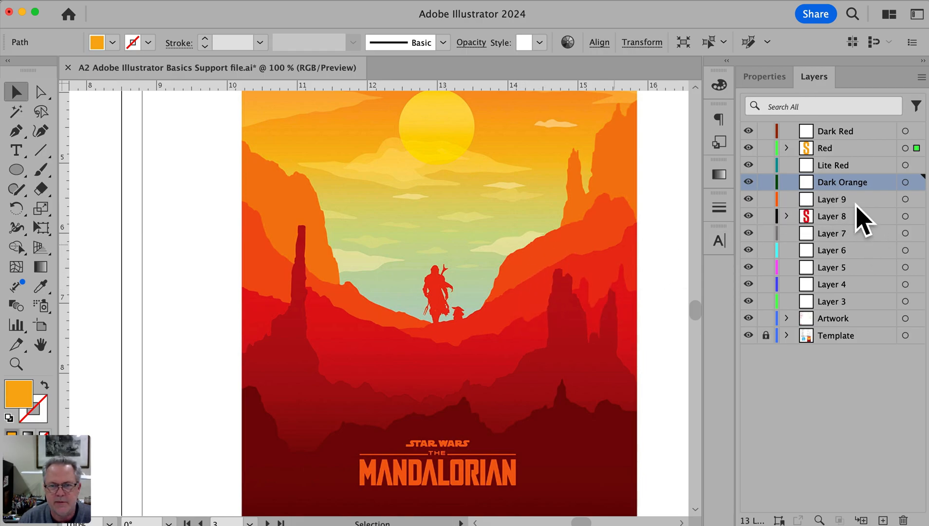
Rename Layer 9 as Orange and Layer 8 as Light Orange
double_click(832, 200)
type("Orange")
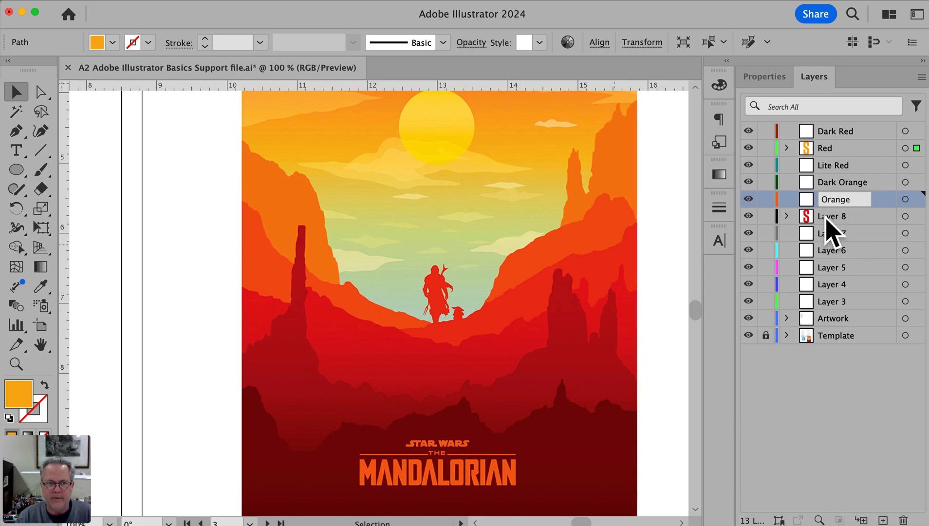
double_click(828, 216)
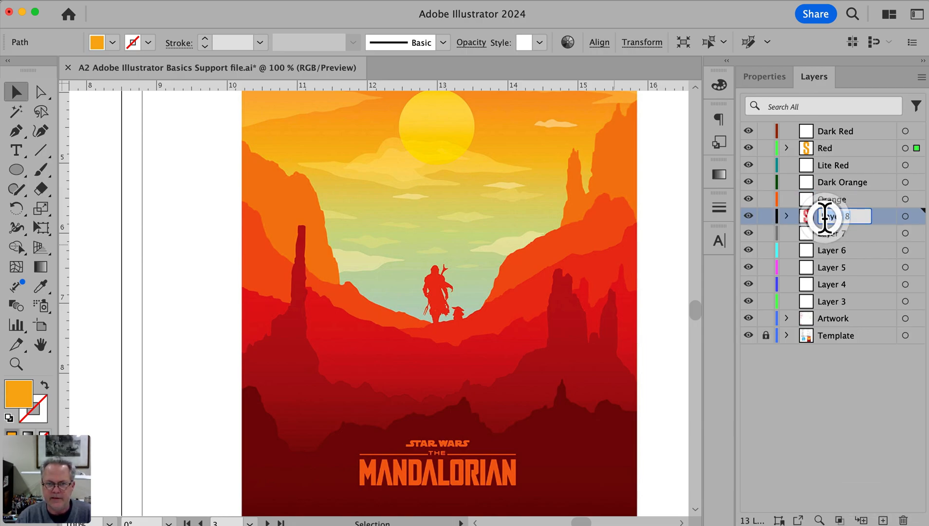
type("Light Orag")
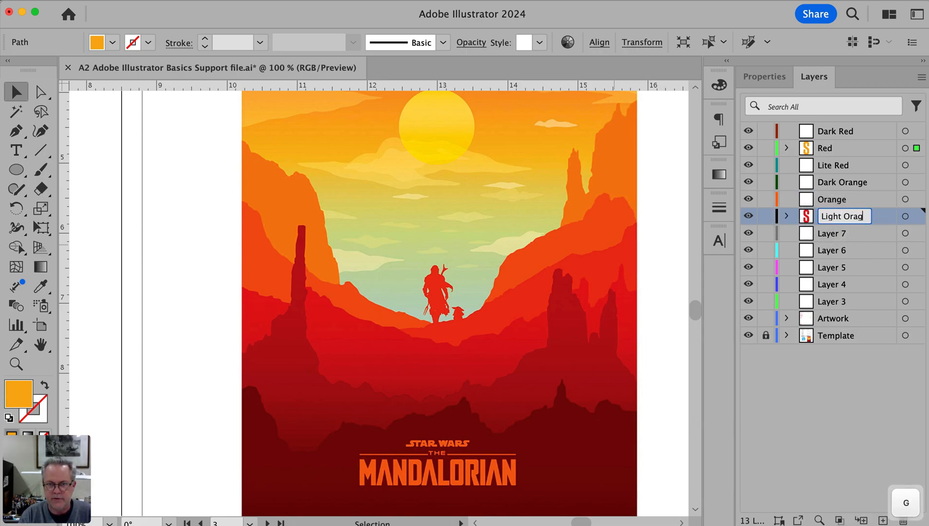
type("nge")
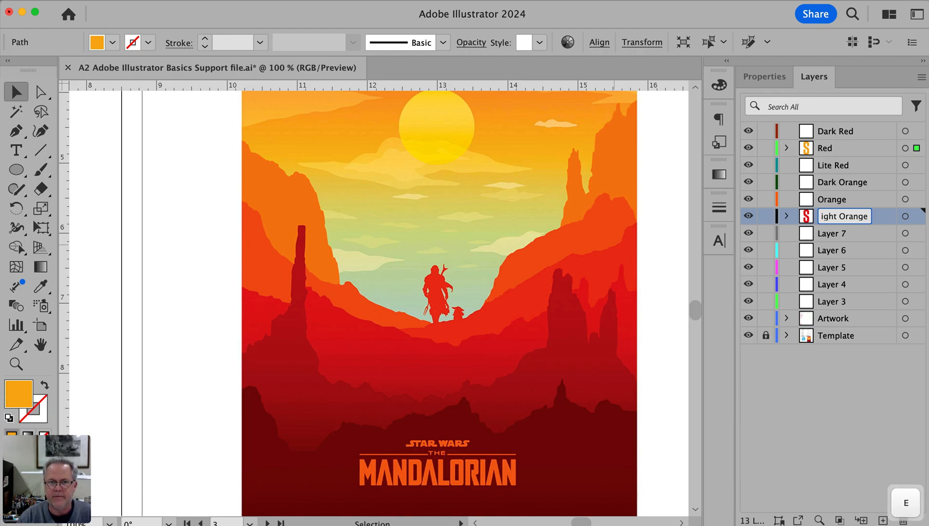
Rename Layer 7 as Clouds and Layer 6 as sun
left_click(823, 233)
key("space")
left_click_drag(535, 193, 535, 306)
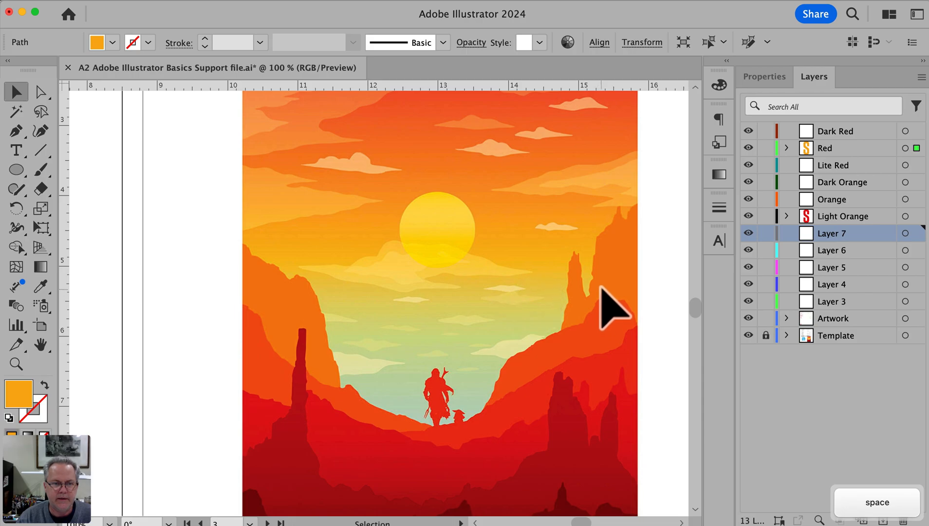
double_click(830, 234)
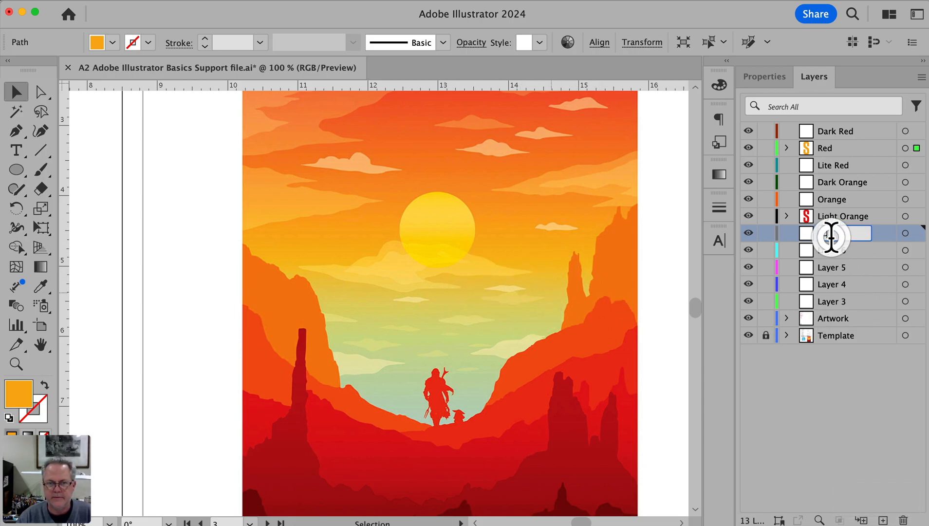
type("Clouds")
key("Return")
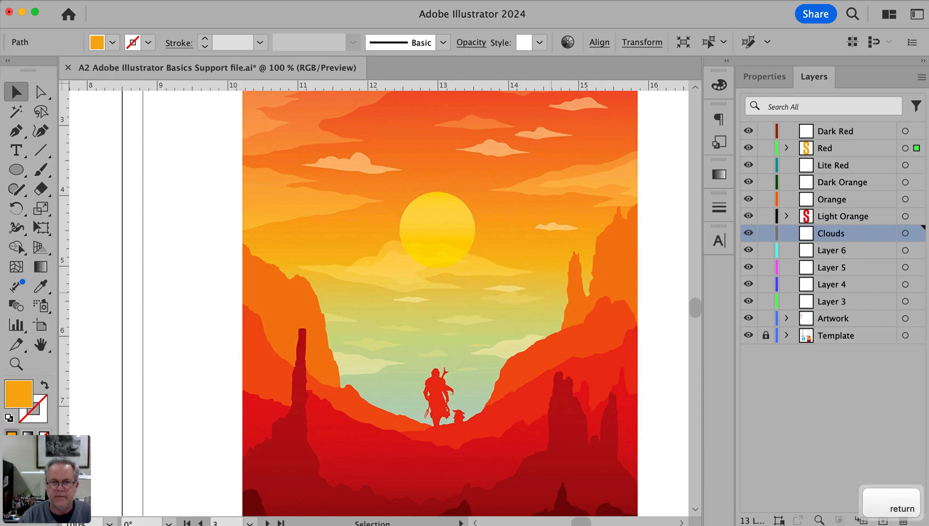
double_click(838, 249)
type("sun")
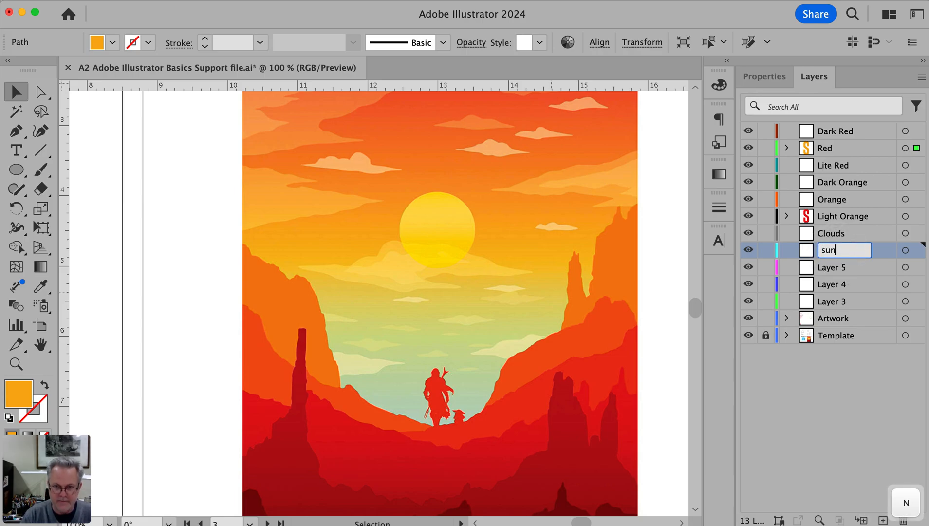
key("Return")
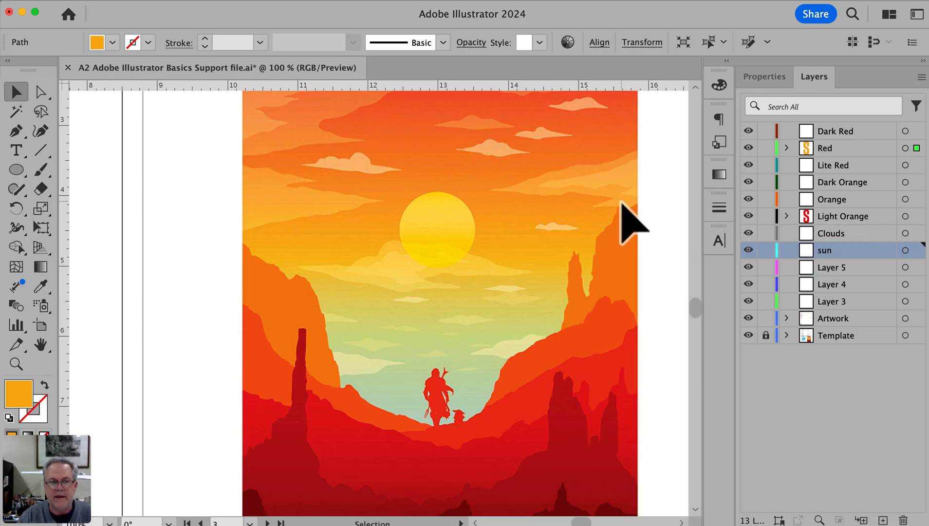
Rename the sun layer as Sky
double_click(826, 250)
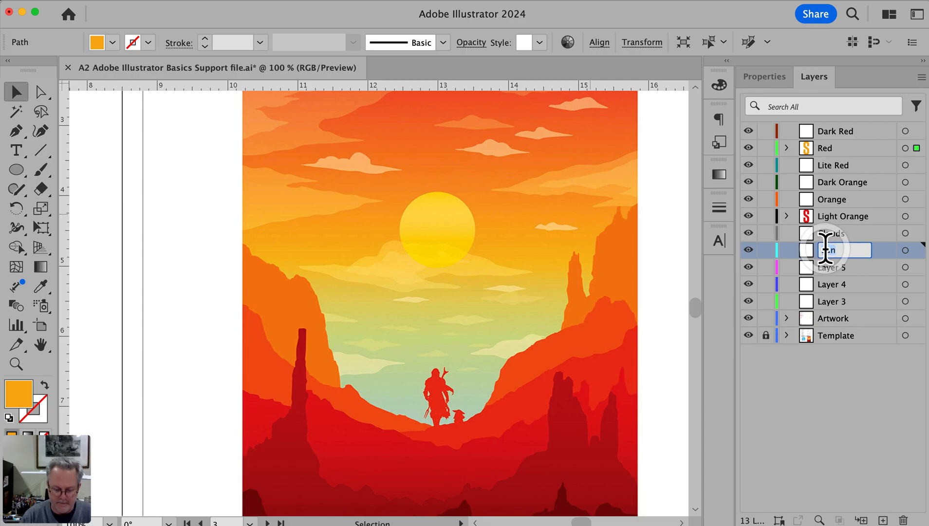
type("Sky")
key("Return")
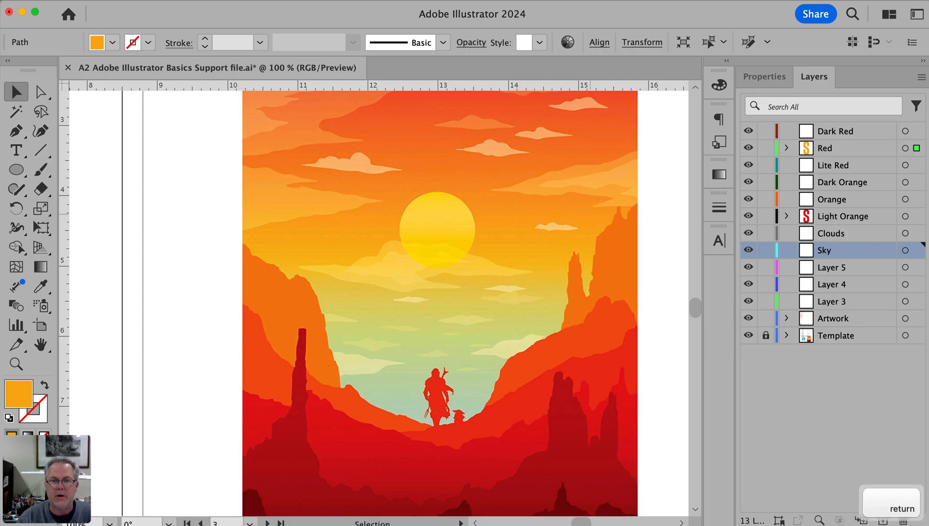
left_click(833, 268)
left_click(843, 302, "shift")
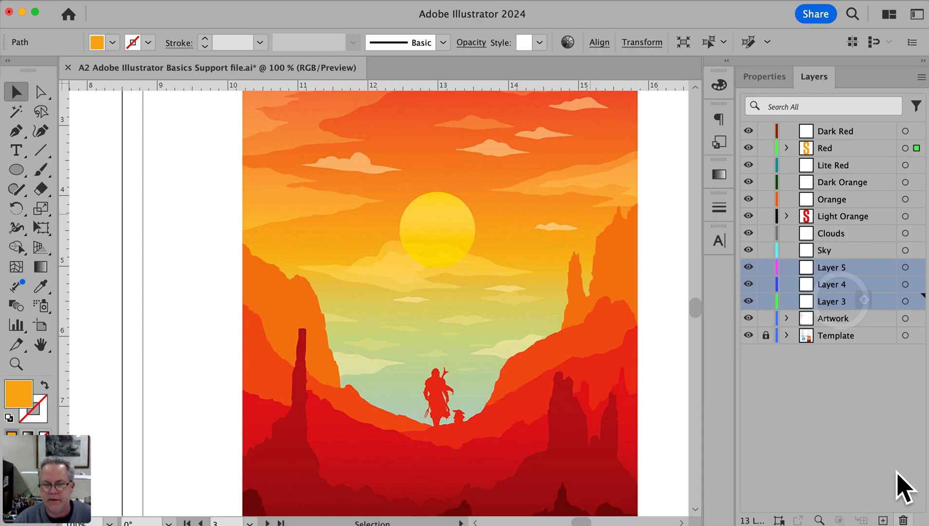
left_click(901, 519)
key("super+z")
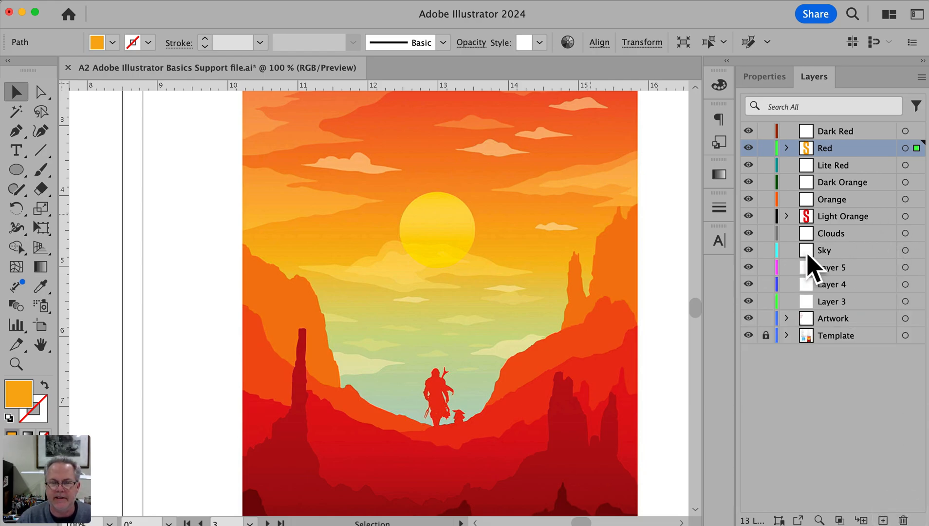
Select the unused Layer 5, Layer 4 and Layer 3 together and delete them
left_click(847, 267)
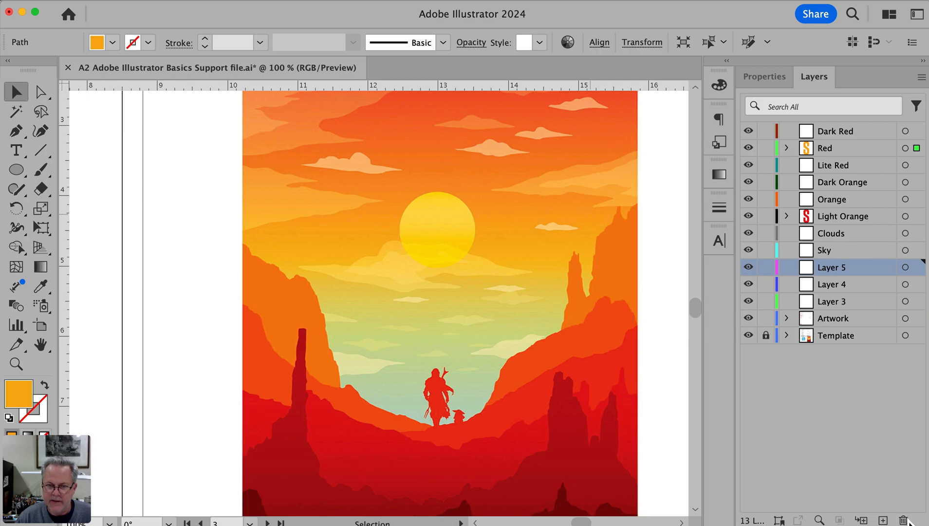
left_click(835, 285, "shift")
left_click(834, 300, "shift")
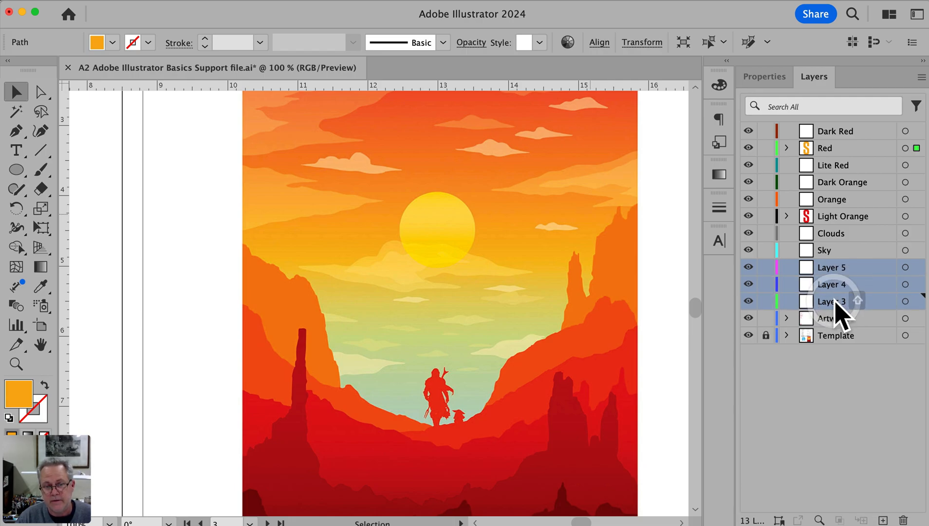
left_click(835, 358)
left_click(835, 268)
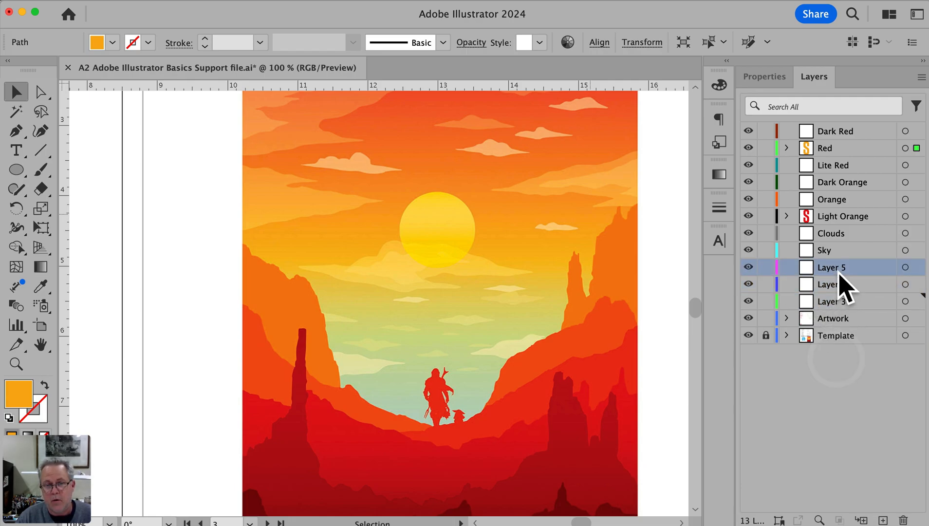
left_click(835, 302, "shift")
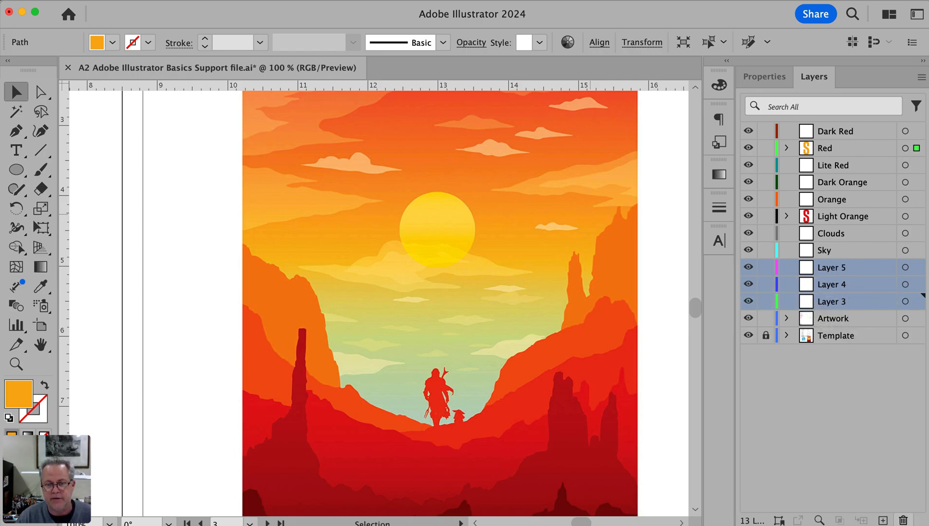
left_click(903, 519)
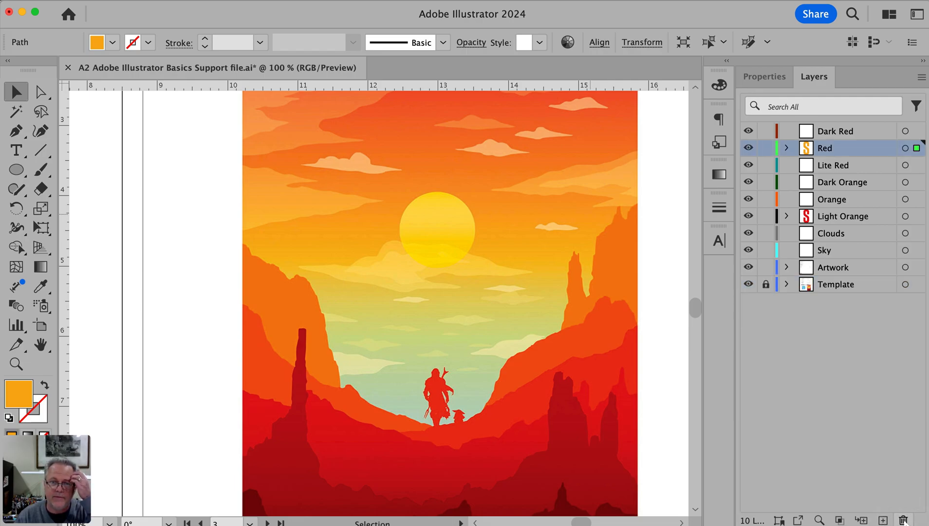
Move the red S from the Light Orange layer and the orange S from the Red layer onto the Artwork layer
key("space")
left_click_drag(497, 387, 483, 332)
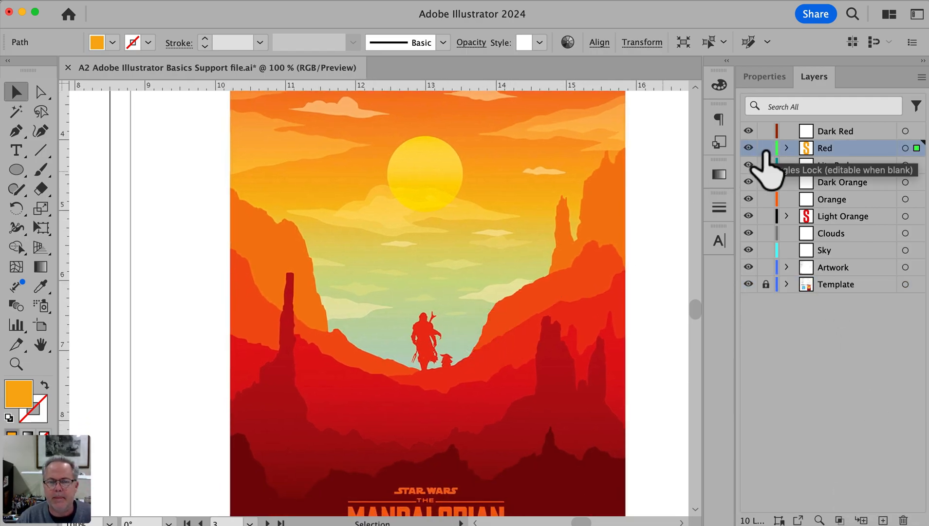
left_click(819, 395)
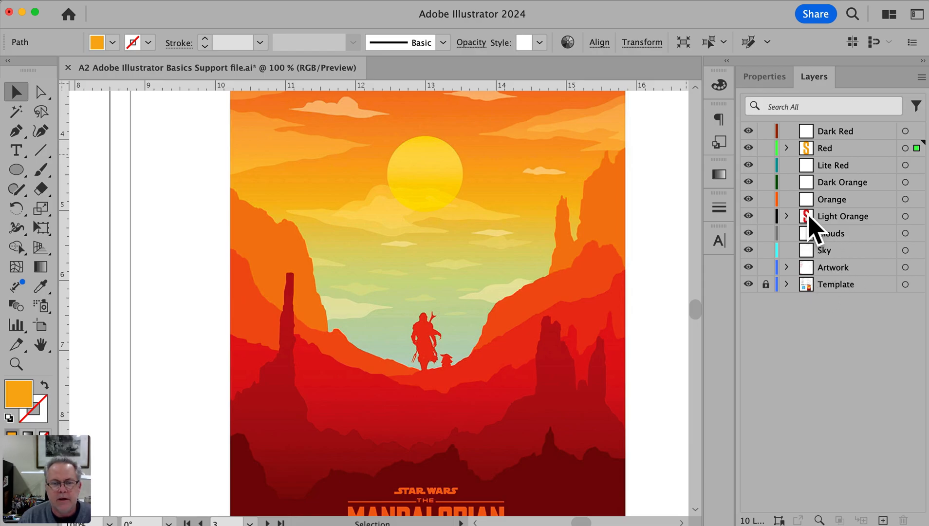
left_click(905, 216)
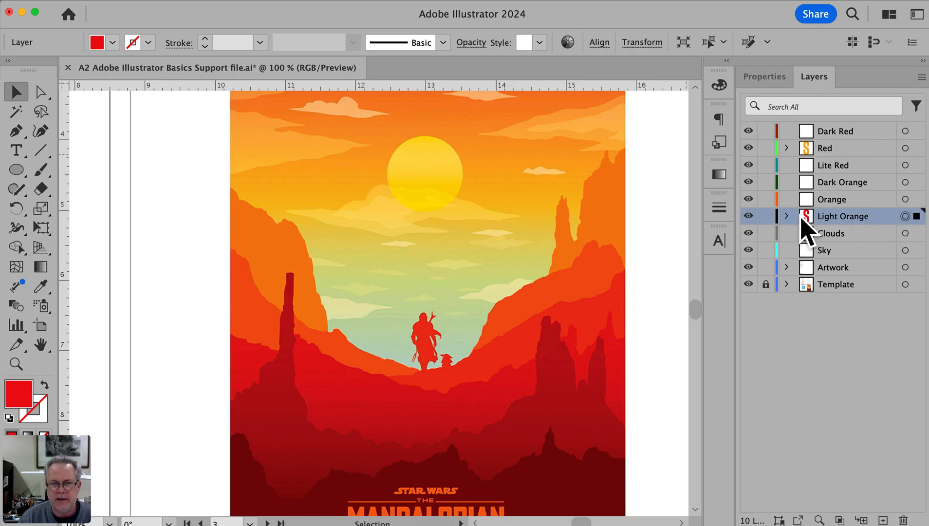
scroll(353, 273, "left", 10)
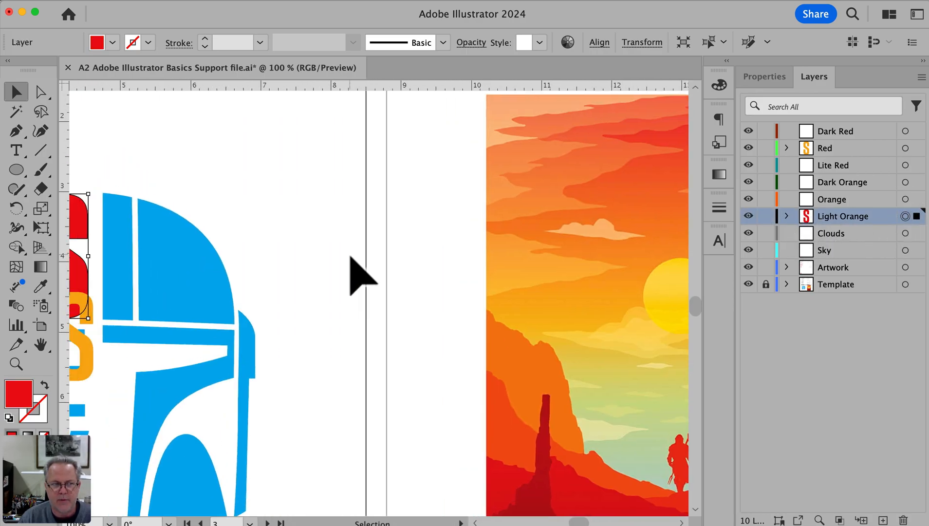
scroll(351, 258, "right", 5)
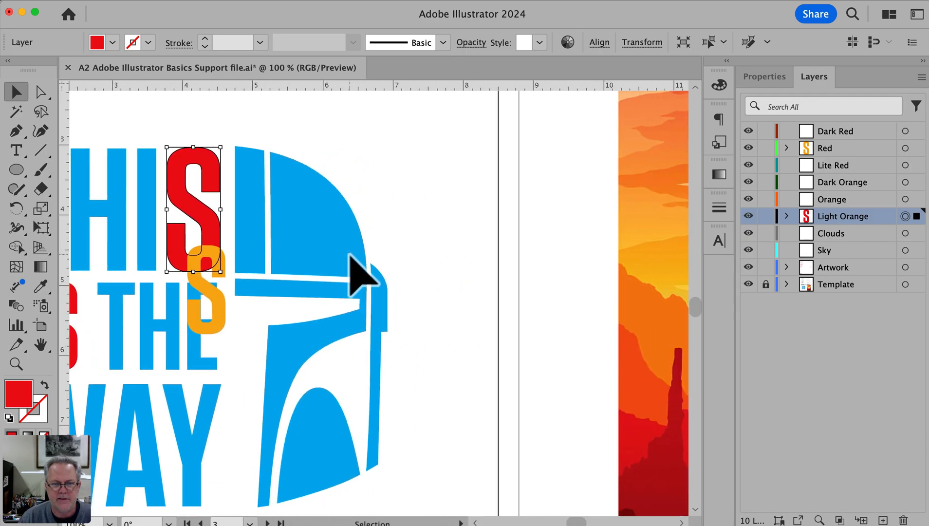
scroll(350, 257, "right", 1)
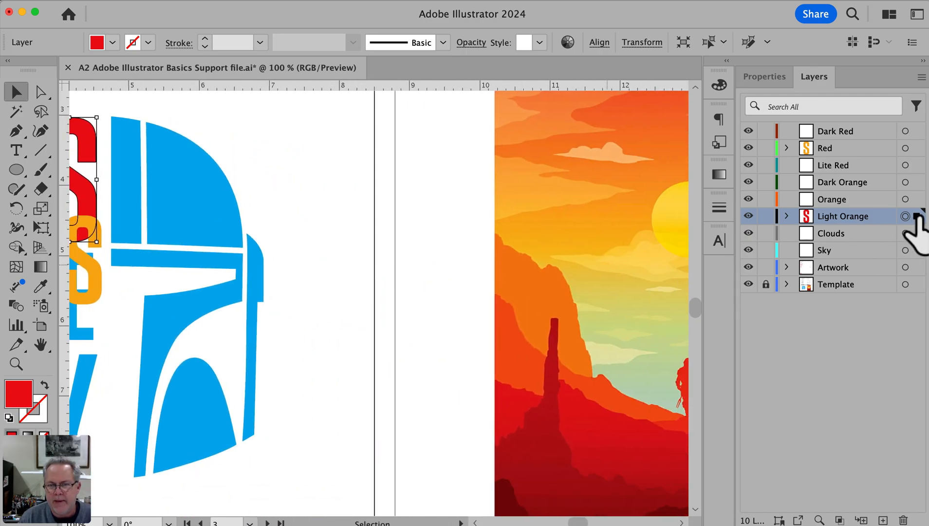
left_click_drag(915, 217, 915, 266)
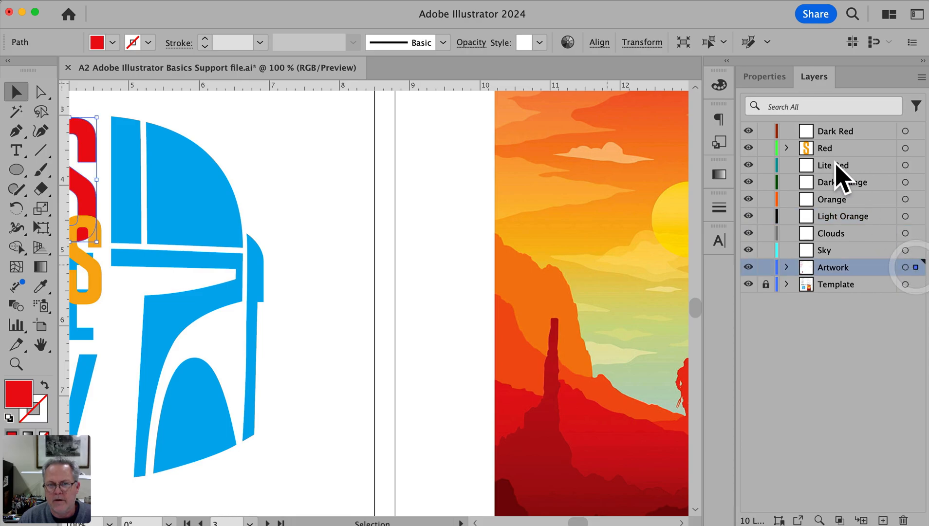
left_click(904, 148)
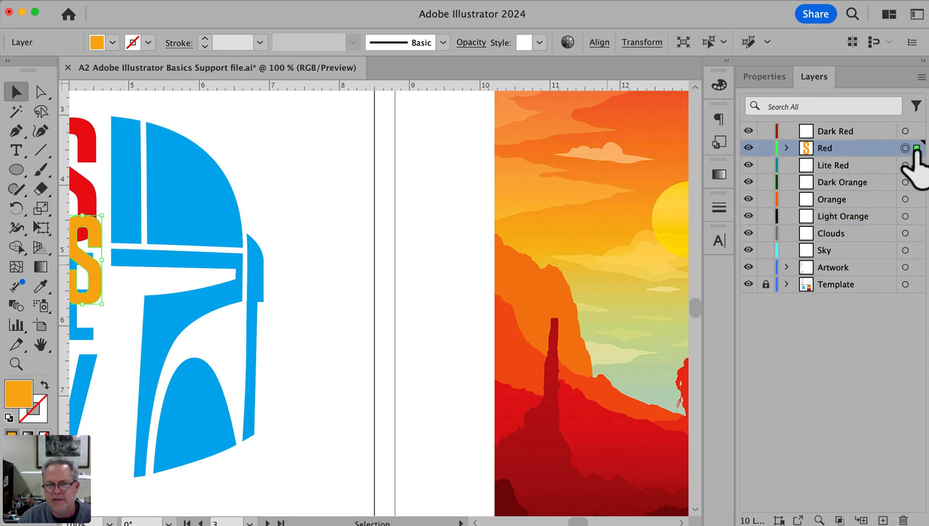
left_click_drag(919, 269, 915, 266)
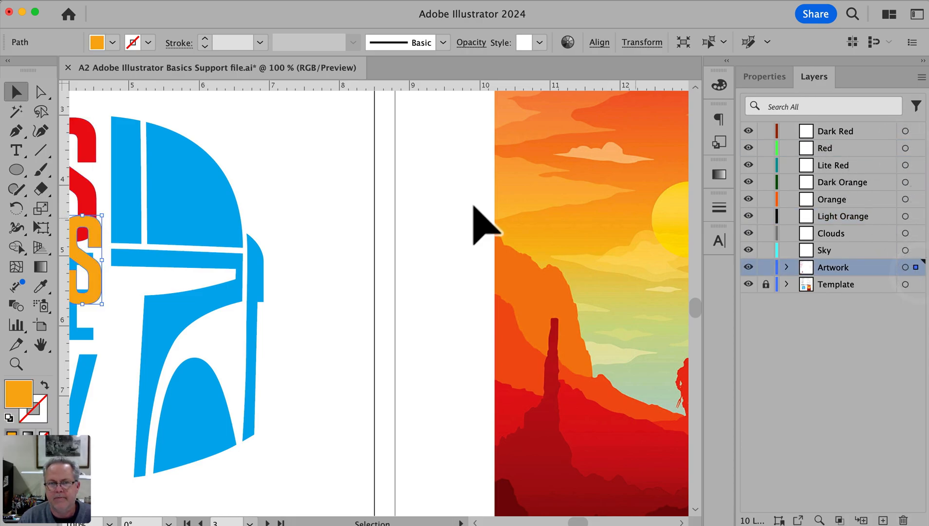
Check what the Artwork layer contains by toggling its visibility and selecting its objects, and leave the layer hidden
scroll(332, 242, "left", 10)
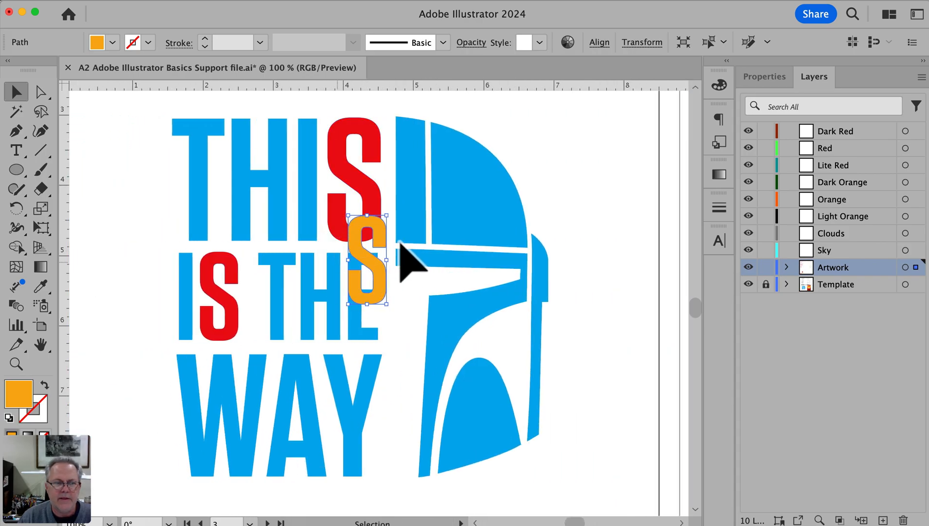
left_click(748, 267)
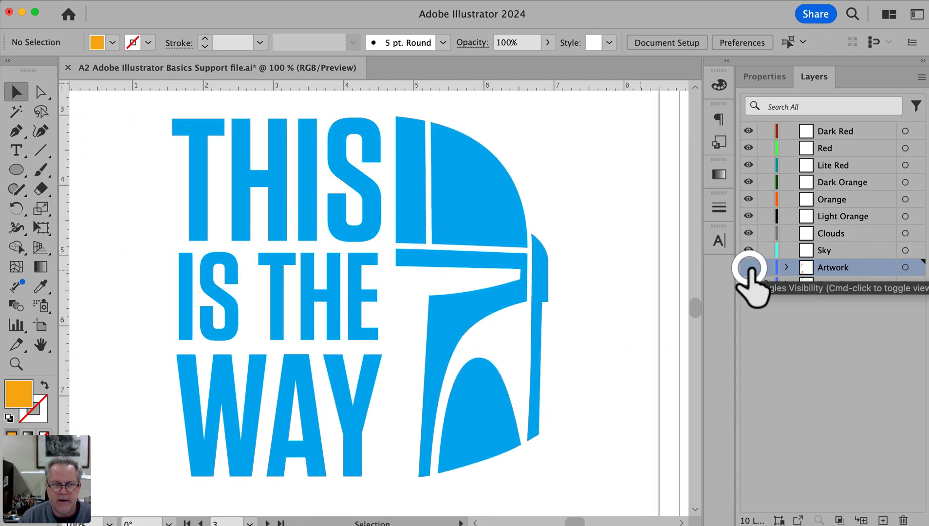
left_click(749, 267)
left_click(748, 267)
left_click(748, 267)
left_click(749, 267)
left_click(749, 268)
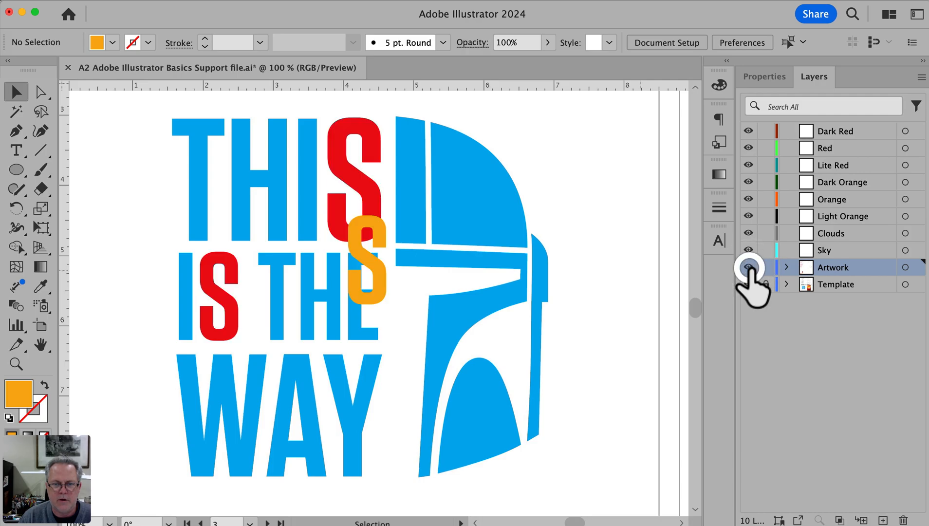
left_click(905, 268)
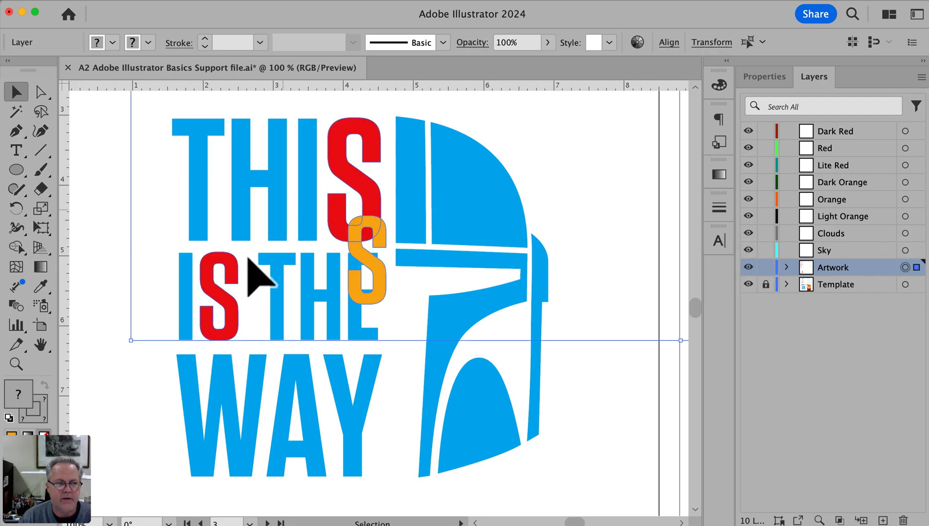
left_click(587, 195)
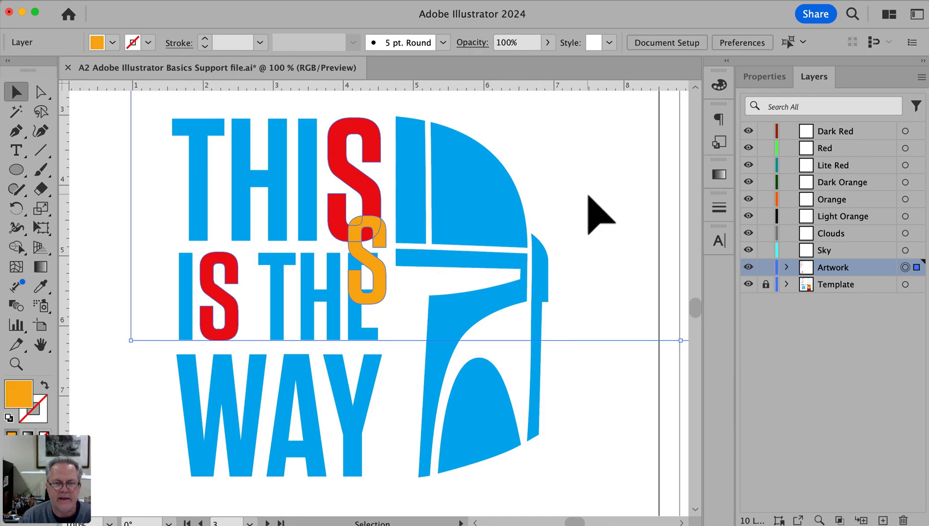
left_click(748, 267)
Make Dark Red the active layer for tracing the darkest foreground hills of the Mandalorian poster
left_click_drag(580, 251, 13, 440)
left_click_drag(368, 403, 358, 150)
left_click_drag(403, 396, 404, 245)
mouse_move(389, 343)
left_mouse_down()
mouse_move(401, 338)
mouse_move(403, 354)
left_mouse_up()
left_click(861, 131)
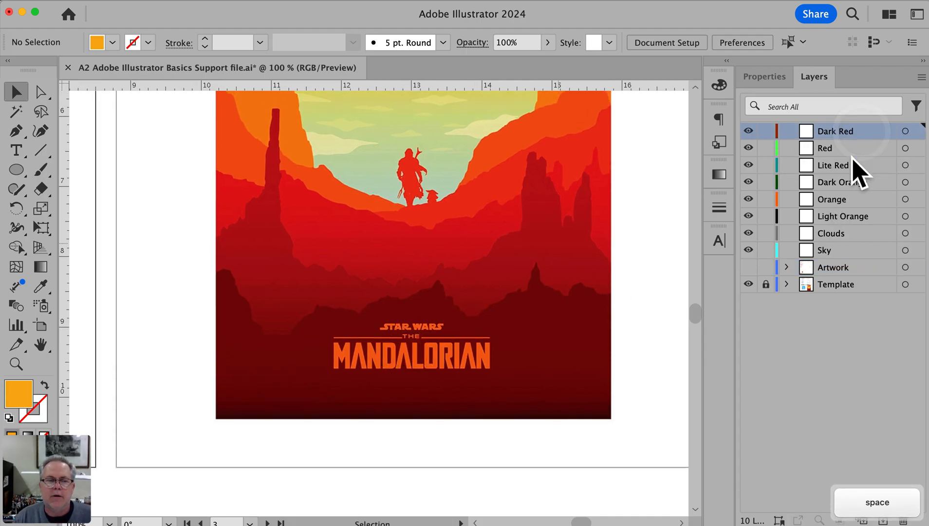
left_click(371, 399, "super")
left_click_drag(411, 294, 353, 408)
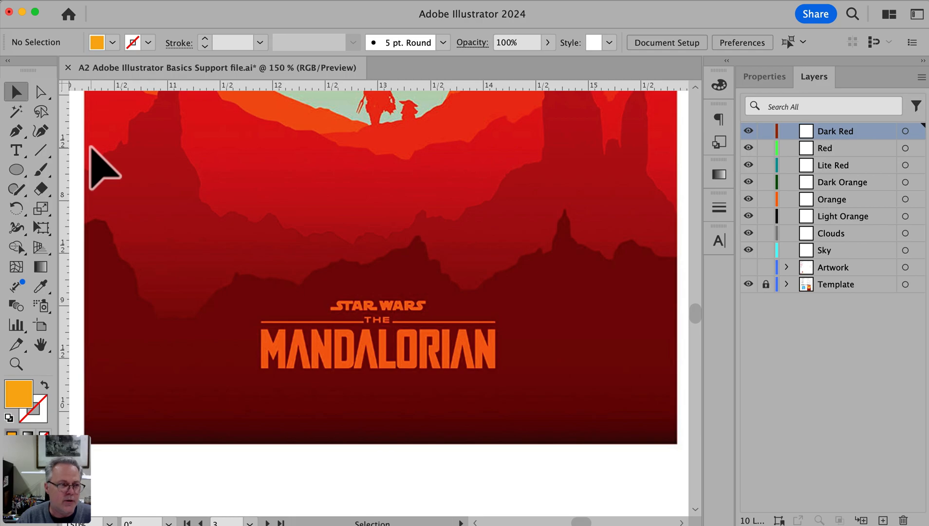
Set the Pencil tool's fidelity to the Smooth end of its scale in its tool options
key("n")
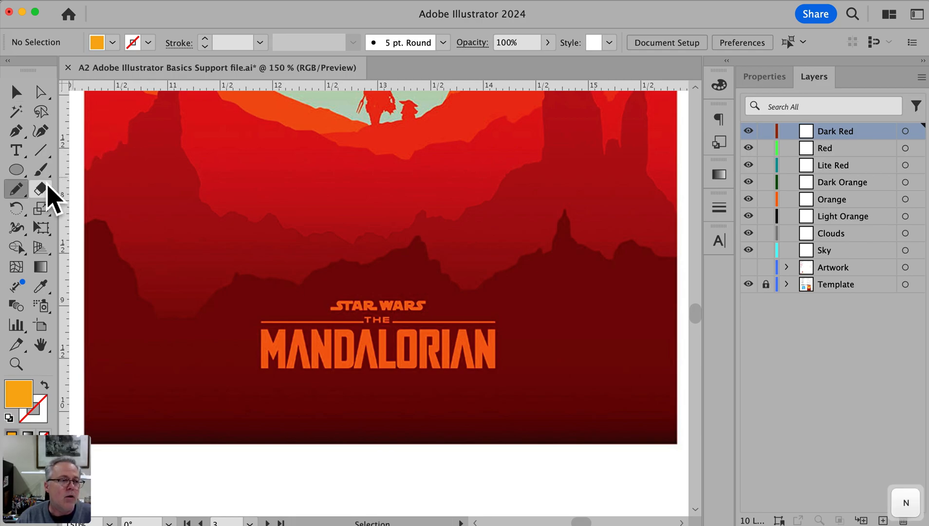
left_click(23, 195)
mouse_move(24, 198)
left_mouse_down()
mouse_move(111, 197)
mouse_move(104, 212)
mouse_move(81, 217)
mouse_move(125, 253)
mouse_move(73, 269)
mouse_move(61, 245)
mouse_move(89, 206)
left_mouse_up()
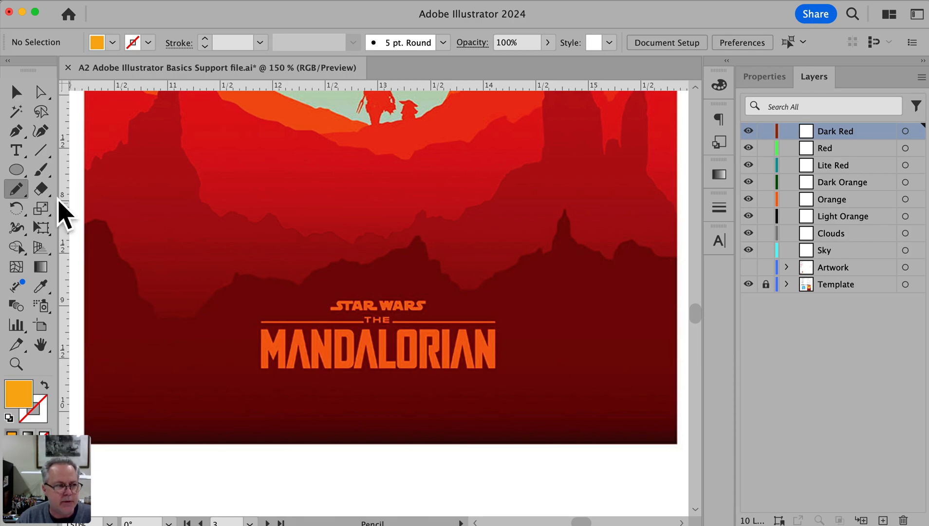
double_click(19, 190)
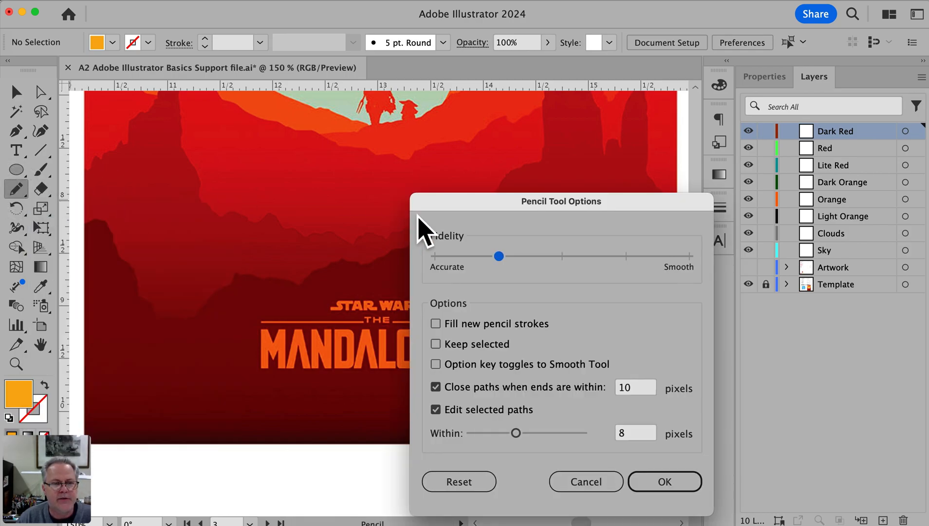
left_click_drag(469, 203, 290, 143)
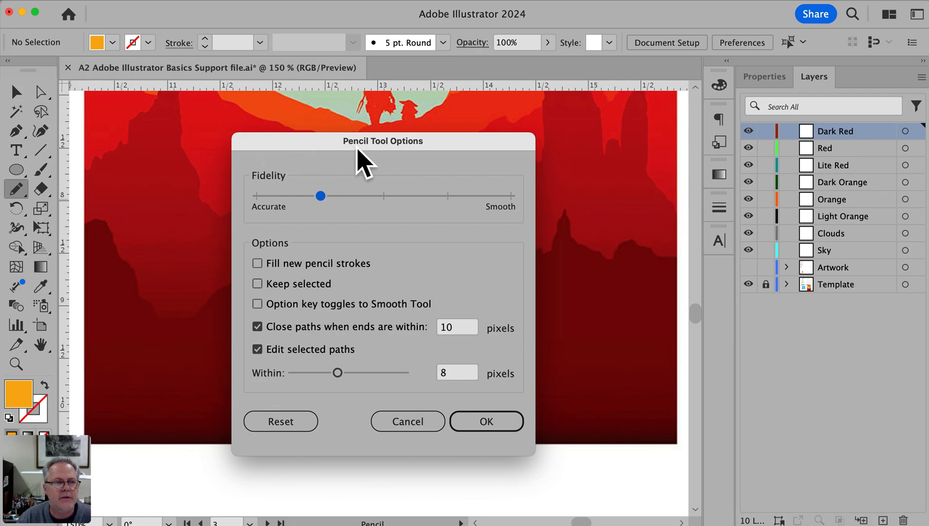
left_click_drag(318, 198, 384, 197)
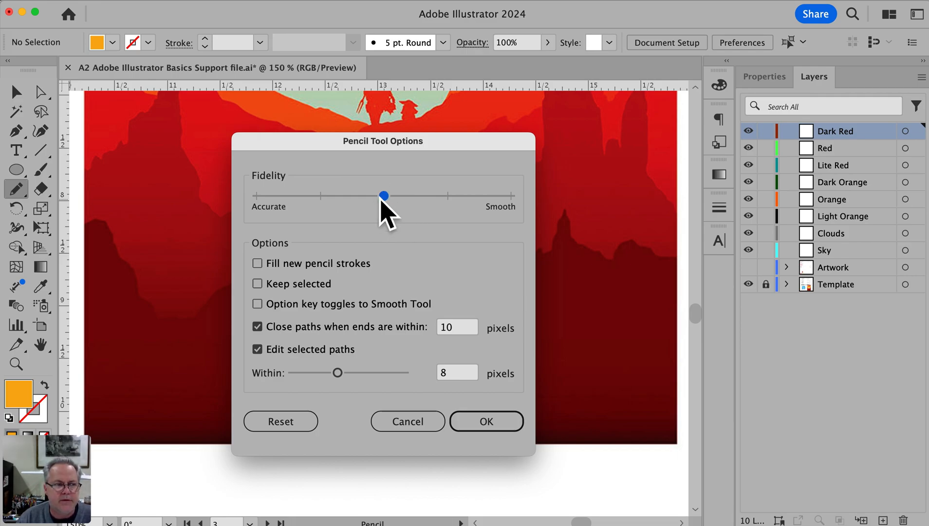
left_click_drag(385, 196, 511, 196)
left_click(487, 421)
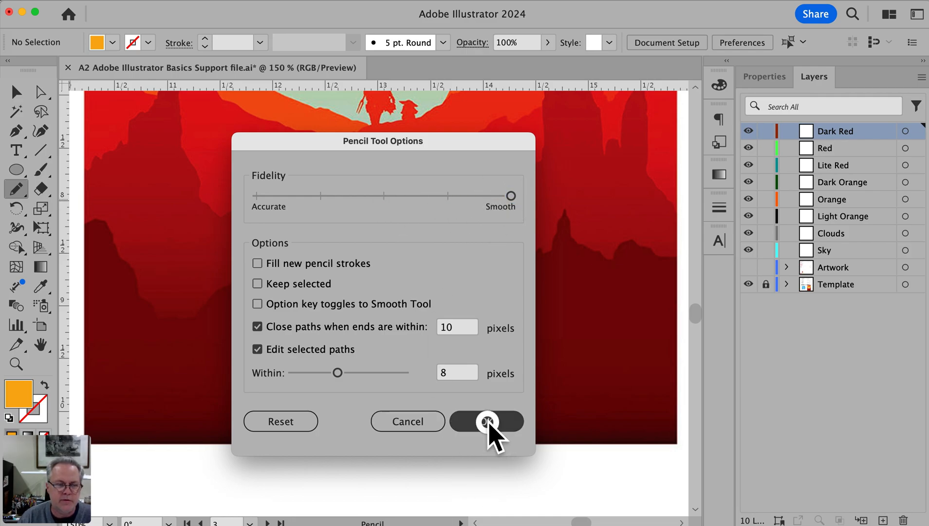
Trace the dark red ridge with the Pencil tool from the poster's left edge to the peak above the title's left end
left_click(171, 305, "super")
mouse_move(324, 309)
left_mouse_down()
mouse_move(99, 327)
mouse_move(188, 333)
left_mouse_up()
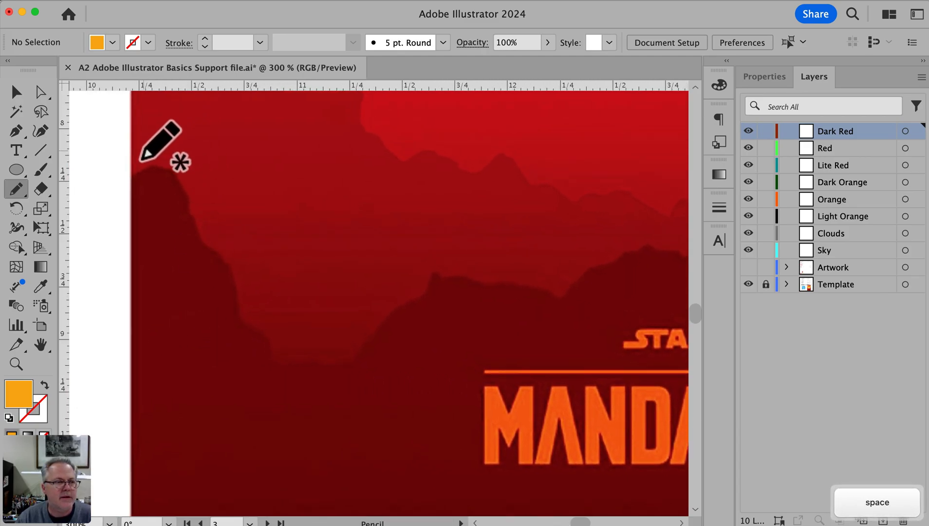
mouse_move(132, 177)
left_mouse_down()
mouse_move(175, 168)
mouse_move(201, 238)
mouse_move(224, 249)
mouse_move(244, 316)
mouse_move(277, 336)
mouse_move(285, 357)
mouse_move(360, 361)
mouse_move(374, 329)
mouse_move(436, 275)
left_mouse_up()
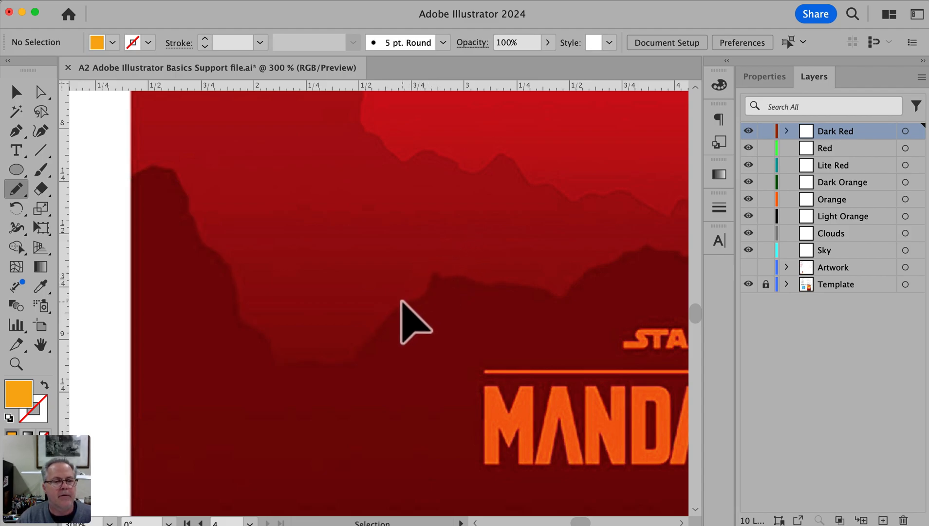
Change the Dark Red layer's identifying color to green in its layer options
double_click(870, 132)
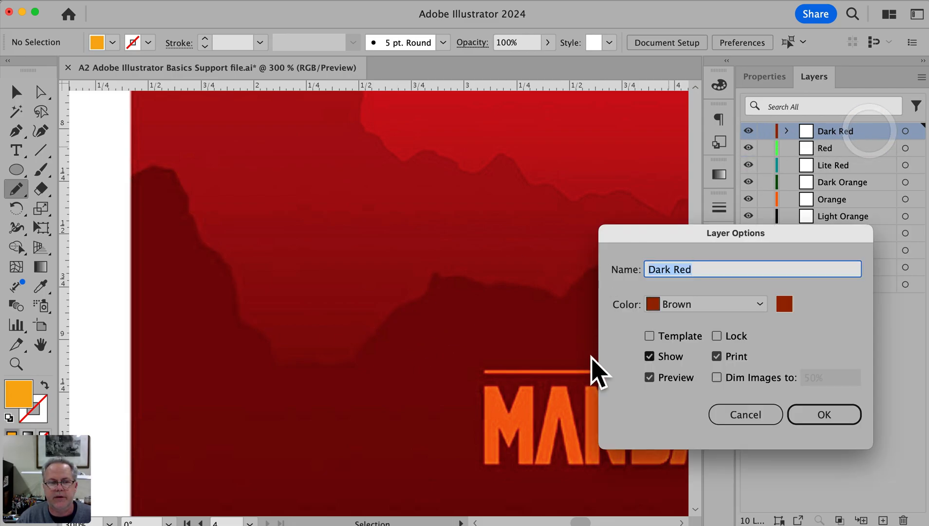
left_click(716, 306)
left_click(697, 378)
left_click(822, 414)
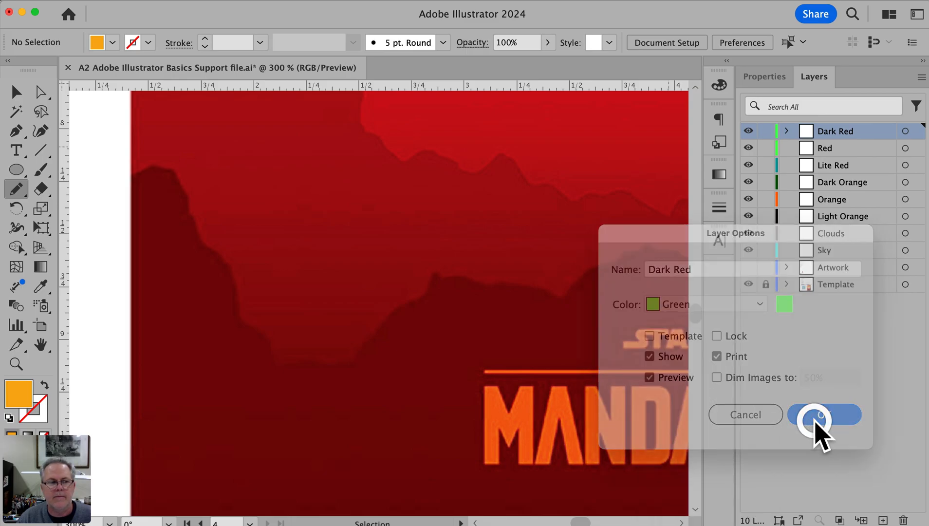
Set the Pencil tool's fidelity to the Accurate end of its scale and delete the existing smooth trace from the Dark Red layer
left_click(905, 132)
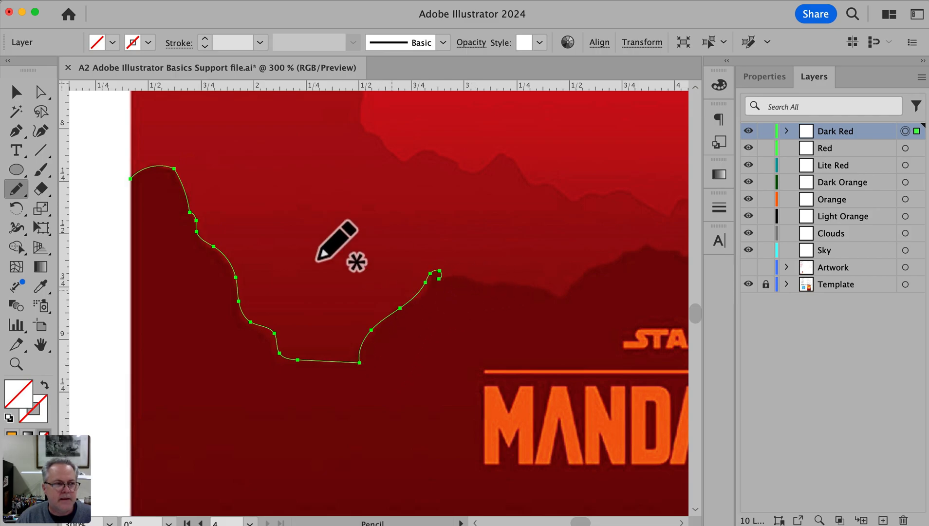
double_click(16, 189)
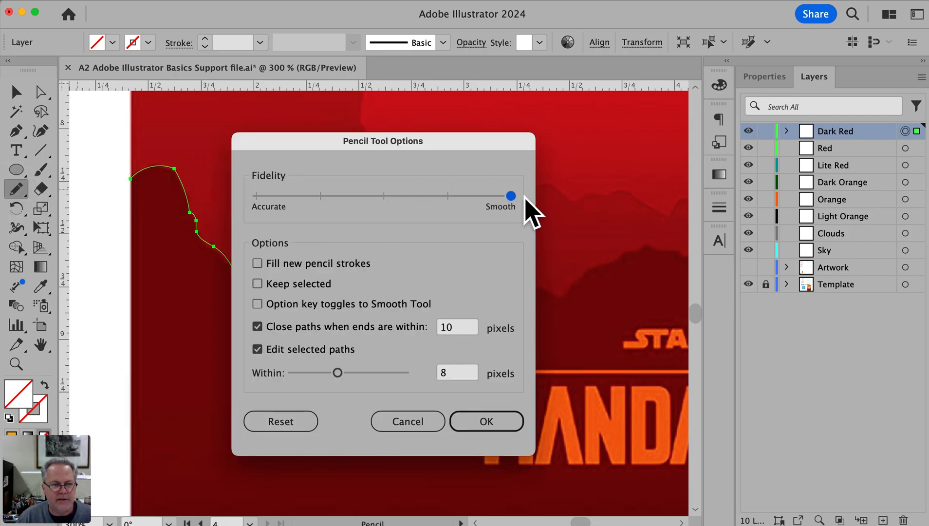
left_click_drag(510, 196, 201, 204)
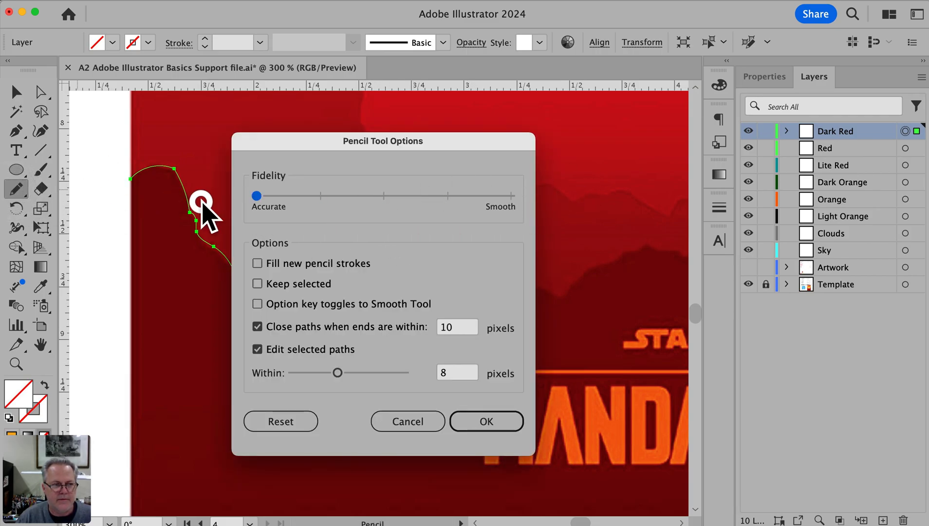
left_click(493, 427)
key("BackSpace")
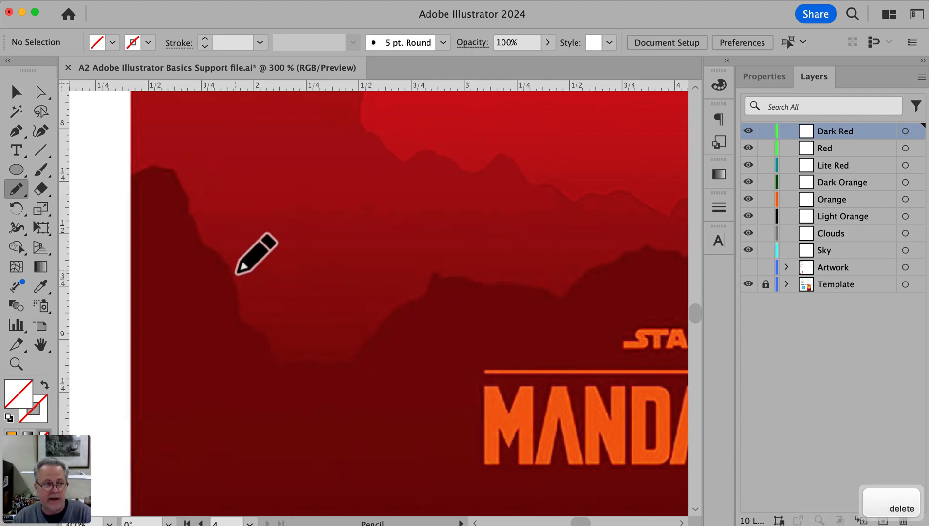
Retrace the dark red ridge with the Pencil tool from the poster's left edge to the dip just before the Star Wars lettering
mouse_move(131, 174)
left_mouse_down()
mouse_move(177, 170)
mouse_move(202, 240)
mouse_move(230, 262)
mouse_move(242, 319)
mouse_move(271, 334)
mouse_move(284, 364)
mouse_move(347, 364)
mouse_move(387, 313)
mouse_move(418, 298)
mouse_move(433, 270)
mouse_move(564, 295)
left_mouse_up()
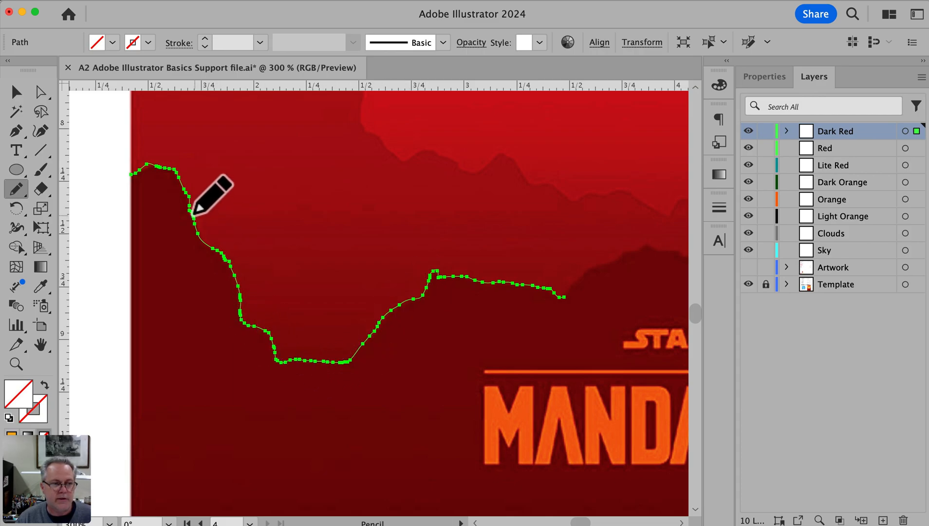
left_click(106, 243, "super")
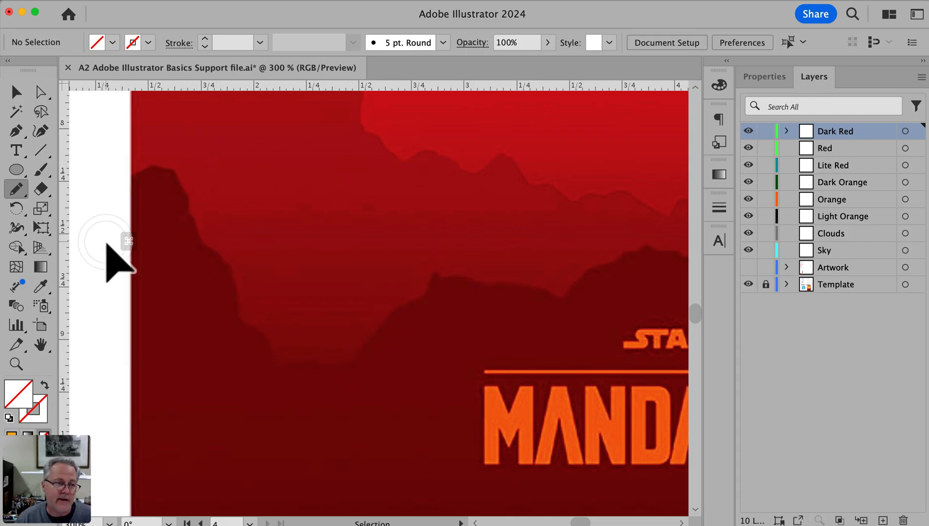
left_click(390, 311, "super")
key("space")
mouse_move(594, 297)
left_mouse_down()
mouse_move(550, 306)
mouse_move(194, 295)
left_mouse_up()
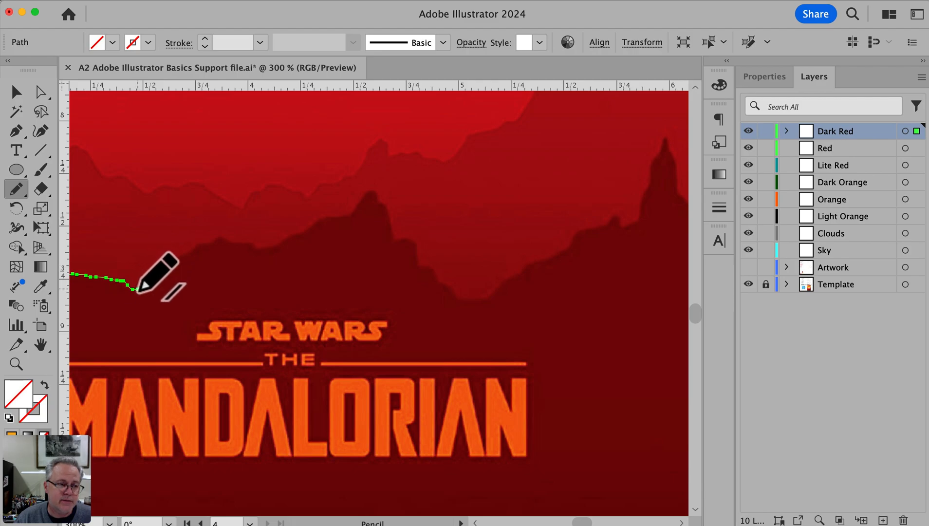
Draw separate Pencil paths from the dip over the central peak, down through the title's end, and along the poster's bottom edge
left_click(143, 281)
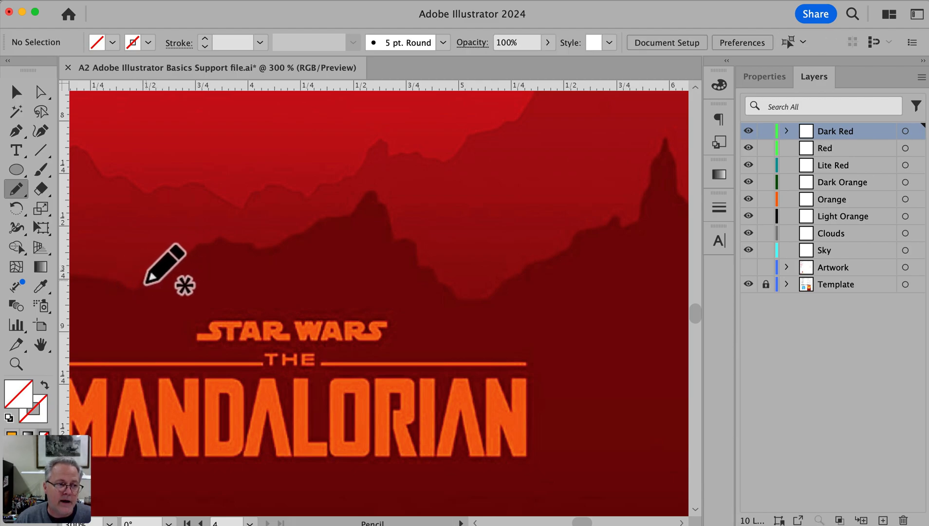
mouse_move(139, 288)
left_mouse_down()
mouse_move(214, 236)
mouse_move(282, 246)
mouse_move(360, 200)
mouse_move(390, 202)
mouse_move(398, 238)
mouse_move(417, 245)
mouse_move(452, 325)
mouse_move(444, 508)
left_mouse_up()
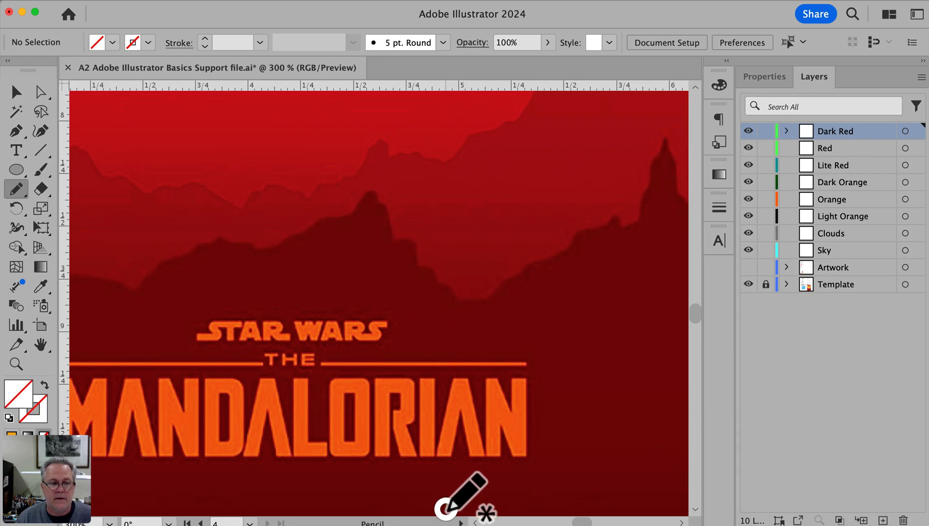
key("space")
mouse_move(440, 425)
left_mouse_down()
mouse_move(620, 284)
mouse_move(527, 291)
left_mouse_up()
key("space")
key("super")
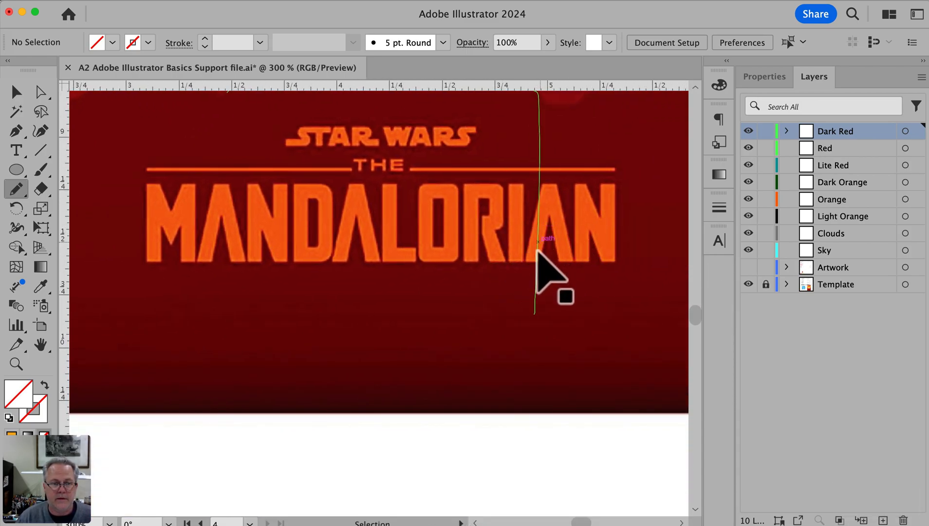
mouse_move(533, 322)
left_mouse_down()
mouse_move(533, 417)
mouse_move(142, 414)
left_mouse_up()
Continue with separate Pencil paths around the poster's bottom-left corner and up its left edge to the ridge's starting point
key("space")
mouse_move(253, 422)
left_mouse_down()
mouse_move(840, 425)
mouse_move(541, 427)
left_mouse_up()
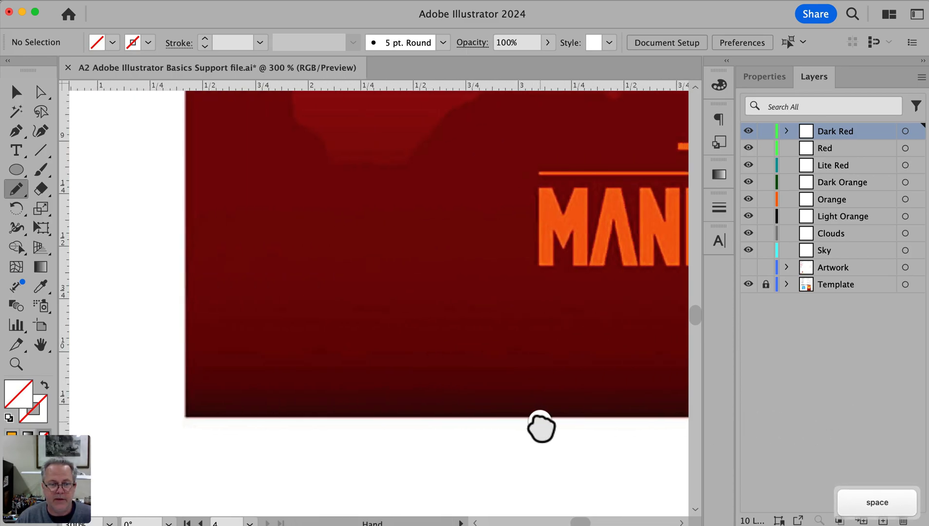
left_click(597, 421, "super")
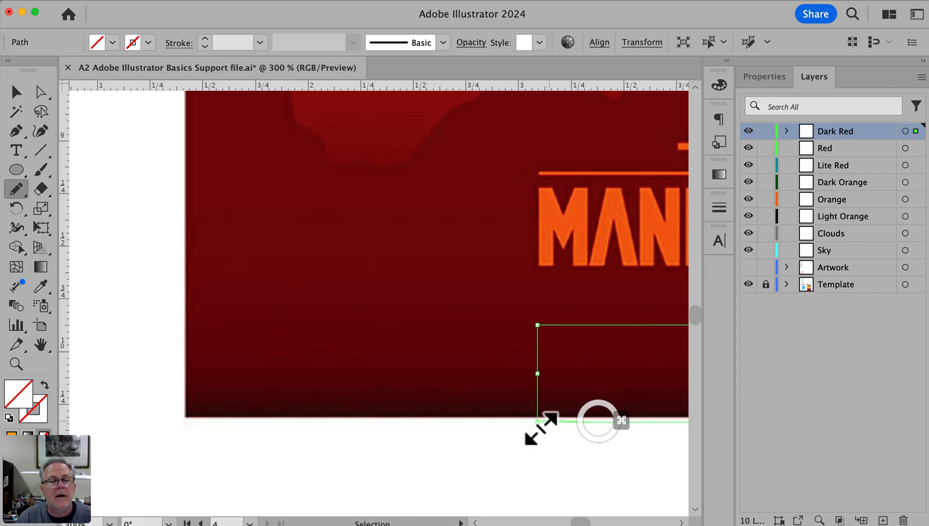
mouse_move(534, 420)
left_mouse_down()
mouse_move(173, 414)
mouse_move(187, 317)
mouse_move(183, 129)
left_mouse_up()
key("space")
left_click_drag(273, 159, 259, 376)
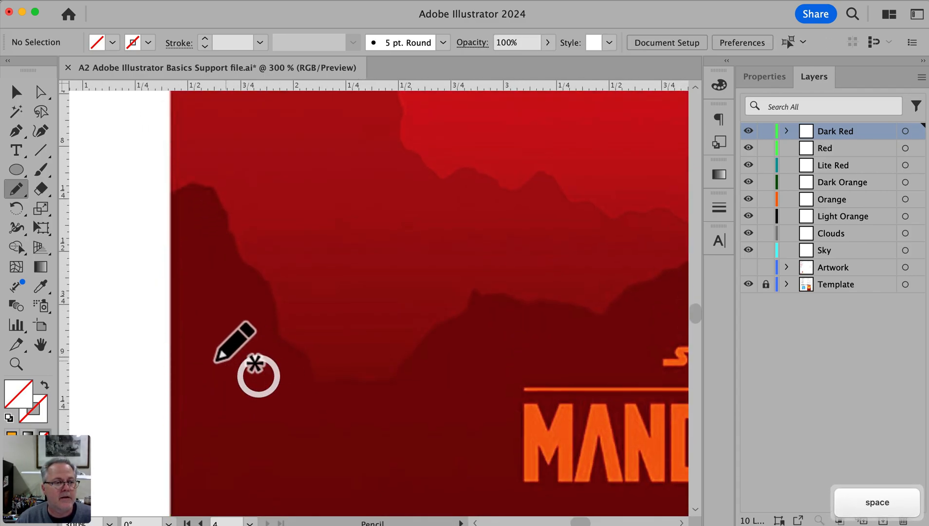
left_click_drag(168, 344, 171, 195)
key("space")
left_click(496, 405, "alt+super")
left_click(494, 405, "alt+super")
left_click_drag(428, 274, 482, 317)
Fill all paths on the Dark Red layer with dark red sampled from the poster and hide the Template layer
left_click(904, 131)
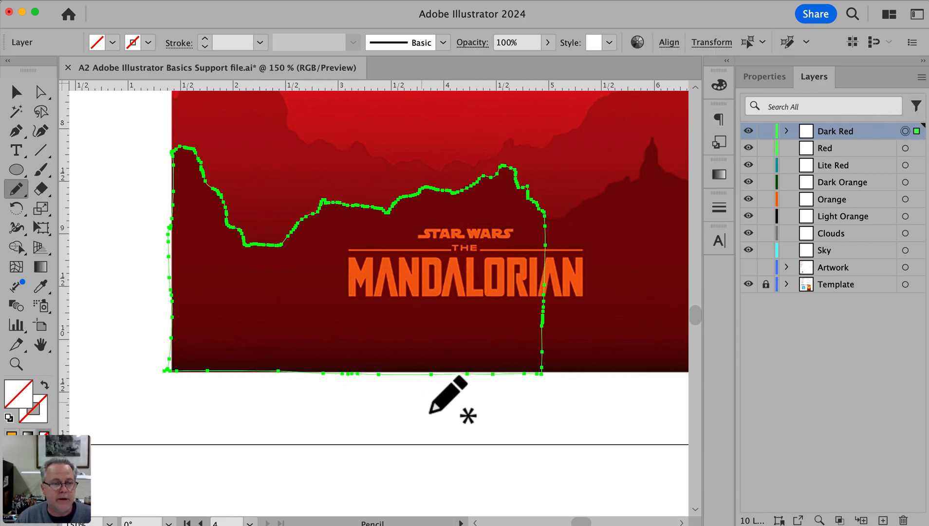
key("super")
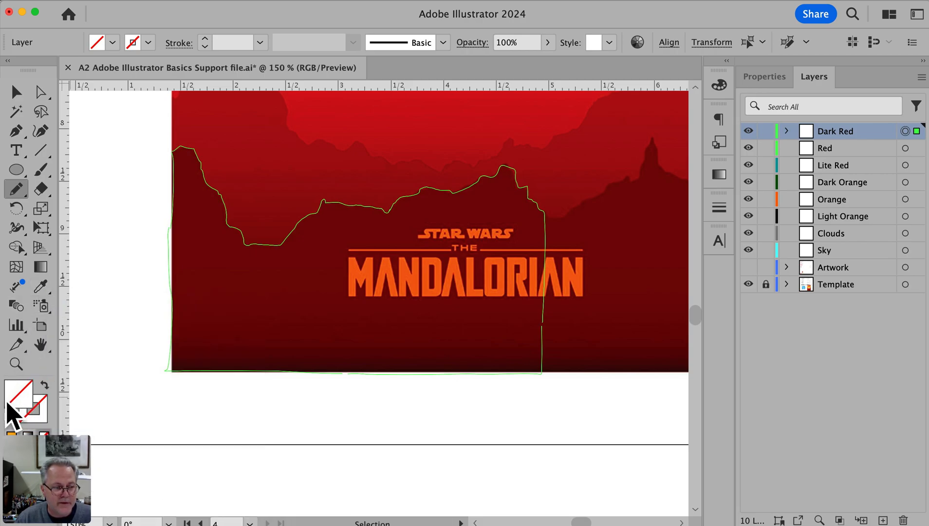
left_click(42, 285)
left_click(205, 252)
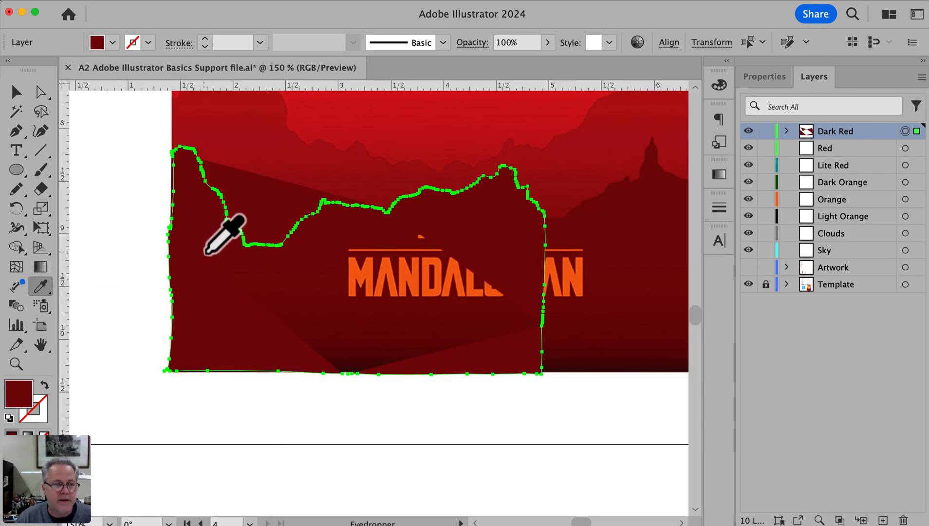
left_click(88, 272, "super")
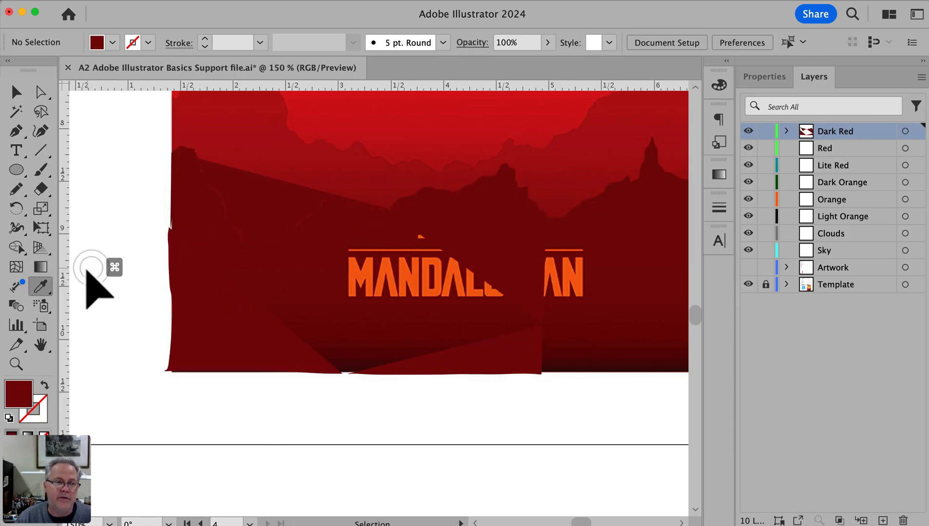
left_click(749, 284)
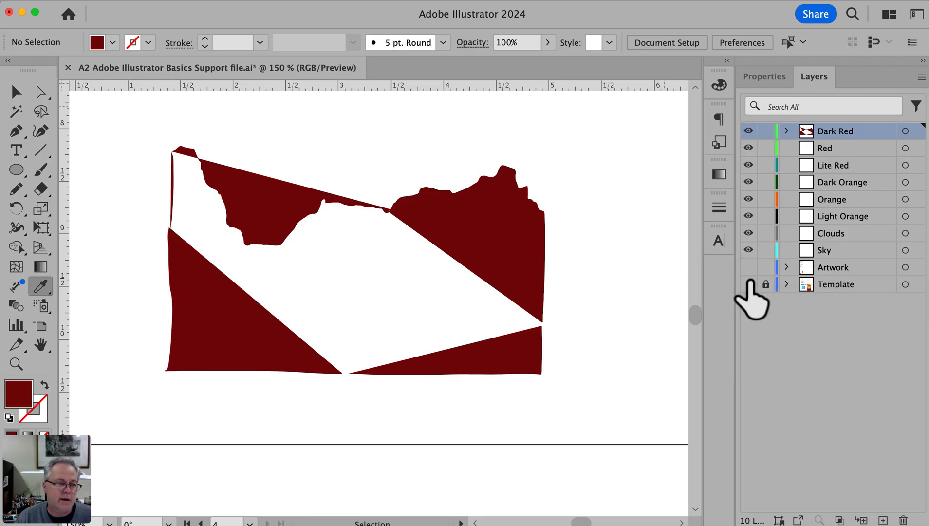
Delete the disconnected path pieces from the Dark Red layer, keeping only the first ridge trace from the poster's left edge
key("space")
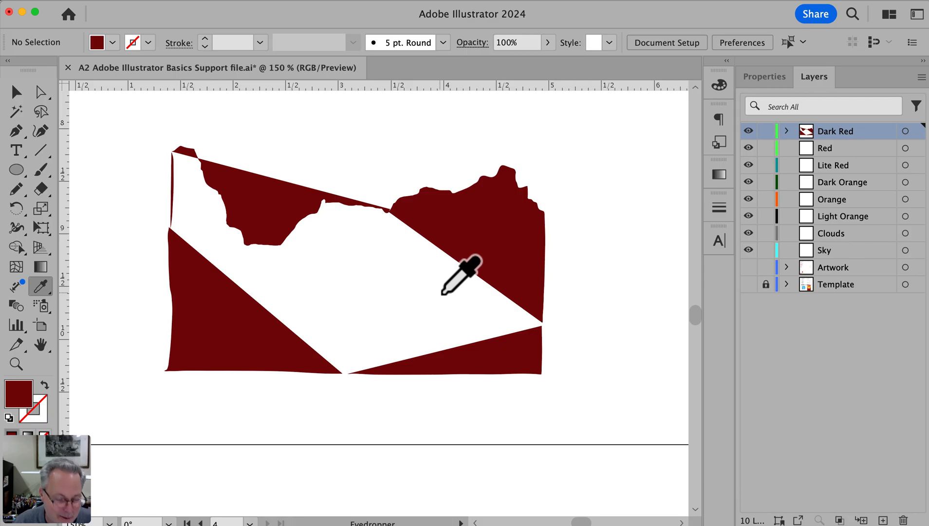
left_click_drag(129, 259, 628, 451)
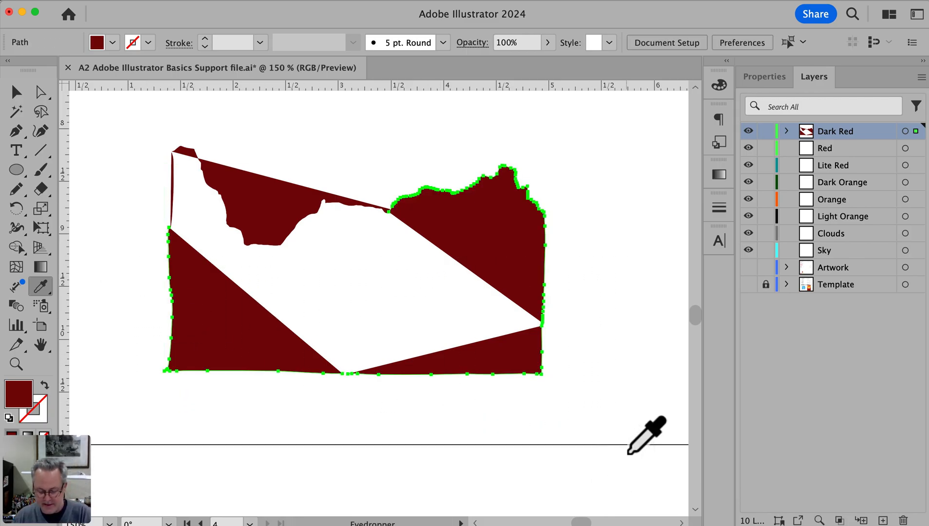
key("BackSpace")
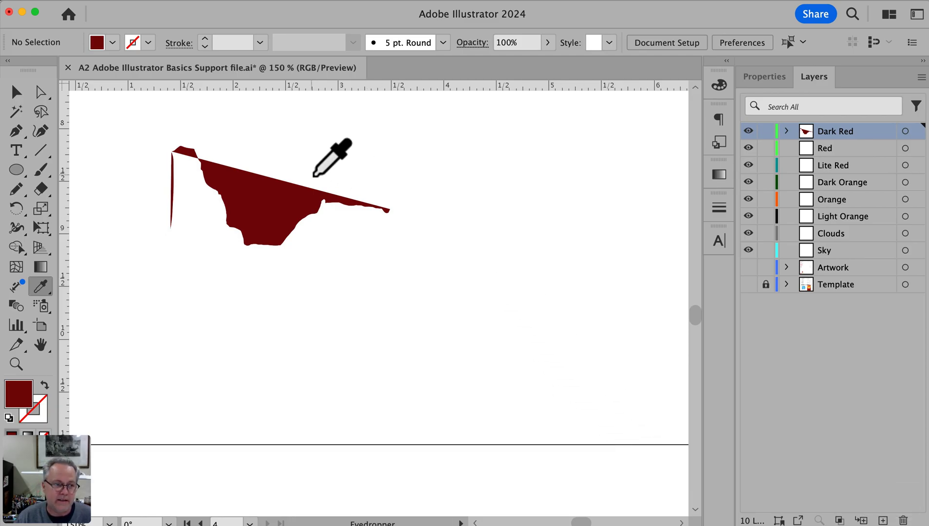
left_click_drag(145, 179, 191, 218)
key("BackSpace")
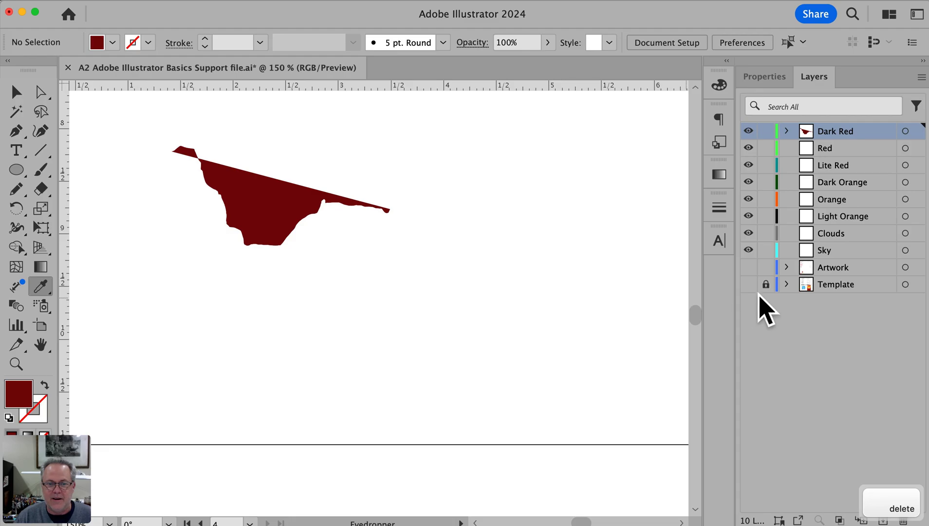
Show the Template layer again and remove the fill from the remaining ridge path
left_click(749, 284)
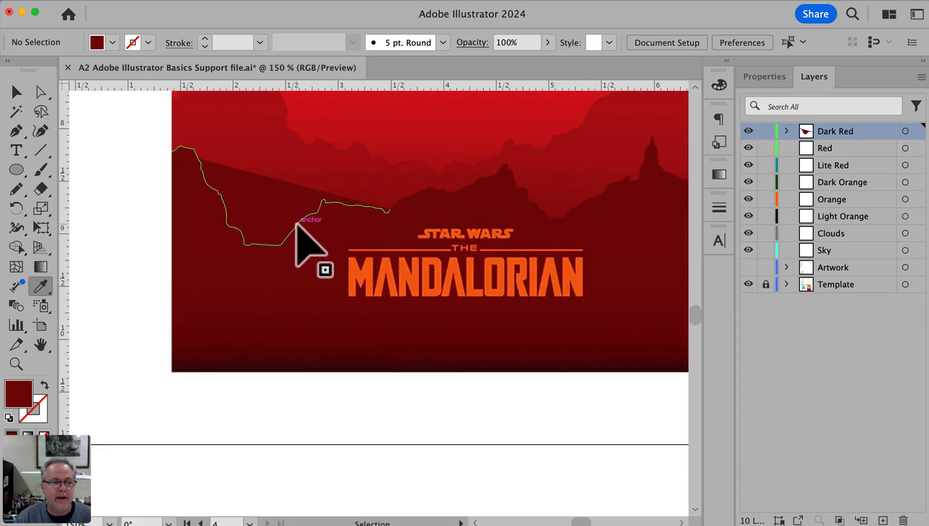
left_click(295, 223, "super")
left_click(44, 435)
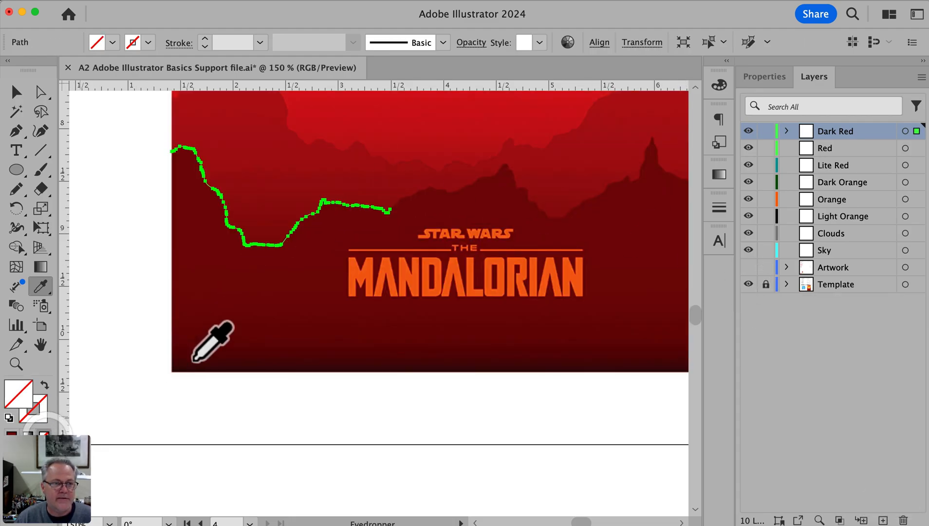
Extend the selected ridge path with the Pencil tool from its open end over the central peak and across the next valley
left_click(490, 232, "super")
left_click(339, 284, "super")
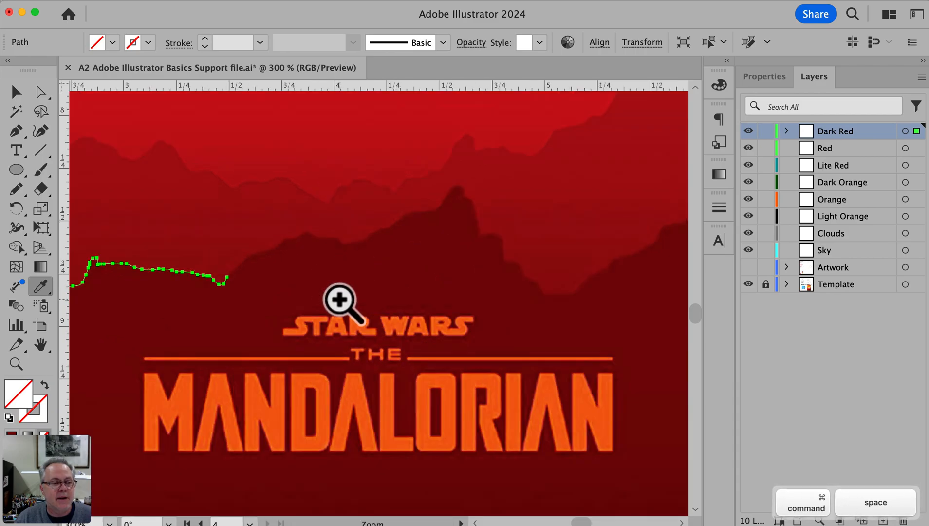
left_click(340, 287, "super")
left_click_drag(394, 296, 277, 304)
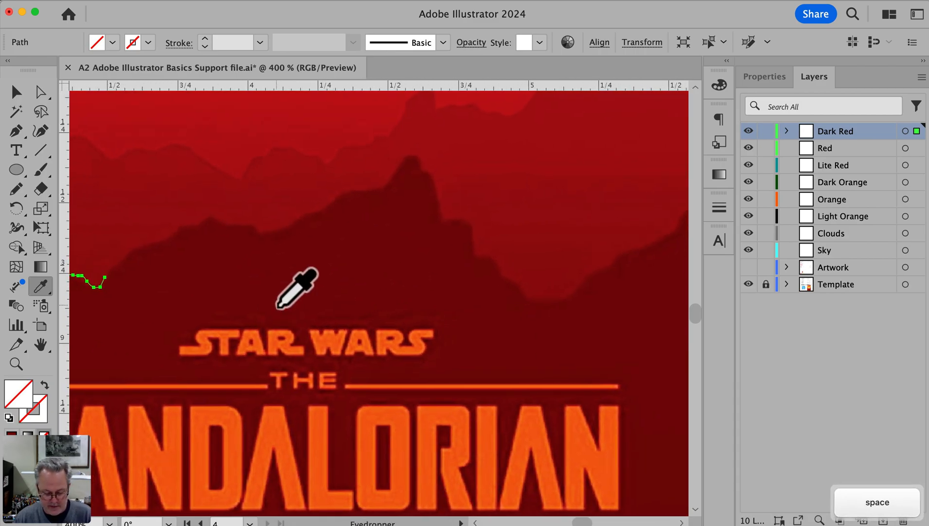
key("n")
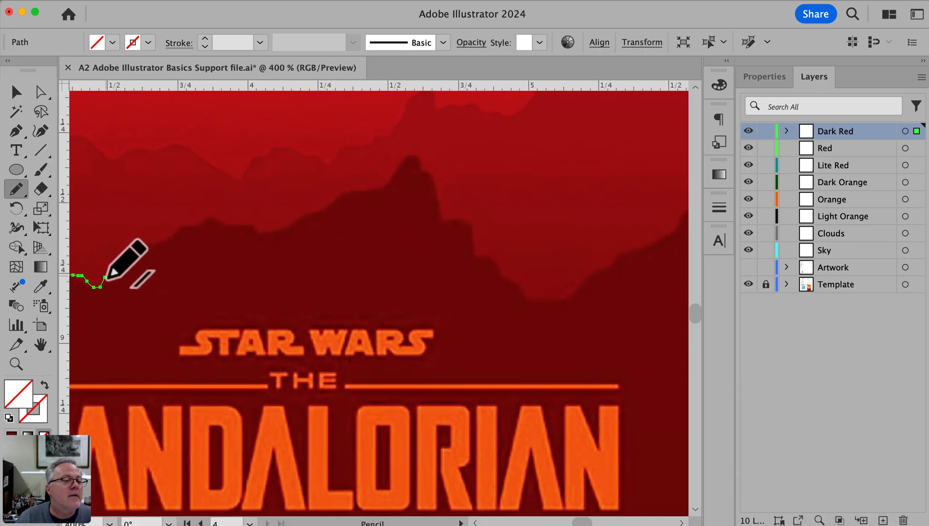
mouse_move(116, 270)
left_mouse_down()
mouse_move(129, 246)
mouse_move(206, 214)
mouse_move(284, 229)
left_mouse_up()
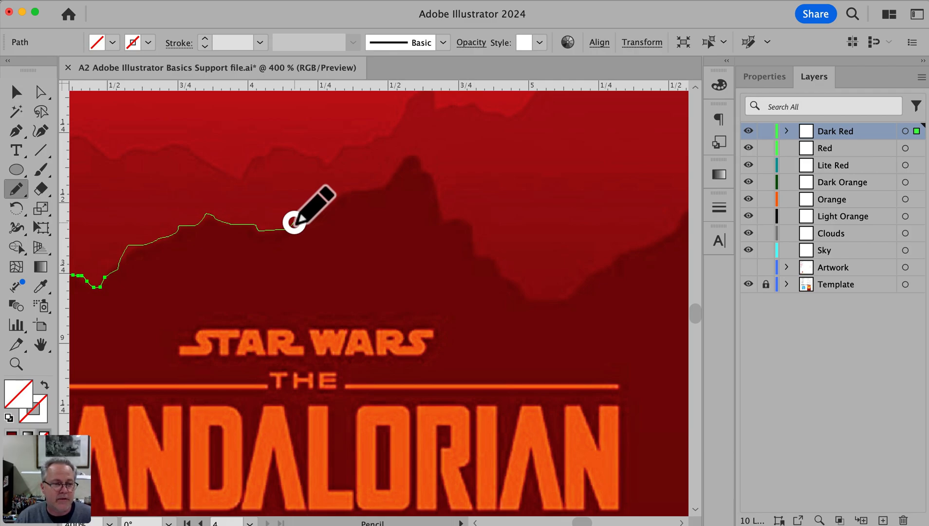
left_click_drag(294, 222, 296, 222)
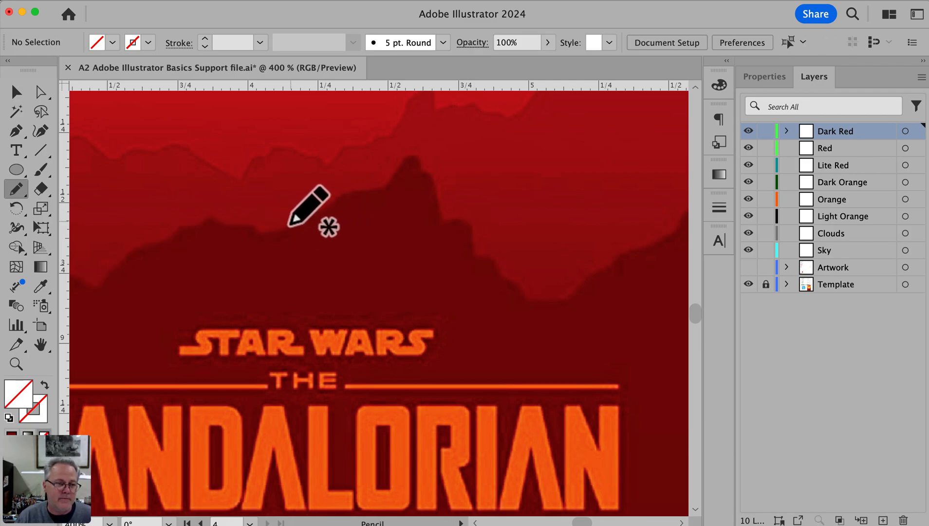
left_click(275, 229, "super")
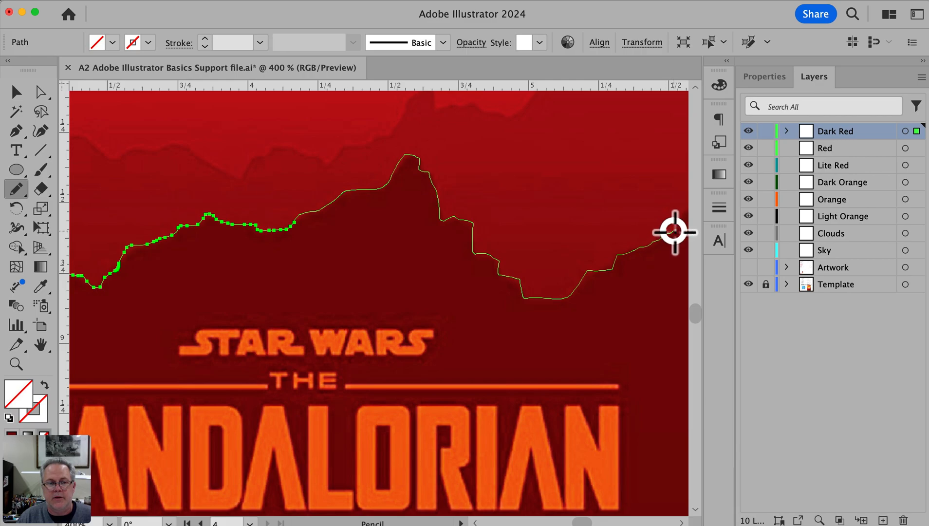
Extend the ridge path over the narrow spire to the poster's right edge and select the whole ridge path
key("space")
mouse_move(582, 276)
left_mouse_down()
mouse_move(393, 239)
mouse_move(377, 254)
mouse_move(487, 194)
left_mouse_up()
left_click(506, 253, "alt+super")
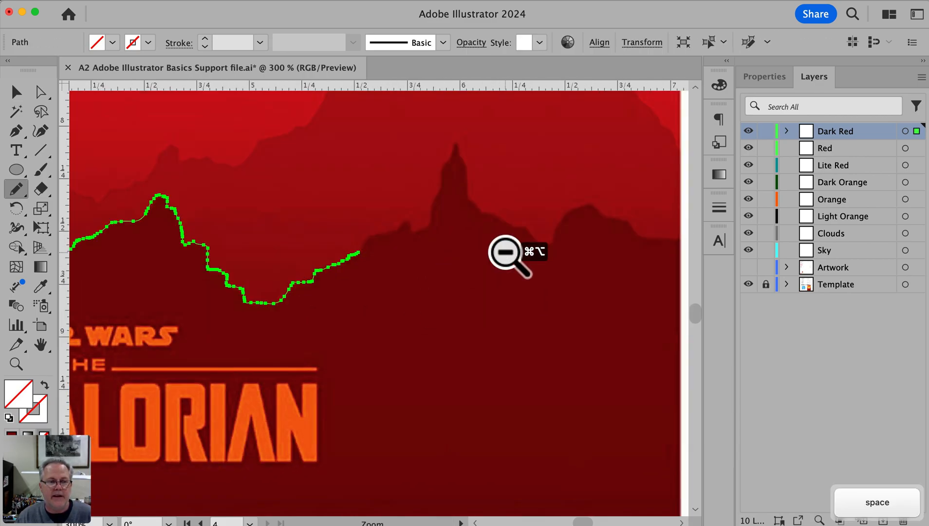
left_click(507, 252, "alt+super")
mouse_move(303, 285)
left_mouse_down()
mouse_move(327, 281)
mouse_move(337, 235)
mouse_move(373, 274)
mouse_move(407, 282)
mouse_move(429, 264)
mouse_move(490, 291)
left_mouse_up()
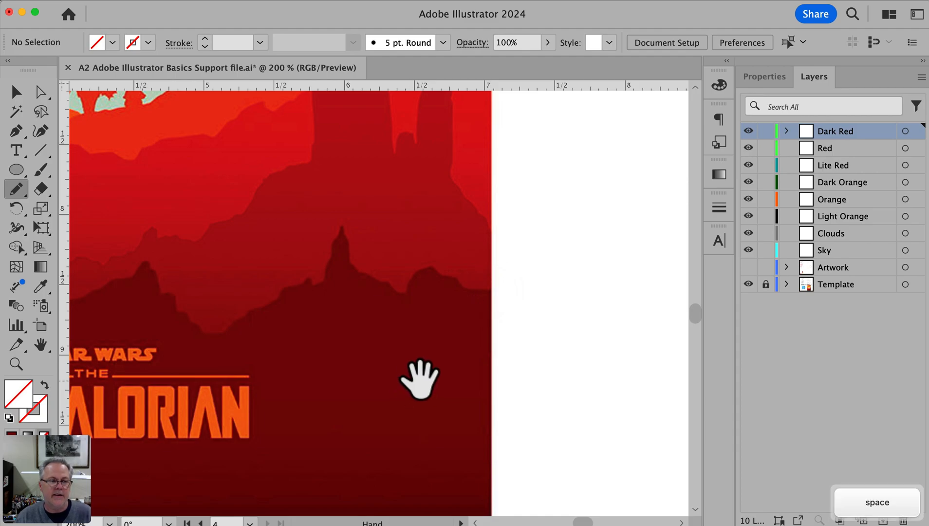
left_click(420, 377, "alt+super")
left_click_drag(357, 297, 538, 369)
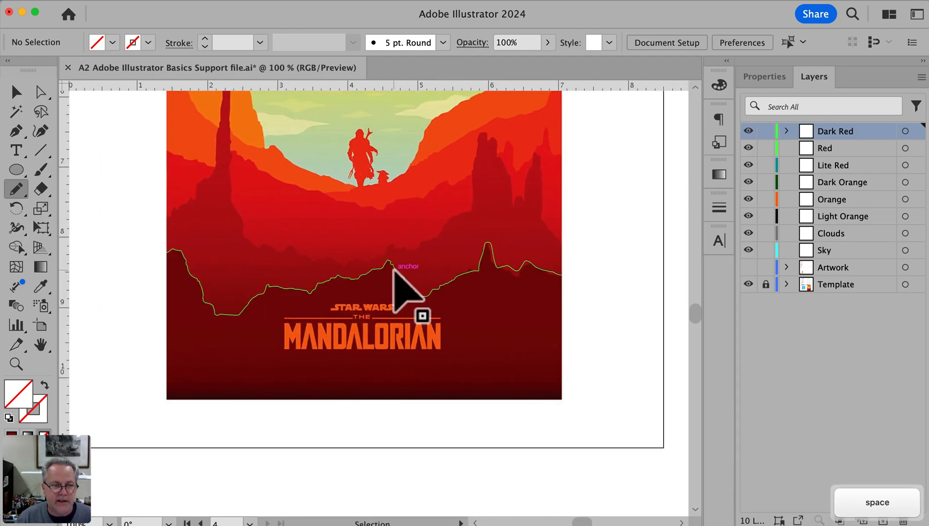
left_click(394, 271, "super")
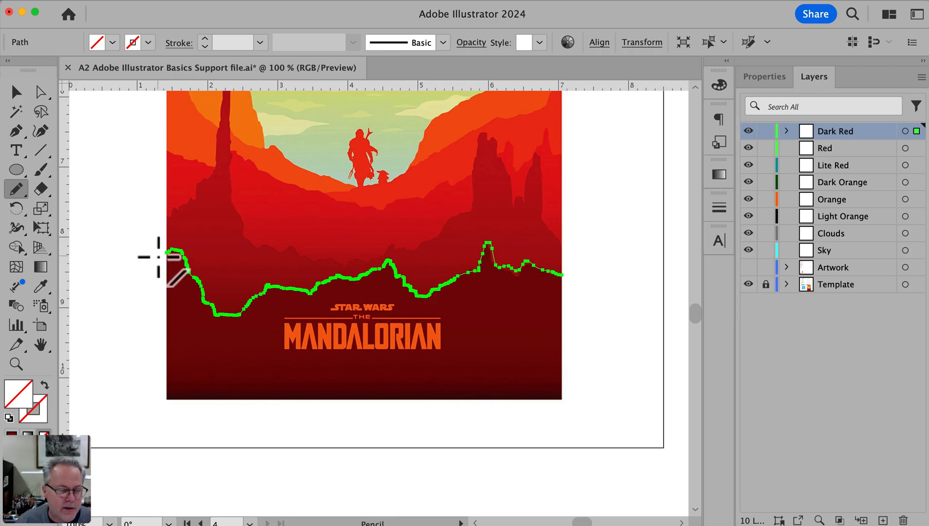
scroll(160, 260, "left", 2)
scroll(174, 272, "right", 1)
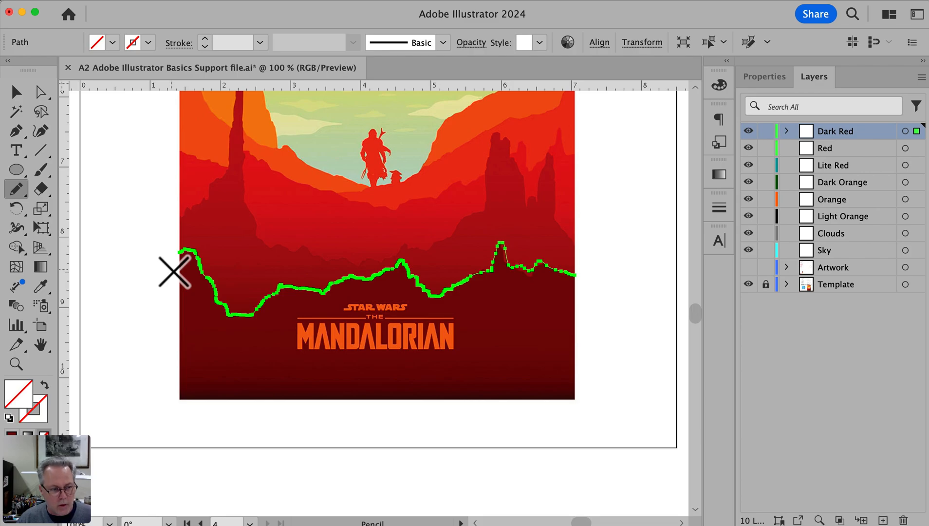
Close the foreground ridge path with the Pen tool through the poster's two bottom corners and back to its start, and deselect it
left_click(16, 131)
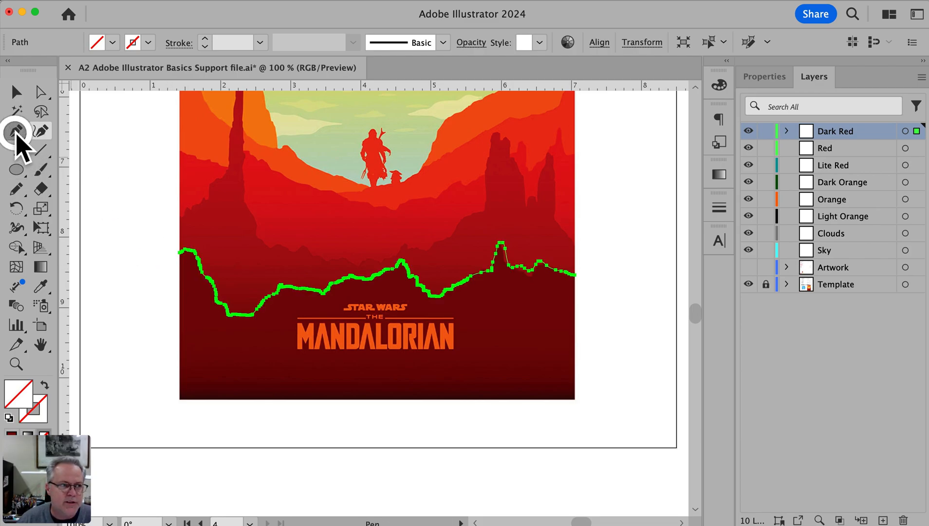
left_click(576, 275)
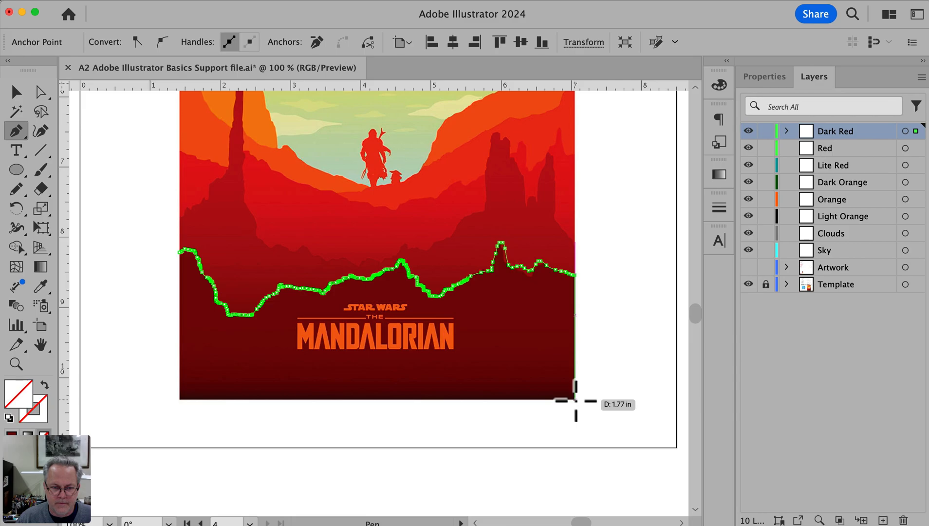
left_click(575, 399, "shift")
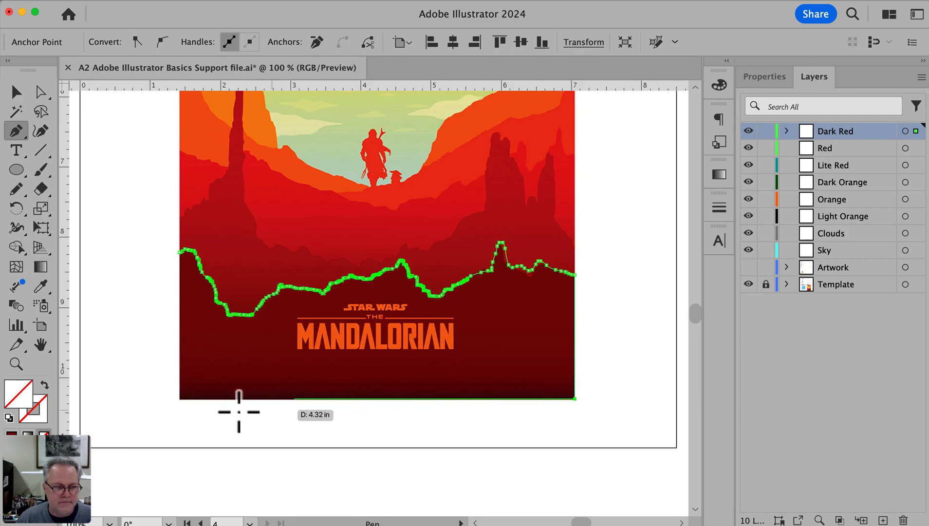
left_click(180, 399)
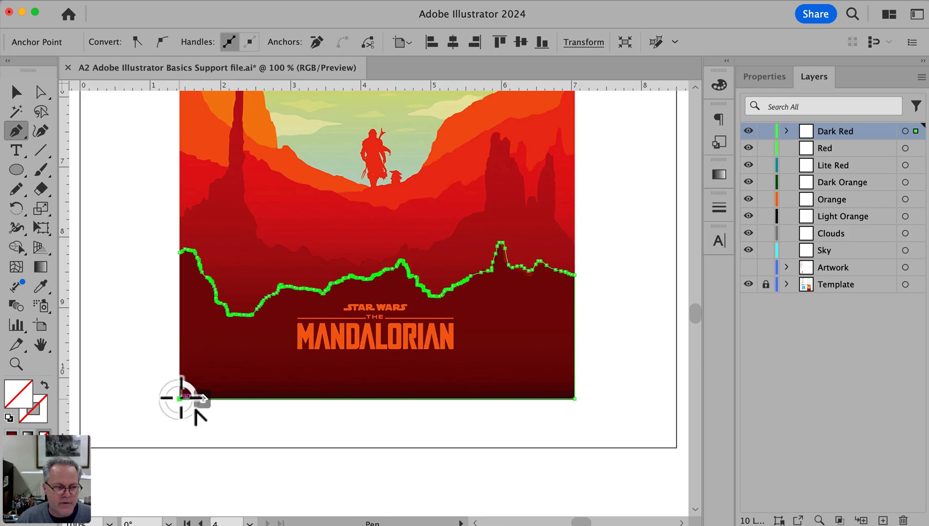
left_click(182, 253)
left_click(166, 259, "super")
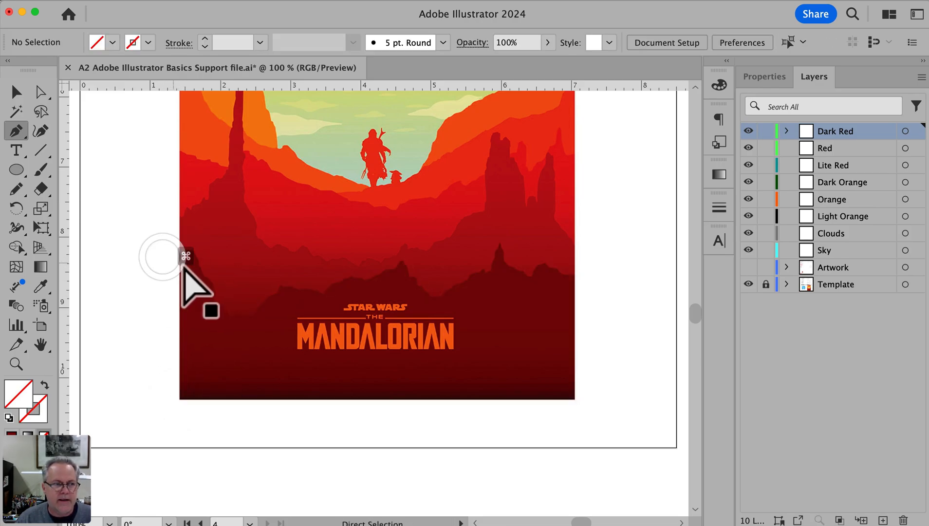
Try filling the closed foreground shape with a crimson from the Color Picker, and undo the fill
left_click(200, 264, "super")
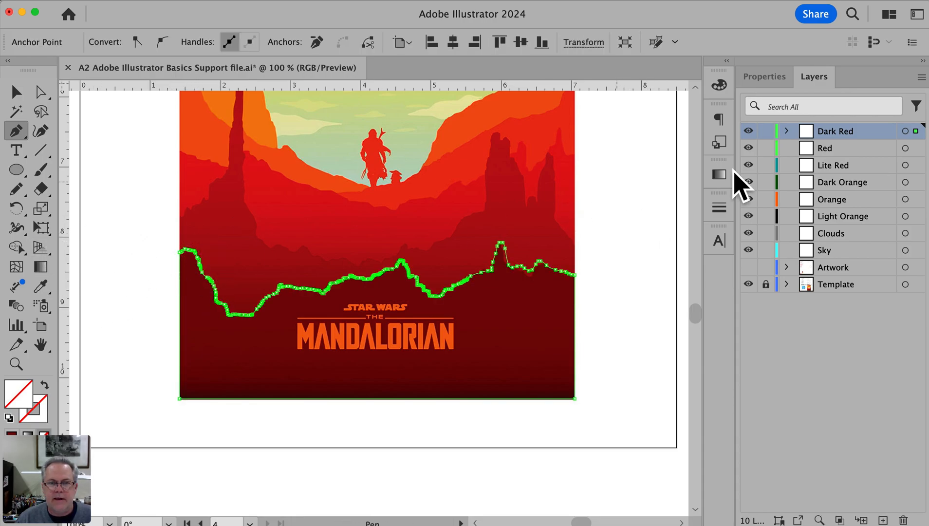
double_click(24, 395)
left_click(317, 281)
left_click(572, 214)
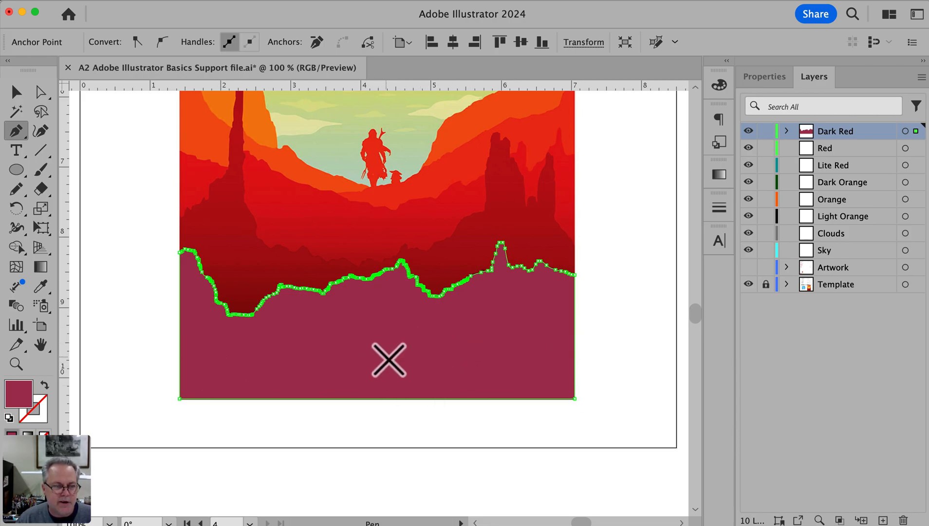
key("super+z")
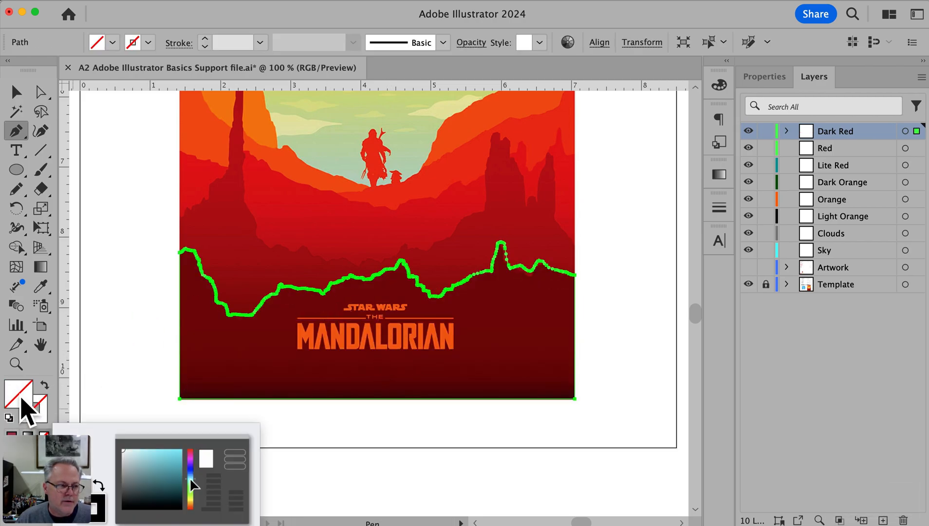
Fill the closed foreground shape with the dark red sampled from the poster's foreground using the Eyedropper, and deselect it
left_click(41, 287)
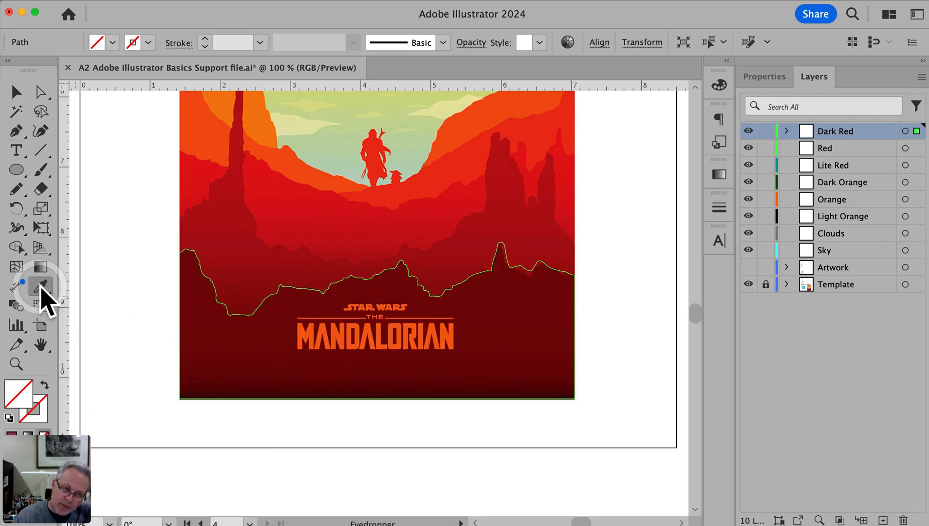
left_click(504, 294)
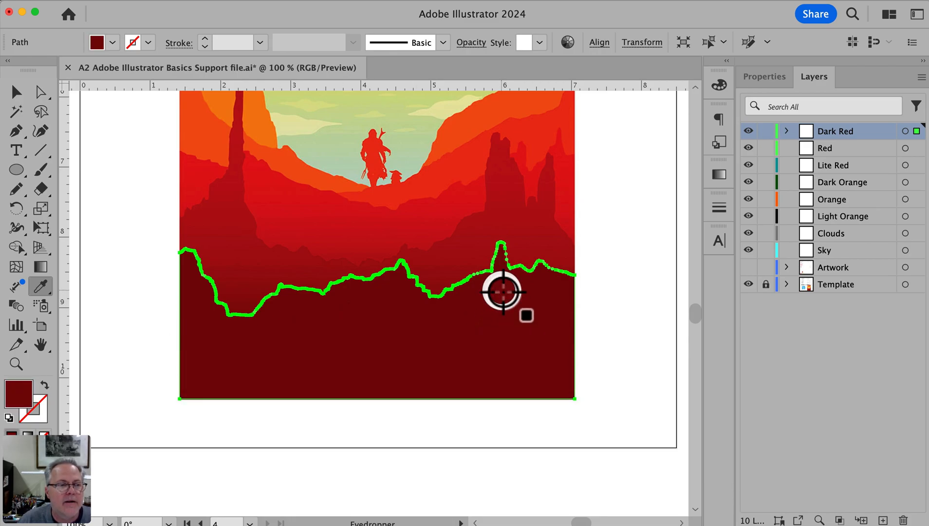
left_click(125, 291)
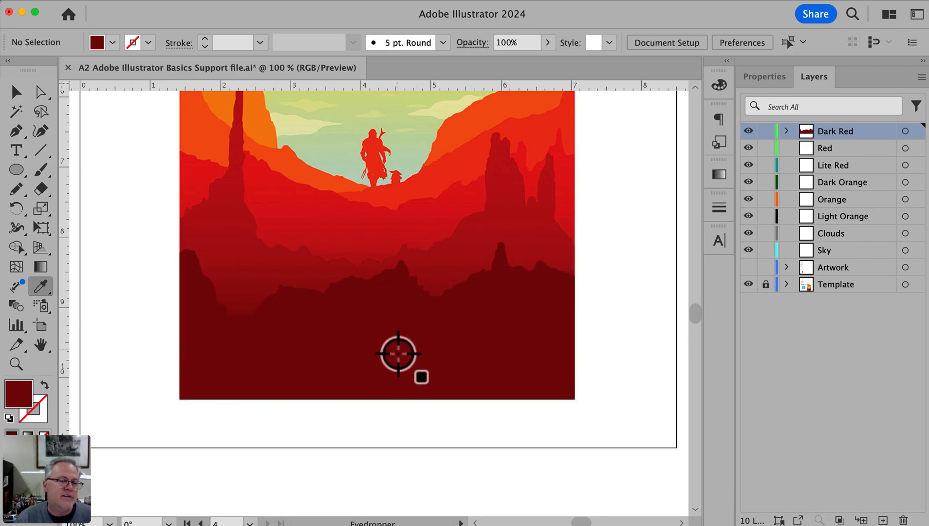
key("super+z")
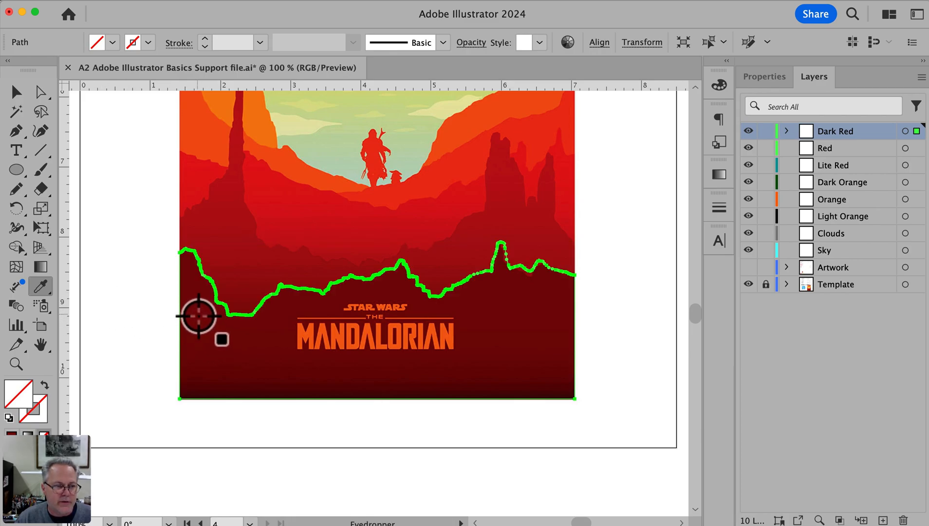
left_click(197, 317)
left_click(88, 296, "super")
Trace the middle red ridge with the Pencil tool from the poster's left edge over the tall spire and twin rock towers to the right edge
key("space")
left_click_drag(176, 255, 168, 343)
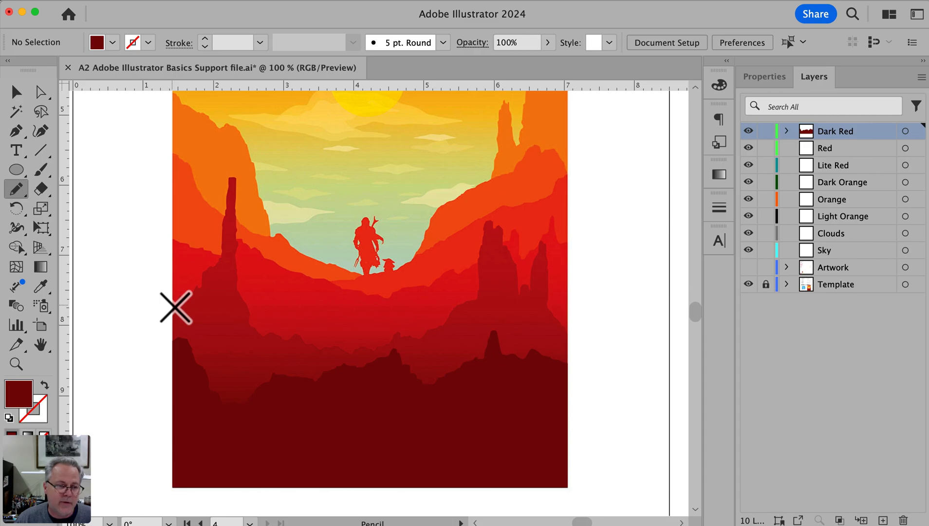
mouse_move(198, 288)
left_mouse_down()
mouse_move(226, 251)
mouse_move(229, 174)
mouse_move(236, 177)
mouse_move(240, 292)
mouse_move(264, 338)
mouse_move(373, 350)
mouse_move(399, 329)
mouse_move(434, 329)
mouse_move(481, 296)
mouse_move(480, 252)
mouse_move(492, 219)
mouse_move(527, 290)
mouse_move(549, 242)
mouse_move(550, 312)
mouse_move(570, 330)
left_mouse_up()
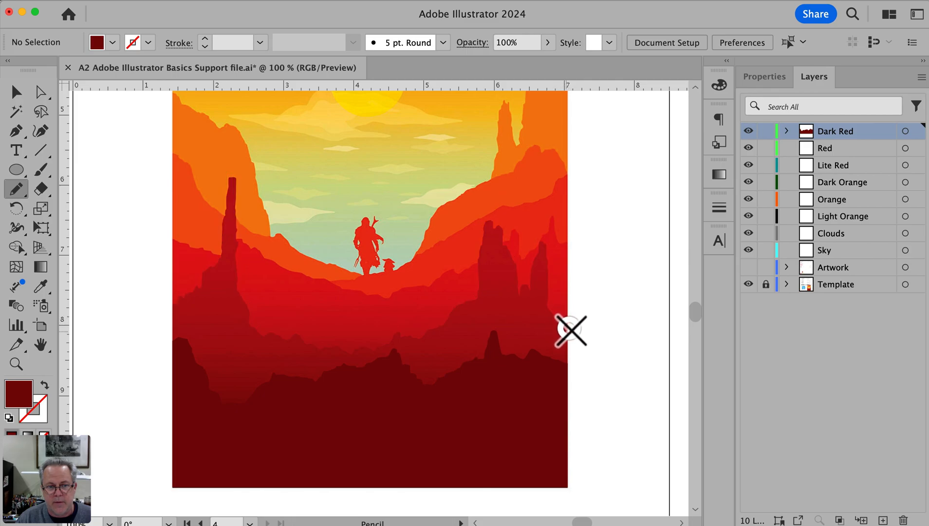
Close the middle ridge path with the Pen tool through the poster's two bottom corners and back to its starting anchor
key("p")
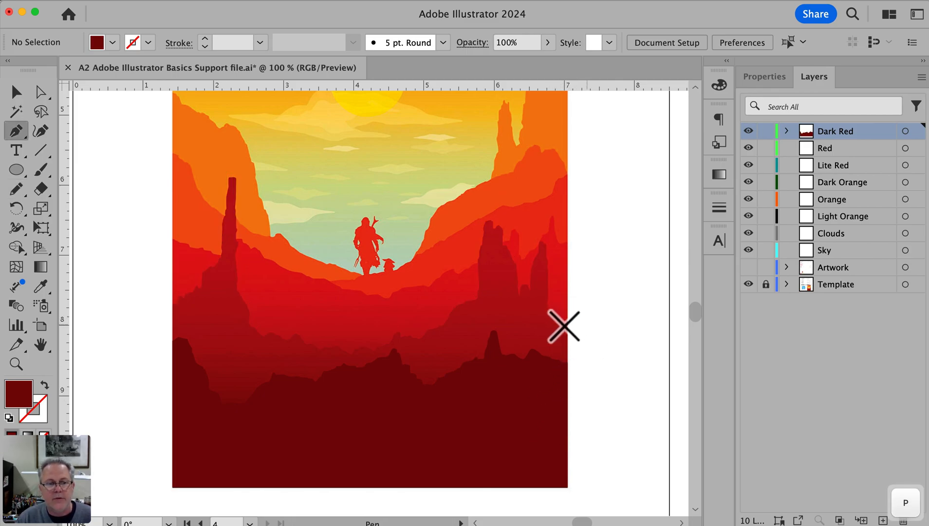
left_click(567, 328)
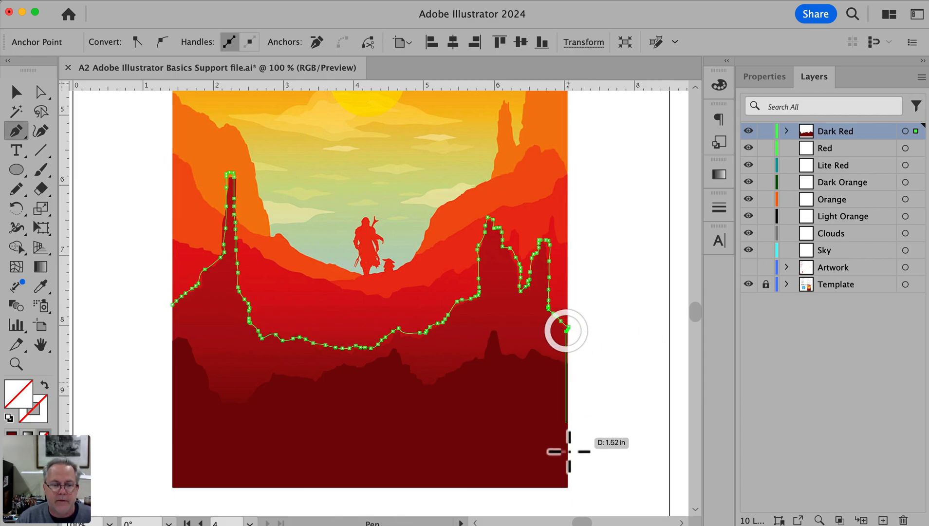
left_click(568, 486)
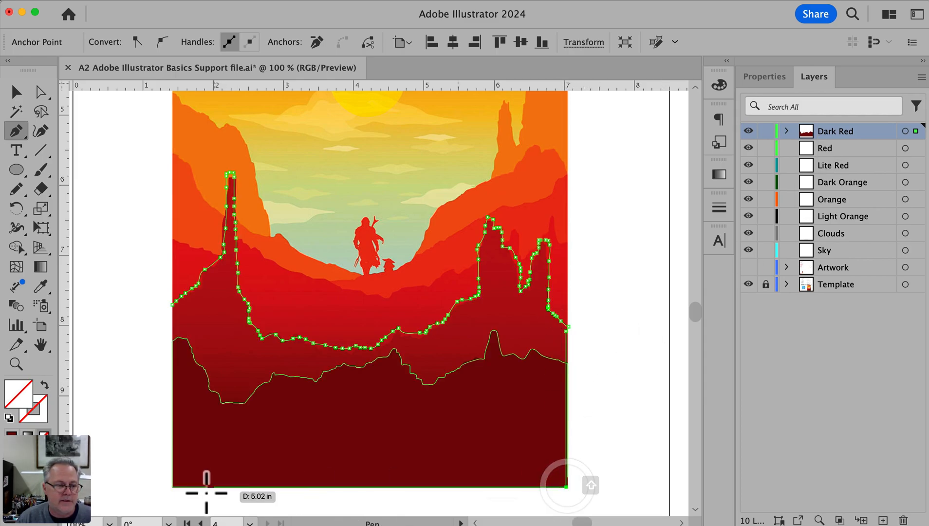
left_click(173, 486)
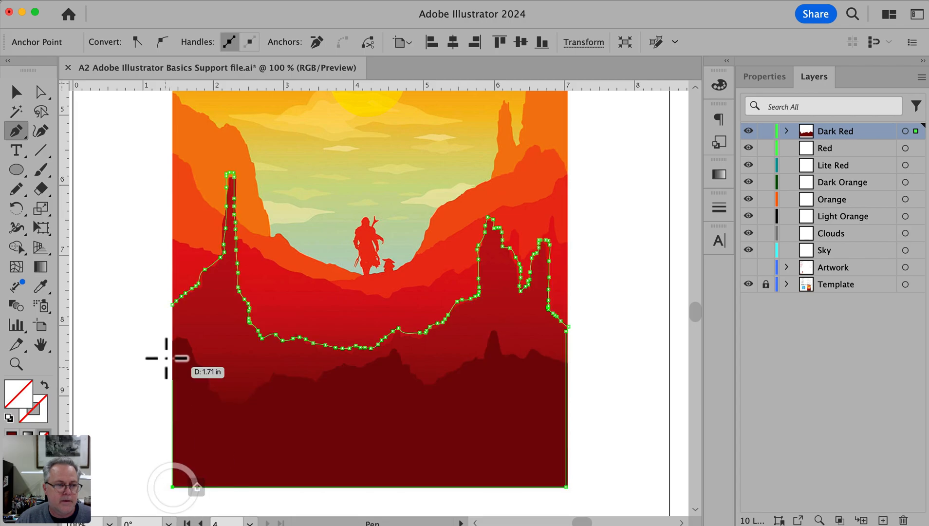
left_click(174, 305)
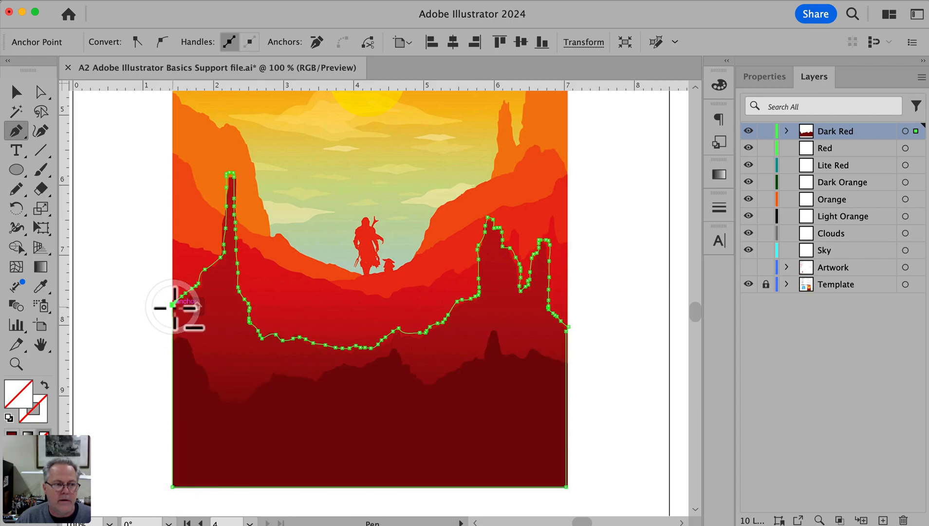
Fill the middle ridge shape with the red sampled beneath the tall spire using the Eyedropper, and deselect it
left_click(40, 286)
left_click(209, 303)
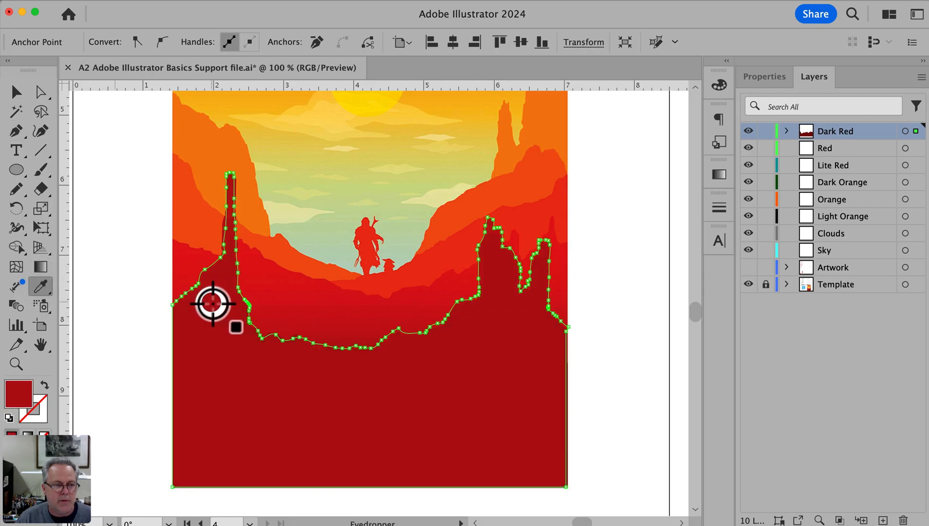
left_click(131, 270, "super")
key("v")
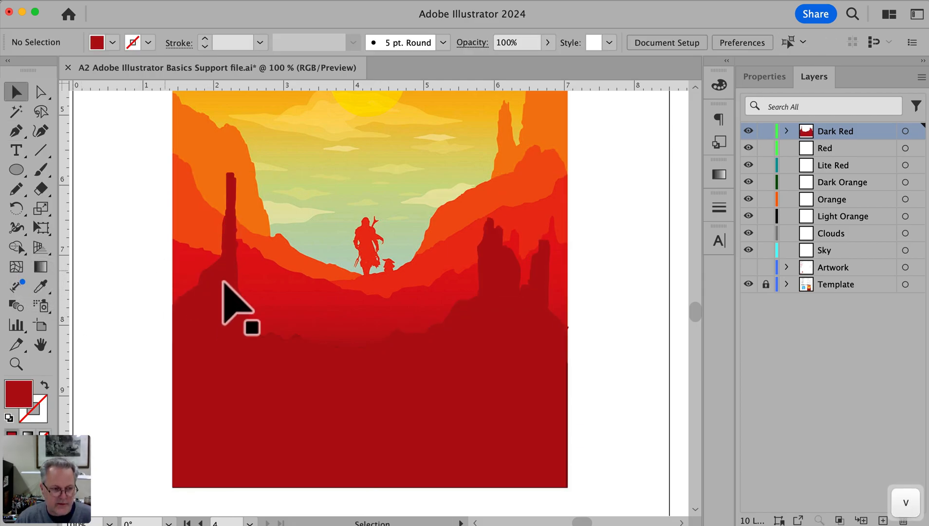
Move the selected middle ridge shape from the Dark Red layer to the Red layer and deselect it
left_click(238, 325)
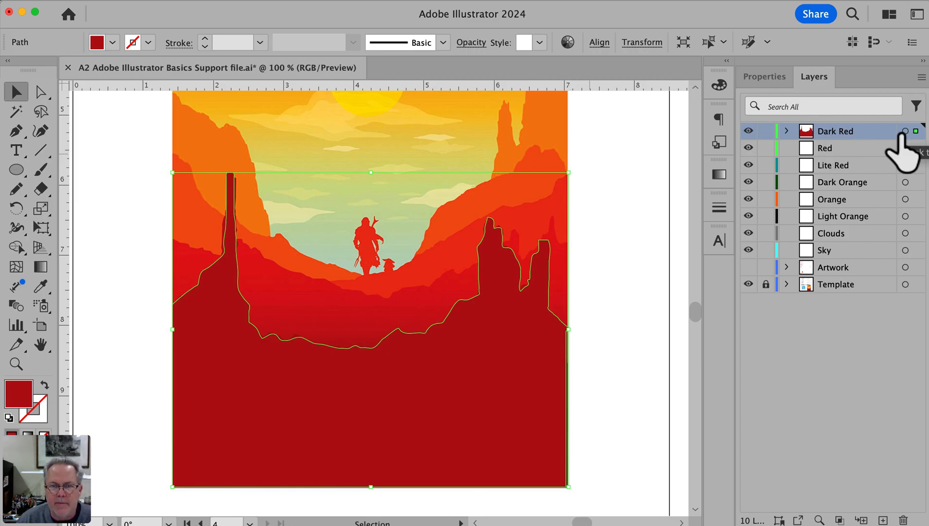
left_click(628, 304)
left_click(510, 307)
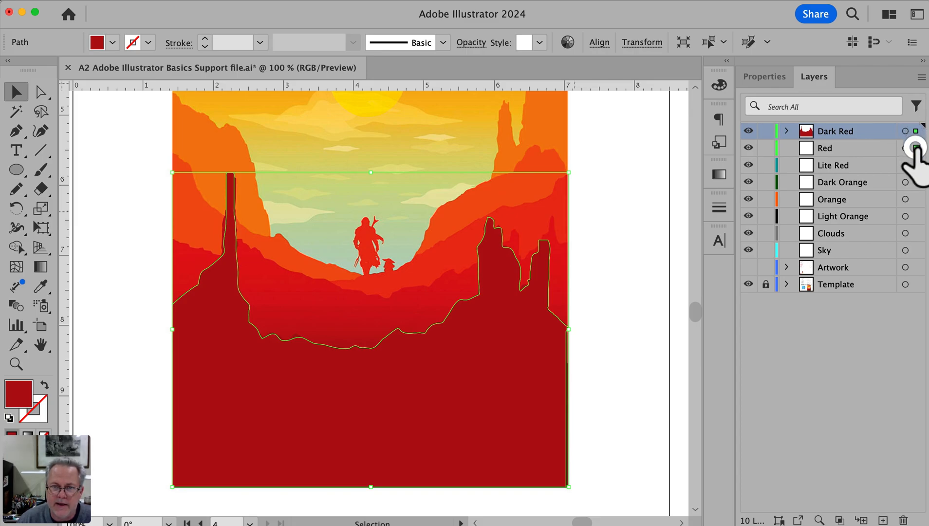
left_click_drag(915, 149, 915, 147)
left_click(646, 243)
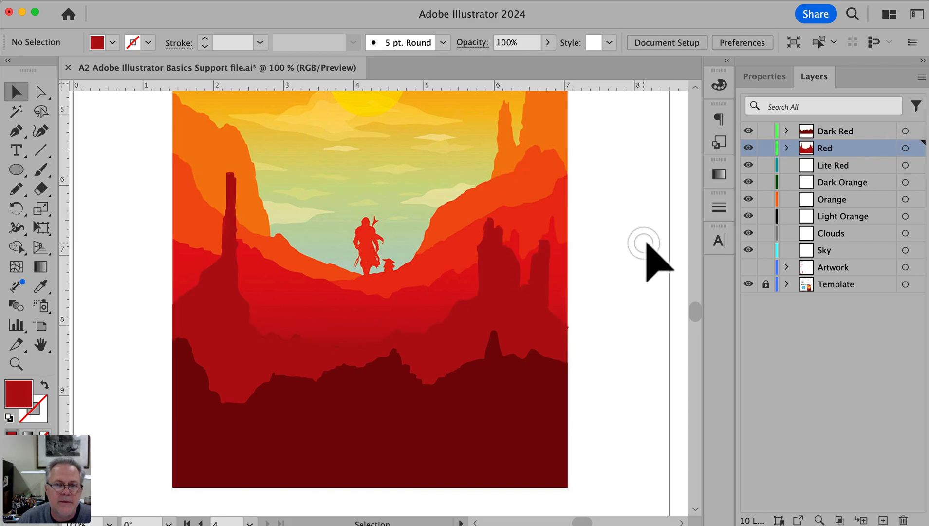
Hide the Template layer and use Direct Selection to shift the red shape's right side outward, flush with the dark red foreground's edge
left_click(744, 284)
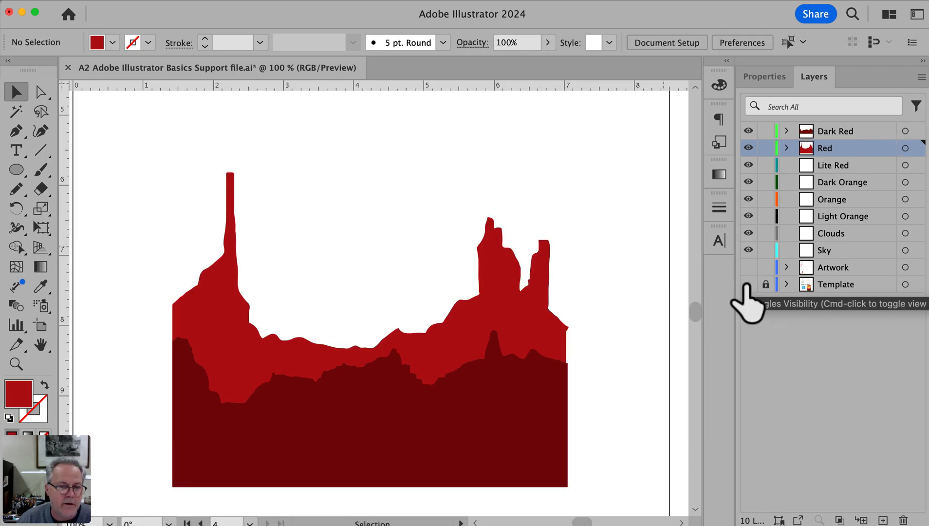
key("super+space")
left_click_drag(555, 321, 601, 379)
left_click(40, 92)
left_click_drag(292, 310, 304, 310)
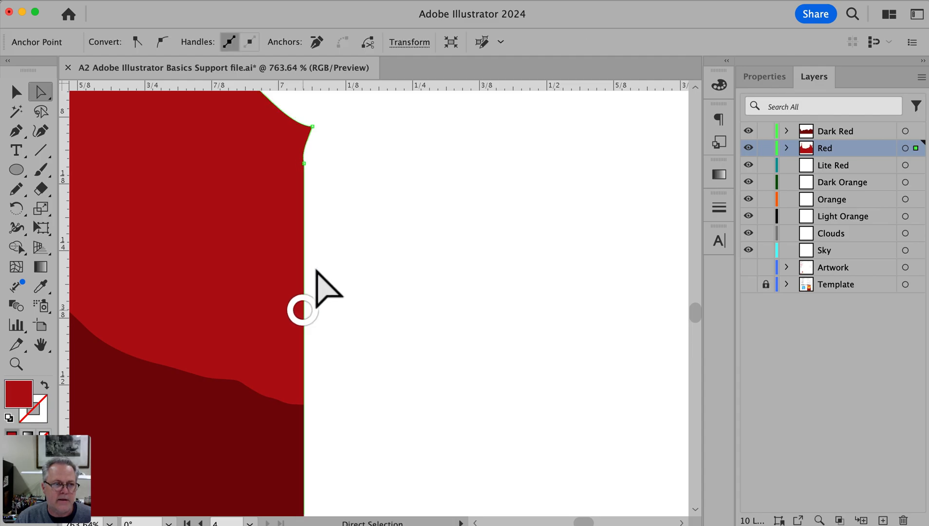
key("space")
left_click_drag(583, 524, 578, 524)
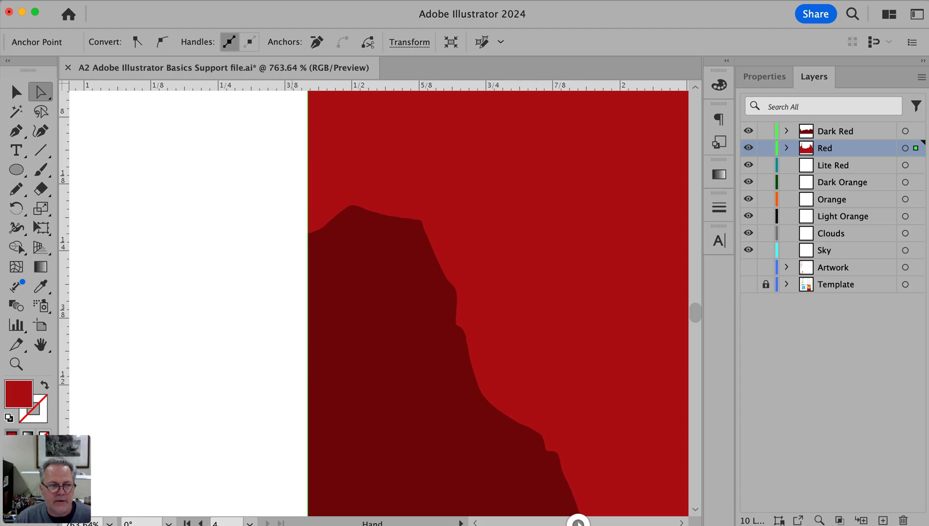
left_click(144, 245)
Return to the view of the whole landscape and show the Template layer again
key("space")
left_click(477, 257, "alt+super")
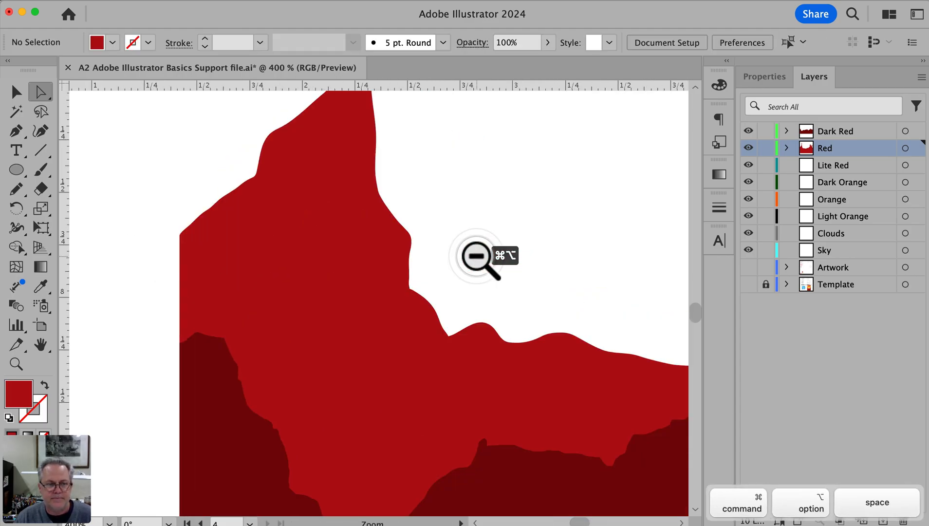
left_click(477, 257, "alt+super")
left_click(479, 257, "alt+super")
left_click_drag(475, 270, 461, 249)
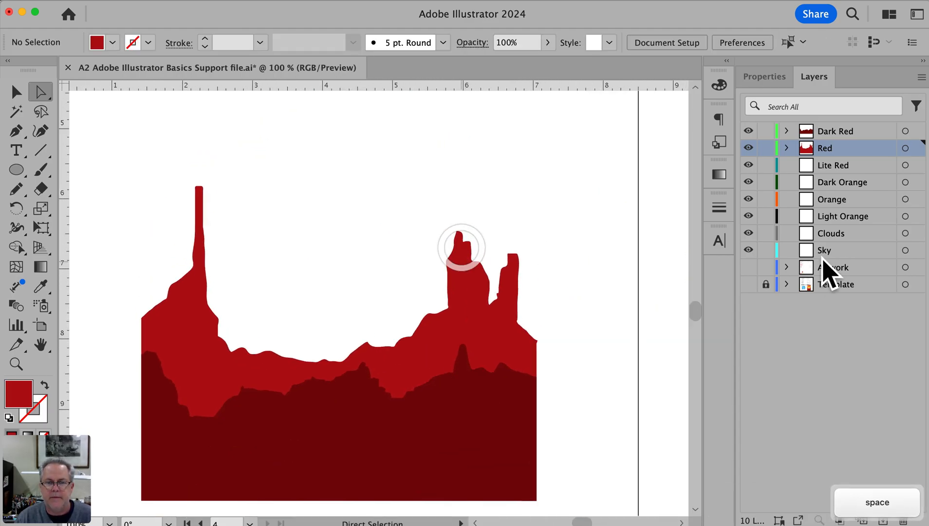
left_click(750, 285)
Trace the lighter red ridge with the Pencil tool from the poster's left edge through the valley below the figures to the right edge
left_click_drag(425, 332, 325, 349)
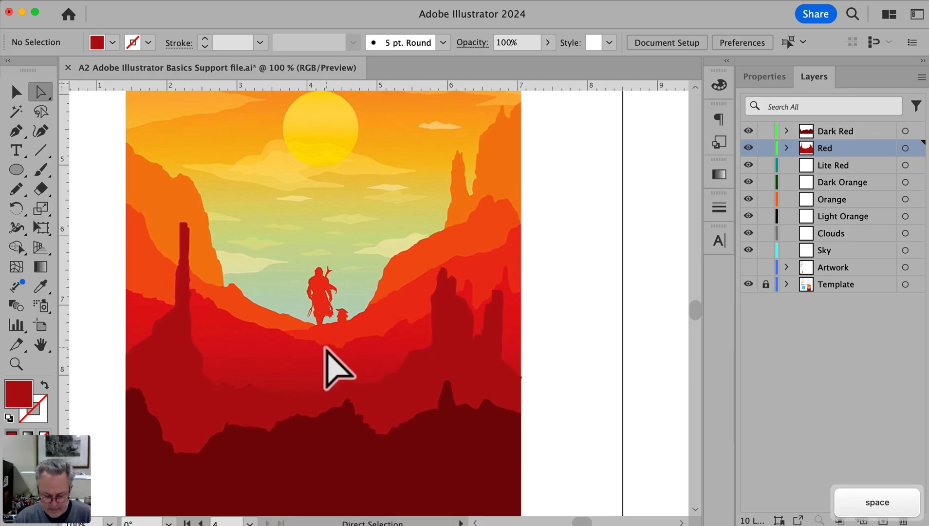
key("n")
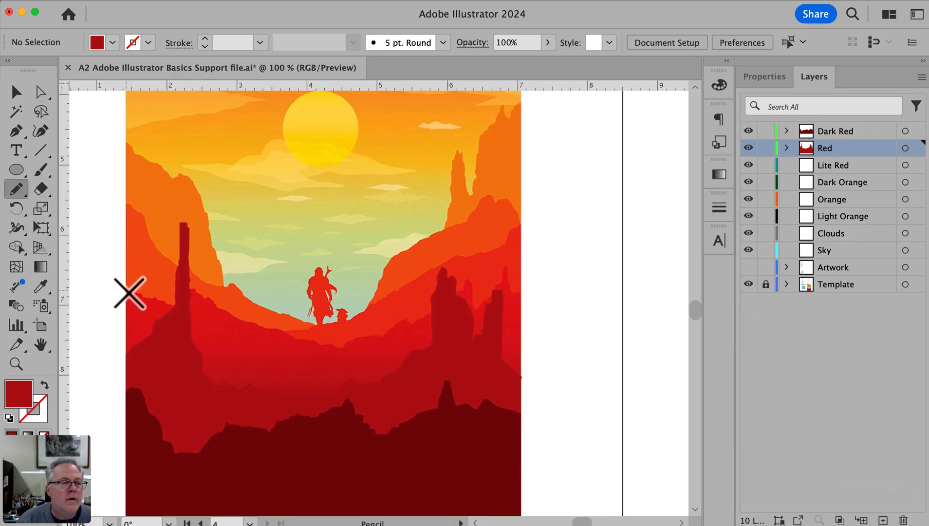
mouse_move(144, 296)
left_mouse_down()
mouse_move(182, 304)
mouse_move(191, 289)
mouse_move(248, 321)
mouse_move(353, 344)
mouse_move(426, 318)
mouse_move(462, 288)
mouse_move(480, 307)
mouse_move(499, 280)
left_mouse_up()
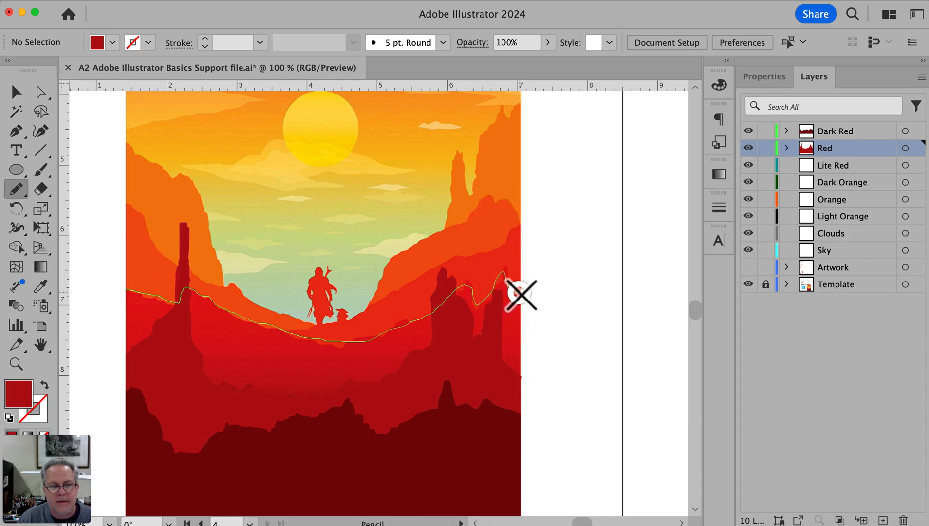
Close the lighter red ridge path with the Pen tool, running its straight bottom edge across the dark red foreground
key("p")
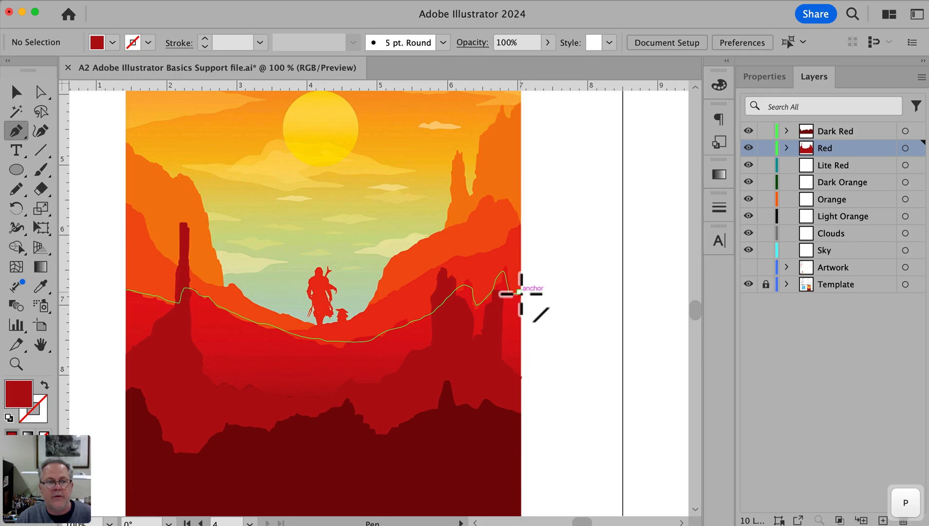
left_click(518, 292)
key("space")
left_click_drag(517, 387, 525, 286)
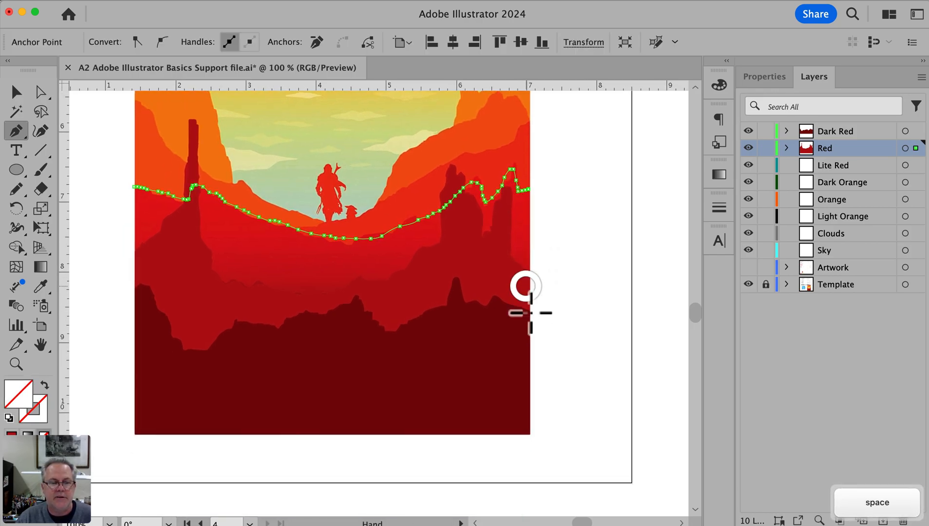
left_click(529, 360)
left_click(136, 359)
left_click(136, 187)
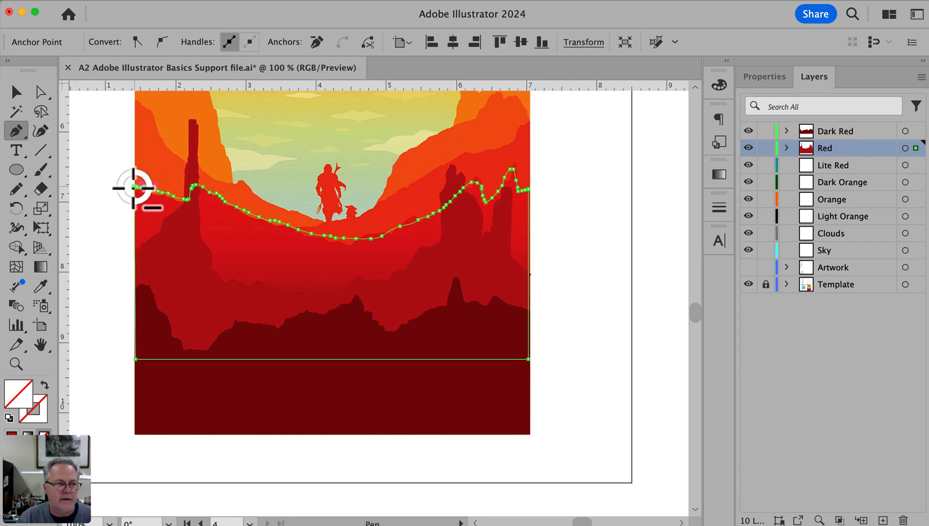
Fill the closed lighter red ridge with the red sampled from the template and move it from the Red layer to the Lite Red layer
left_click(109, 260, "super")
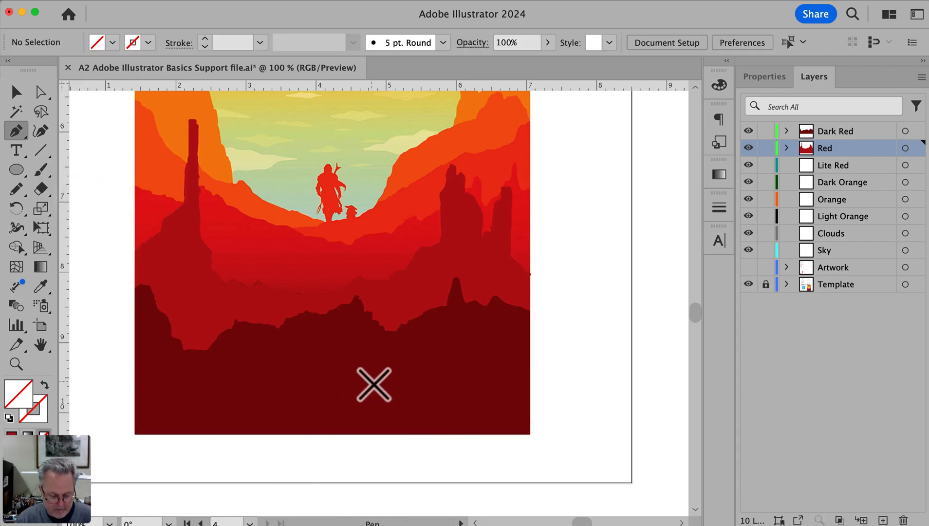
key("v")
left_click(384, 235)
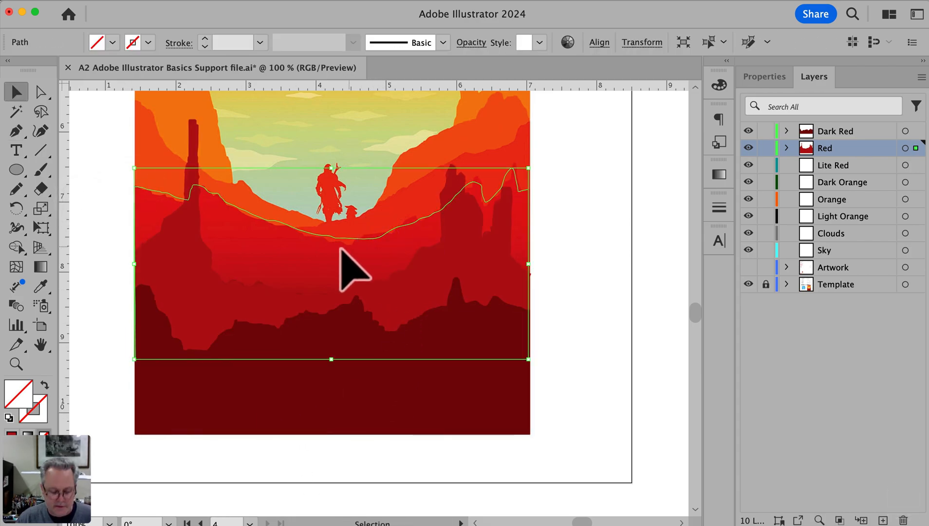
key("i")
left_click(259, 252)
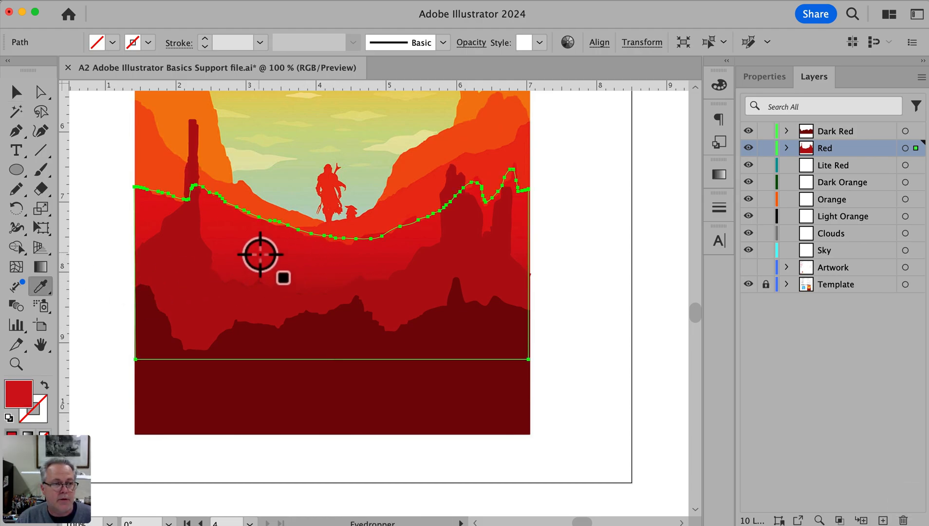
left_click_drag(915, 151, 909, 168)
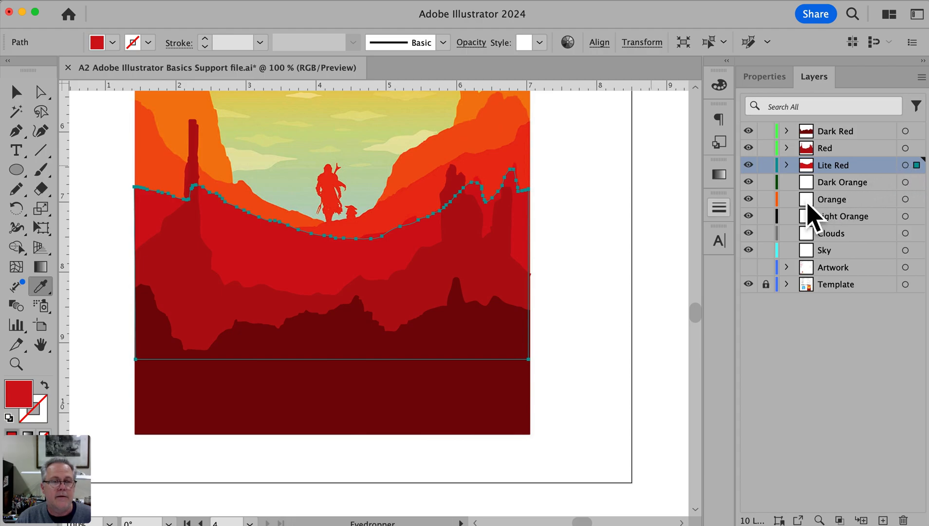
Use Direct Selection to shift the lighter red shape's right side outward, flush with the poster's right edge
left_click_drag(518, 179, 566, 290)
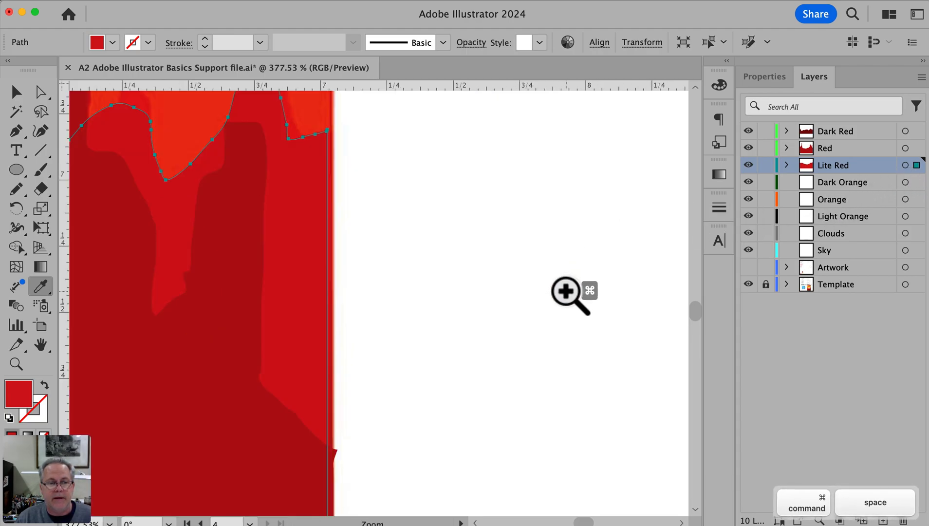
key("a")
left_click(497, 274)
left_click_drag(329, 250, 333, 251)
left_click(446, 252)
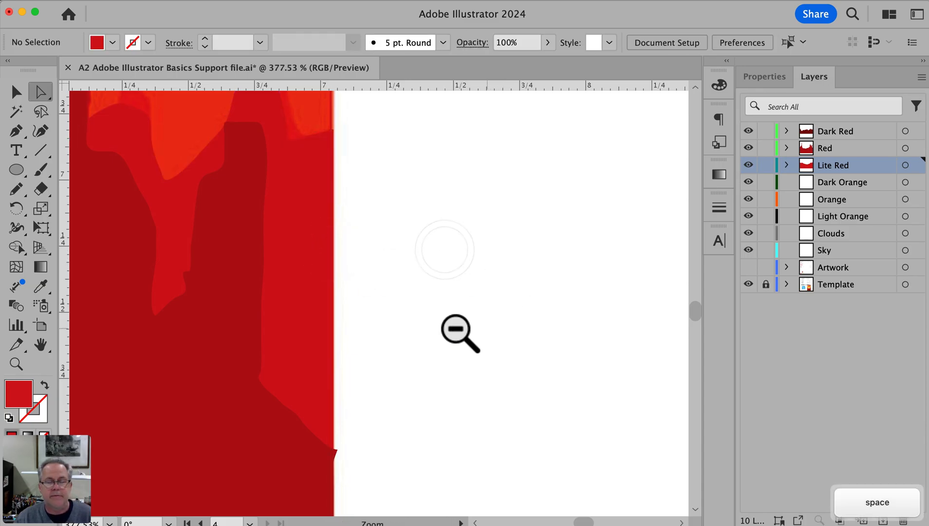
Align the Red layer shape's protruding anchor points near the poster's right edge with its straight side, using Direct Selection
left_click(336, 448)
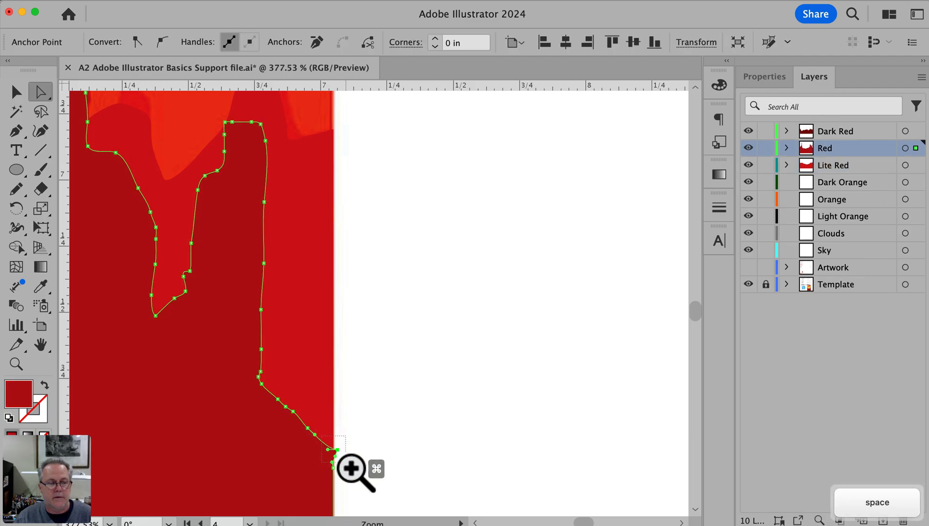
left_click_drag(339, 470, 361, 475)
left_click_drag(364, 208, 318, 199)
left_click_drag(300, 314, 319, 314)
left_click(531, 310)
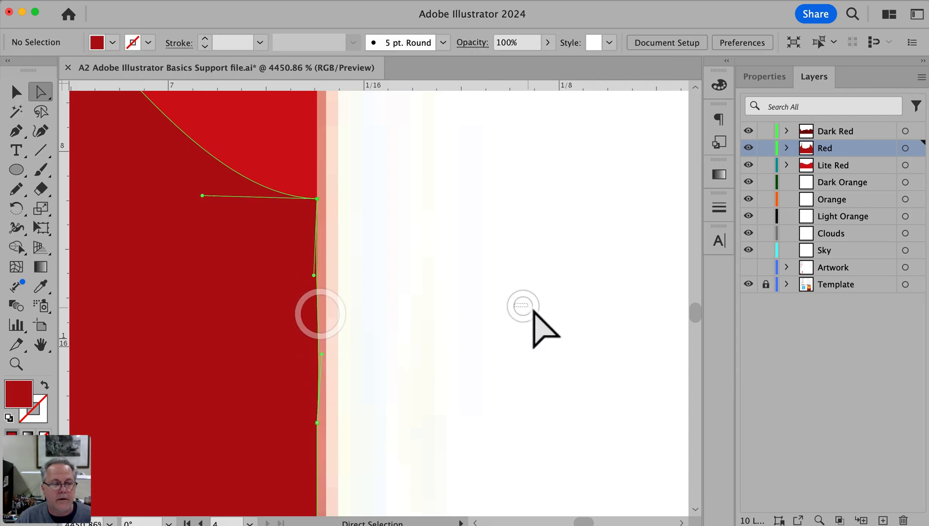
Return to the full page view and check the traced ridges by hiding and showing the Template layer
key("super+0")
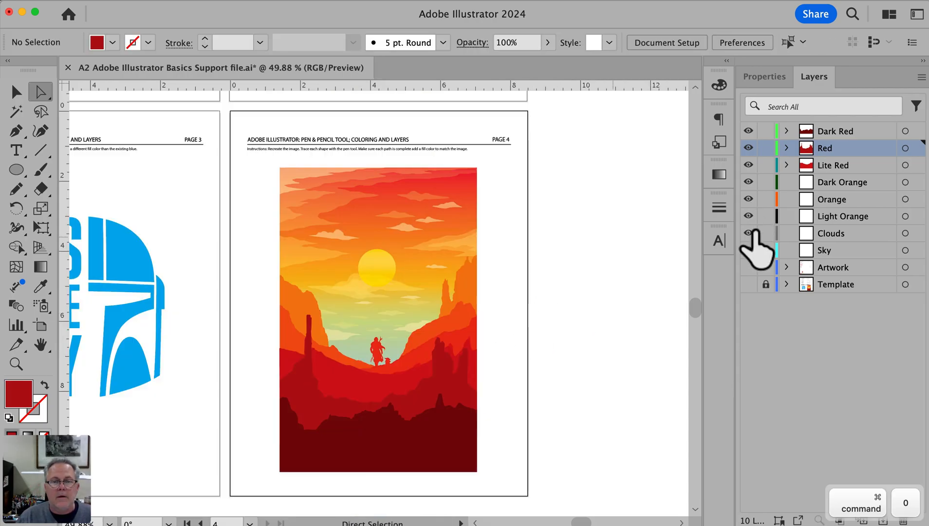
left_click(749, 283)
left_click(749, 284)
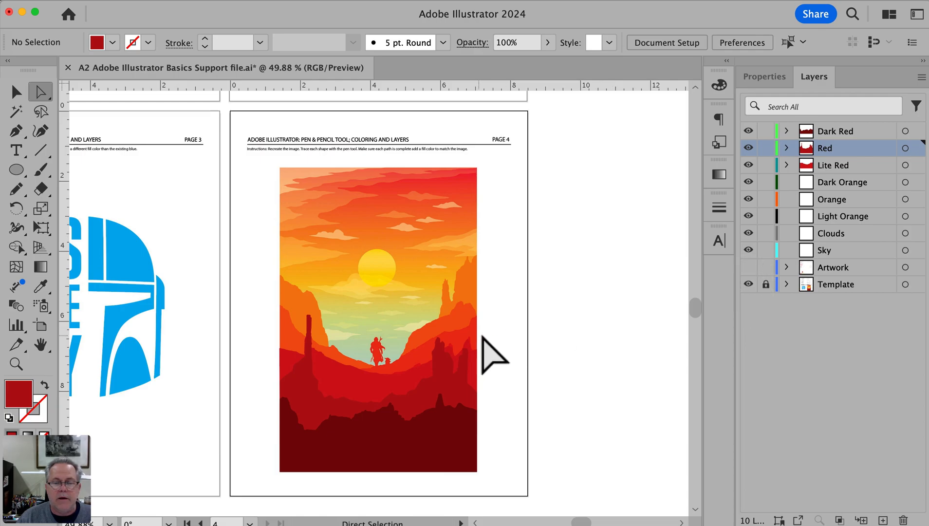
On the Dark Orange layer, trace the dark orange ridge with the Pencil tool from the poster's left edge, below the figures, to the right edge
key("space")
left_click(845, 181)
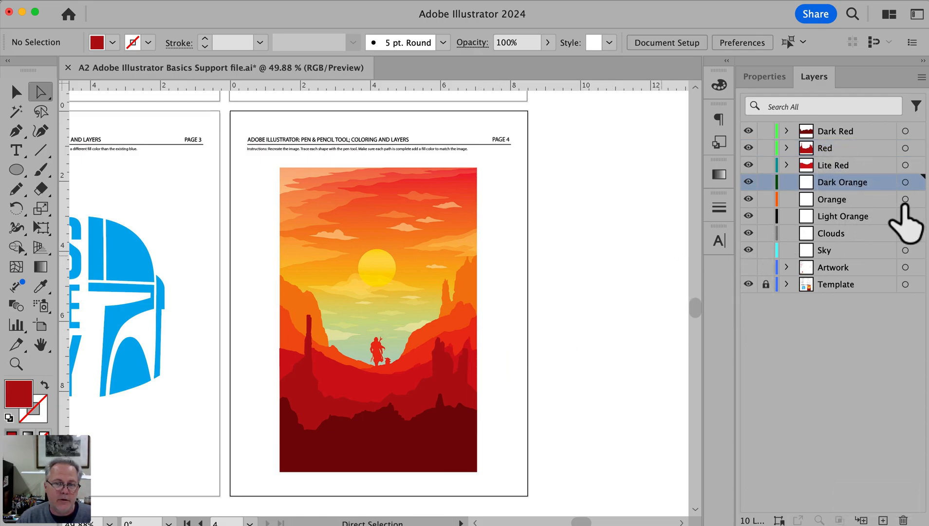
left_click(383, 423, "super")
left_click(398, 269, "super")
left_click_drag(384, 271, 415, 296)
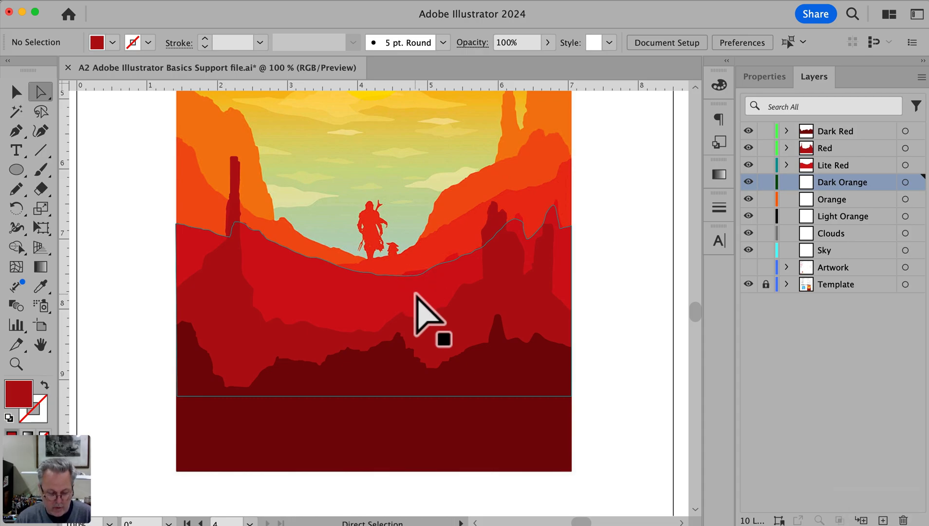
key("n")
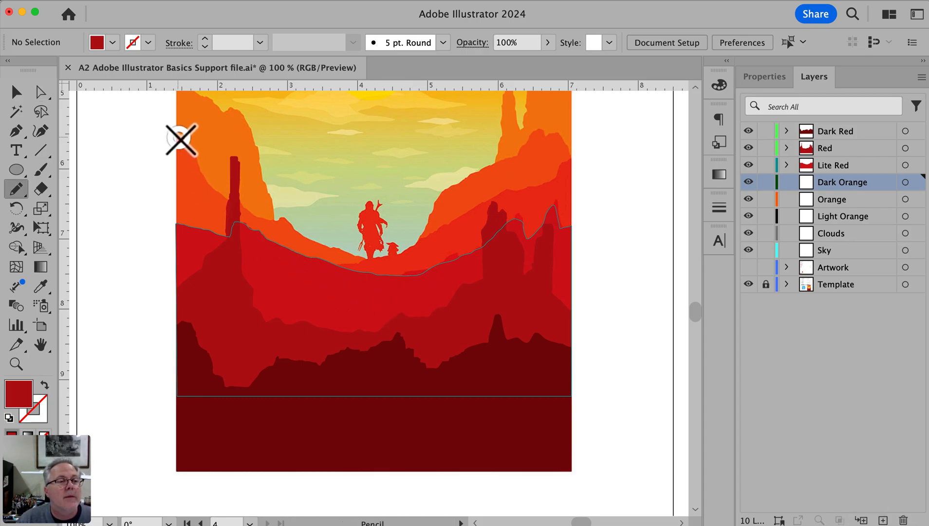
mouse_move(195, 151)
left_mouse_down()
mouse_move(206, 180)
mouse_move(235, 205)
mouse_move(321, 246)
left_mouse_up()
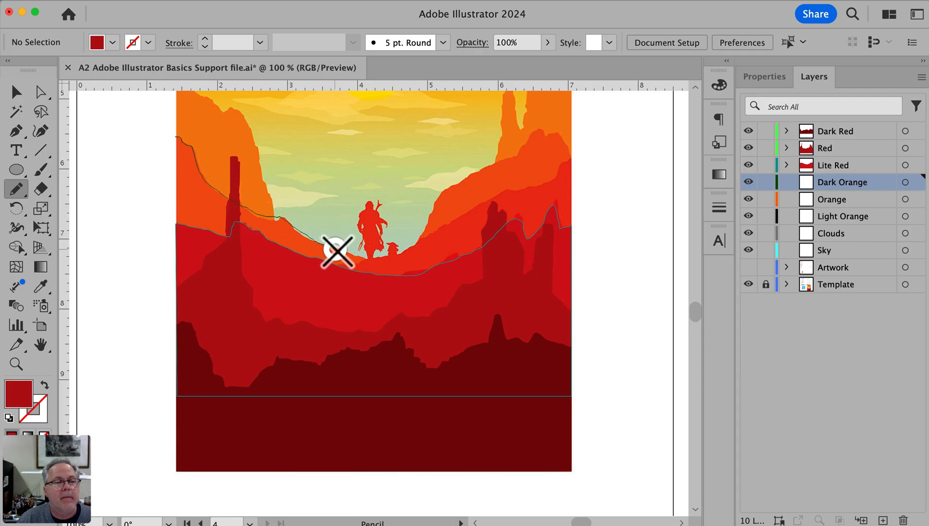
left_click_drag(397, 265, 415, 254)
left_click_drag(447, 194, 537, 136)
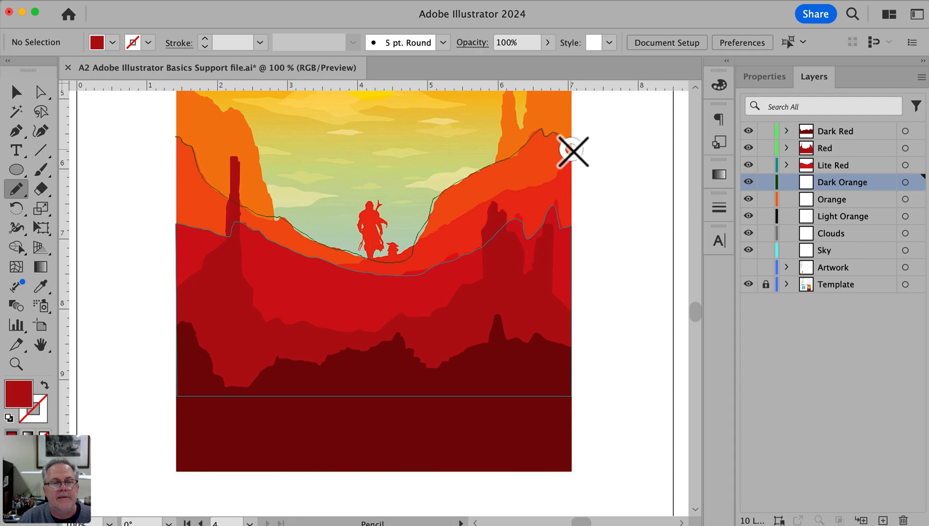
left_click_drag(573, 152, 573, 150)
Close the dark orange ridge path with the Pen tool, running its straight bottom edge across the red ridges
key("p")
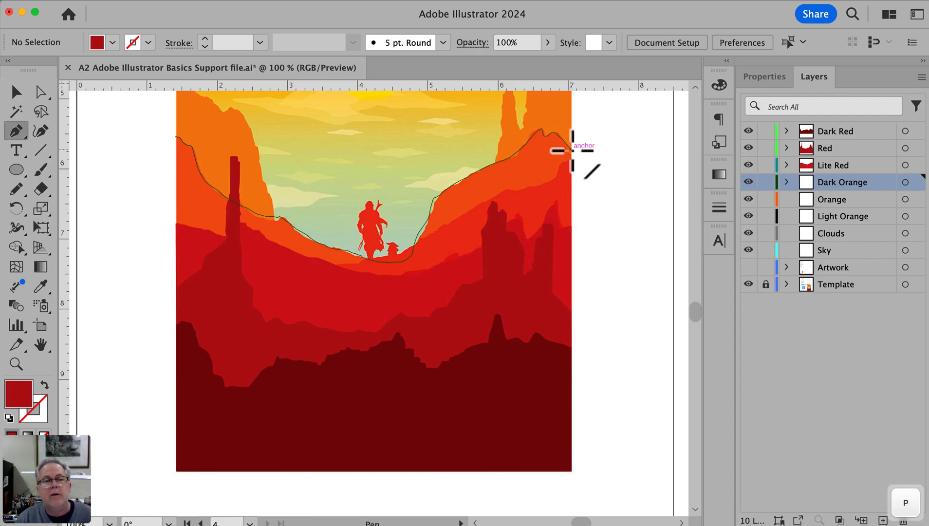
left_click(570, 150)
left_click(571, 301, "shift")
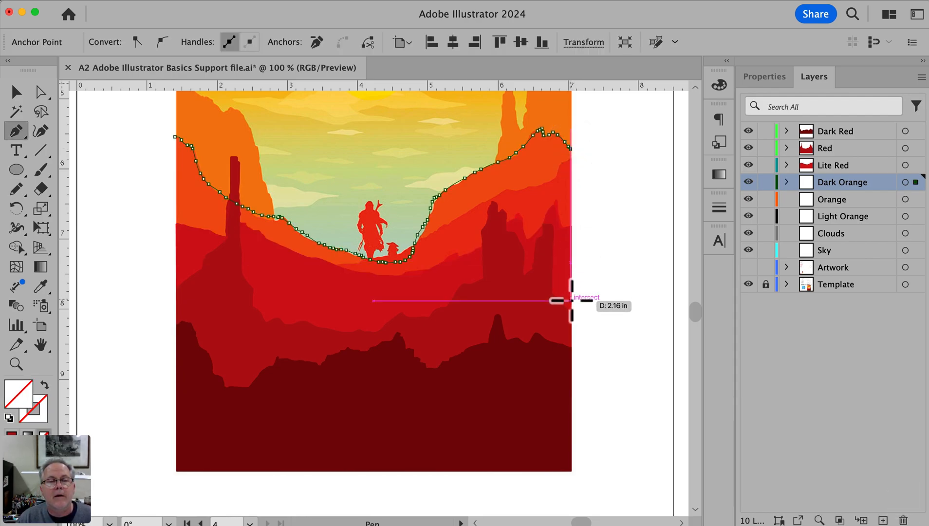
left_click(177, 300)
left_click(177, 138)
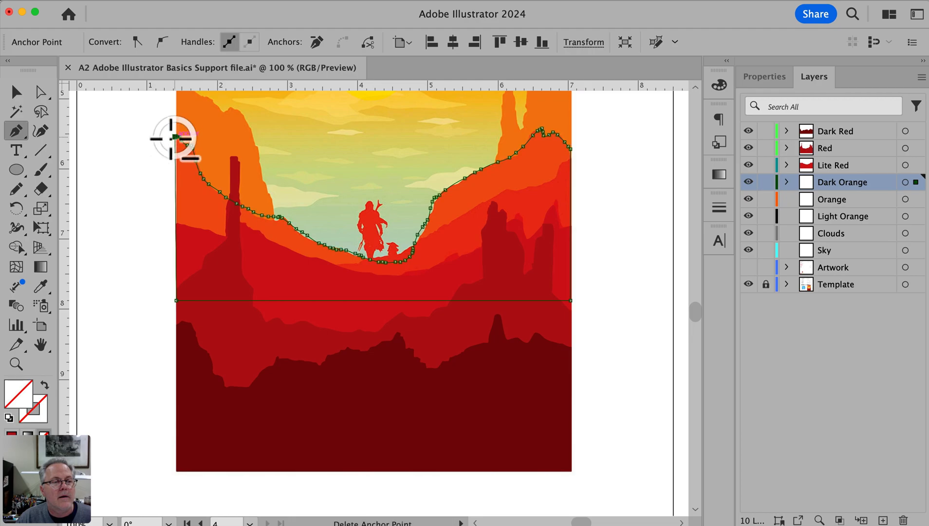
Fill the closed dark orange ridge with the orange sampled from the template's left slope and deselect it
key("i")
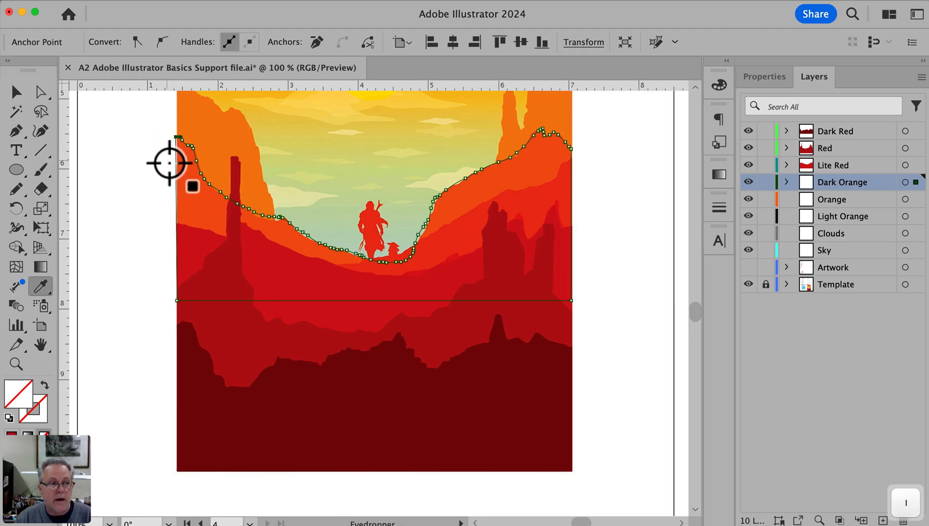
left_click(186, 174)
left_click(127, 175, "super")
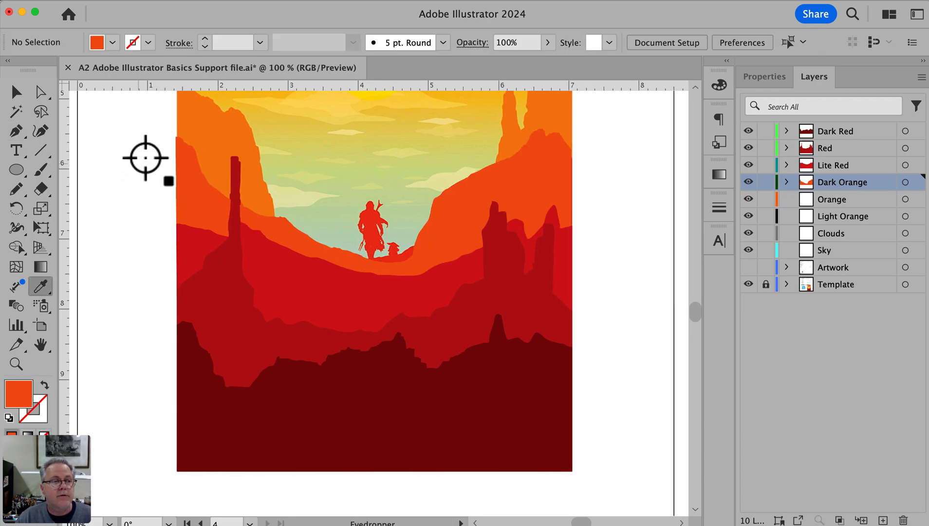
Use Direct Selection to move the dark orange shape's left and right side points flush with the poster's edges
left_click_drag(201, 162, 220, 181)
key("a")
left_click_drag(318, 129, 331, 129)
key("super+0")
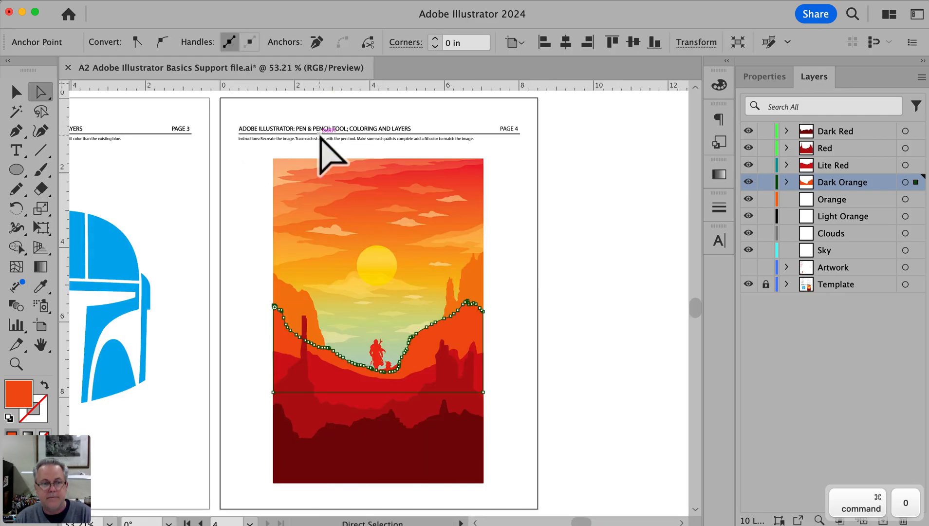
left_click_drag(475, 298, 504, 353)
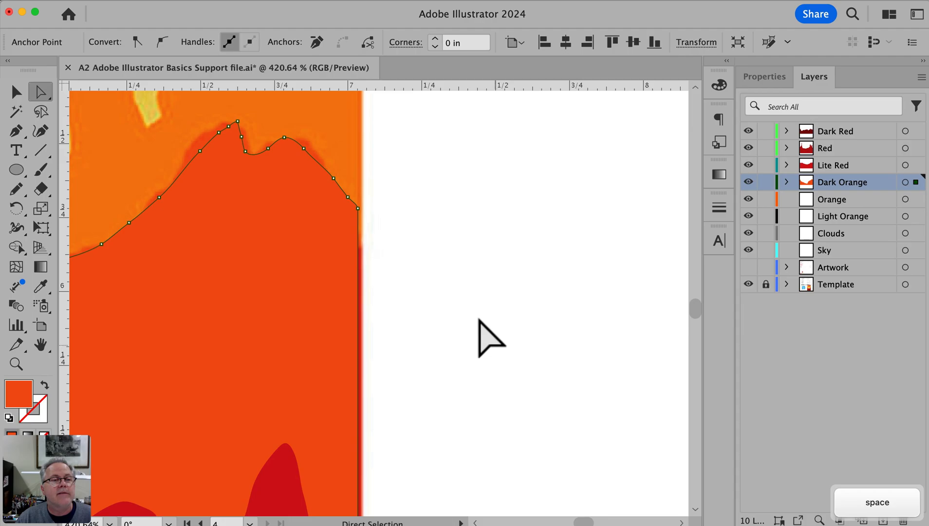
mouse_move(360, 209)
left_mouse_down()
mouse_move(376, 210)
mouse_move(360, 209)
left_mouse_up()
left_click(409, 228)
Hide the Dark Orange layer to uncover the figures in the template and make the Orange layer active
key("space")
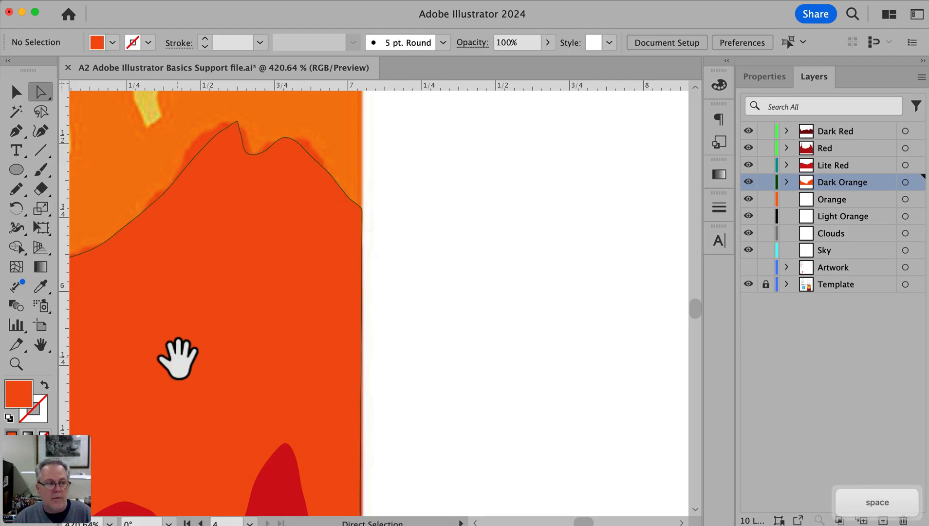
left_click_drag(178, 359, 661, 266)
left_click(383, 332, "alt+super")
left_click(382, 332, "alt+super")
left_click(383, 332, "alt+super")
left_click(382, 332, "alt+super")
left_click_drag(311, 327, 470, 339)
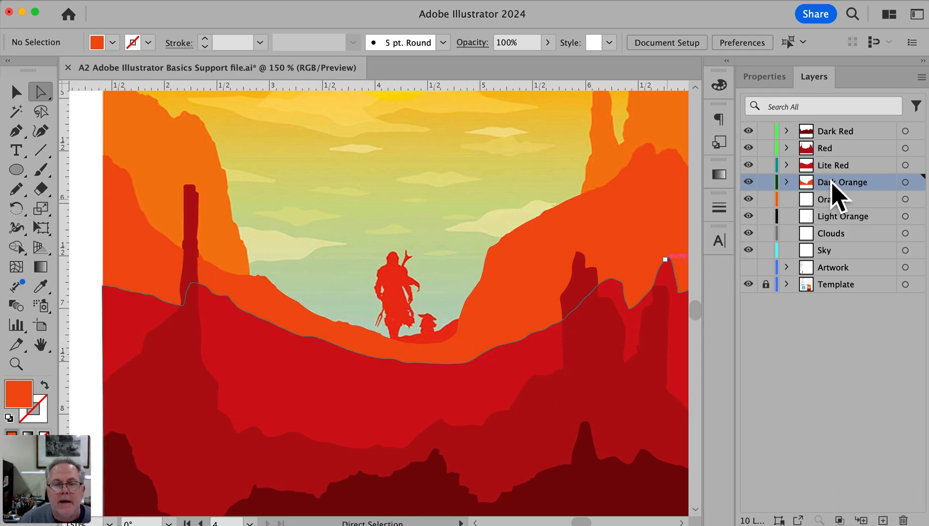
left_click(748, 182)
left_click(838, 199)
Trace the narrow gap between the Mandalorian's right-hand arm and body with the Pencil tool on the Orange layer
key("super+space")
left_click_drag(331, 201, 482, 387)
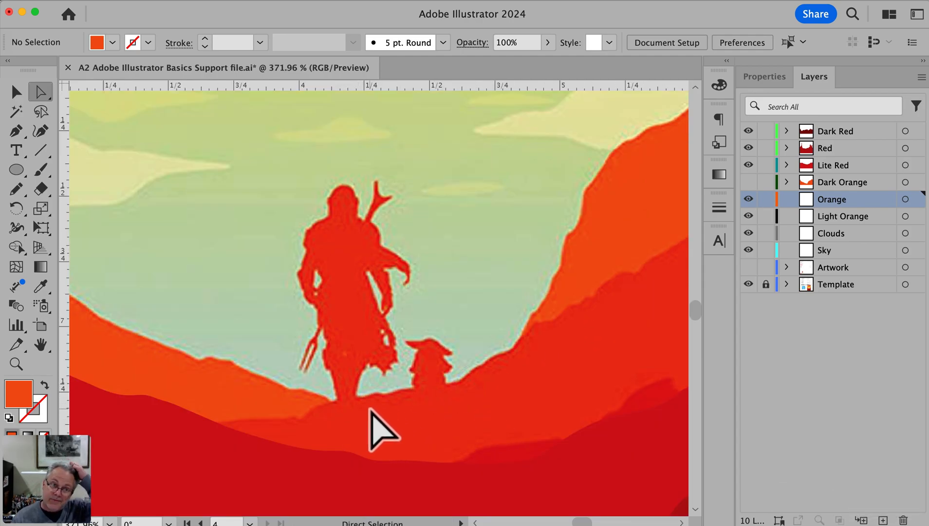
key("space")
left_click_drag(400, 408, 413, 450)
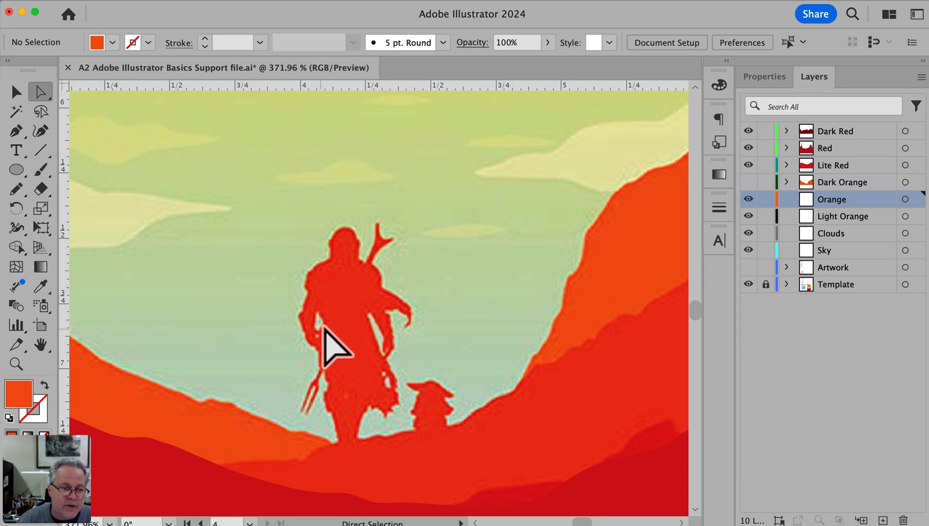
left_click(460, 439)
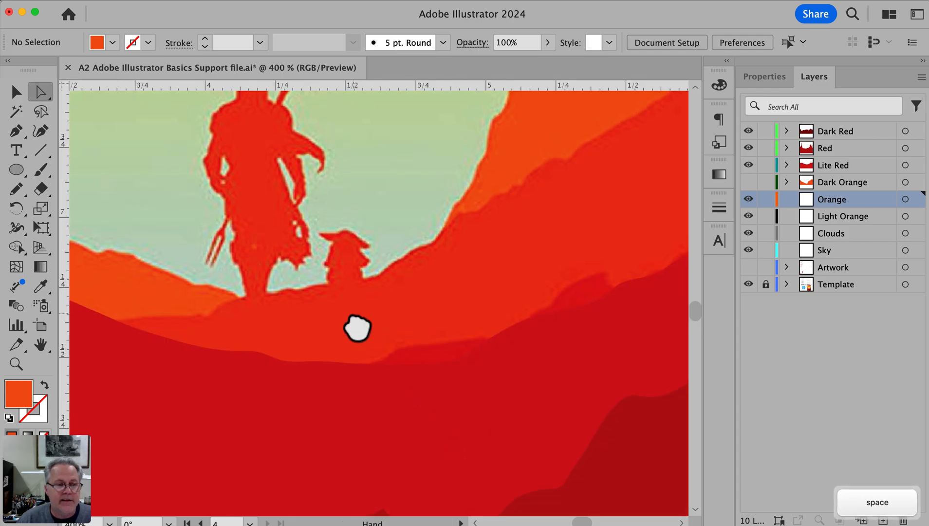
left_click_drag(356, 326, 438, 458)
left_click_drag(433, 525, 464, 444)
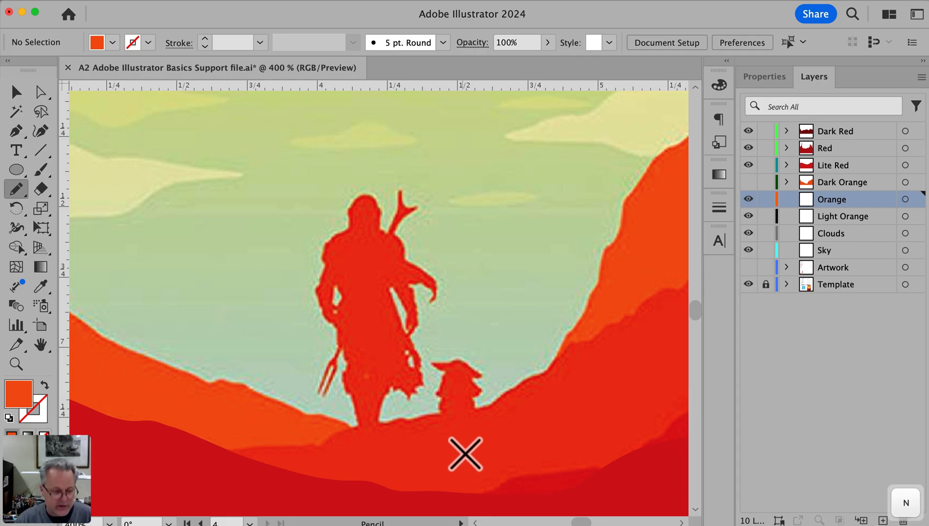
left_click(382, 329, "super")
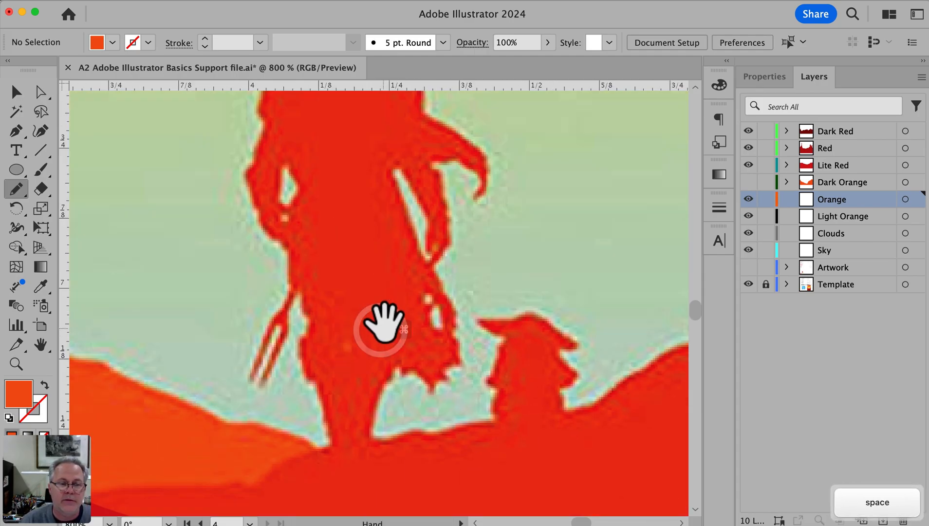
left_click_drag(383, 326, 396, 379)
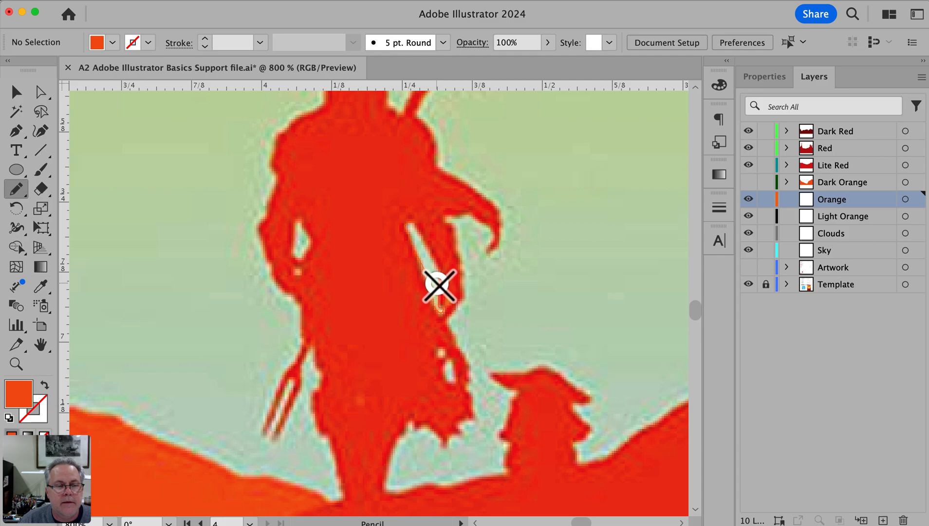
left_click_drag(438, 267, 416, 226)
key("super")
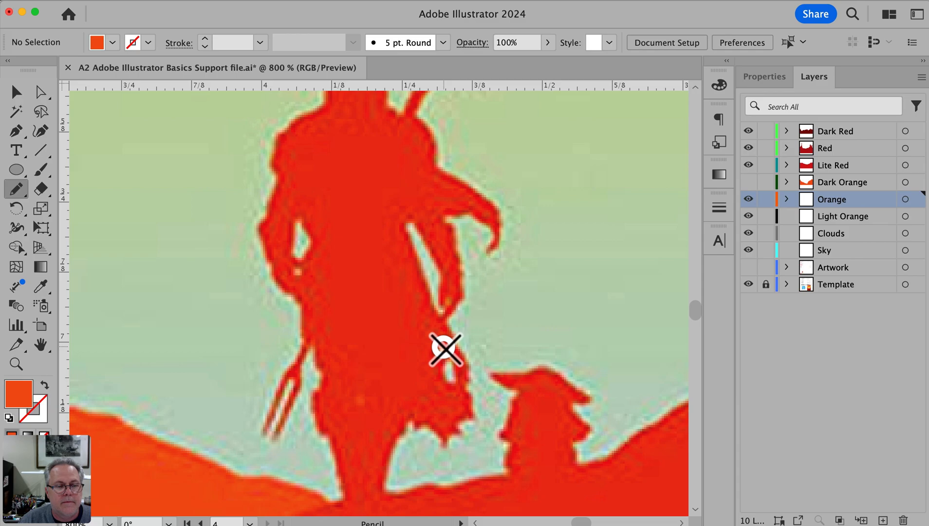
Trace the small light spot below the arm gap in the Mandalorian silhouette as a closed Pencil path
key("super+space")
left_click(474, 399)
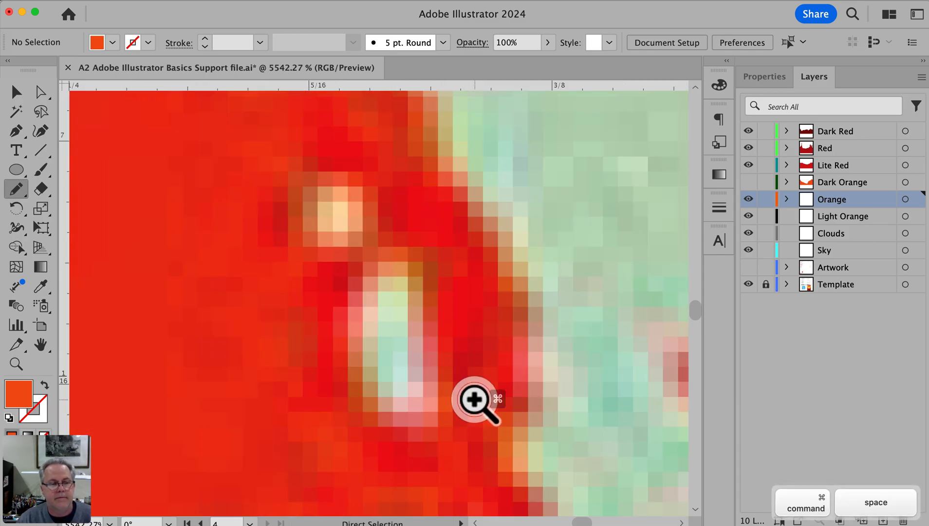
left_click(345, 234, "super")
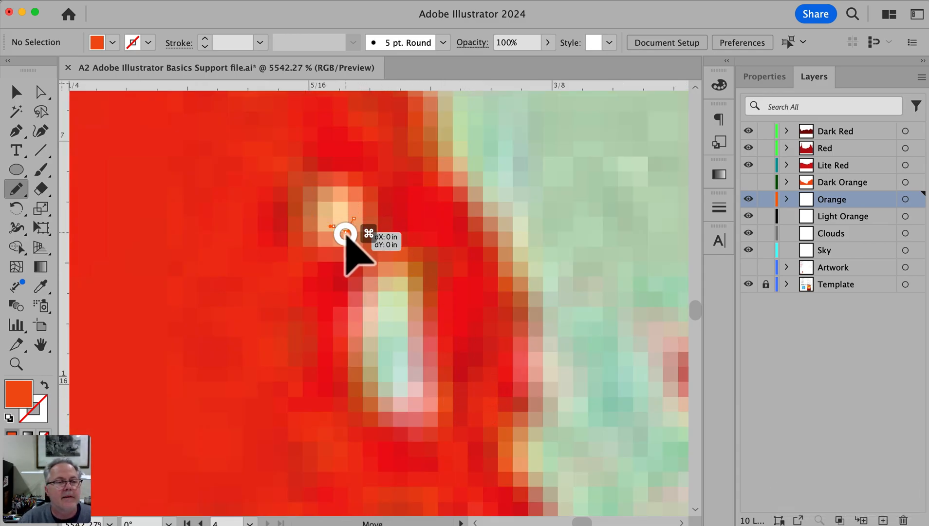
Change the Orange layer's highlight color to Medium Blue in its layer options
double_click(880, 198)
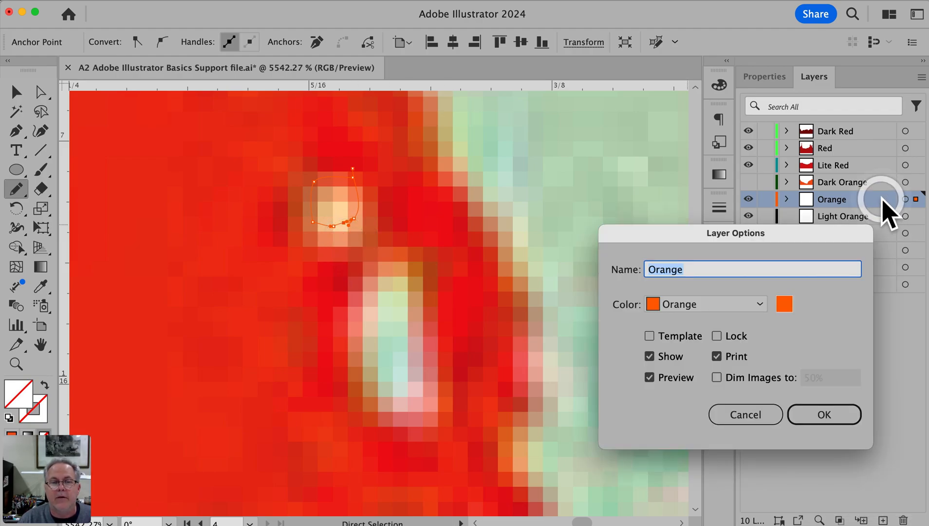
left_click(726, 308)
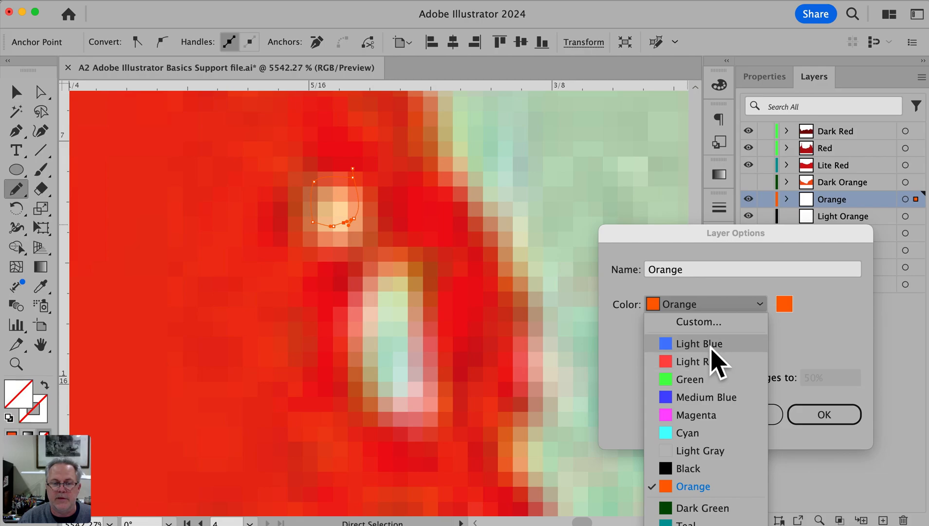
left_click(706, 397)
left_click(827, 415)
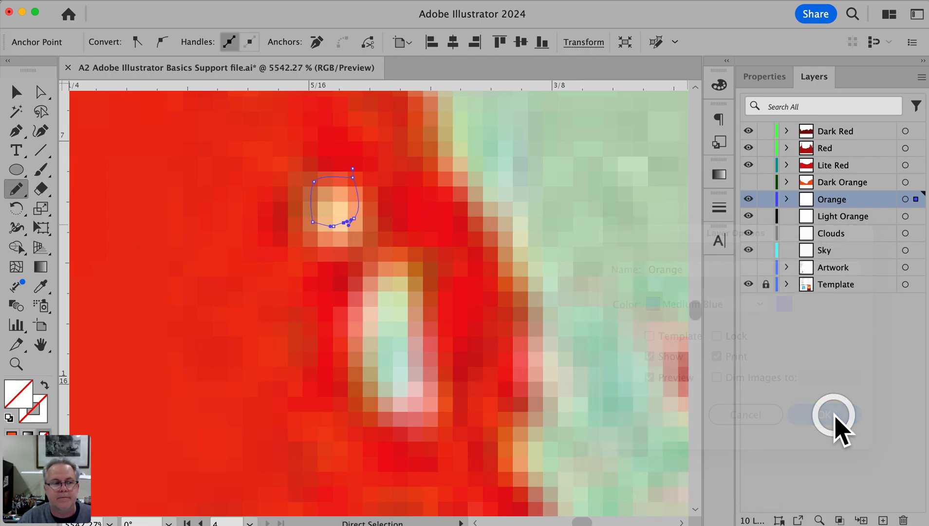
Resize and reposition the small selected path with the Selection tool so it fits over the light spot in the silhouette
left_click_drag(358, 208, 358, 211)
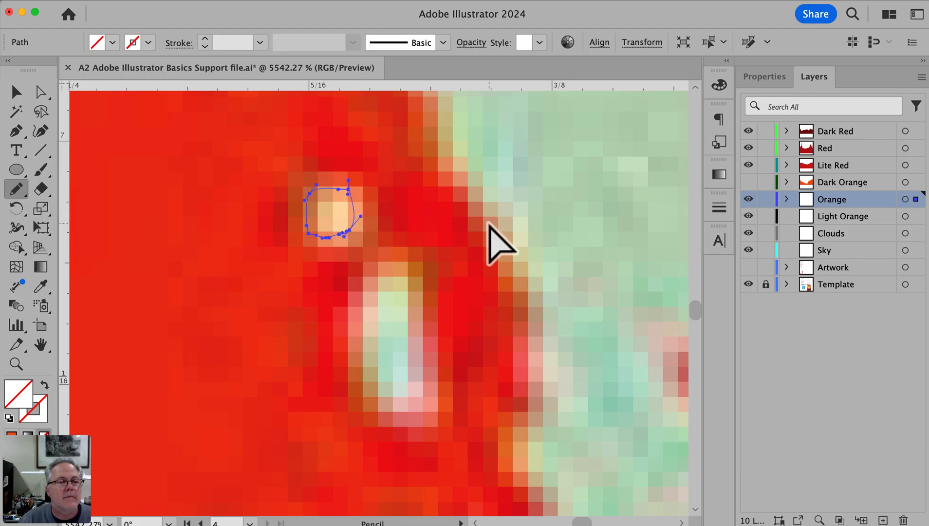
key("super+z")
key("v")
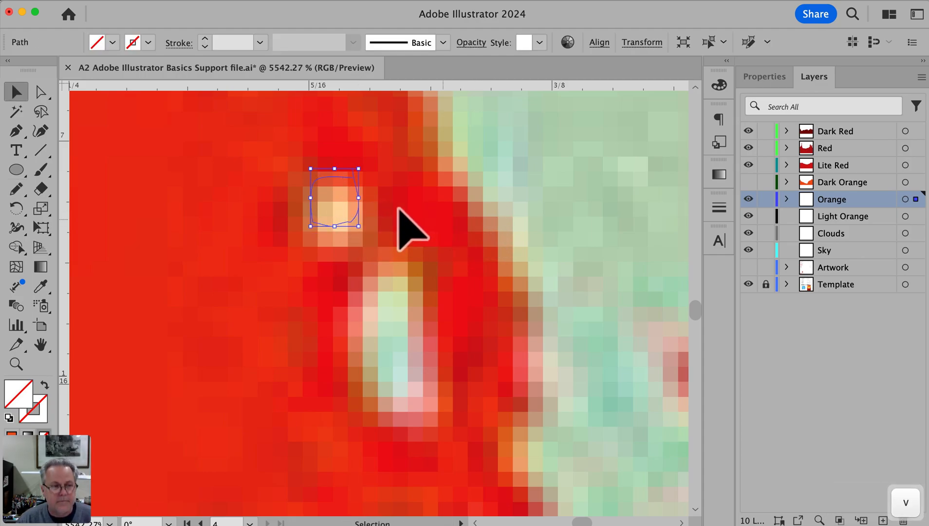
left_click_drag(362, 229, 362, 236)
left_click_drag(315, 185, 305, 177)
left_click_drag(362, 242, 367, 251)
left_click(413, 226)
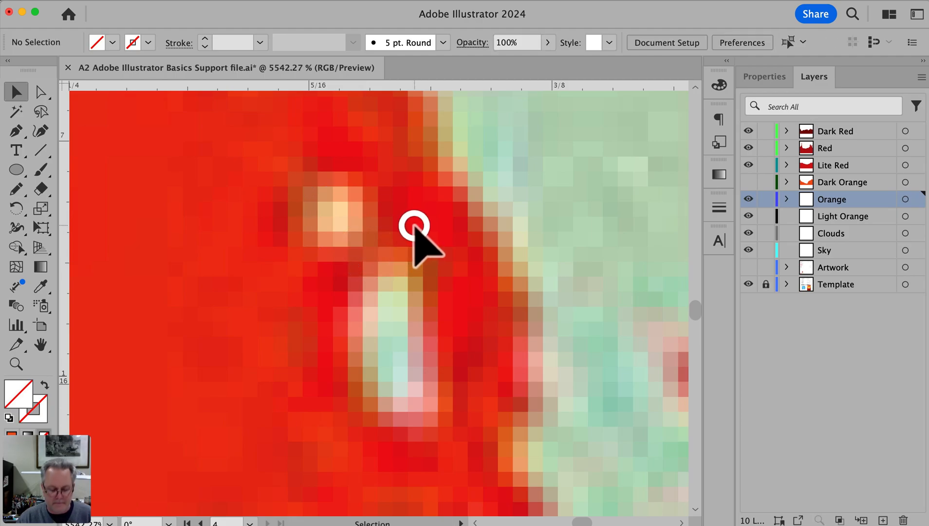
Trace the elongated light spot below it and the diamond-shaped gap at the Mandalorian's left-hand arm as Pencil paths
key("n")
mouse_move(411, 271)
left_mouse_down()
mouse_move(375, 270)
mouse_move(351, 317)
mouse_move(379, 386)
mouse_move(416, 425)
mouse_move(434, 388)
mouse_move(417, 334)
mouse_move(423, 286)
mouse_move(410, 269)
left_mouse_up()
left_click(331, 348, "alt+super")
left_click(327, 349, "alt+super")
left_click(328, 349, "alt+super")
left_click(326, 350, "alt+super")
left_click_drag(336, 325, 387, 438)
mouse_move(382, 129)
left_mouse_down()
mouse_move(430, 293)
mouse_move(411, 292)
mouse_move(415, 327)
mouse_move(404, 380)
mouse_move(433, 390)
mouse_move(460, 354)
mouse_move(431, 306)
left_mouse_up()
left_click(334, 265, "super")
left_click(334, 264, "super")
key("space")
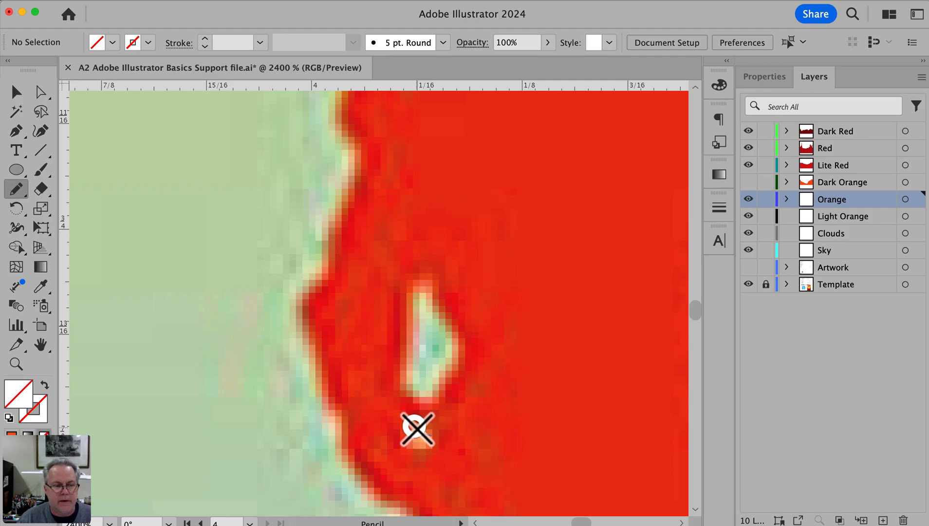
Trace the tiny light spot below the left-hand arm gap as a closed Pencil path
left_click_drag(411, 437, 419, 449)
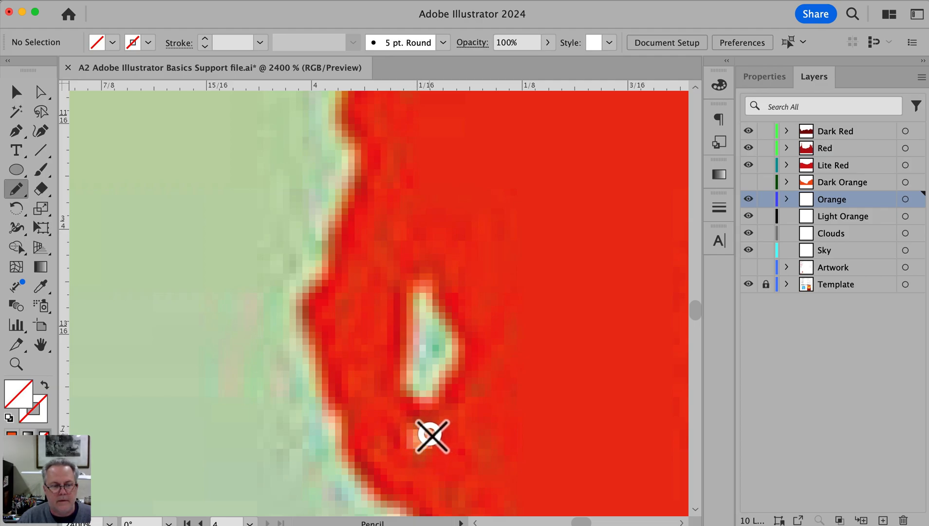
key("super+space")
left_click_drag(442, 454, 465, 468)
left_click_drag(351, 344, 365, 327)
key("space")
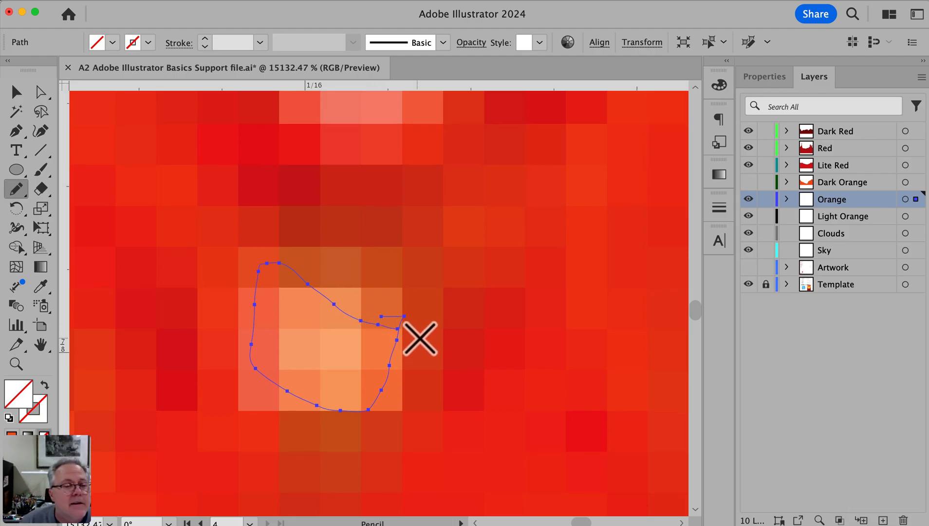
Check the Pencil tool's options for closing paths and editing selected paths, and keep the settings
key("super")
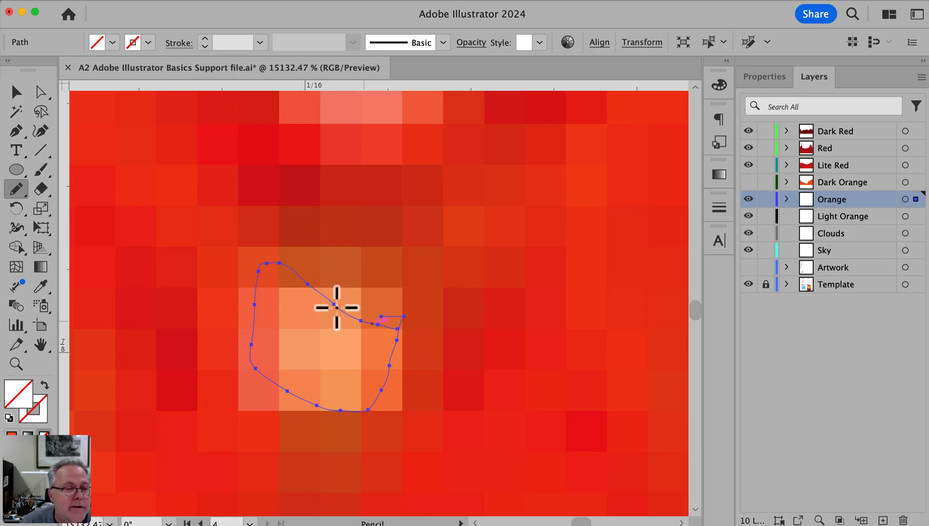
double_click(13, 192)
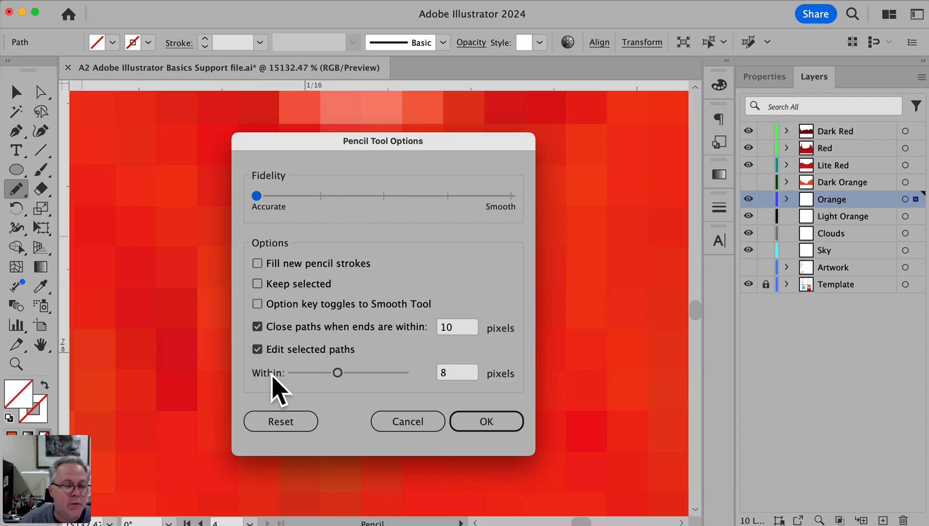
left_click(475, 423)
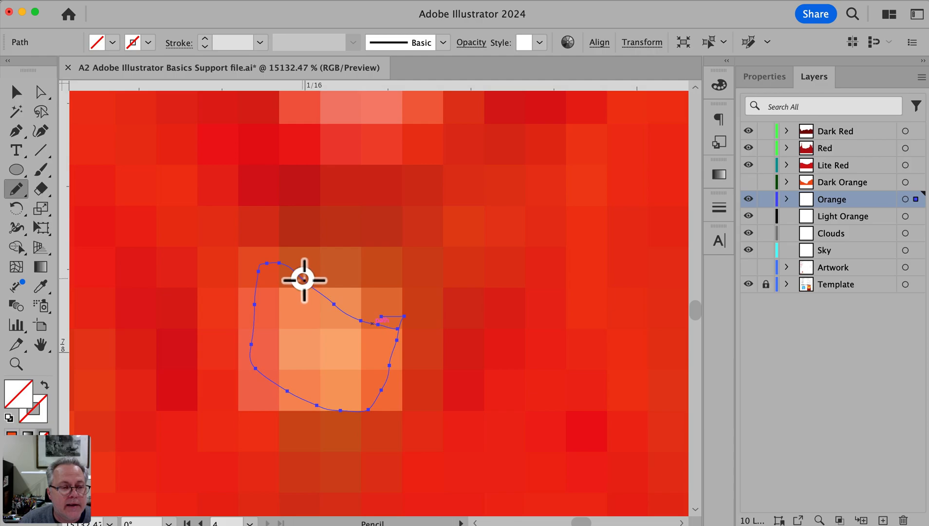
Redraw the selected path's upper, right, lower and left edges with the Pencil tool to follow the light spot more closely
left_click_drag(318, 289, 383, 316)
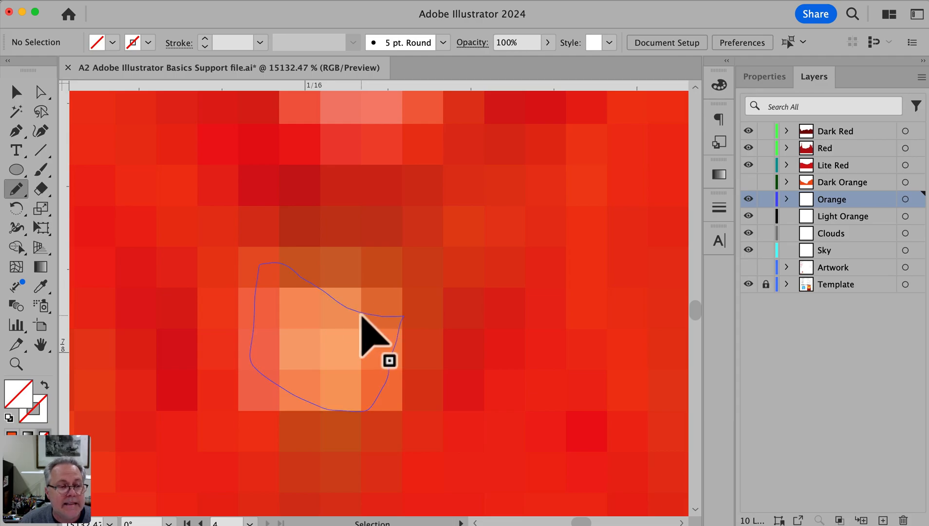
left_click(362, 313, "super")
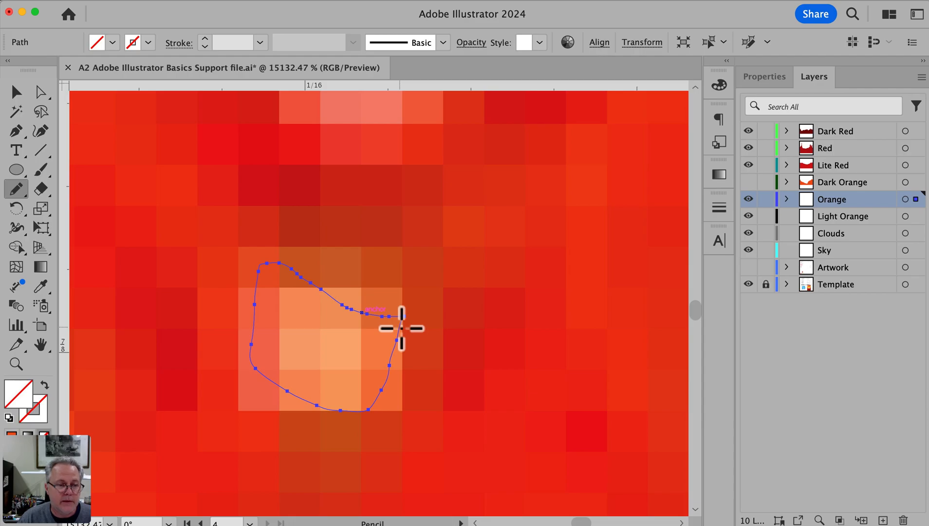
mouse_move(402, 378)
left_mouse_down()
mouse_move(394, 410)
mouse_move(363, 414)
left_mouse_up()
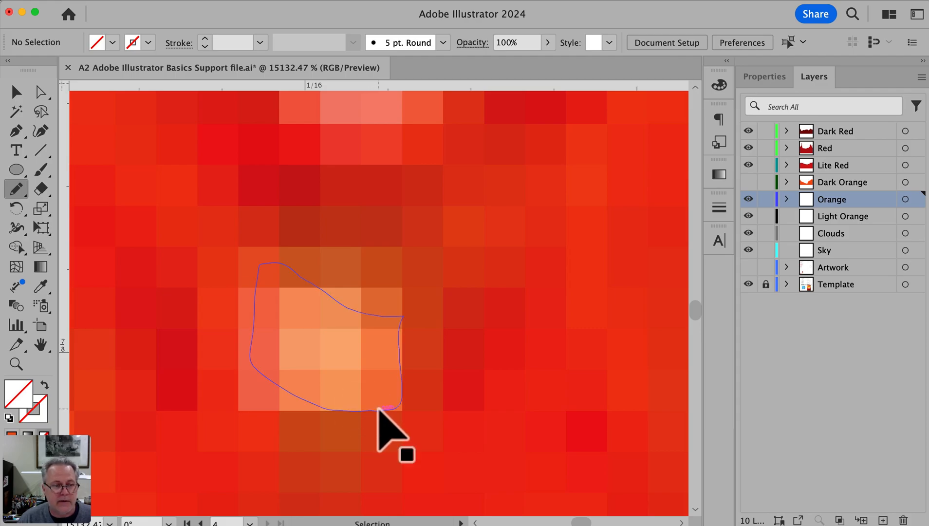
left_click(342, 412, "super")
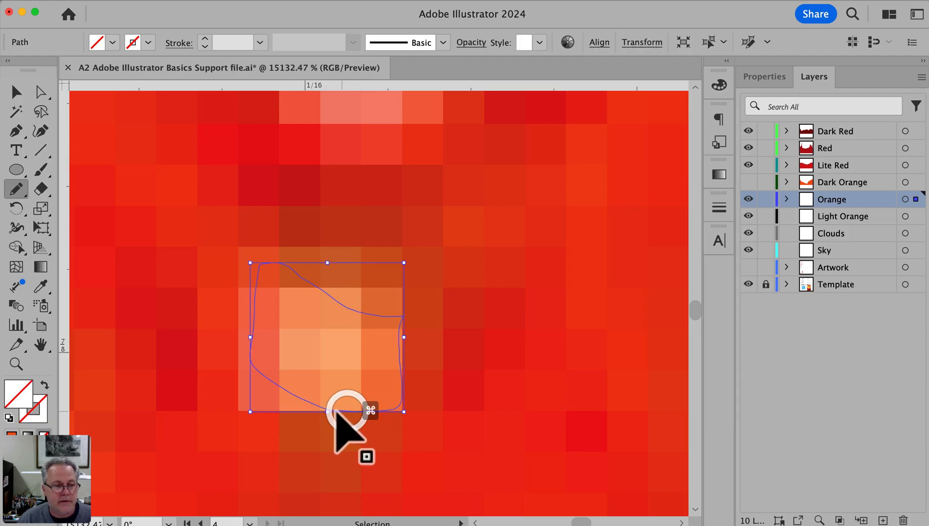
mouse_move(302, 409)
left_mouse_down()
mouse_move(283, 407)
mouse_move(256, 381)
mouse_move(247, 356)
mouse_move(262, 263)
left_mouse_up()
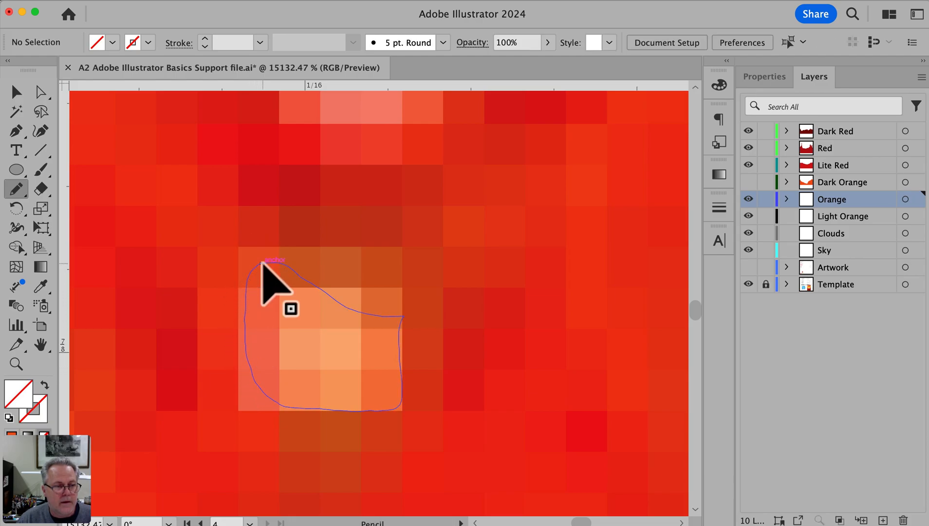
Inspect the traced gaps and spots of the whole Mandalorian silhouette by switching between Outline and Preview views
left_click(522, 395, "alt+super")
left_click(522, 396, "alt+super")
left_click(522, 395, "alt+super")
left_click(522, 395, "alt+super")
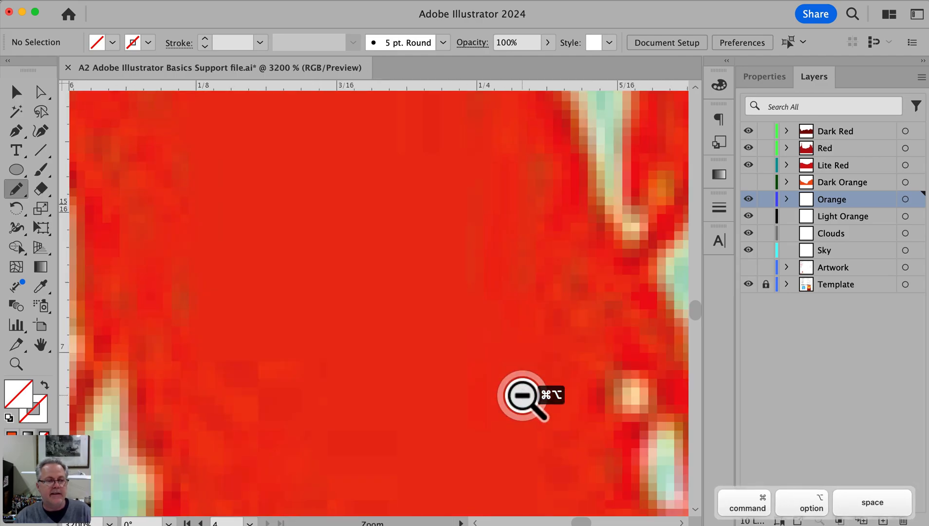
left_click(522, 396, "alt+super")
left_click(522, 395, "alt+super")
left_click(379, 370, "alt+super")
left_click(378, 371, "alt+super")
left_click(378, 371, "alt+super")
left_click_drag(392, 284, 450, 415)
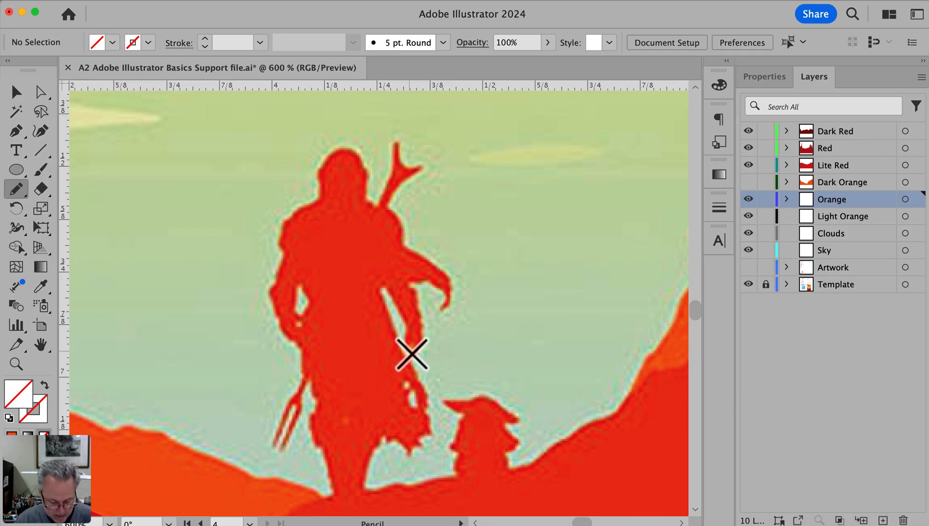
key("super+y")
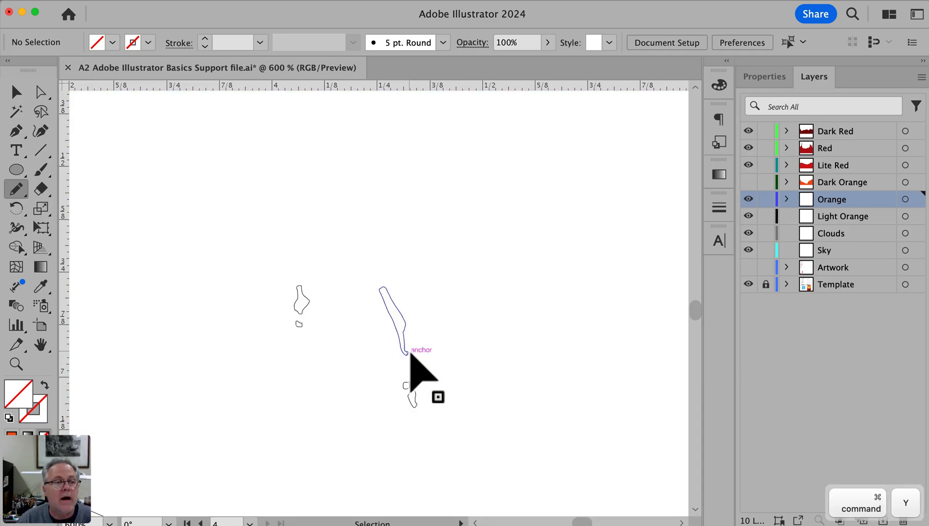
key("super+y")
key("super+y")
key("super+y")
key("super+y")
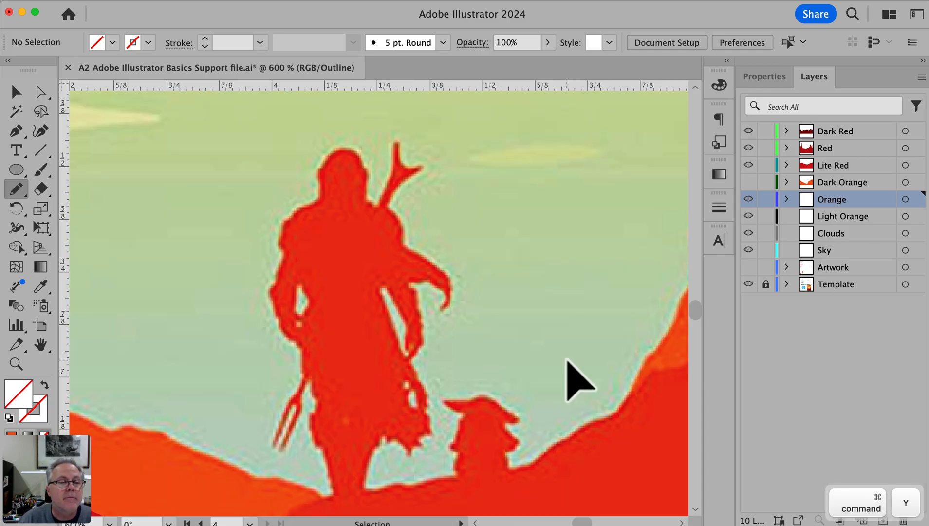
key("super+y")
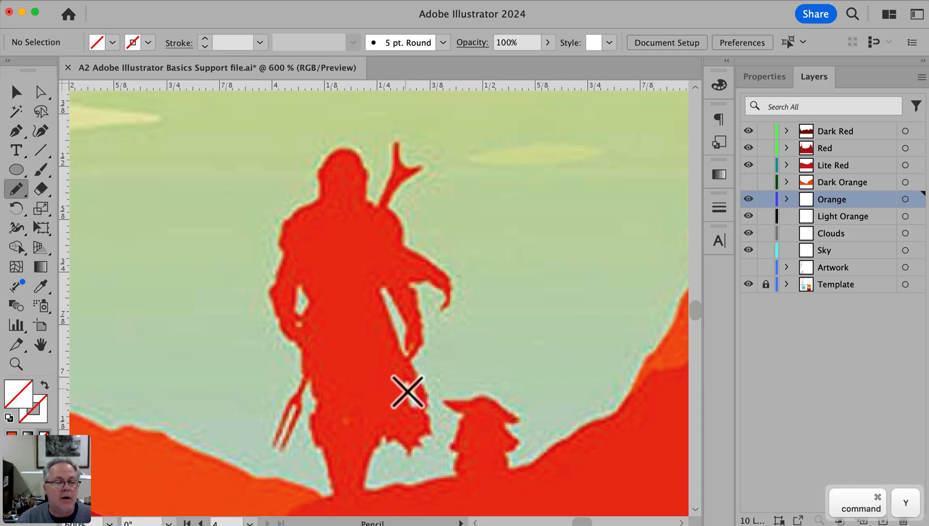
Trace the child figure, the ground between the figures, the ragged robe hem and the Mandalorian's right-hand side with the Pencil tool
key("space")
left_click_drag(415, 439, 405, 360)
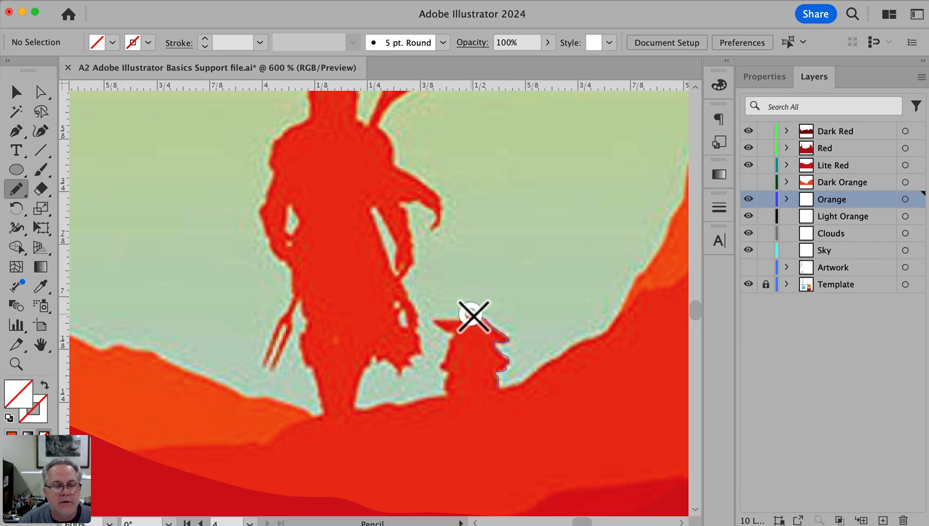
mouse_move(432, 324)
left_mouse_down()
mouse_move(460, 334)
mouse_move(443, 361)
mouse_move(451, 378)
mouse_move(412, 402)
mouse_move(360, 410)
mouse_move(366, 372)
mouse_move(380, 364)
mouse_move(398, 370)
left_mouse_up()
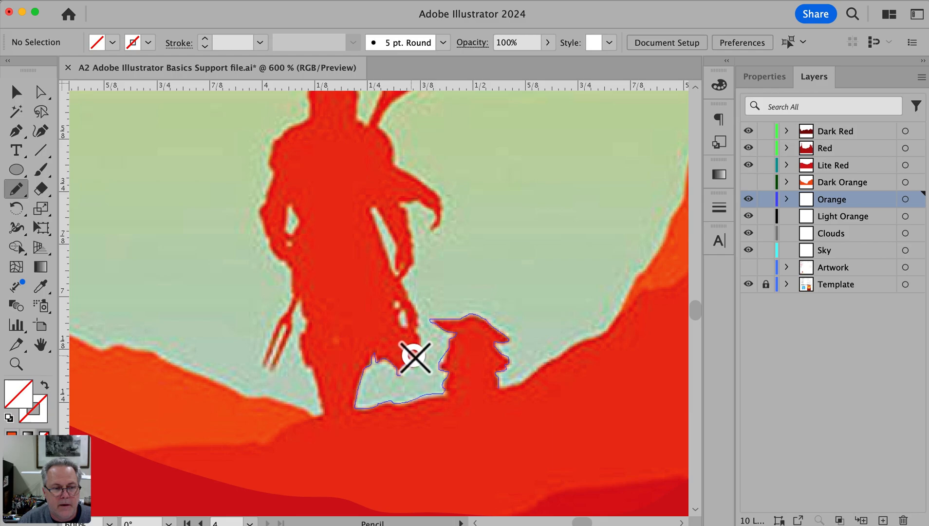
mouse_move(423, 350)
left_mouse_down()
mouse_move(421, 317)
mouse_move(411, 316)
mouse_move(416, 304)
mouse_move(402, 283)
mouse_move(416, 242)
mouse_move(403, 205)
mouse_move(434, 213)
mouse_move(436, 230)
mouse_move(445, 208)
mouse_move(397, 166)
mouse_move(378, 124)
left_mouse_up()
Select the open silhouette path and continue it with the Pencil around the forked rifle and helmet to the left-hand shoulder
key("space")
mouse_move(448, 199)
left_mouse_down()
mouse_move(444, 373)
mouse_move(509, 319)
left_mouse_up()
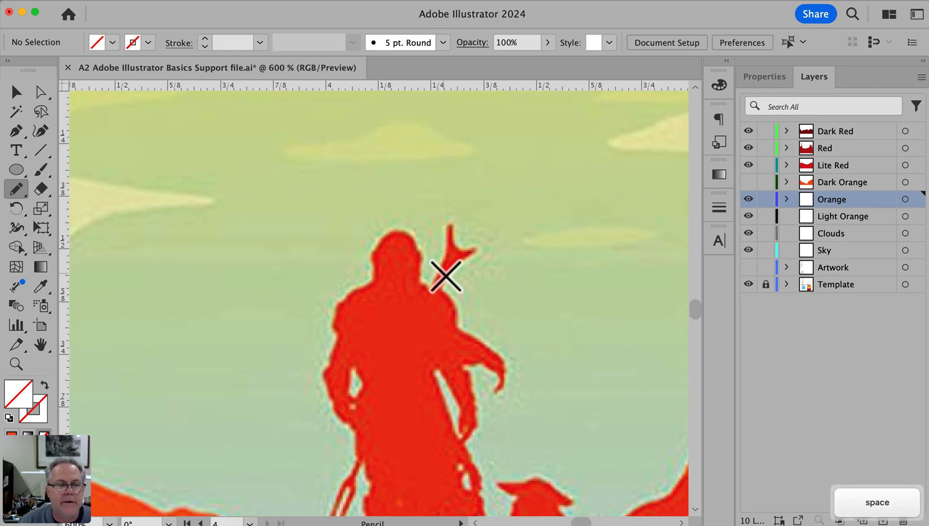
left_click(455, 306, "super")
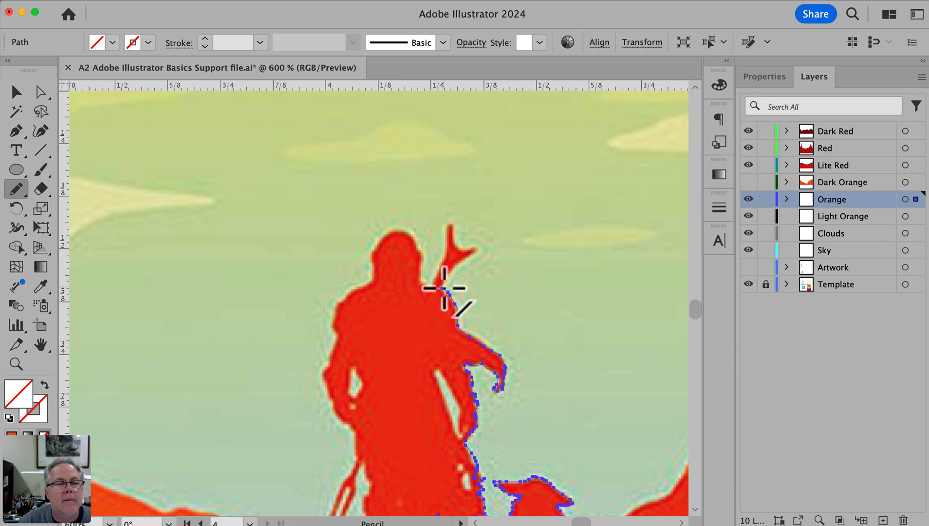
mouse_move(443, 289)
left_mouse_down()
mouse_move(455, 261)
mouse_move(473, 254)
left_mouse_up()
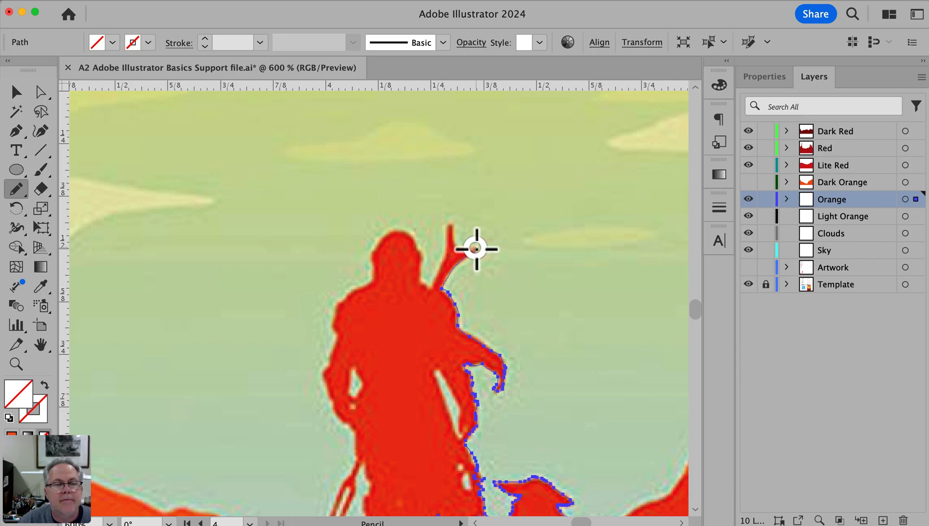
mouse_move(448, 227)
left_mouse_down()
mouse_move(430, 290)
mouse_move(421, 283)
mouse_move(423, 252)
mouse_move(394, 233)
left_mouse_up()
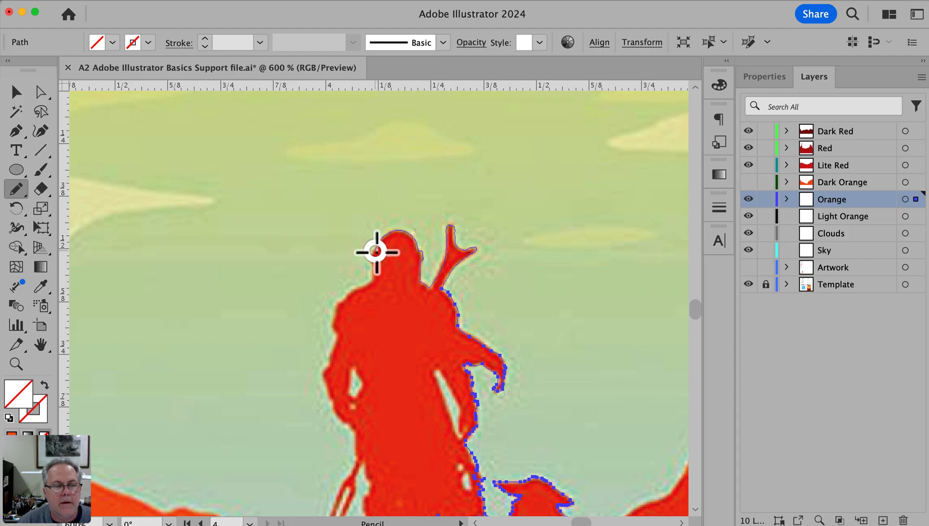
mouse_move(374, 267)
left_mouse_down()
mouse_move(357, 300)
mouse_move(509, 206)
left_mouse_up()
Reselect the open path and continue tracing down the left-hand shoulder, arm, forked weapon and leg onto the hill
key("space")
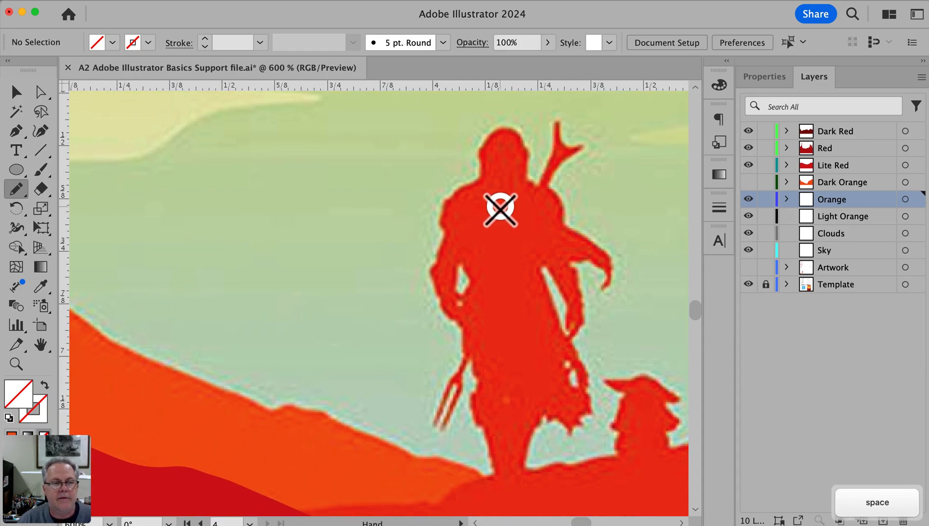
left_click(473, 183, "super")
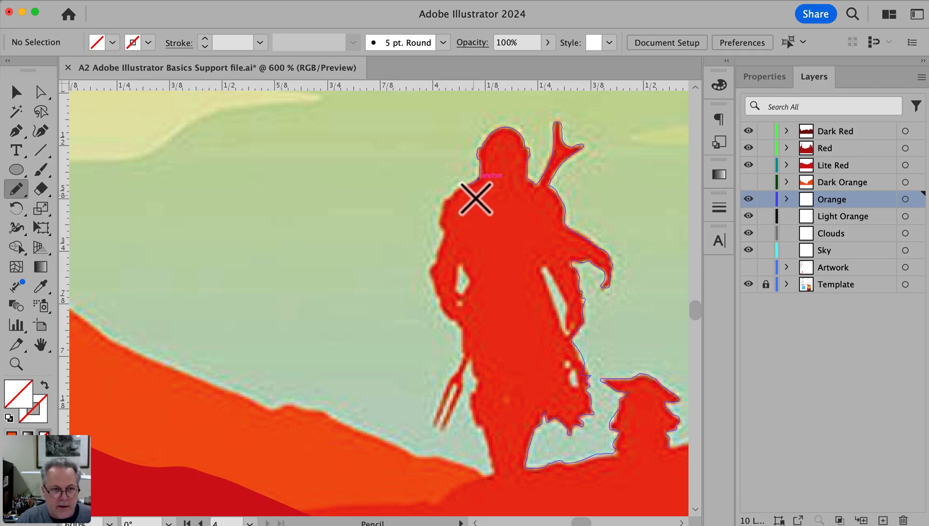
key("super")
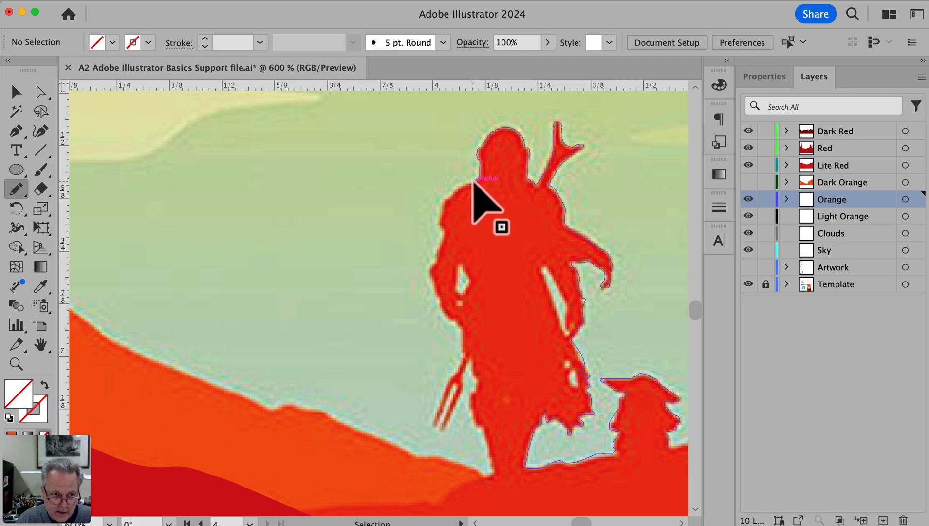
left_click(473, 182, "super")
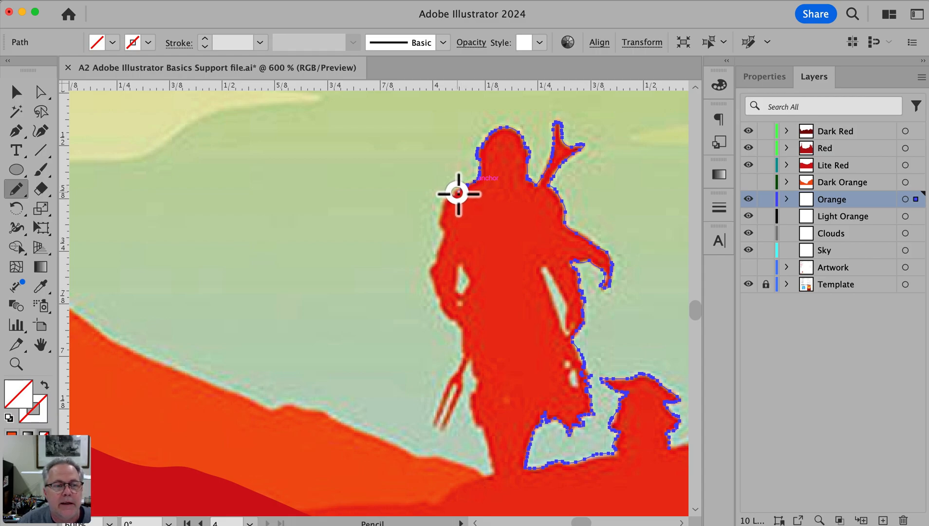
left_click_drag(444, 205, 440, 252)
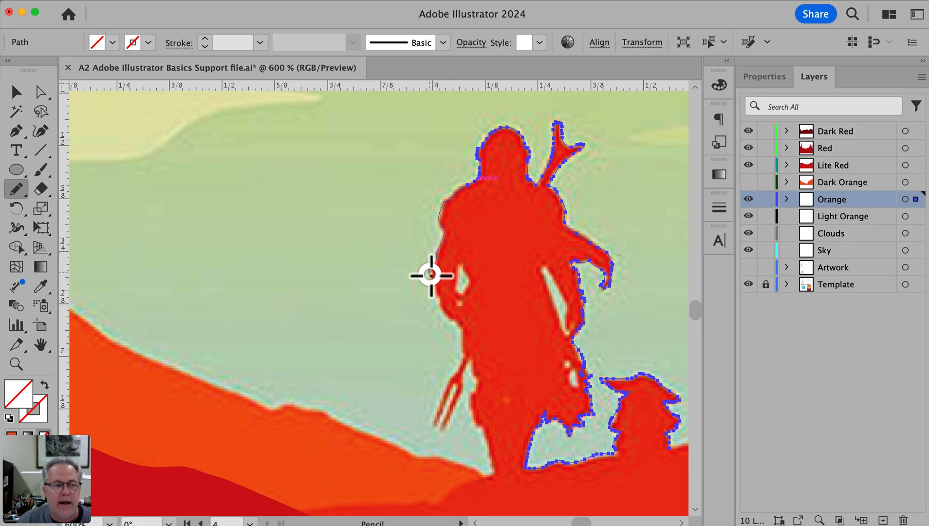
mouse_move(433, 286)
left_mouse_down()
mouse_move(463, 328)
mouse_move(465, 357)
mouse_move(436, 427)
mouse_move(457, 388)
mouse_move(442, 429)
mouse_move(449, 424)
mouse_move(470, 358)
mouse_move(474, 418)
mouse_move(490, 450)
mouse_move(446, 496)
mouse_move(321, 510)
mouse_move(489, 145)
left_mouse_up()
Select the silhouette path and extend it from the left-hand hill's edge down into the red foreground area
key("space")
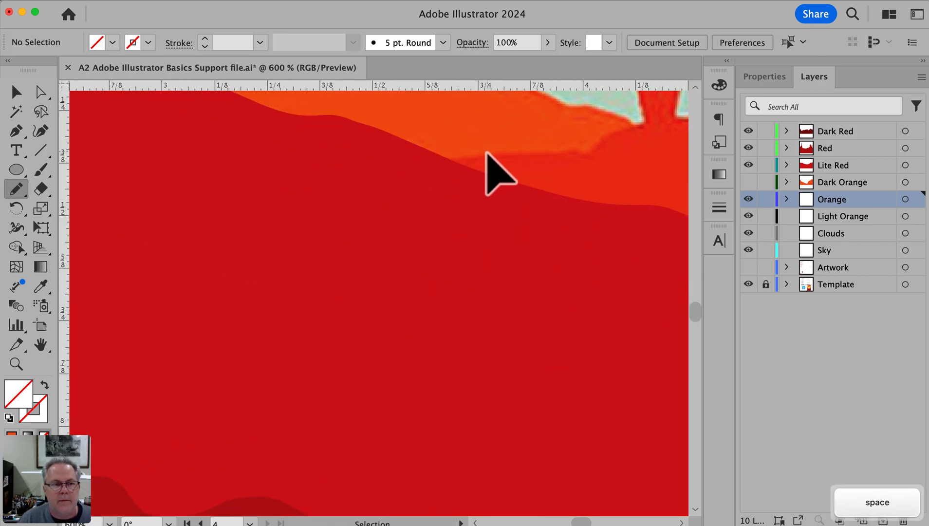
left_click(488, 156, "super")
mouse_move(467, 158)
left_mouse_down()
mouse_move(423, 186)
mouse_move(336, 320)
mouse_move(498, 338)
left_mouse_up()
key("space")
Select the open silhouette path and extend it with the Pencil from beside the child figure along the right-hand ridge to the poster's edge
left_click(591, 289, "alt+super")
left_click(591, 288, "alt+super")
left_click(591, 288, "alt+super")
left_click_drag(459, 222, 430, 329)
left_click(179, 323, "super")
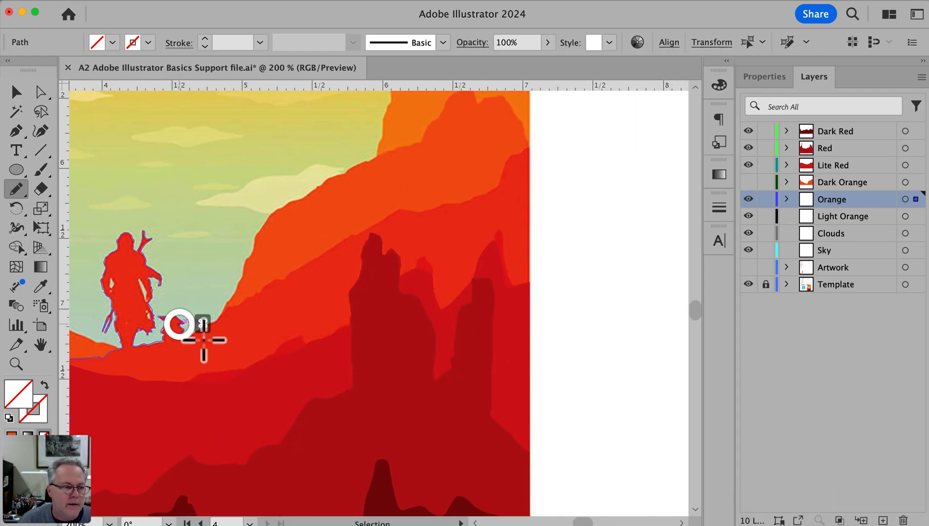
mouse_move(183, 340)
left_mouse_down()
mouse_move(374, 217)
mouse_move(440, 213)
mouse_move(487, 190)
mouse_move(530, 148)
left_mouse_up()
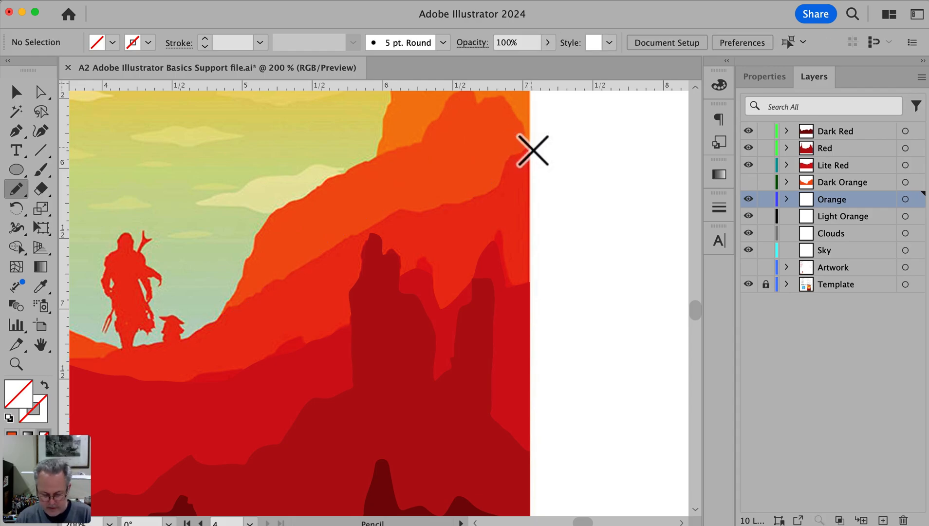
Continue the path with the Pen tool straight down the poster's right-hand edge and across the foreground, closing it at its starting point
key("p")
left_click(530, 148)
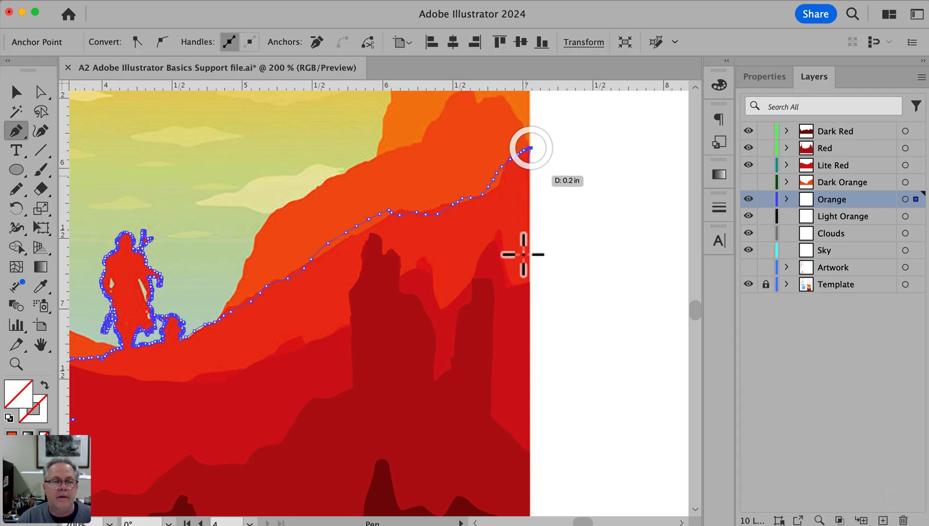
left_click(530, 431, "shift")
key("space")
left_click_drag(287, 443, 607, 395)
left_click(393, 371)
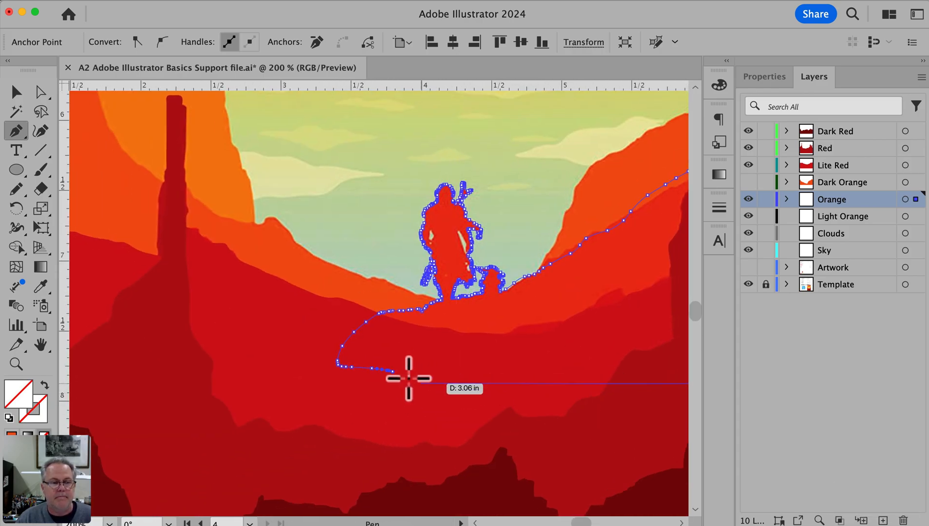
left_click(394, 371)
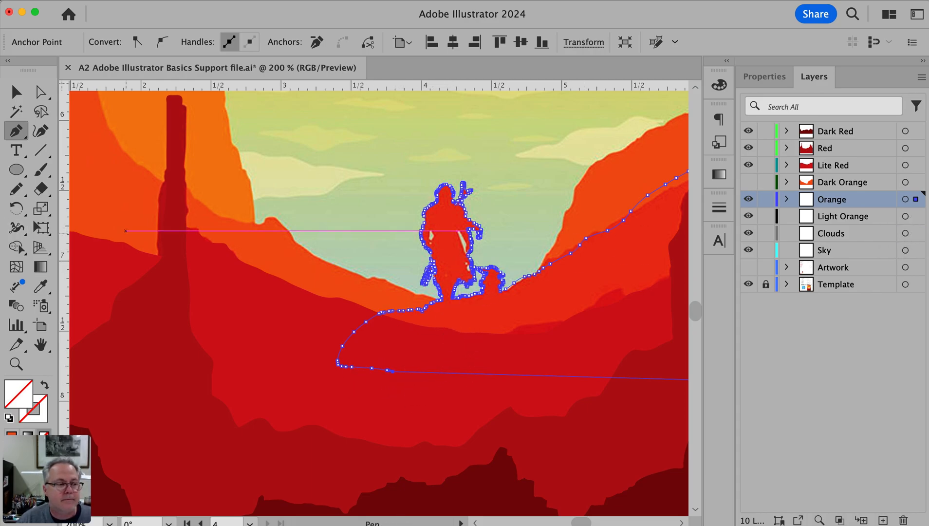
Fill the closed silhouette with the red-orange sampled from the template ground below the figures, then deselect it
key("i")
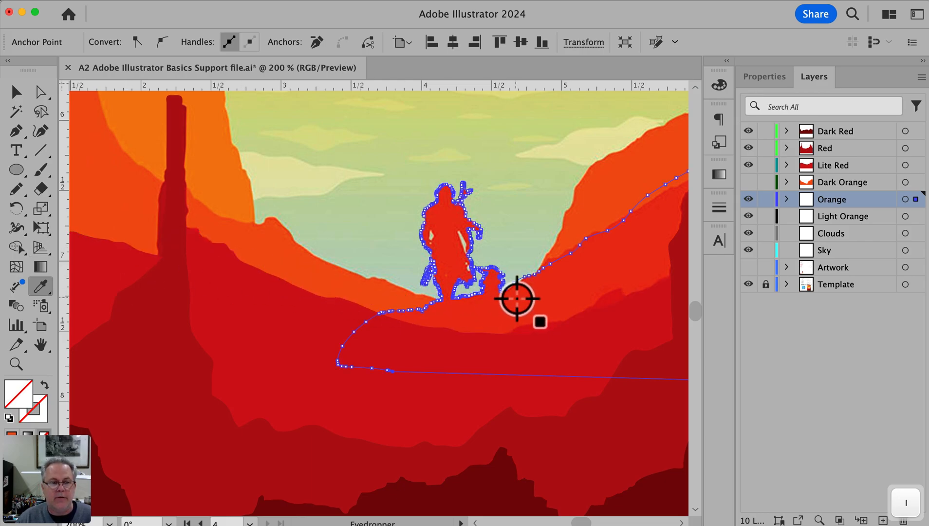
left_click(517, 305)
key("v")
left_click(385, 247, "super")
Frame the Mandalorian and child figures closely and hide the Template layer
key("super+space")
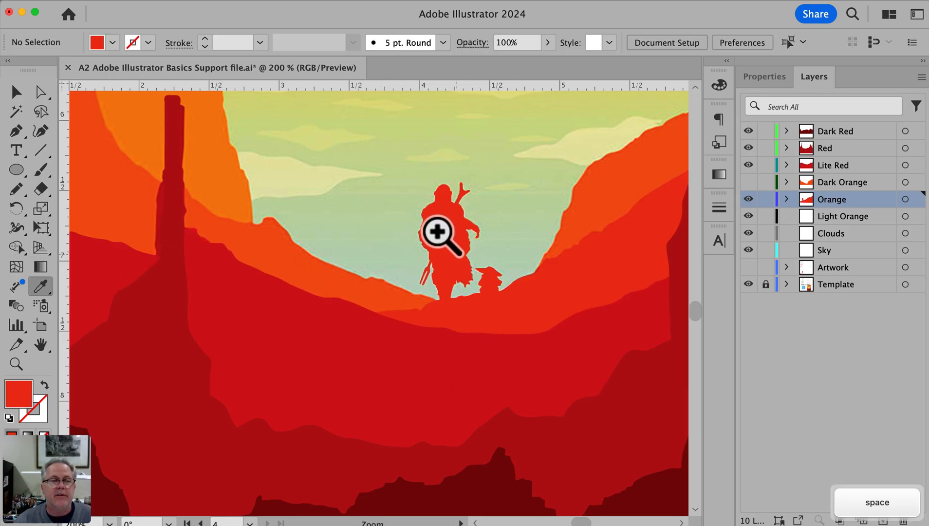
left_click_drag(394, 168, 519, 311)
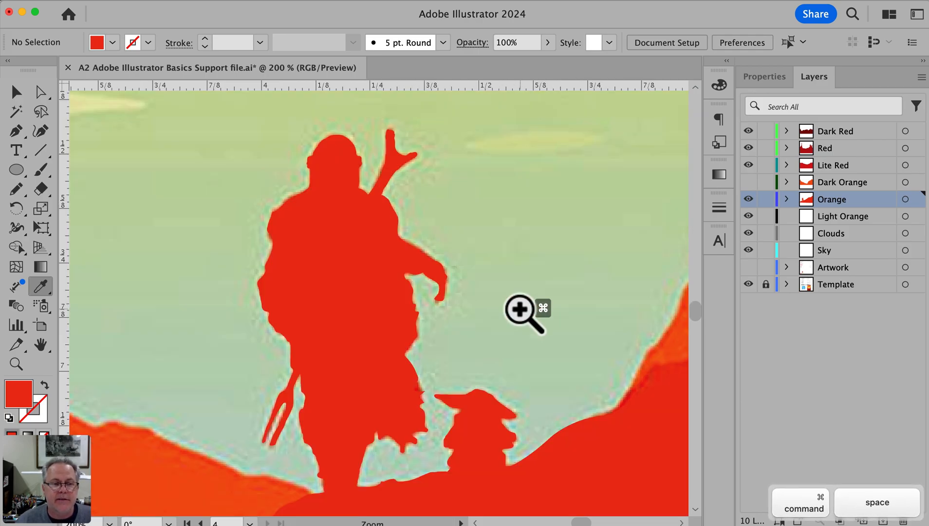
left_click_drag(356, 276, 465, 258)
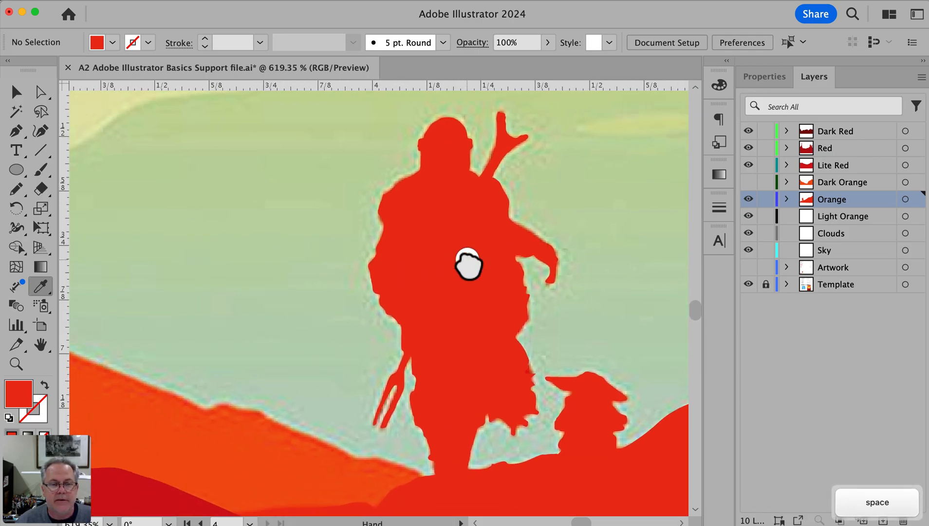
left_click(749, 284)
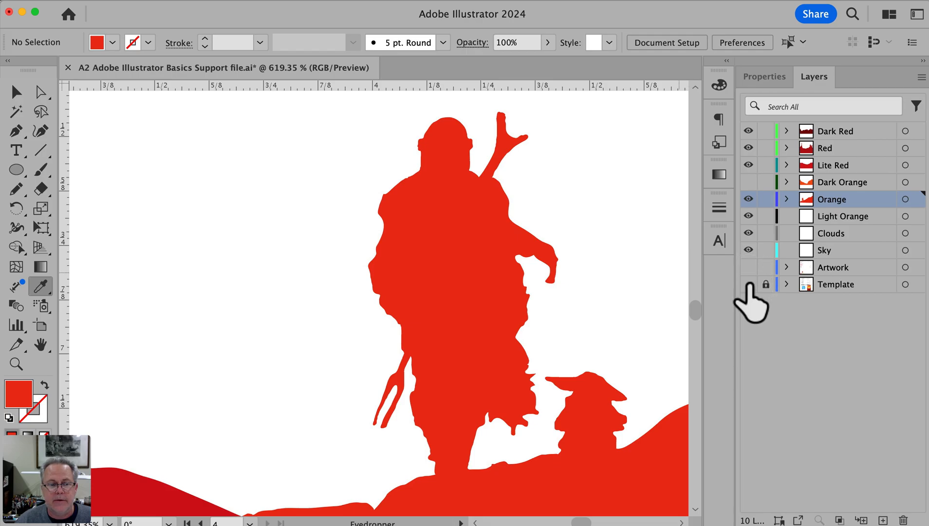
Examine the silhouette and the small gap shapes inside it by selecting them and briefly viewing the artwork in Outline mode
key("v")
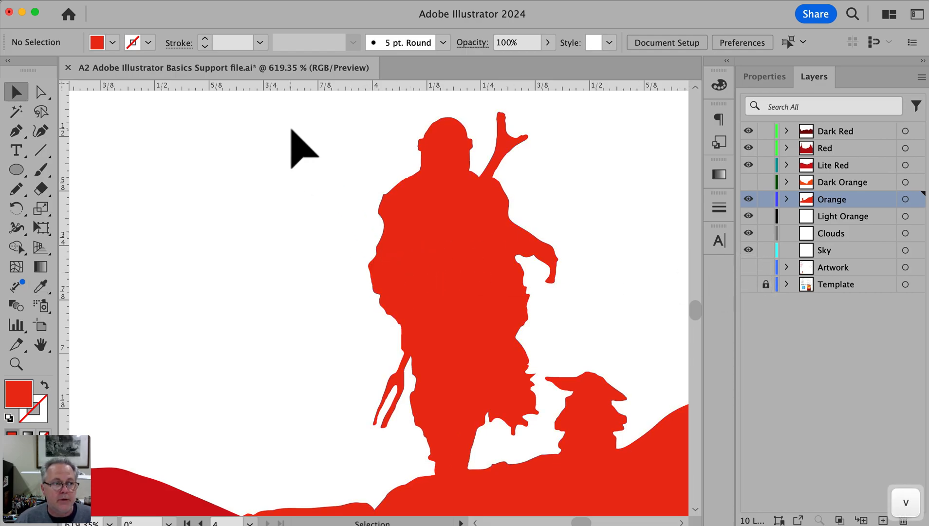
left_click(291, 129)
left_click_drag(306, 136, 626, 431)
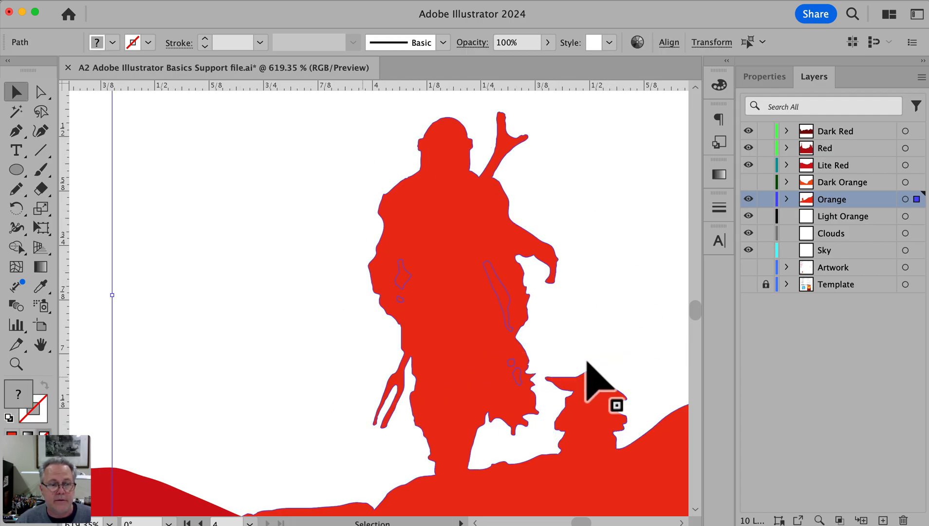
scroll(438, 170, "left", 1)
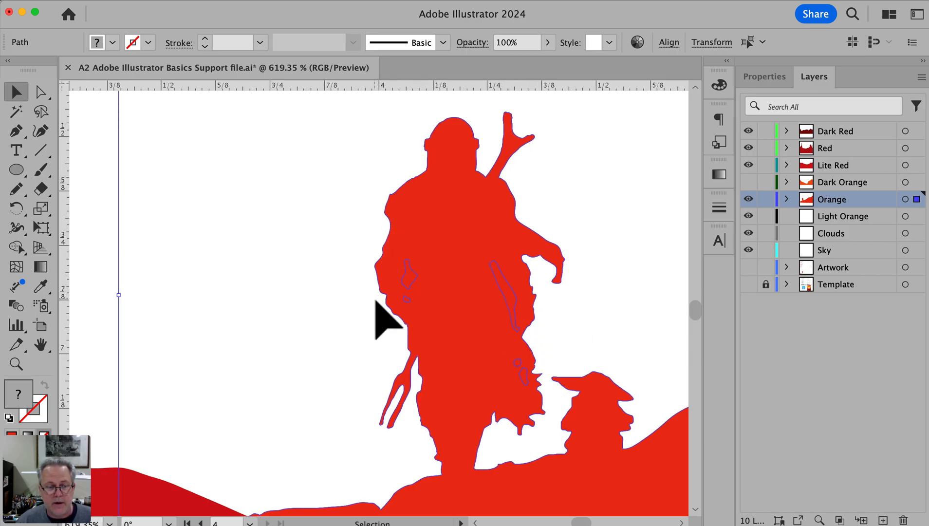
left_click(293, 170)
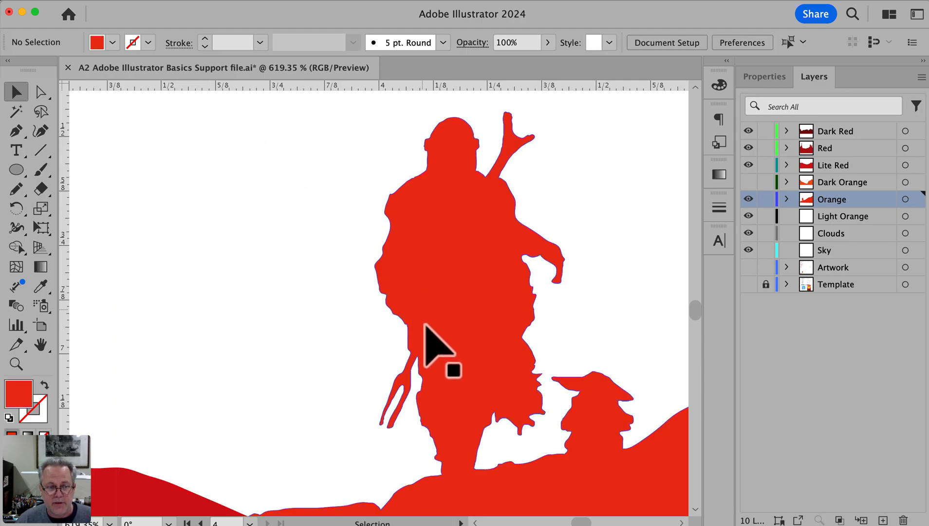
key("super+y")
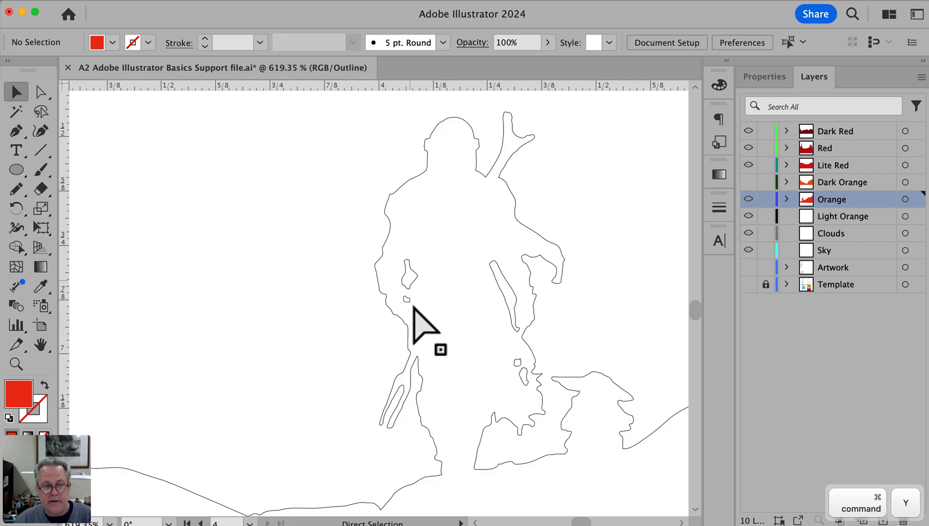
key("super+y")
Select the silhouette together with its inner gap shapes and activate the Shape Builder tool
left_click_drag(306, 116, 566, 437)
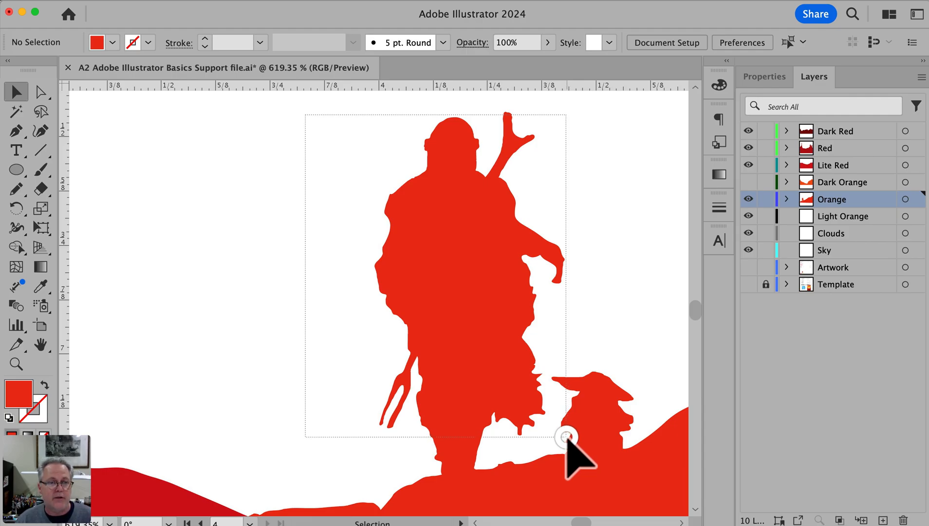
left_click_drag(567, 437, 566, 437)
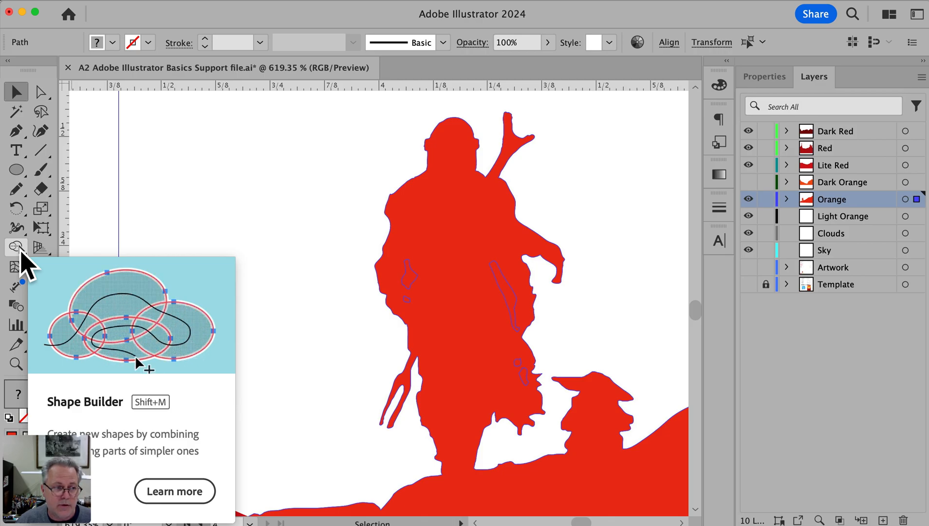
left_click(18, 248)
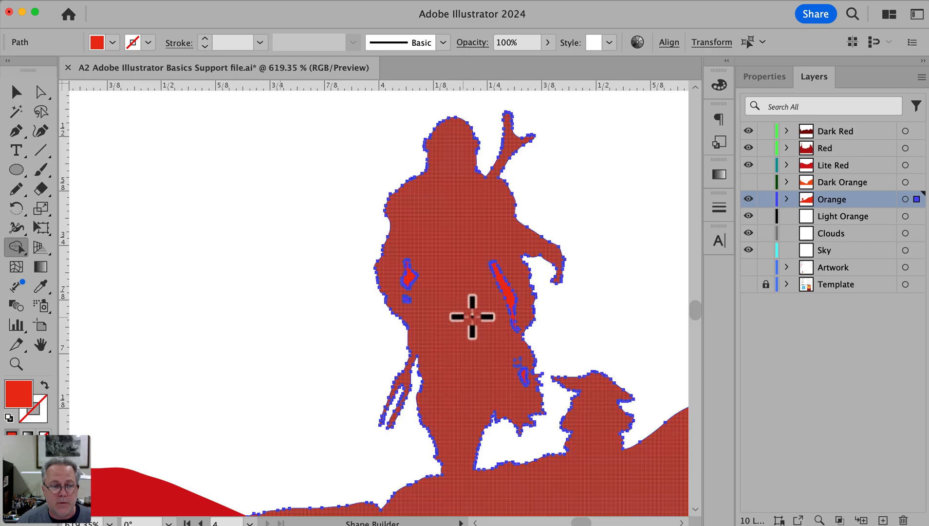
Try to merge the inner gap shapes into the Mandalorian silhouette with Shape Builder, and undo the merge
mouse_move(453, 229)
left_mouse_down()
mouse_move(502, 275)
mouse_move(524, 377)
mouse_move(458, 358)
mouse_move(408, 272)
mouse_move(407, 306)
mouse_move(430, 335)
left_mouse_up()
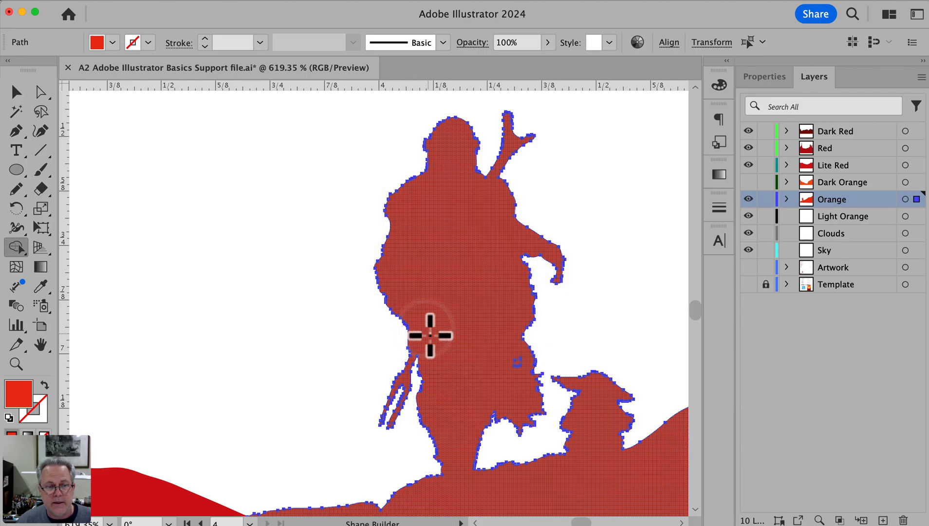
key("super+z")
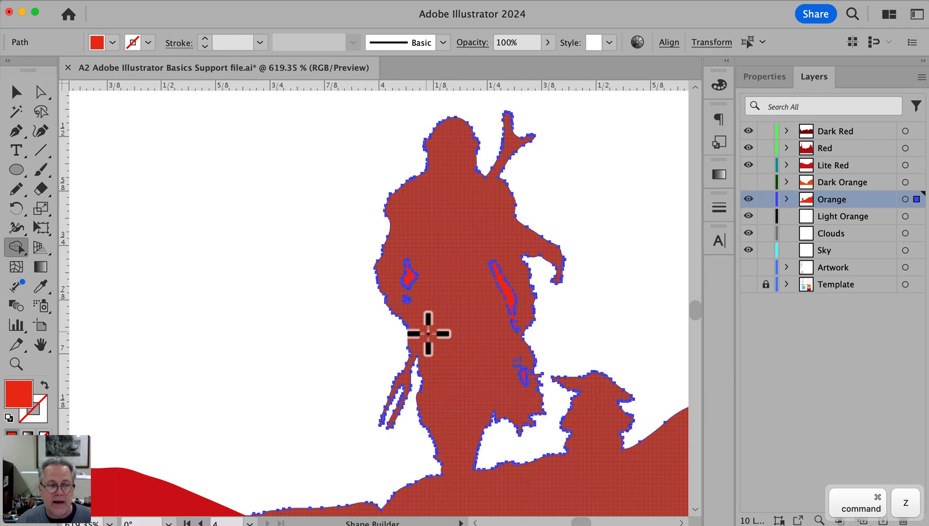
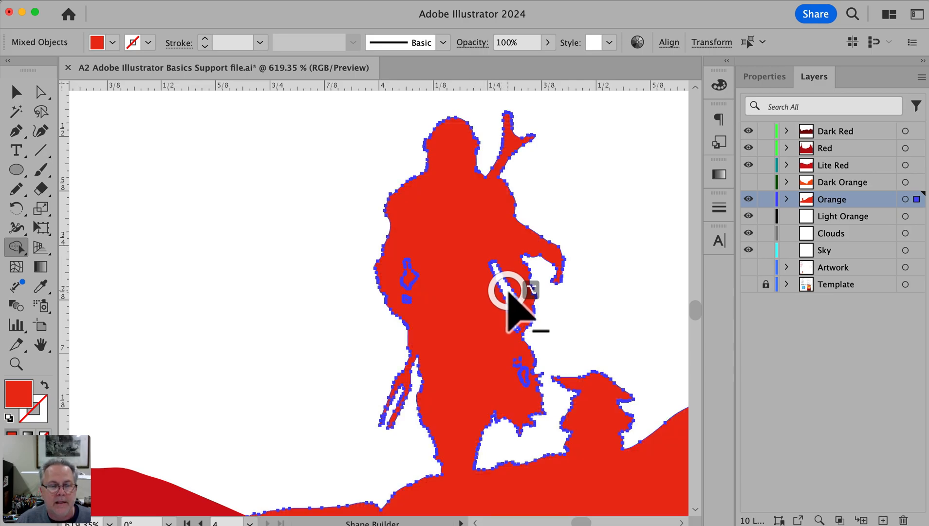
Subtract the arm, waist and lower-coat gap shapes from the Mandalorian silhouette with the Shape Builder tool
left_click(507, 291, "alt")
left_click(407, 277, "alt")
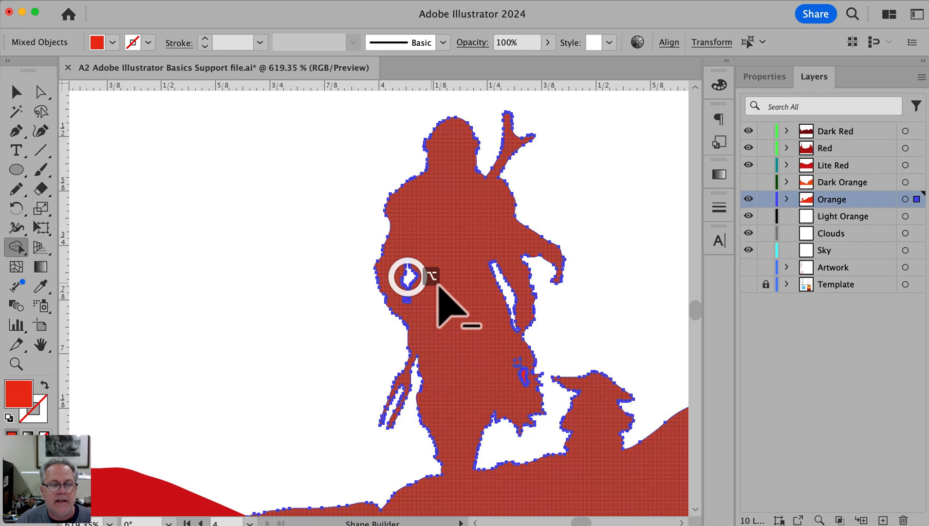
key("super+space")
left_click_drag(369, 269, 243, 134)
left_click(250, 225, "alt")
left_click_drag(472, 342, 423, 266)
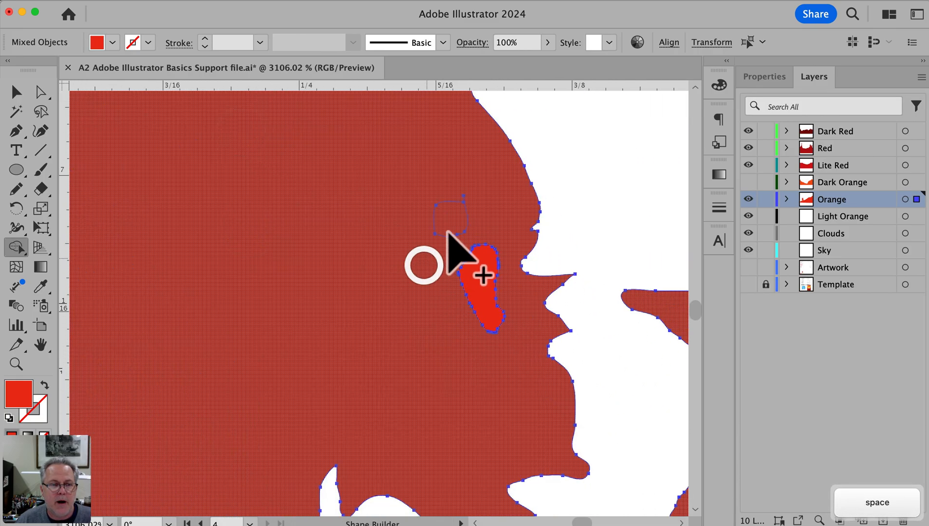
left_click(479, 282, "alt")
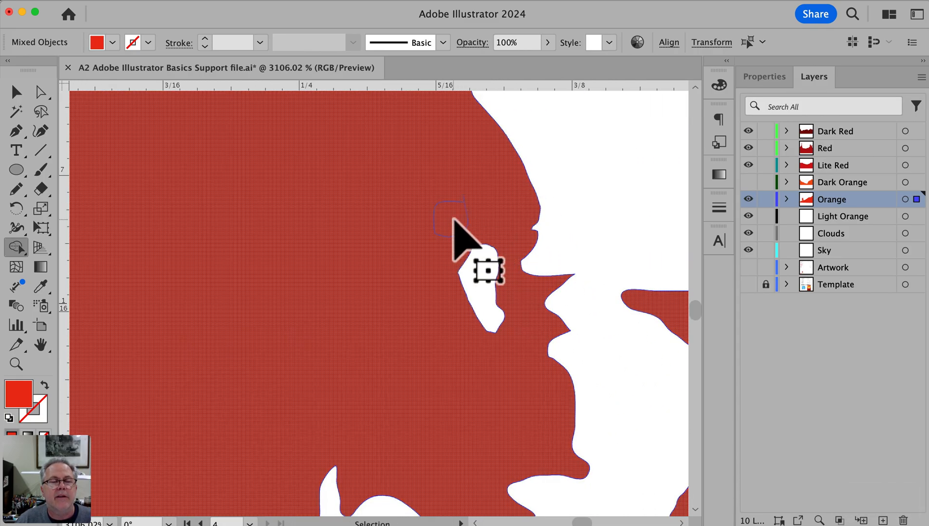
In Outline mode, redraw the top edge of the small open gap path in the lower coat with the Pencil tool
left_click_drag(388, 147, 512, 285)
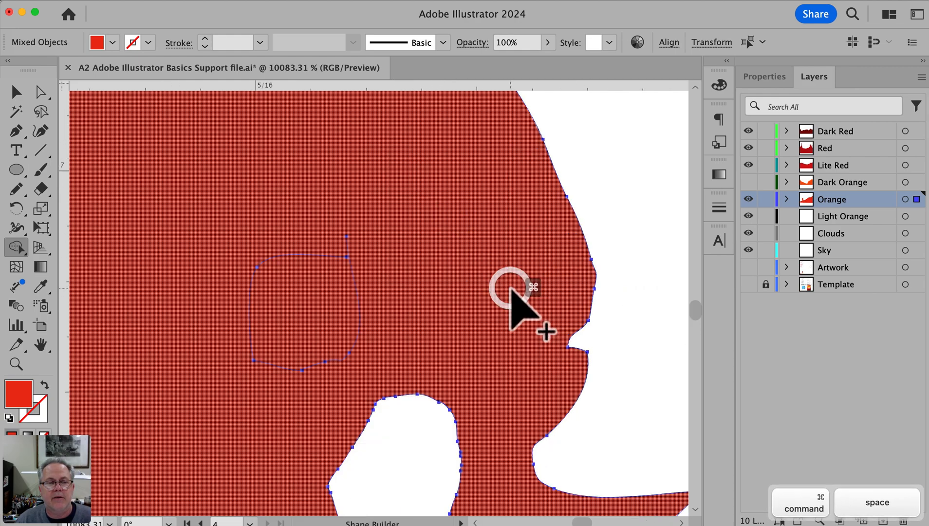
left_click(633, 178)
key("v")
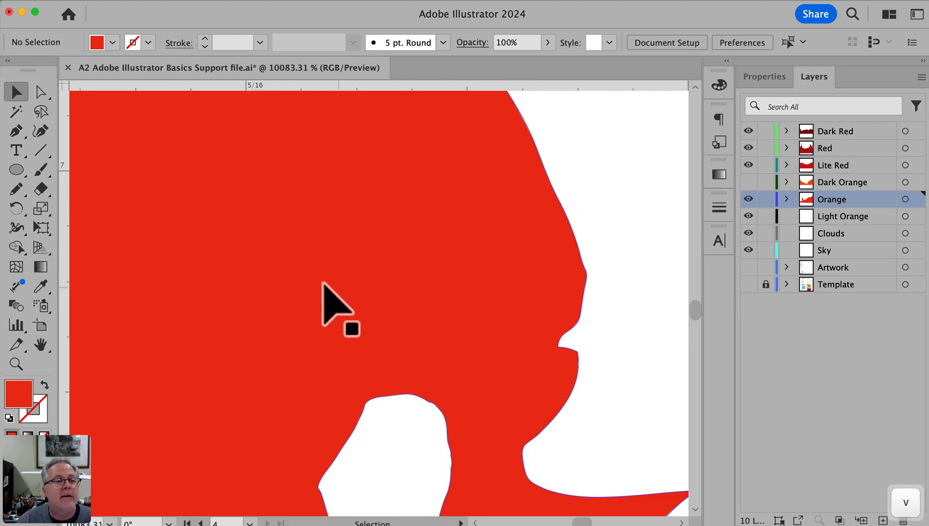
key("ctrl+y")
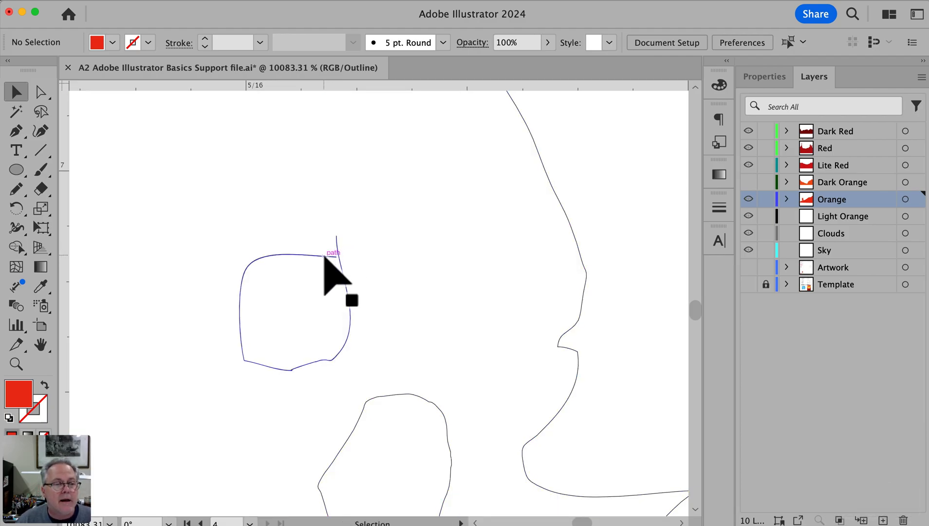
left_click(325, 256)
key("n")
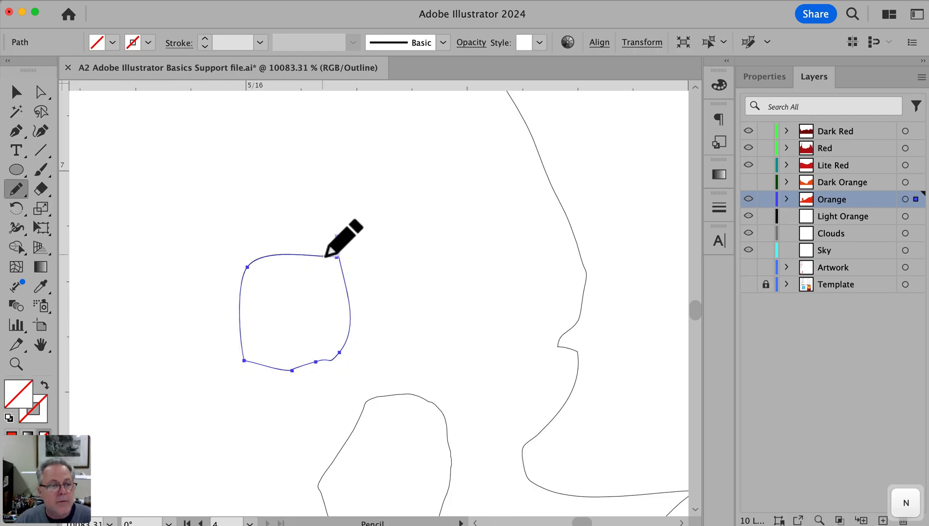
left_click_drag(254, 263, 330, 235)
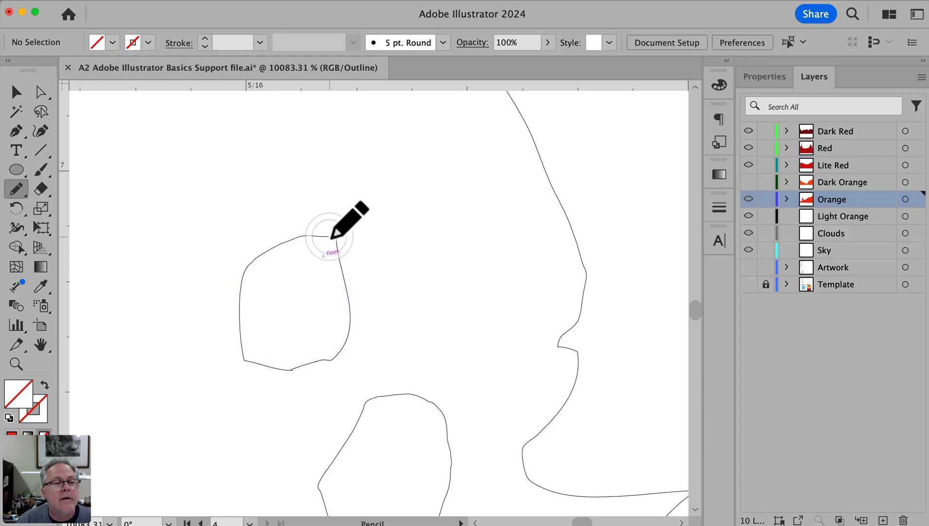
Join the two open end points at the upper corner of the small gap path
left_click(41, 91)
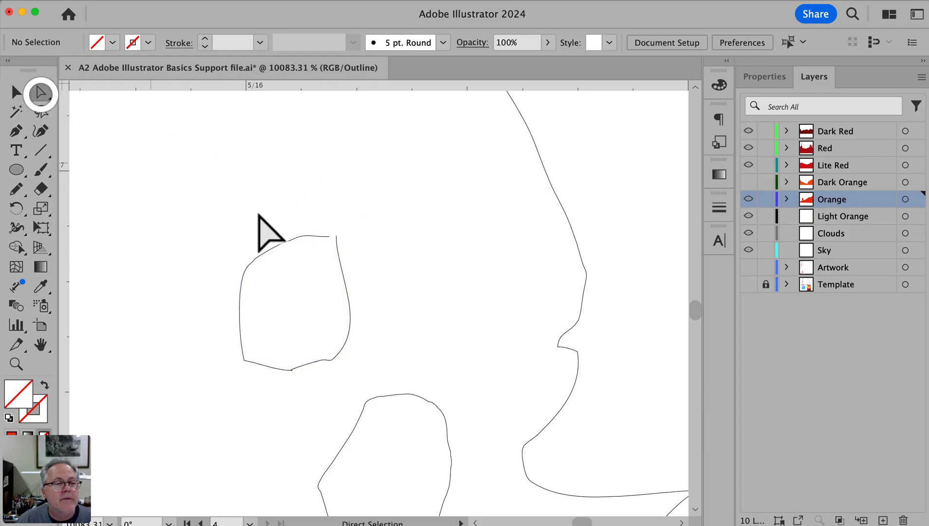
left_click_drag(322, 222, 342, 241)
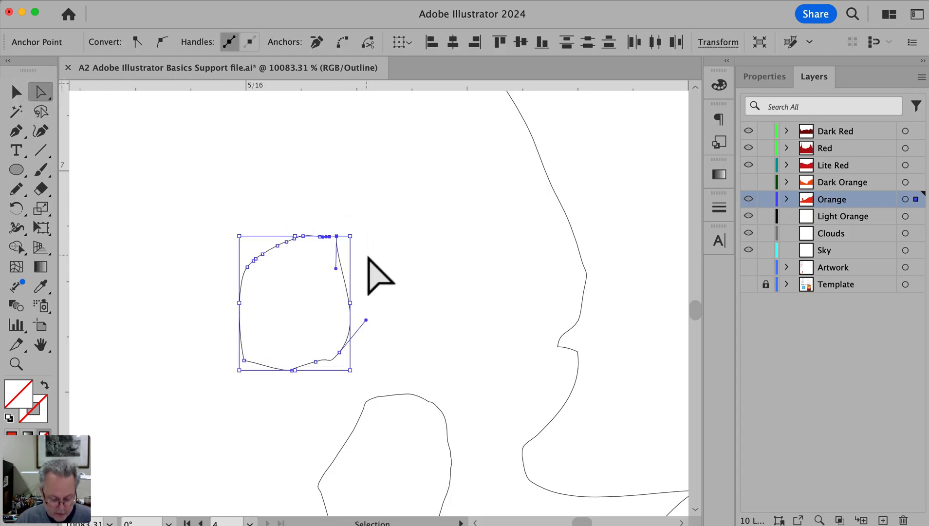
left_click(396, 259, "super")
Return to Preview mode and cut the closed gap shape out of the silhouette with Shape Builder
left_click_drag(588, 168, 229, 366)
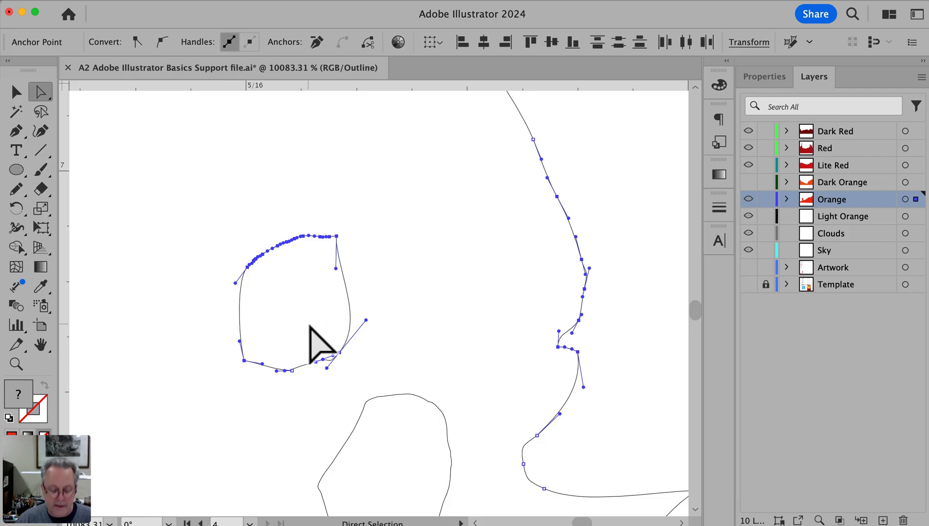
key("super+y")
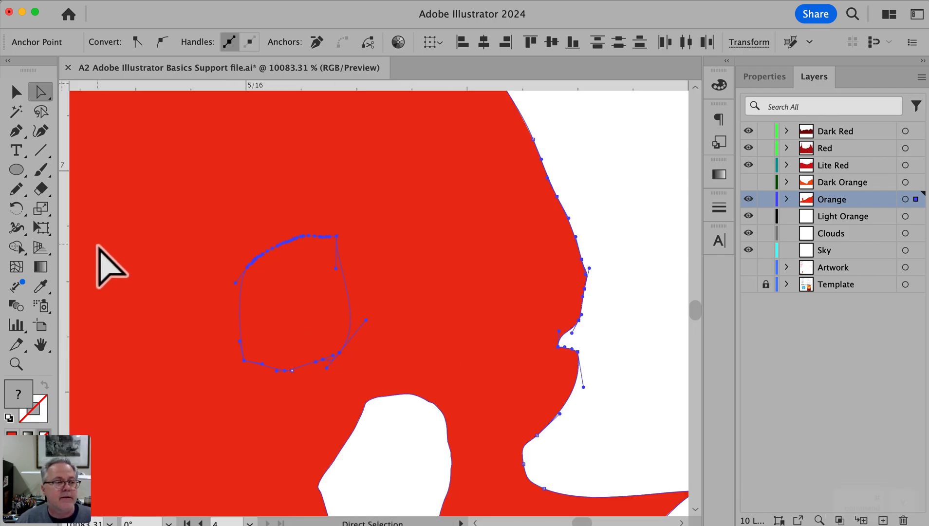
left_click(16, 247)
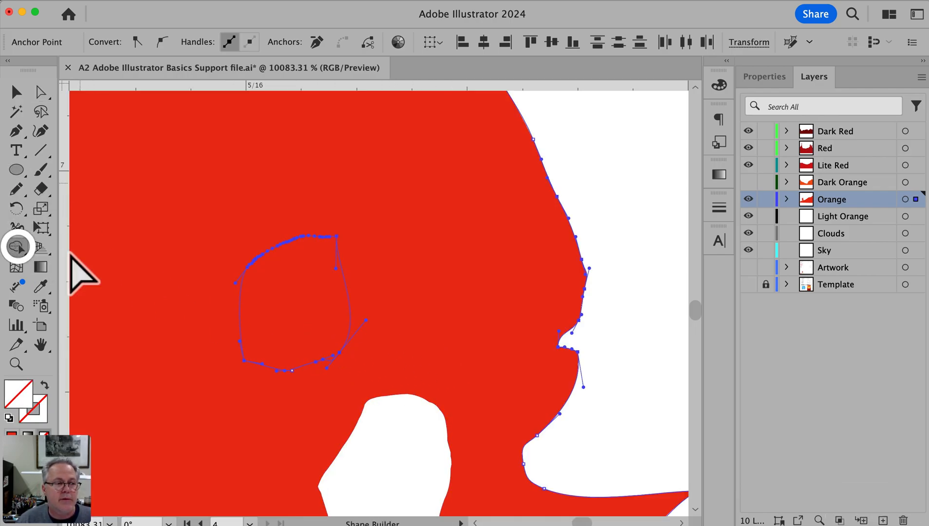
left_click(306, 284, "alt")
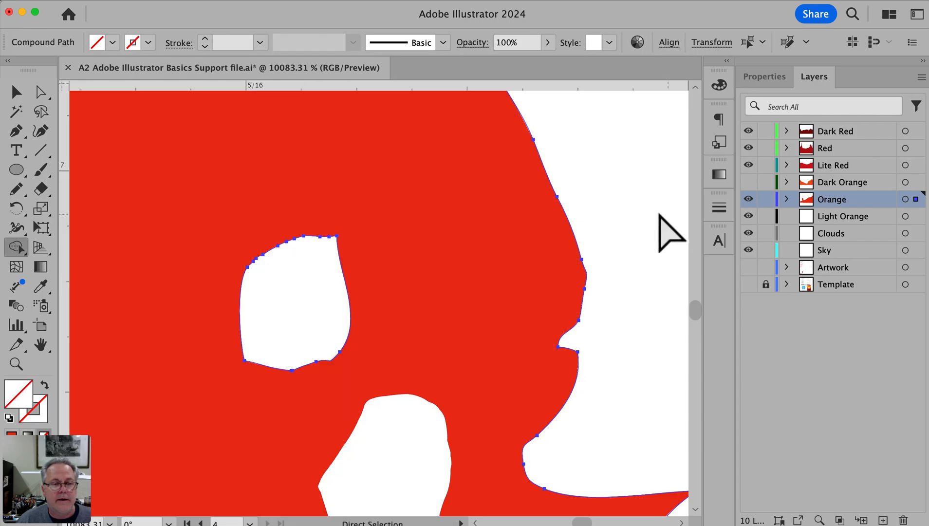
left_click(609, 194, "super")
Check the cut-out gaps across the whole silhouette and make Light Orange the active layer
key("super+0")
key("super+minus")
key("super+minus")
key("super+minus")
key("super+minus")
key("super+minus")
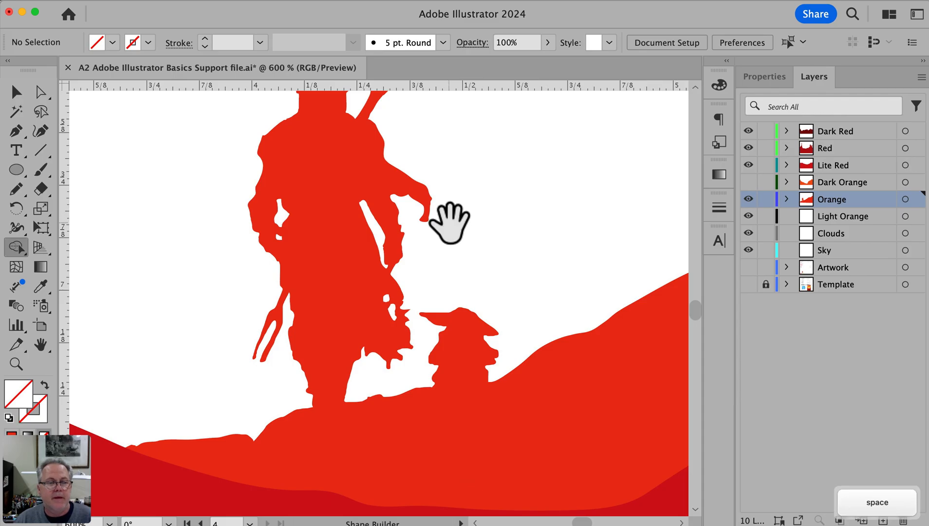
left_click_drag(452, 230, 479, 245)
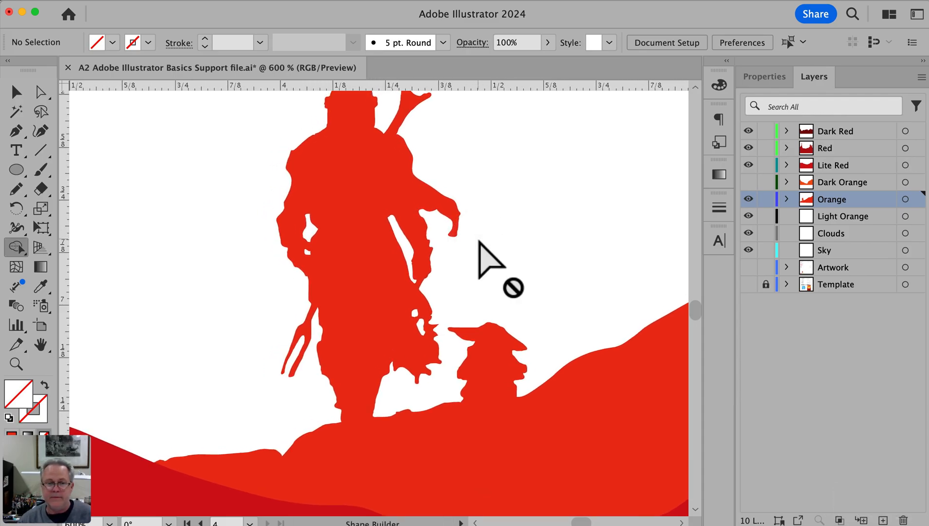
scroll(479, 240, "up", 1)
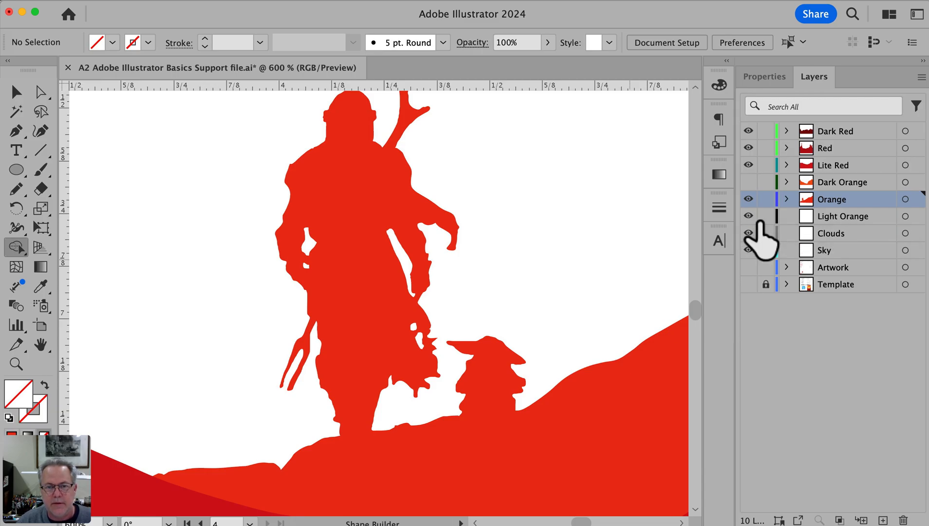
left_click(376, 272, "alt+super")
left_click(375, 272, "alt+super")
left_click(376, 272, "alt+super")
left_click(864, 215)
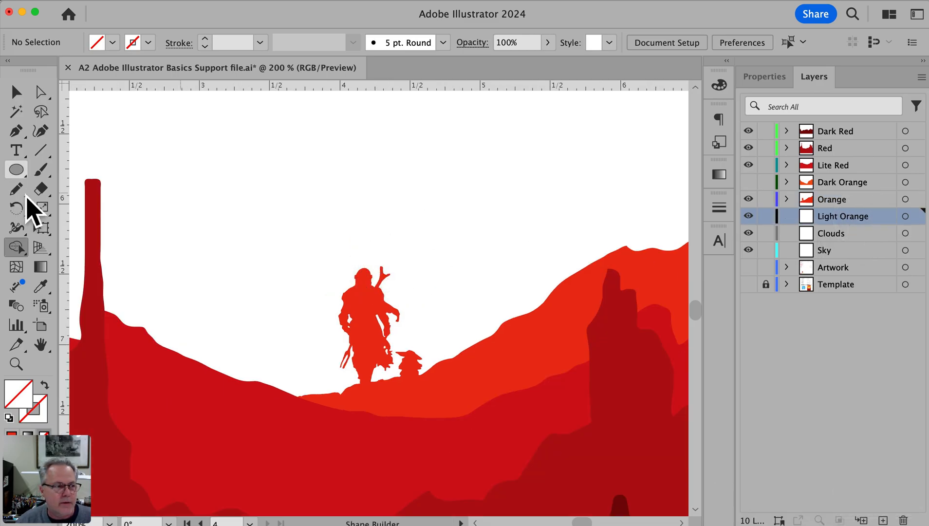
Try a large yellow-filled ellipse behind the figures to test the cut-out gaps, and delete it
left_click(20, 170)
left_click_drag(256, 164, 511, 431)
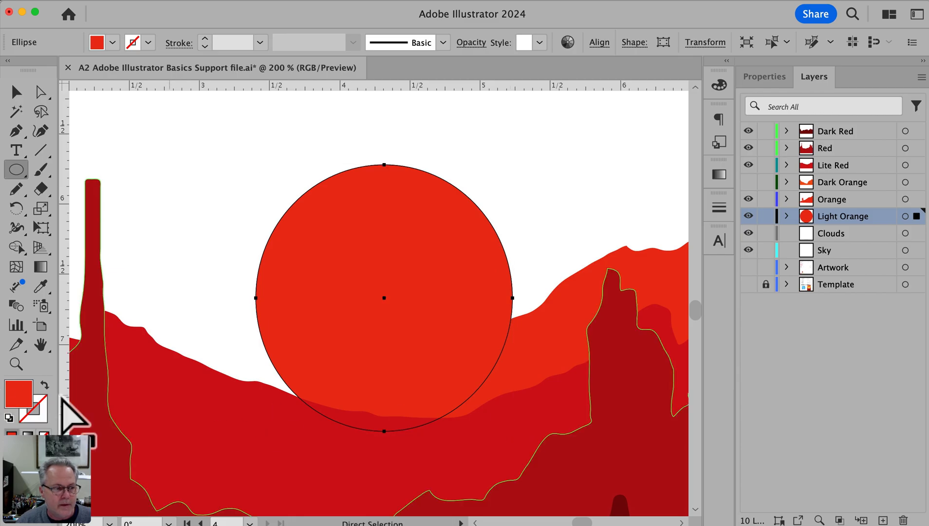
double_click(24, 398)
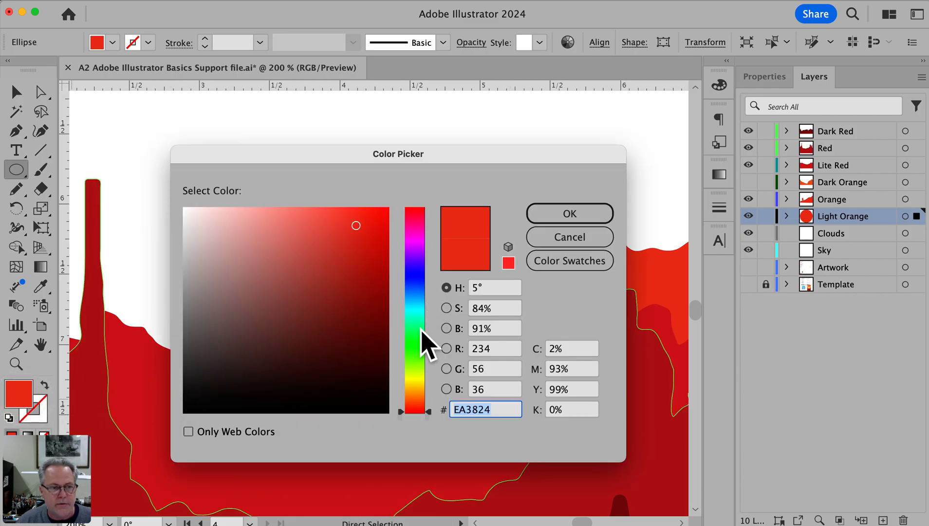
left_click(415, 386)
left_click(564, 215)
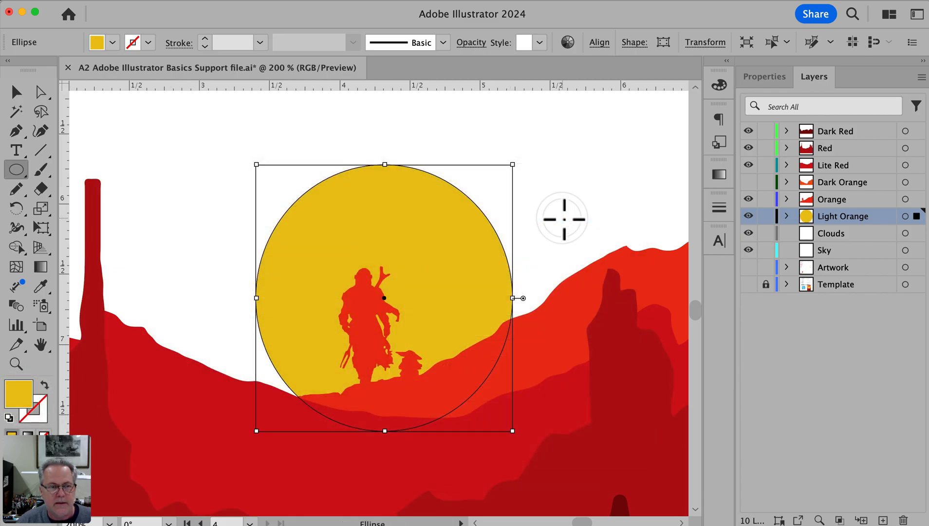
left_click_drag(289, 244, 283, 138)
key("BackSpace")
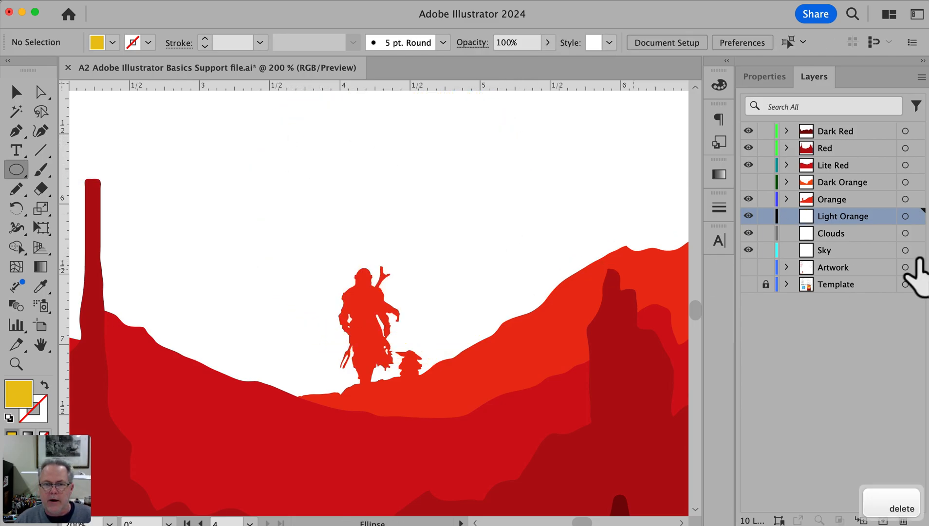
Make the Template layer visible again beneath the poster artwork
left_click(457, 289, "alt+super")
left_click(457, 290, "alt+super")
left_click(456, 289, "alt+super")
left_click_drag(338, 288, 473, 290)
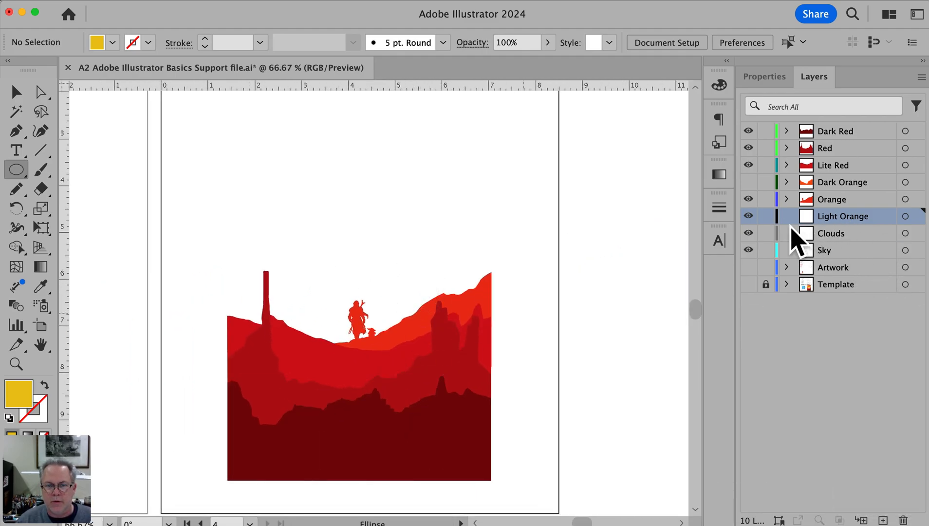
left_click(748, 284)
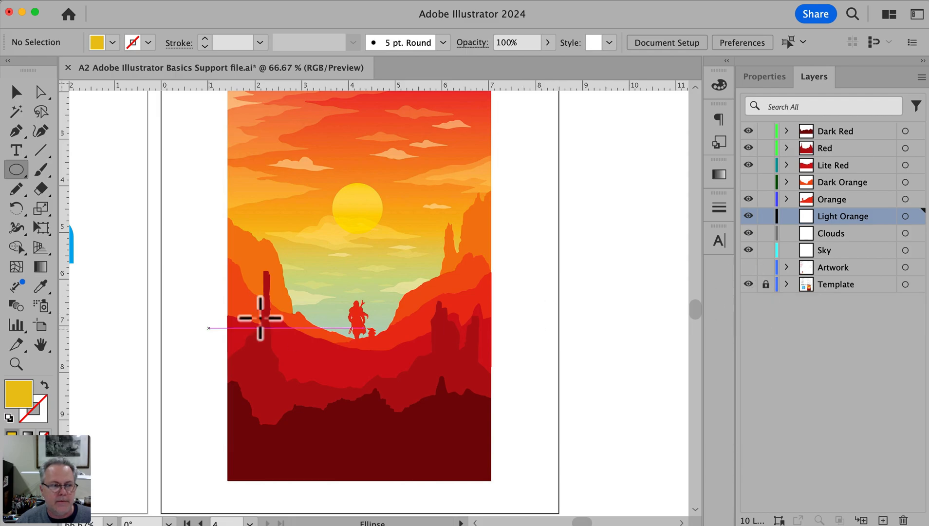
key("m")
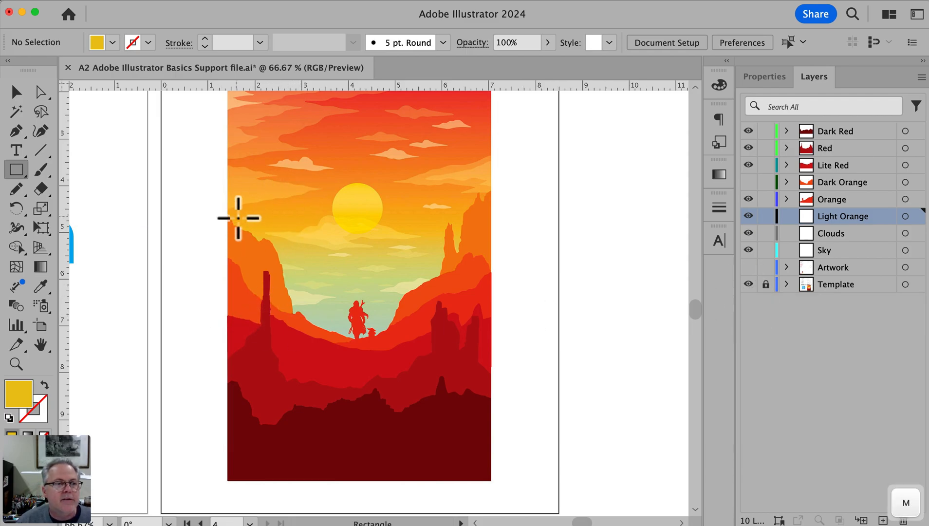
left_click(326, 293, "super")
left_click_drag(326, 292, 232, 328)
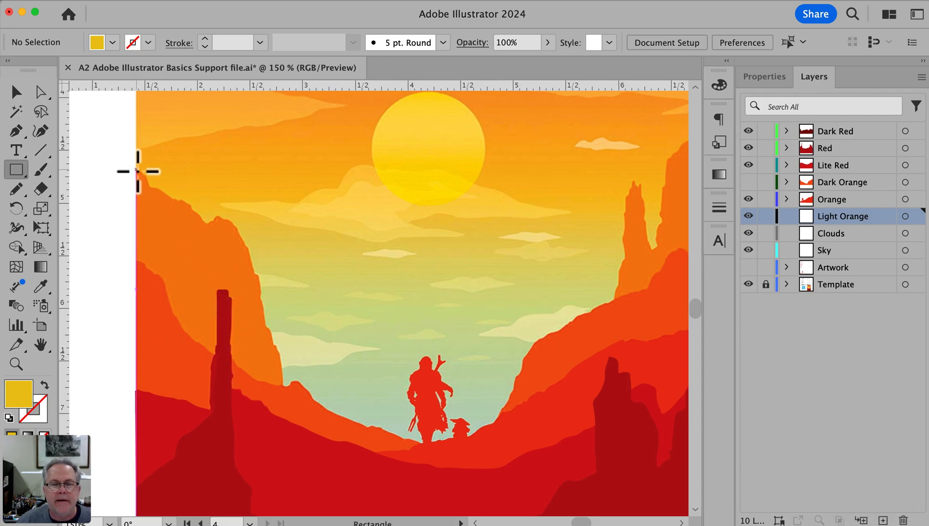
left_click_drag(138, 171, 162, 195)
key("super+z")
Trace the light orange cliffs from the poster's left edge across to its right edge with the Pencil tool
key("n")
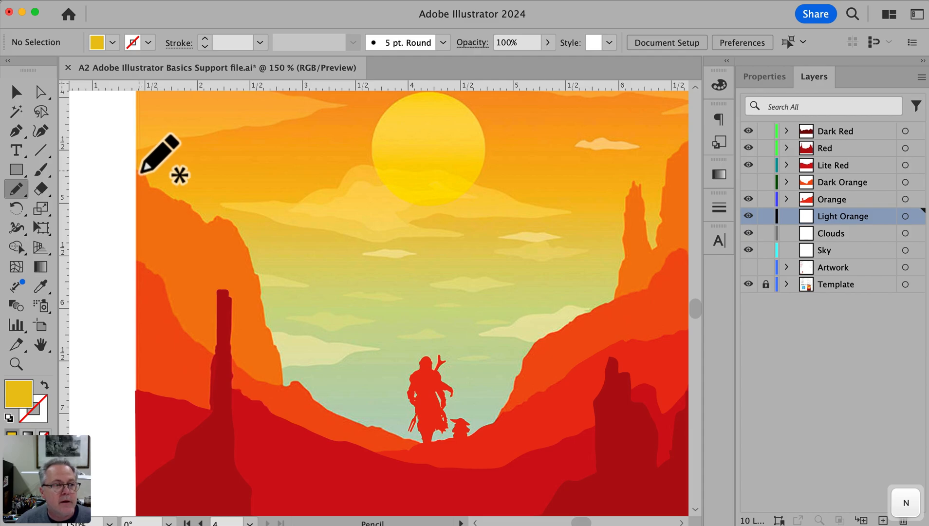
mouse_move(154, 190)
left_mouse_down()
mouse_move(241, 240)
mouse_move(284, 387)
mouse_move(309, 421)
mouse_move(352, 462)
mouse_move(396, 467)
mouse_move(479, 462)
mouse_move(613, 340)
mouse_move(633, 304)
mouse_move(617, 307)
mouse_move(634, 188)
mouse_move(652, 188)
mouse_move(656, 255)
mouse_move(668, 221)
mouse_move(665, 160)
mouse_move(680, 146)
mouse_move(218, 339)
mouse_move(291, 291)
mouse_move(294, 278)
mouse_move(300, 293)
mouse_move(322, 279)
left_mouse_up()
key("space")
key("space")
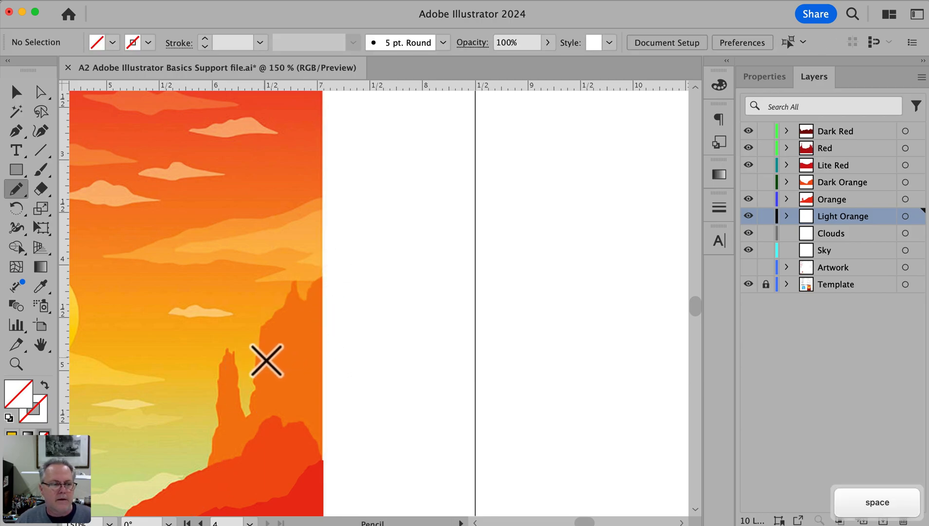
Redraw the traced path along the right cliff face and around the narrow rock spire with the Pencil tool
left_click(256, 354, "super")
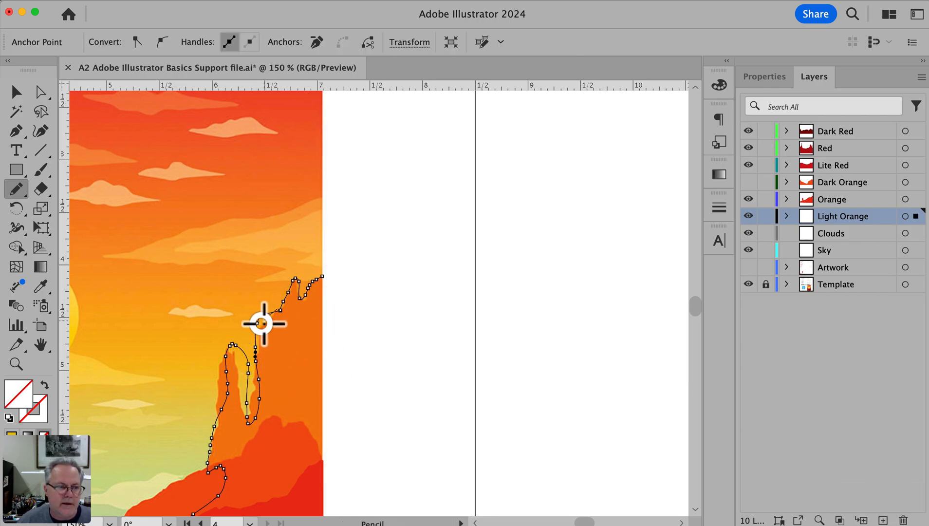
left_click_drag(258, 347, 257, 392)
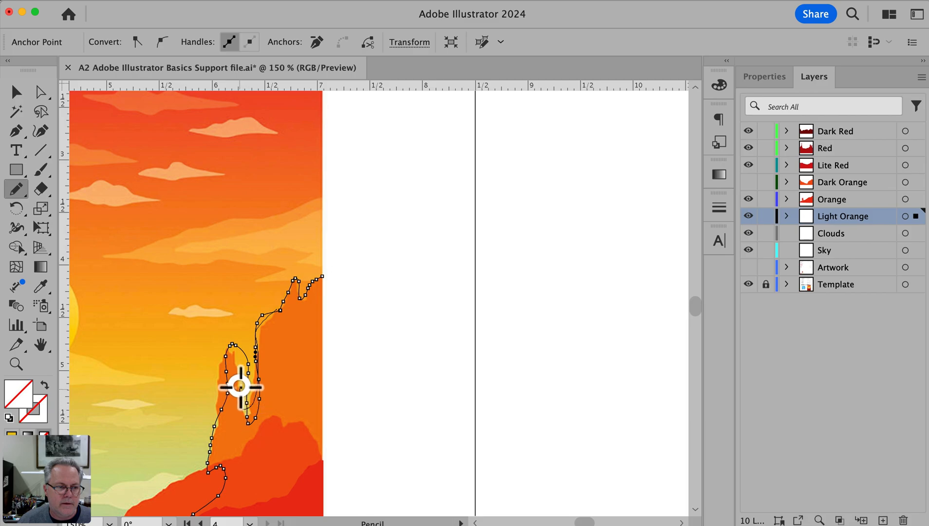
left_click_drag(223, 360, 217, 392)
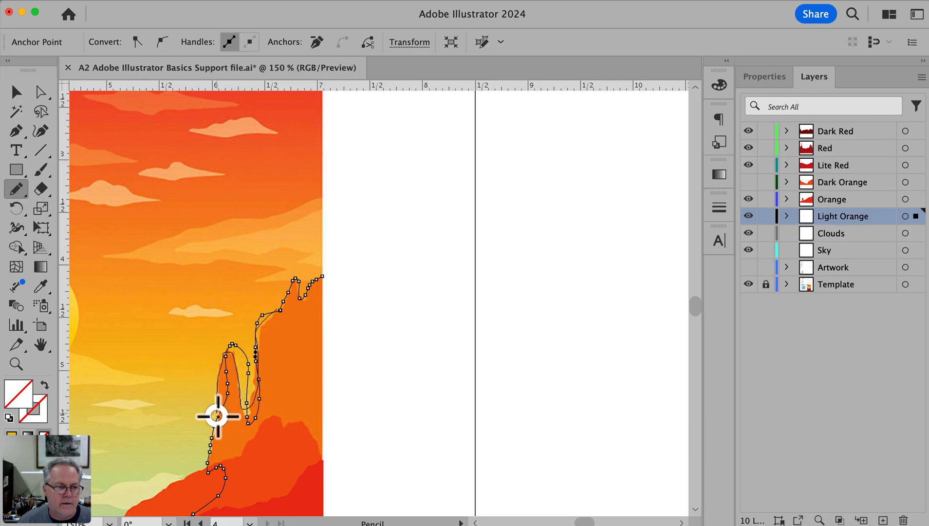
left_click_drag(217, 431, 213, 435)
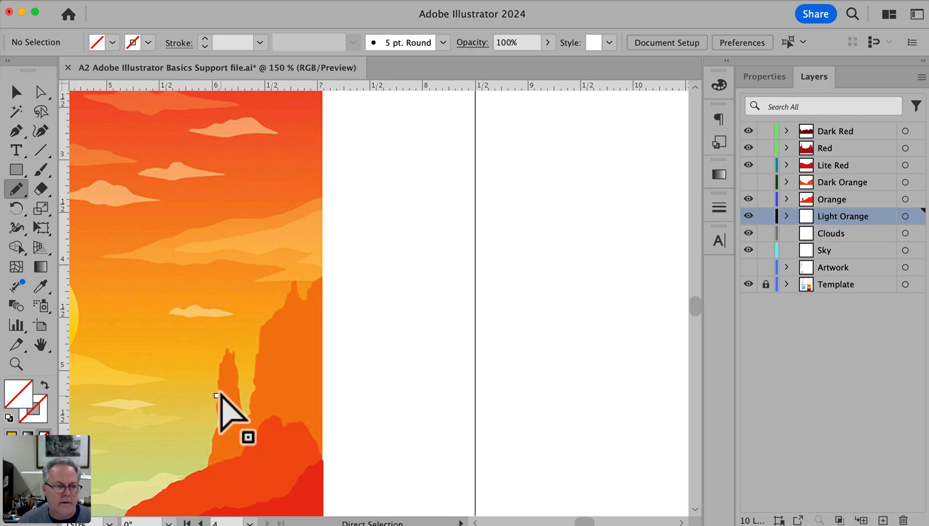
Extend the cliff path with the Pen tool from its right end down the poster's right edge and straight across to the left edge
key("space")
left_click_drag(234, 383, 357, 242)
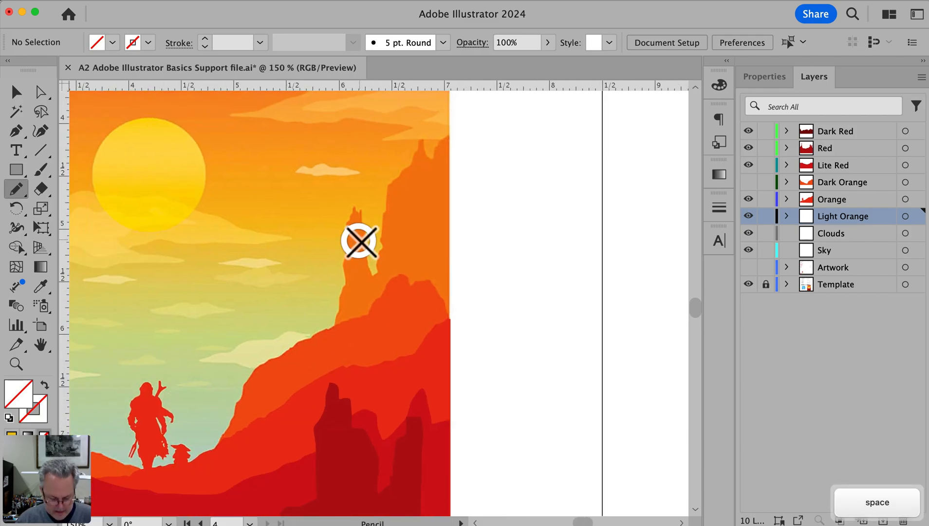
key("v")
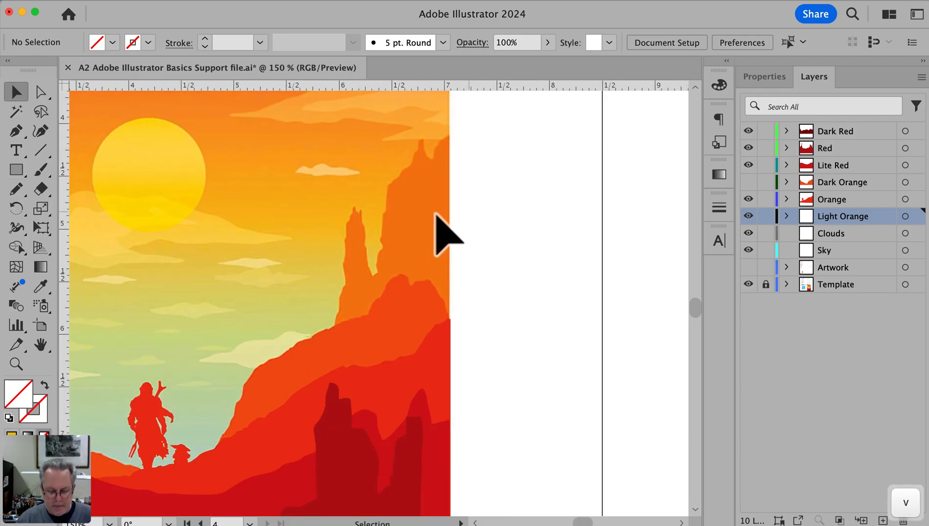
left_click(437, 144)
key("p")
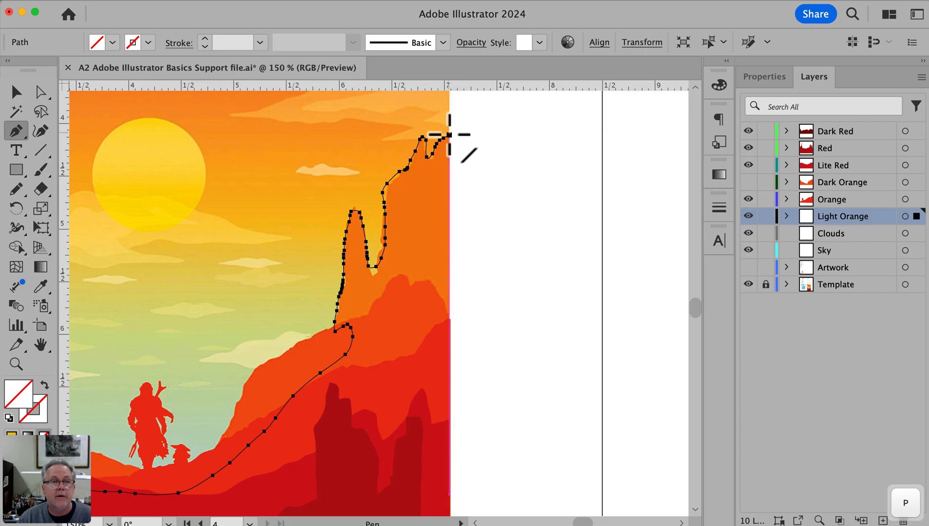
left_click(449, 134)
key("space")
left_click_drag(439, 373, 455, 227)
left_click(458, 311)
key("space")
left_click_drag(240, 319, 832, 350)
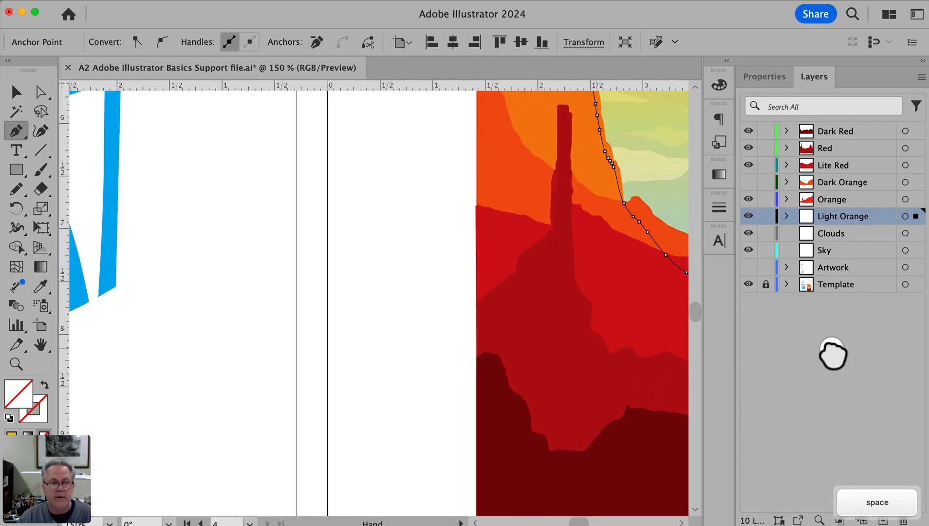
left_click(479, 336)
Close the cliff path at its start on the poster's left edge and fill it with the orange sampled from the poster's cliffs
key("space")
left_click_drag(524, 238, 460, 439)
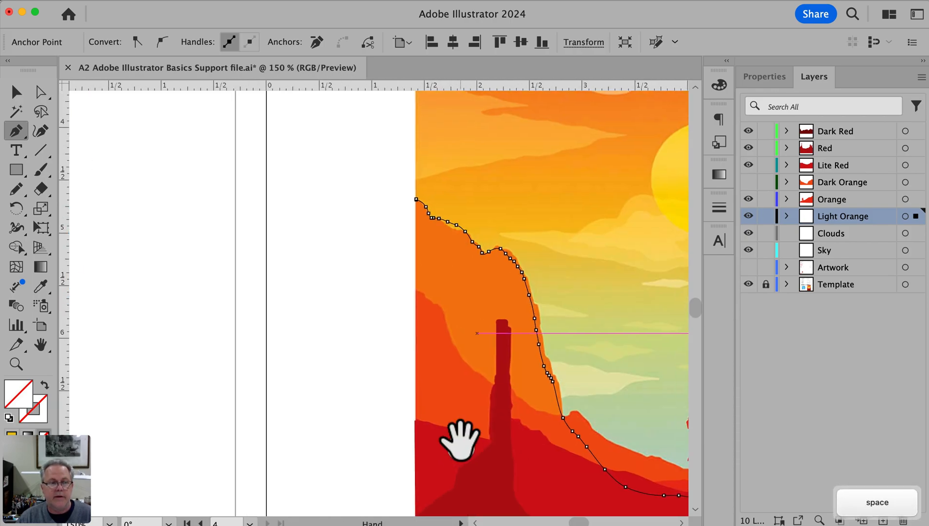
left_click(416, 200)
key("super")
left_click(454, 224, "super")
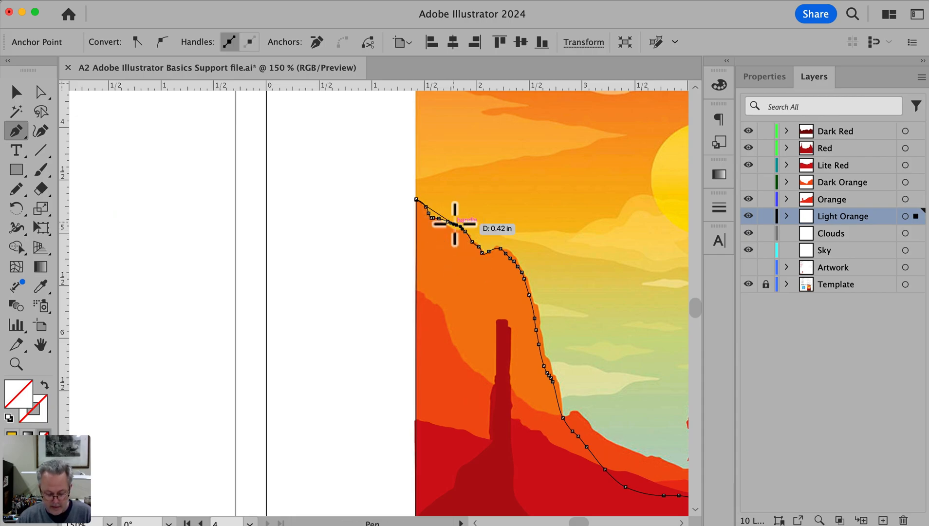
key("i")
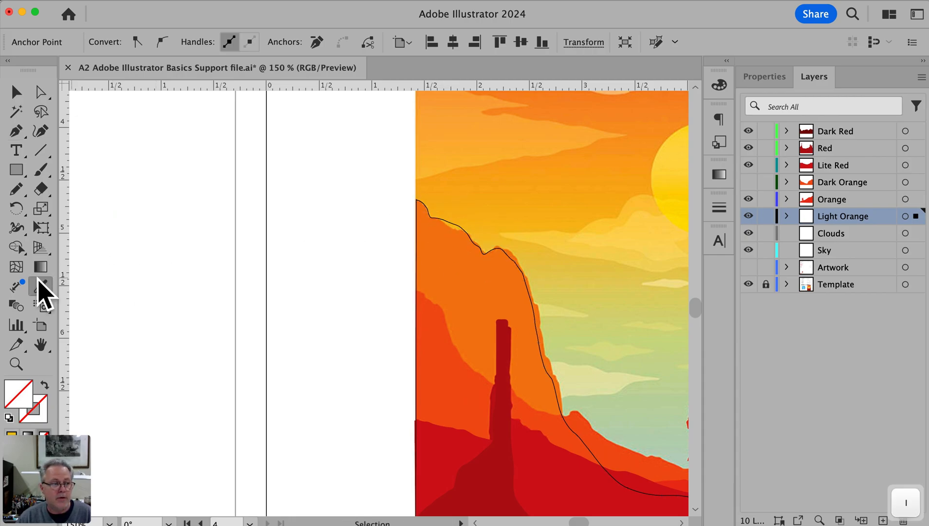
left_click(484, 282)
key("super")
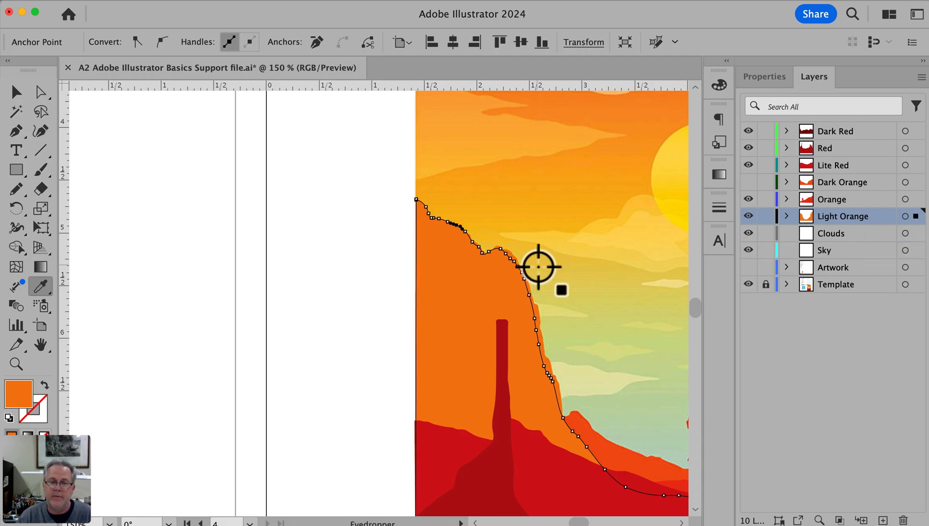
left_click(850, 237)
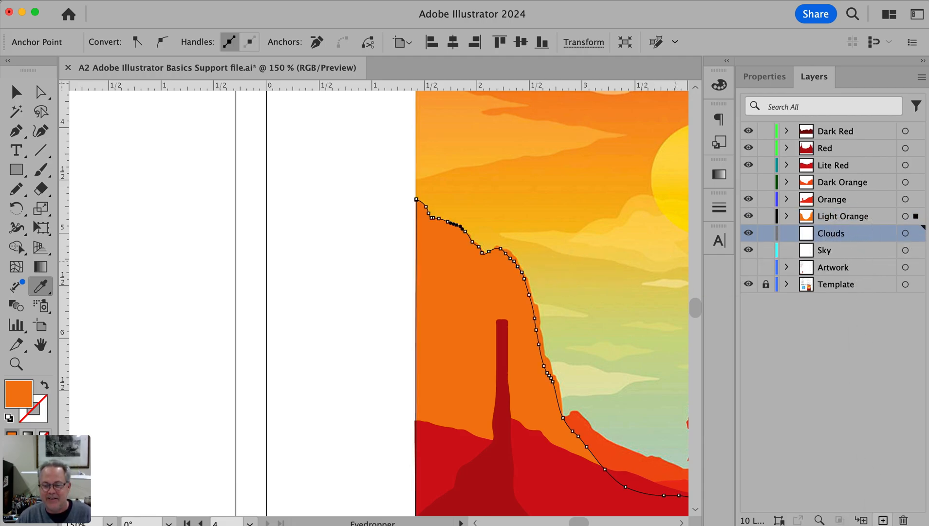
left_click(883, 520)
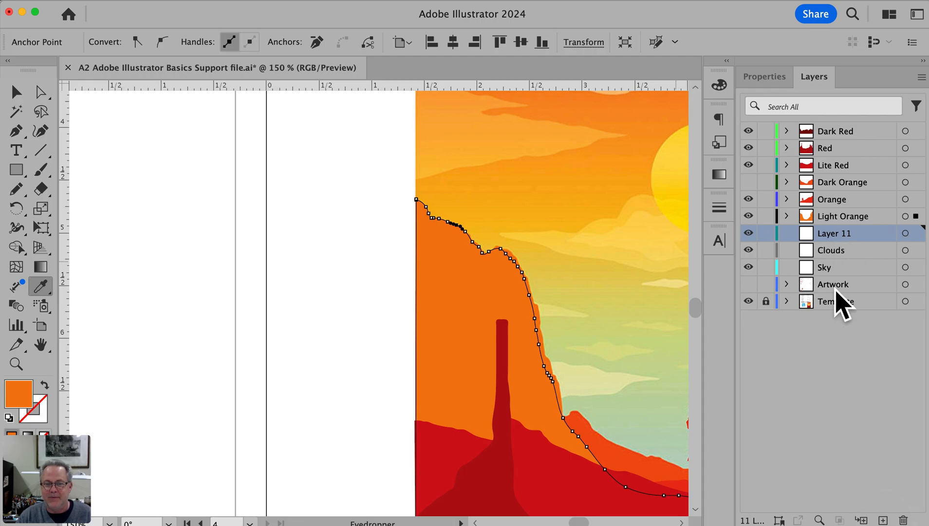
key("super+z")
key("super+z")
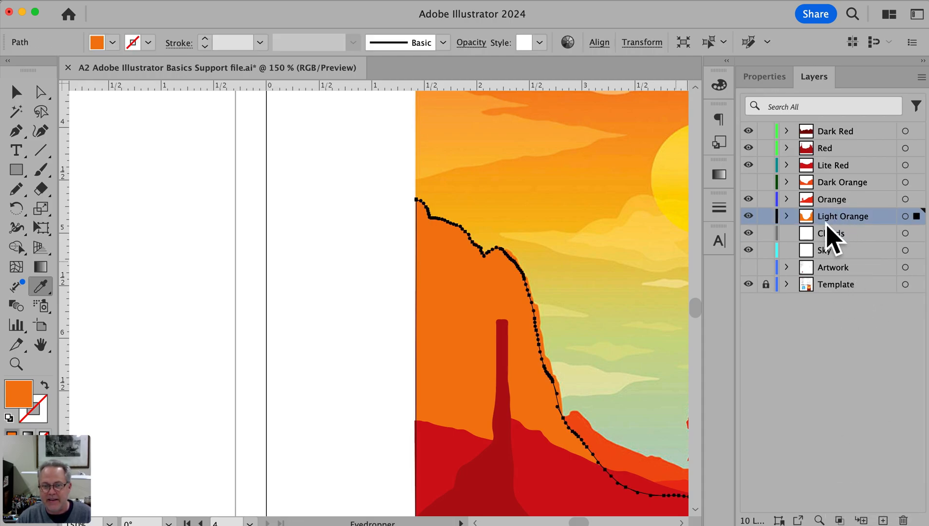
Add a new layer directly above the Clouds layer and name it Dark Yellow
left_click(834, 234)
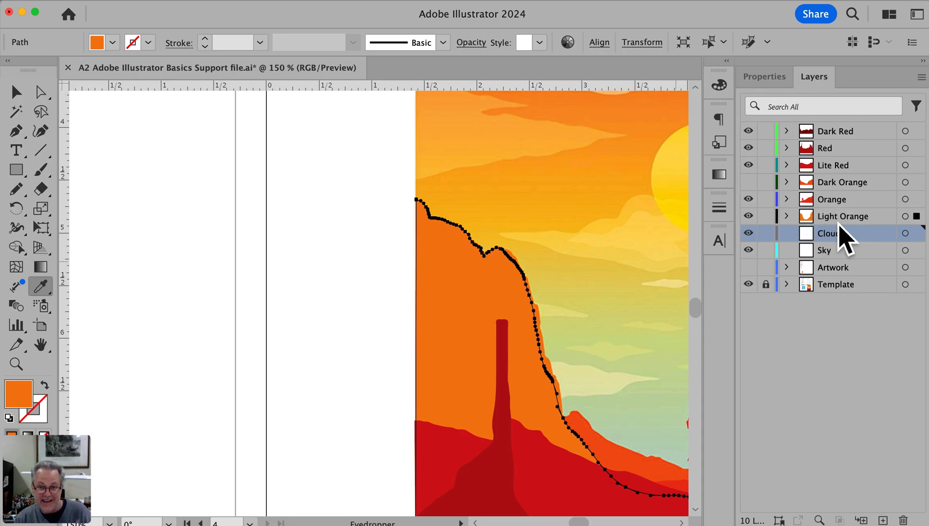
left_click(881, 517)
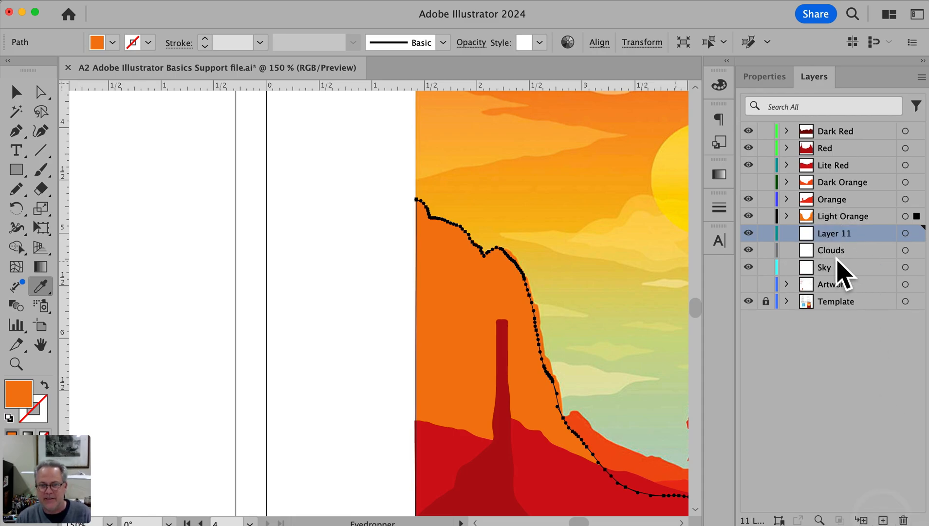
double_click(831, 234)
type("DARK")
key("BackSpace")
key("BackSpace")
key("BackSpace")
key("BackSpace")
type("ark Yellow")
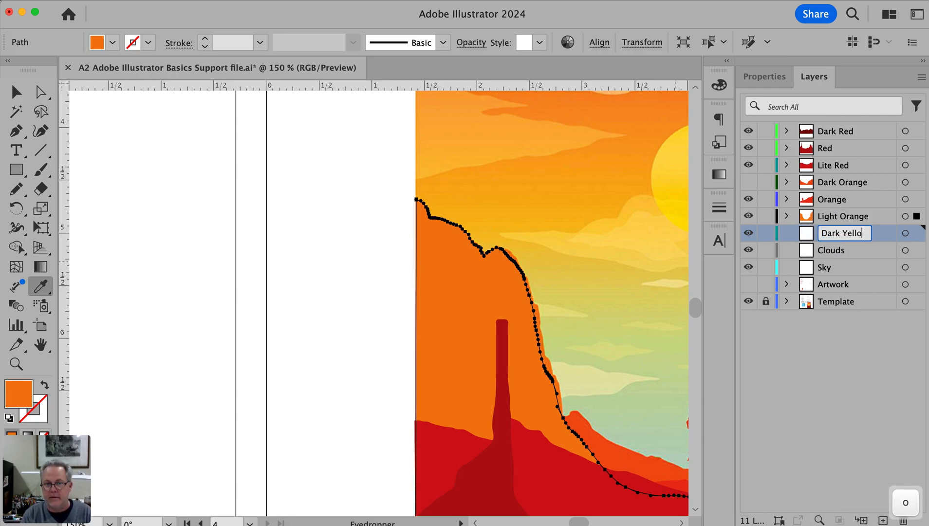
key("Return")
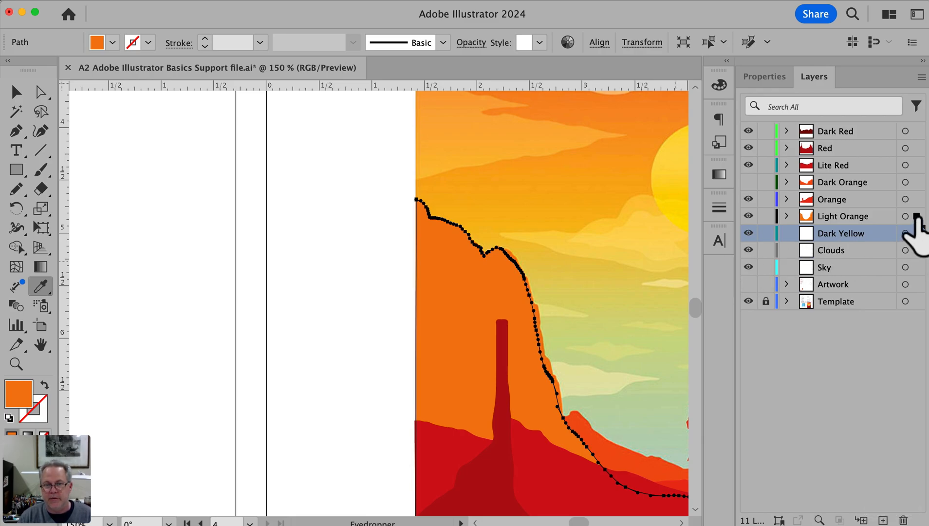
Move the selected cliff shape from the Light Orange layer to the Dark Yellow layer and deselect it
left_click_drag(916, 233, 914, 232)
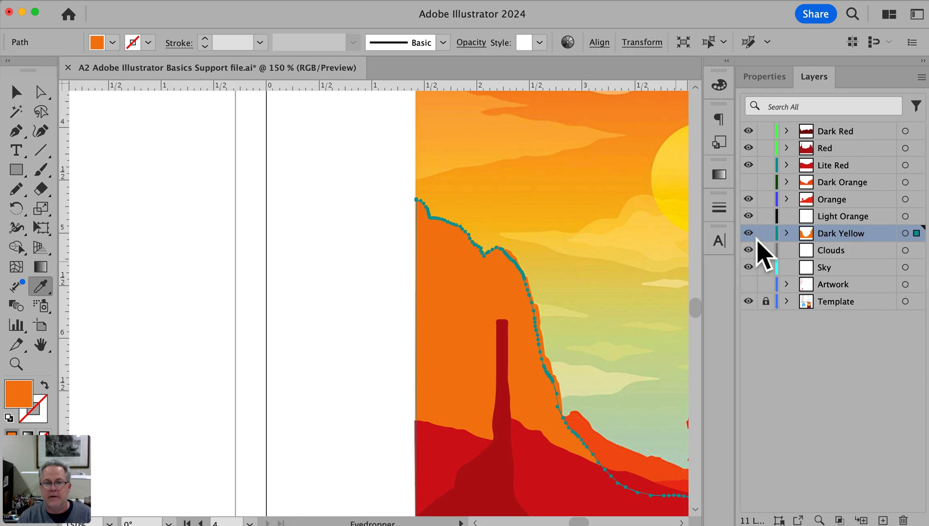
left_click(301, 295, "super")
left_click(598, 413, "alt+super")
left_click(599, 413, "alt+super")
left_click(599, 412, "alt+super")
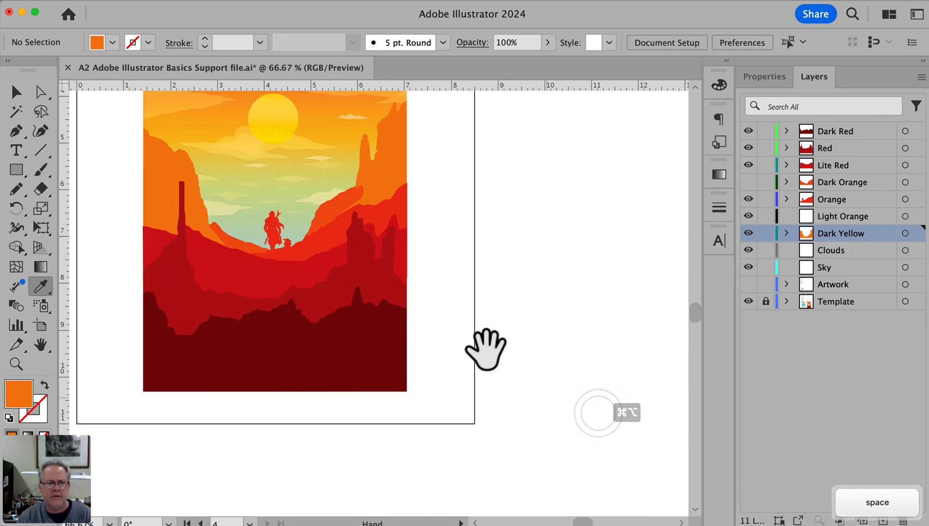
left_click_drag(394, 302, 490, 360)
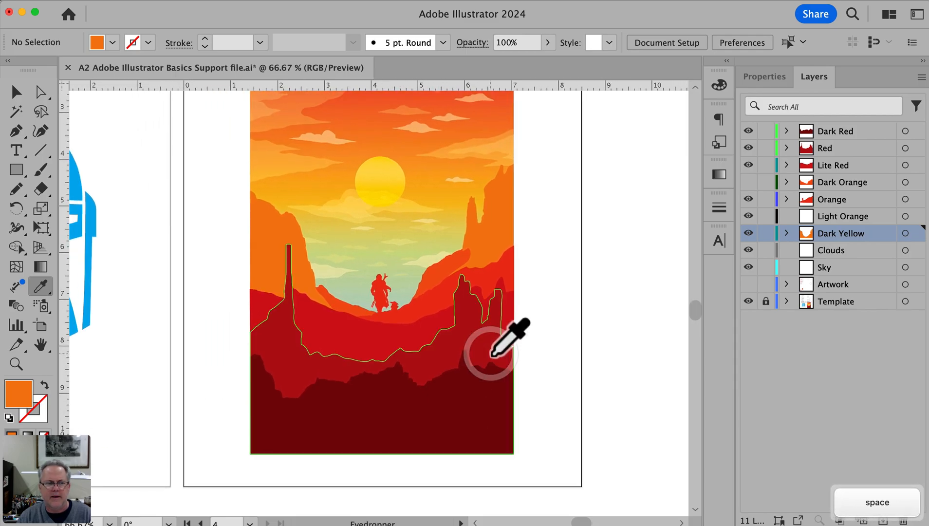
Hide the Dark Yellow layer and check which layers hold the cliff shape and the figures' shape
key("v")
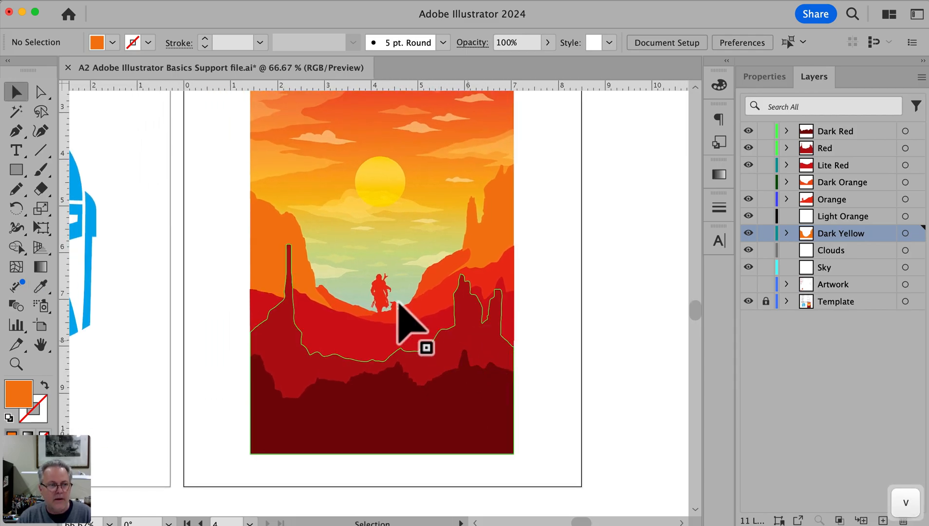
left_click(263, 243)
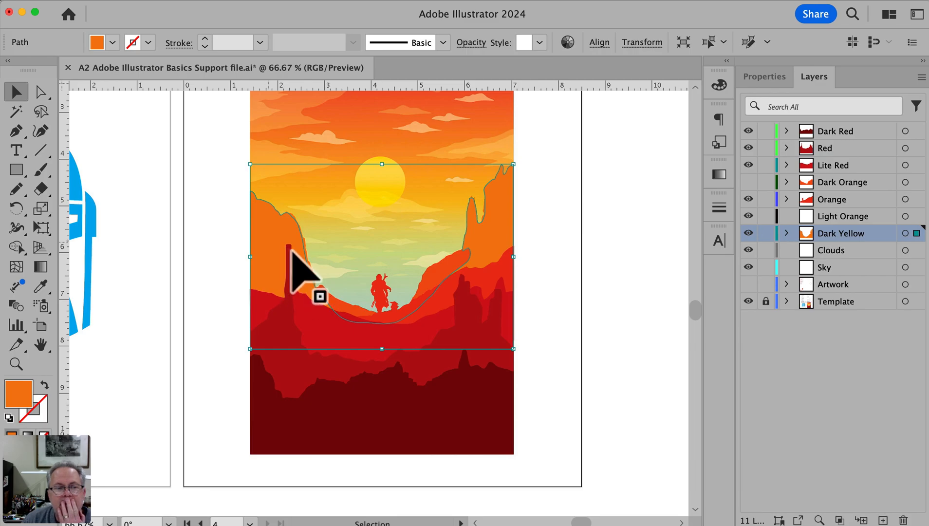
left_click(749, 232)
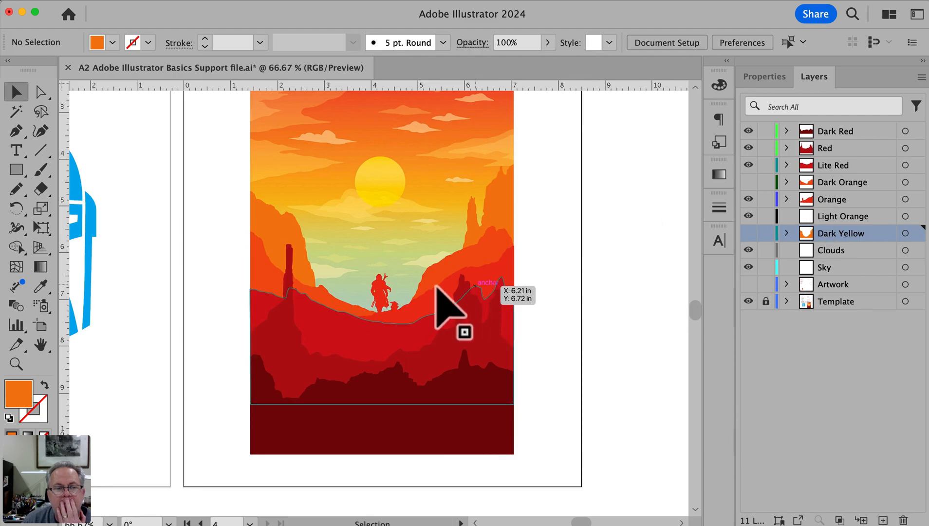
left_click(383, 284)
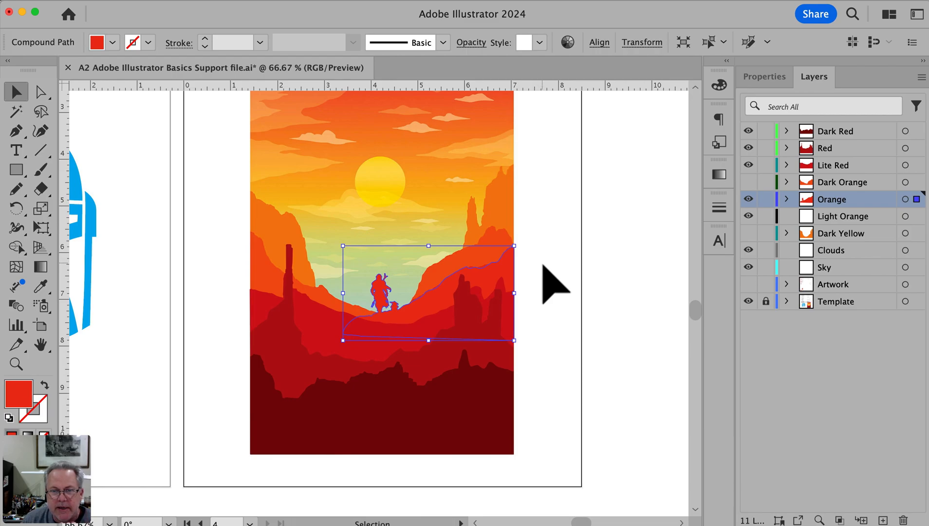
left_click(864, 219)
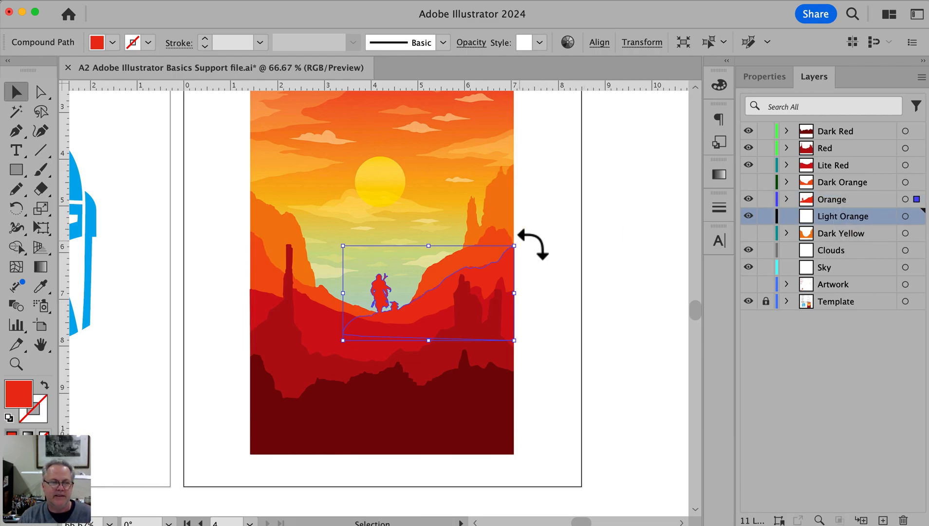
left_click(561, 245)
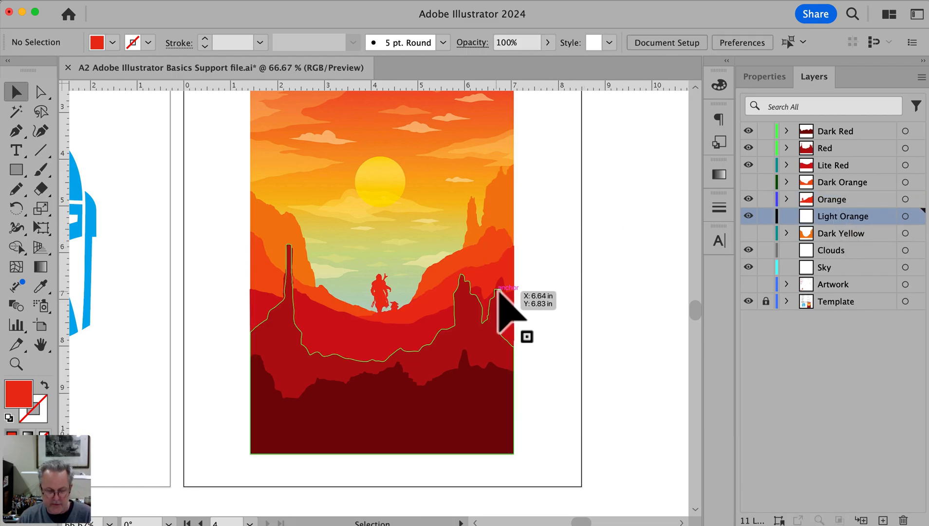
Check the shapes in outline view, make the Dark Yellow and Dark Orange layers visible, and return to preview view
key("super+y")
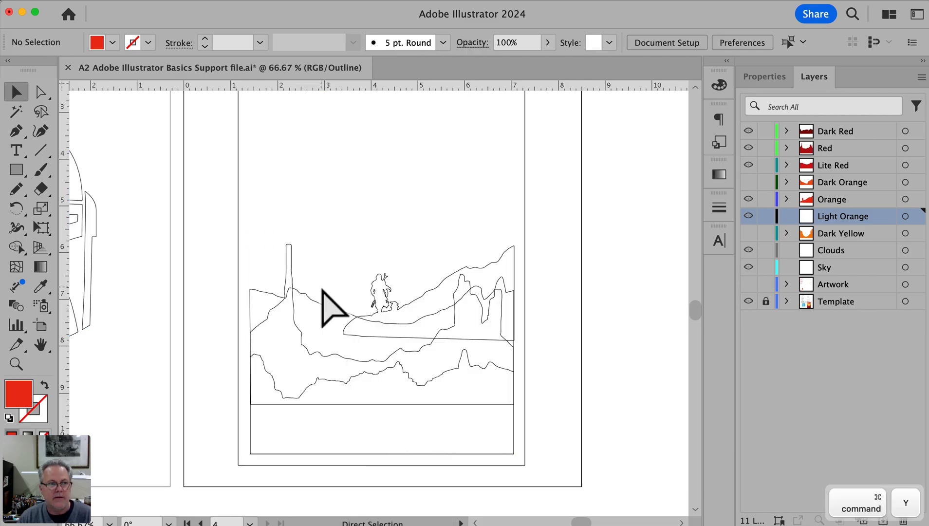
key("super+y")
key("super+y")
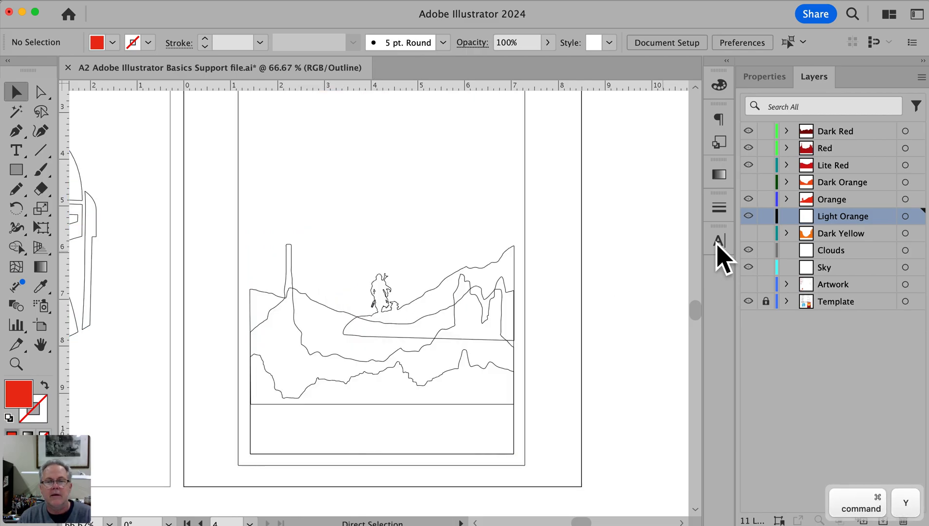
left_click(748, 233)
left_click(748, 182)
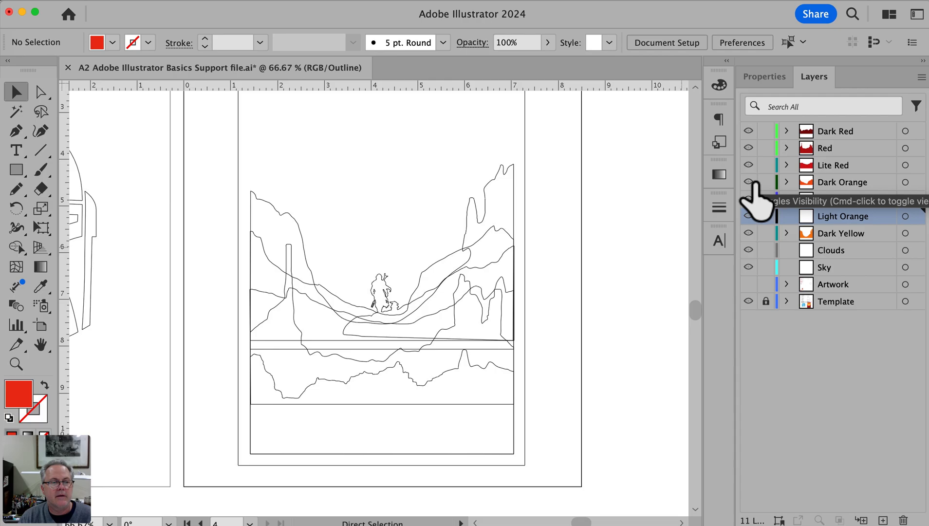
key("super+y")
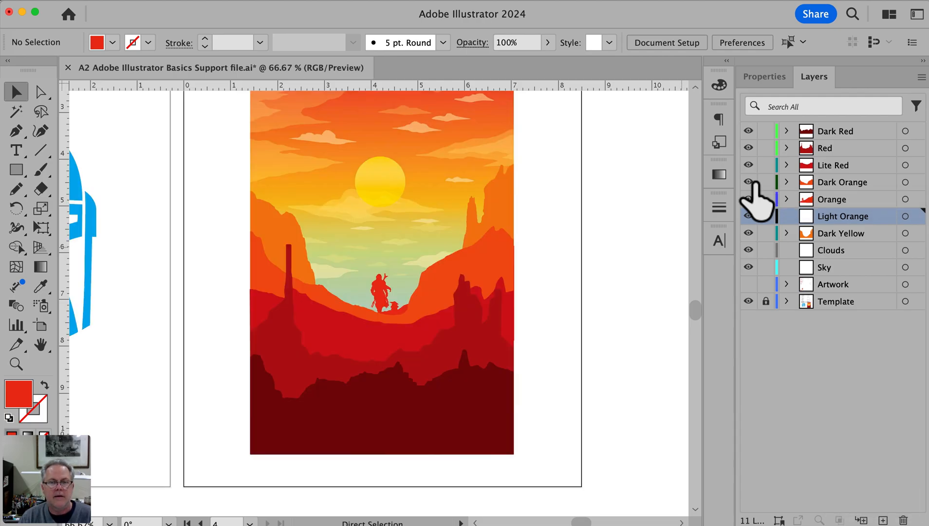
Move the valley hills shape from the Dark Orange layer to the Light Orange layer and deselect it
left_click(432, 277)
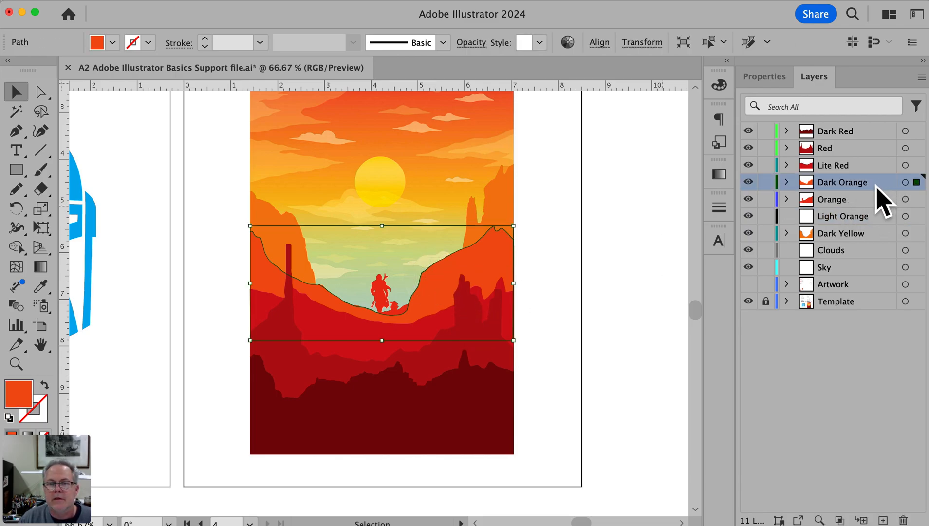
left_click(552, 253)
left_click(463, 264)
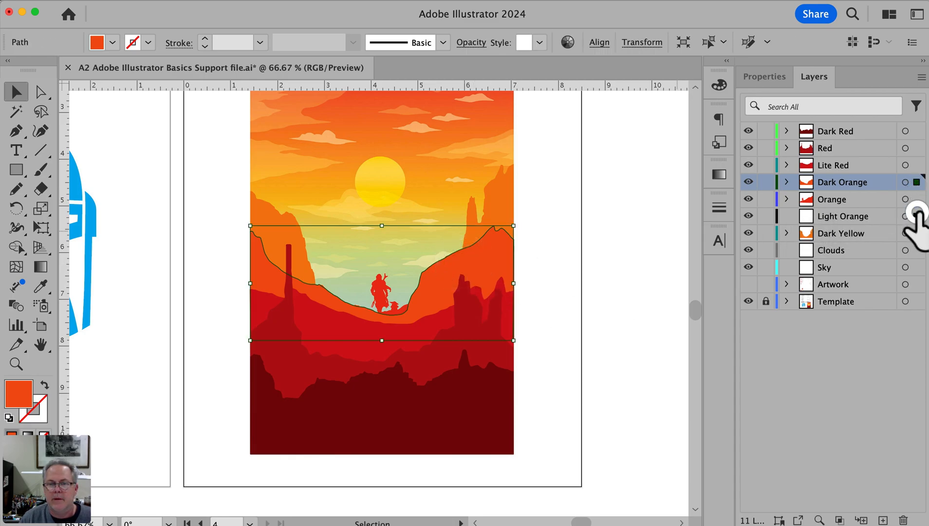
left_click_drag(916, 224, 913, 220)
left_click(635, 251)
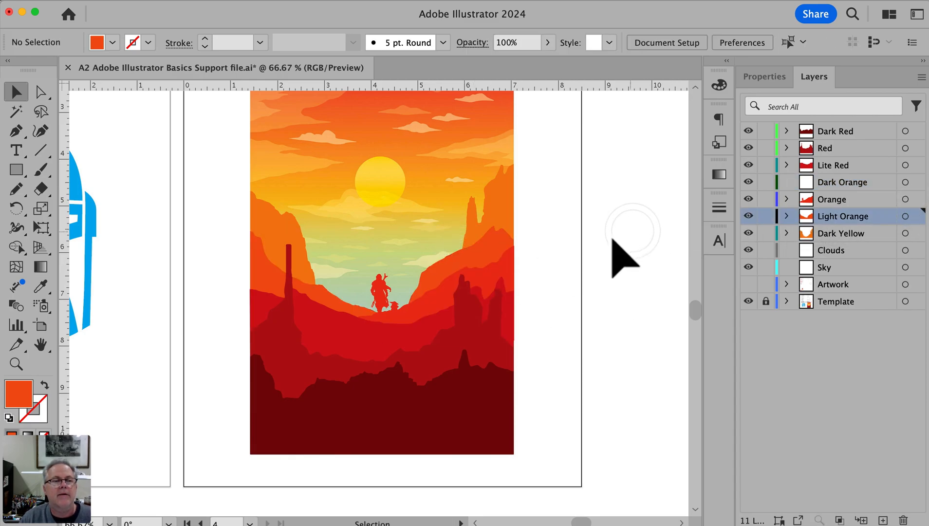
Hide the Template layer to check the filled shapes on their own, and show it again
key("space")
left_click(749, 302)
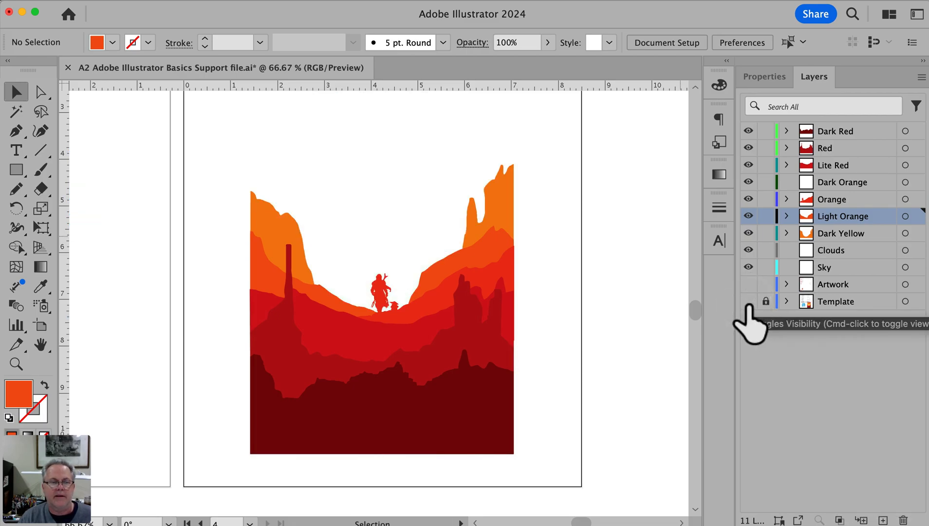
left_click(748, 302)
Make the Sky layer the active layer for drawing, with the poster's sky in view
key("space")
left_click_drag(469, 228, 490, 269)
key("super+space")
left_click(456, 310, "super")
left_click(459, 311, "super")
key("space")
left_click_drag(386, 305, 686, 398)
key("super+alt+space")
left_click(425, 337, "alt+super")
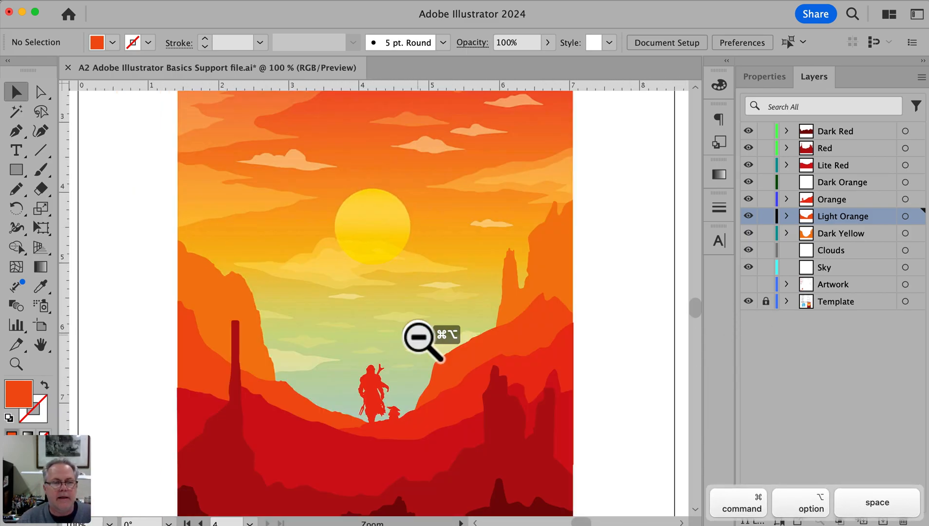
key("space")
left_click_drag(374, 379, 347, 423)
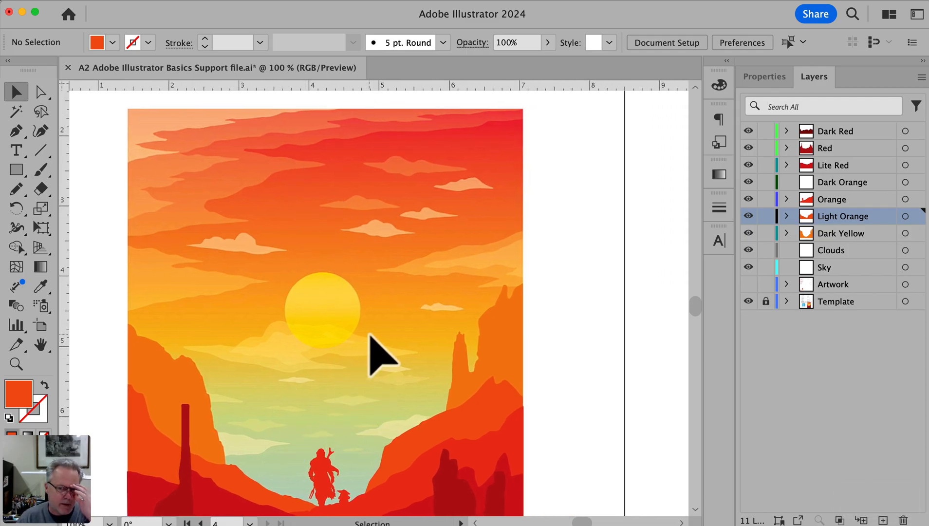
left_click(838, 267)
left_click_drag(475, 268, 436, 266)
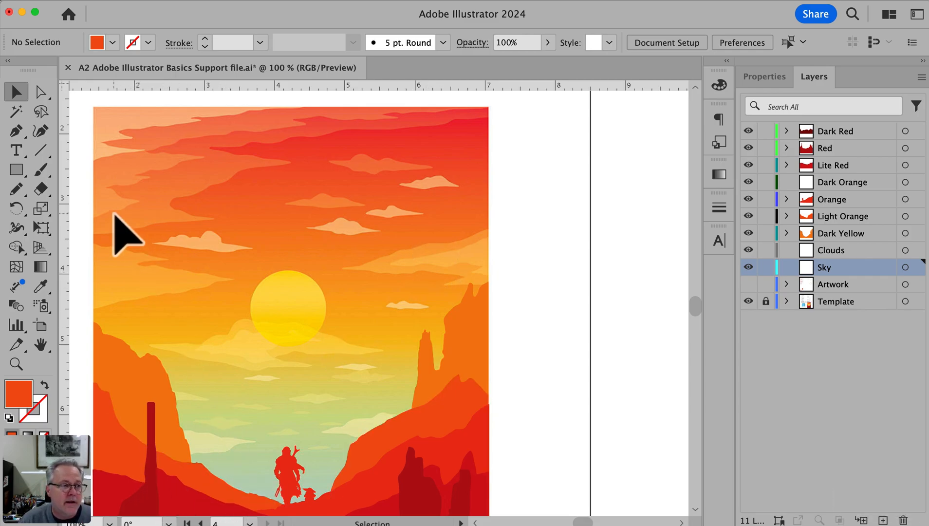
Draw a filled rectangle over the poster sky's left part on the Sky layer, and hide the layers from Dark Red through Clouds
left_click(16, 170)
left_click_drag(239, 213, 418, 216)
left_click_drag(274, 112, 455, 229)
left_click_drag(748, 132, 749, 247)
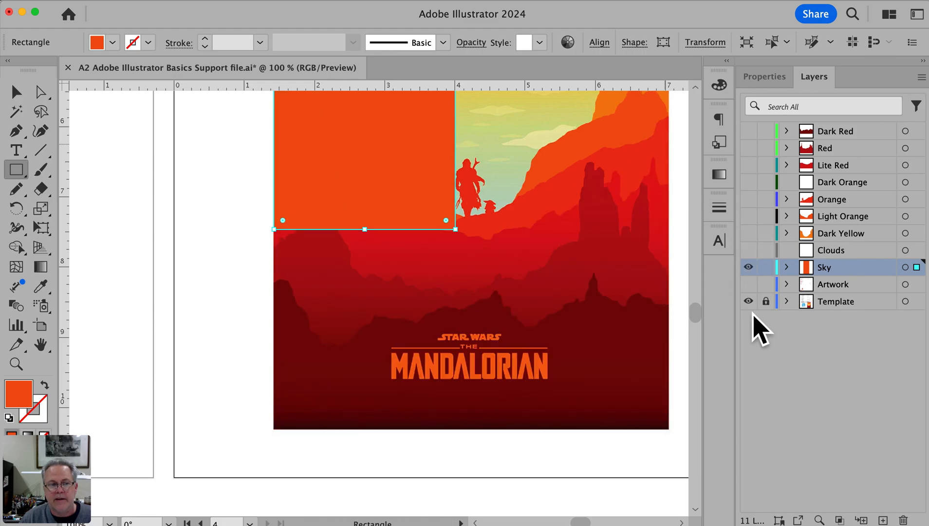
Narrow the rectangle at 95% zoom so its right edge meets the sun's left edge, and deselect it
key("space")
left_click_drag(506, 373, 453, 523)
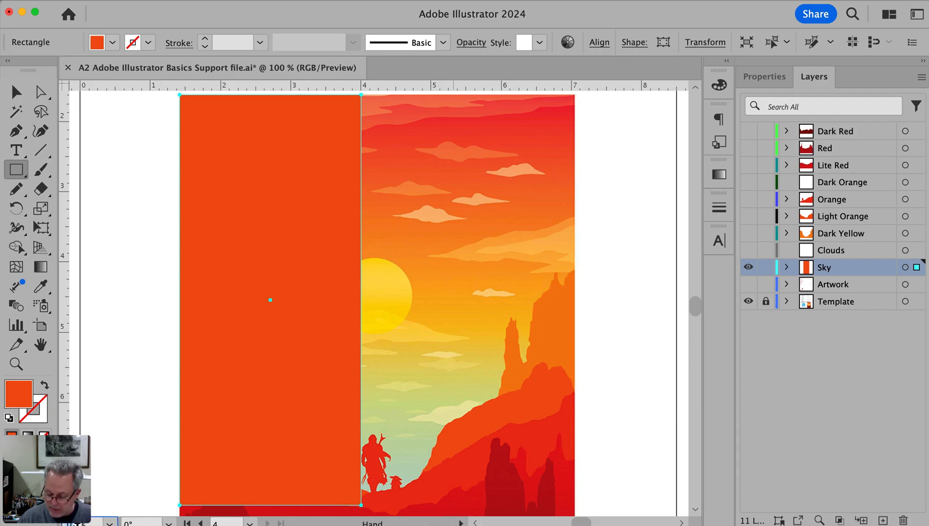
type("95")
key("Return")
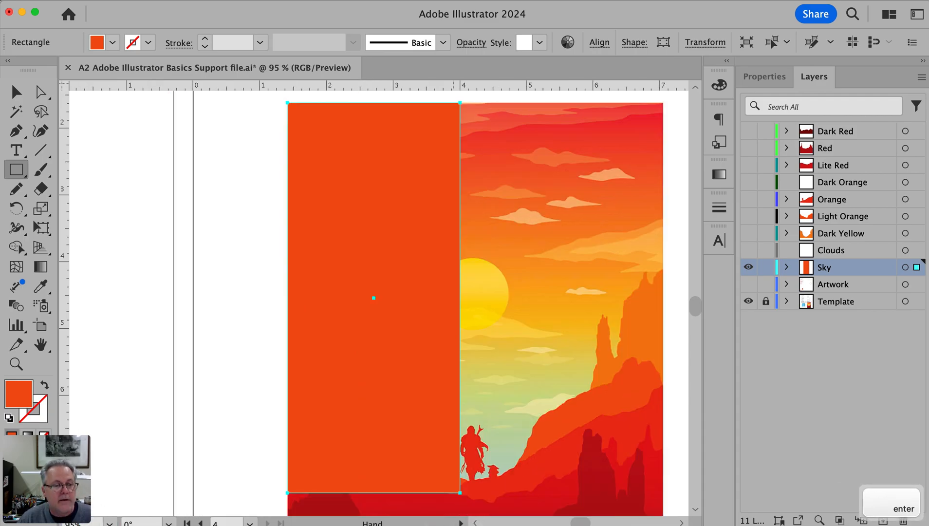
scroll(244, 333, "right", 6)
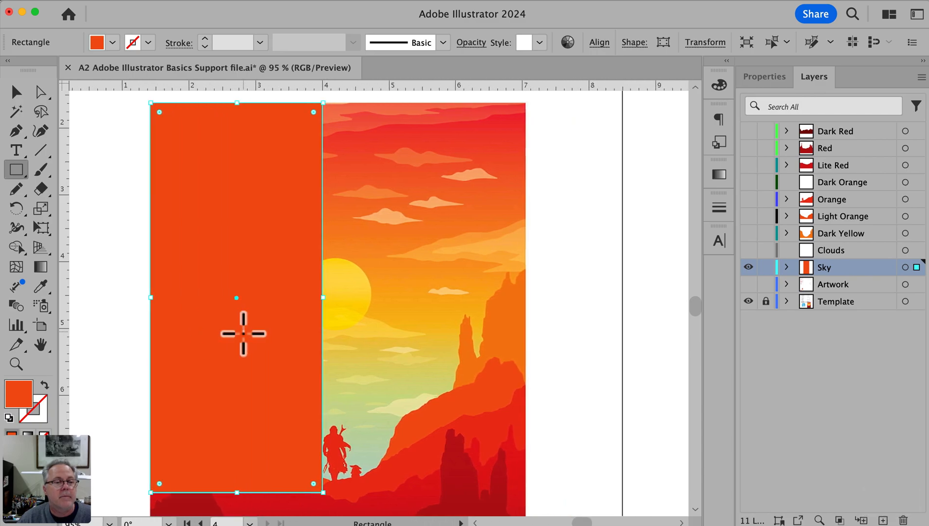
left_click_drag(322, 304, 298, 305)
left_click(117, 283, "super")
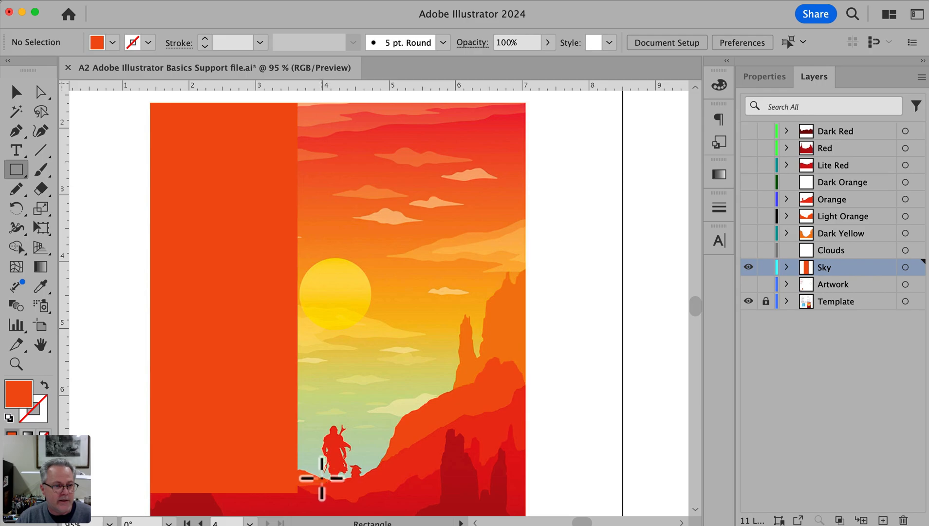
Fill the sky rectangle with a linear white-to-black gradient and set the gradient angle to 90°
left_click(185, 327, "super")
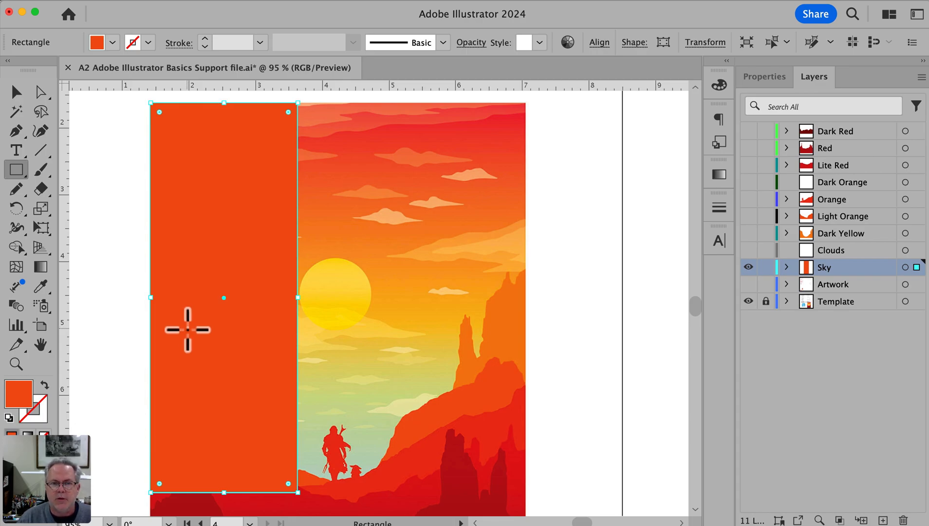
left_click(445, 1)
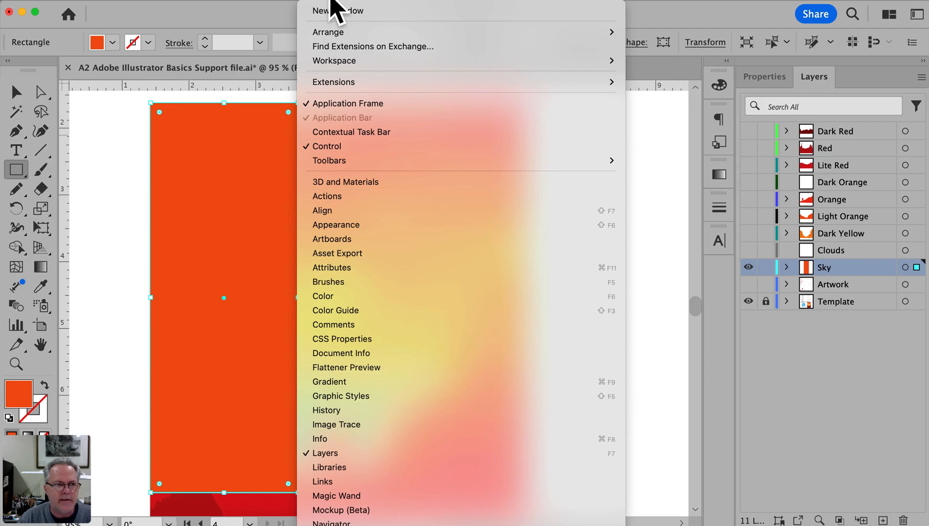
left_click(336, 382)
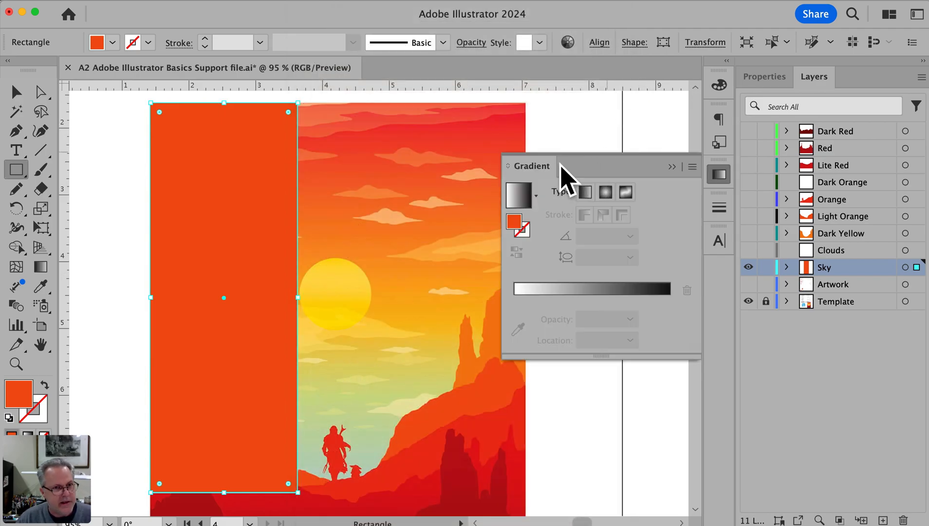
left_click(517, 198)
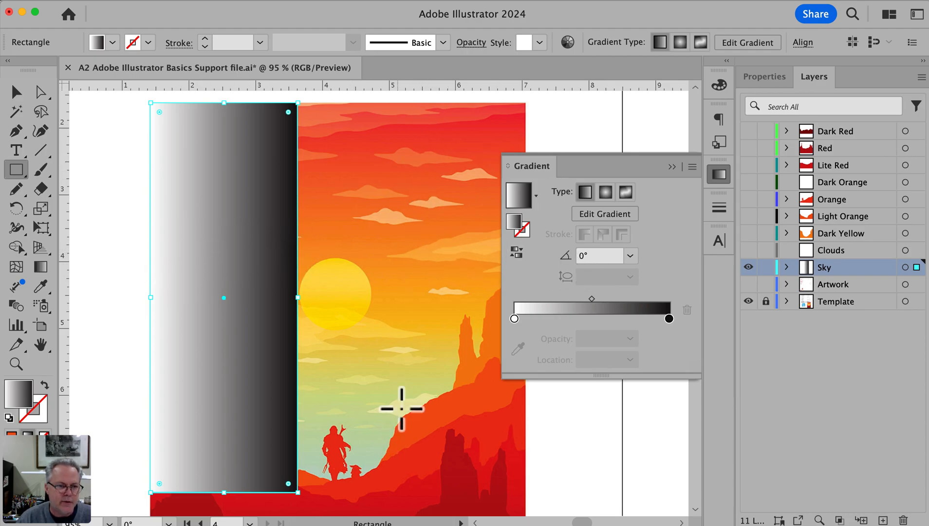
left_click(581, 257)
type("90")
key("Return")
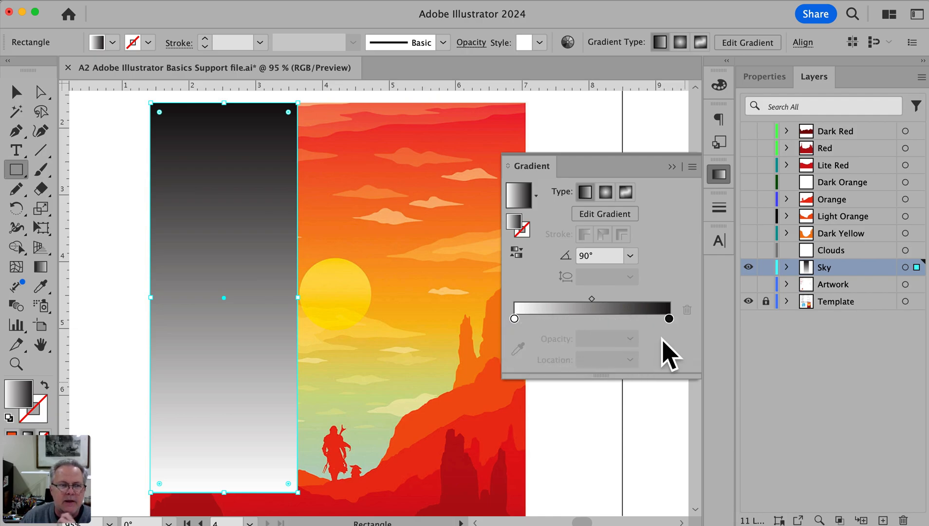
Add six color stops between the gradient's end stops and space them roughly evenly
left_click(648, 319)
left_click(623, 319)
left_click(591, 319)
left_click(572, 319)
left_click(546, 319)
left_click(528, 319)
left_click_drag(546, 319, 533, 319)
left_click(592, 319)
left_click_drag(597, 322, 579, 322)
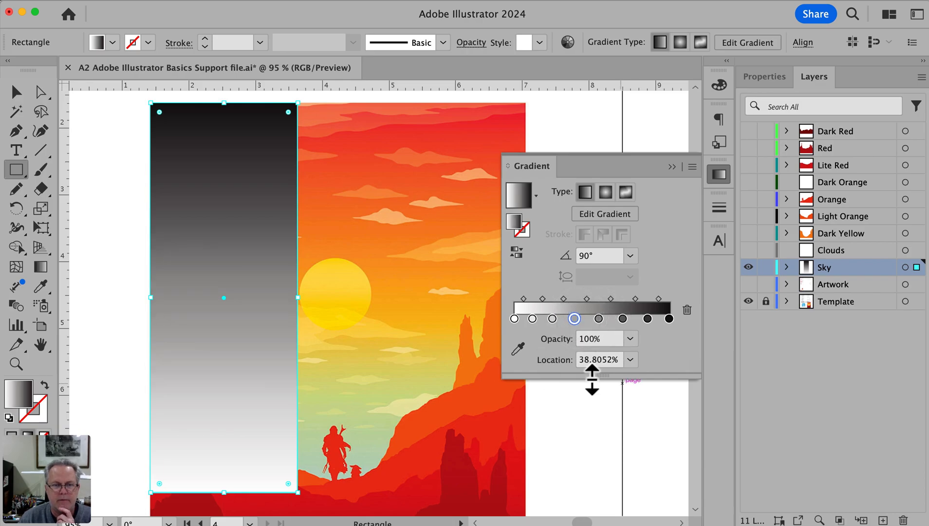
Color the gradient's 100% stop with the red sampled from the top of the poster's sky
left_click(669, 319)
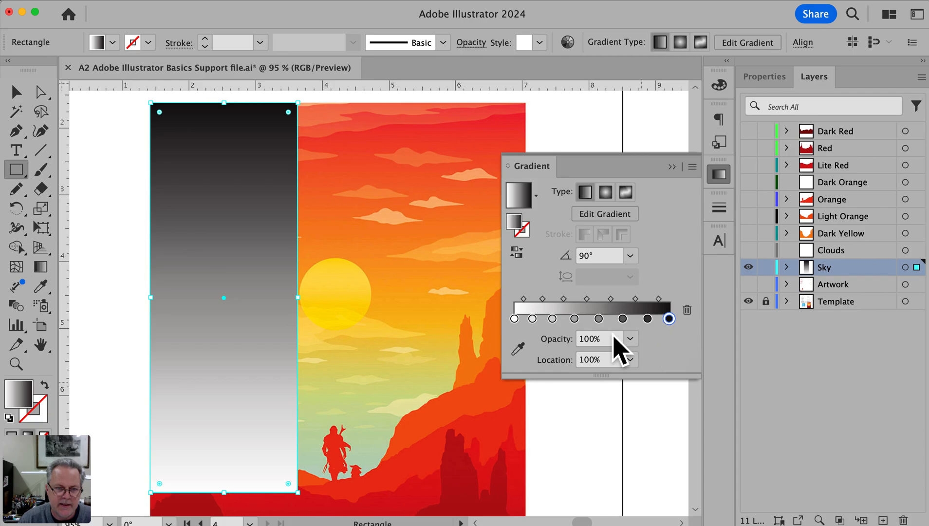
left_click(519, 350)
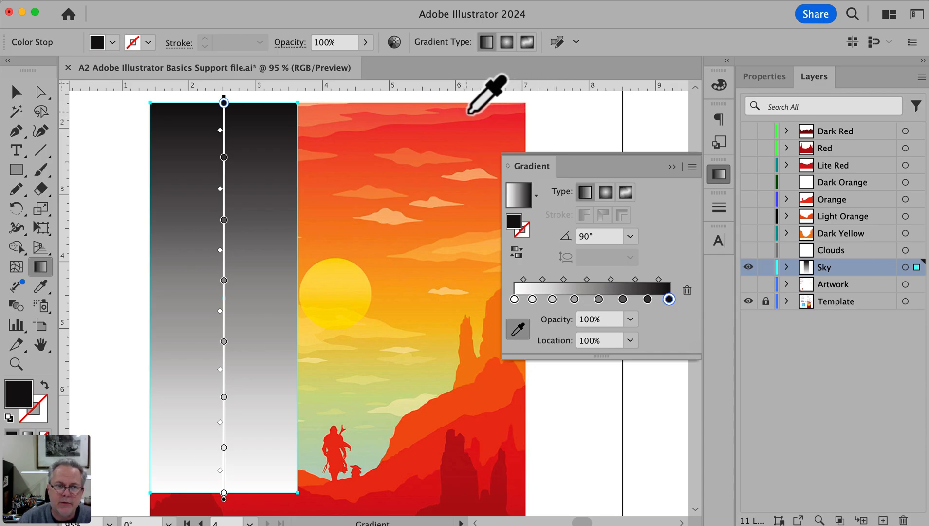
key("Escape")
left_click(517, 116)
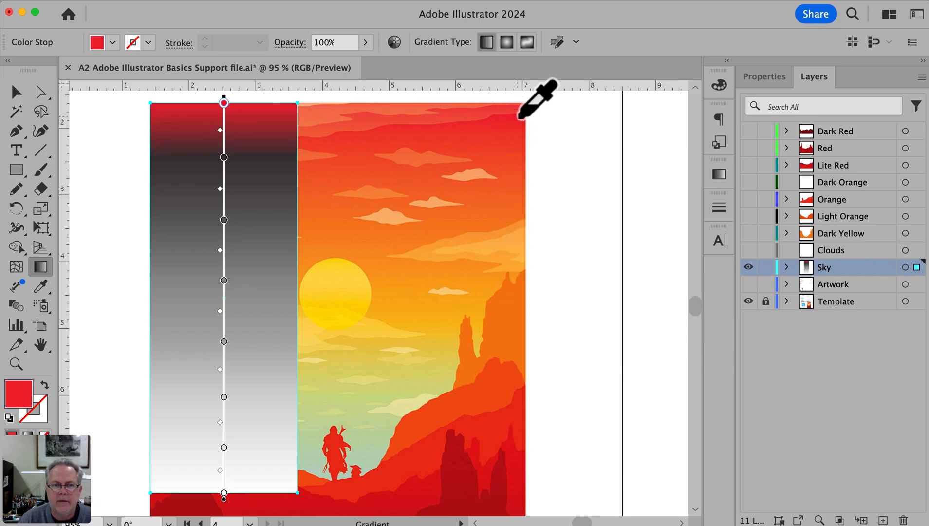
Reopen the Gradient settings and float them as a separate panel over the artwork
left_click(344, 3)
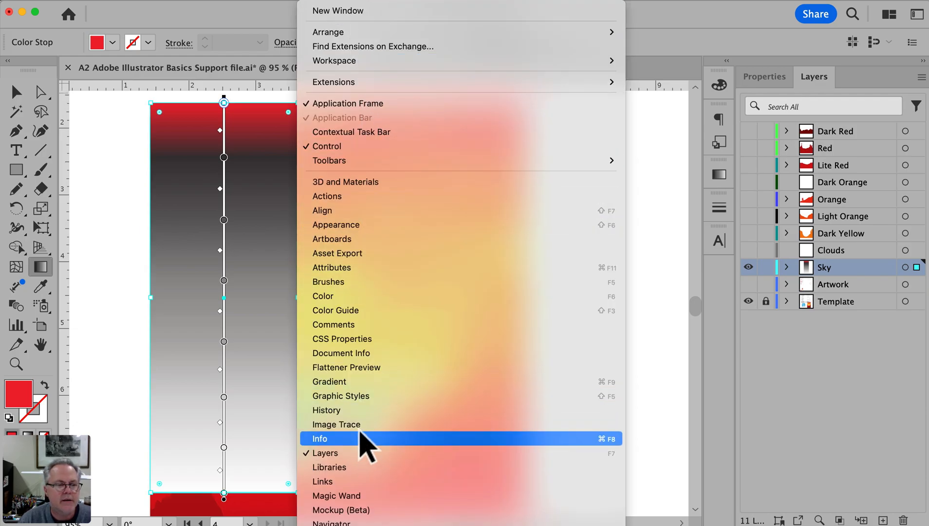
left_click(360, 382)
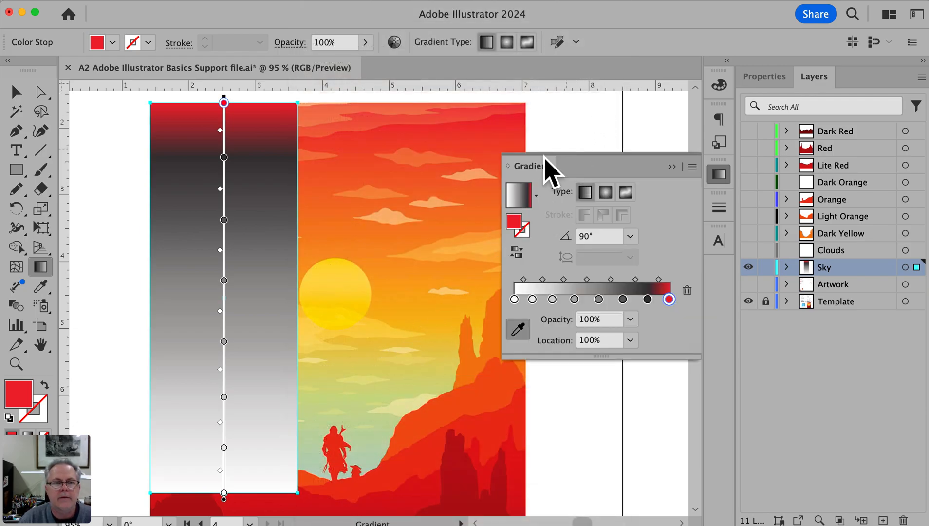
left_click_drag(540, 169, 515, 150)
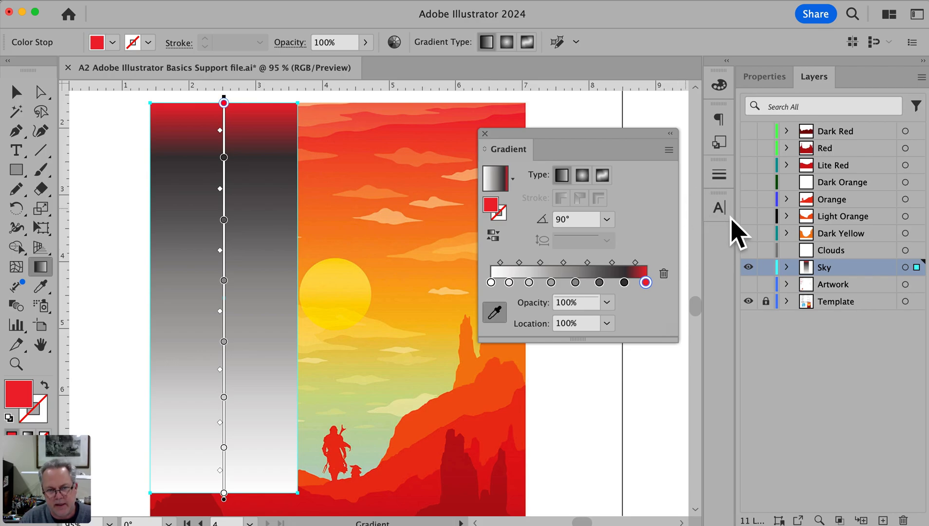
Color the stops at about 86%, 70%, 54% and 39% with oranges and yellow sampled from the poster's sky at matching heights
left_click(623, 282)
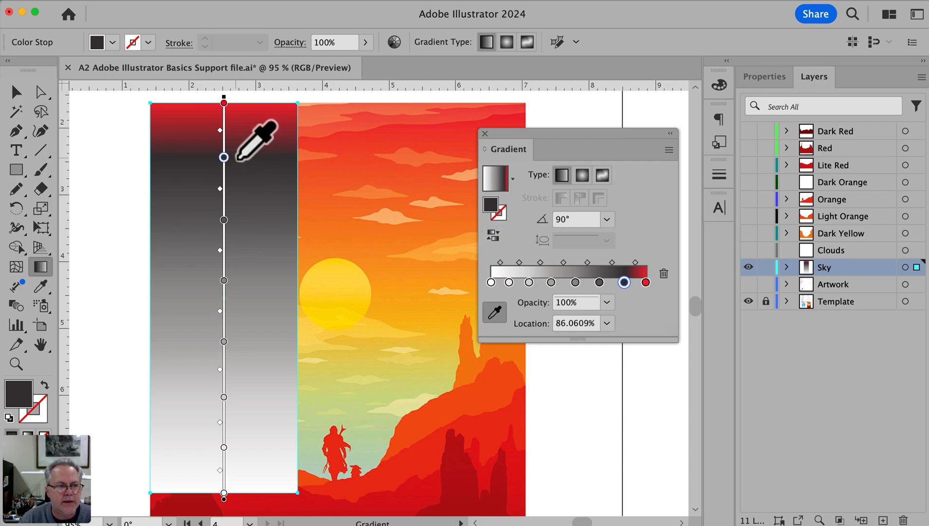
left_click(351, 156)
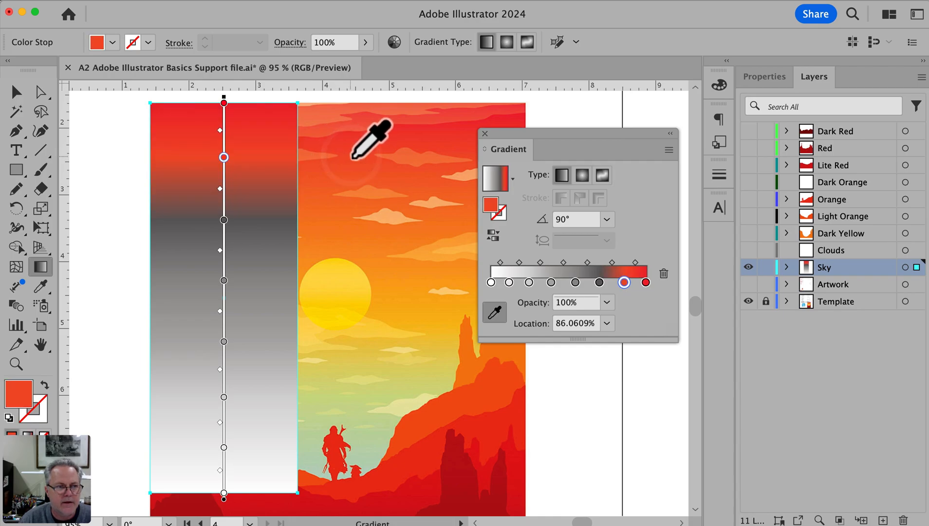
left_click(224, 220)
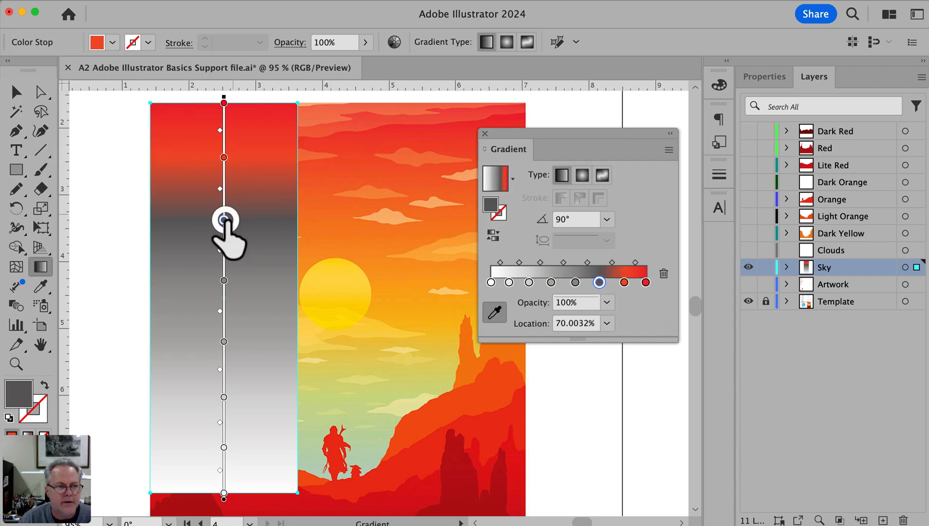
left_click(311, 223)
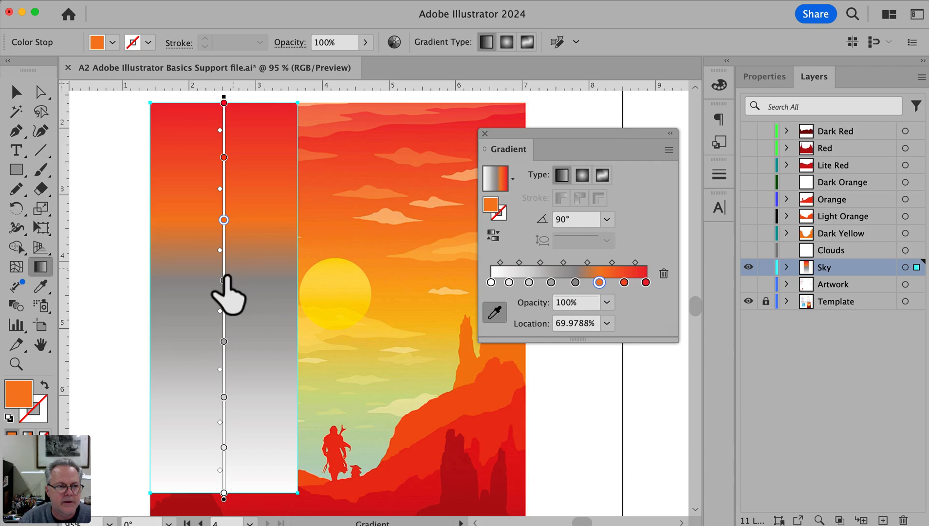
left_click(382, 281)
left_click(223, 342)
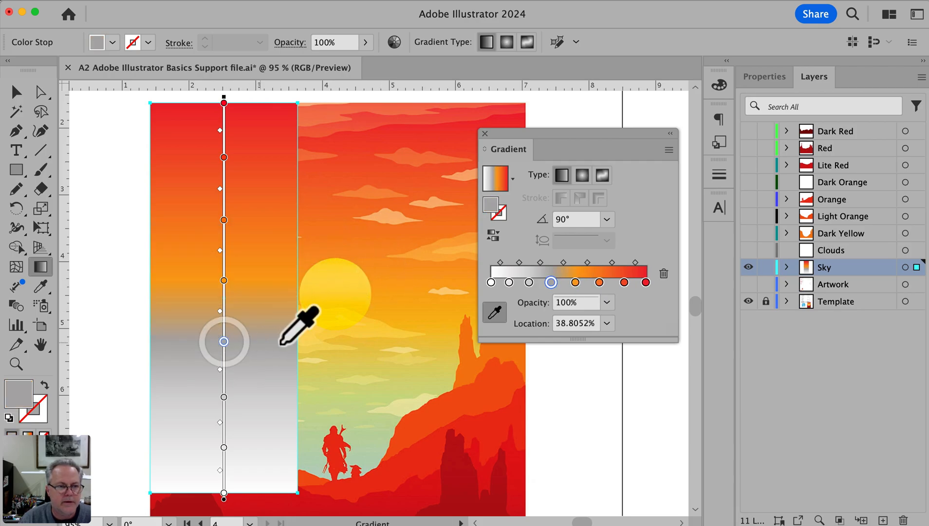
left_click(344, 341)
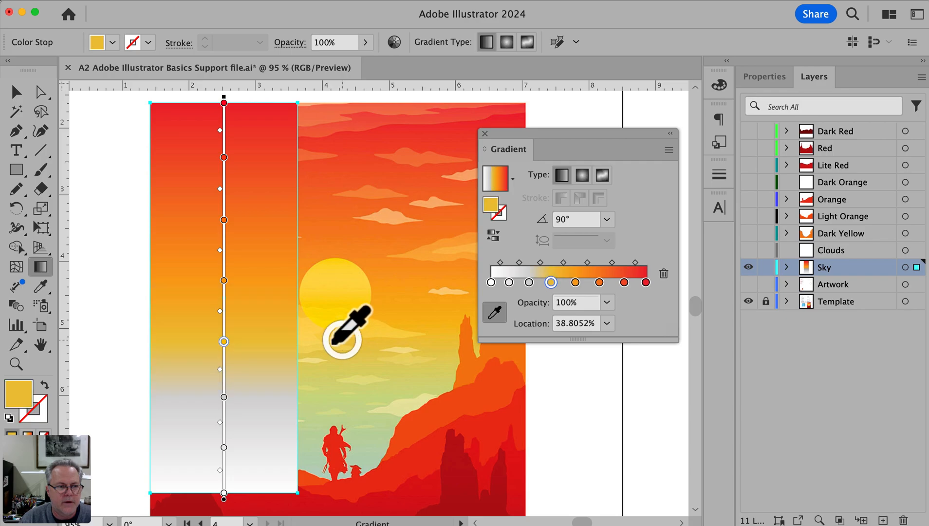
Color the stops at about 25%, 12% and 0% with greens and gray-green sampled from the poster's lower sky
left_click(224, 397)
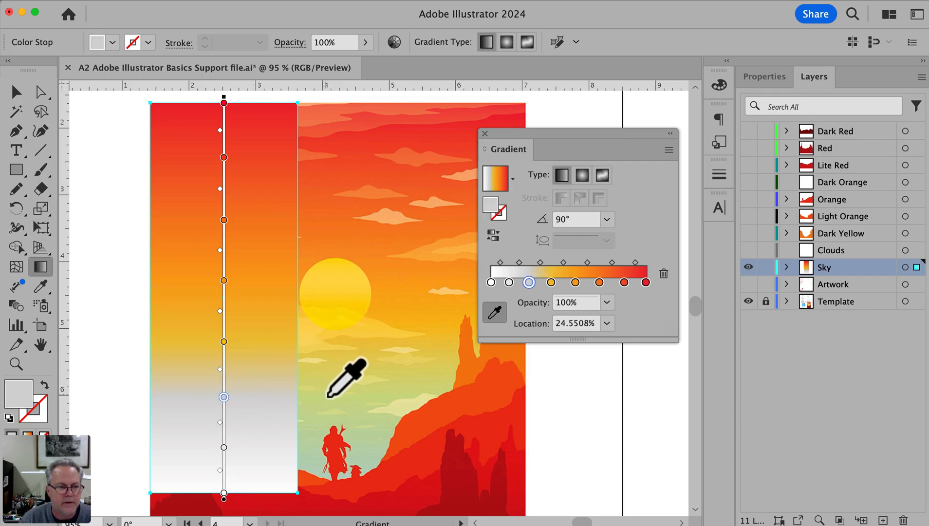
left_click(327, 396)
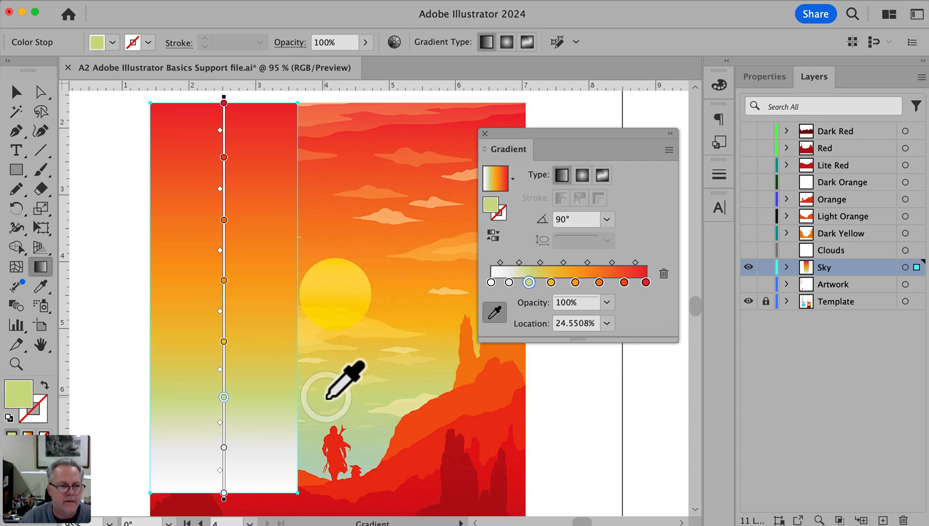
left_click(223, 447)
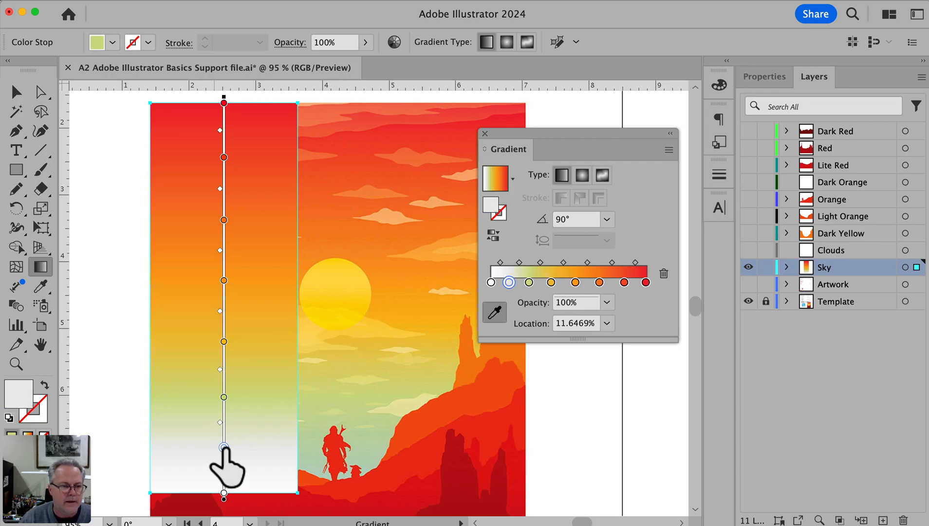
left_click(306, 444)
left_click(223, 492)
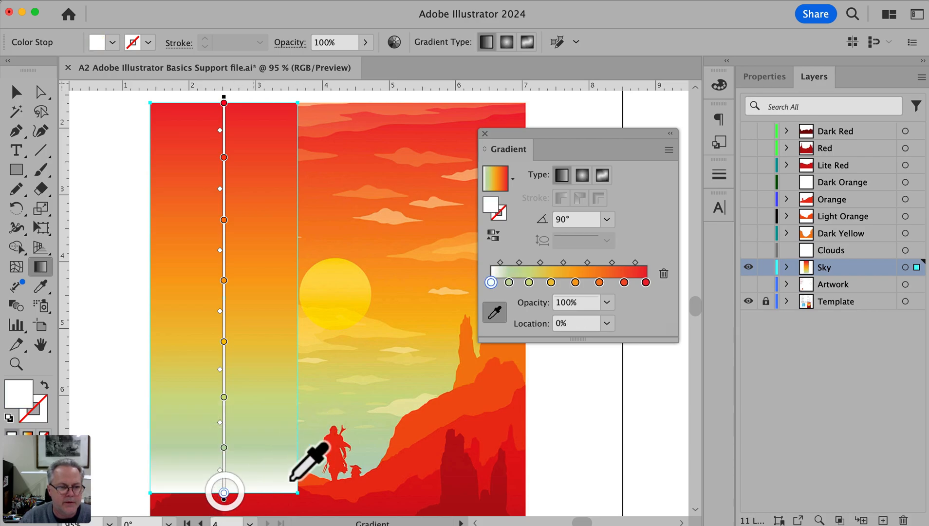
left_click(341, 478)
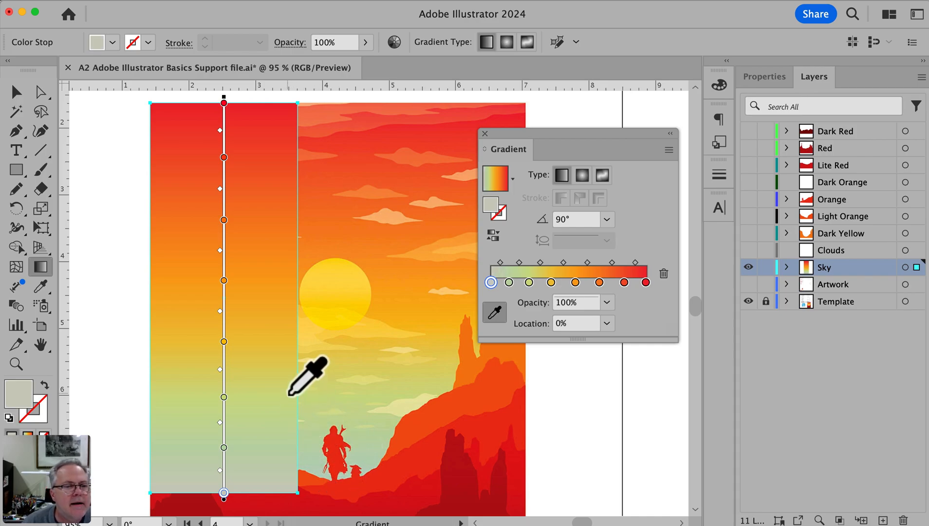
Move the gradient's yellow stop to about 34% and add another stop above it at about 43.5%
scroll(290, 395, "right", 1)
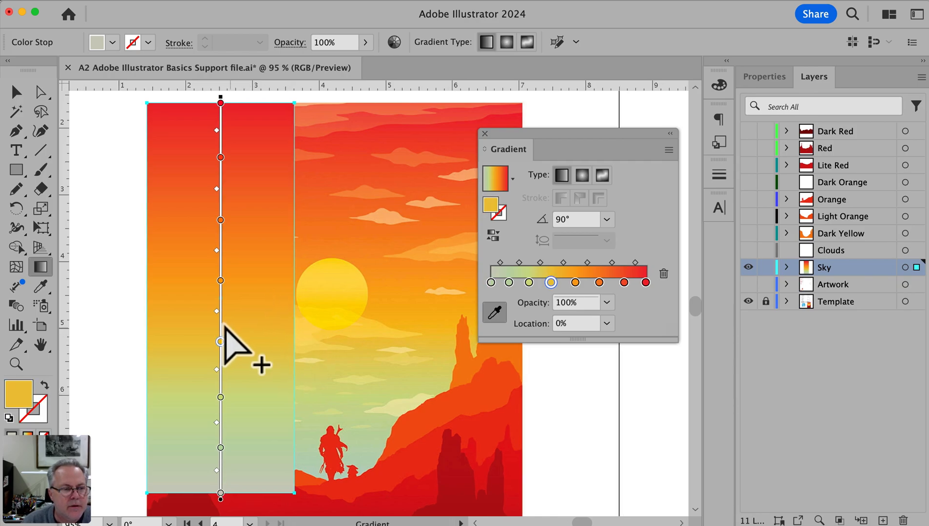
left_click_drag(220, 345, 221, 359)
left_click(221, 323)
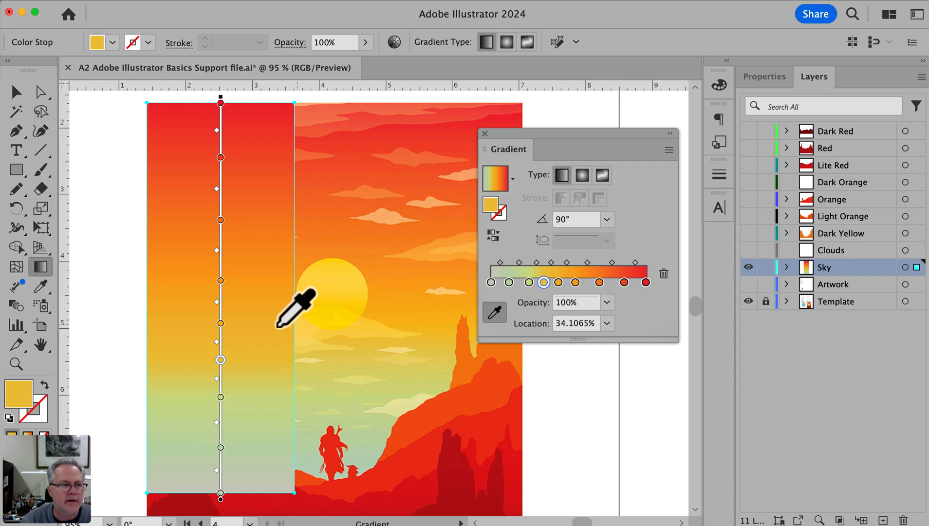
left_click(220, 322)
left_click_drag(221, 323, 221, 323)
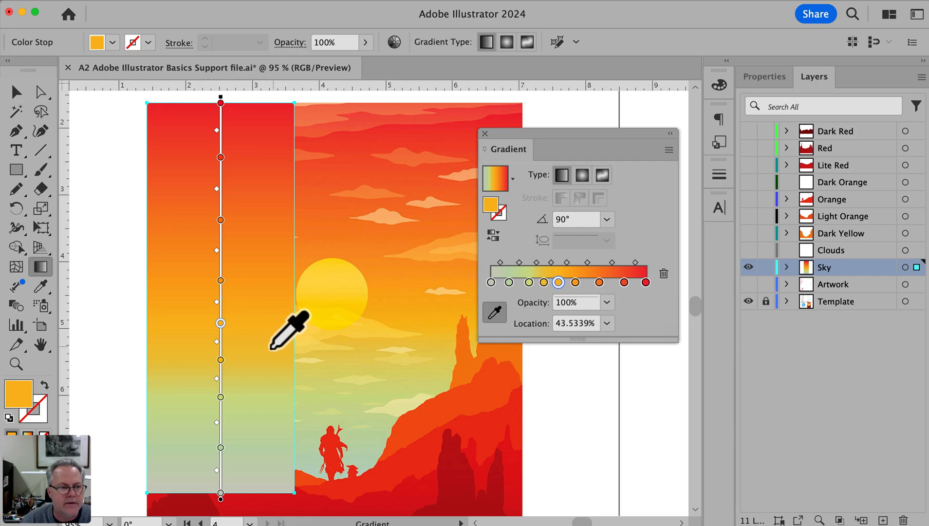
Add a green stop at about 16% and shift the pale green stop below it closer to the gradient's bottom end
left_click(223, 431)
left_click(221, 447)
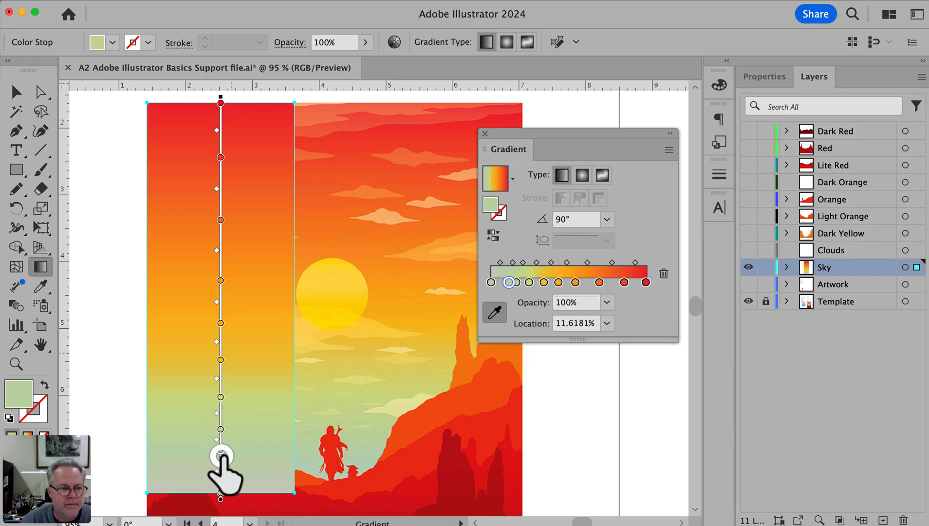
left_click_drag(222, 463, 222, 462)
left_click_drag(221, 428, 221, 430)
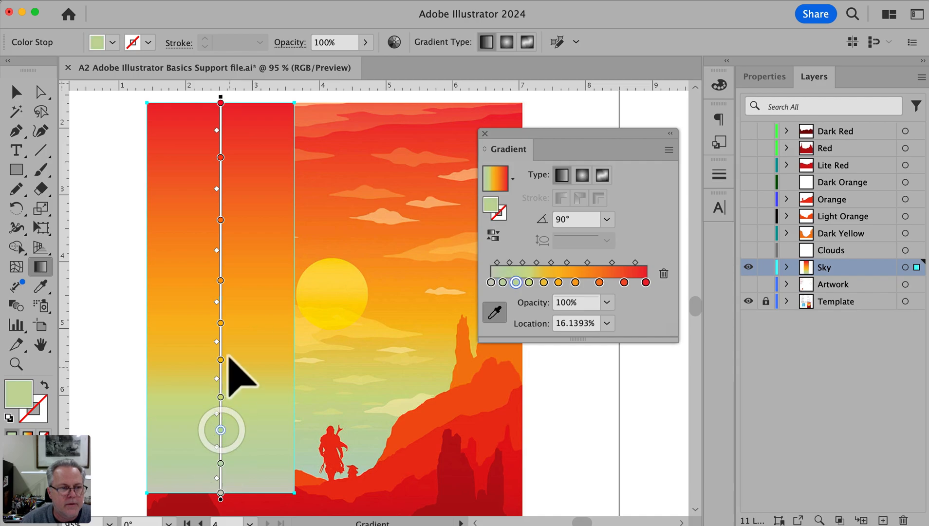
Resample the gradient stops at about 43.5%, 34%, 24.6%, 16% and 7.5% from the poster's sky at matching heights
left_click(221, 323)
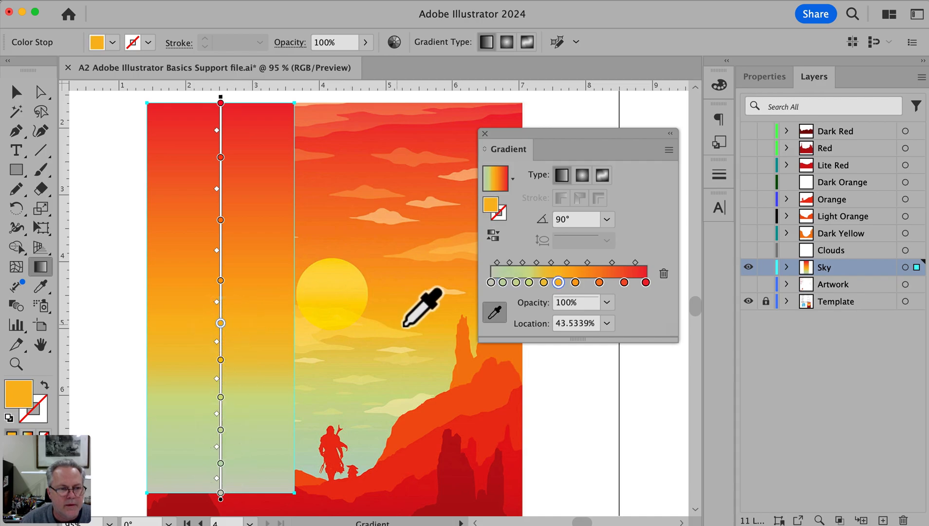
left_click(220, 360)
left_click(360, 355)
left_click(220, 397)
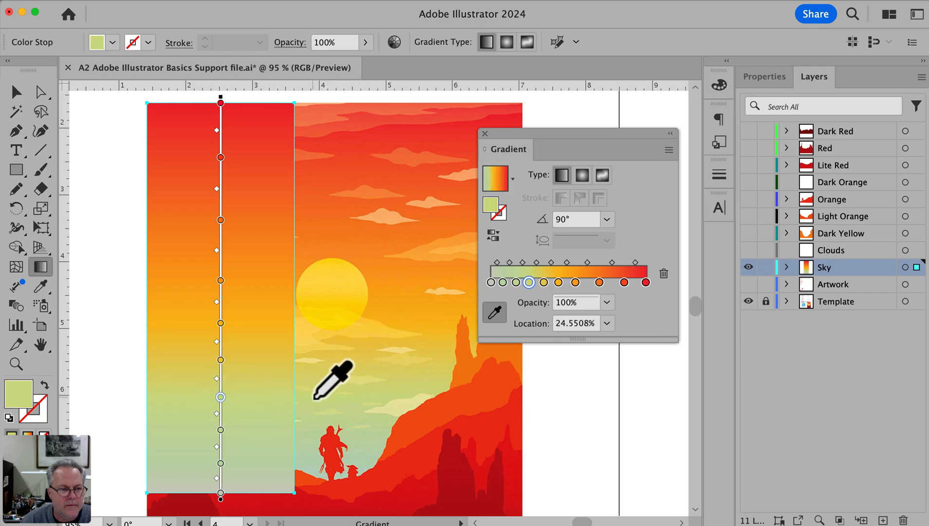
left_click(221, 430)
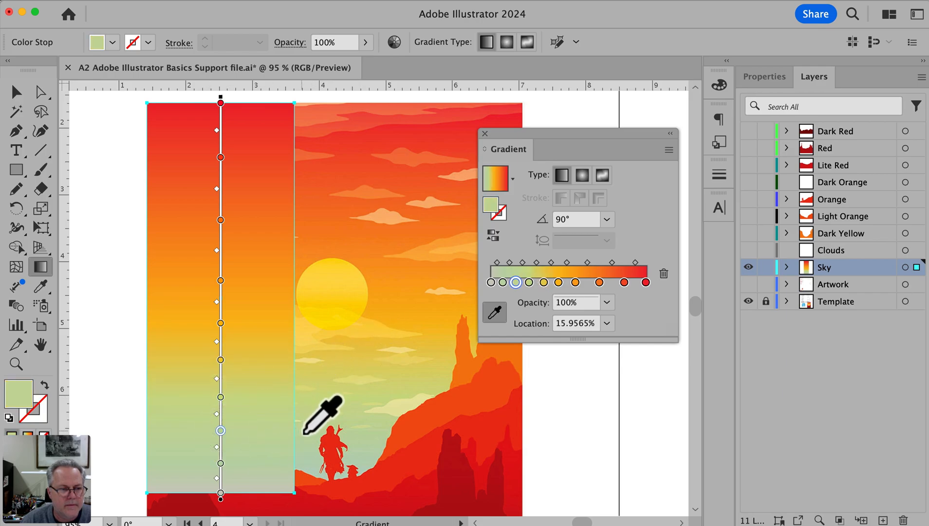
left_click(221, 463)
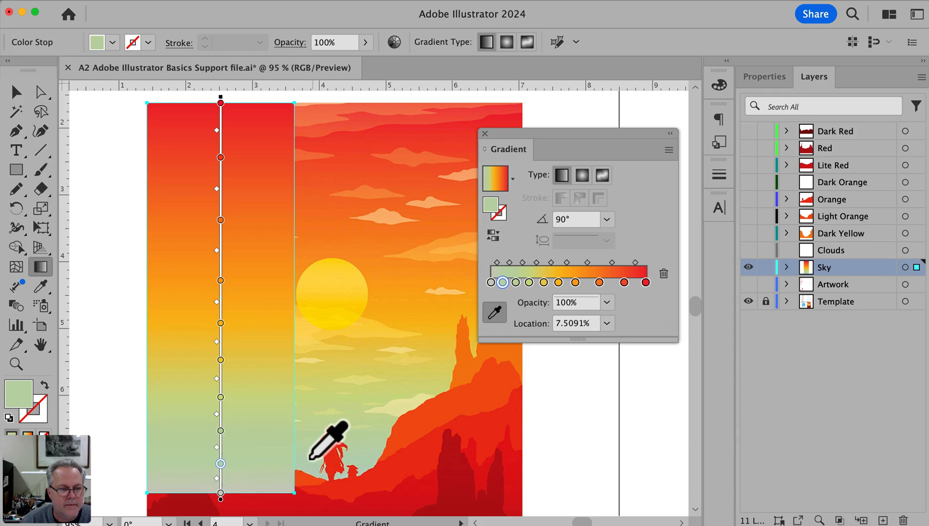
Move the gradient's lowest stop to about 0.46%, color it pale gray-green sampled beside the figure's feet, and deselect the rectangle
left_click_drag(221, 492, 221, 491)
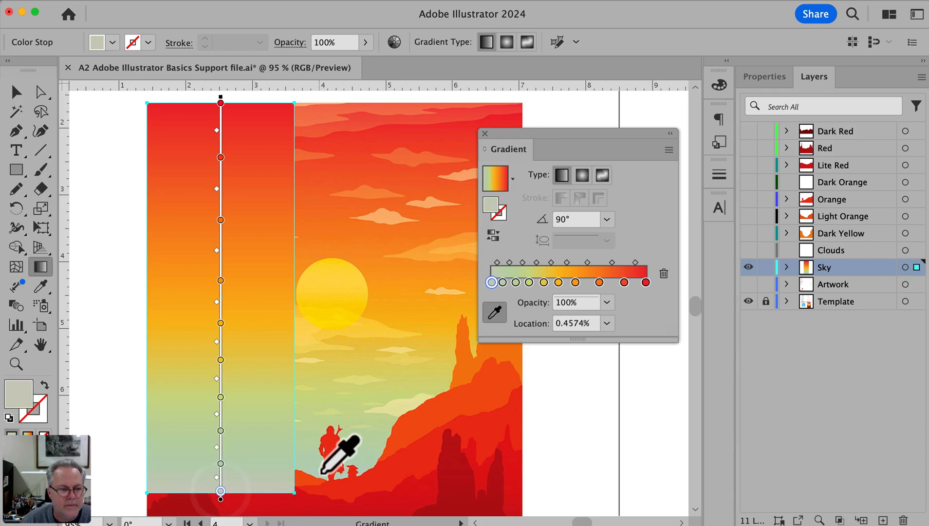
left_click(324, 479)
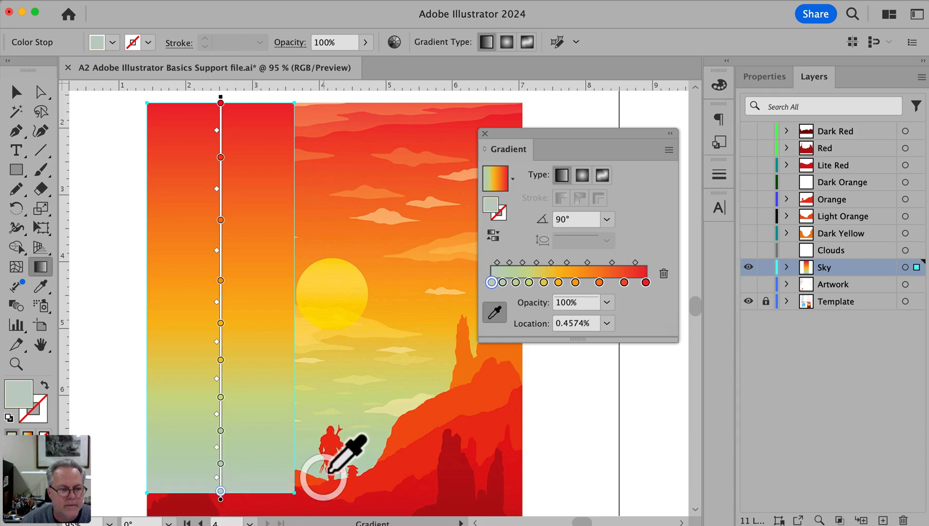
key("v")
left_click(108, 263)
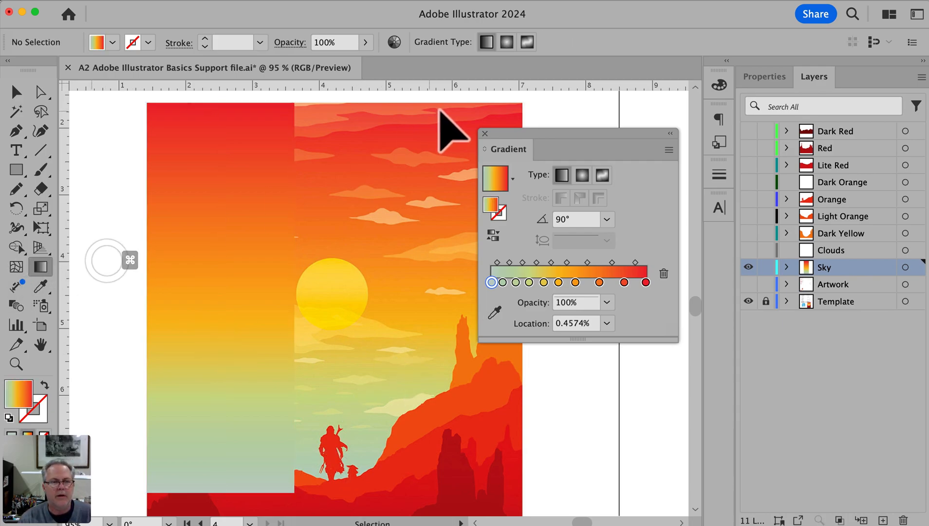
Dock the floating Gradient panel and pull the sky rectangle's right edge slightly inward to narrow it
left_click_drag(510, 146, 720, 240)
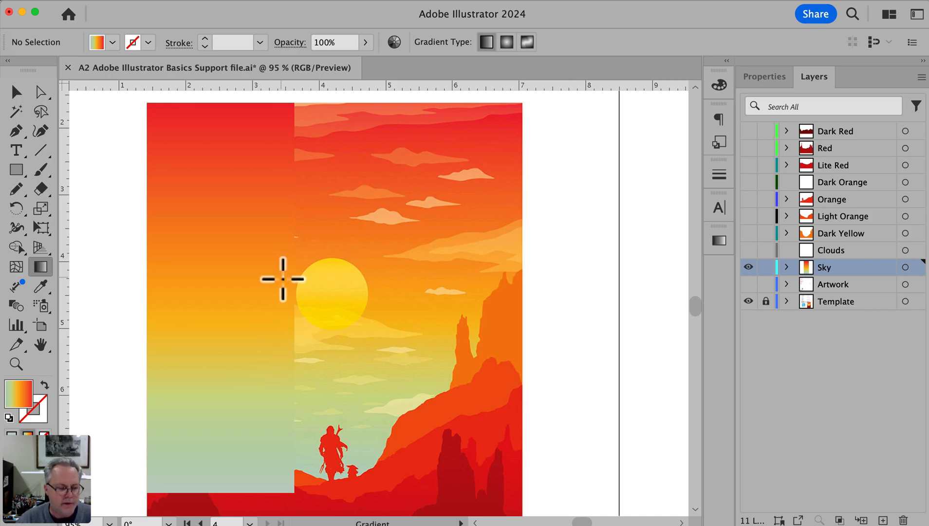
key("v")
left_click(255, 275)
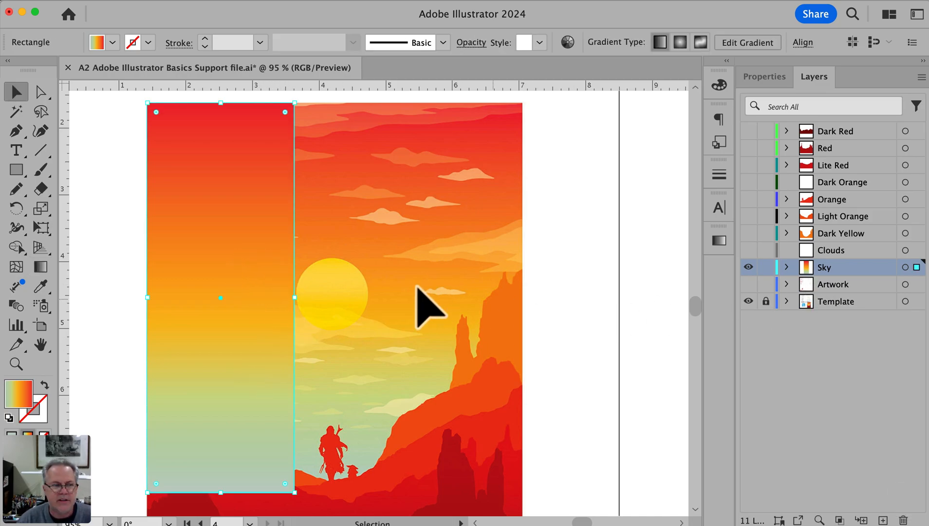
mouse_move(304, 302)
left_mouse_down()
mouse_move(534, 297)
mouse_move(288, 297)
left_mouse_up()
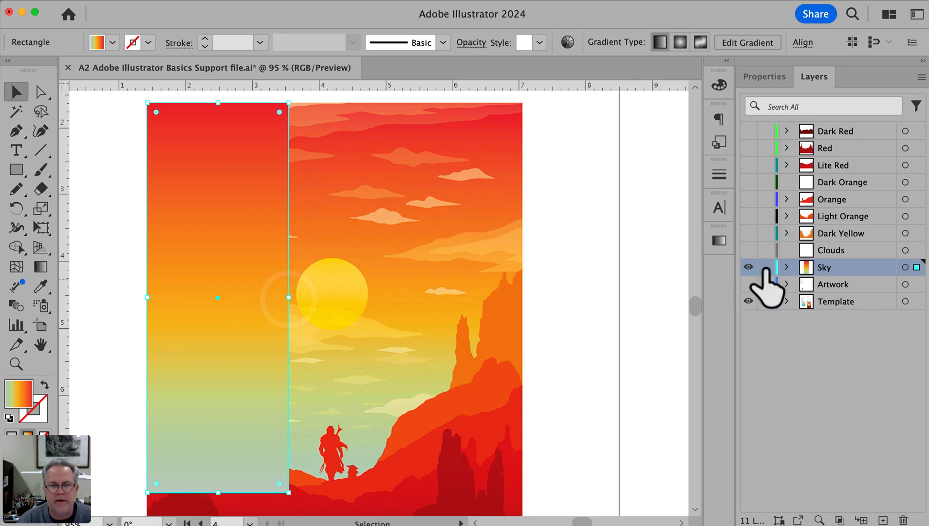
Show the layers from Dark Red to Clouds, check them with the Template layer briefly hidden, and make Clouds active
left_click_drag(748, 131, 749, 278)
left_click(749, 303)
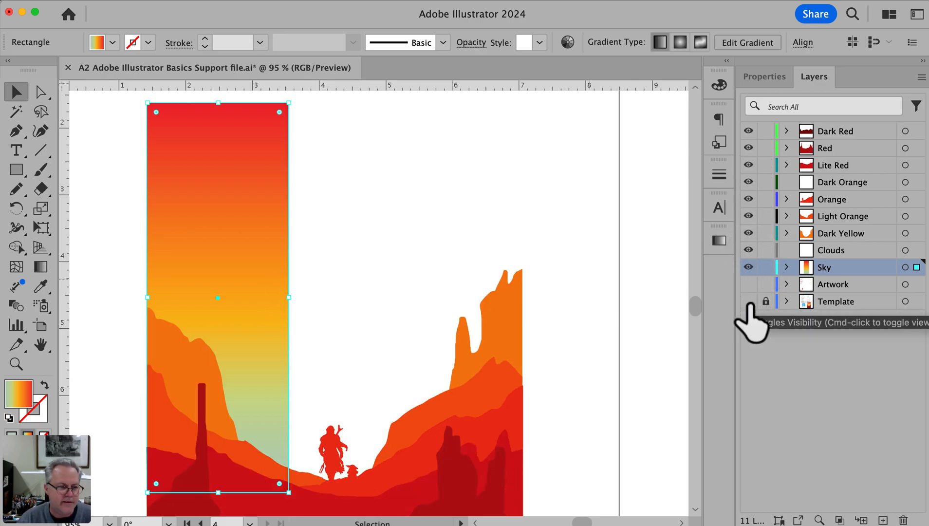
left_click(750, 302)
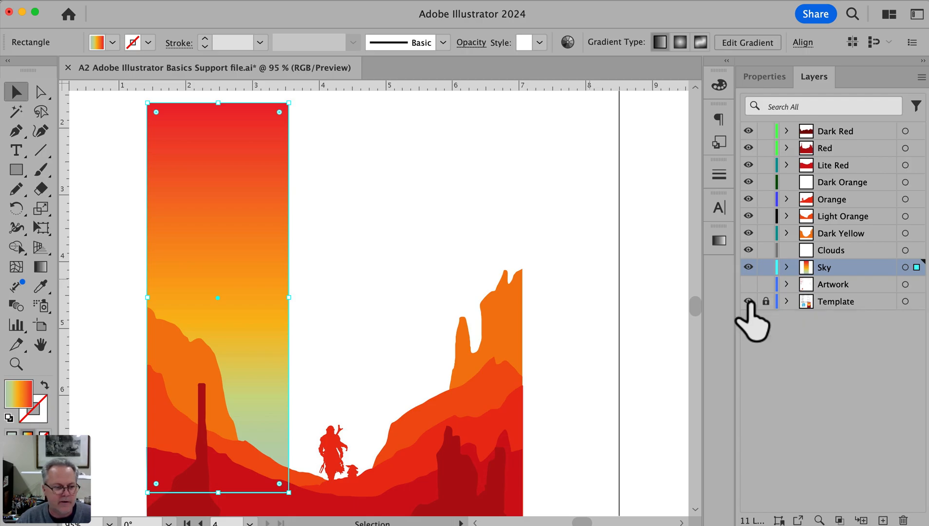
left_click(847, 251)
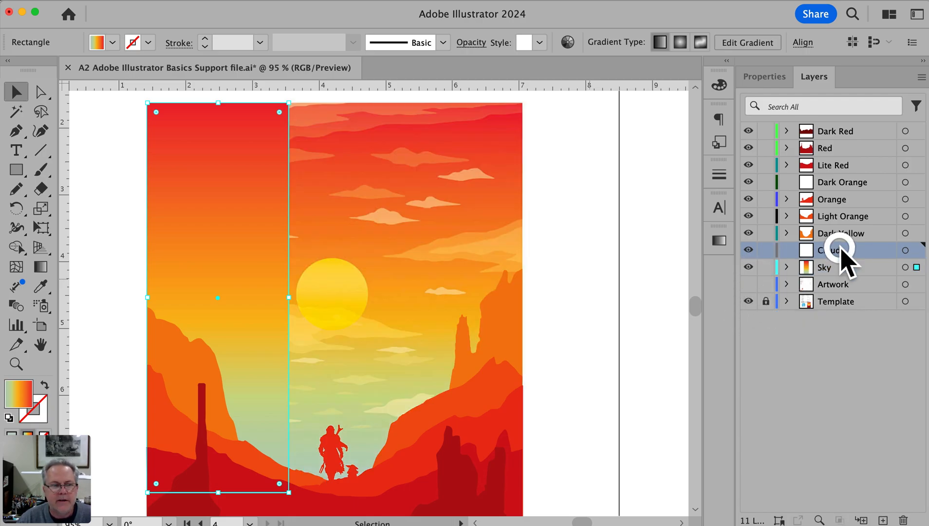
Trace the light cloud above and left of the sun as a closed shape with the Pencil tool
left_click(394, 233, "super")
left_click(336, 246, "super")
left_click_drag(338, 249, 419, 165)
left_click_drag(268, 257, 312, 263)
left_click_drag(514, 321, 390, 316)
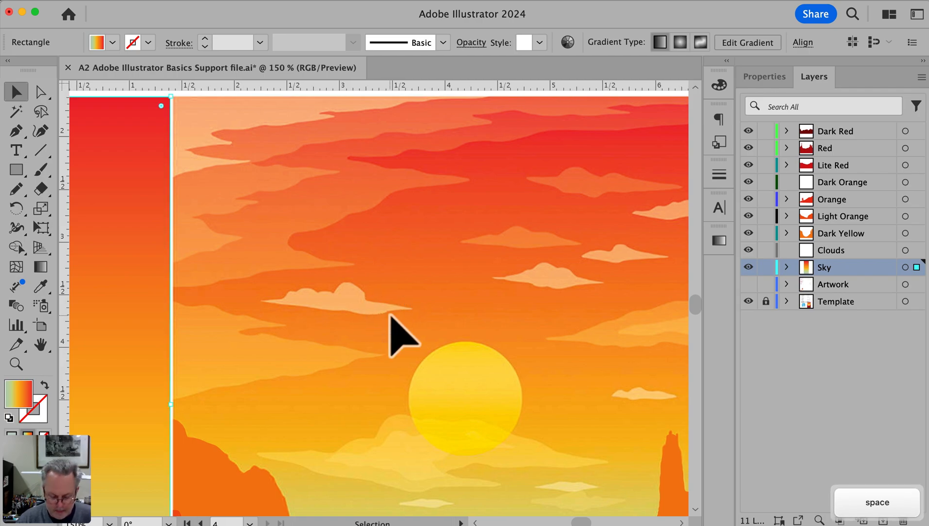
key("p")
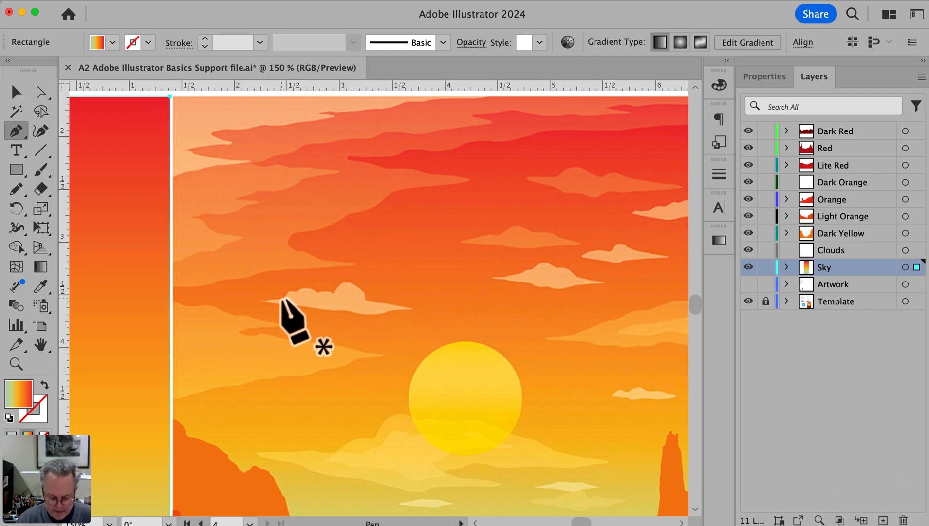
key("n")
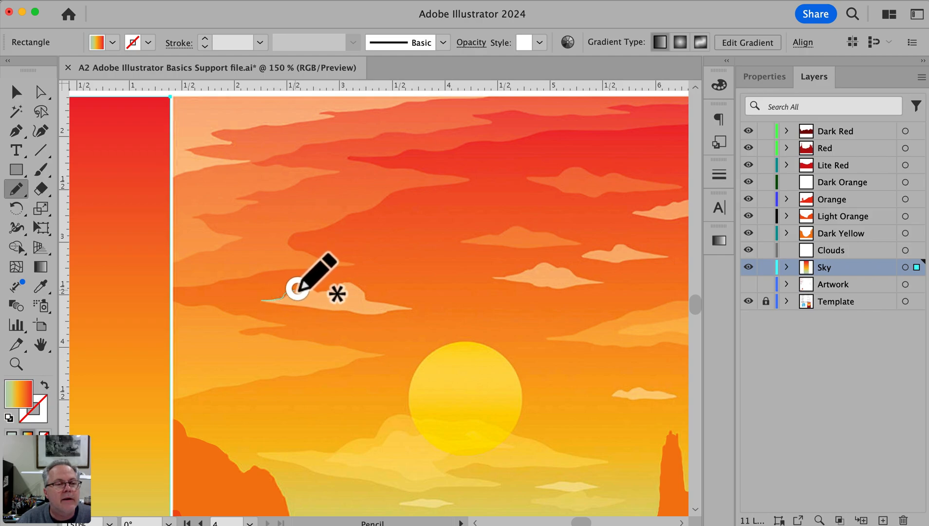
mouse_move(328, 291)
left_mouse_down()
mouse_move(345, 284)
mouse_move(410, 310)
mouse_move(260, 301)
left_mouse_up()
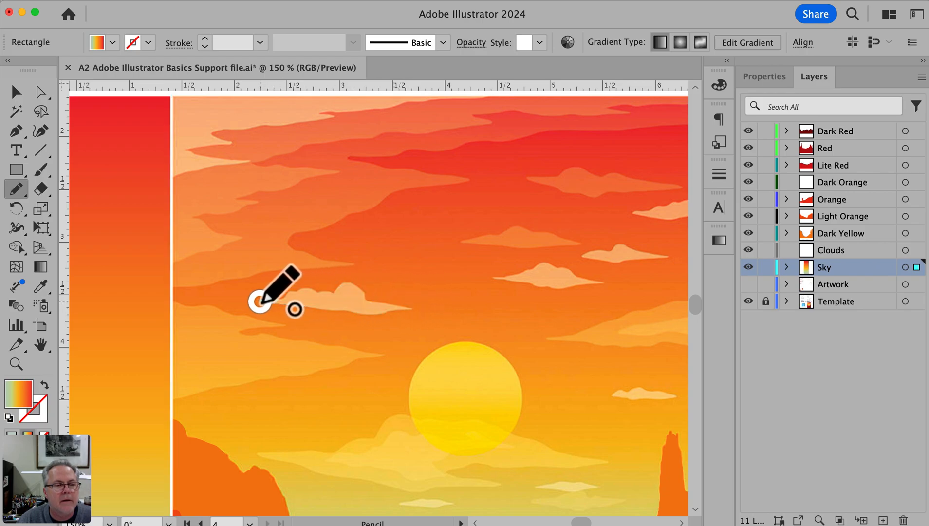
left_click(306, 302, "super")
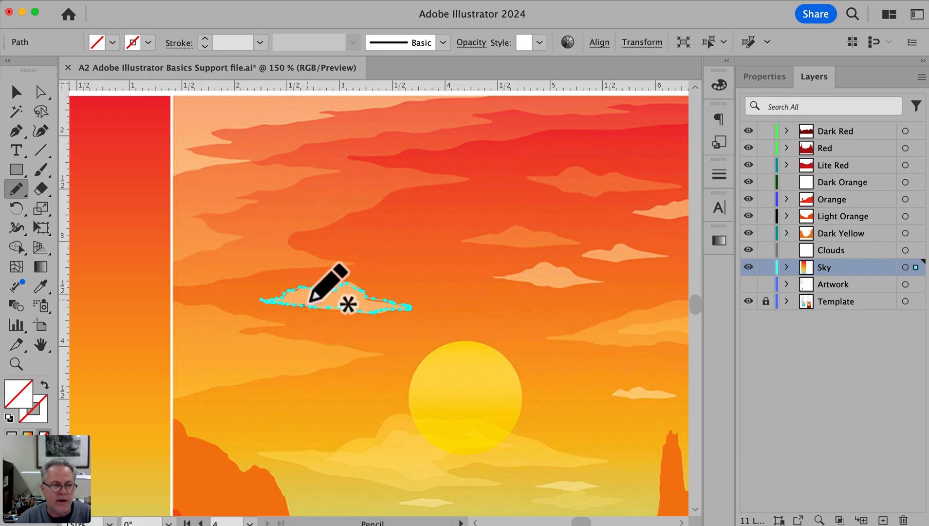
Fill the traced cloud with the light orange sampled from the poster's cloud and deselect it
key("i")
left_click(308, 300)
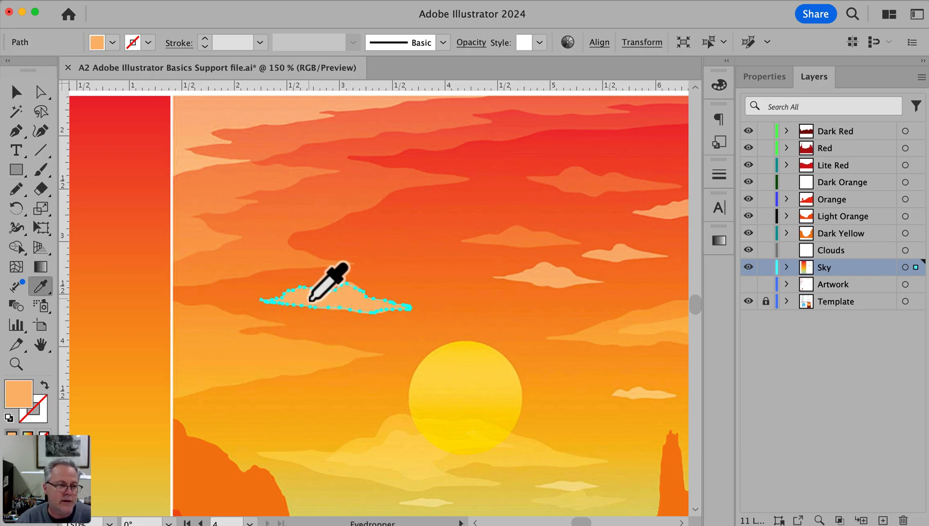
left_click(514, 315, "super")
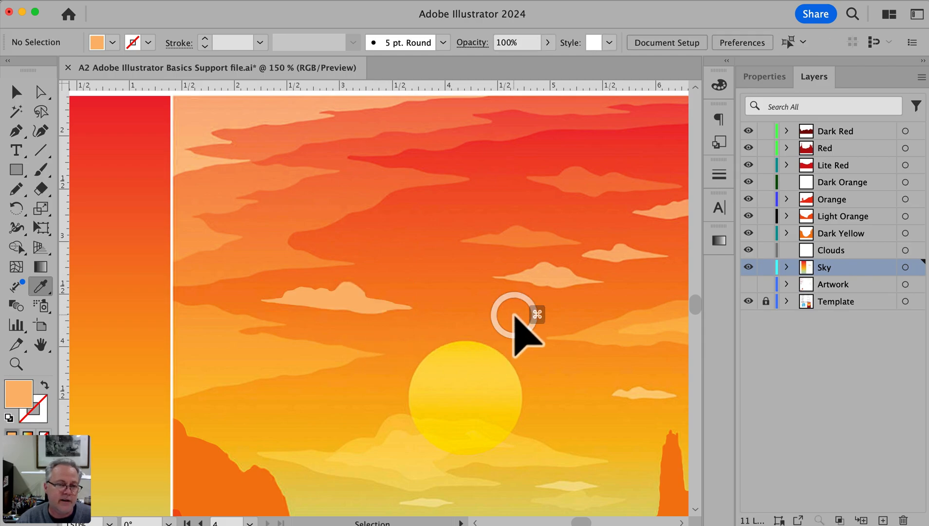
Trace the faint cloud above the sun with the Pencil tool as a closed shape about 1.17 by 0.21 in
scroll(527, 224, "left", 1)
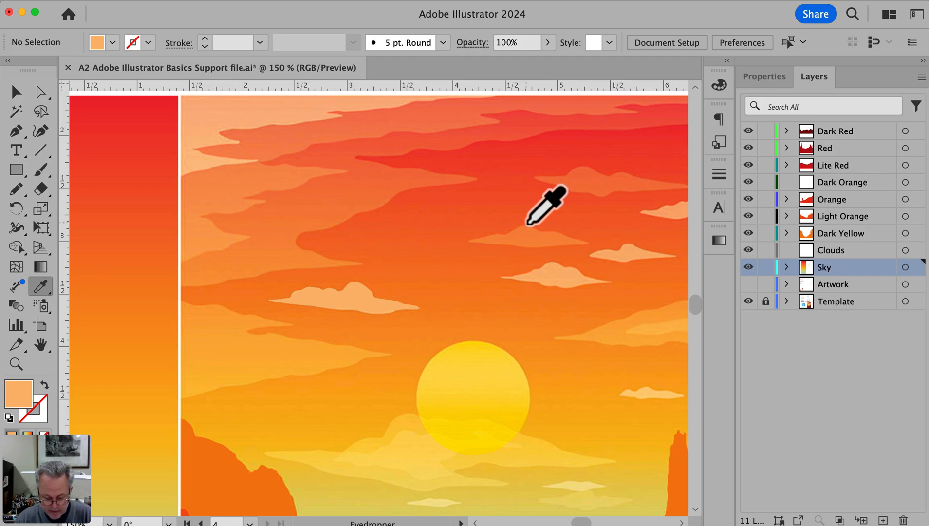
key("n")
mouse_move(541, 231)
left_mouse_down()
mouse_move(518, 225)
mouse_move(470, 239)
mouse_move(584, 246)
mouse_move(542, 231)
left_mouse_up()
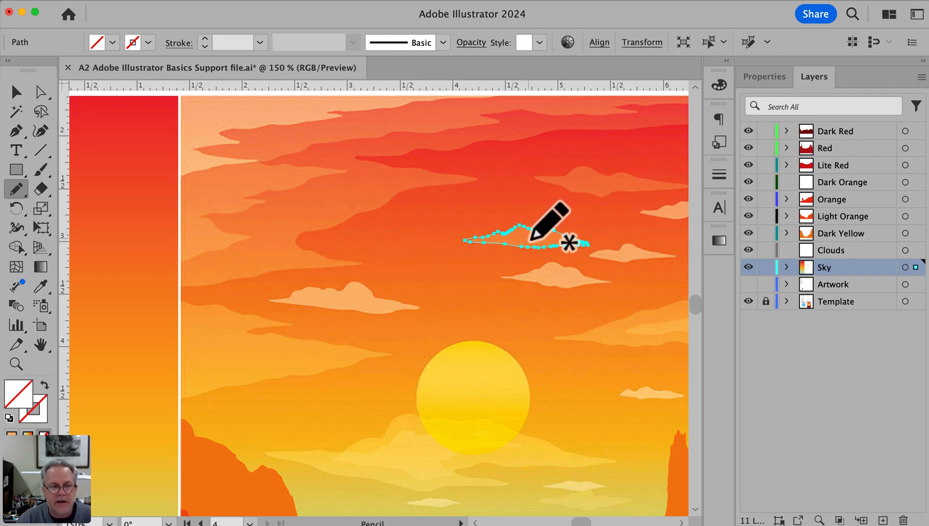
Fill the new cloud with light orange sampled from the first cloud and move it left of its template for comparison
key("space")
scroll(379, 311, "right", 5)
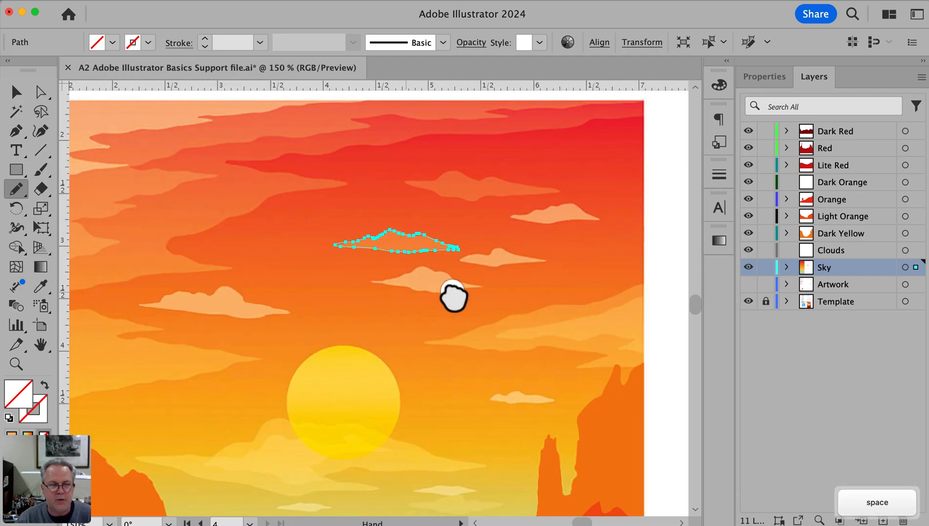
left_click_drag(448, 297, 501, 298)
key("i")
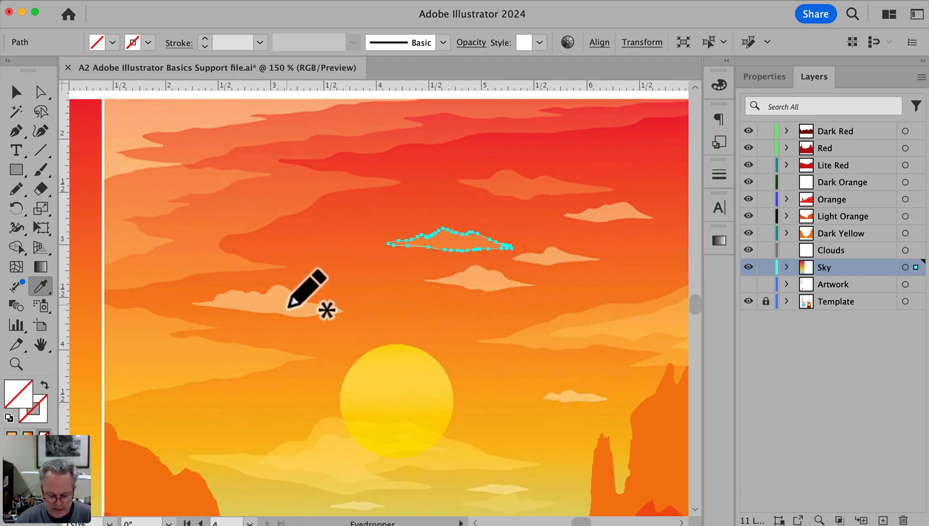
left_click(285, 309)
key("super")
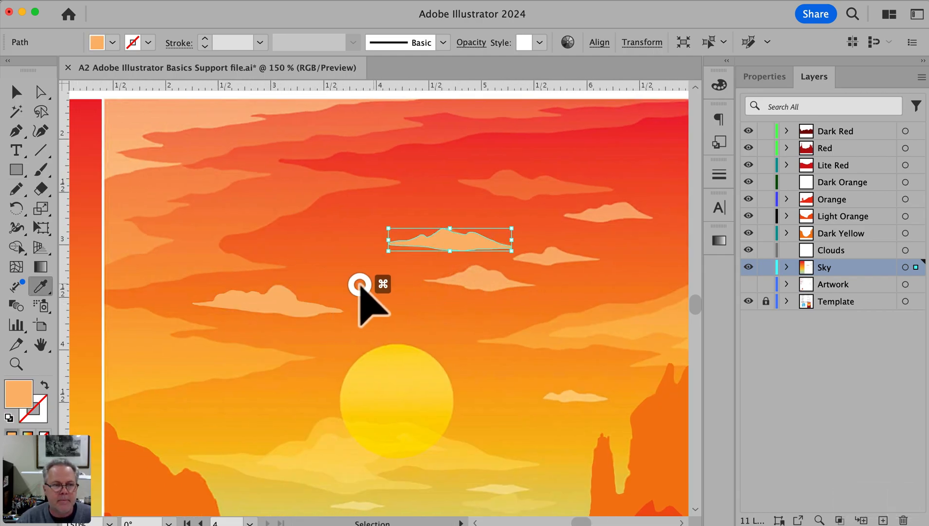
left_click_drag(455, 249, 370, 238)
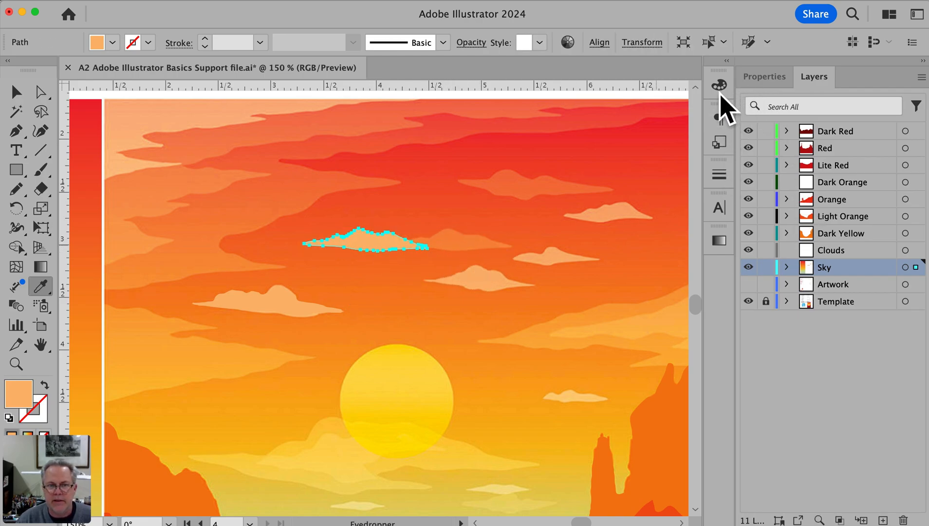
Set the cloud's opacity to 50% and move it back over the matching cloud in the template
left_click(763, 78)
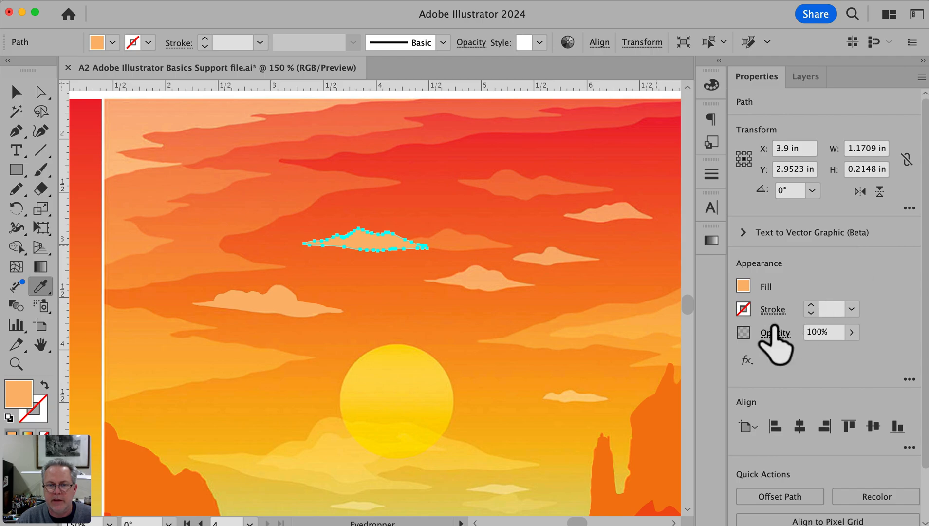
left_click(851, 332)
left_click_drag(832, 351, 825, 353)
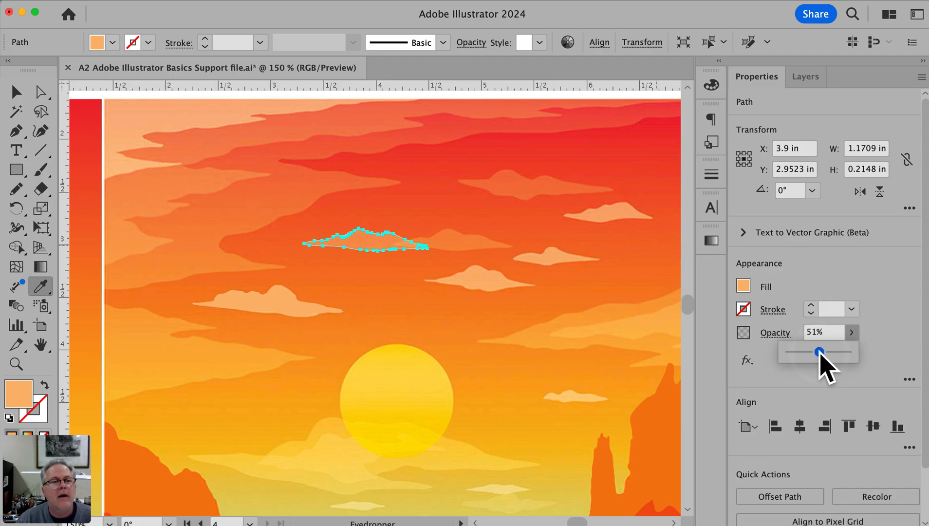
left_click_drag(816, 353, 817, 353)
key("super")
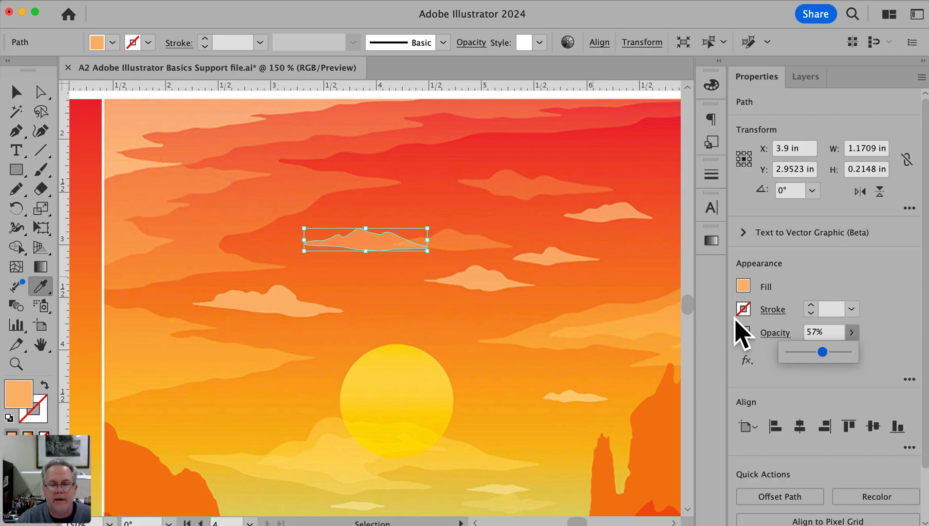
left_click_drag(822, 350, 818, 350)
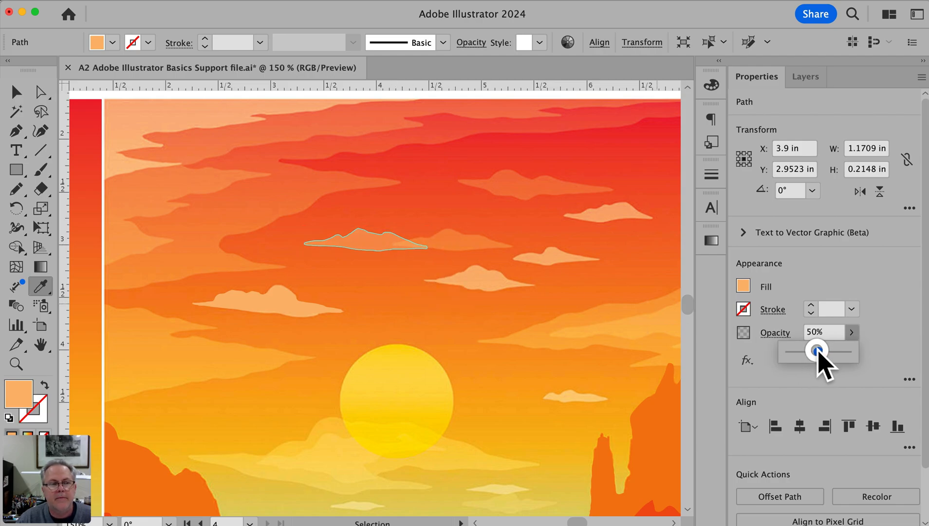
left_click(380, 266, "super")
left_click_drag(375, 241, 456, 243)
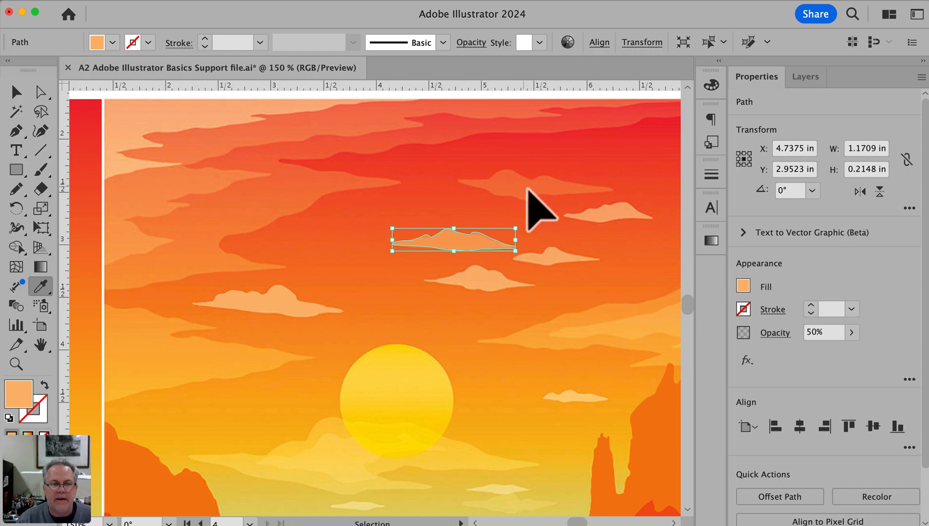
Trace the faint cloud in the red upper-right sky with the Pencil tool as a closed shape about 1.48 by 0.33 in
key("space")
left_click_drag(511, 212, 464, 240)
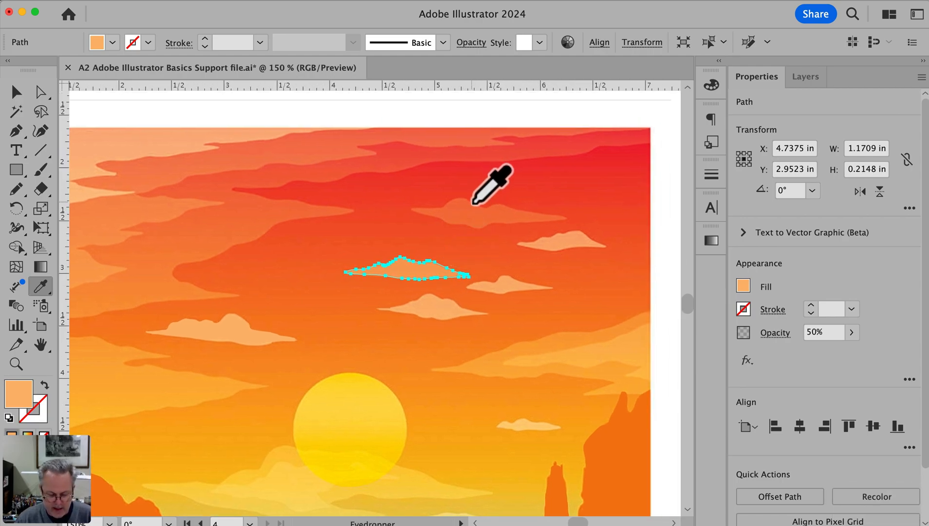
key("n")
mouse_move(484, 209)
left_mouse_down()
mouse_move(464, 195)
mouse_move(420, 212)
mouse_move(479, 228)
mouse_move(562, 216)
mouse_move(494, 201)
mouse_move(477, 207)
left_mouse_up()
left_click(471, 207, "super")
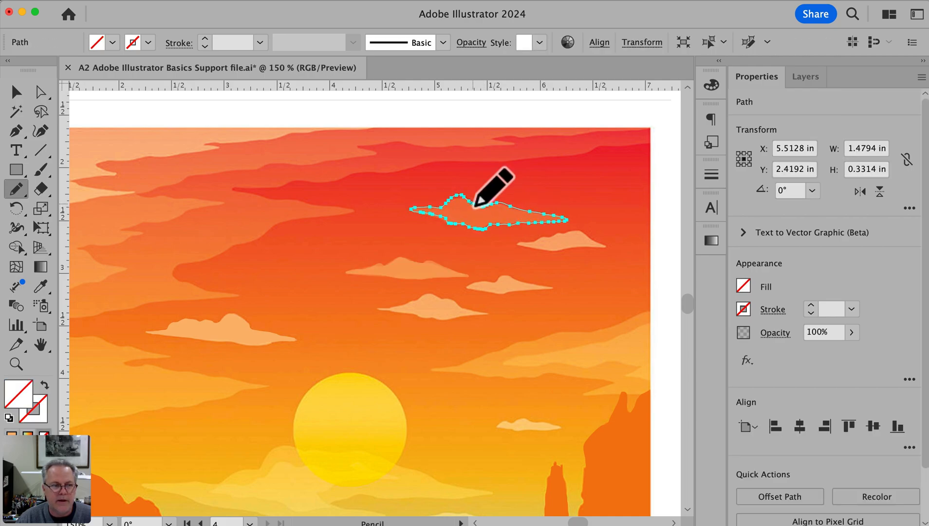
Fill the upper-right cloud with light orange sampled from the neighboring bright cloud and lower its opacity to 49%
key("i")
left_click(224, 329)
left_click(567, 241)
left_click(851, 333)
left_click_drag(852, 352, 822, 352)
Move the upper-right cloud aside to compare it with the template, undo the move, and deselect it
key("super")
left_click_drag(507, 213, 364, 222)
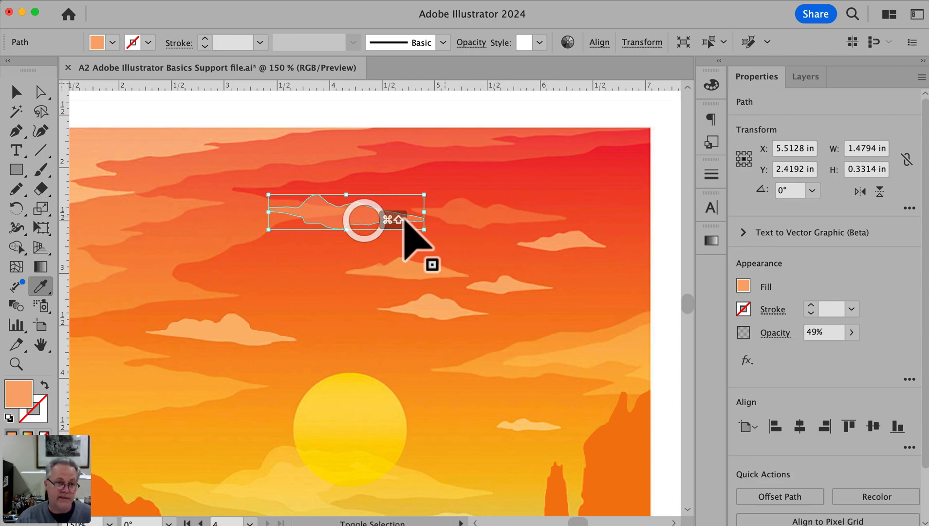
key("super+z")
left_click(652, 203, "super")
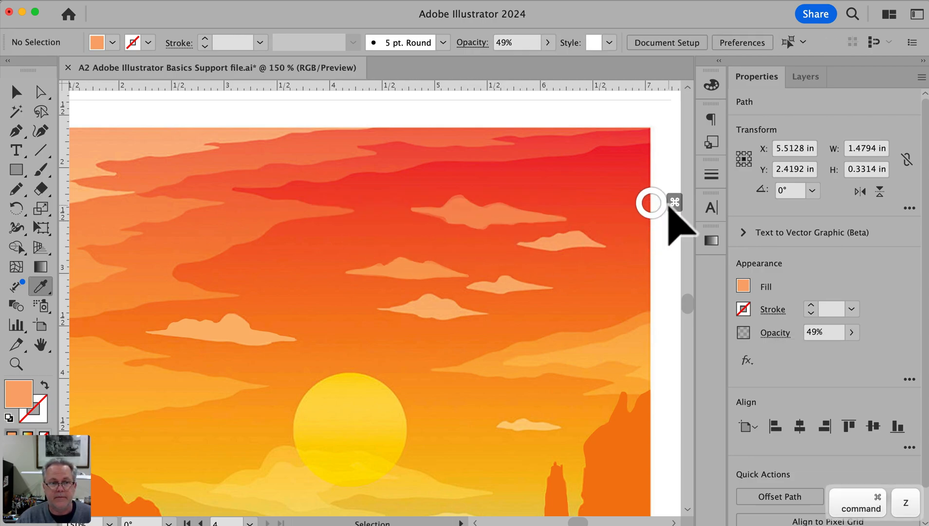
Trace the large cloud bank across the upper-left sky with the Pencil tool and close it along the artwork's corners, about 5.63 by 1.83 in
scroll(646, 217, "right", 1)
left_click_drag(425, 228, 450, 229)
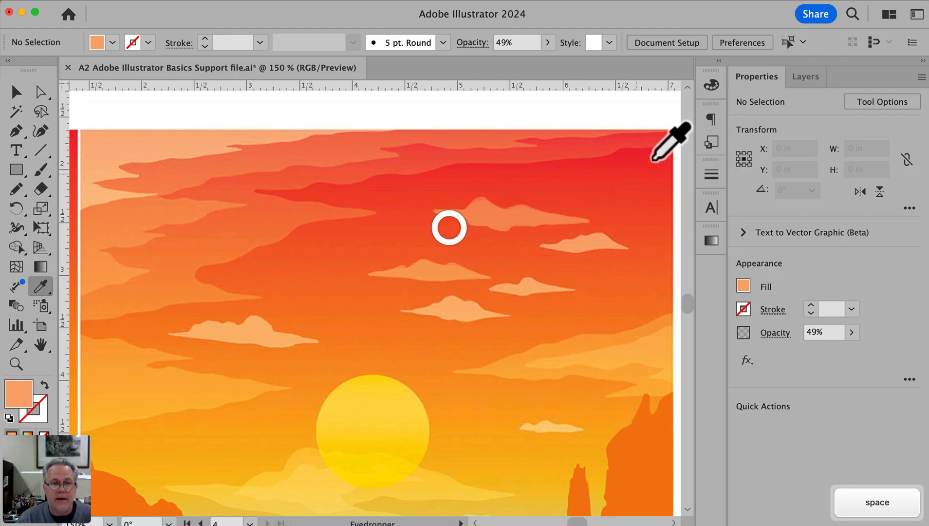
key("n")
mouse_move(672, 147)
left_mouse_down()
mouse_move(253, 190)
mouse_move(377, 210)
mouse_move(298, 221)
mouse_move(183, 283)
mouse_move(257, 298)
mouse_move(249, 303)
mouse_move(197, 300)
mouse_move(77, 321)
left_mouse_up()
key("p")
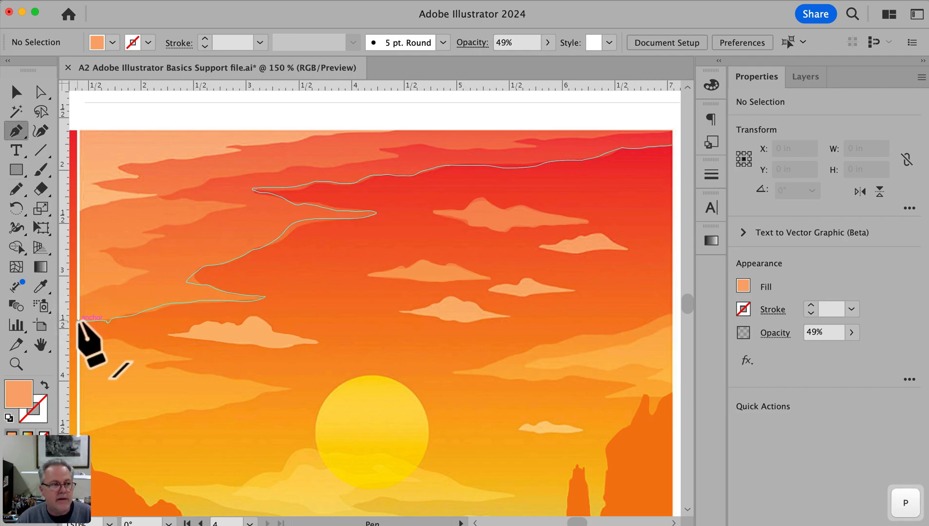
left_click(78, 322)
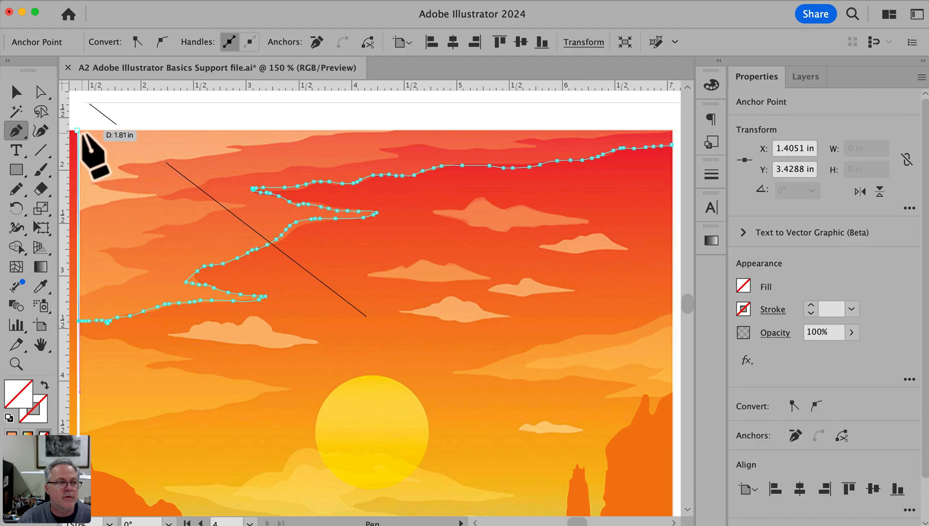
left_click(79, 130)
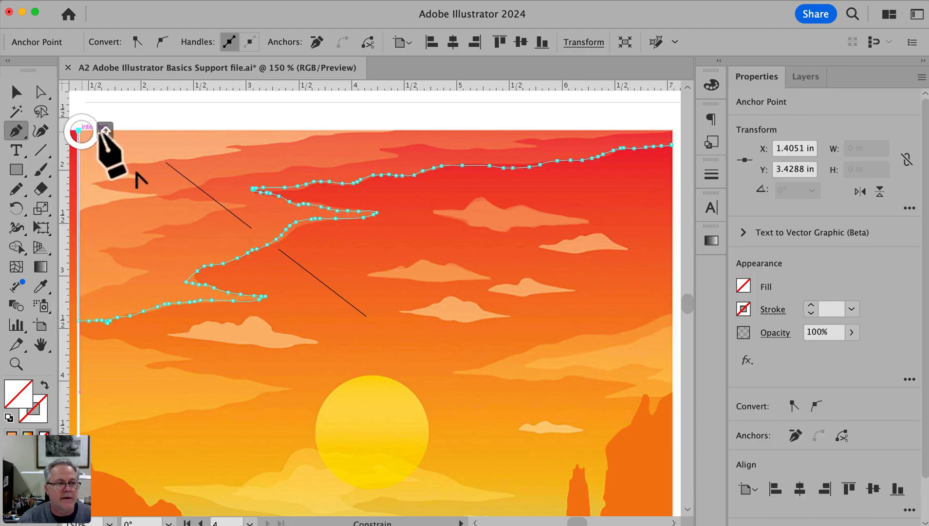
left_click(671, 130, "shift")
left_click(672, 145, "shift")
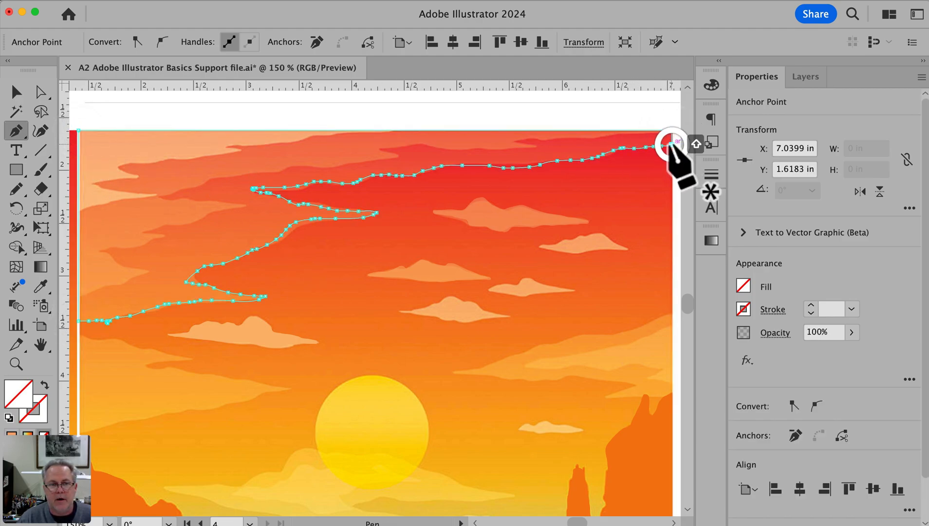
left_click(594, 111, "super")
key("v")
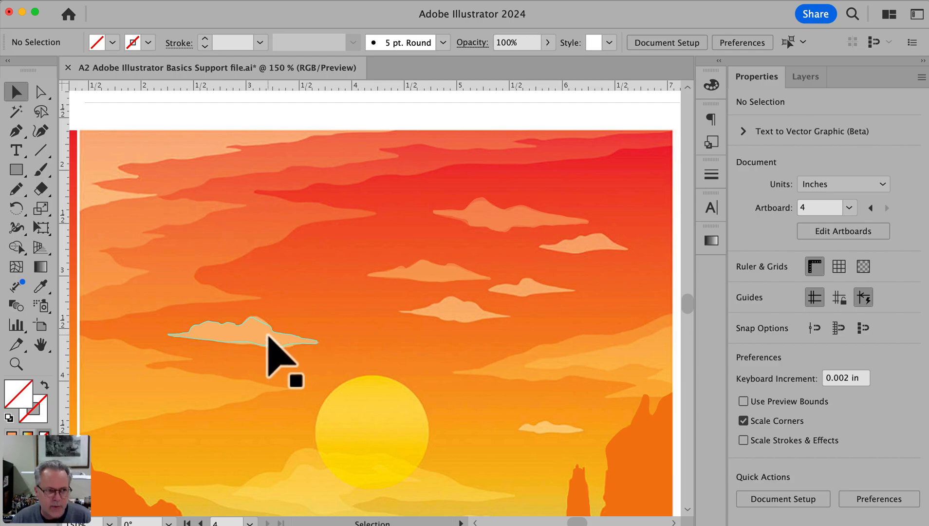
Fill the upper-left cloud bank with light orange sampled from the bright cloud below it and lower its opacity to 53%
left_click(276, 251)
key("i")
left_click(258, 339)
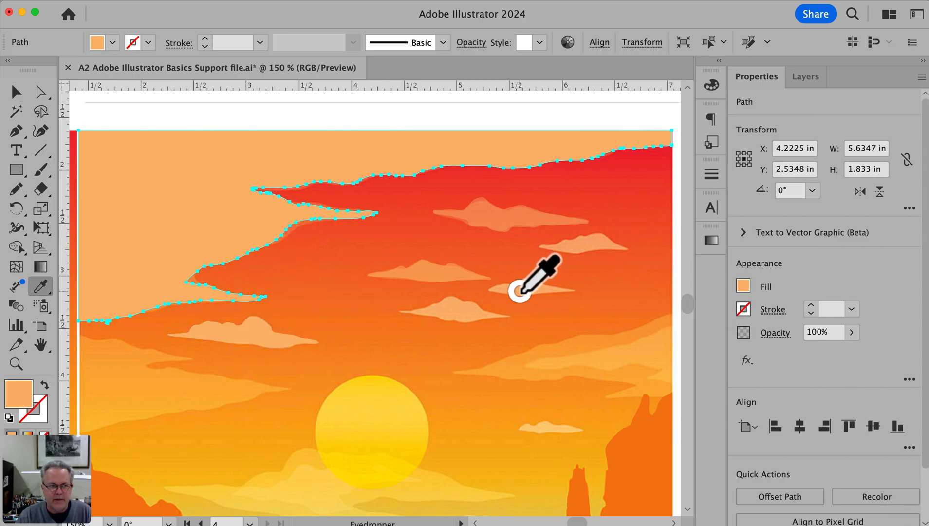
left_click(852, 332)
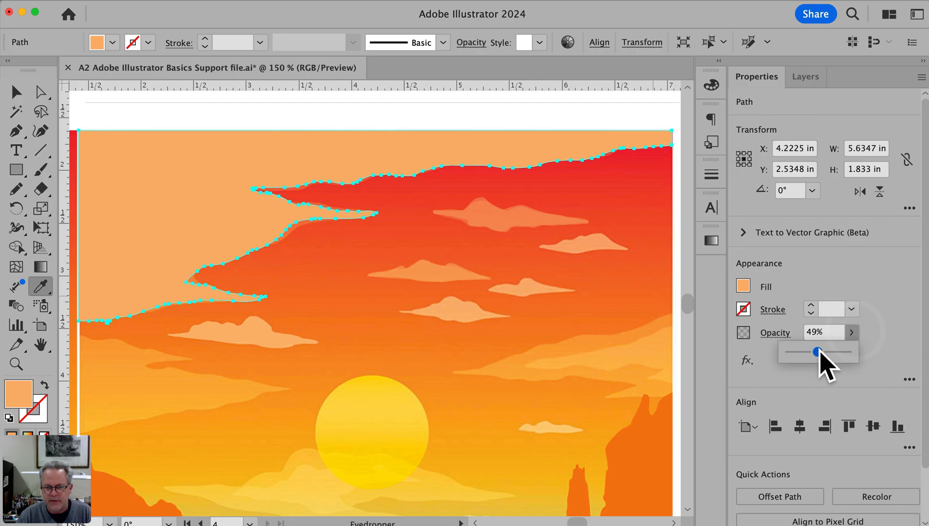
left_click(818, 351)
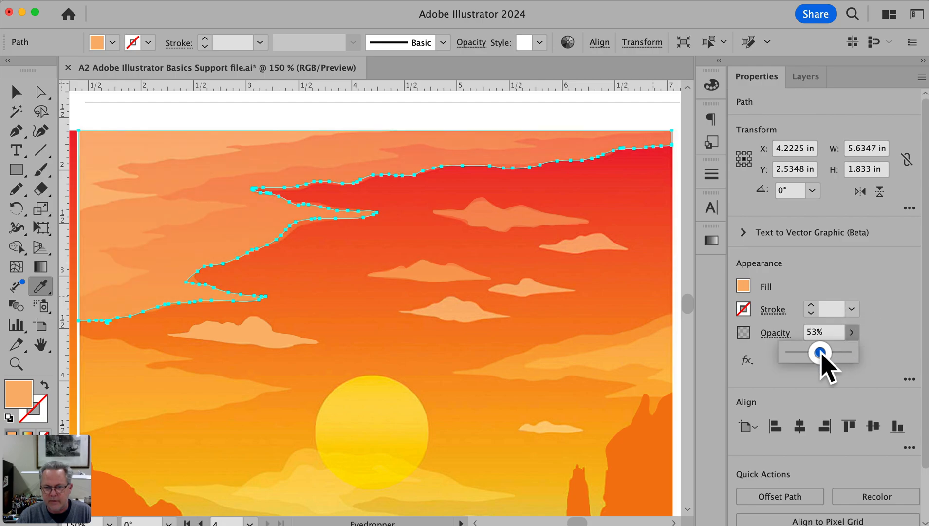
Offset the cloud bank downward to compare it with the template, lower its opacity to 23%, and move it back into place
left_click_drag(270, 224, 269, 273)
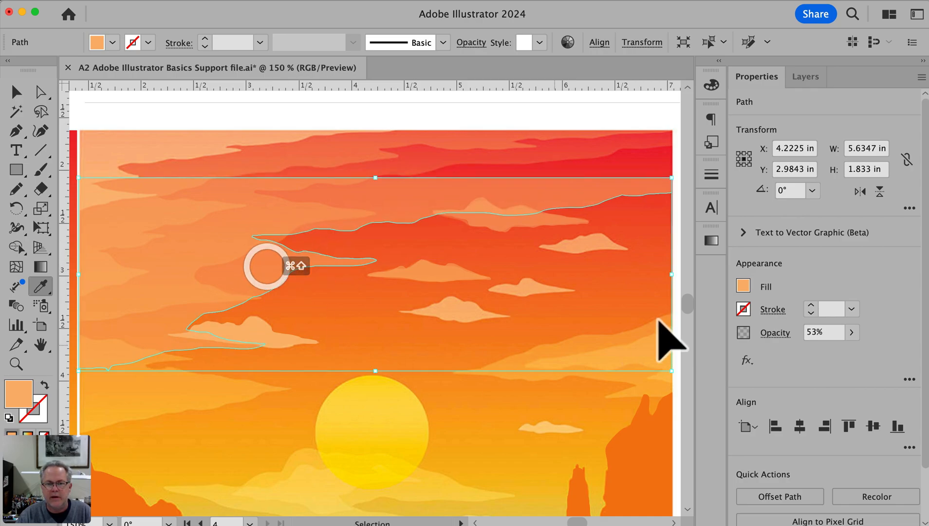
left_click(852, 333)
mouse_move(820, 351)
left_mouse_down()
mouse_move(796, 351)
mouse_move(804, 354)
left_mouse_up()
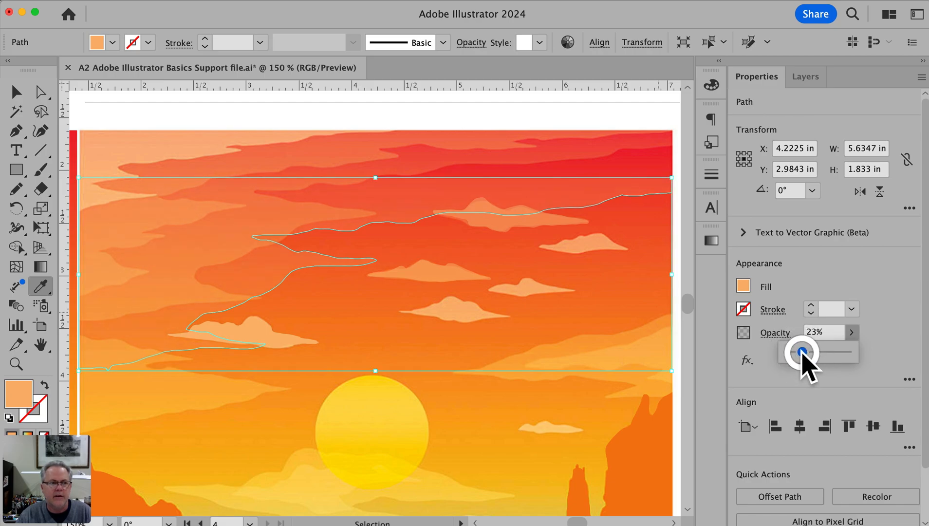
left_click_drag(241, 275, 246, 250)
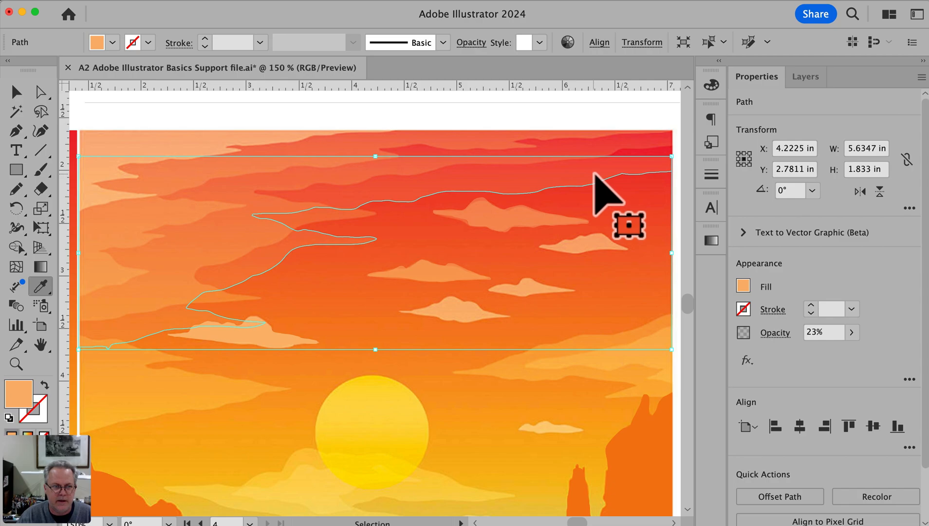
left_click_drag(361, 192, 360, 166)
Draw a circle over the template's sun with the Ellipse tool and resize it to fit, about 1.08 in across
left_click(480, 378, "alt+super")
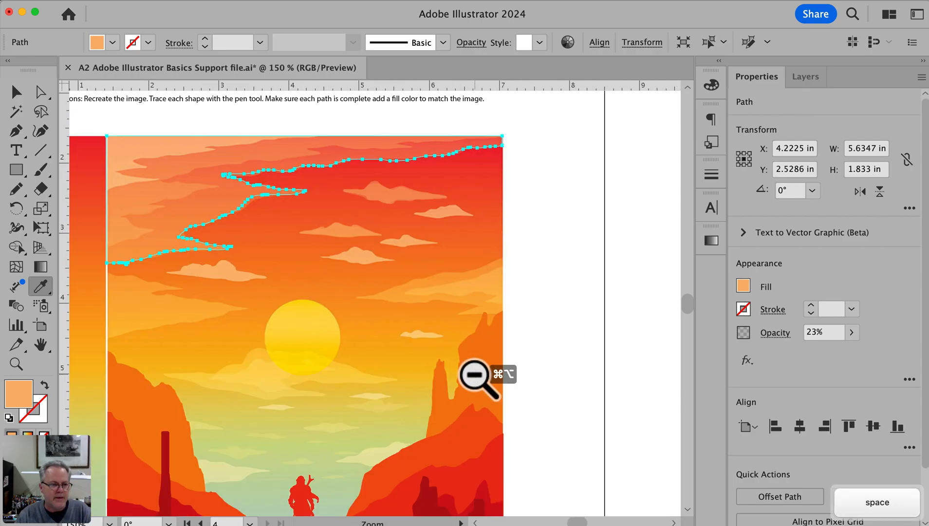
left_click_drag(423, 383, 467, 374)
left_click_drag(315, 287, 441, 384)
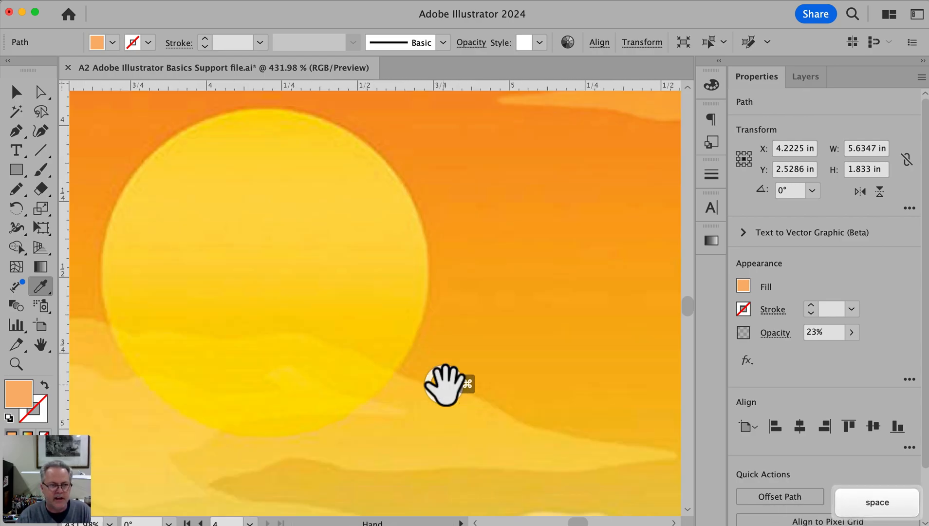
left_click_drag(376, 349, 545, 360)
left_click(493, 356, "alt+super")
left_click(493, 356, "alt+super")
left_click_drag(308, 277, 444, 339)
key("m")
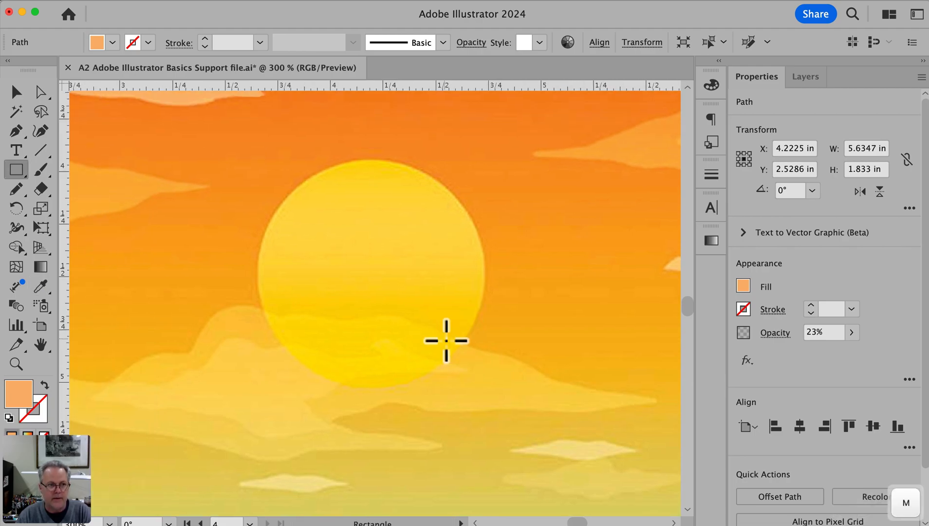
key("l")
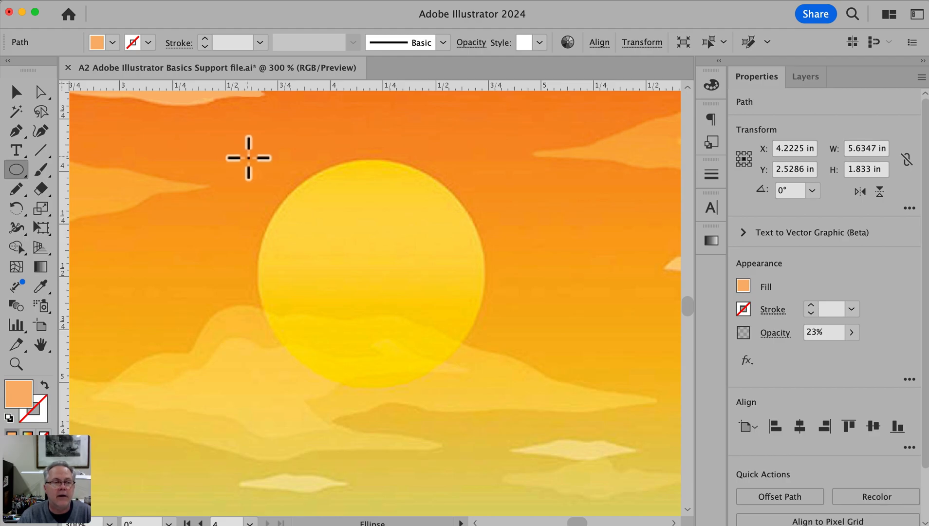
left_click_drag(250, 155, 480, 392)
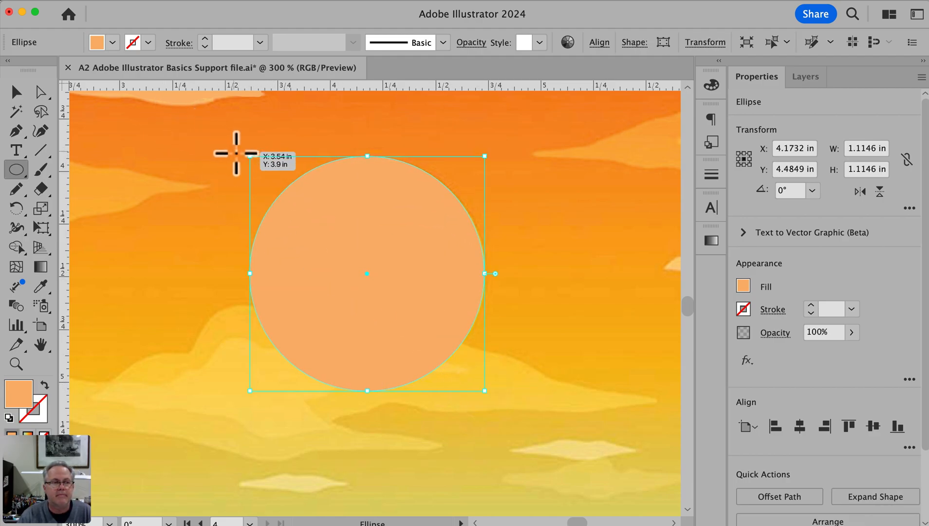
left_click_drag(258, 162, 251, 155)
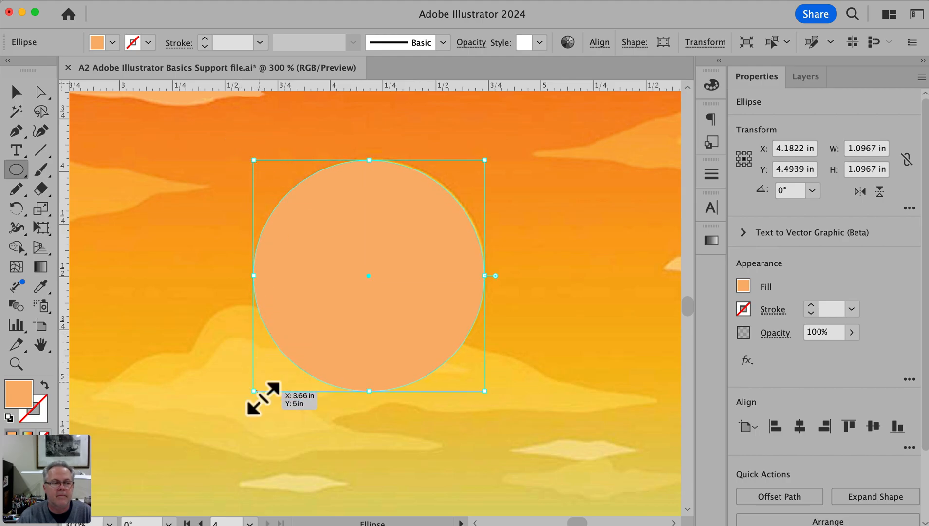
left_click_drag(254, 390, 257, 387)
Move the circle to the right of the template's sun and give it a linear gradient fill
left_click_drag(362, 336, 499, 303)
key("space")
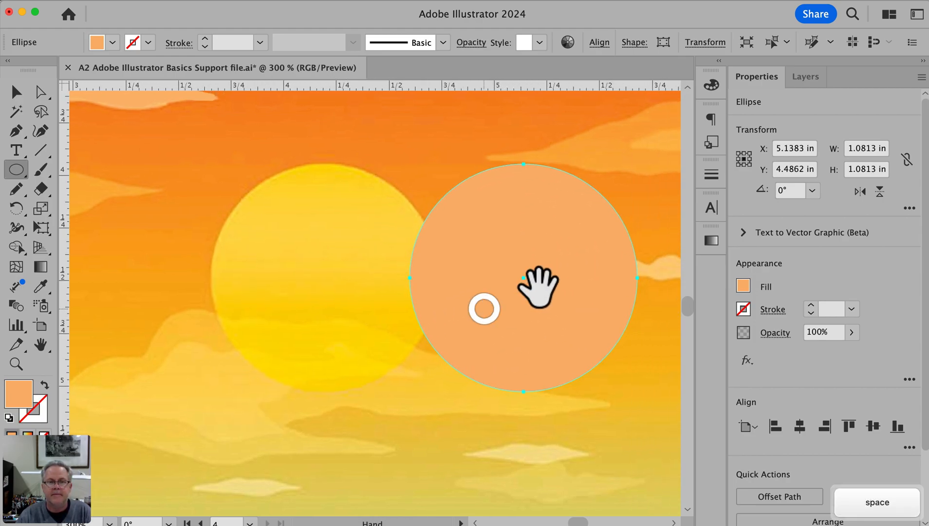
left_click(712, 242)
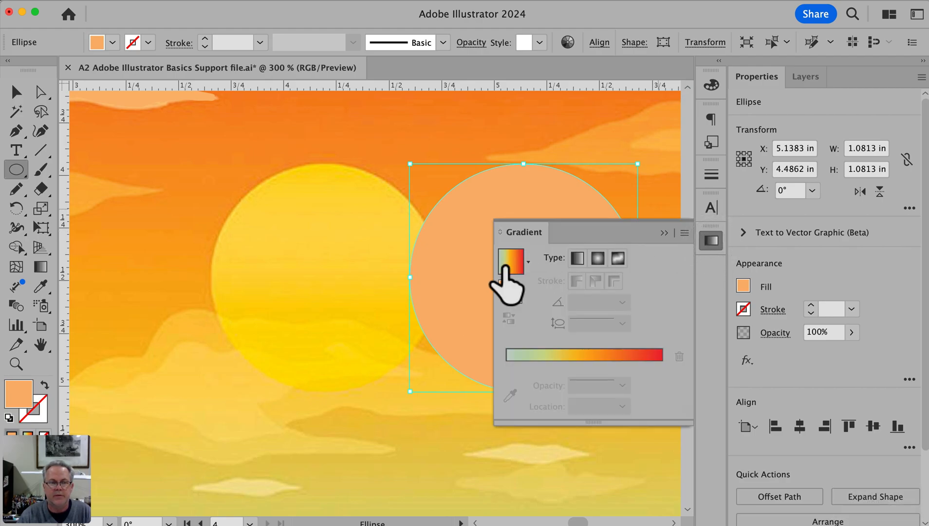
left_click(577, 259)
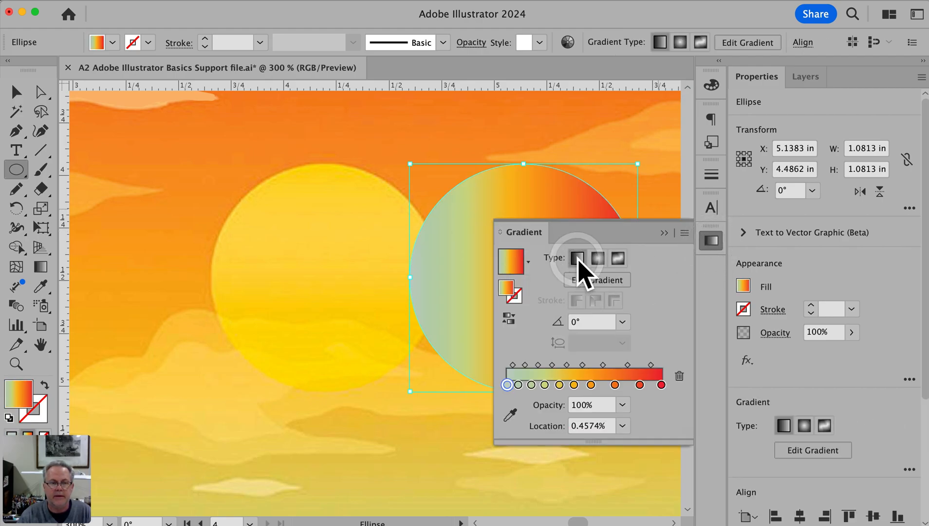
left_click(519, 386)
key("Delete")
left_click(533, 367)
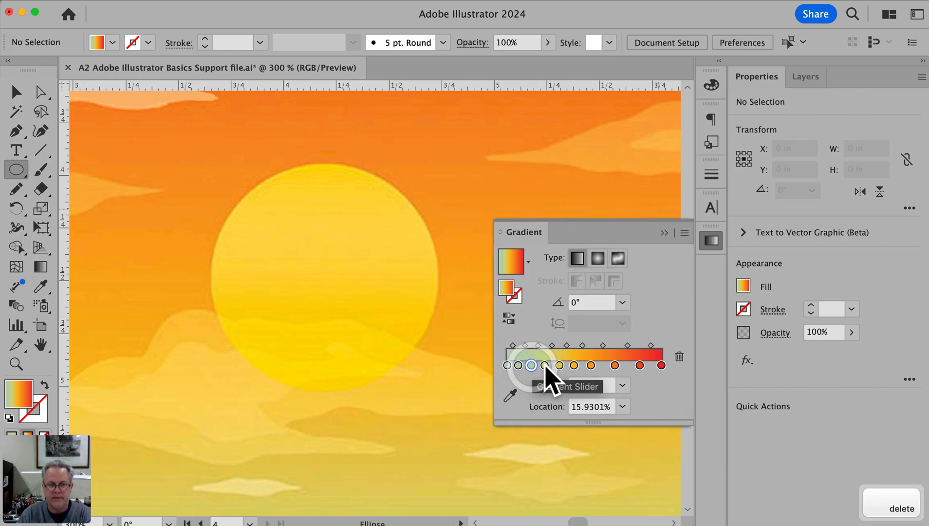
left_click_drag(531, 366, 523, 405)
left_click_drag(520, 367, 548, 401)
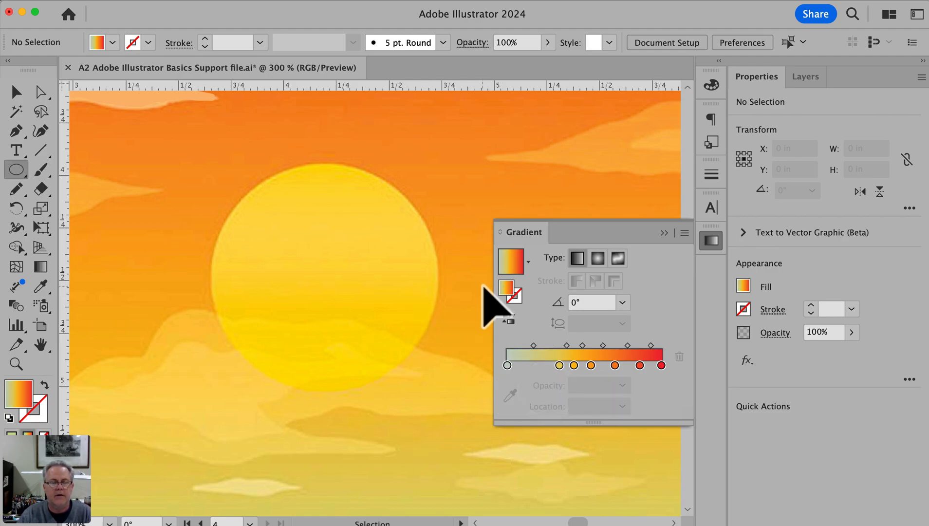
key("super+z")
key("super+z")
key("super+z")
key("super+z")
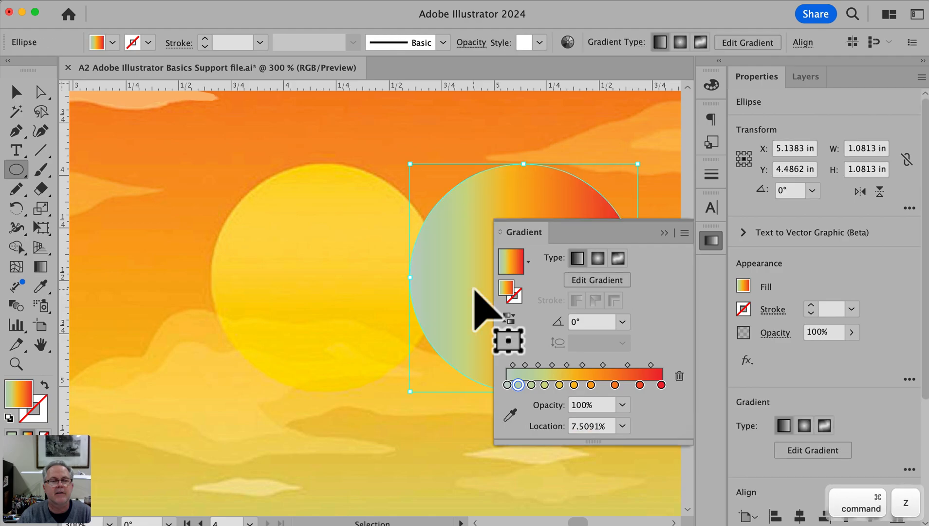
Remove all intermediate color stops from the circle's gradient, keeping only the two end stops, and set its angle to 90°
left_click_drag(639, 385, 637, 423)
left_click(614, 384)
left_click_drag(615, 384, 581, 425)
left_click_drag(574, 385, 541, 423)
left_click(532, 385)
left_click_drag(531, 385, 530, 466)
left_click(573, 322)
type("90")
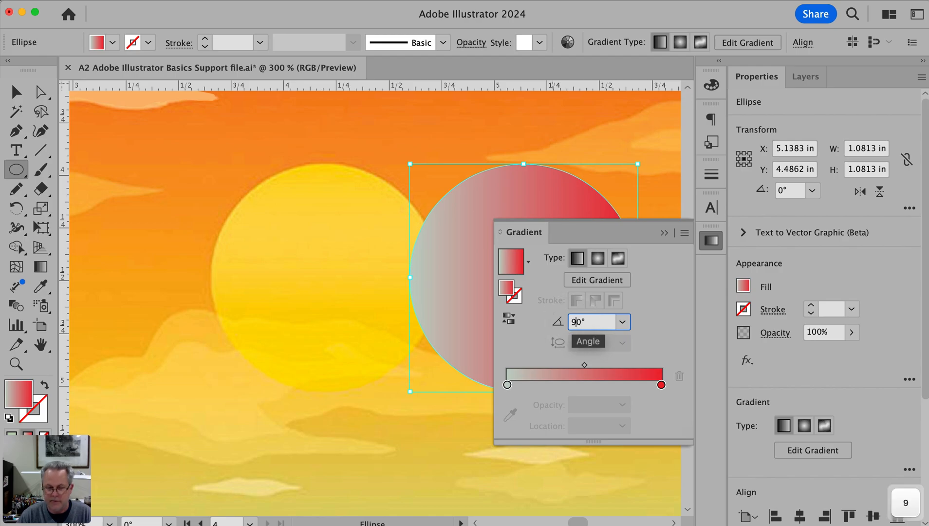
key("Return")
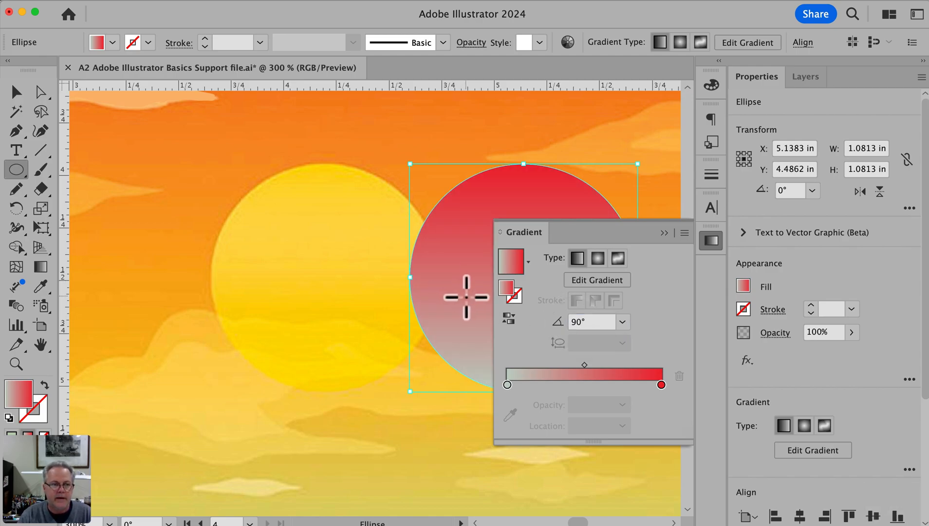
Add four intermediate color stops to the circle's gradient and space them roughly evenly between the two ends
left_click(619, 384)
left_click(589, 384)
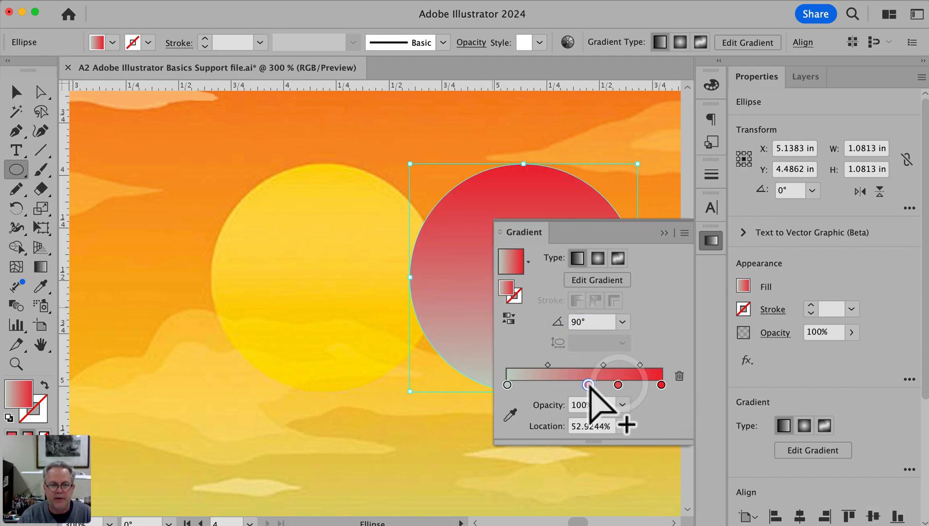
left_click(556, 384)
left_click(538, 384)
left_click(619, 384)
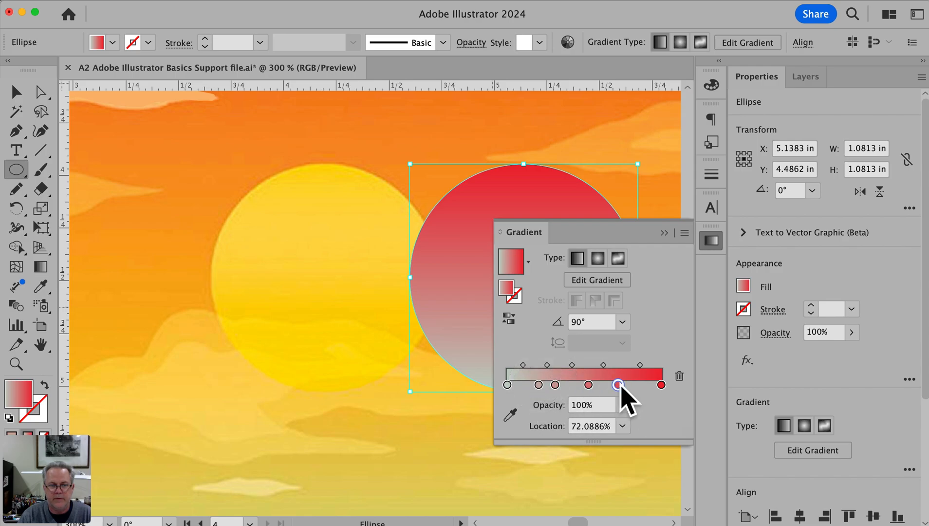
left_click_drag(588, 385, 535, 386)
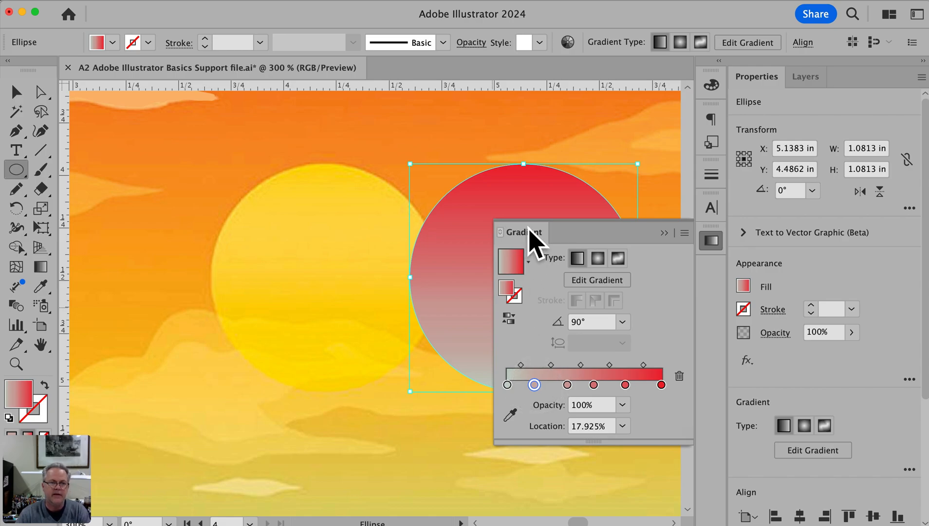
Recolor the topmost color stop of the circle's gradient with the yellow sampled from the top edge of the template's sun
left_click_drag(410, 253, 265, 251)
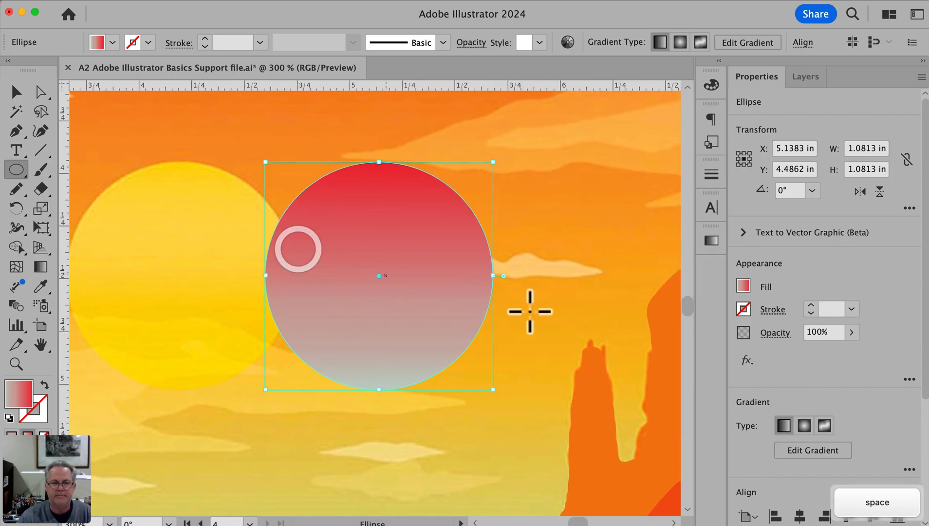
left_click(720, 246)
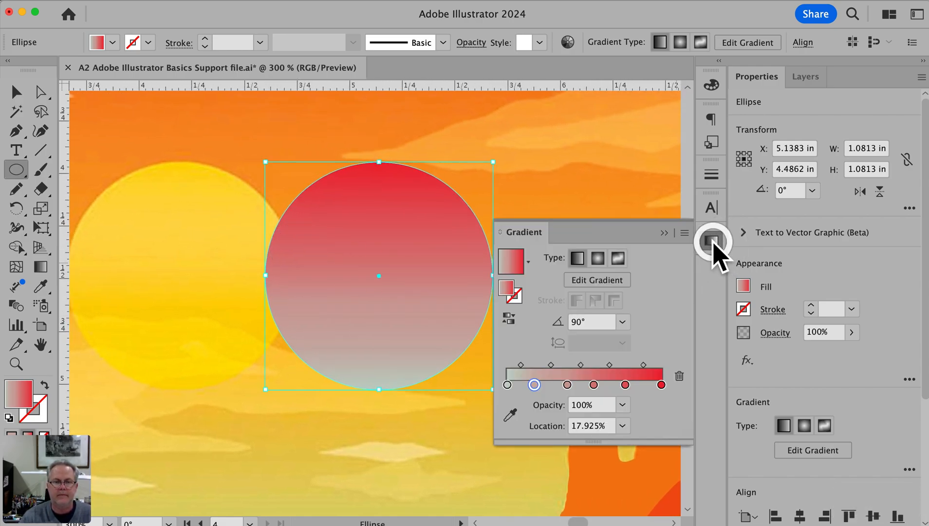
left_click_drag(516, 231, 508, 211)
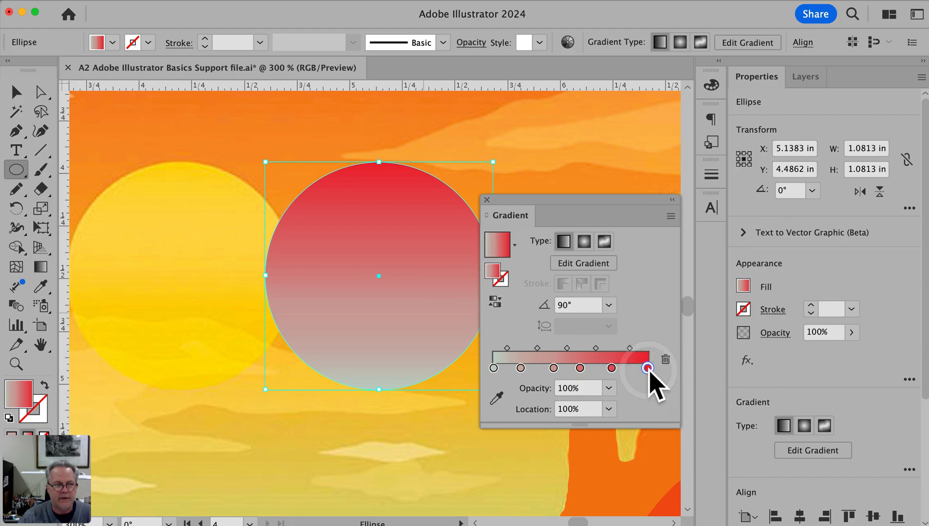
left_click(39, 269)
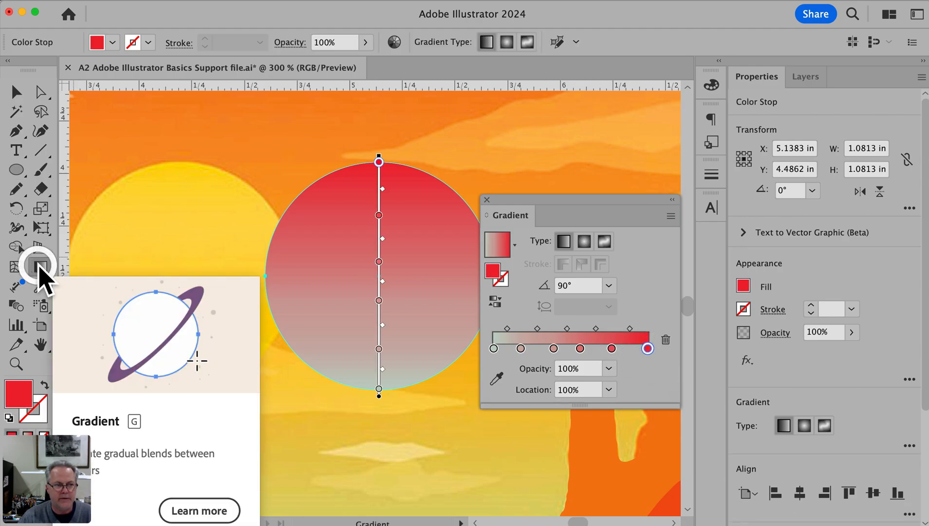
left_click(379, 161)
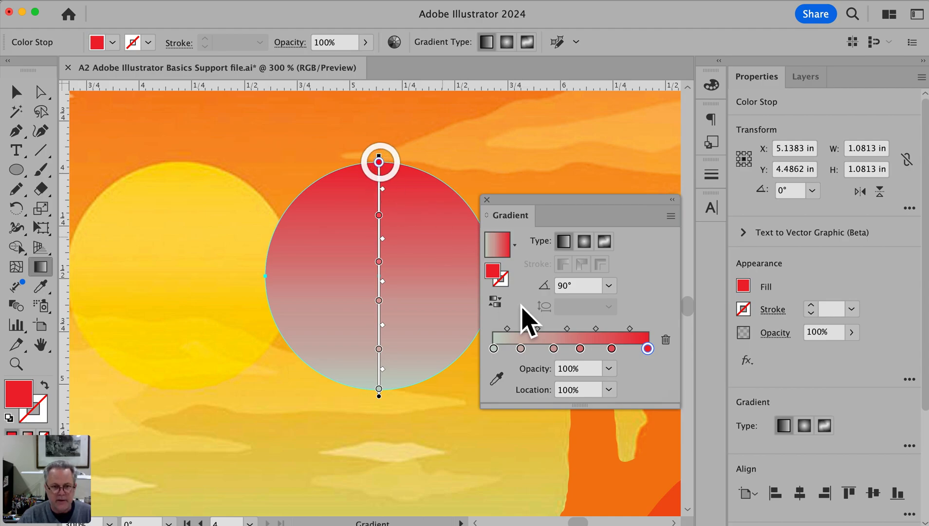
left_click(496, 378)
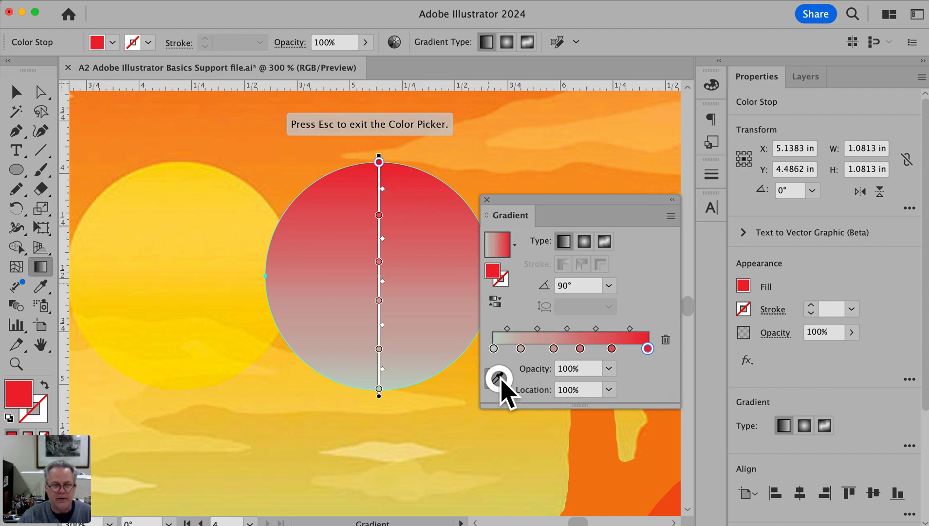
left_click(178, 169)
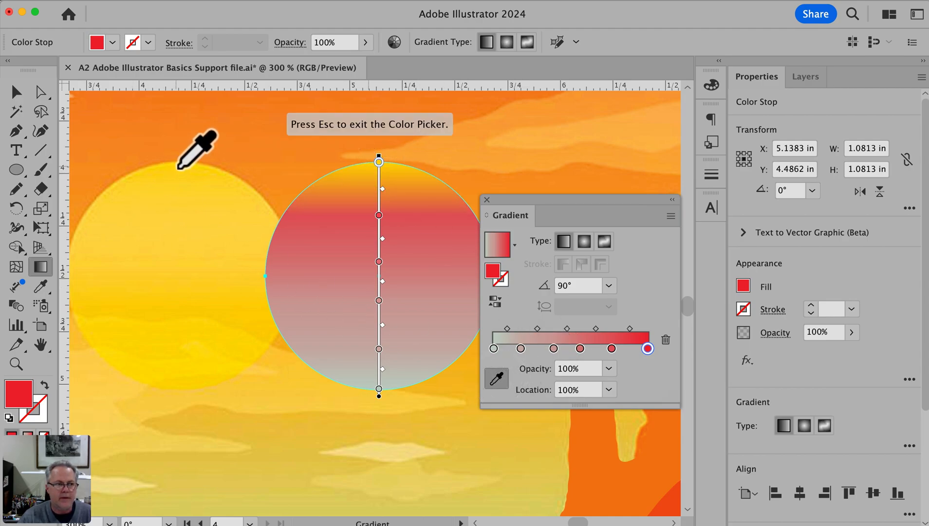
Recolor the circle's remaining gradient stops, working downward, with yellows sampled at matching heights on the template's sun
left_click(378, 215)
left_click(180, 210)
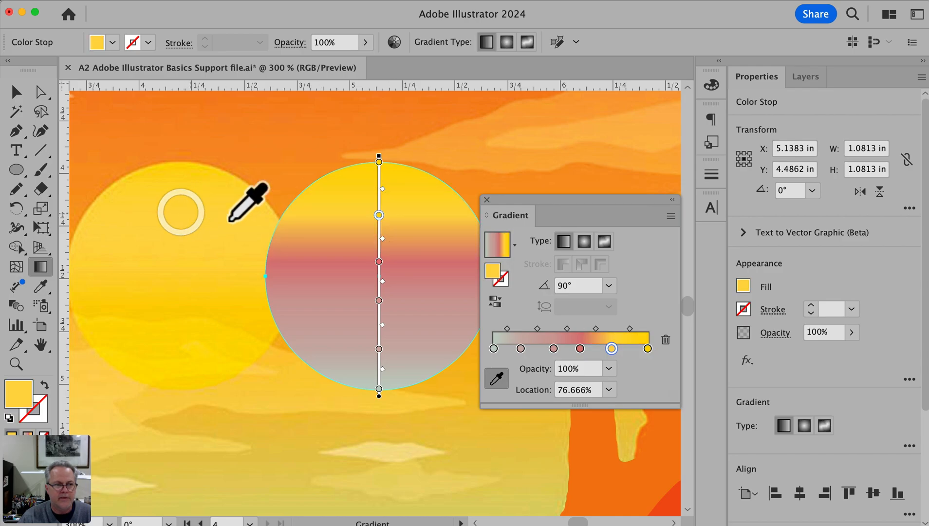
left_click(379, 261)
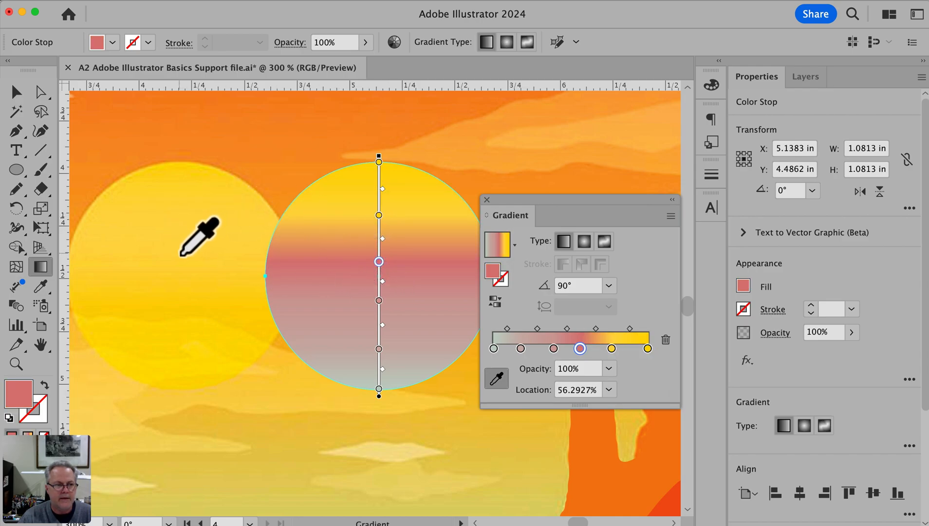
left_click(177, 258)
left_click(378, 300)
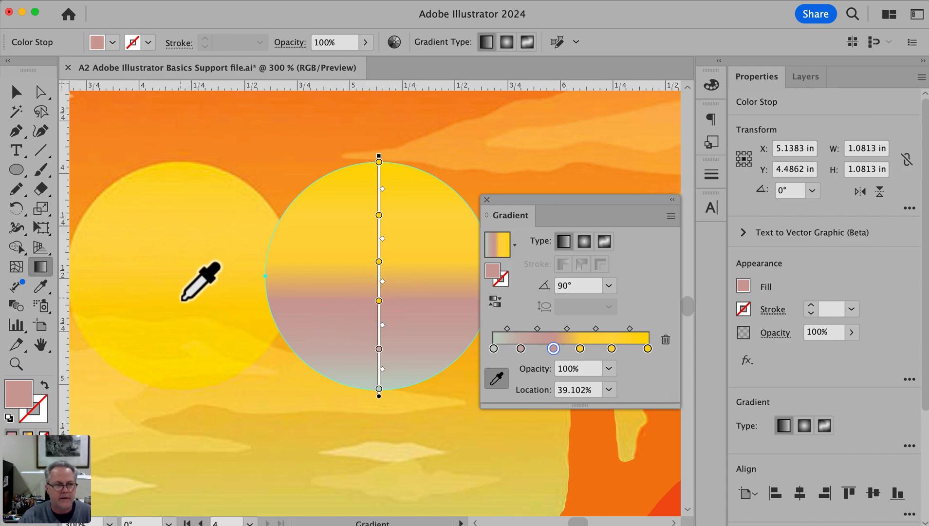
left_click(180, 298)
left_click(379, 348)
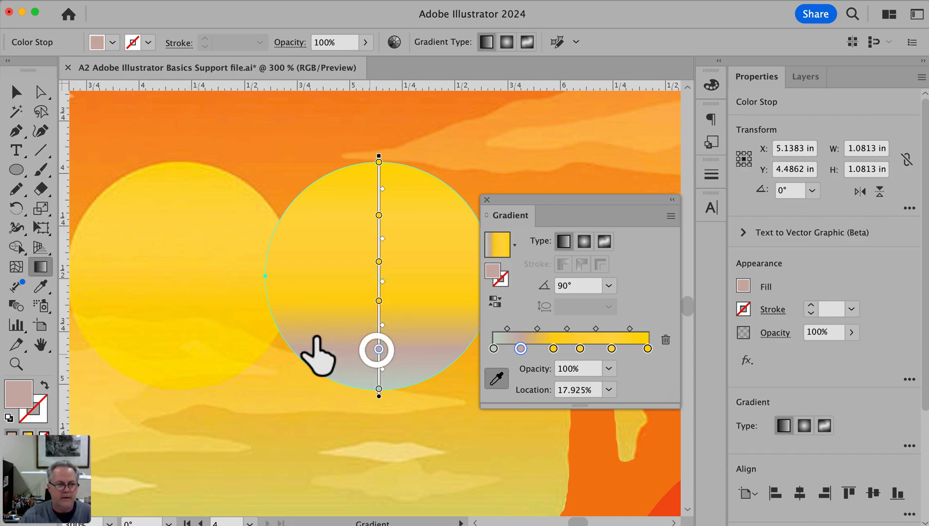
left_click(268, 340)
left_click(378, 388)
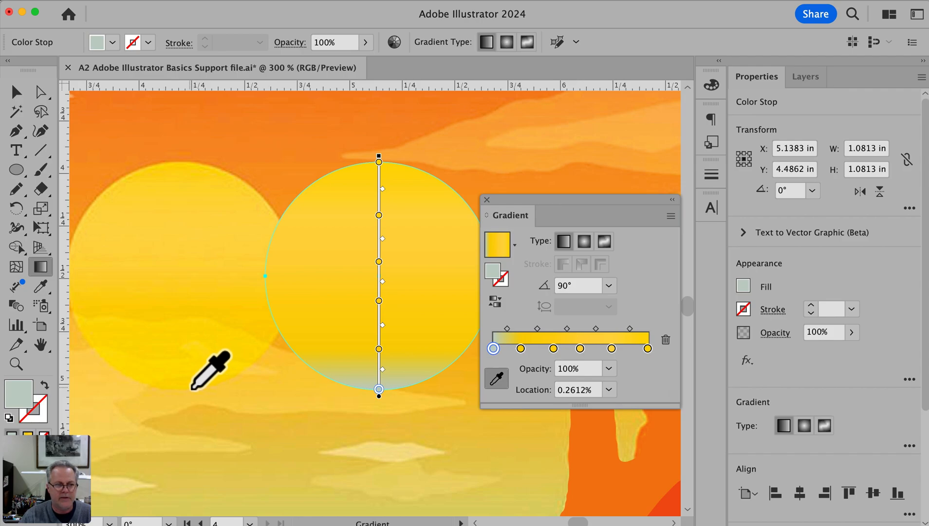
Set the circle's bottom gradient stop to the deeper yellow F6C116 and dock the Gradient panel again
double_click(493, 348)
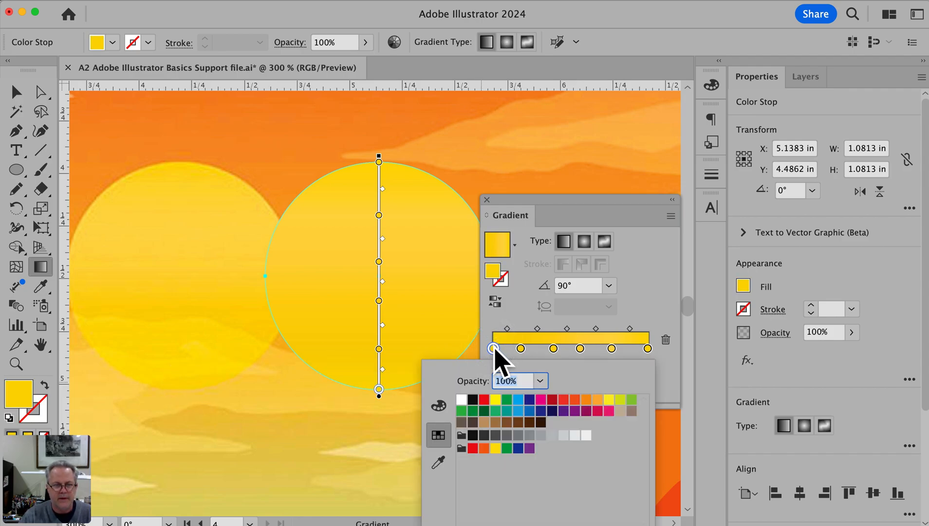
left_click(442, 406)
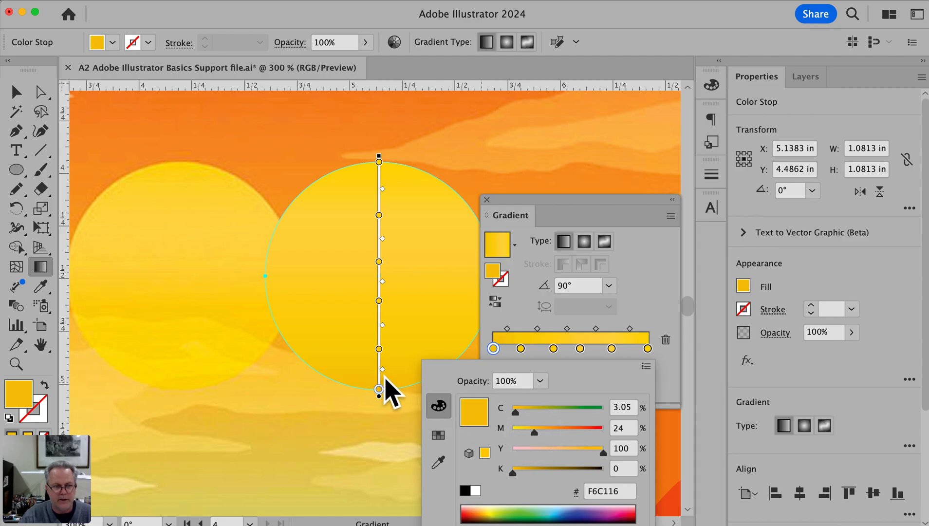
left_click(655, 295)
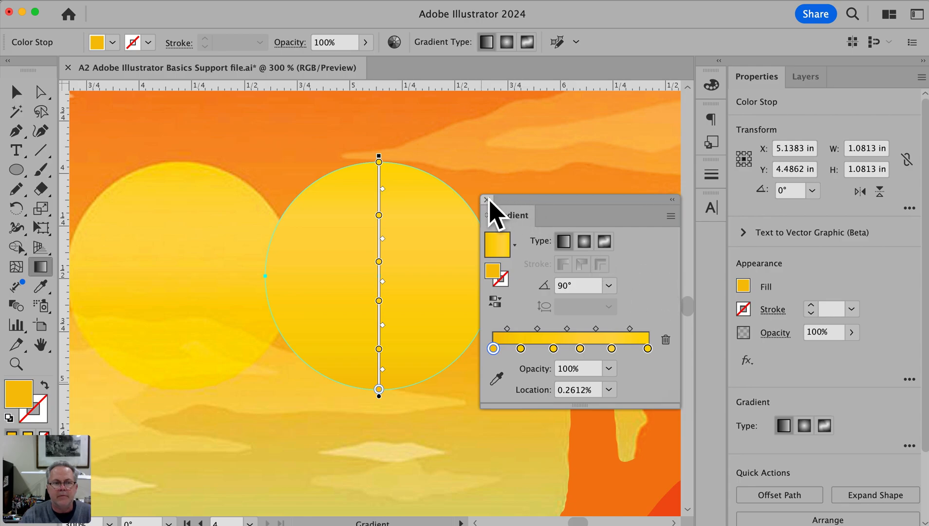
left_click_drag(507, 214, 711, 241)
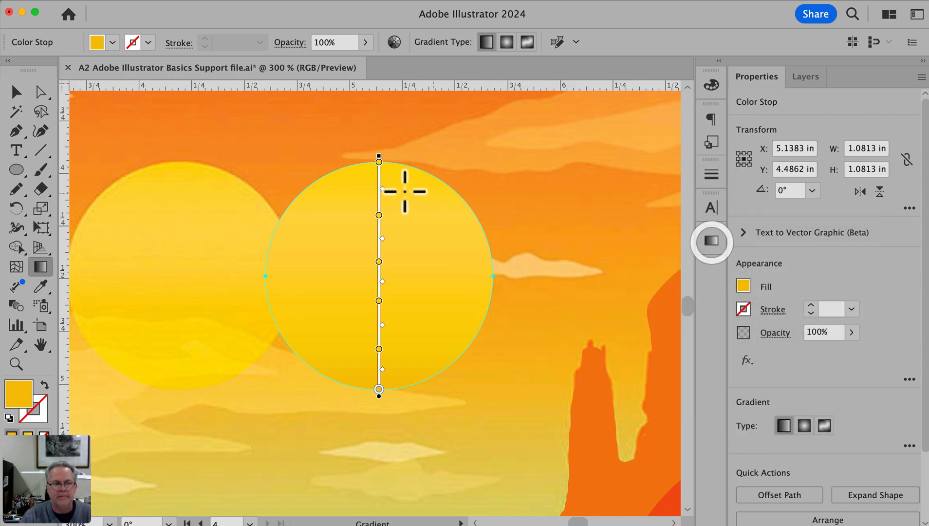
Move the gradient circle onto the template's sun, fit the whole page in the view and clear the selection
left_click_drag(425, 190, 227, 189)
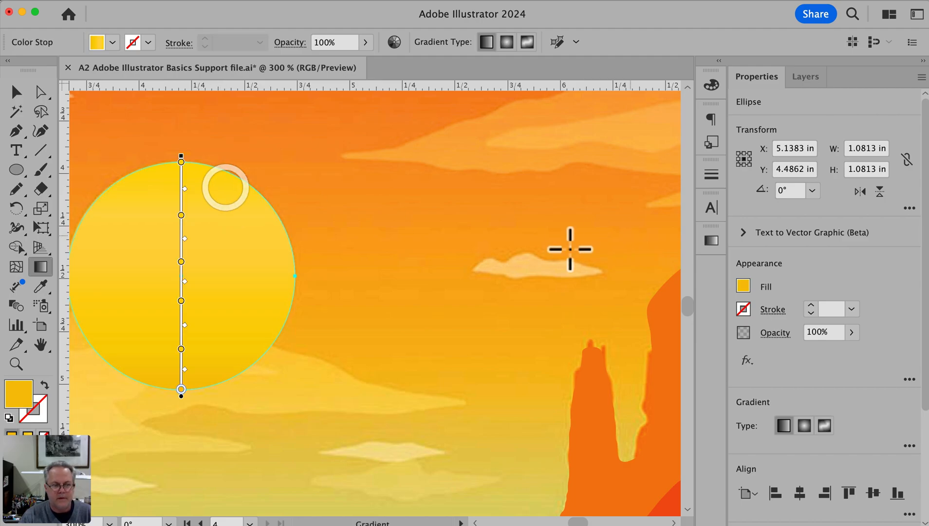
key("super+0")
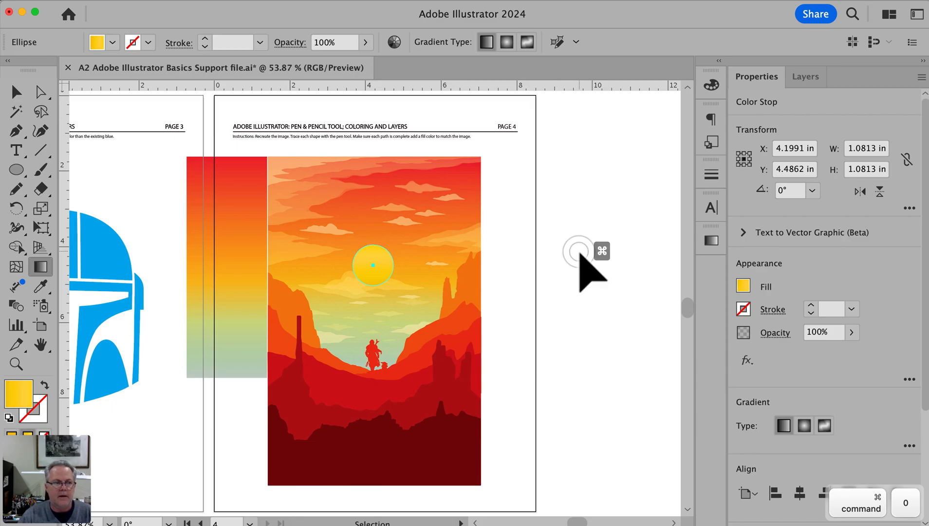
left_click(581, 254, "super")
Move the sky gradient rectangle over the template's sky and stretch it to the poster's full width, about 5.61 in
key("v")
left_click_drag(230, 234, 316, 233)
left_click_drag(356, 272, 480, 265)
left_click(550, 278)
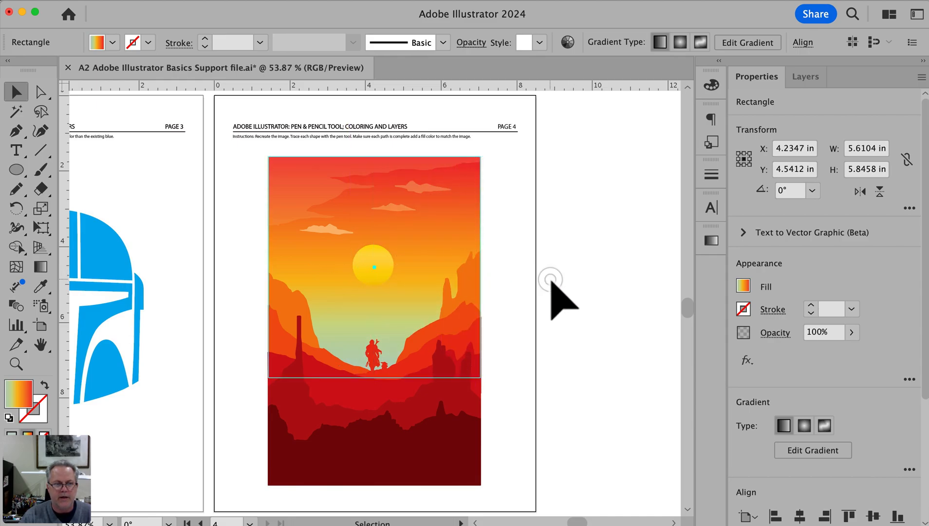
left_click(395, 317, "super")
left_click_drag(409, 325, 483, 311)
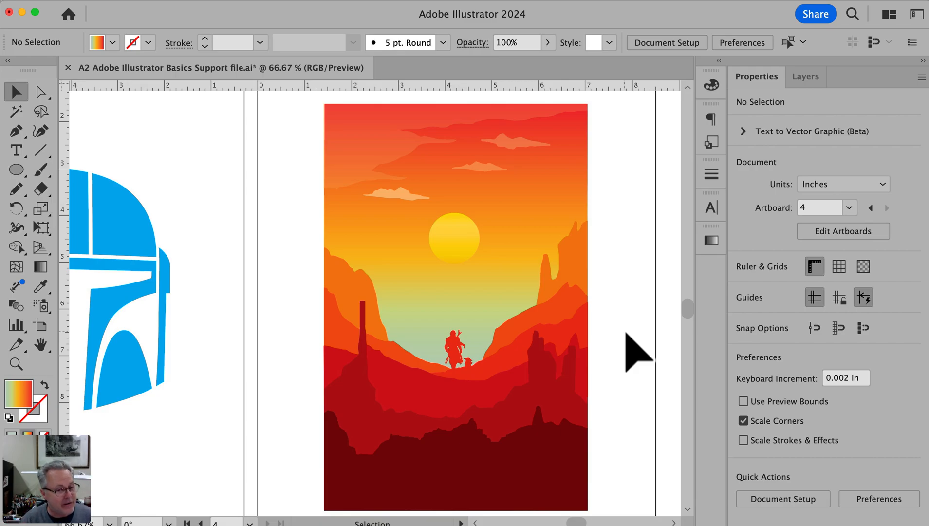
scroll(627, 333, "down", 1)
scroll(626, 333, "down", 3)
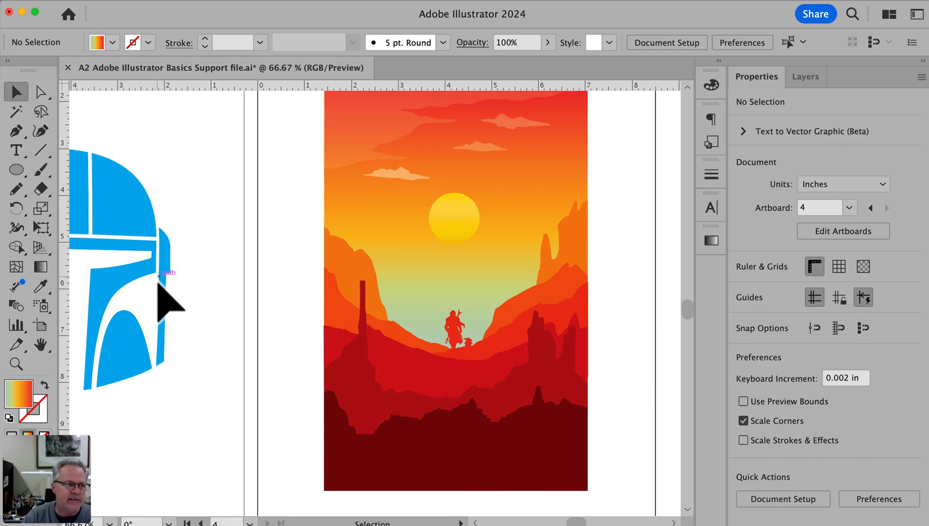
Start saving the document under Save As and create a folder named "Illustrator Basics Demo" inside Assignments as its location
left_click(91, 2)
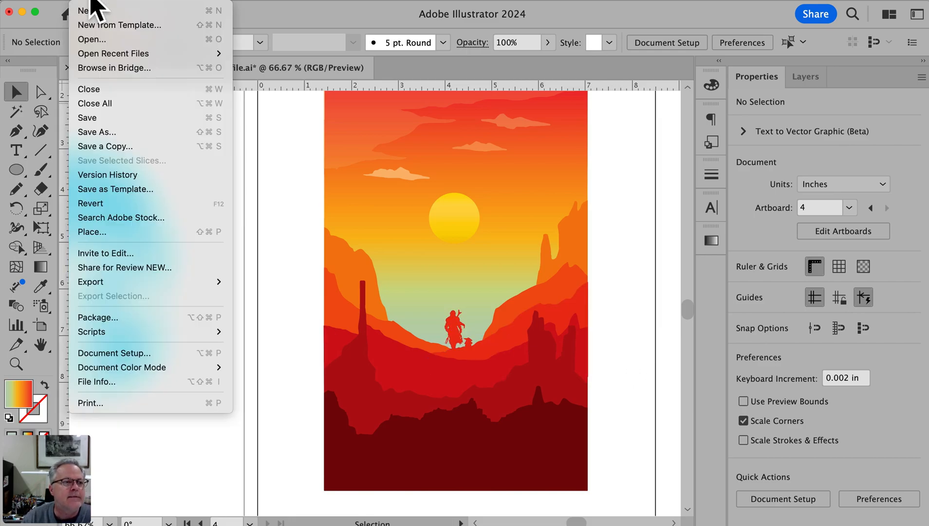
left_click(116, 133)
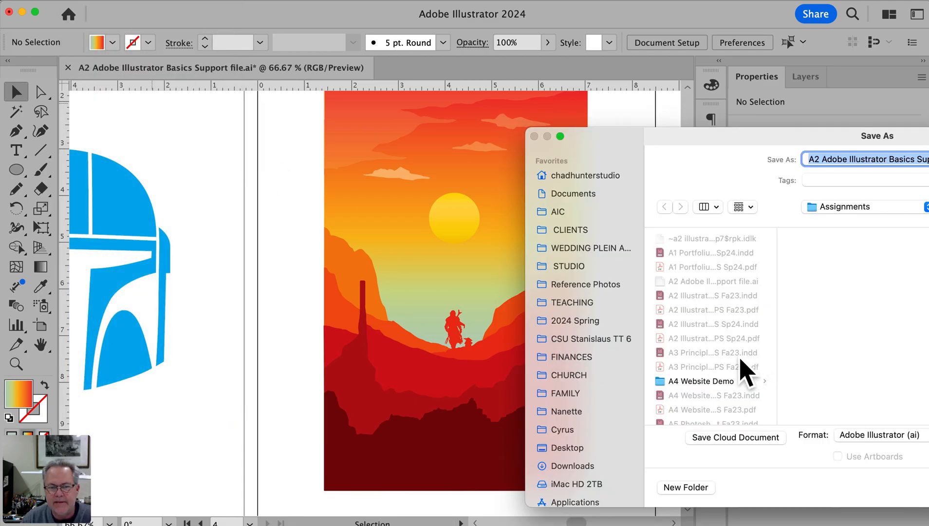
scroll(700, 360, "down", 1)
scroll(701, 363, "down", 10)
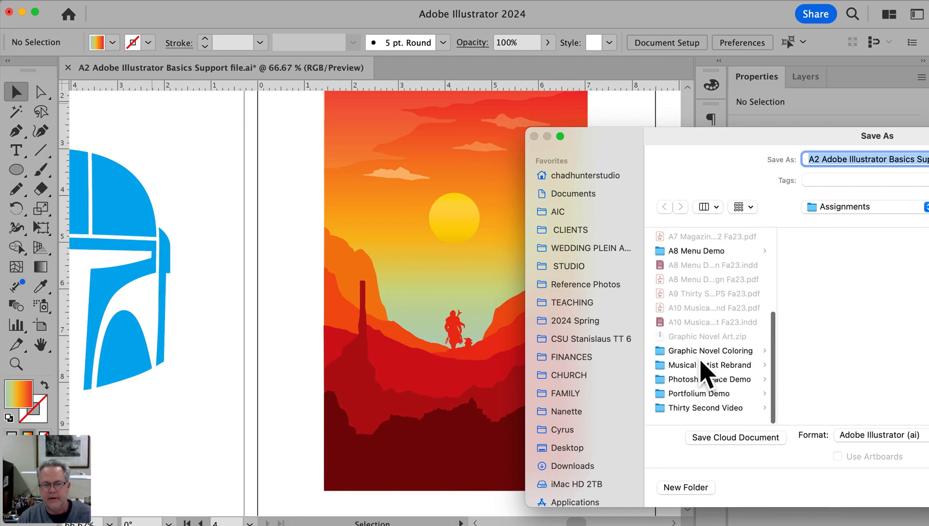
scroll(701, 362, "up", 10)
key("super+shift+n")
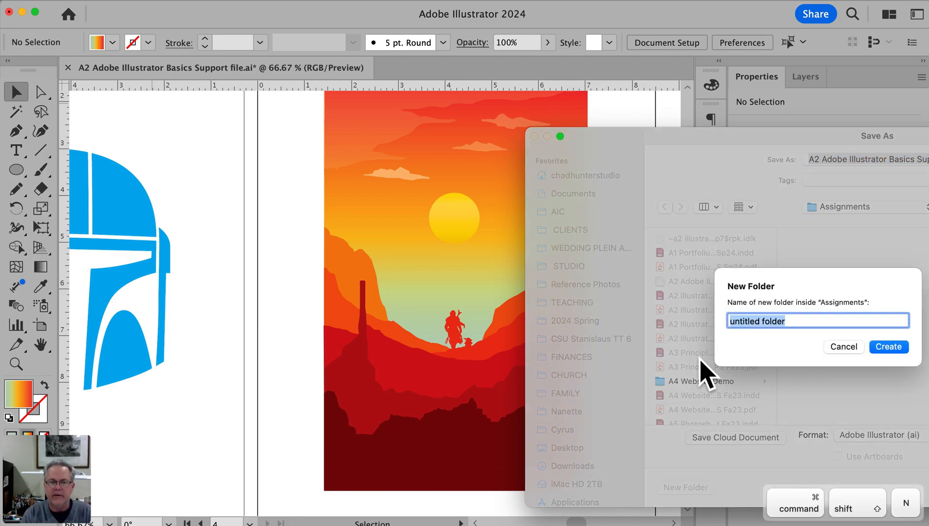
type("A")
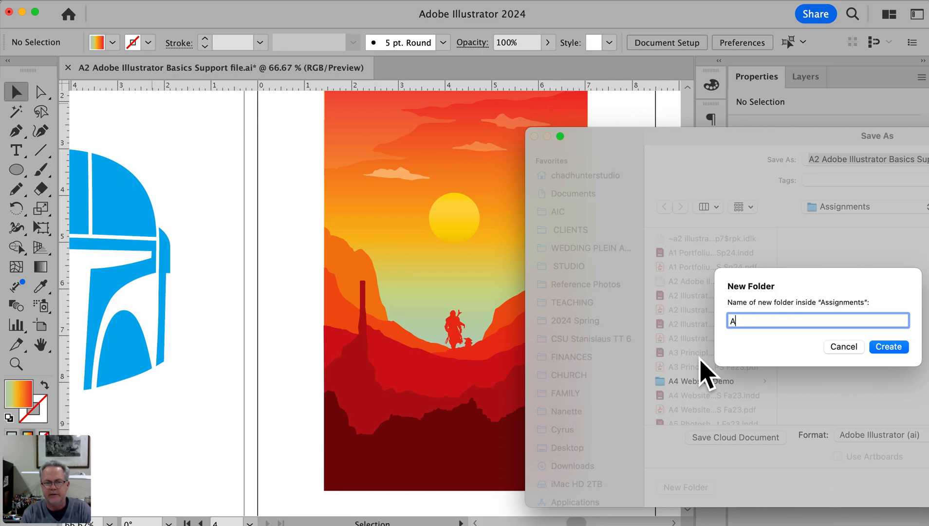
key("BackSpace")
type("I")
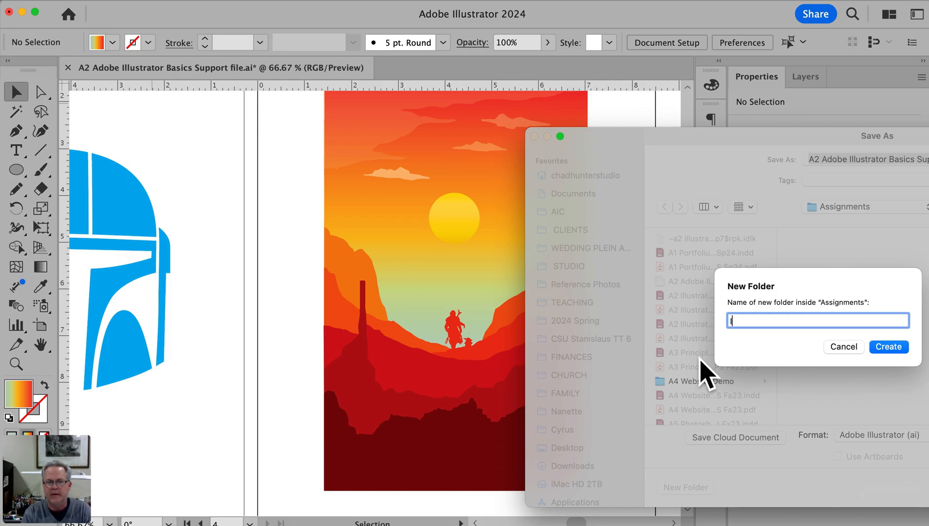
type("llustrator Ba")
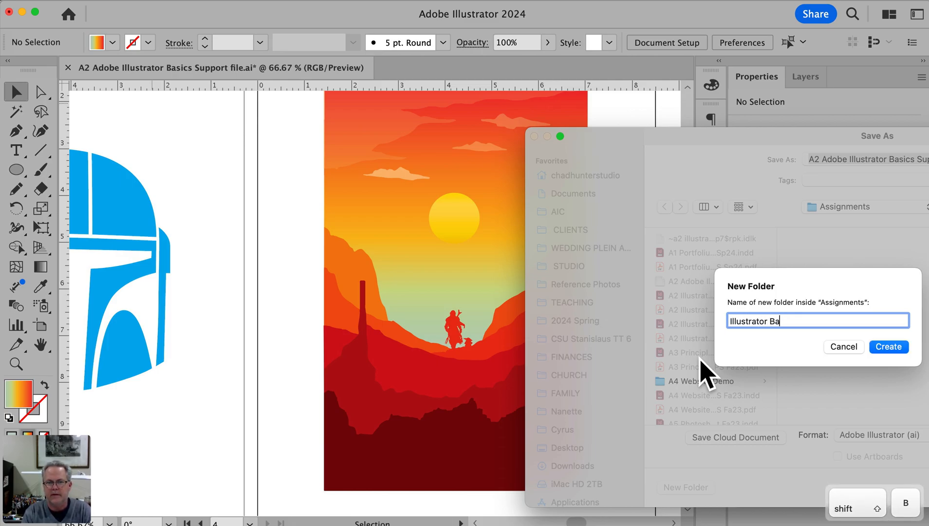
type("sici")
key("BackSpace")
type("s ")
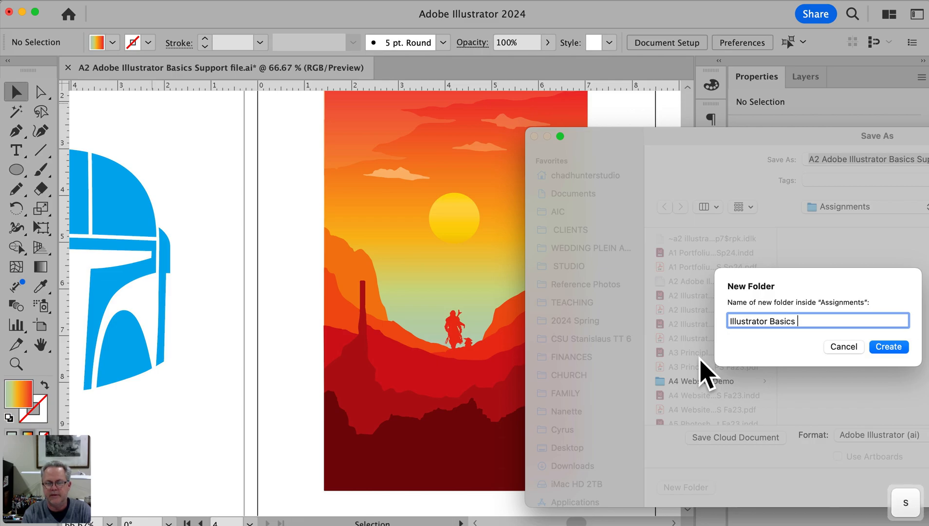
type("Demo")
key("Return")
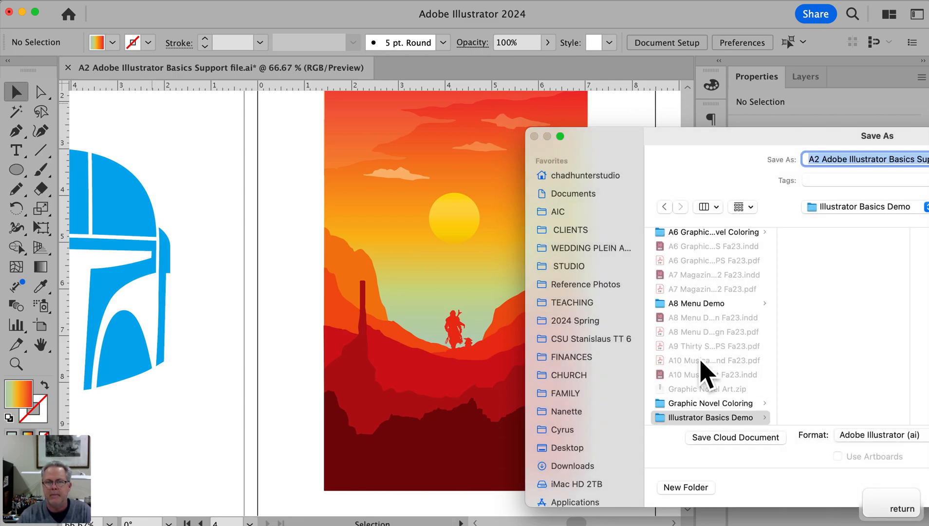
Save all artboards in Adobe PDF (pdf) format to the Illustrator Basics Demo folder, using the [Illustrator Default] preset
left_click(876, 435)
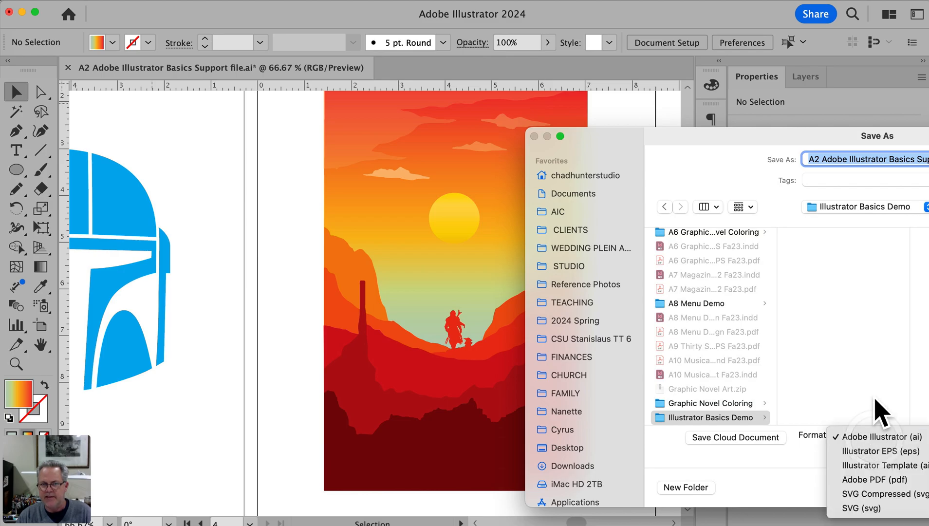
left_click_drag(767, 140, 524, 103)
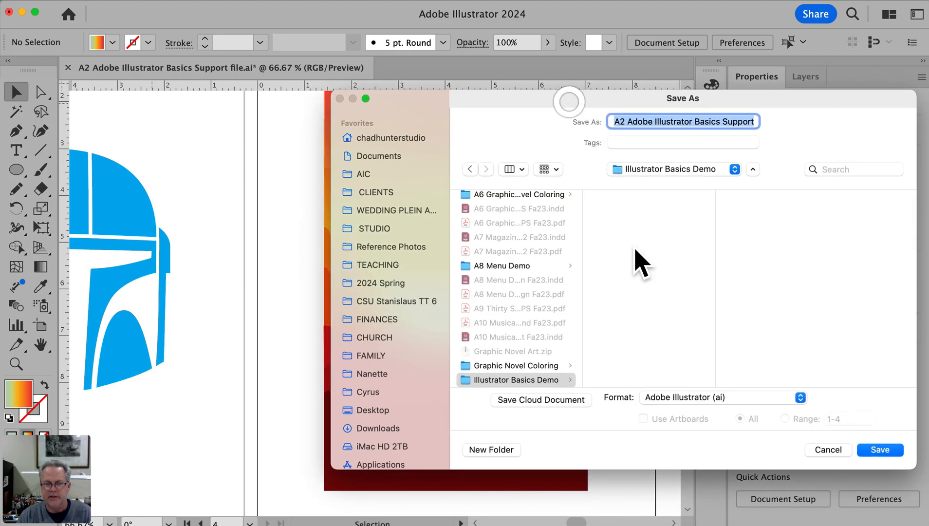
left_click(685, 398)
left_click(684, 445)
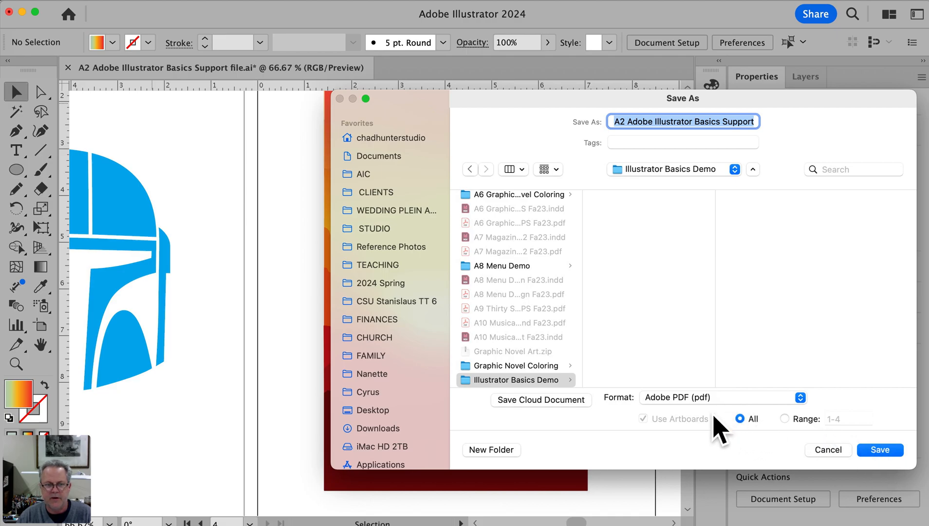
left_click(879, 450)
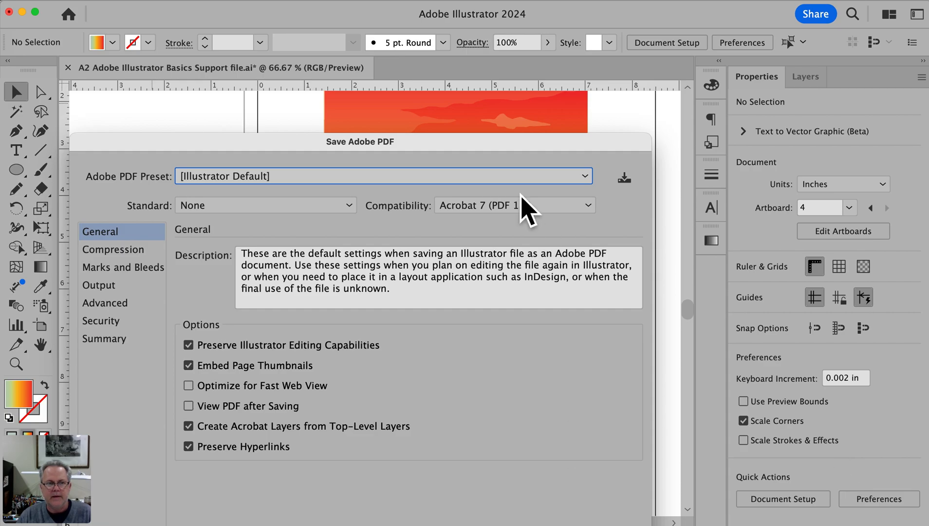
left_click_drag(513, 142, 575, 16)
left_click(656, 465)
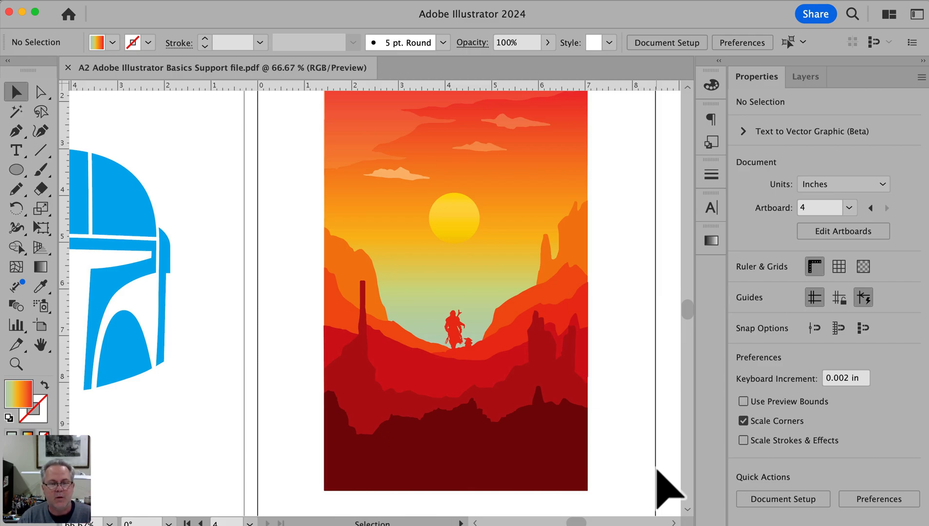
Switch to the assignment sheet in Adobe Acrobat and review its specs, turn-in requirements and schedule
key("space")
left_click_drag(614, 449, 634, 461)
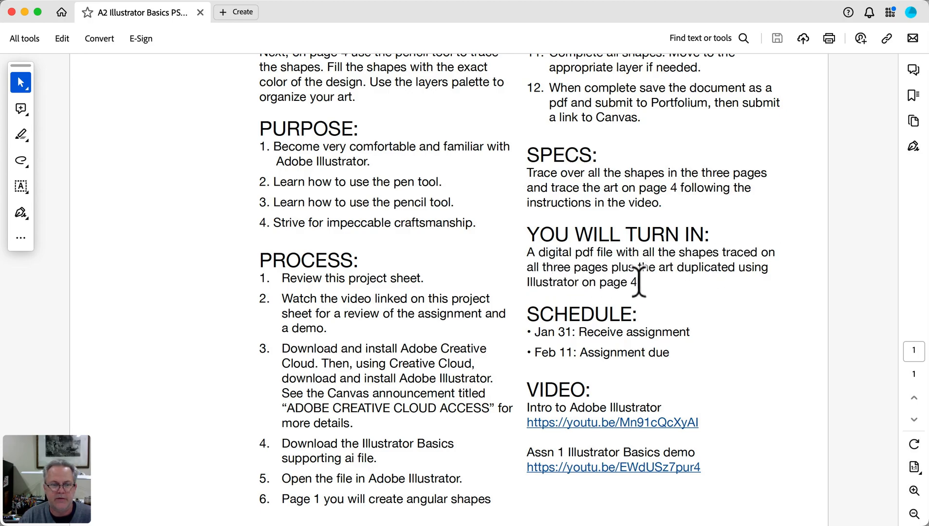
scroll(621, 292, "up", 5)
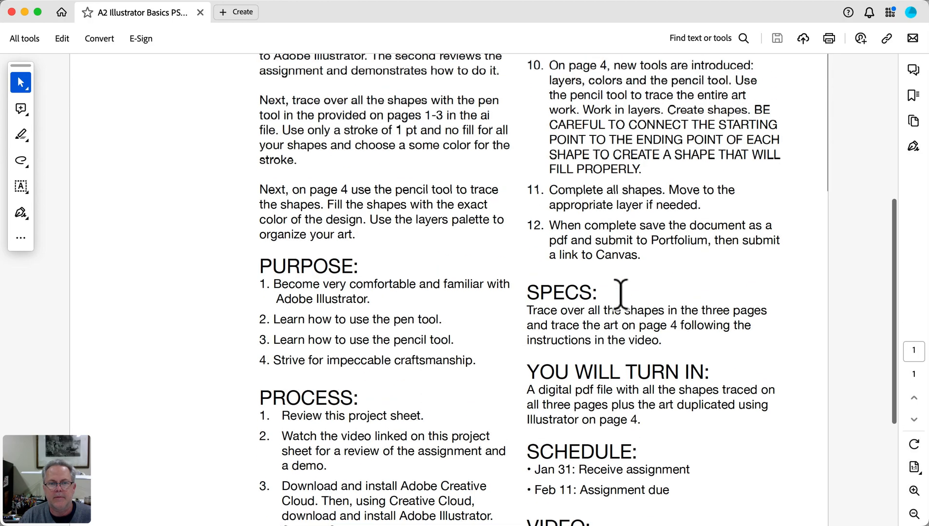
scroll(621, 292, "down", 5)
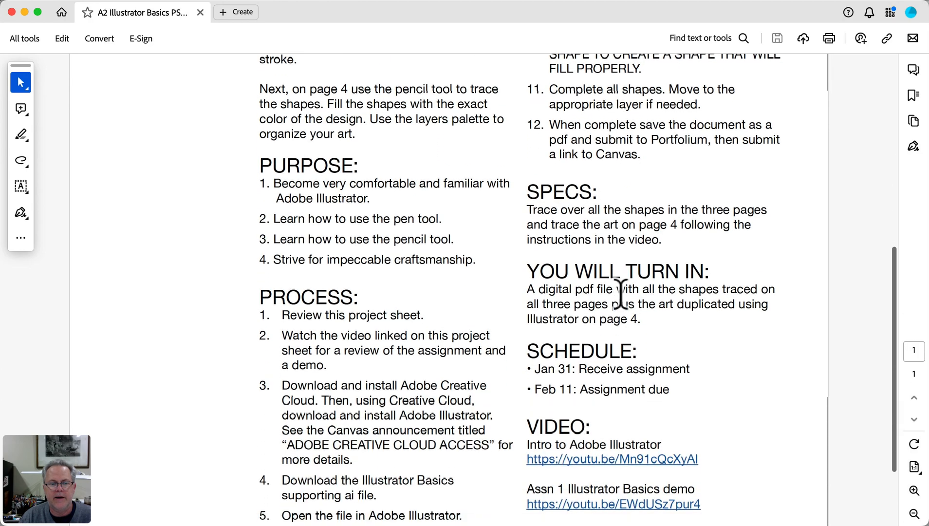